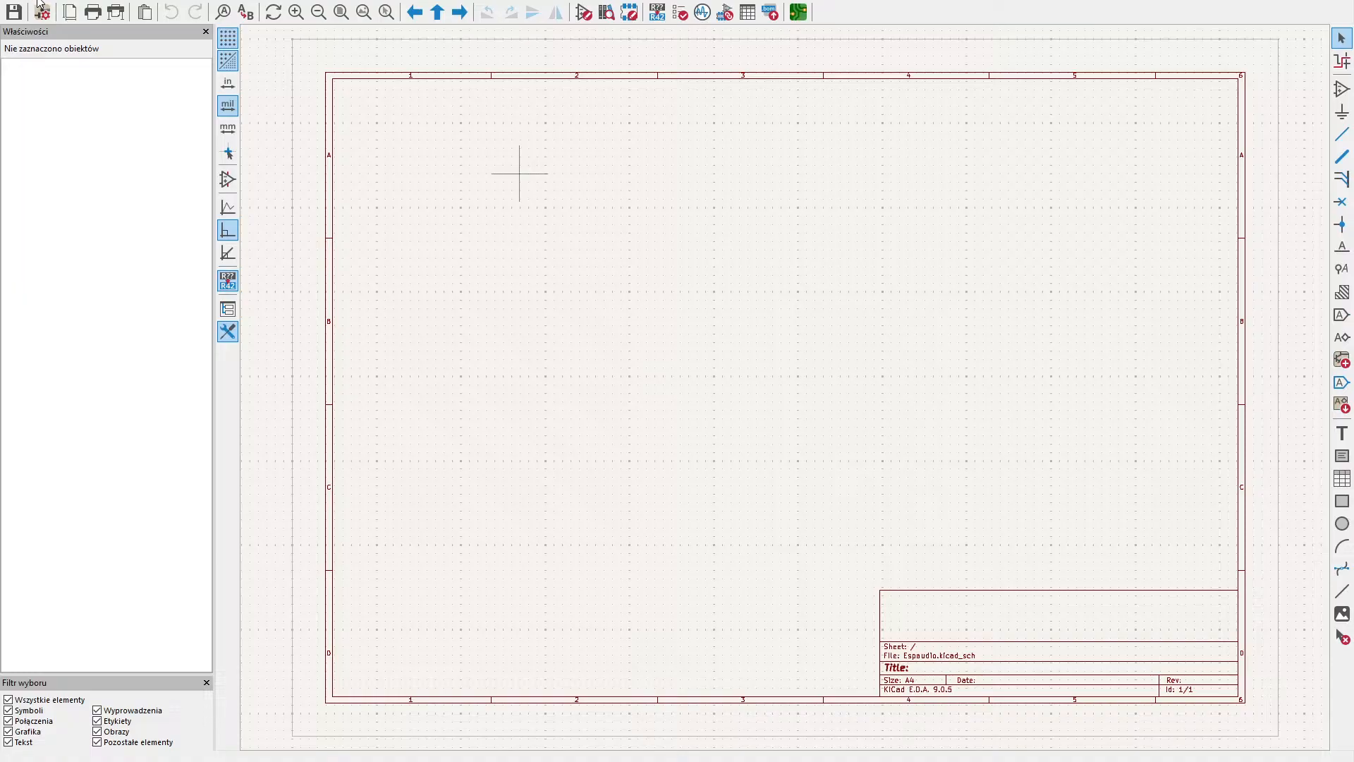
- Change the schematic's page settings to a larger sheet size
{"action": "left_click", "coordinate": [644, 295]}
{"action": "left_click", "coordinate": [68, 16]}
{"action": "left_click", "coordinate": [885, 572]}
{"action": "middle_click_drag", "start_coordinate": [941, 435], "coordinate": [601, 257]}
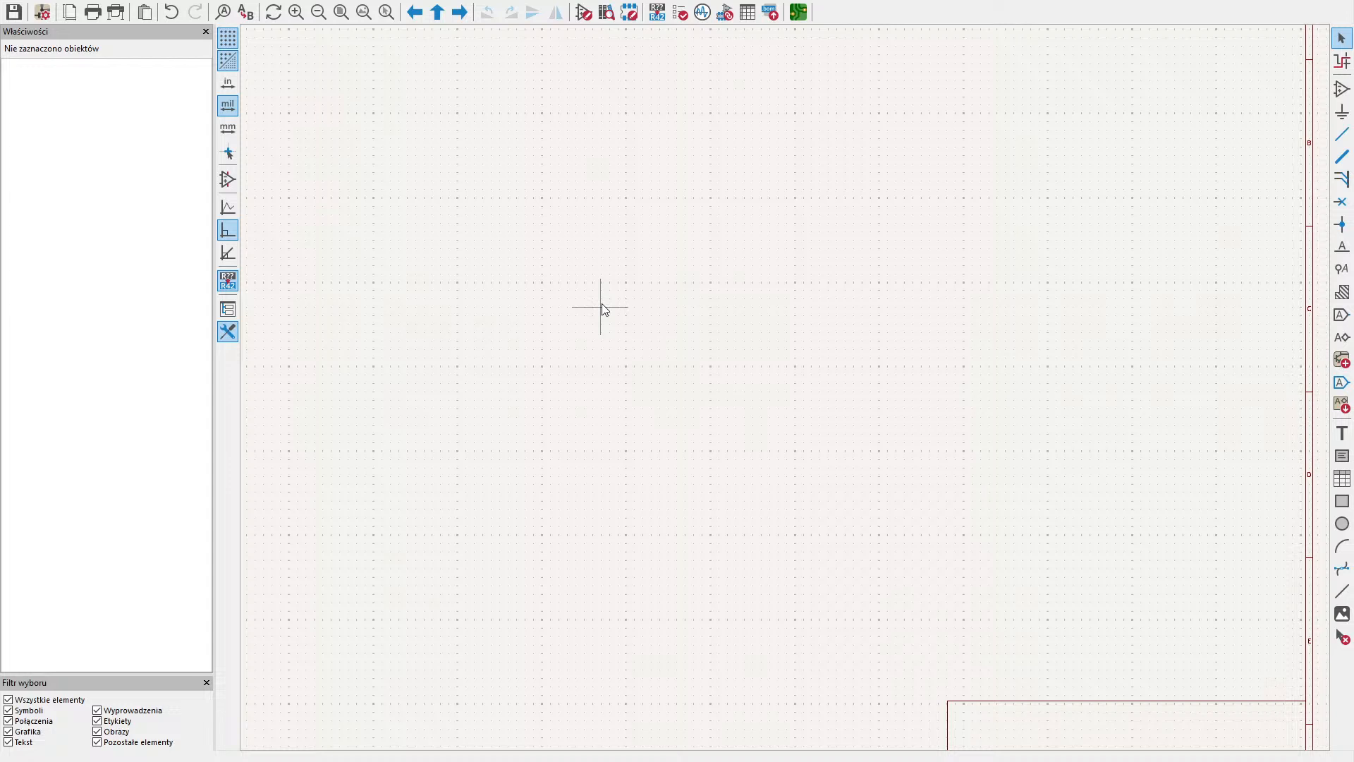
- Place an ESP32-S3 symbol from the MCU_Espressif library in the upper middle of the sheet, at X 8250, Y 2800 mils
{"action": "left_click", "coordinate": [1342, 88]}
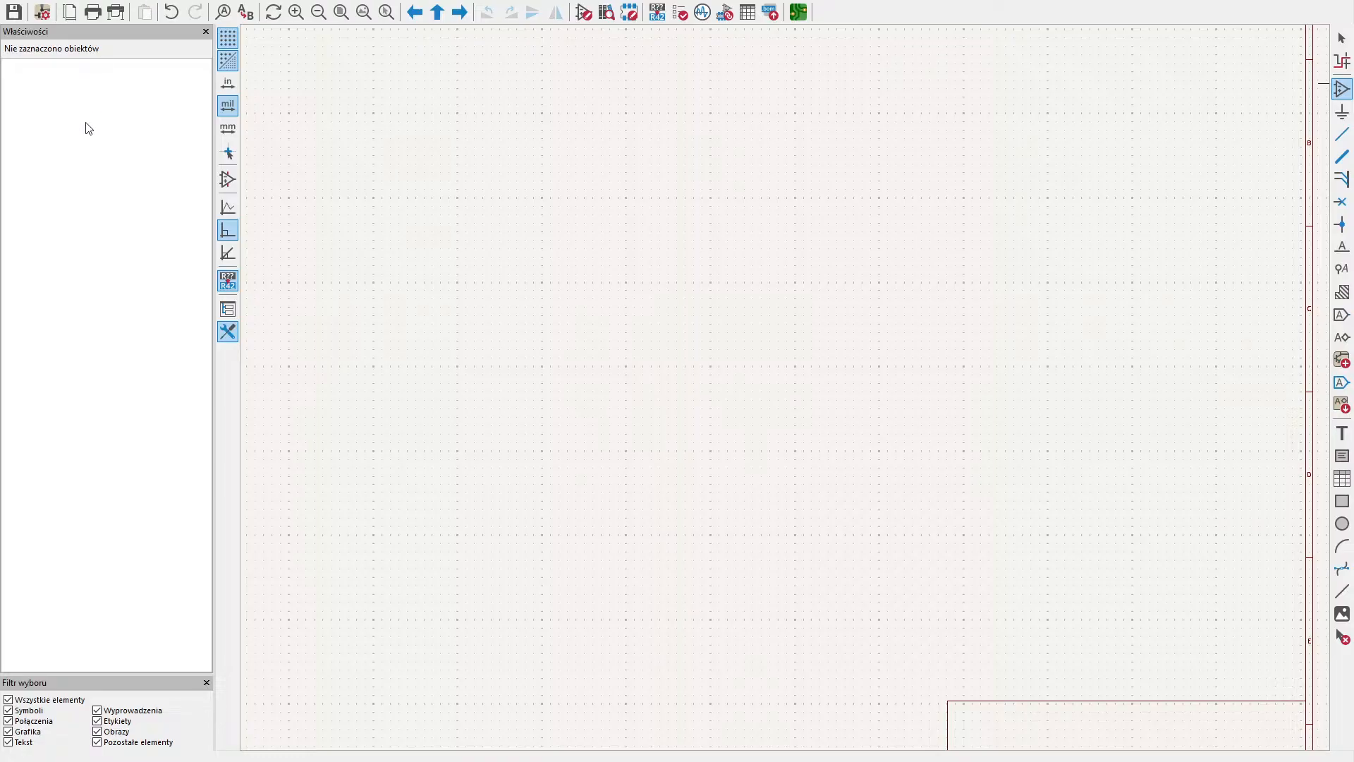
{"action": "double_click", "coordinate": [106, 113]}
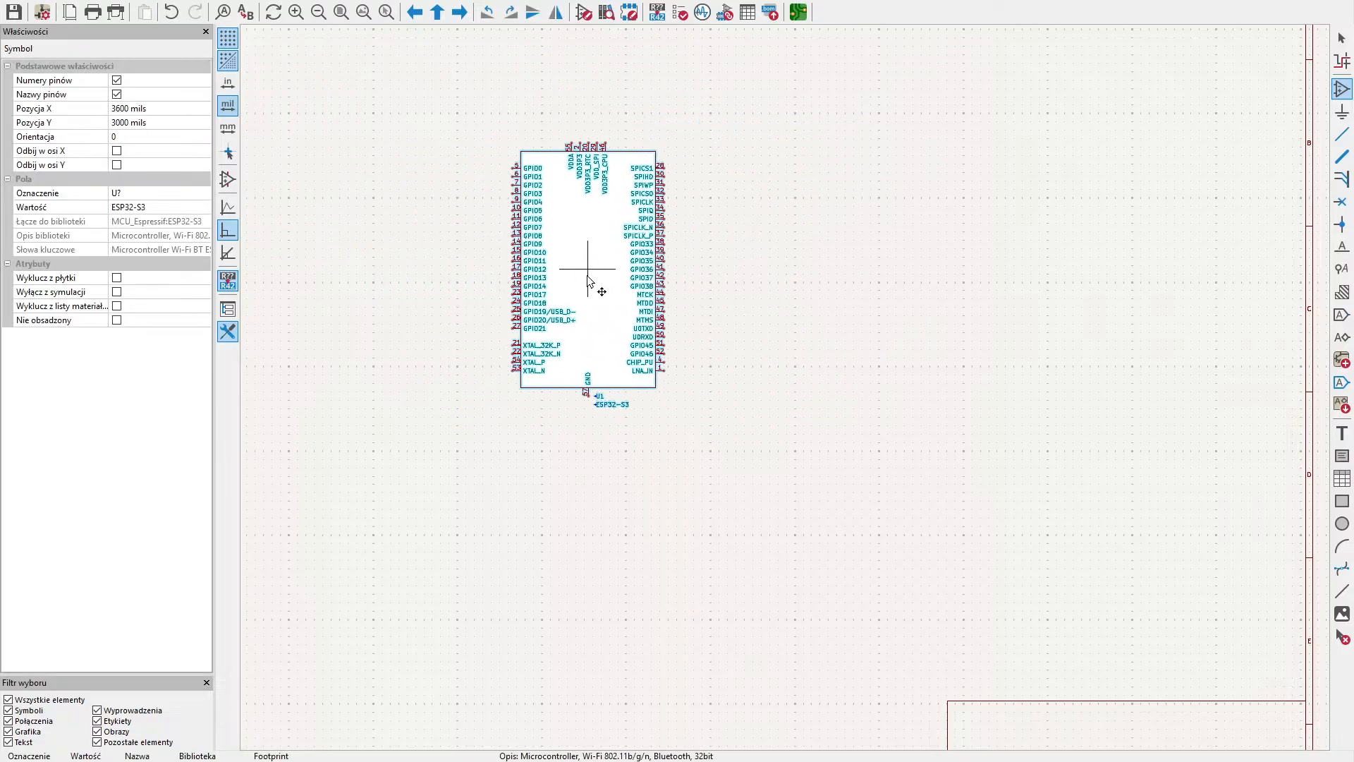
{"action": "middle_click_drag", "start_coordinate": [729, 189], "coordinate": [674, 445]}
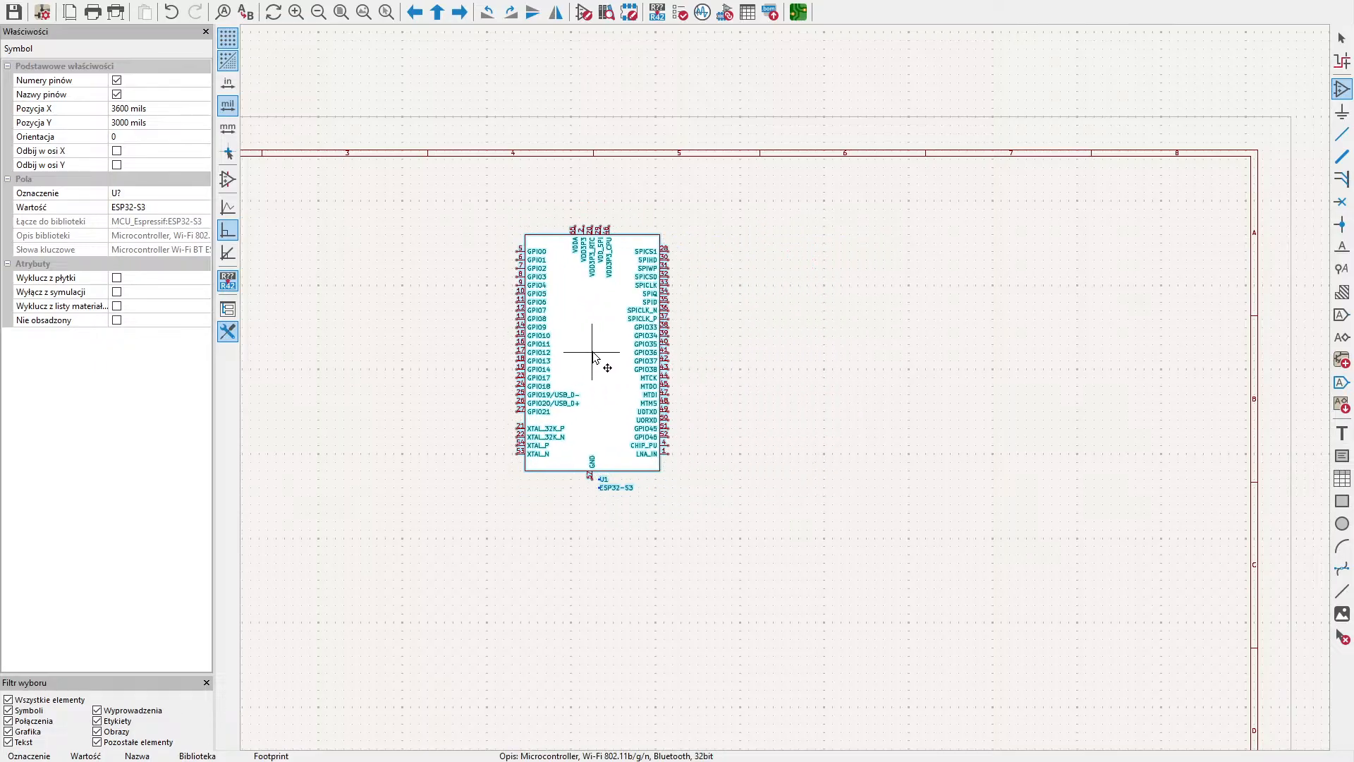
{"action": "left_click", "coordinate": [604, 362]}
{"action": "scroll", "coordinate": [780, 459], "scroll_direction": "up", "scroll_amount": 3}
{"action": "scroll", "coordinate": [732, 389], "scroll_direction": "down", "scroll_amount": 2}
{"action": "middle_click_drag", "start_coordinate": [732, 389], "coordinate": [896, 288]}
{"action": "scroll", "coordinate": [786, 386], "scroll_direction": "up", "scroll_amount": 2}
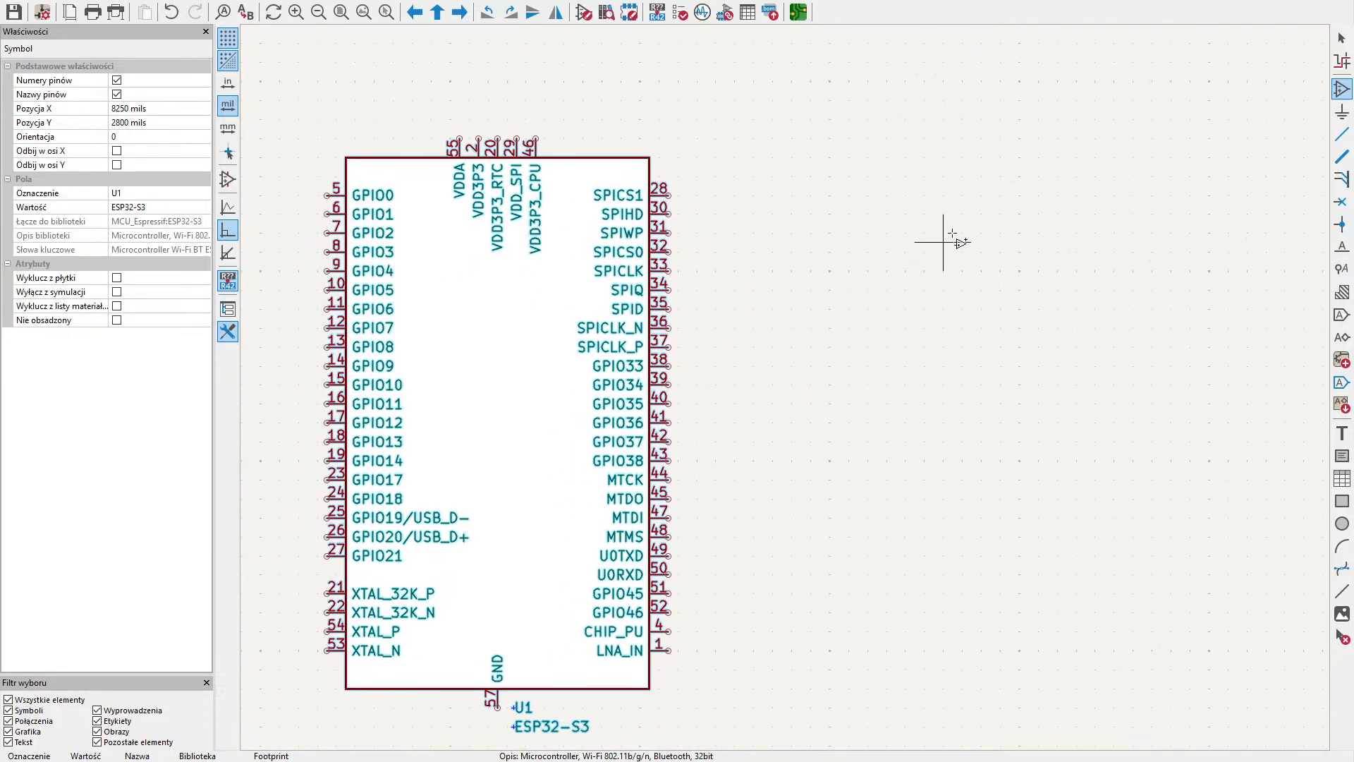
- Place a GND power symbol on pin 57 of the ESP32-S3
{"action": "middle_click_drag", "start_coordinate": [985, 206], "coordinate": [1025, 128]}
{"action": "middle_click_drag", "start_coordinate": [996, 384], "coordinate": [1071, 289]}
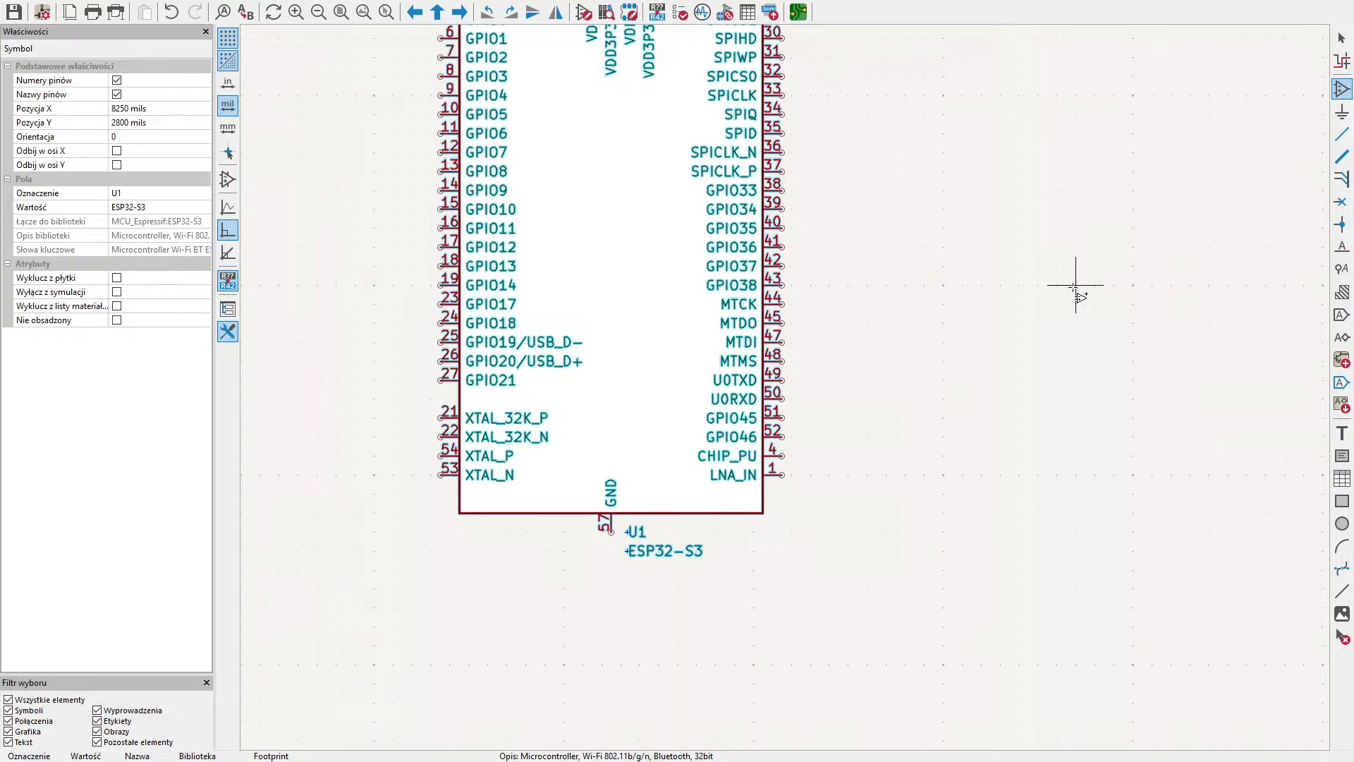
{"action": "left_click", "coordinate": [1344, 37]}
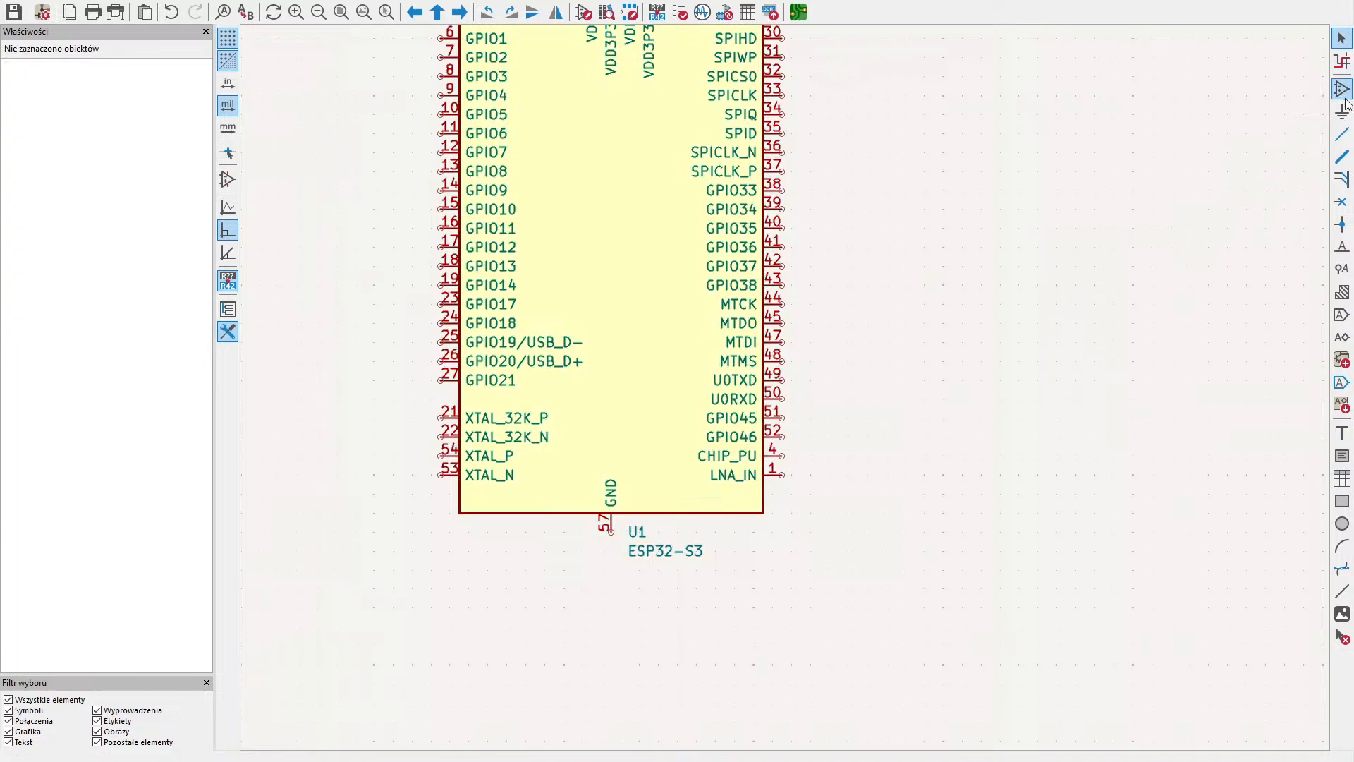
{"action": "left_click", "coordinate": [1342, 111]}
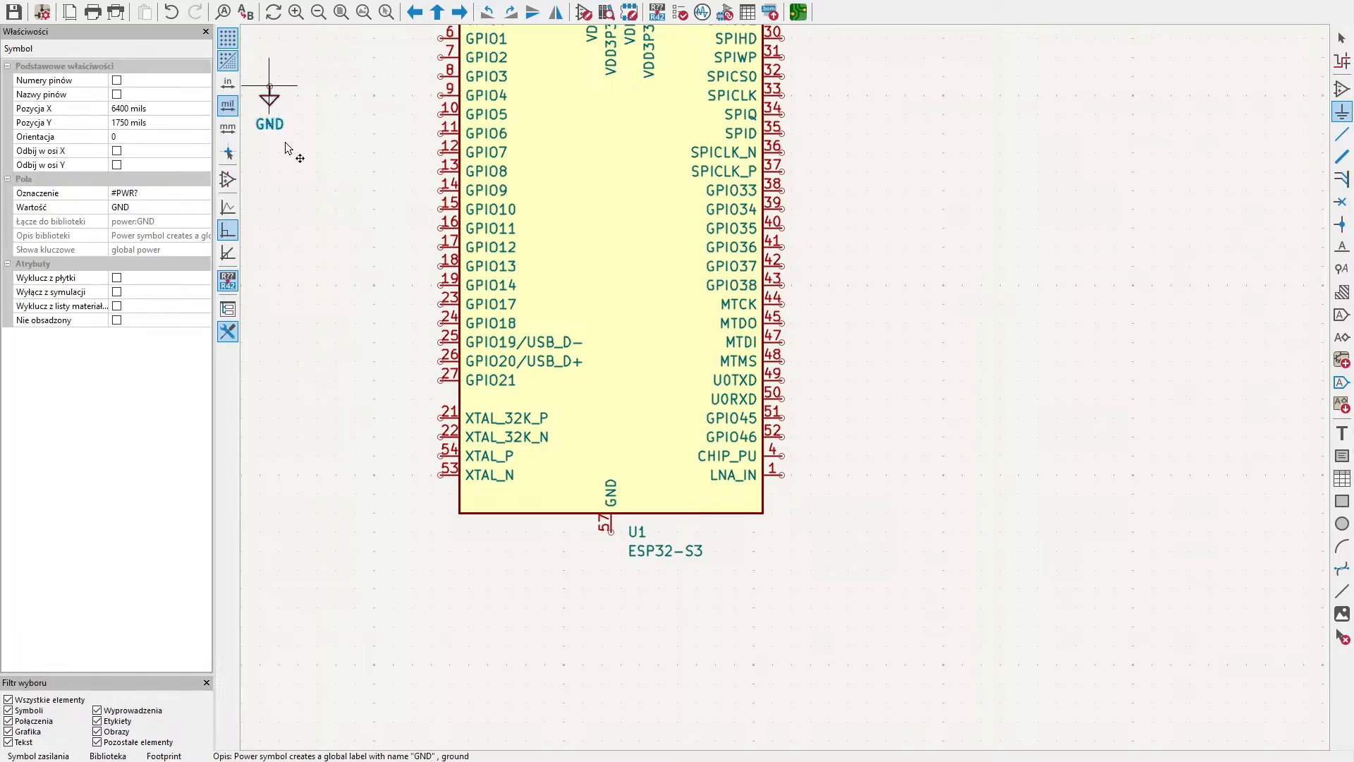
{"action": "left_click", "coordinate": [611, 532]}
- Place a +3.3V power symbol just above the VDDA pin of the ESP32-S3
{"action": "middle_click_drag", "start_coordinate": [772, 407], "coordinate": [739, 629]}
{"action": "middle_click_drag", "start_coordinate": [673, 450], "coordinate": [711, 569]}
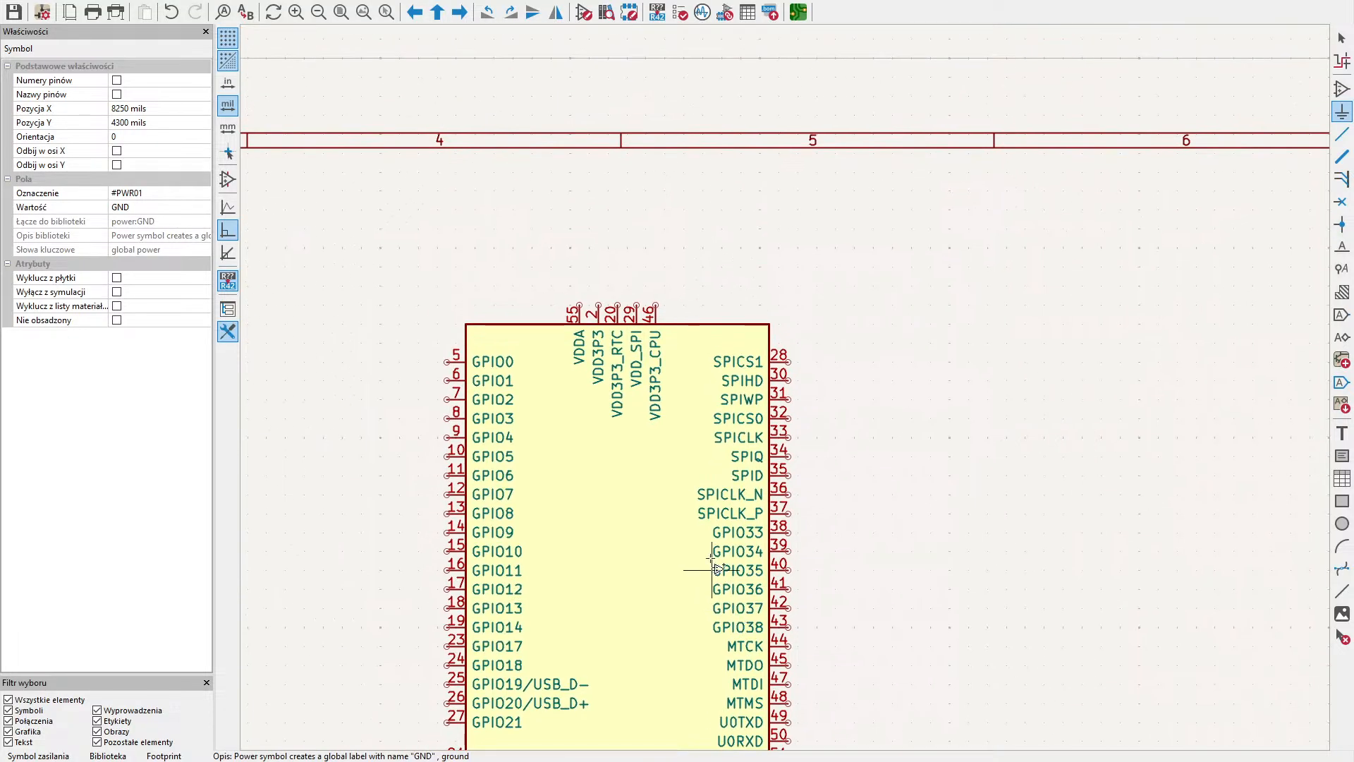
{"action": "middle_click_drag", "start_coordinate": [674, 267], "coordinate": [583, 264]}
{"action": "scroll", "coordinate": [583, 264], "scroll_direction": "up", "scroll_amount": 1}
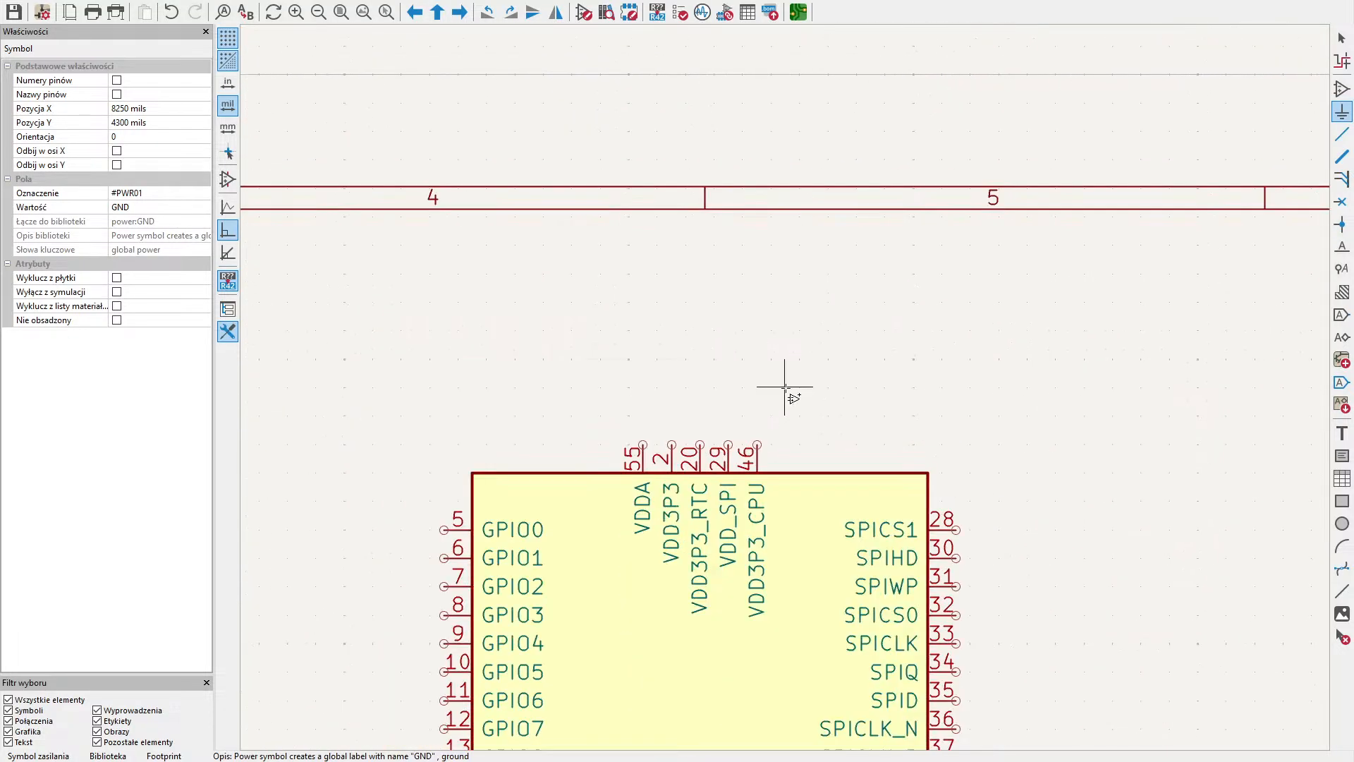
{"action": "middle_click_drag", "start_coordinate": [785, 387], "coordinate": [765, 311]}
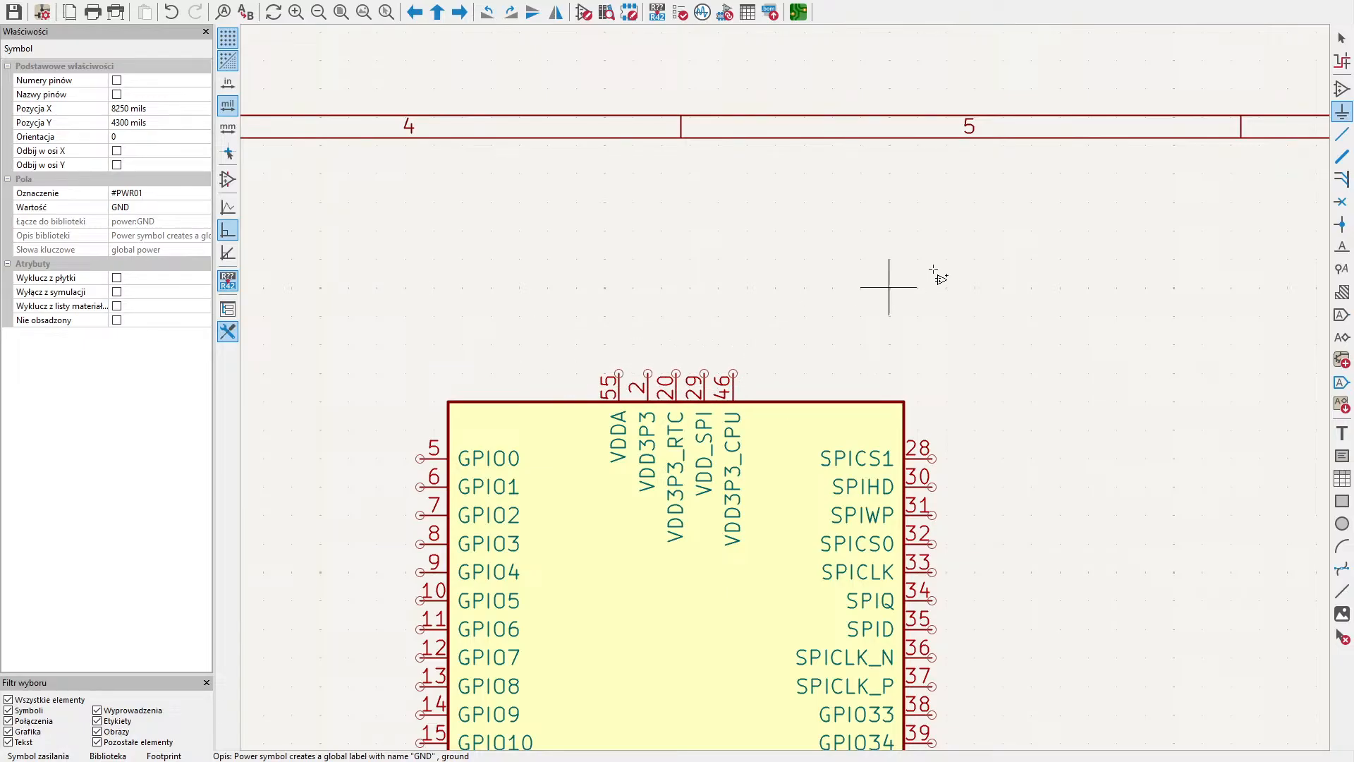
{"action": "left_click", "coordinate": [1342, 85]}
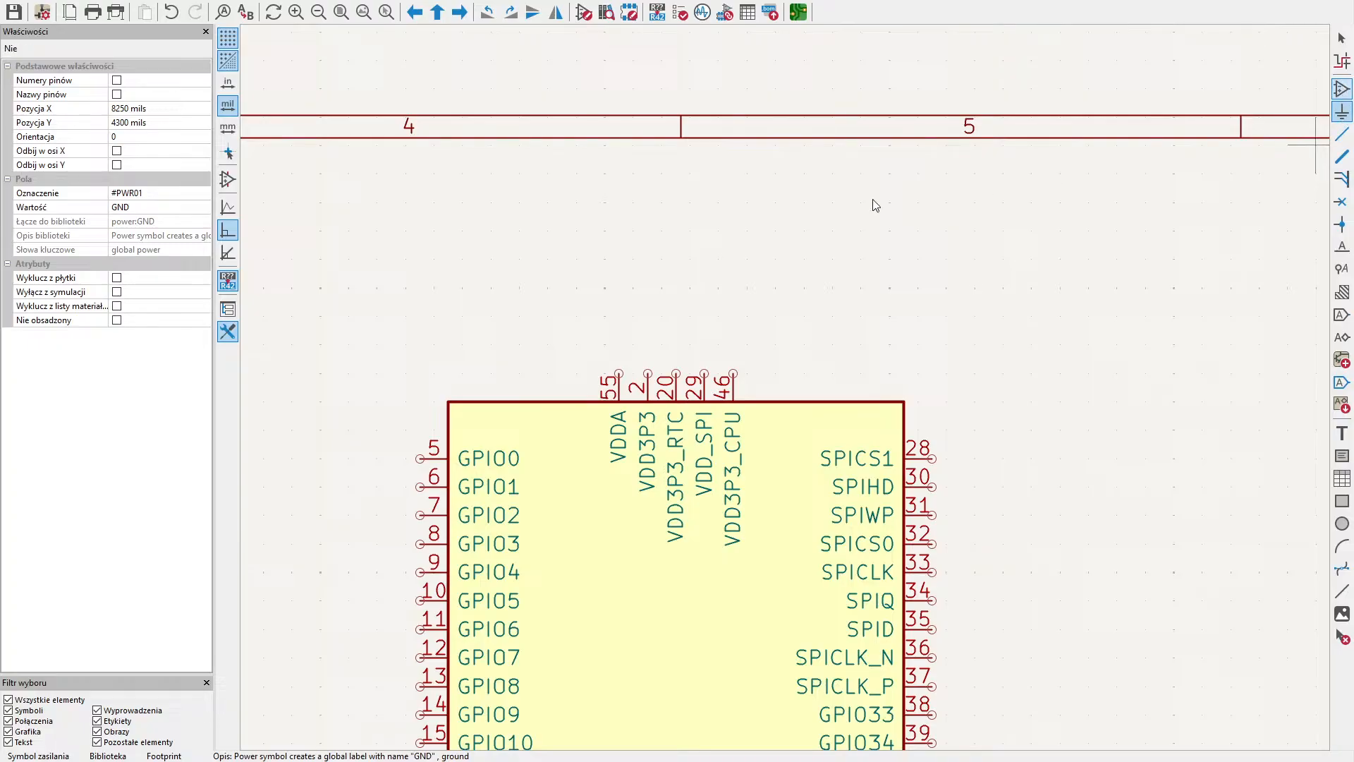
{"action": "key", "text": "Escape"}
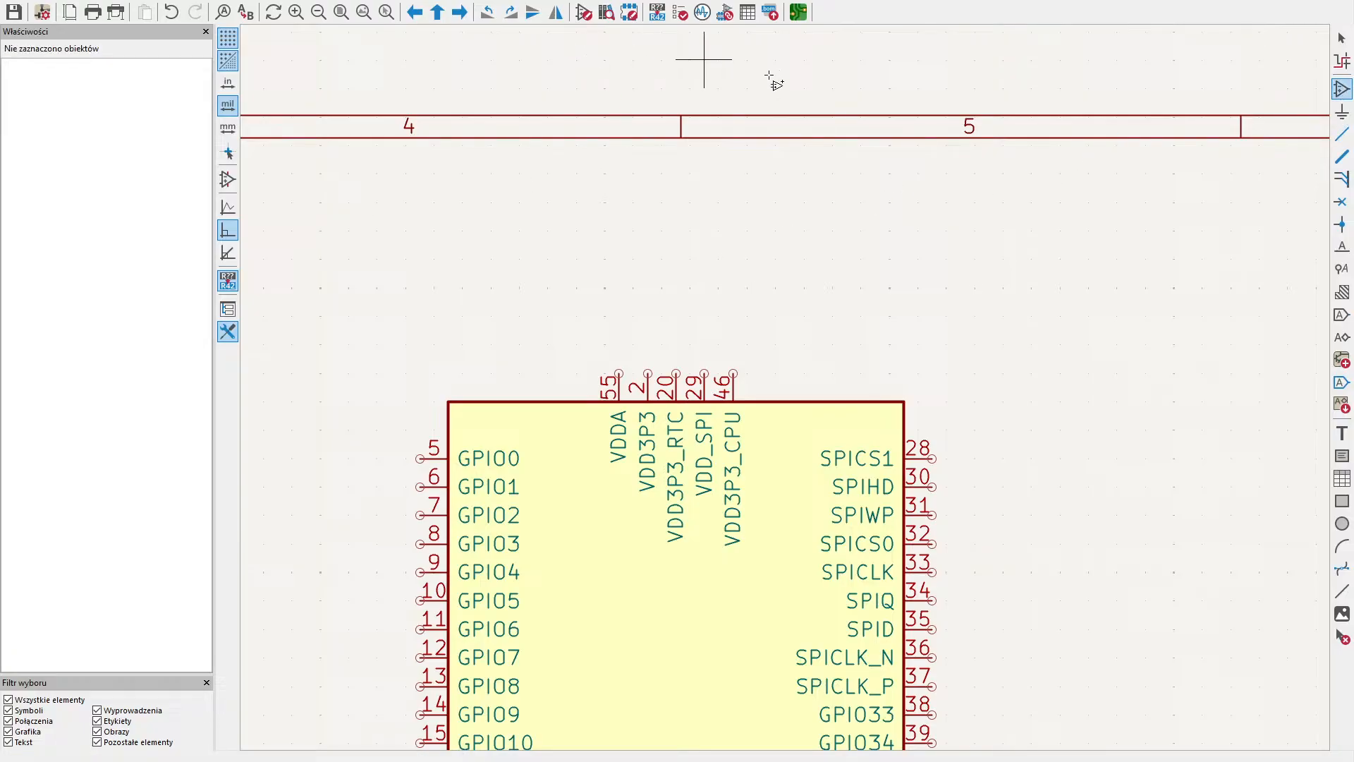
{"action": "left_click", "coordinate": [1342, 112]}
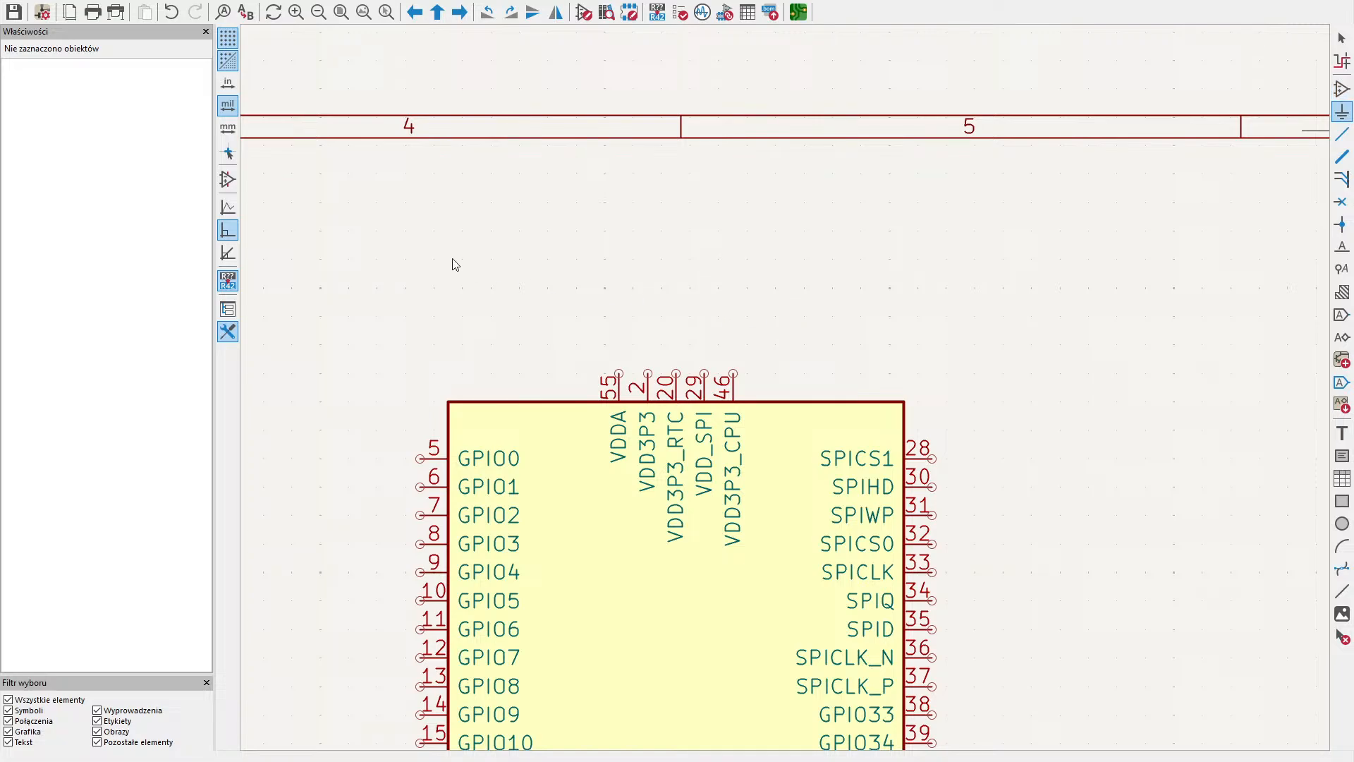
{"action": "double_click", "coordinate": [98, 134]}
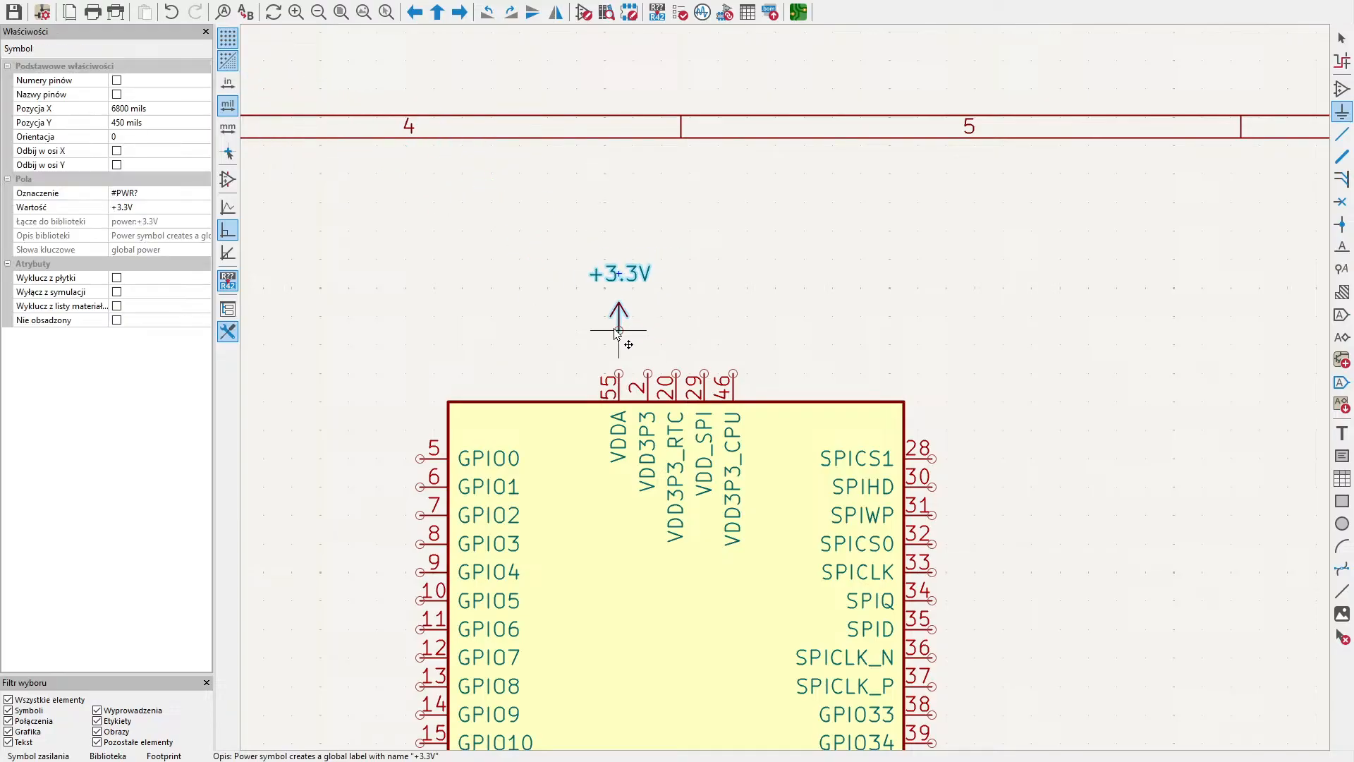
{"action": "left_click", "coordinate": [618, 330]}
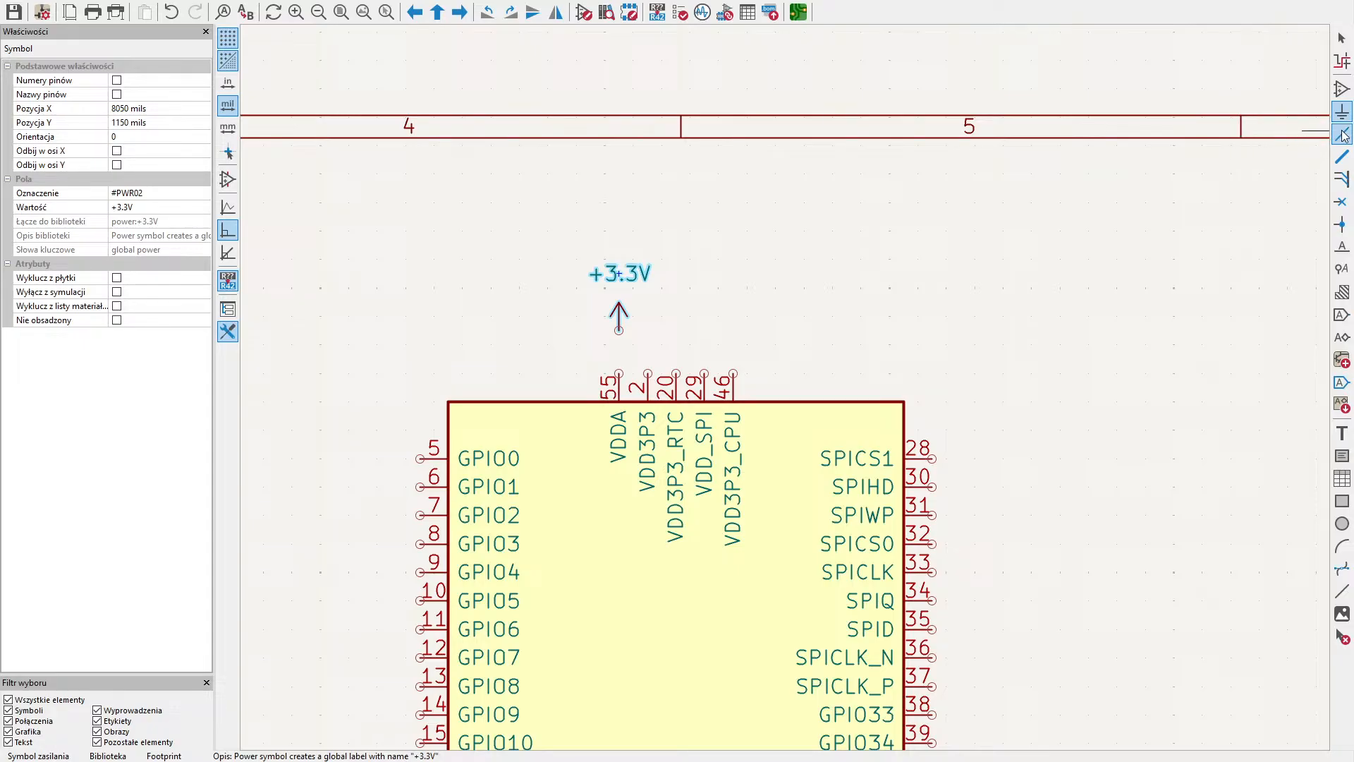
- Wire the VDD3P3_CPU, VDD_SPI, VDD3P3_RTC, VDD3P3 and VDDA pins together and connect them to the +3.3V symbol
{"action": "left_click", "coordinate": [1342, 134]}
{"action": "left_click", "coordinate": [734, 372]}
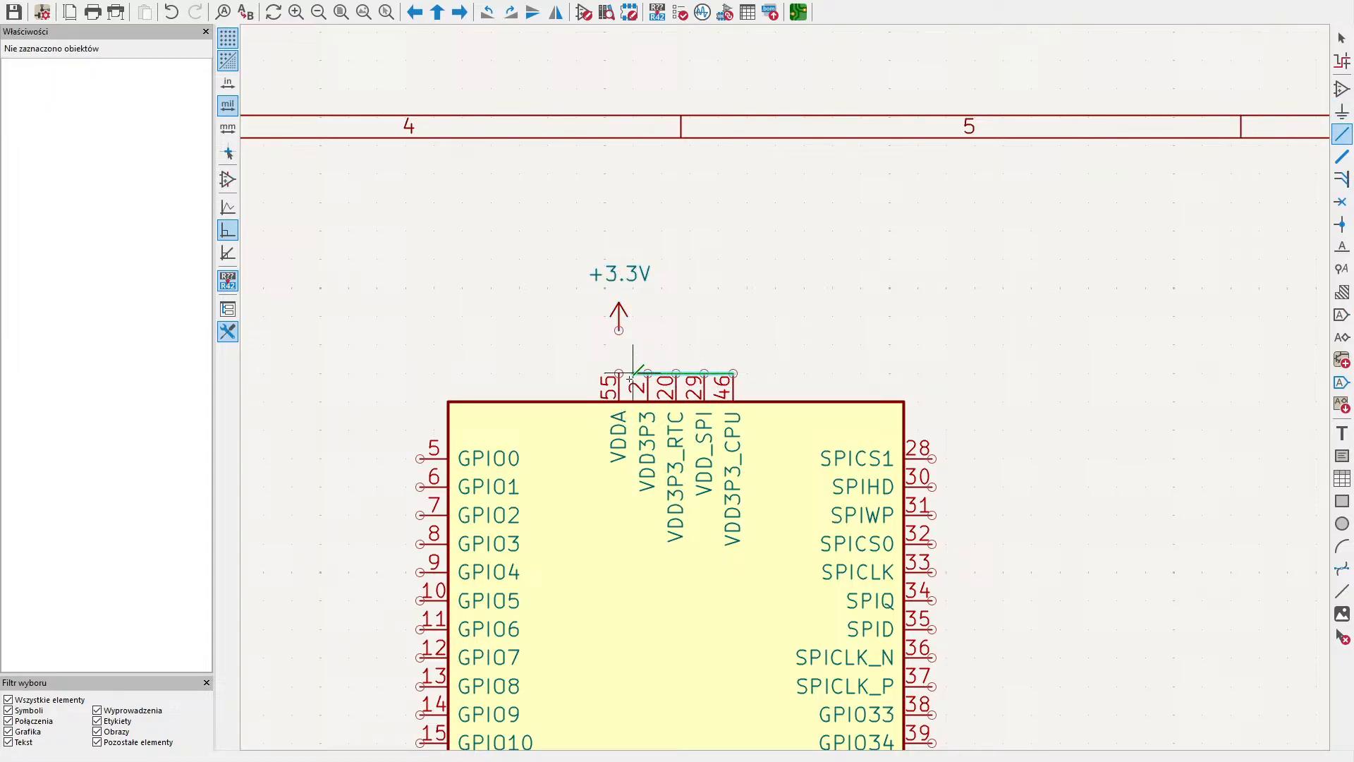
{"action": "left_click", "coordinate": [618, 372]}
{"action": "left_click", "coordinate": [618, 330]}
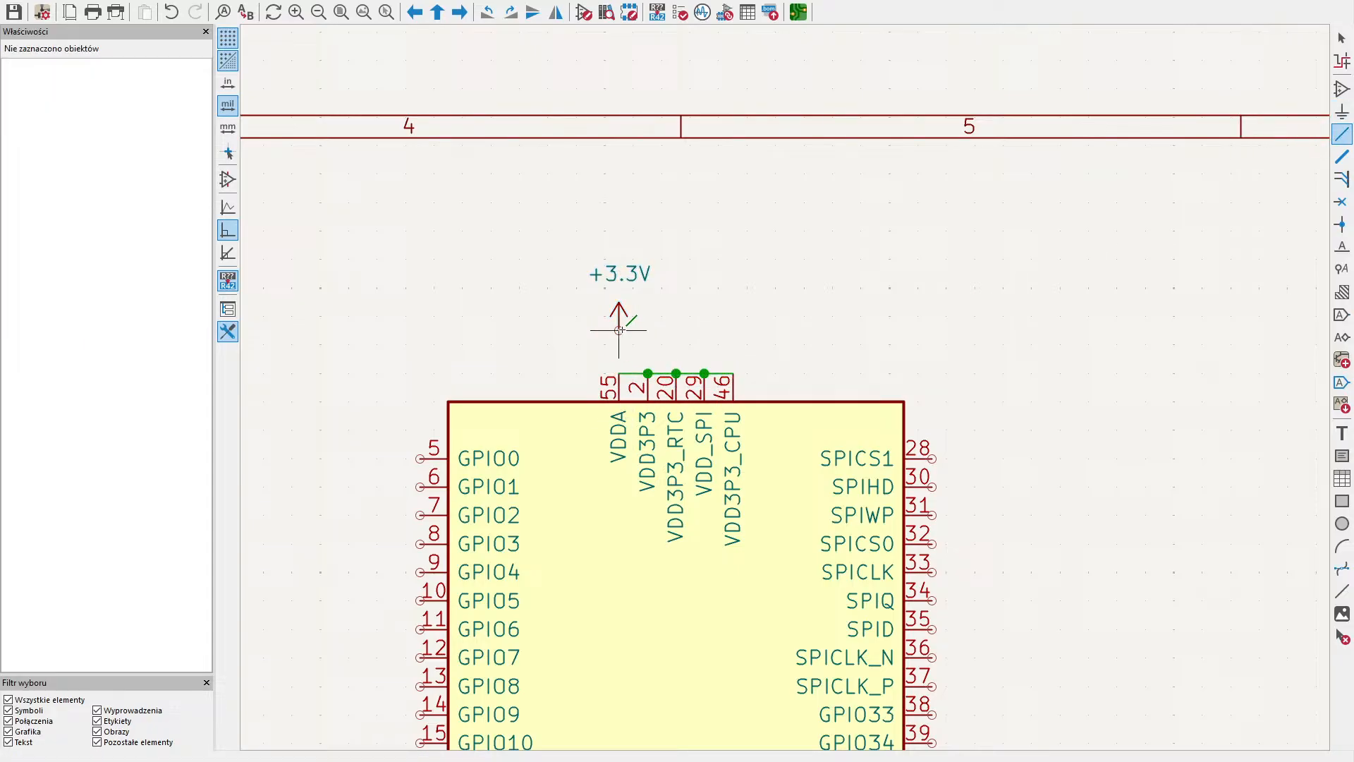
{"action": "left_click", "coordinate": [618, 373]}
- Examine the ESP32-S3 pins from SPICS1 down to LNA_IN
{"action": "middle_click_drag", "start_coordinate": [716, 330], "coordinate": [817, 349]}
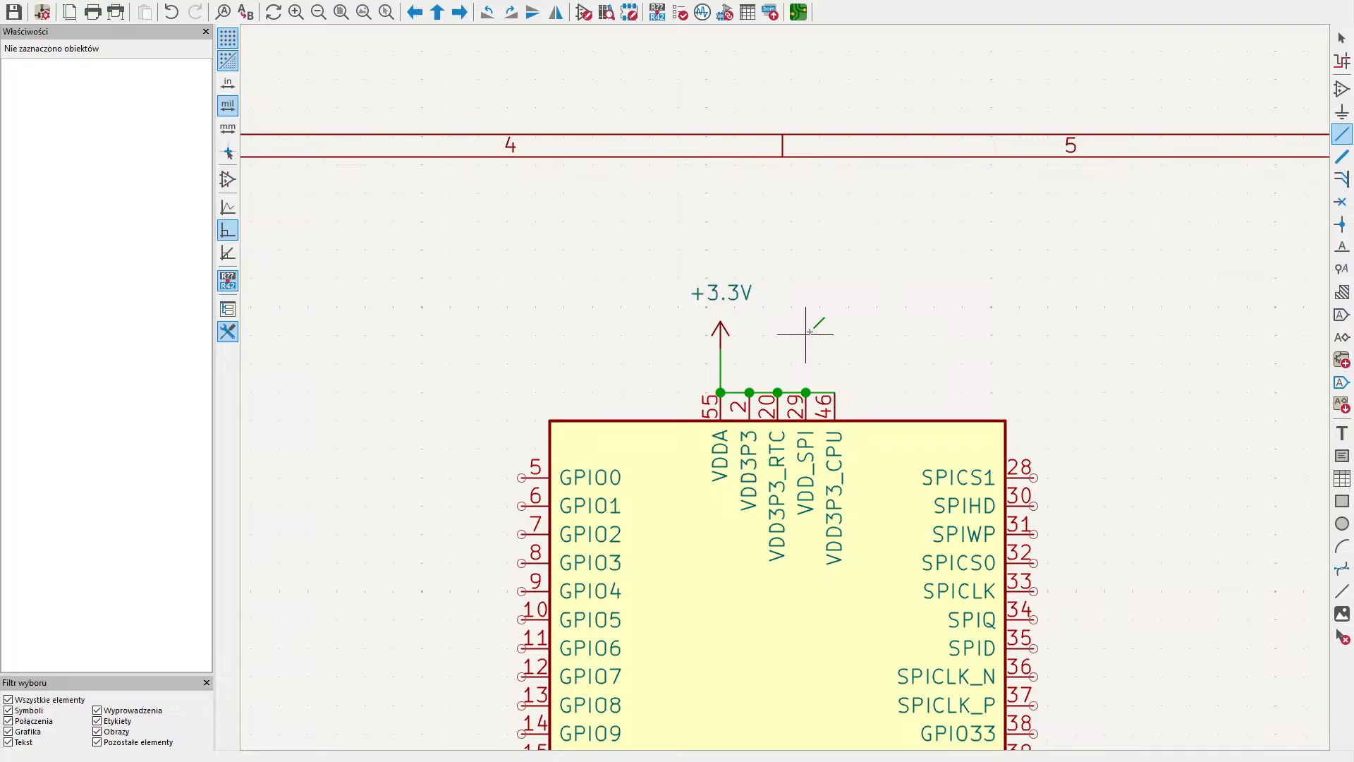
{"action": "middle_click_drag", "start_coordinate": [988, 309], "coordinate": [644, 23]}
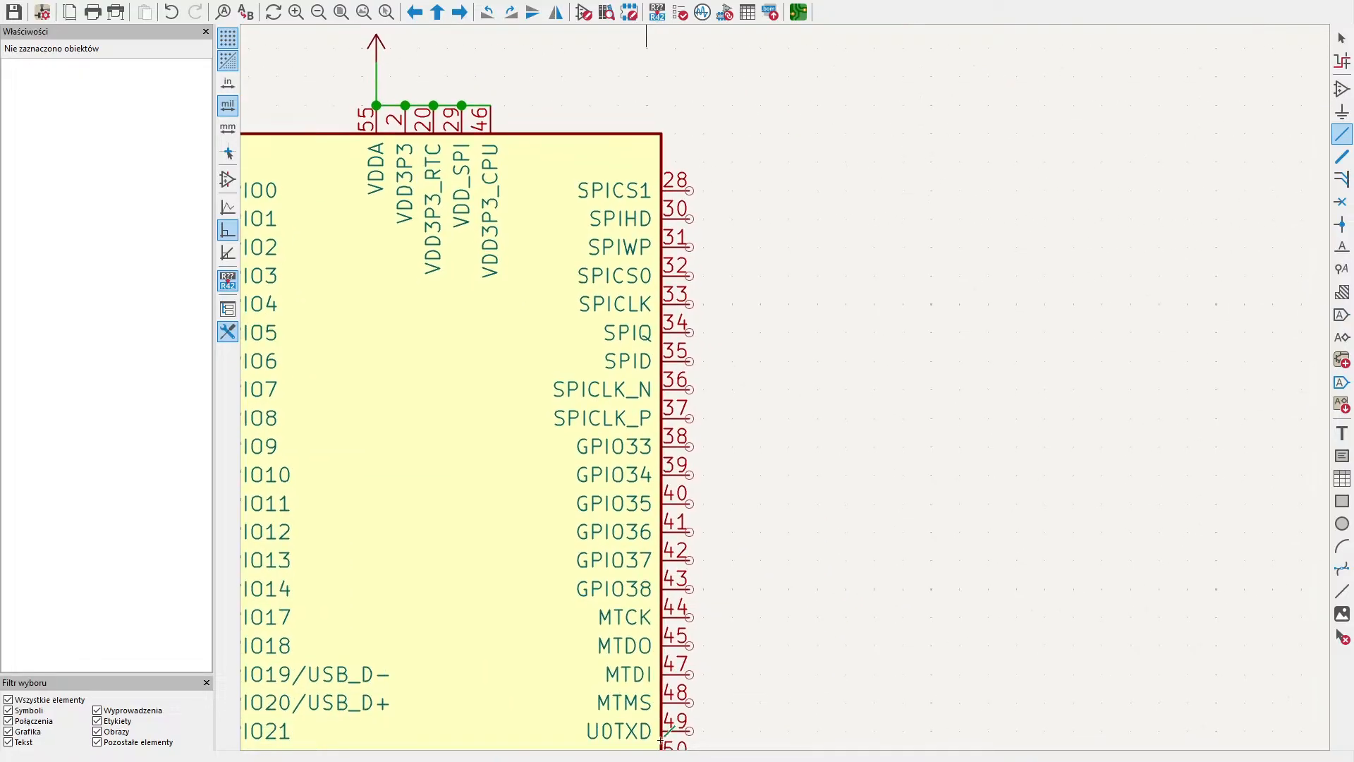
{"action": "middle_click_drag", "start_coordinate": [645, 745], "coordinate": [753, 686]}
{"action": "middle_click_drag", "start_coordinate": [893, 587], "coordinate": [747, 366]}
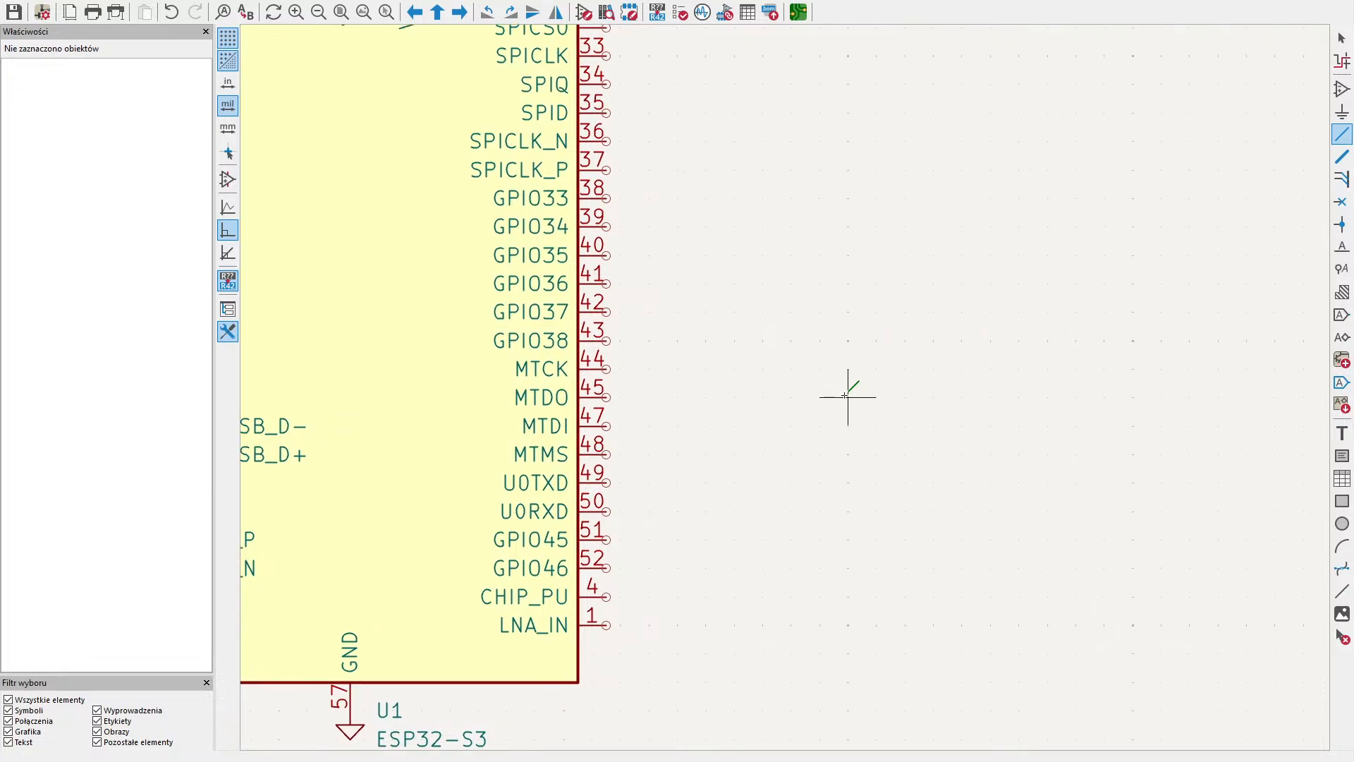
{"action": "middle_click_drag", "start_coordinate": [847, 396], "coordinate": [982, 450]}
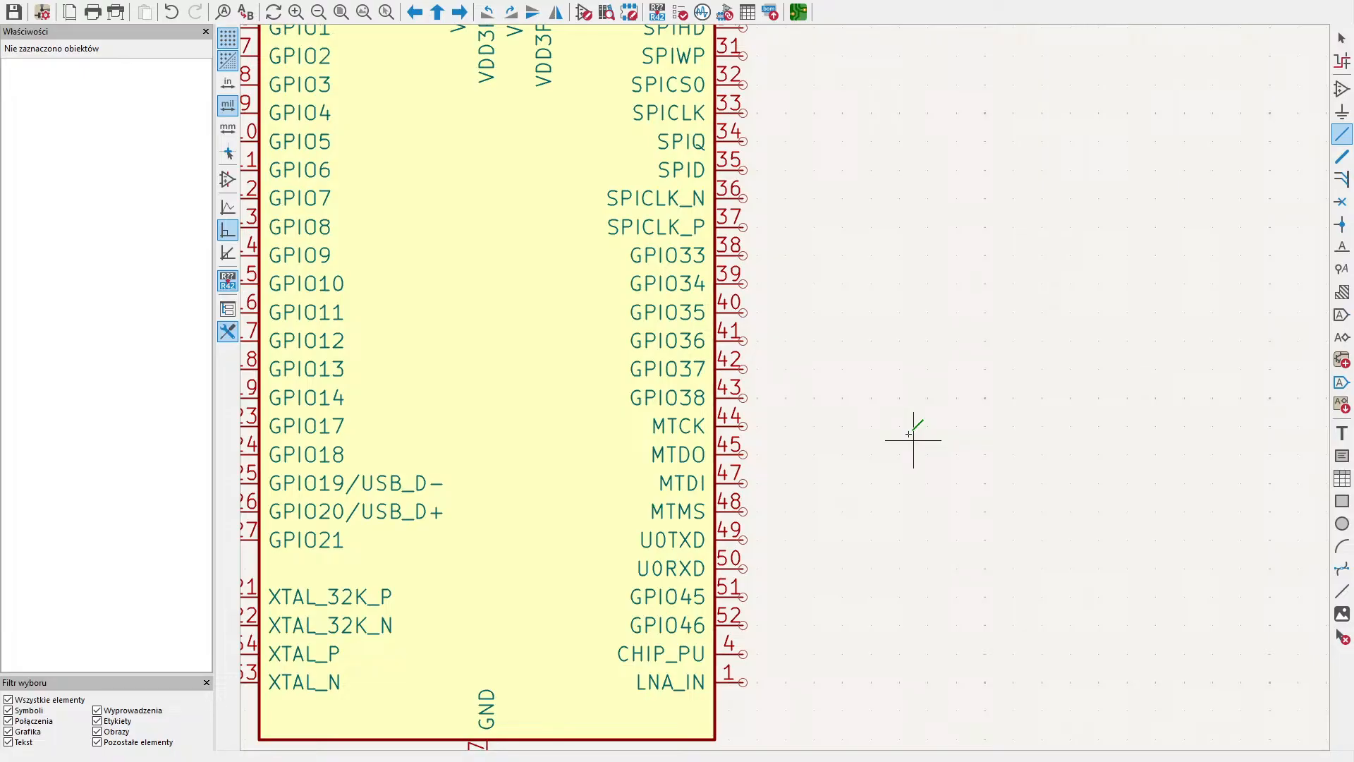
{"action": "middle_click_drag", "start_coordinate": [913, 440], "coordinate": [837, 323]}
{"action": "middle_click_drag", "start_coordinate": [1077, 349], "coordinate": [1122, 397]}
{"action": "middle_click_drag", "start_coordinate": [1154, 243], "coordinate": [1102, 304]}
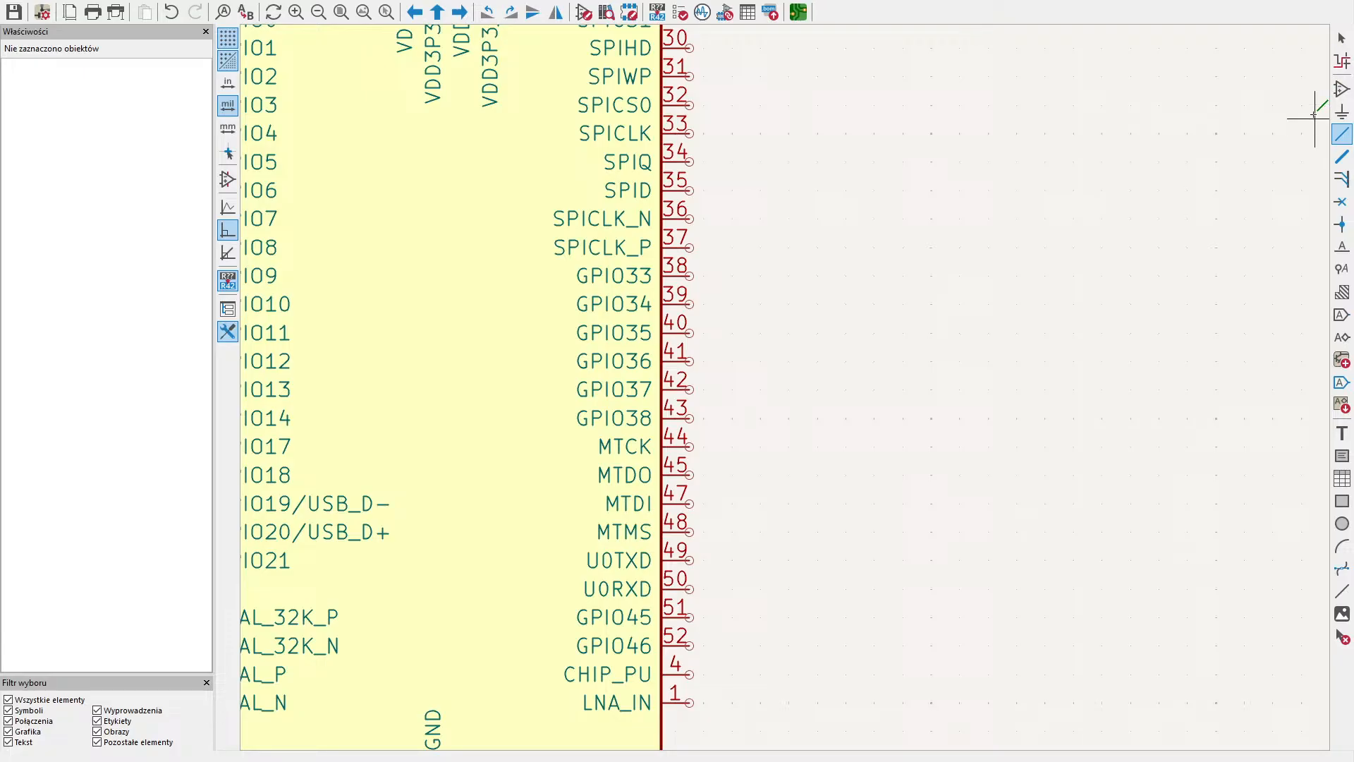
- Place a TestPoint symbol rotated to 270° on the U0TXD pin and set its value to UART_TX
{"action": "left_click", "coordinate": [1340, 88]}
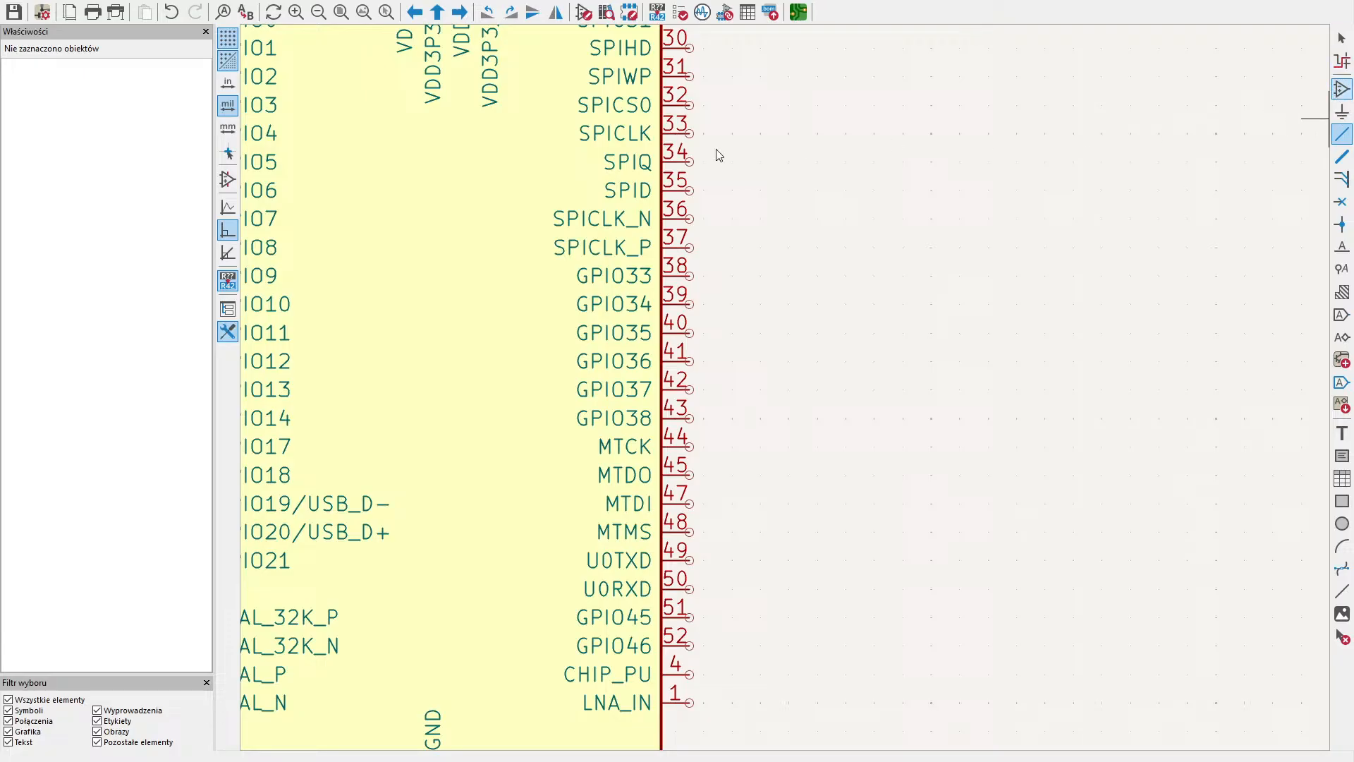
{"action": "left_click", "coordinate": [521, 166]}
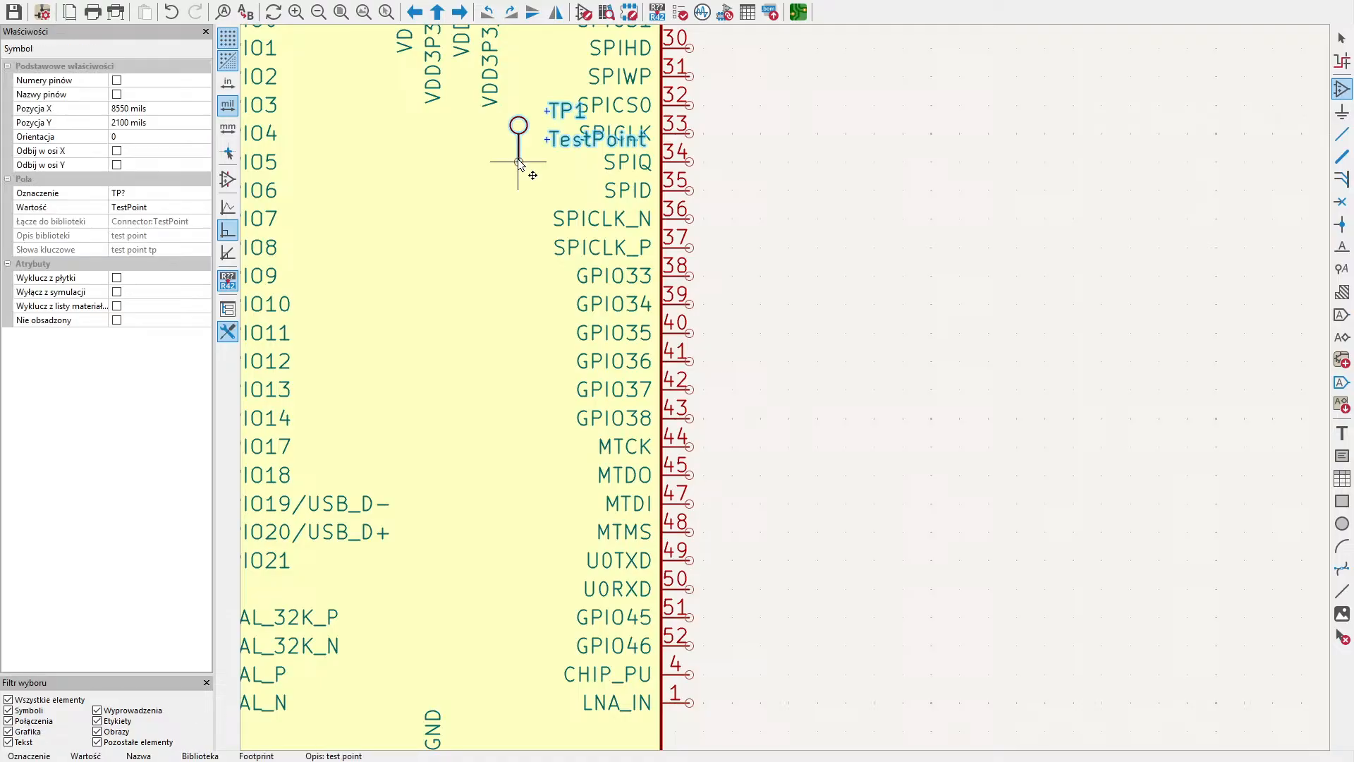
{"action": "key", "text": "r"}
{"action": "key", "text": "r"}
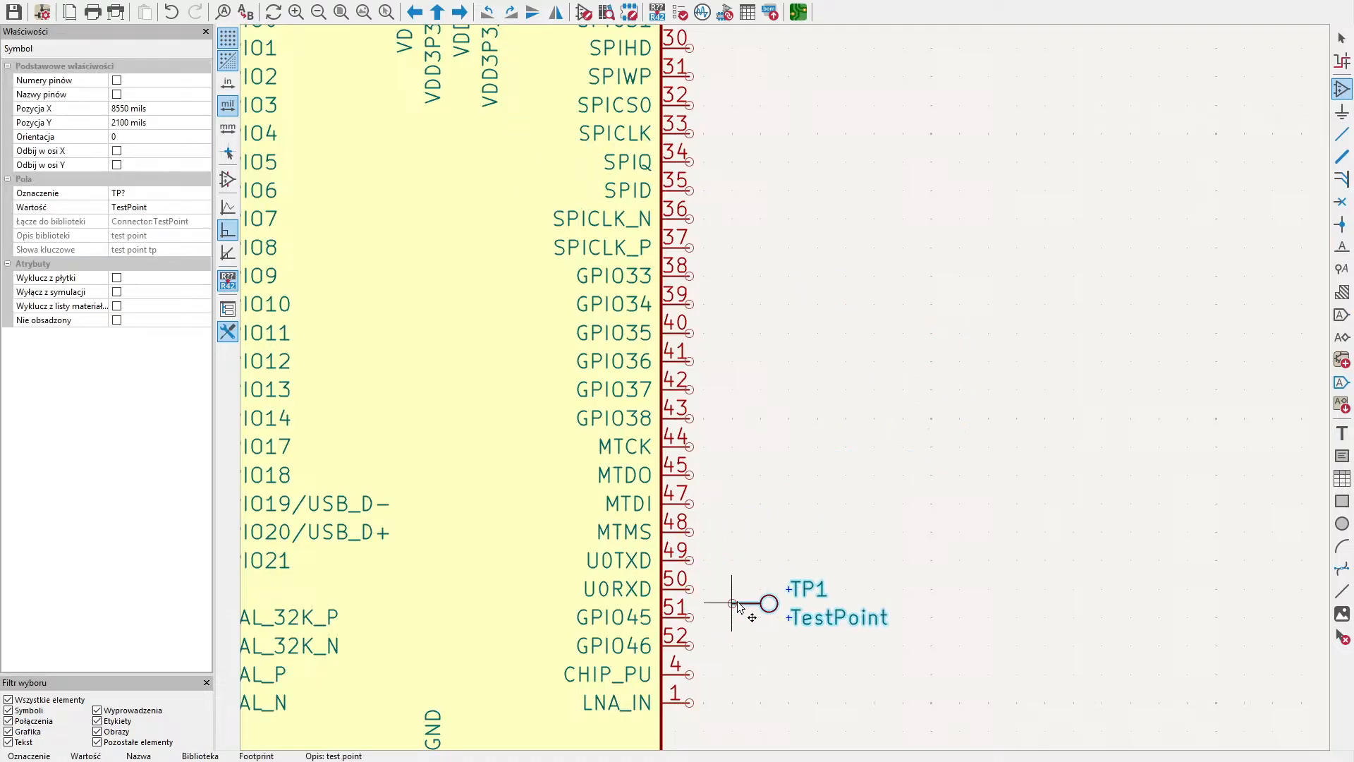
{"action": "left_click", "coordinate": [690, 562]}
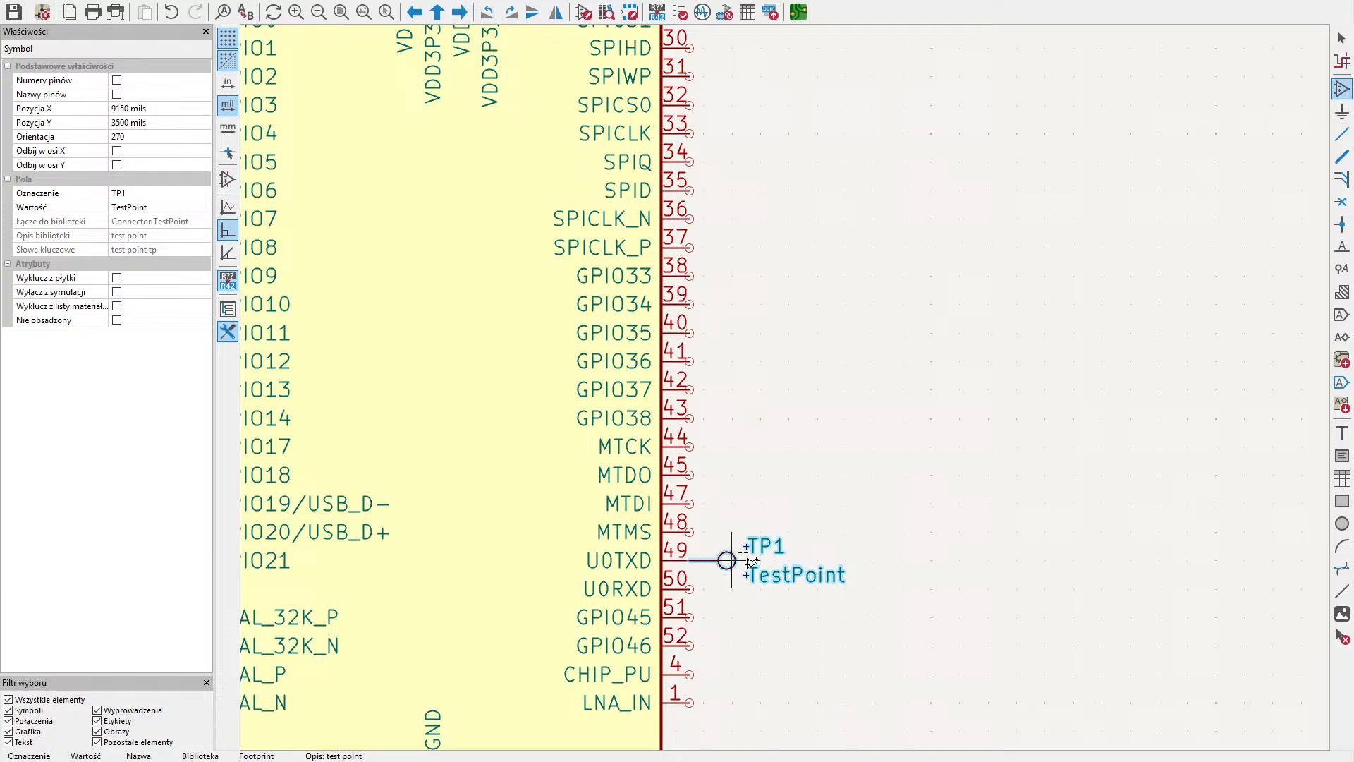
{"action": "key", "text": "Escape"}
{"action": "key", "text": "Escape"}
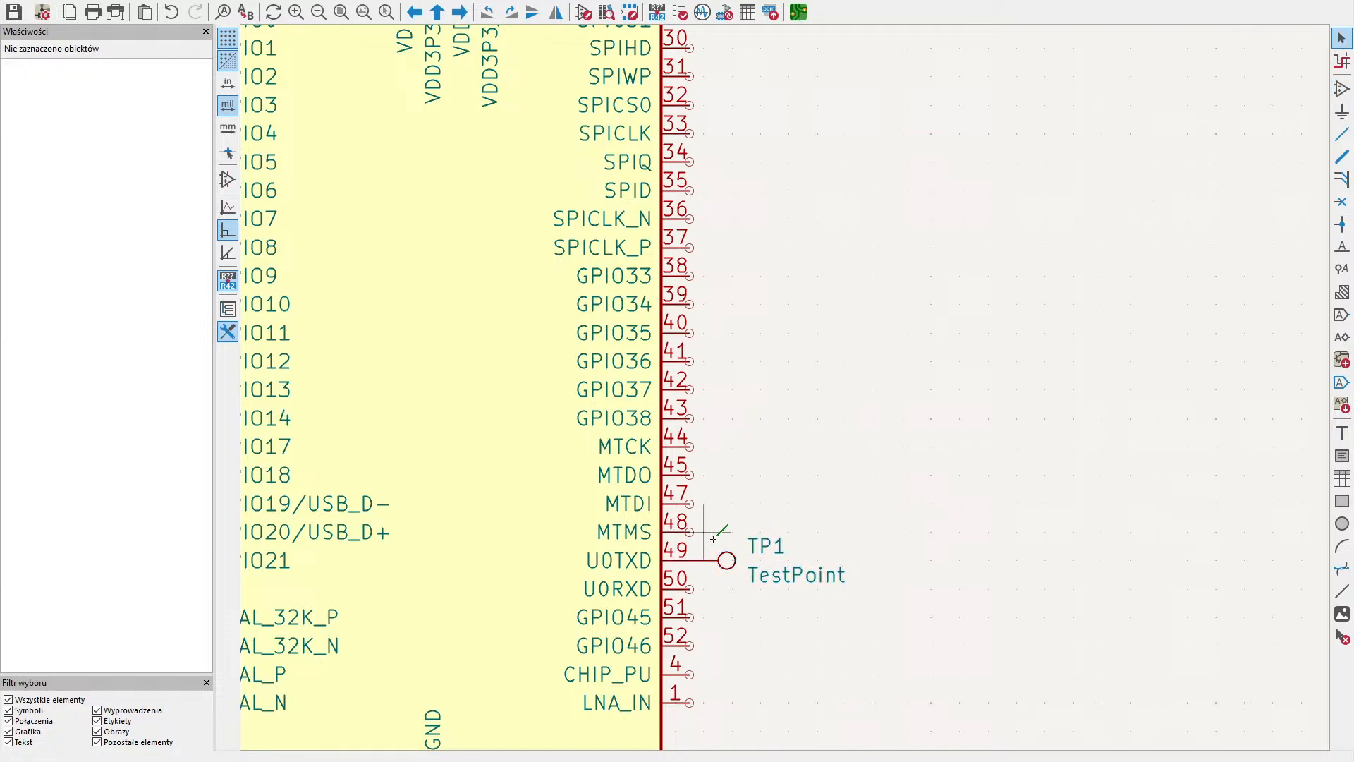
{"action": "left_click", "coordinate": [723, 558]}
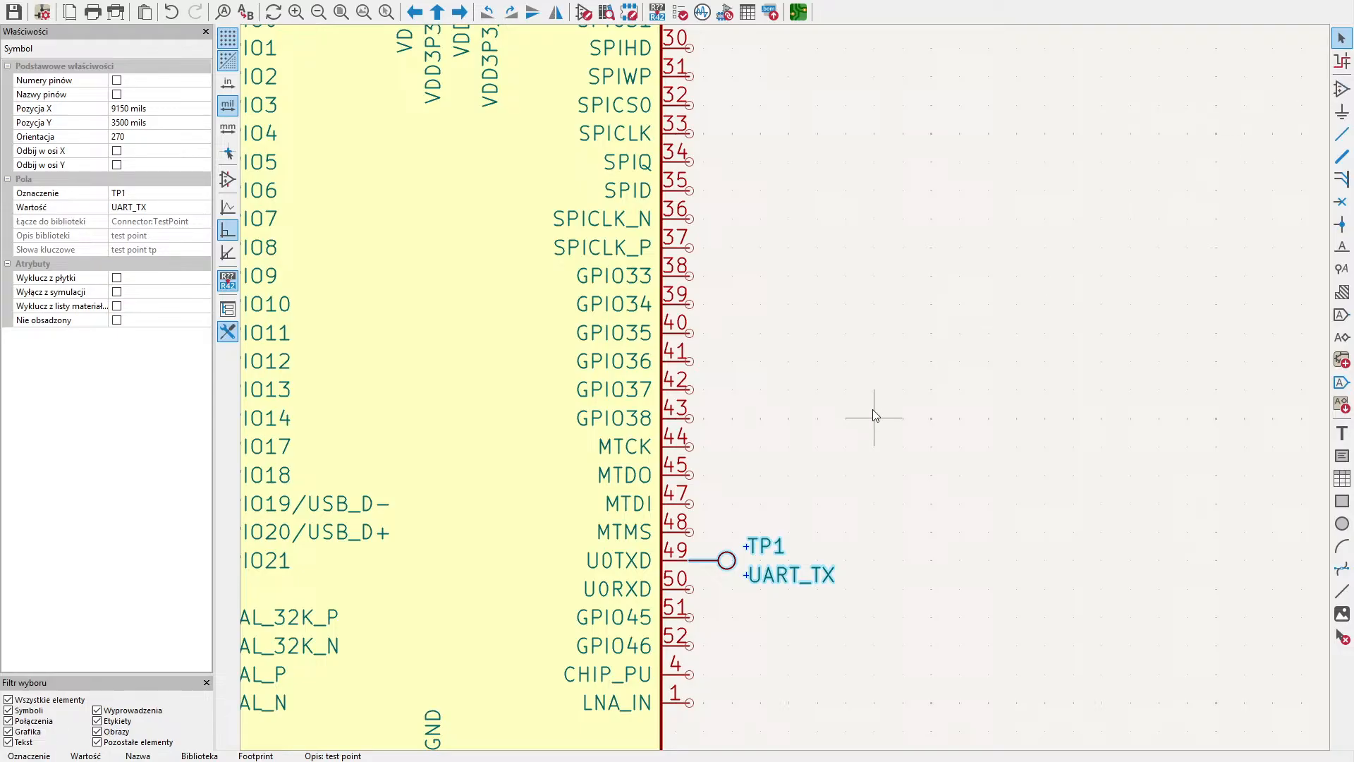
- Duplicate the UART_TX test point level with the U0RXD pin, offset outward, and wire the copy to that pin
{"action": "key", "text": "ctrl+d"}
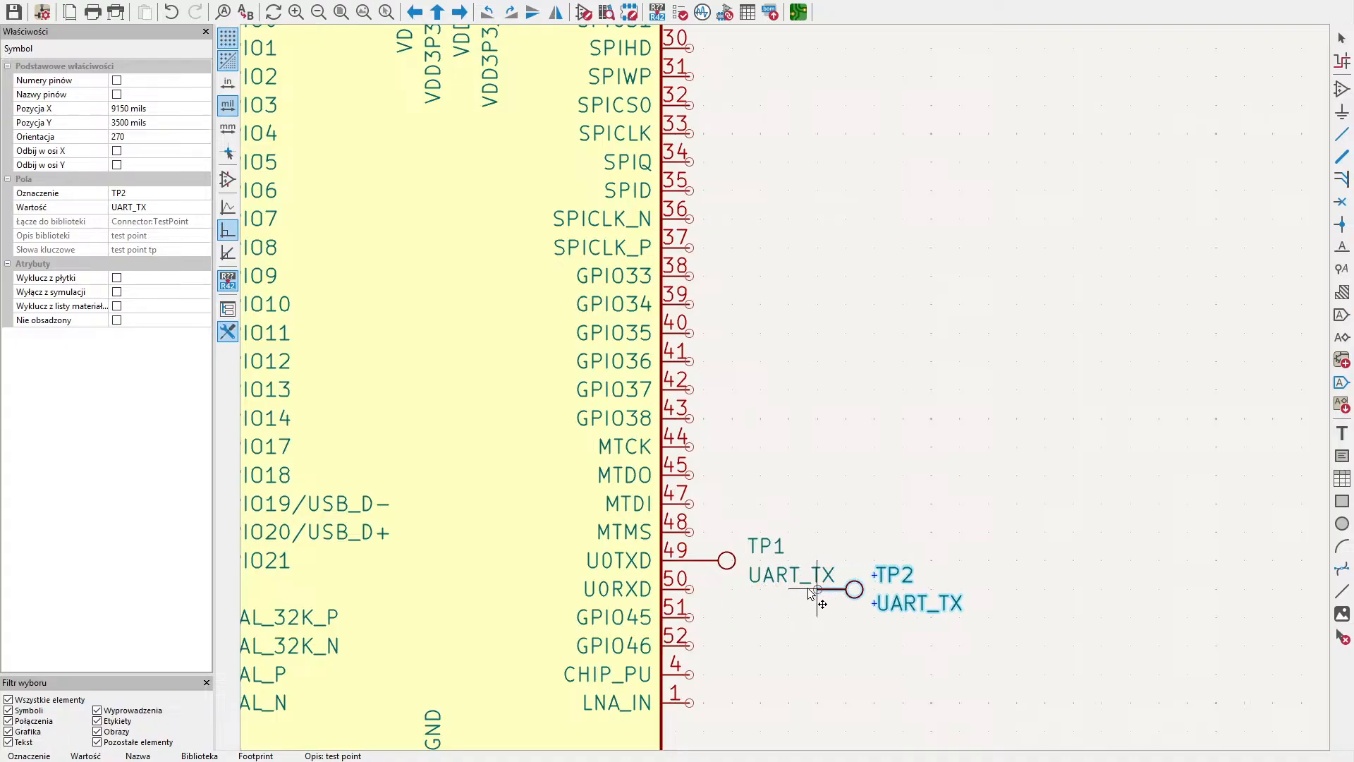
{"action": "left_click", "coordinate": [784, 587]}
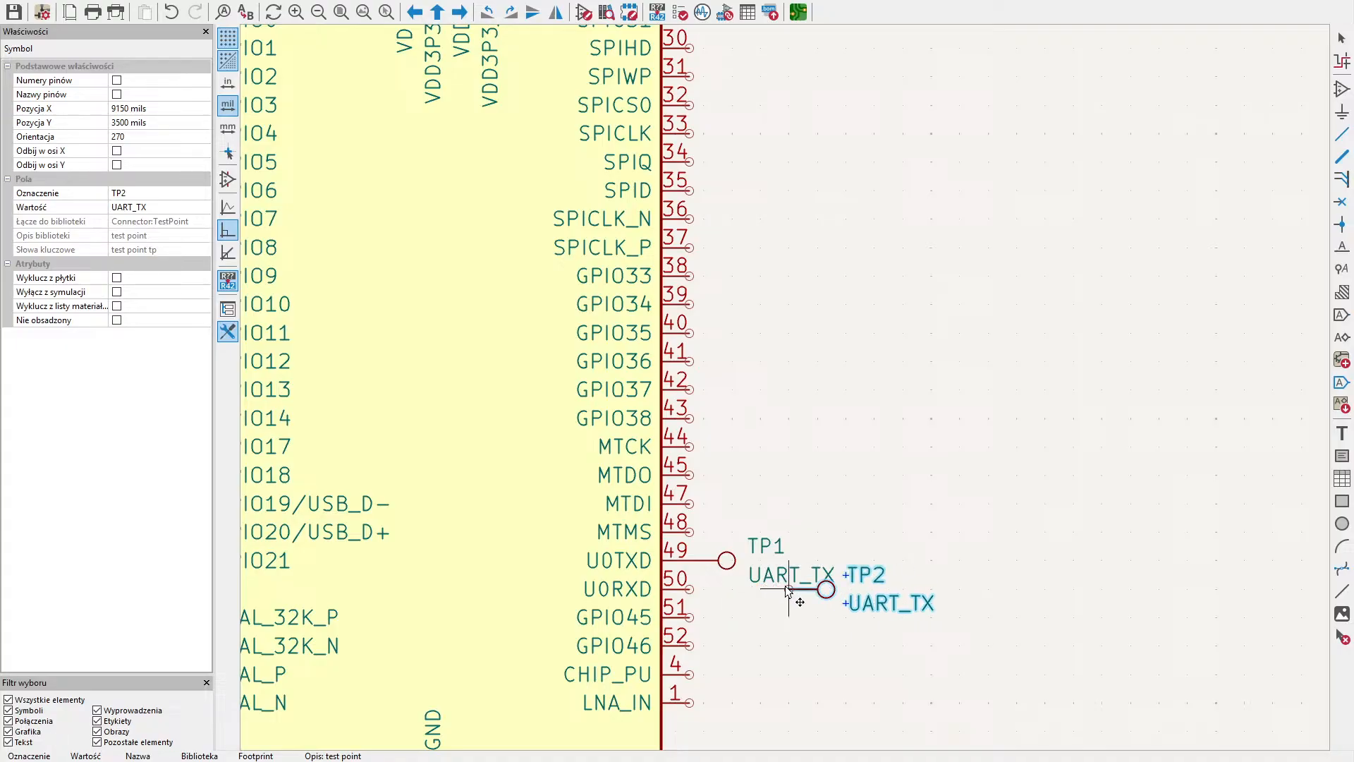
{"action": "left_click", "coordinate": [1342, 134]}
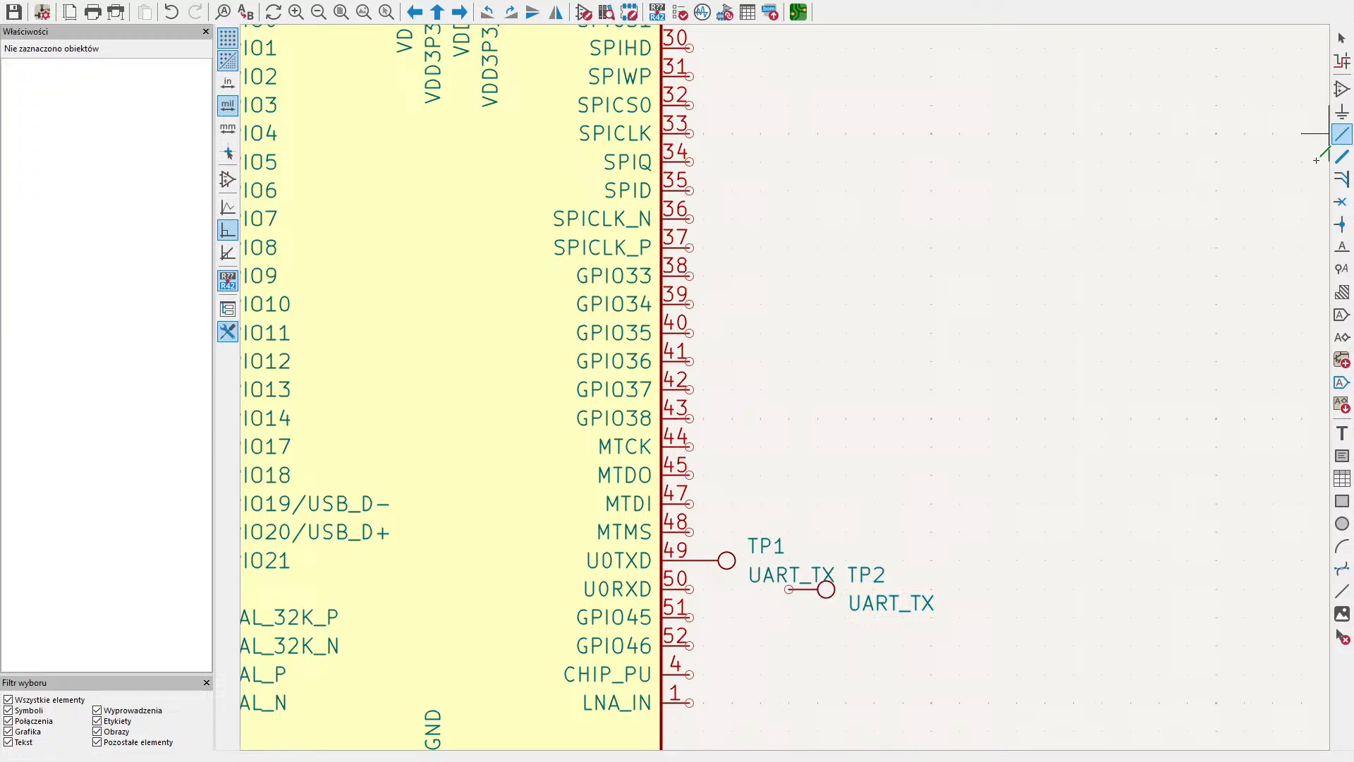
{"action": "left_click", "coordinate": [790, 590]}
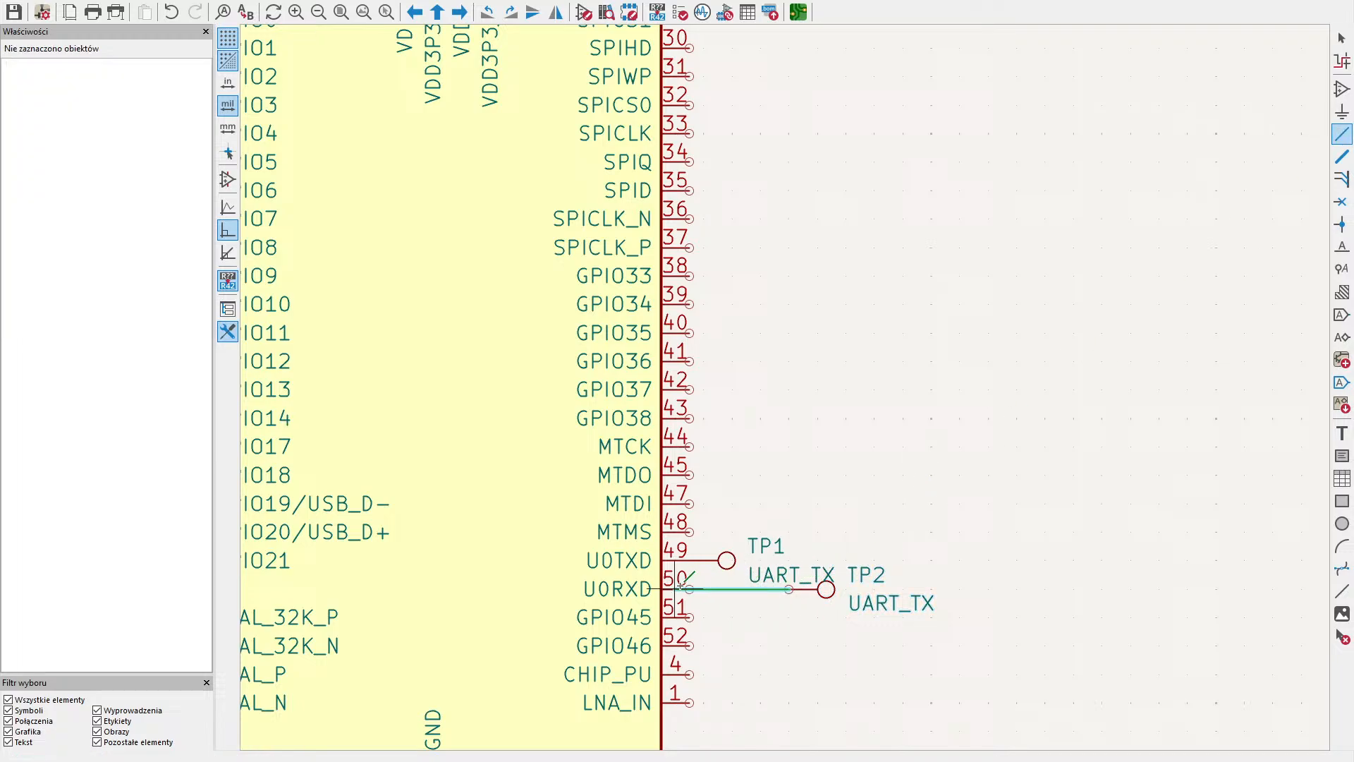
{"action": "left_click", "coordinate": [689, 589]}
- Set the value of the test point wired to U0RXD to UART_RX
{"action": "left_click", "coordinate": [1342, 38]}
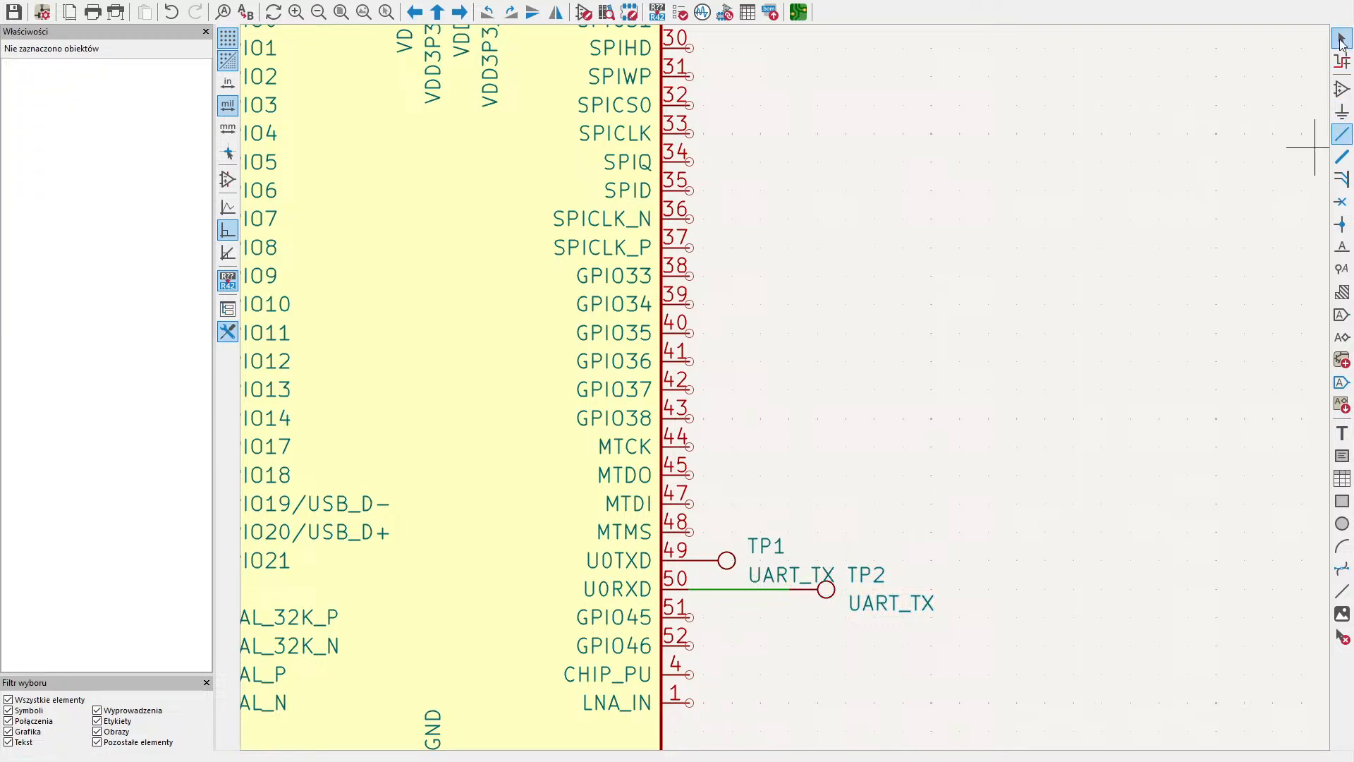
{"action": "left_click", "coordinate": [824, 574]}
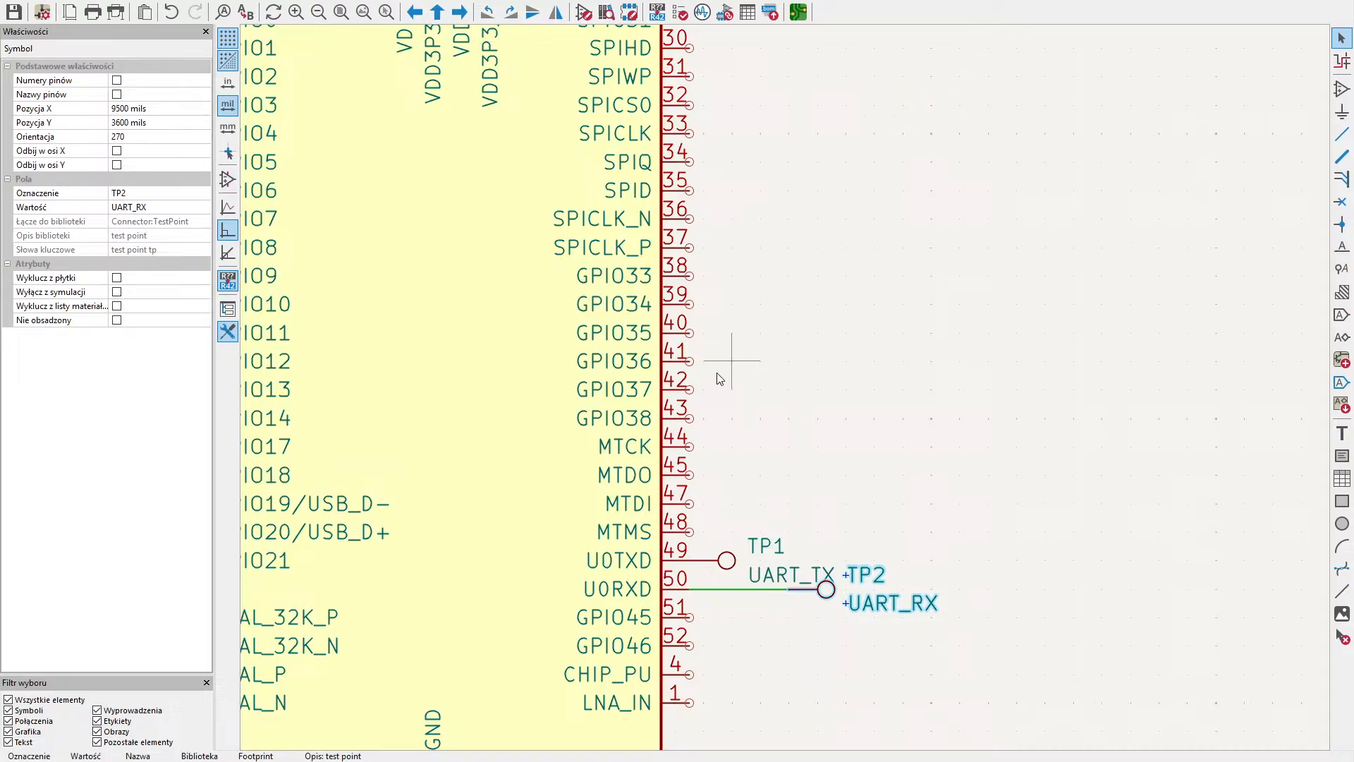
{"action": "middle_click_drag", "start_coordinate": [930, 219], "coordinate": [1071, 28]}
{"action": "middle_click_drag", "start_coordinate": [867, 577], "coordinate": [997, 587]}
{"action": "middle_click_drag", "start_coordinate": [865, 468], "coordinate": [954, 630]}
{"action": "mouse_move", "coordinate": [955, 391]}
{"action": "middle_mouse_down"}
{"action": "mouse_move", "coordinate": [916, 552]}
{"action": "mouse_move", "coordinate": [895, 565]}
{"action": "mouse_move", "coordinate": [864, 512]}
{"action": "mouse_move", "coordinate": [843, 539]}
{"action": "mouse_move", "coordinate": [864, 522]}
{"action": "mouse_move", "coordinate": [669, 440]}
{"action": "middle_mouse_up"}
{"action": "mouse_move", "coordinate": [799, 420]}
{"action": "middle_mouse_down"}
{"action": "mouse_move", "coordinate": [816, 433]}
{"action": "mouse_move", "coordinate": [672, 502]}
{"action": "mouse_move", "coordinate": [676, 526]}
{"action": "middle_mouse_up"}
{"action": "mouse_move", "coordinate": [882, 435]}
{"action": "middle_mouse_down"}
{"action": "mouse_move", "coordinate": [830, 484]}
{"action": "mouse_move", "coordinate": [830, 459]}
{"action": "middle_mouse_up"}
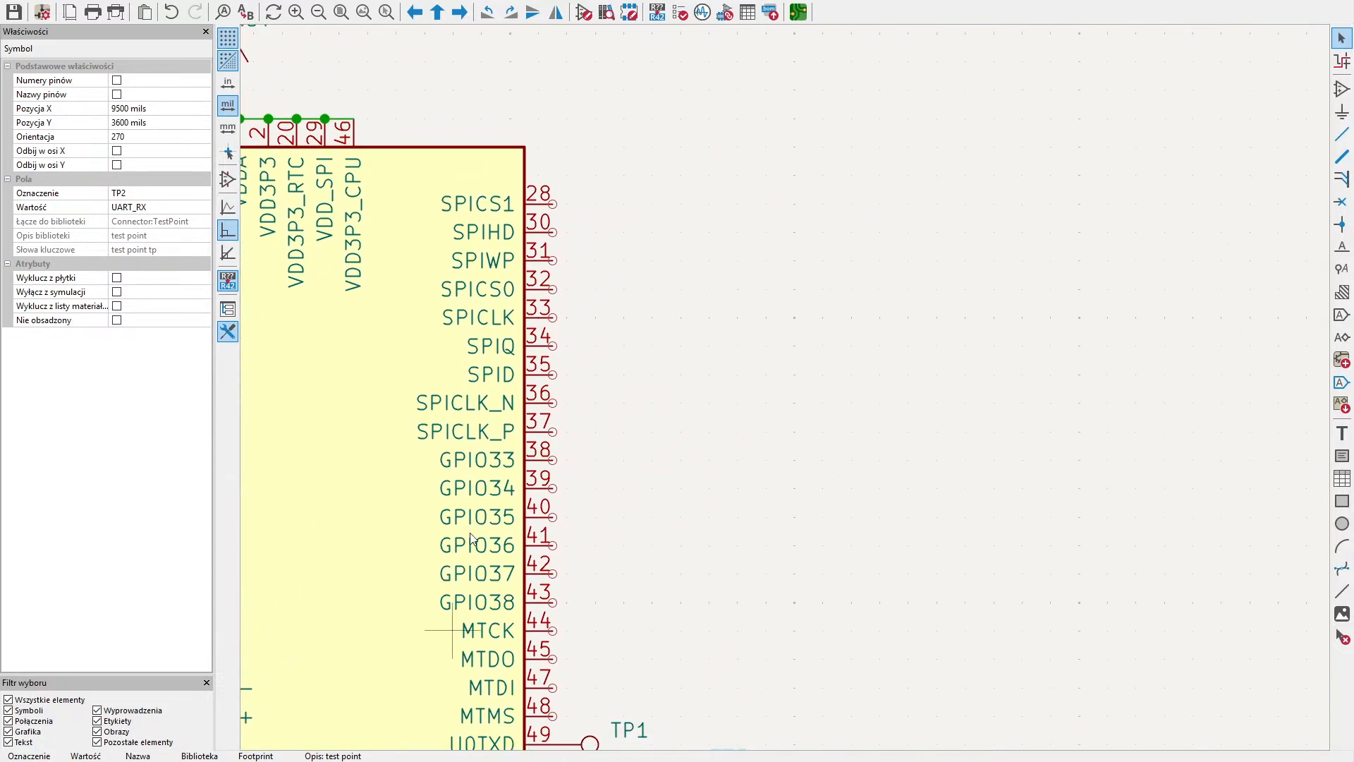
- Place a BQ24072RGT battery charger symbol in the empty area beyond the ESP32-S3's SPI pins, at X 12150, Y 2000 mils
{"action": "middle_click_drag", "start_coordinate": [709, 375], "coordinate": [637, 433]}
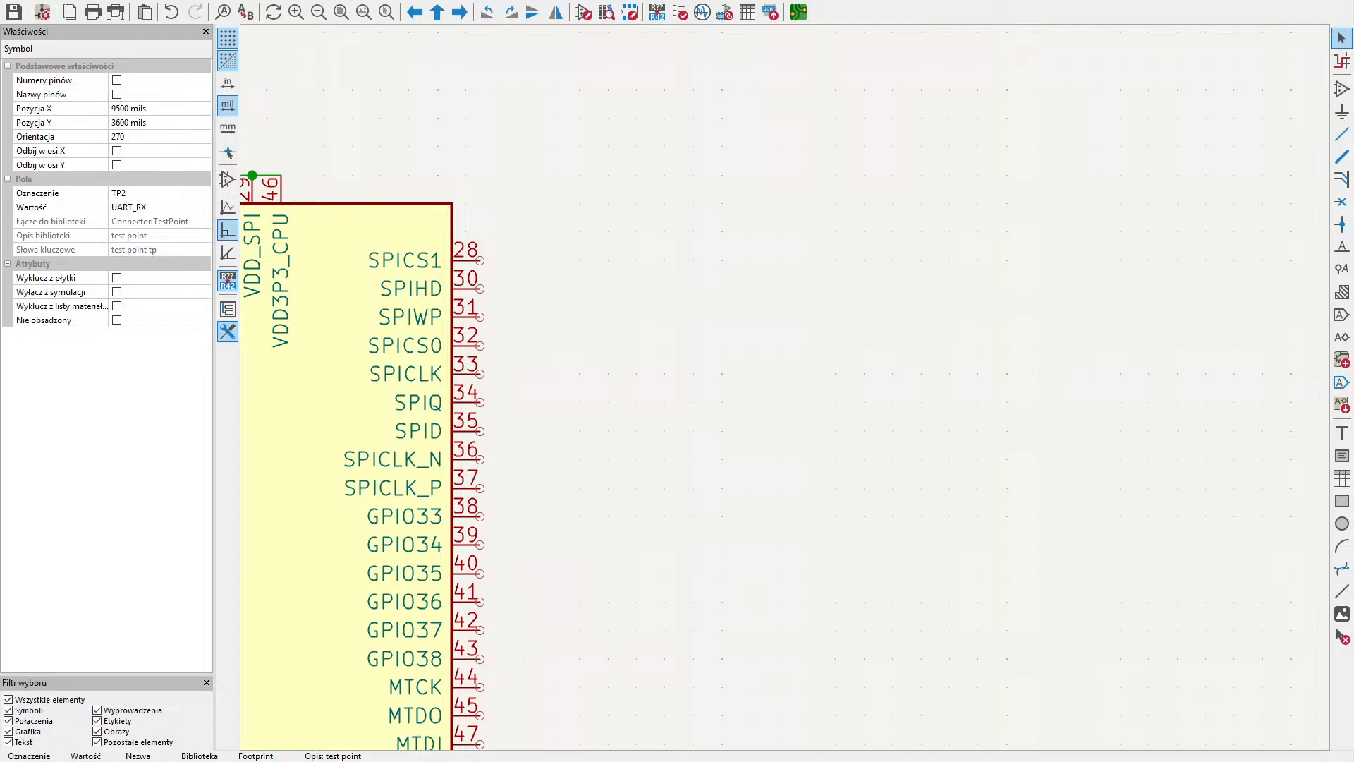
{"action": "scroll", "coordinate": [683, 477], "scroll_direction": "down", "scroll_amount": 2}
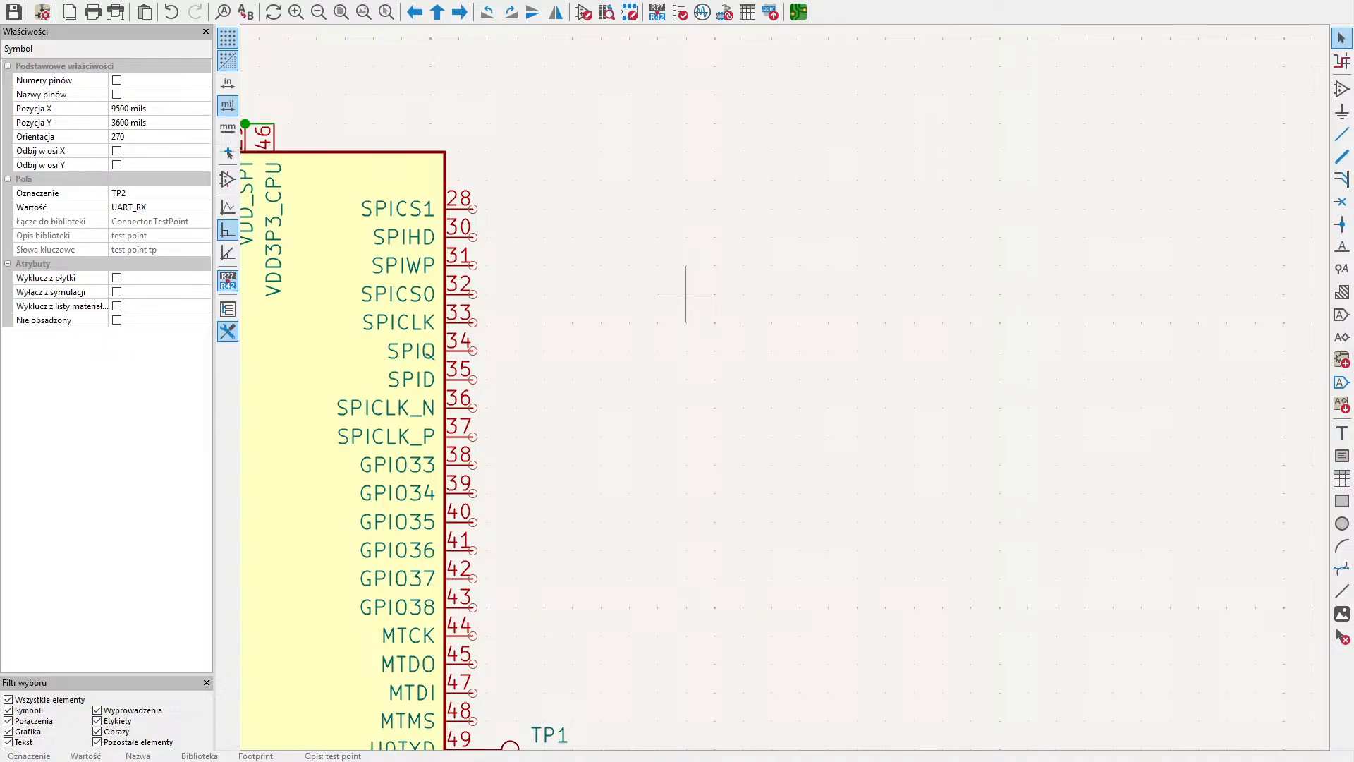
{"action": "left_click", "coordinate": [1112, 66]}
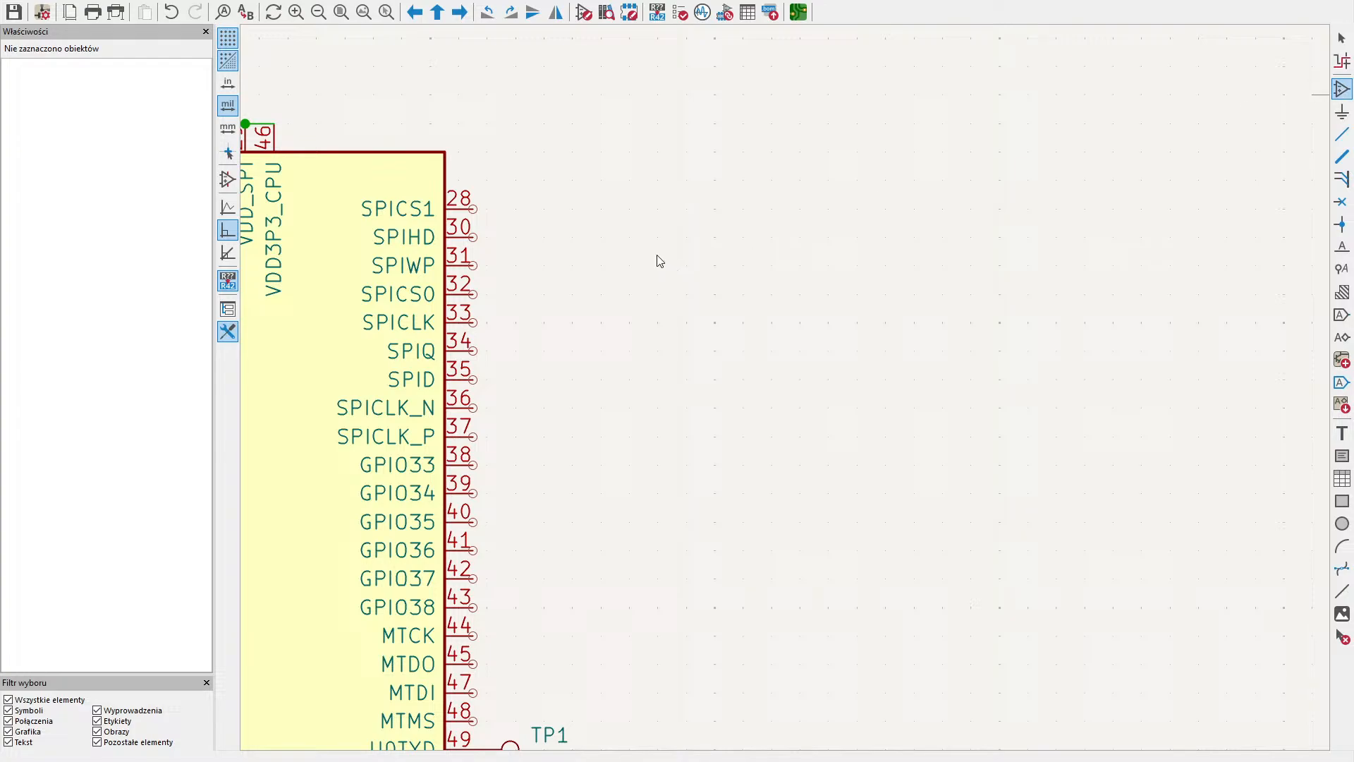
{"action": "key", "text": "Return"}
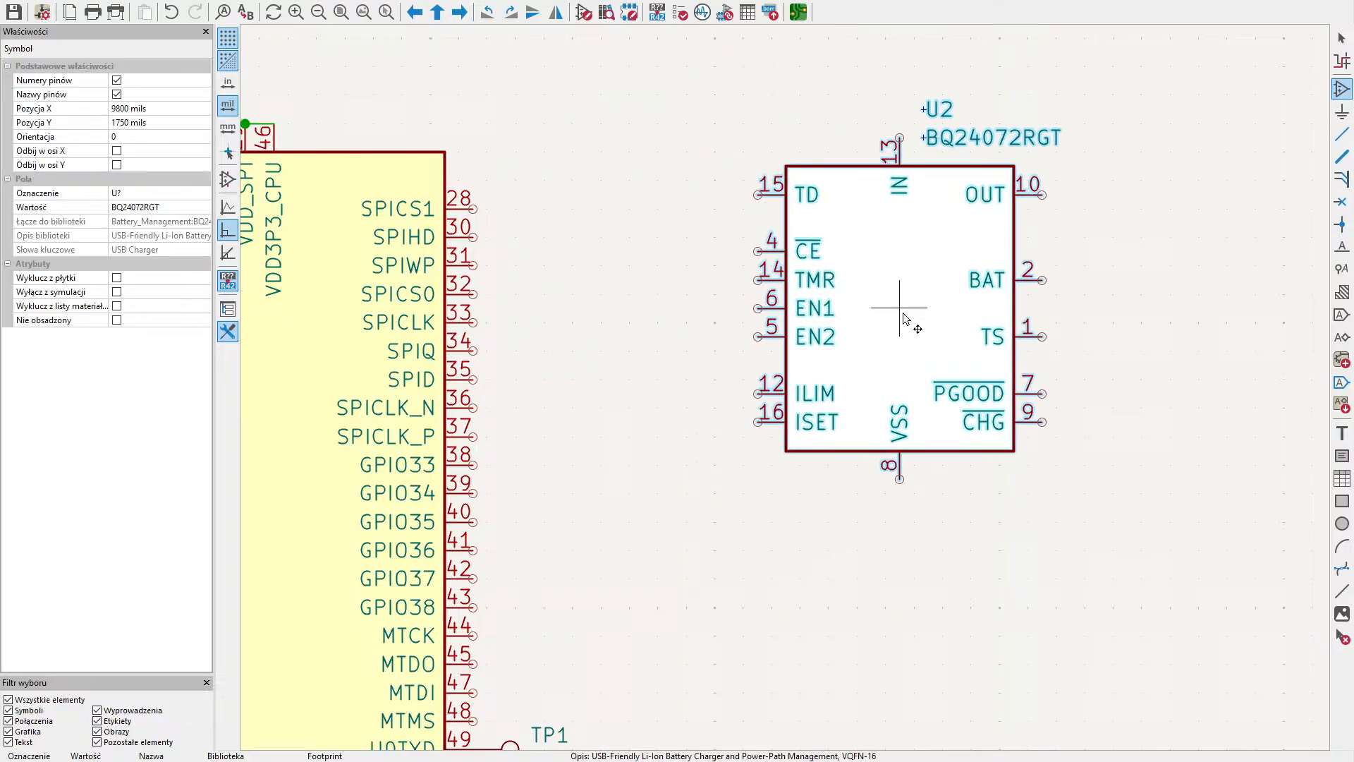
{"action": "middle_click_drag", "start_coordinate": [885, 358], "coordinate": [613, 368]}
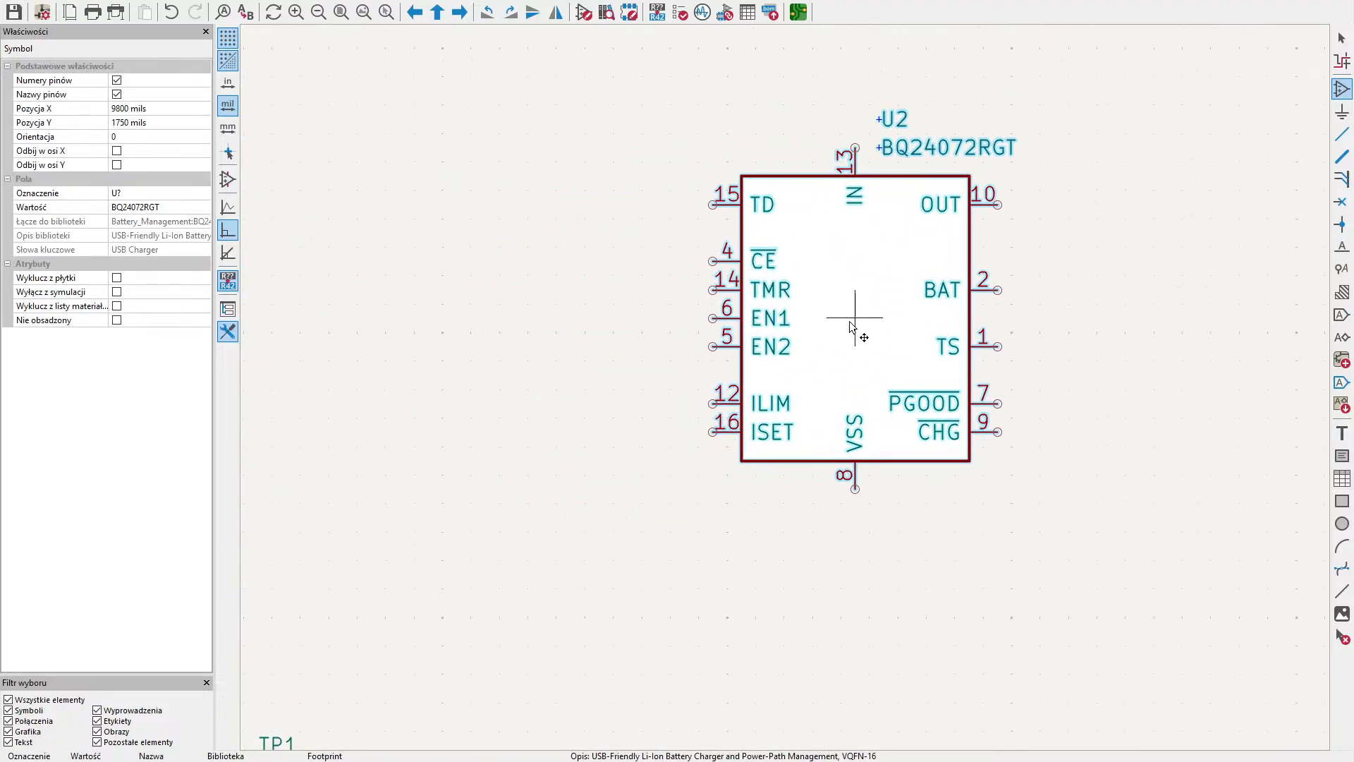
{"action": "middle_click_drag", "start_coordinate": [801, 332], "coordinate": [988, 318]}
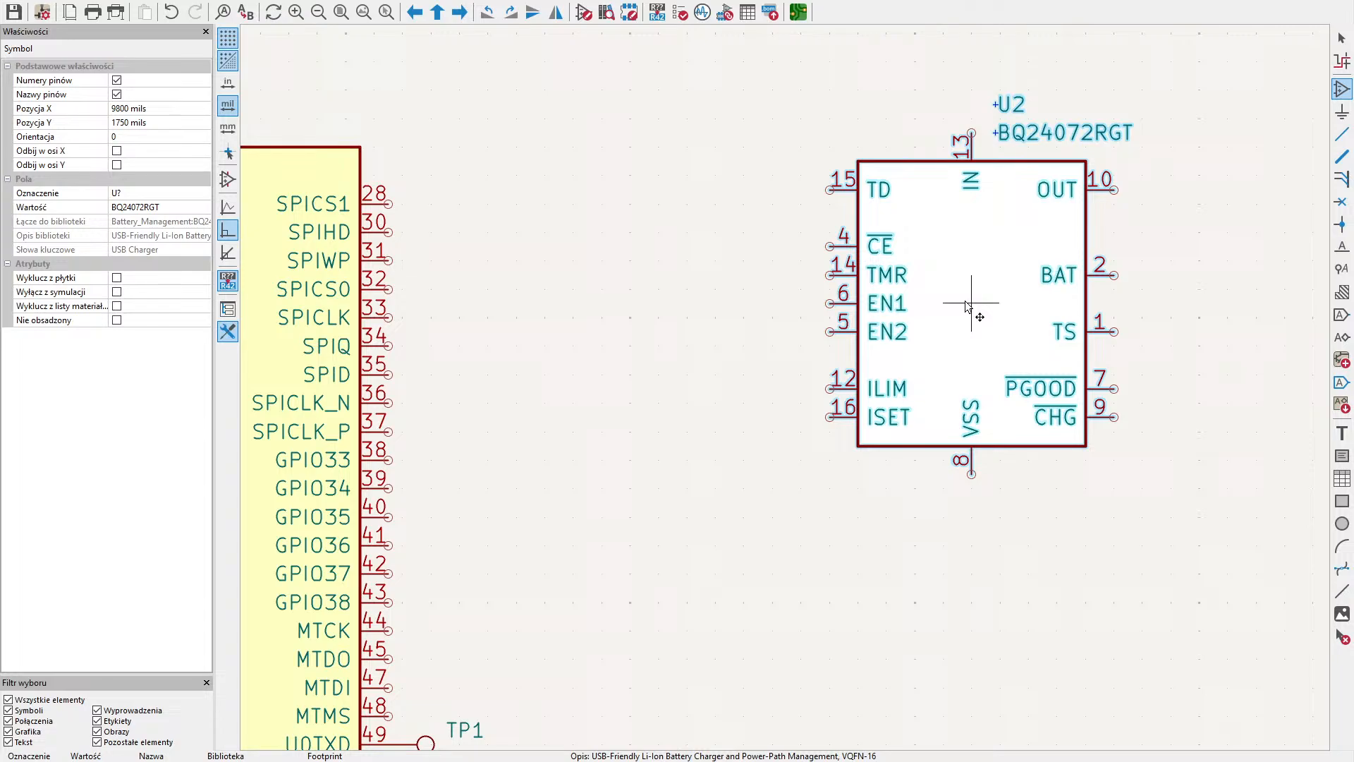
{"action": "middle_click_drag", "start_coordinate": [946, 306], "coordinate": [981, 434]}
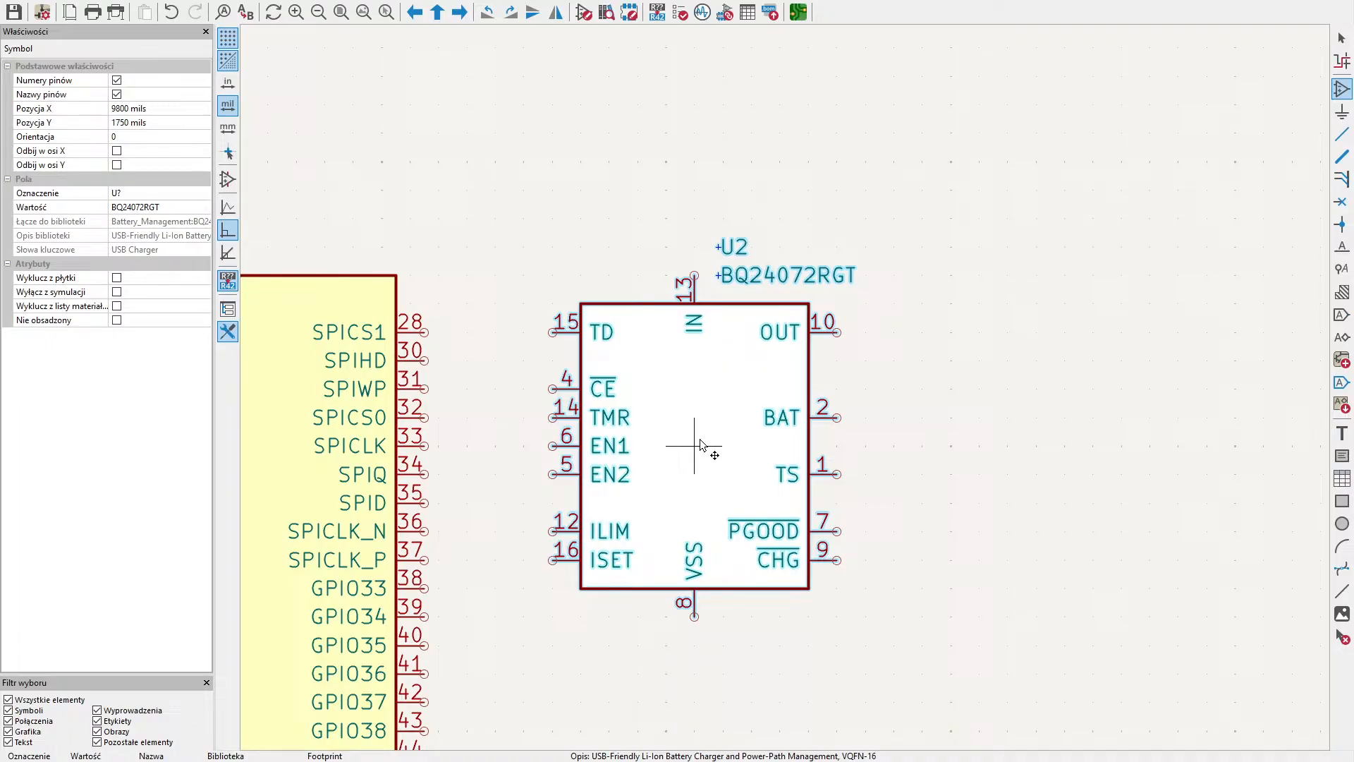
{"action": "middle_click_drag", "start_coordinate": [701, 441], "coordinate": [470, 436]}
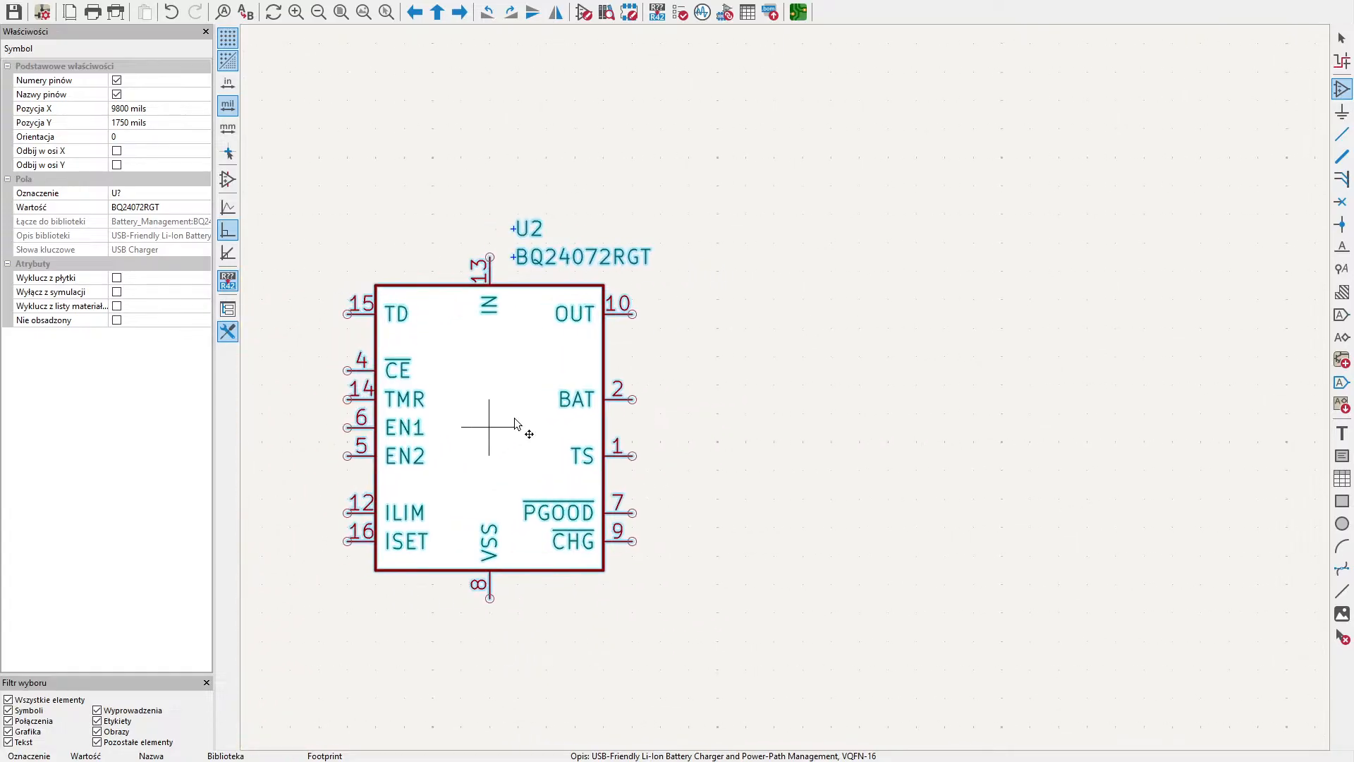
{"action": "middle_click_drag", "start_coordinate": [963, 380], "coordinate": [1116, 468]}
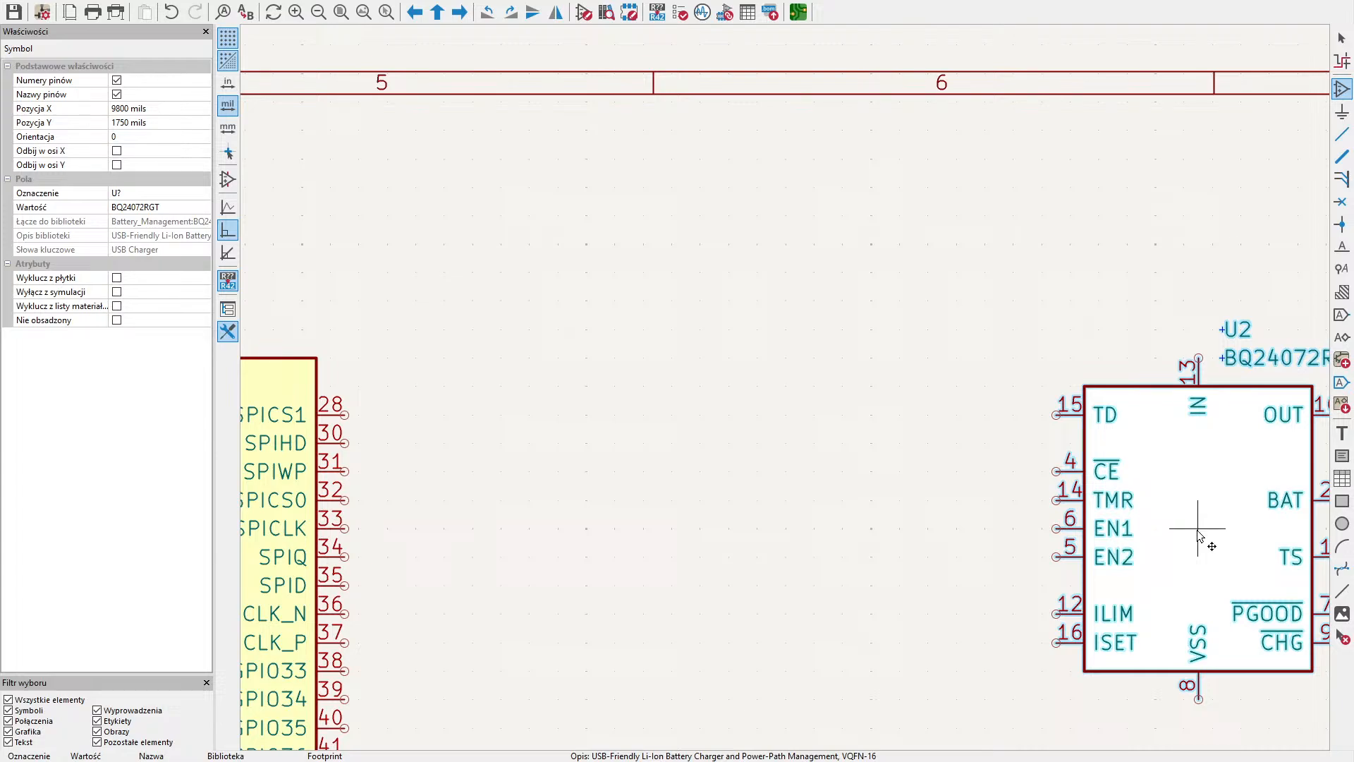
{"action": "left_click", "coordinate": [1197, 530]}
- Attach a GND power symbol to the VSS pin of the BQ24072RGT
{"action": "middle_click_drag", "start_coordinate": [1143, 304], "coordinate": [772, 236]}
{"action": "middle_click_drag", "start_coordinate": [1042, 447], "coordinate": [1048, 309]}
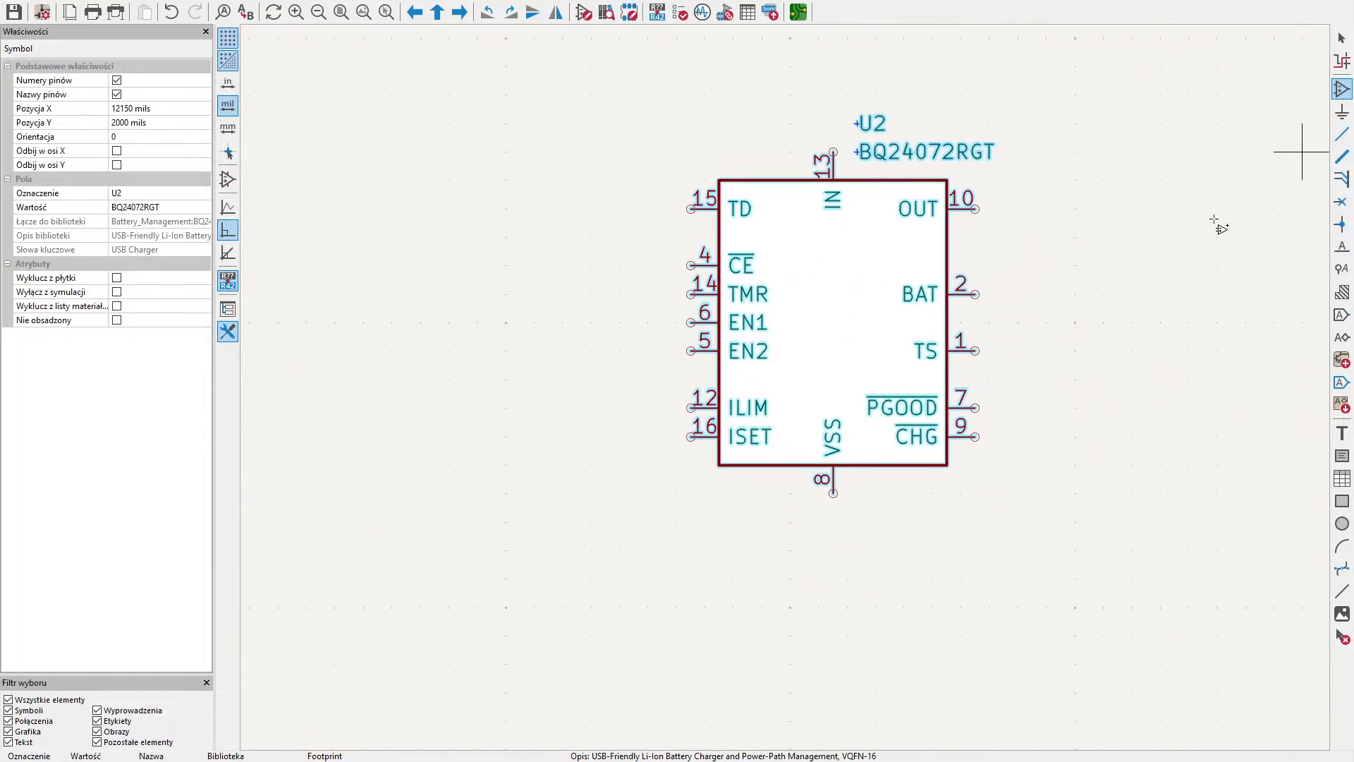
{"action": "middle_click_drag", "start_coordinate": [947, 327], "coordinate": [877, 370]}
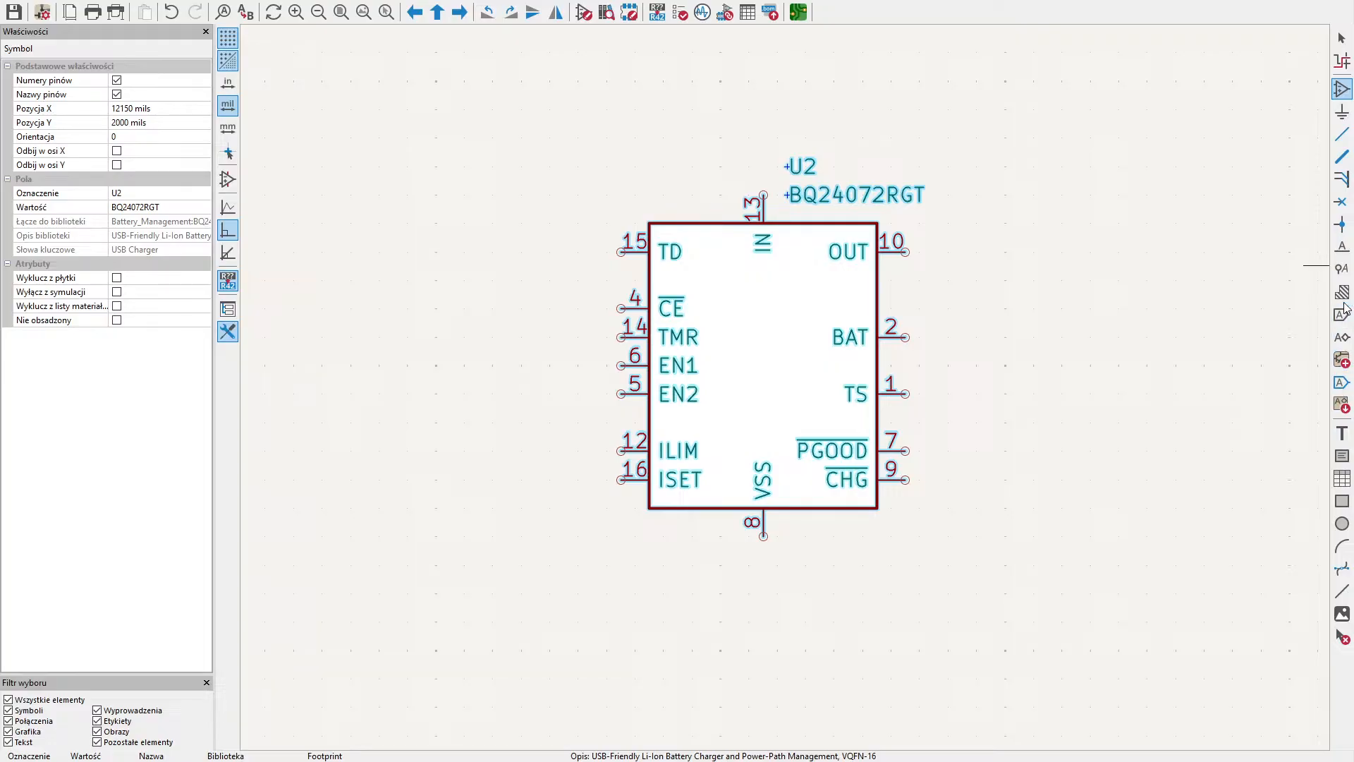
{"action": "left_click", "coordinate": [1337, 88]}
{"action": "left_click", "coordinate": [1342, 112]}
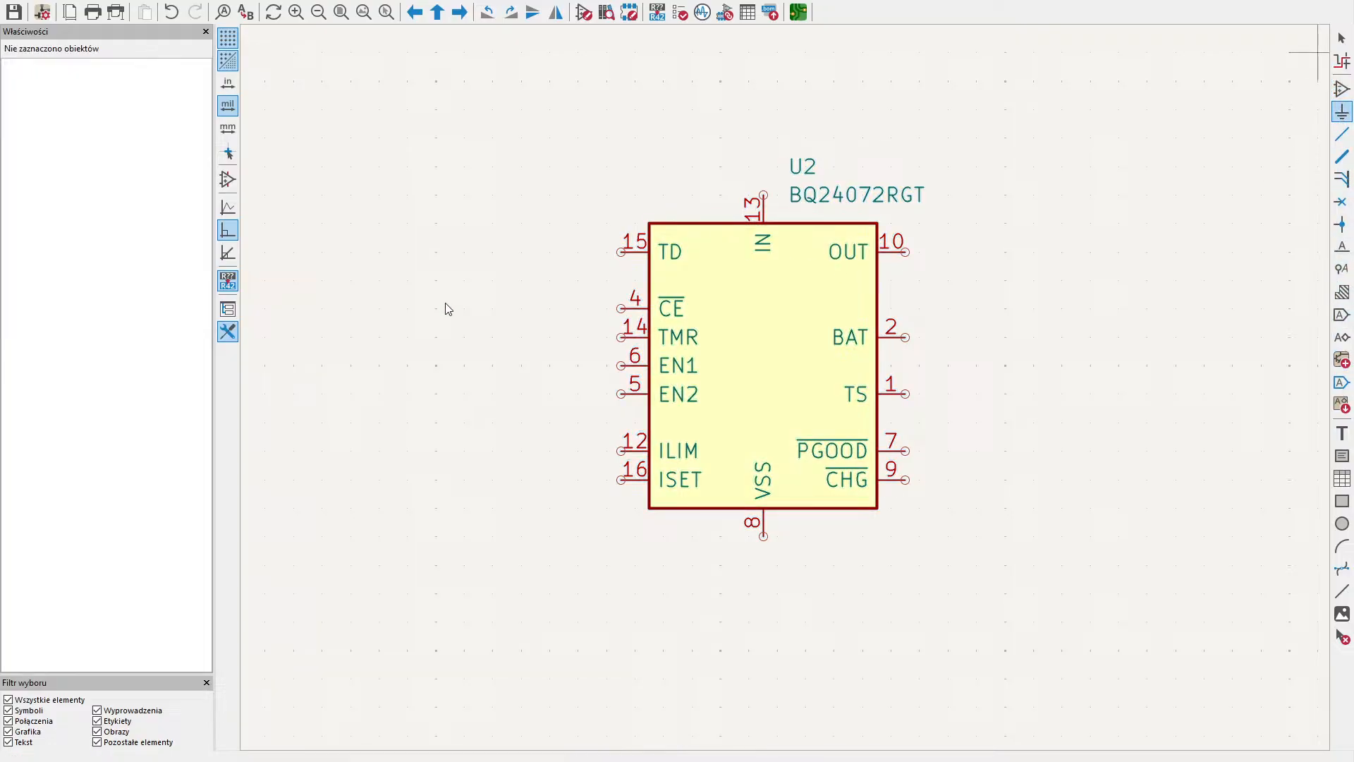
{"action": "double_click", "coordinate": [185, 280]}
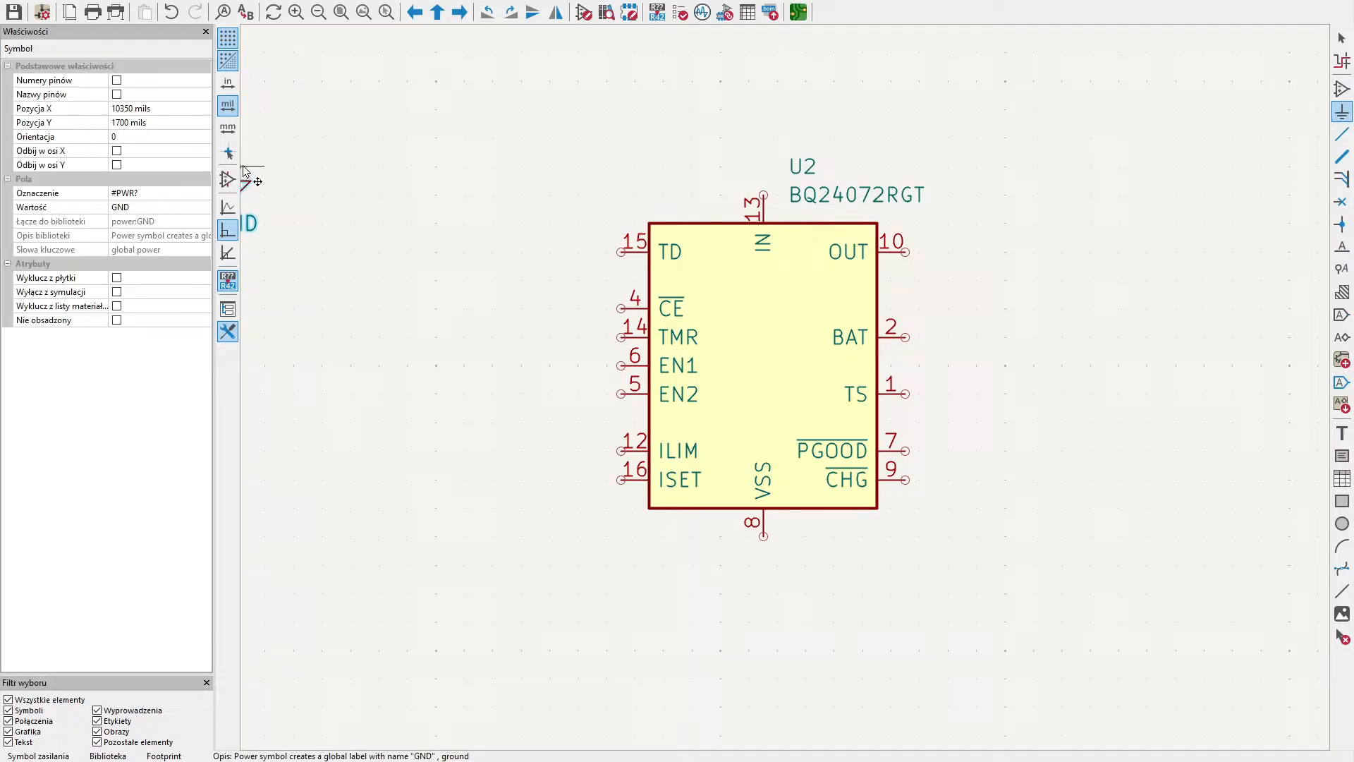
{"action": "left_click", "coordinate": [762, 541]}
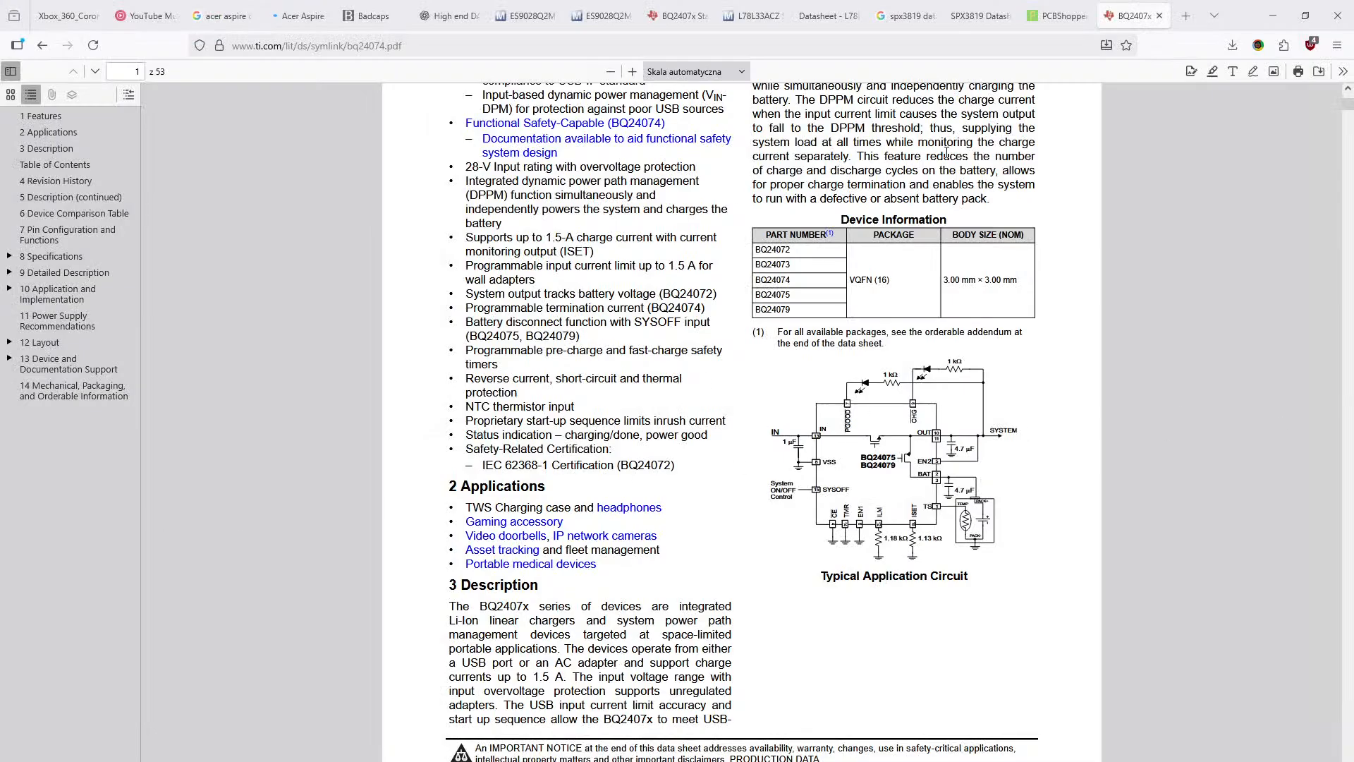
- Enlarge the BQ2407x datasheet in the browser to 250% and examine the Typical Application Circuit on its first page
{"action": "scroll", "coordinate": [871, 599], "scroll_direction": "up", "scroll_amount": 2}
{"action": "scroll", "coordinate": [867, 564], "scroll_direction": "down", "scroll_amount": 2}
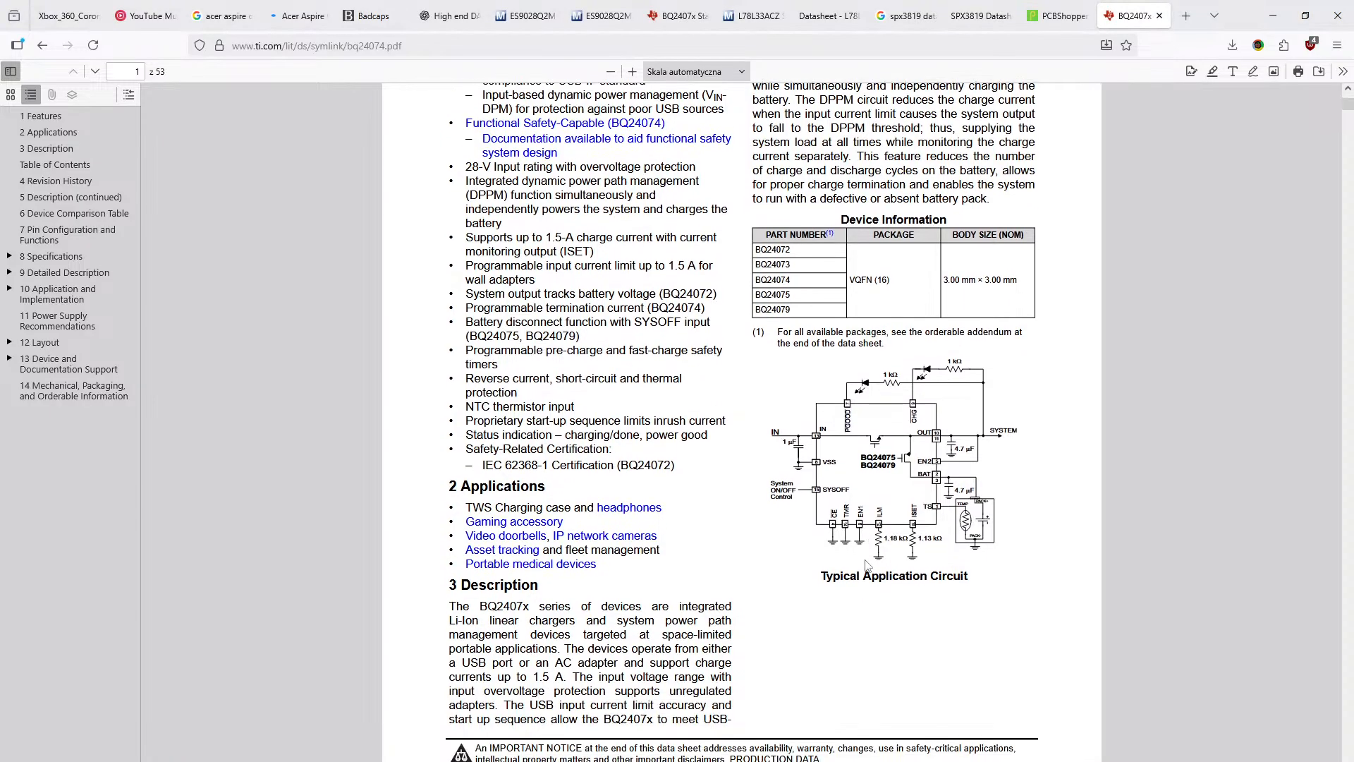
{"action": "scroll", "coordinate": [867, 565], "scroll_direction": "up", "scroll_amount": 4, "text": "ctrl"}
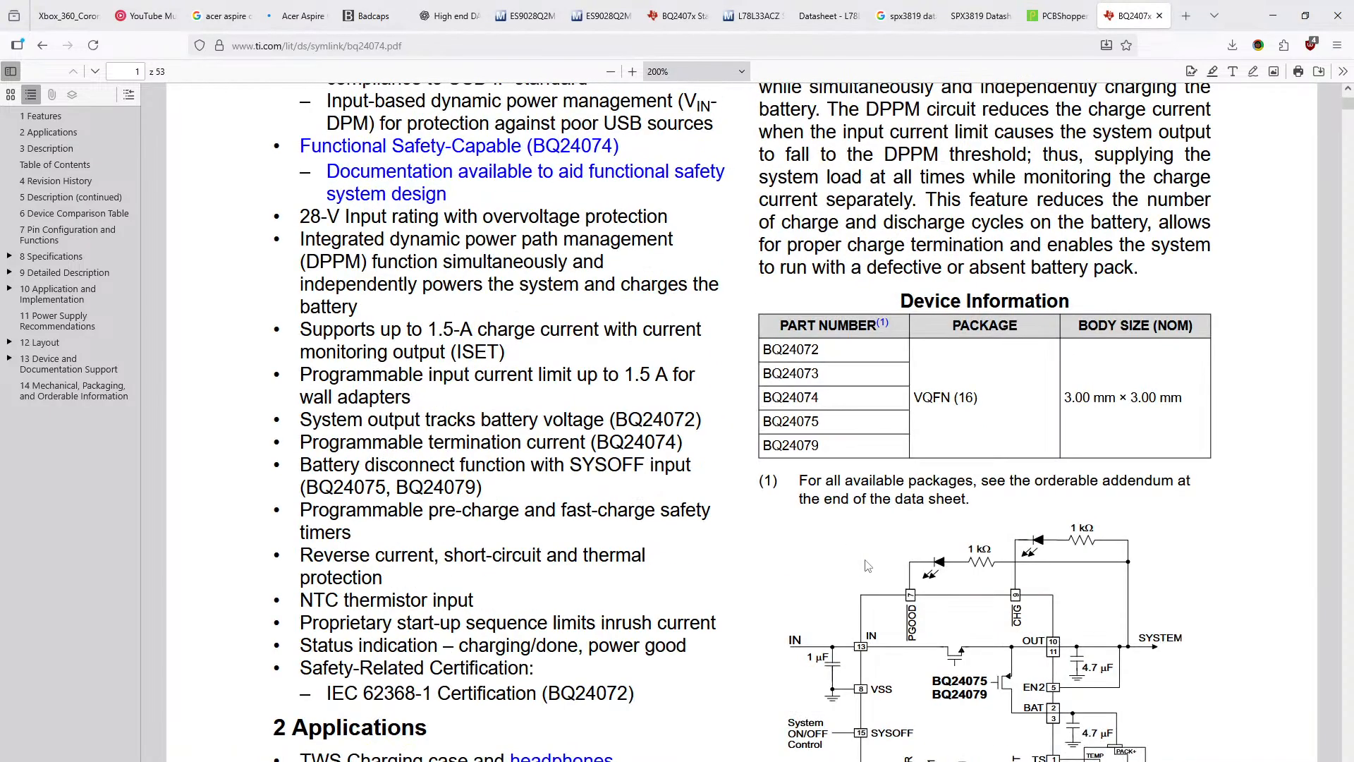
{"action": "scroll", "coordinate": [867, 564], "scroll_direction": "up", "scroll_amount": 1, "text": "ctrl"}
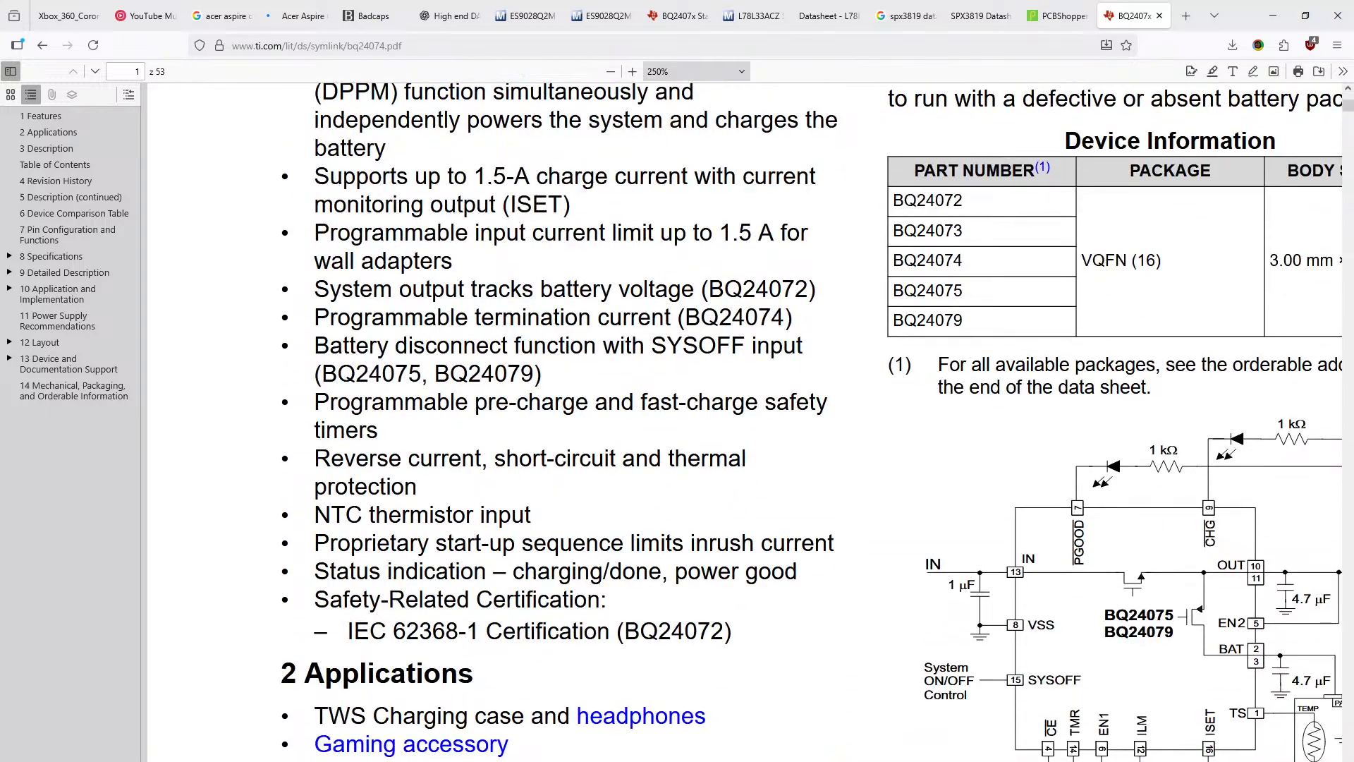
{"action": "left_click_drag", "start_coordinate": [635, 760], "coordinate": [941, 760]}
{"action": "scroll", "coordinate": [883, 614], "scroll_direction": "down", "scroll_amount": 3}
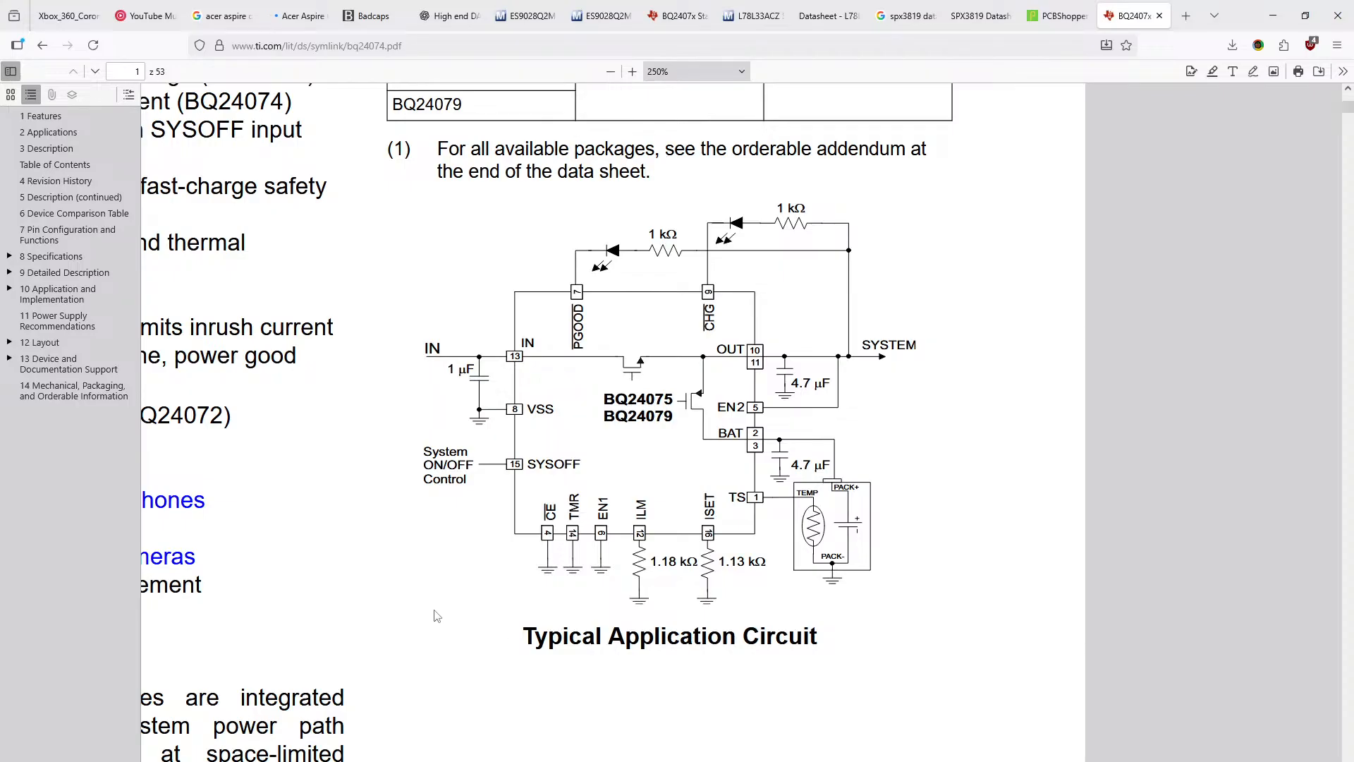
- Arrange the datasheet browser window and the schematic editor side by side, each filling half of the screen
{"action": "right_click", "coordinate": [512, 614]}
{"action": "left_click", "coordinate": [486, 612]}
{"action": "left_click_drag", "start_coordinate": [1227, 10], "coordinate": [1350, 233]}
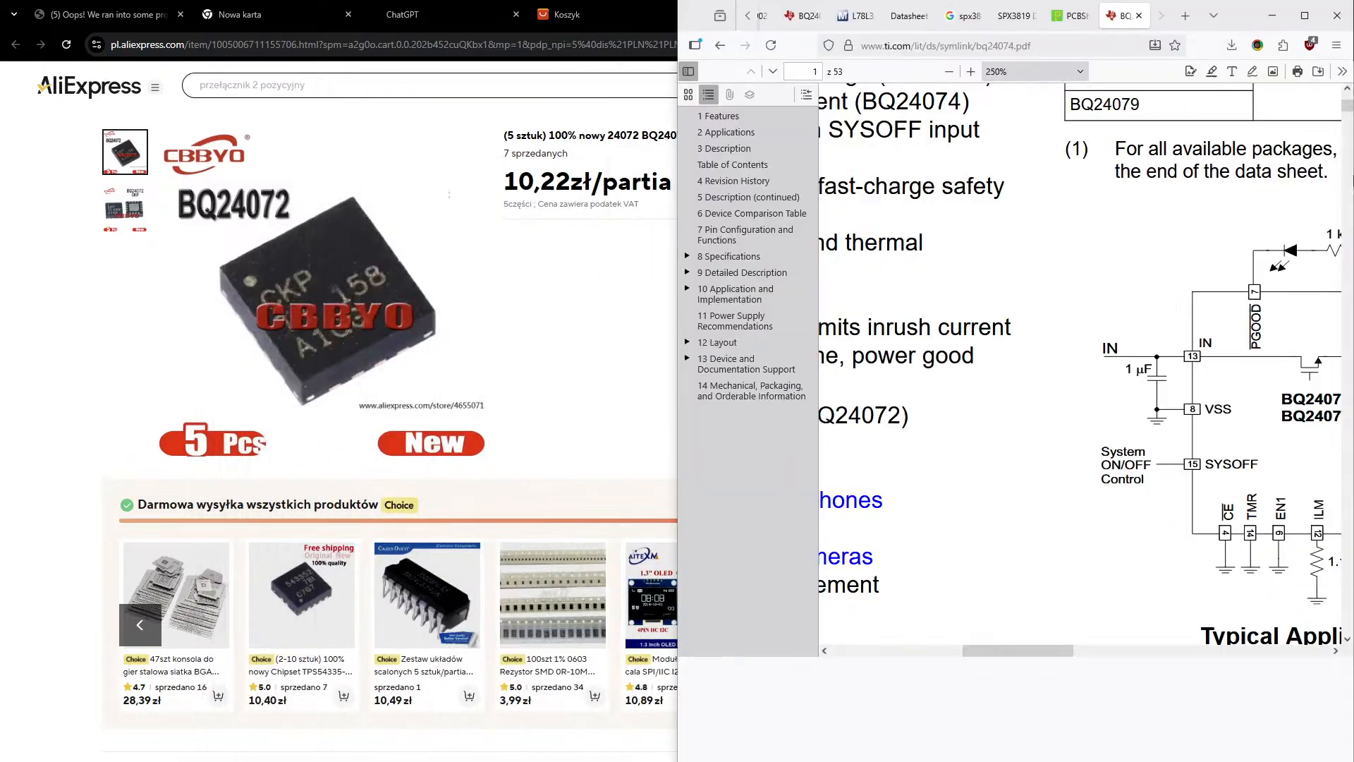
{"action": "left_click", "coordinate": [207, 416]}
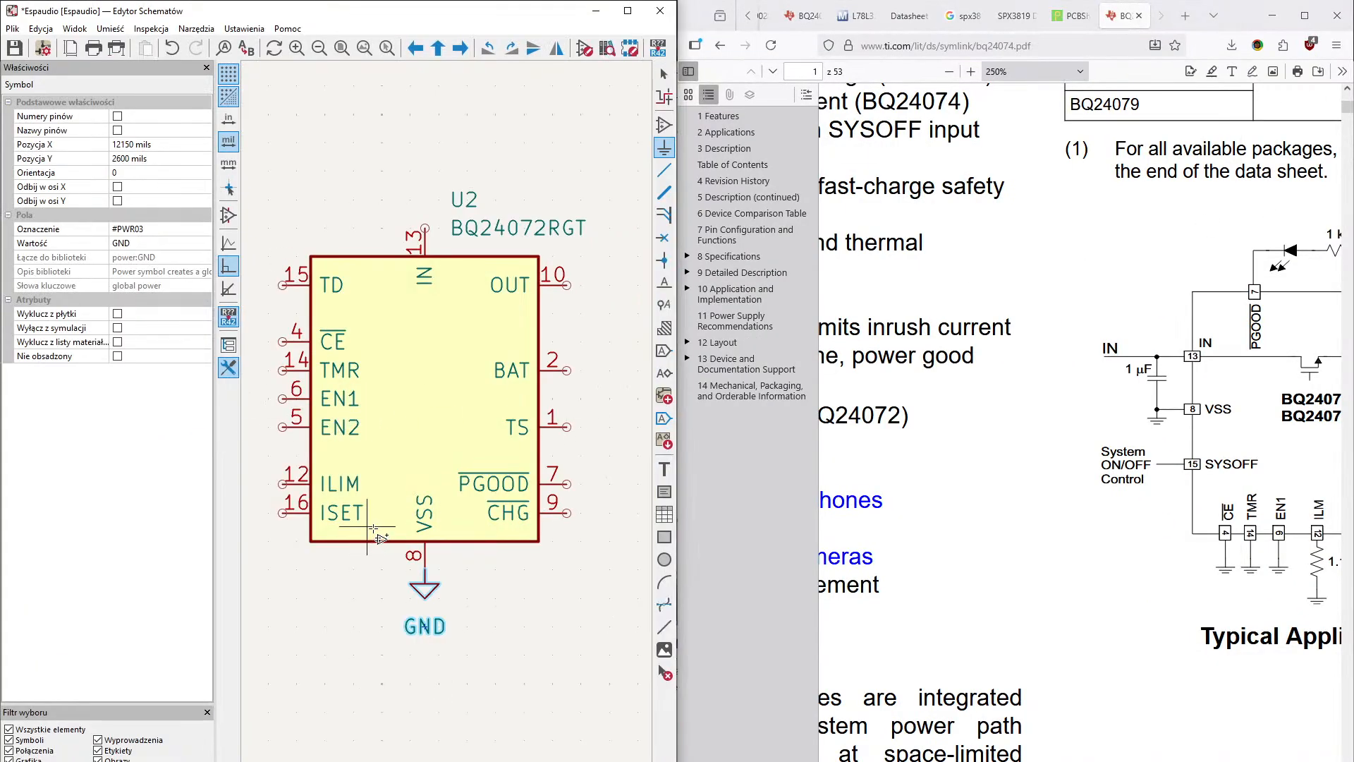
- Place a GND power symbol rotated to 270° on the CE pin of the BQ24072RGT
{"action": "middle_click_drag", "start_coordinate": [553, 485], "coordinate": [447, 422]}
{"action": "middle_click_drag", "start_coordinate": [493, 547], "coordinate": [565, 589]}
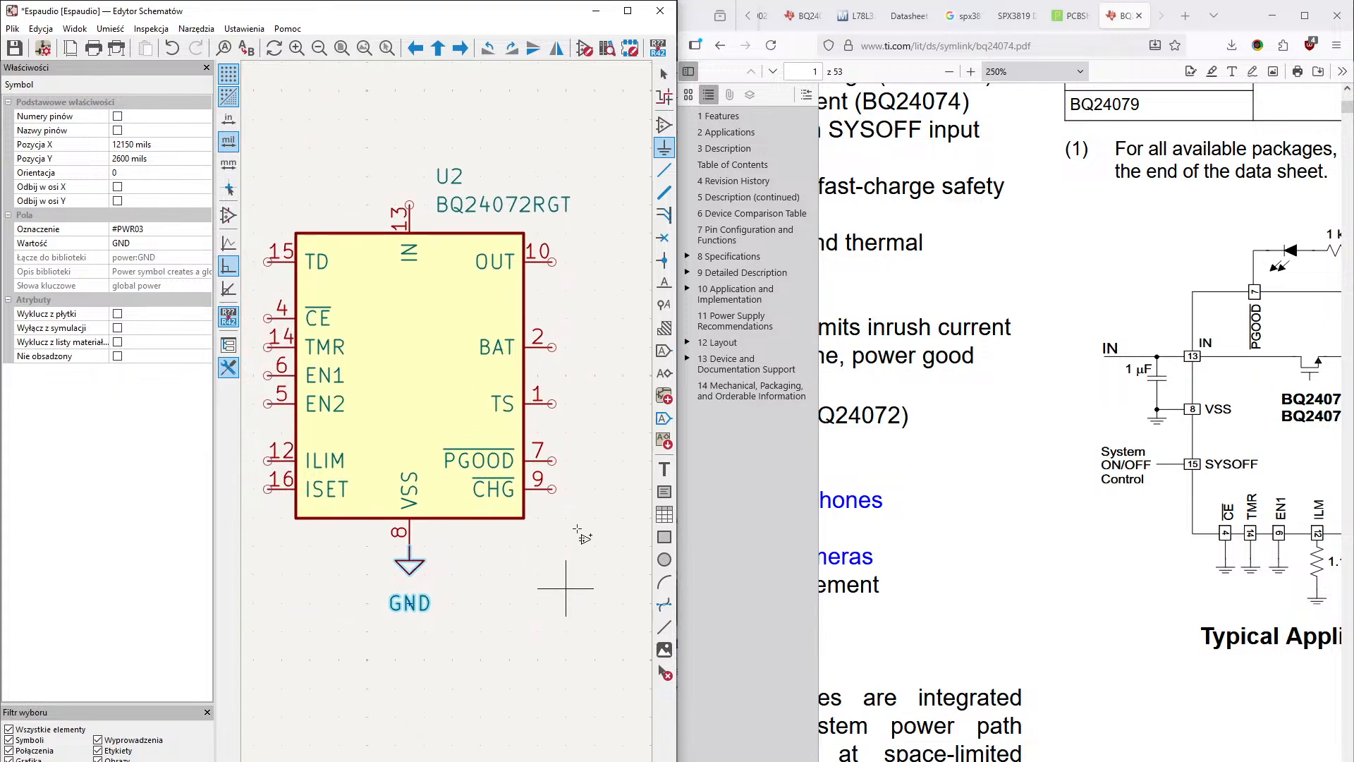
{"action": "middle_click_drag", "start_coordinate": [564, 331], "coordinate": [578, 368]}
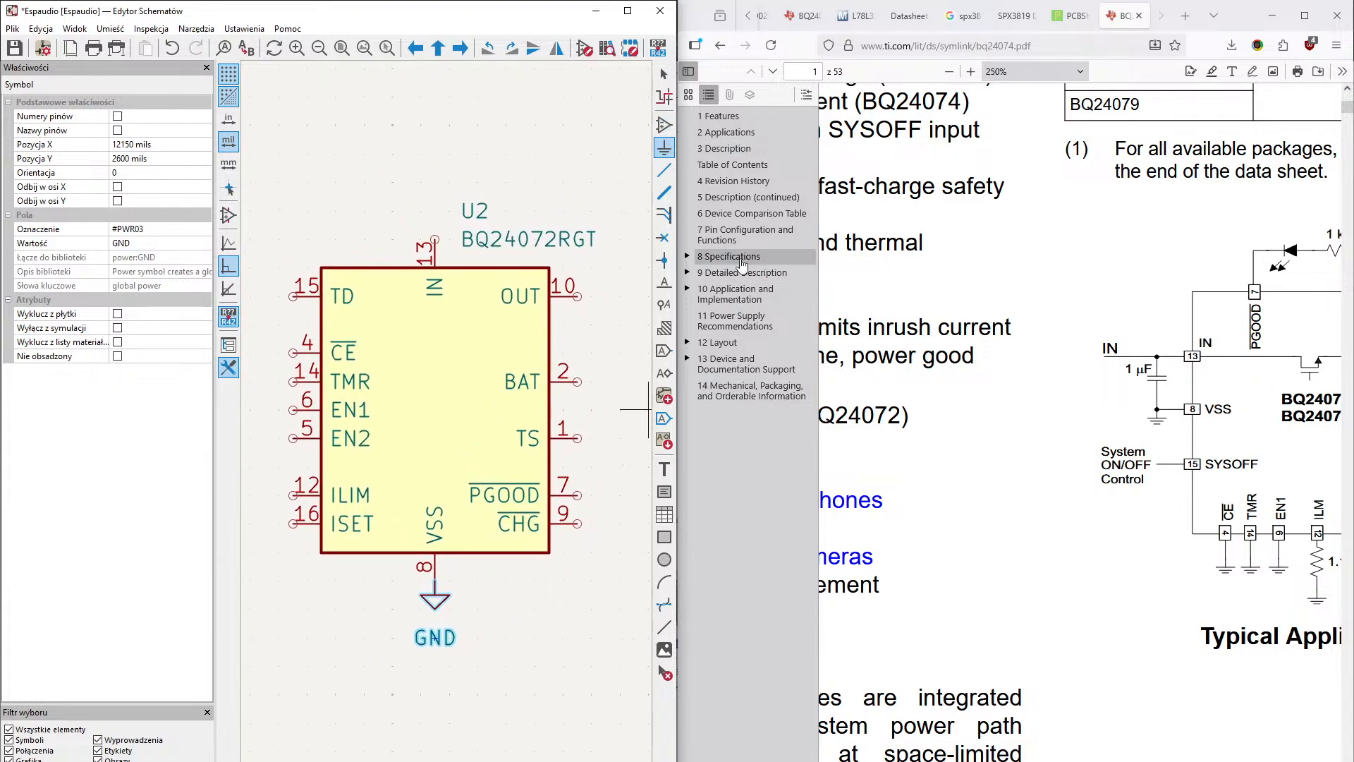
{"action": "left_click", "coordinate": [664, 146]}
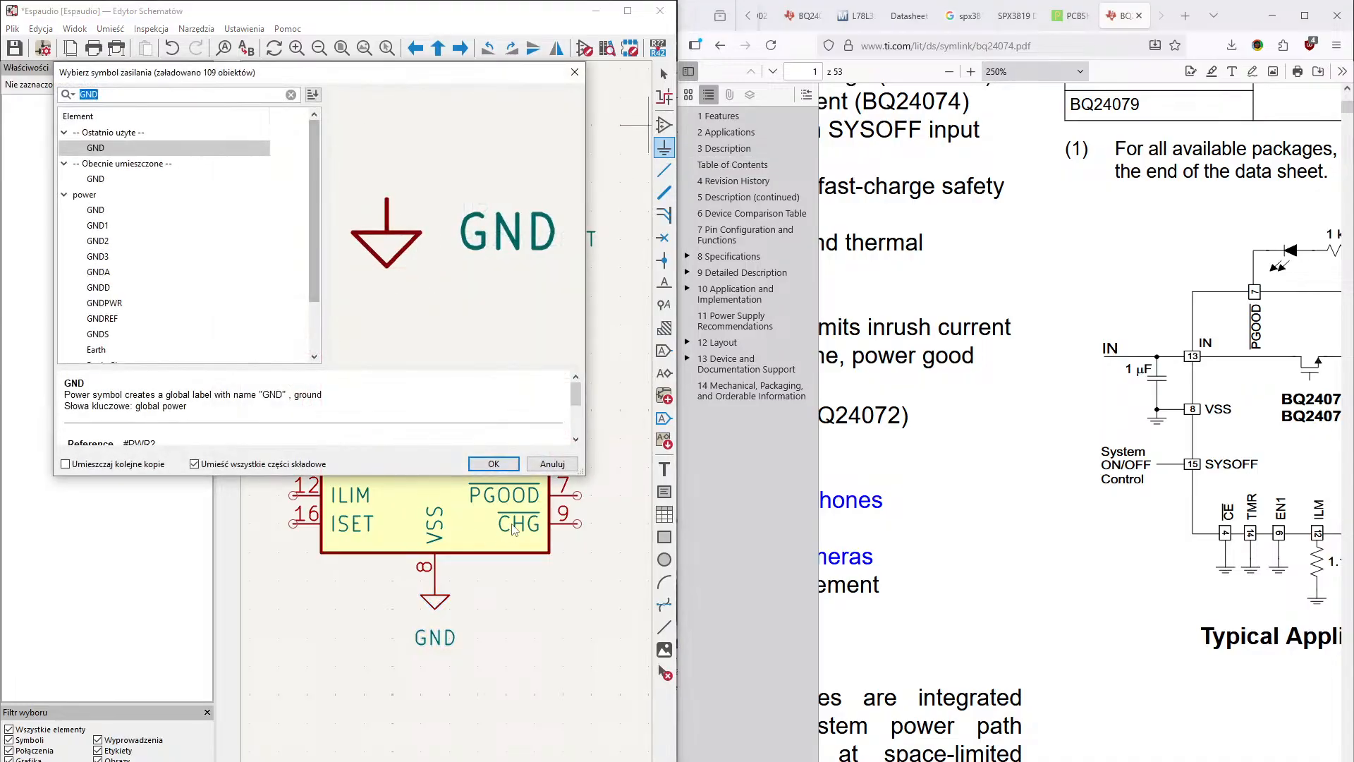
{"action": "left_click", "coordinate": [493, 463]}
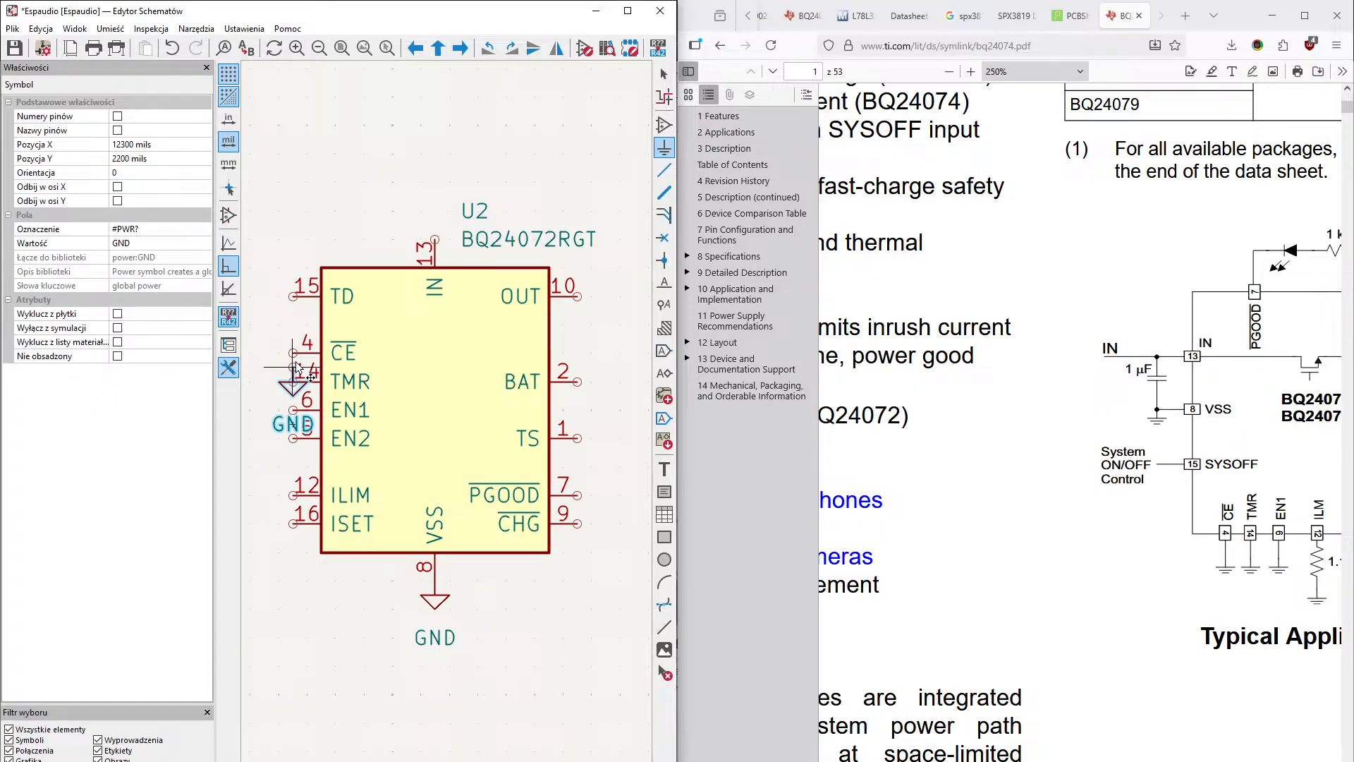
{"action": "key", "text": "r"}
{"action": "key", "text": "r"}
{"action": "key", "text": "r"}
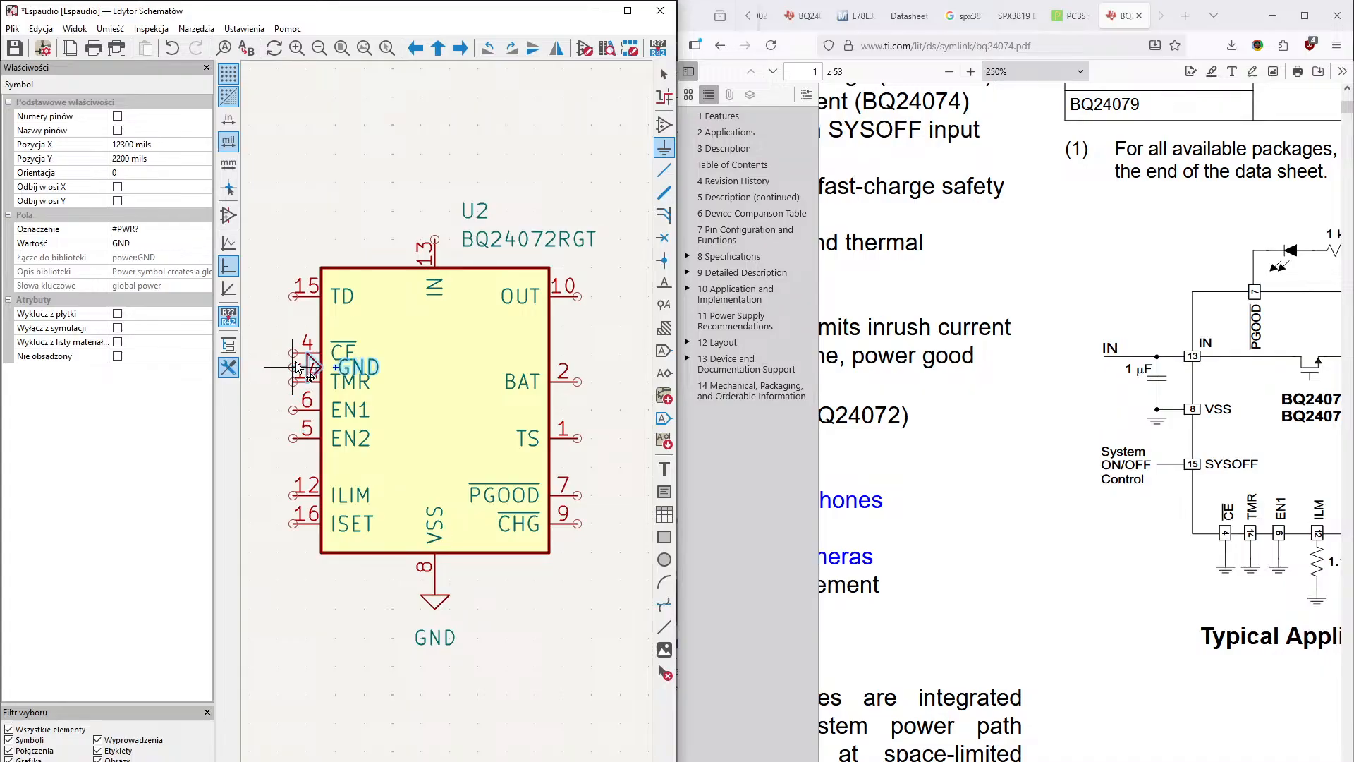
{"action": "left_click", "coordinate": [295, 354]}
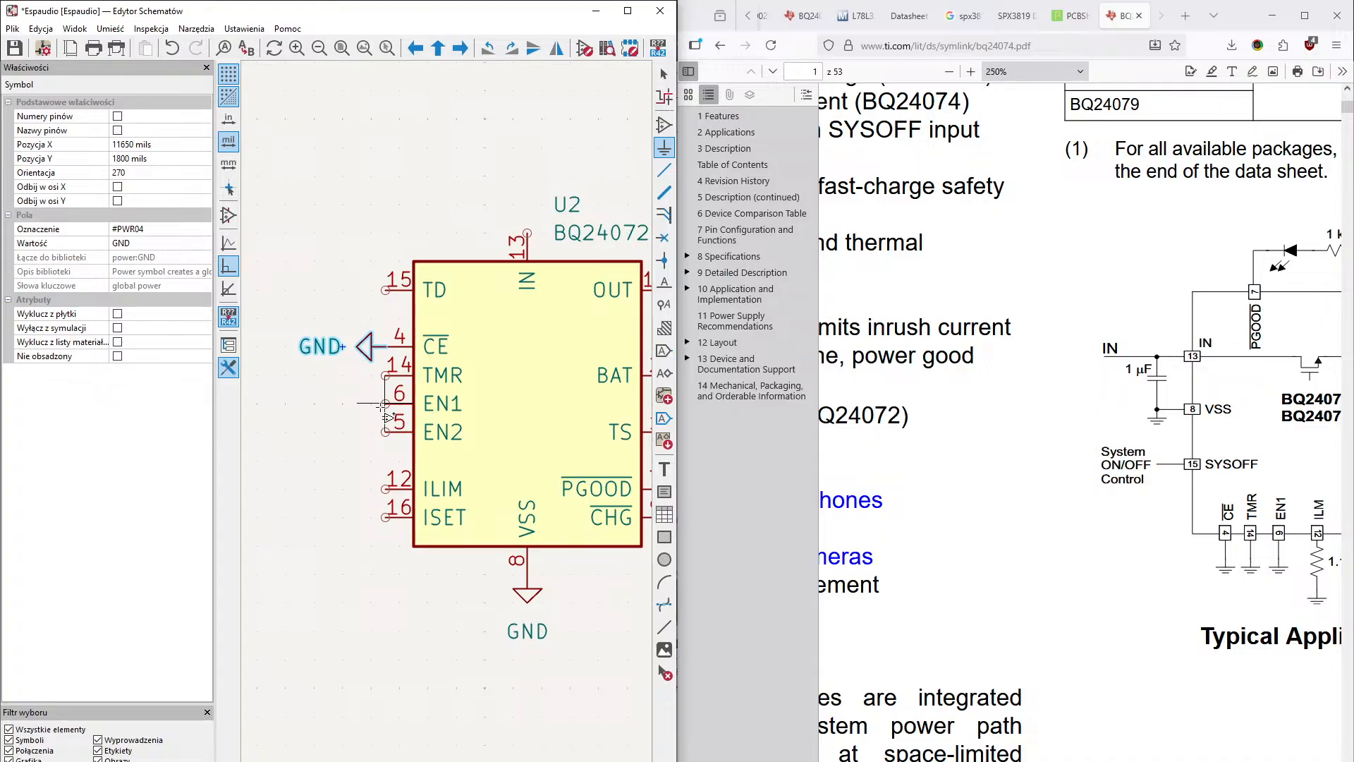
- Wire the charger's EN1 pin past TMR to the CE pin so that all three share the ground connection
{"action": "key", "text": "w"}
{"action": "left_click", "coordinate": [385, 403]}
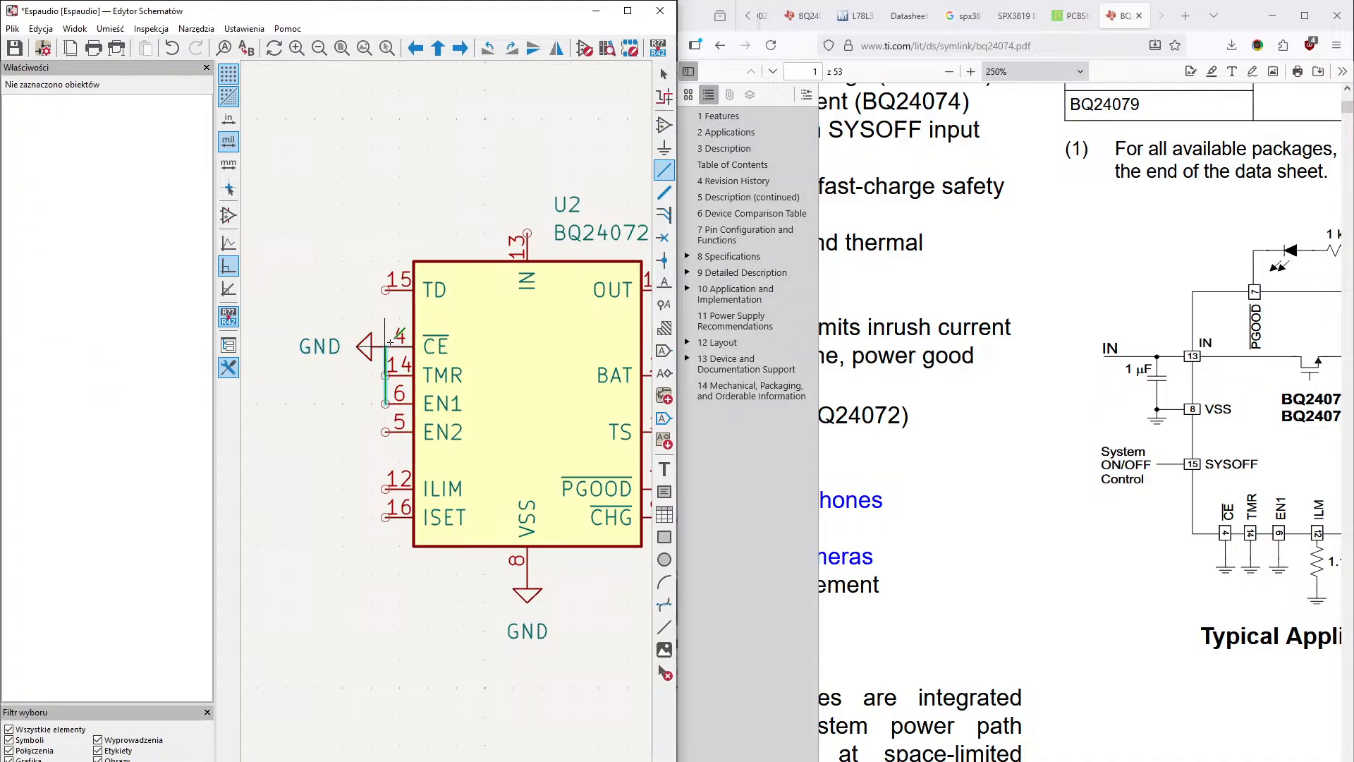
{"action": "left_click", "coordinate": [385, 346]}
{"action": "mouse_move", "coordinate": [431, 492]}
{"action": "middle_mouse_down"}
{"action": "mouse_move", "coordinate": [383, 496]}
{"action": "mouse_move", "coordinate": [421, 516]}
{"action": "middle_mouse_up"}
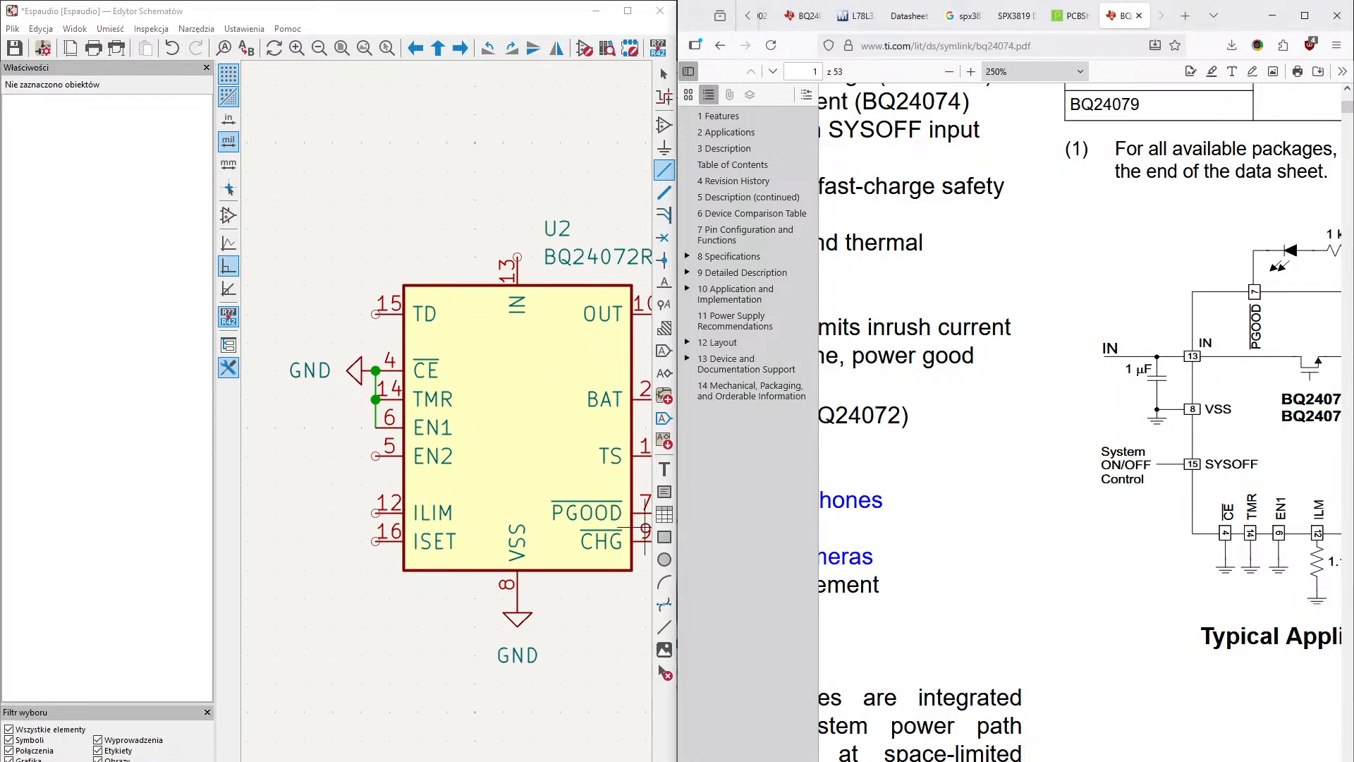
- Examine the datasheet's Typical Application Circuit from the IN and SYSOFF pins across to the OUT, EN2, BAT and TS pins
{"action": "scroll", "coordinate": [1164, 383], "scroll_direction": "right", "scroll_amount": 5}
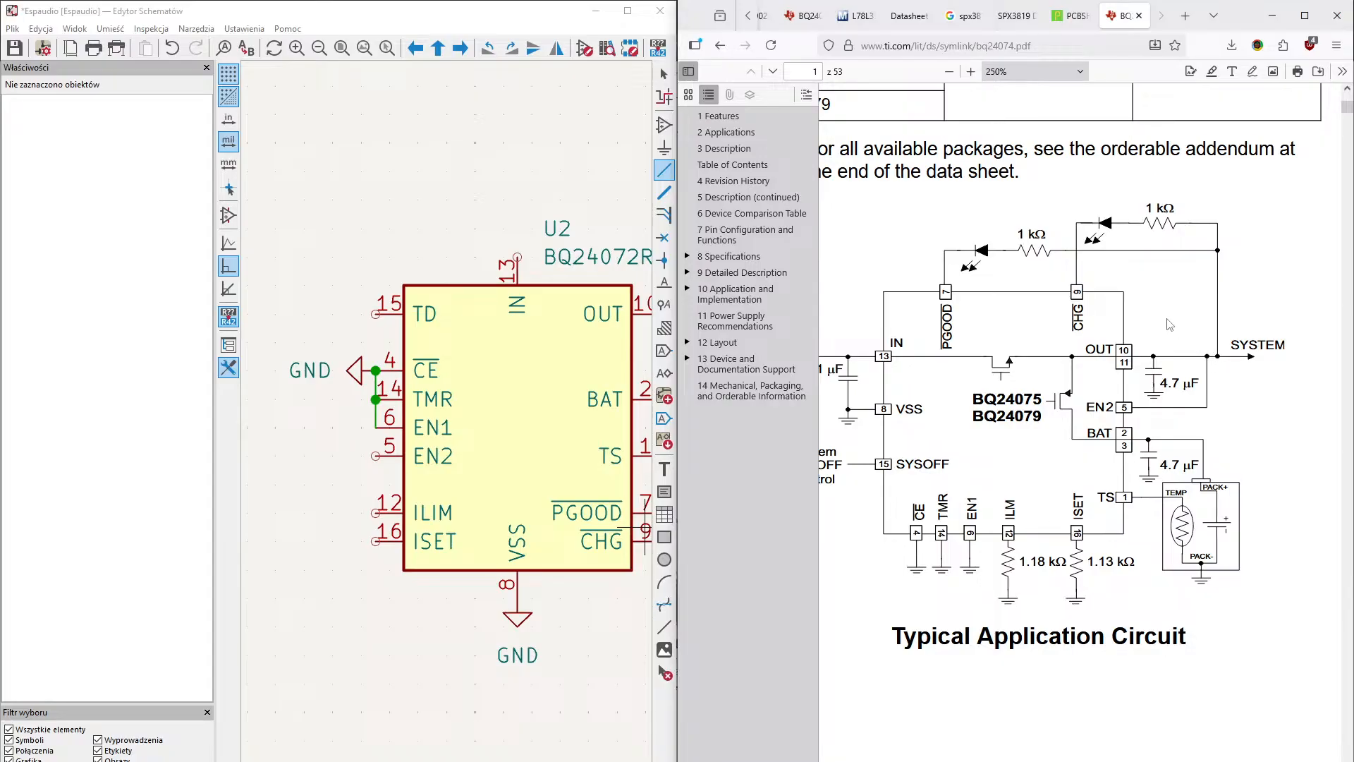
{"action": "right_click", "coordinate": [1210, 341]}
{"action": "left_click", "coordinate": [1131, 754]}
{"action": "mouse_move", "coordinate": [1131, 760]}
{"action": "left_mouse_down"}
{"action": "mouse_move", "coordinate": [1088, 760]}
{"action": "mouse_move", "coordinate": [1125, 759]}
{"action": "left_mouse_up"}
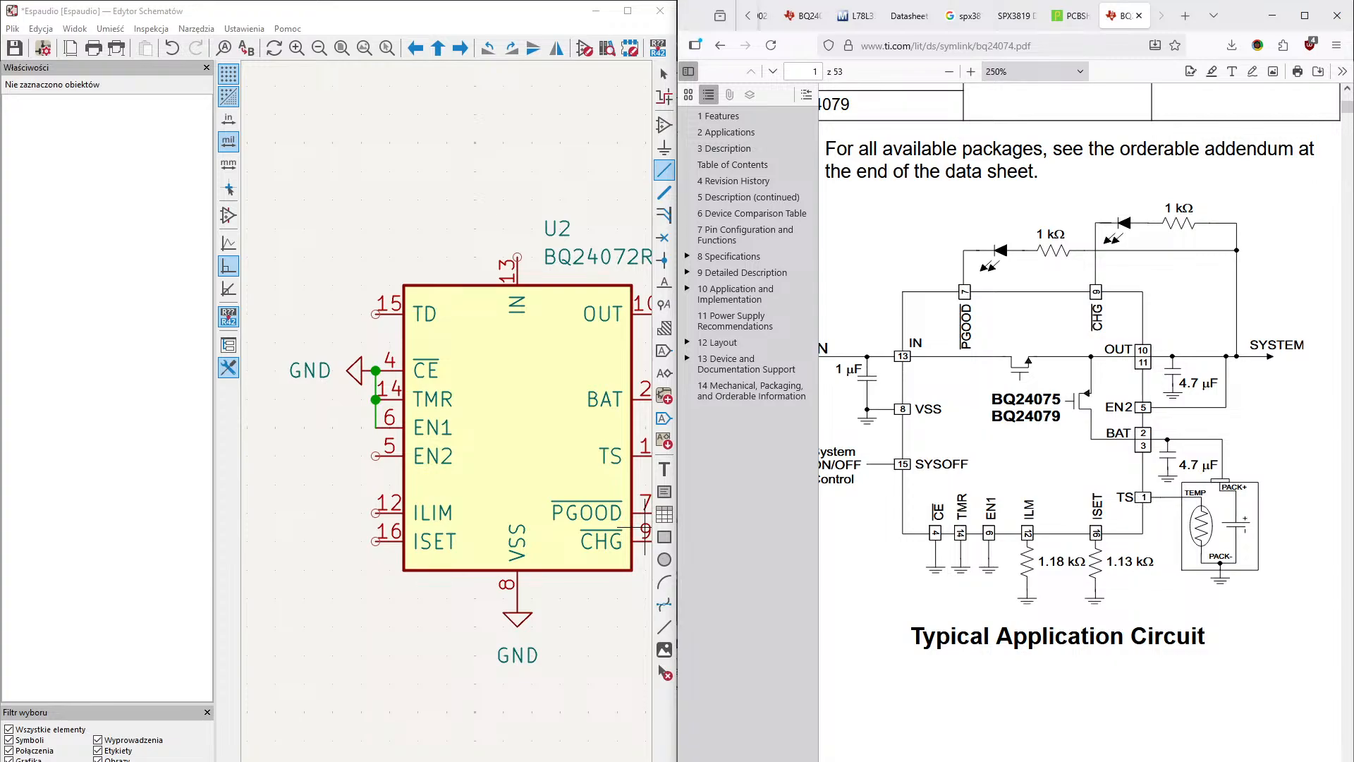
{"action": "scroll", "coordinate": [1079, 424], "scroll_direction": "left", "scroll_amount": 3}
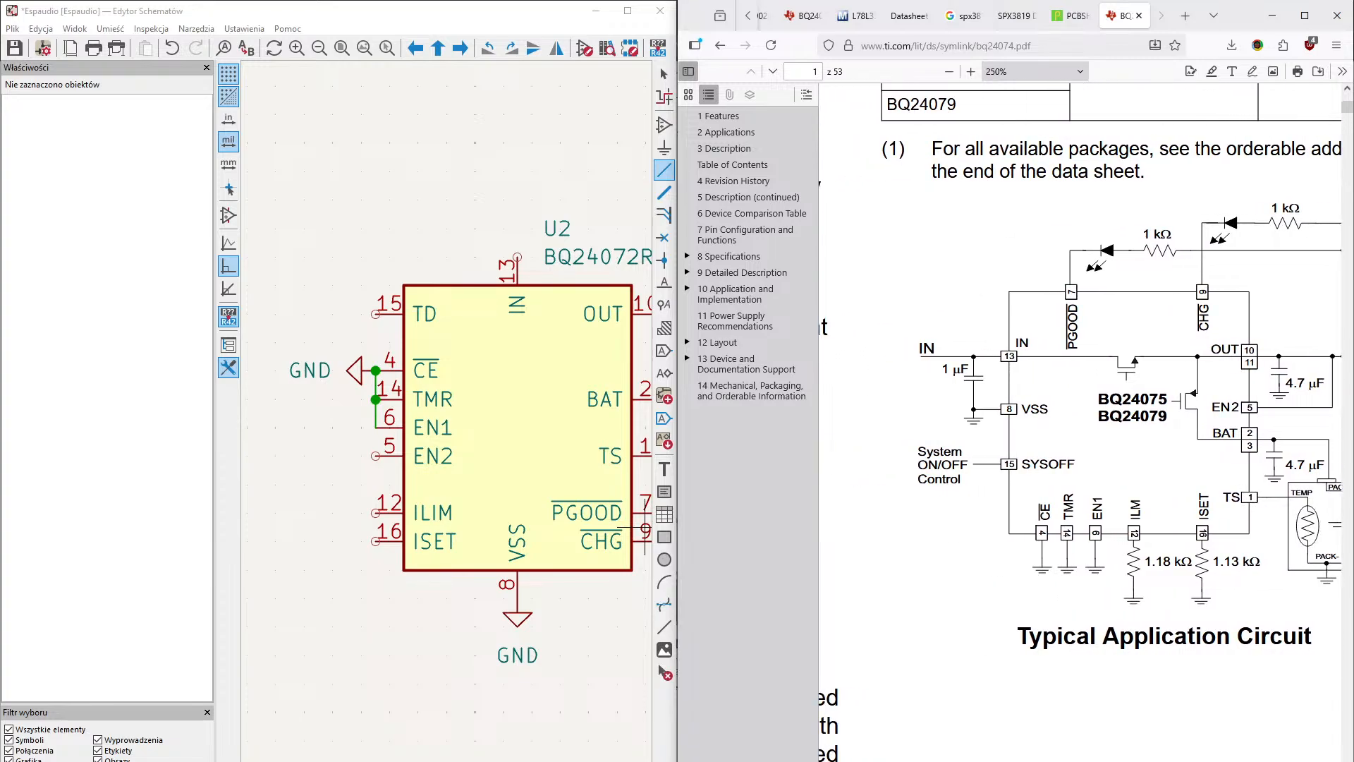
{"action": "scroll", "coordinate": [1079, 423], "scroll_direction": "right", "scroll_amount": 2}
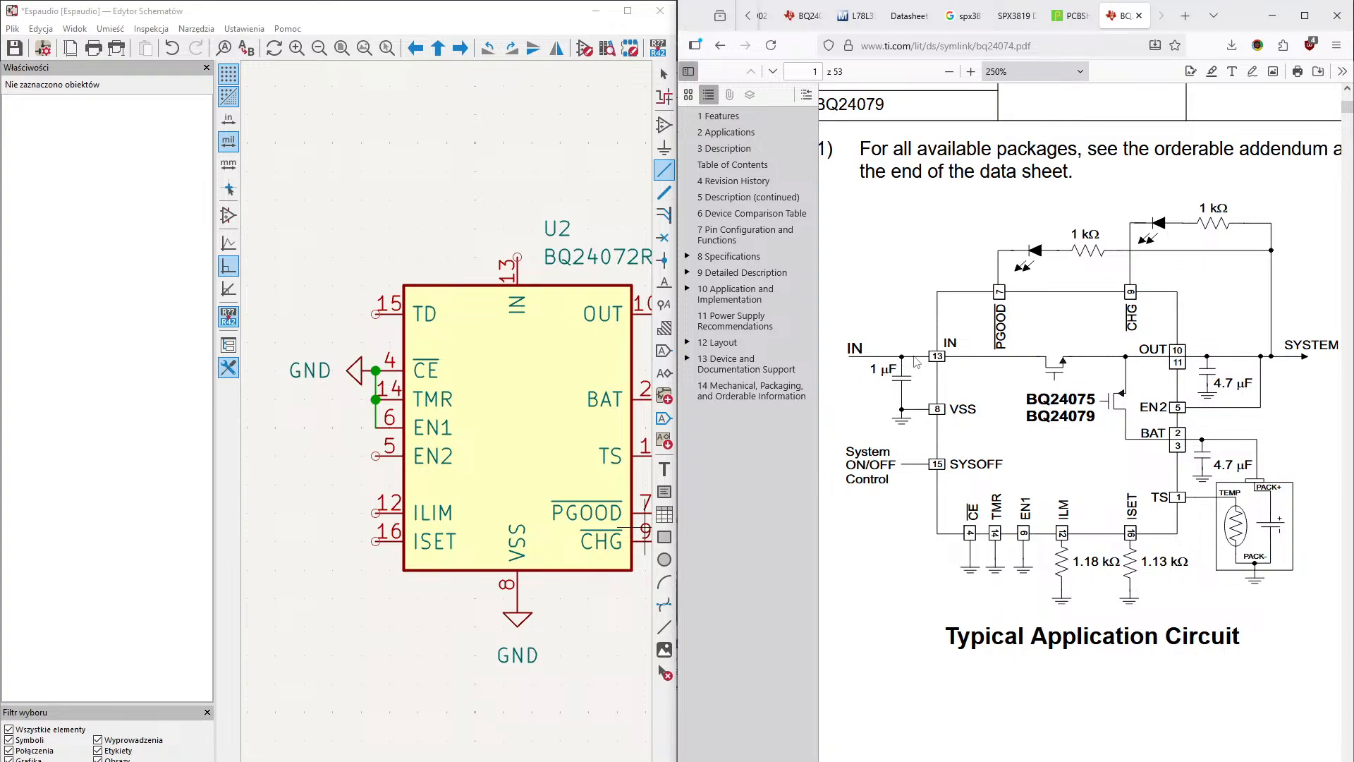
{"action": "scroll", "coordinate": [1079, 423], "scroll_direction": "left", "scroll_amount": 3}
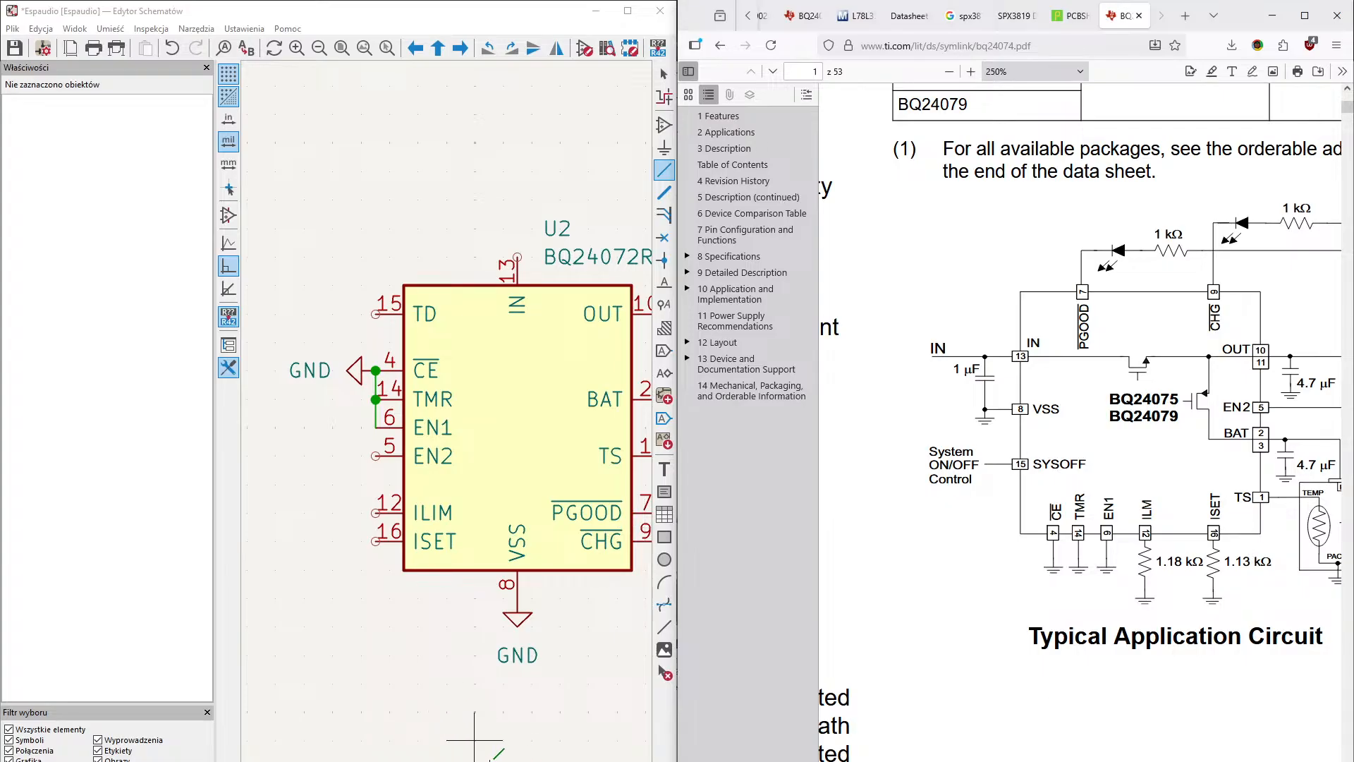
- Place a capacitor (C) symbol vertically on the IN pin of the BQ24072RGT, with its lower end on the pin
{"action": "middle_click_drag", "start_coordinate": [368, 702], "coordinate": [327, 706]}
{"action": "middle_click_drag", "start_coordinate": [442, 675], "coordinate": [385, 694]}
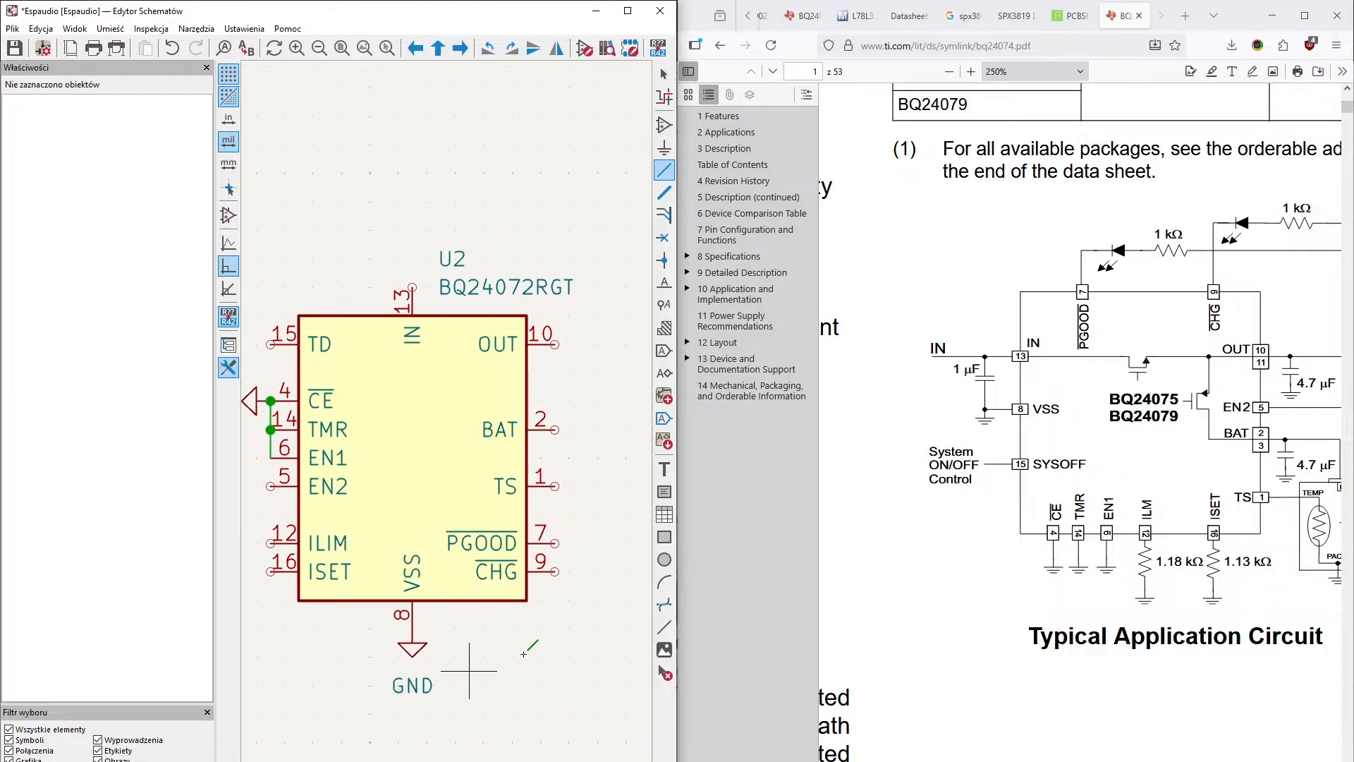
{"action": "middle_click_drag", "start_coordinate": [518, 639], "coordinate": [506, 743]}
{"action": "middle_click_drag", "start_coordinate": [607, 375], "coordinate": [581, 476]}
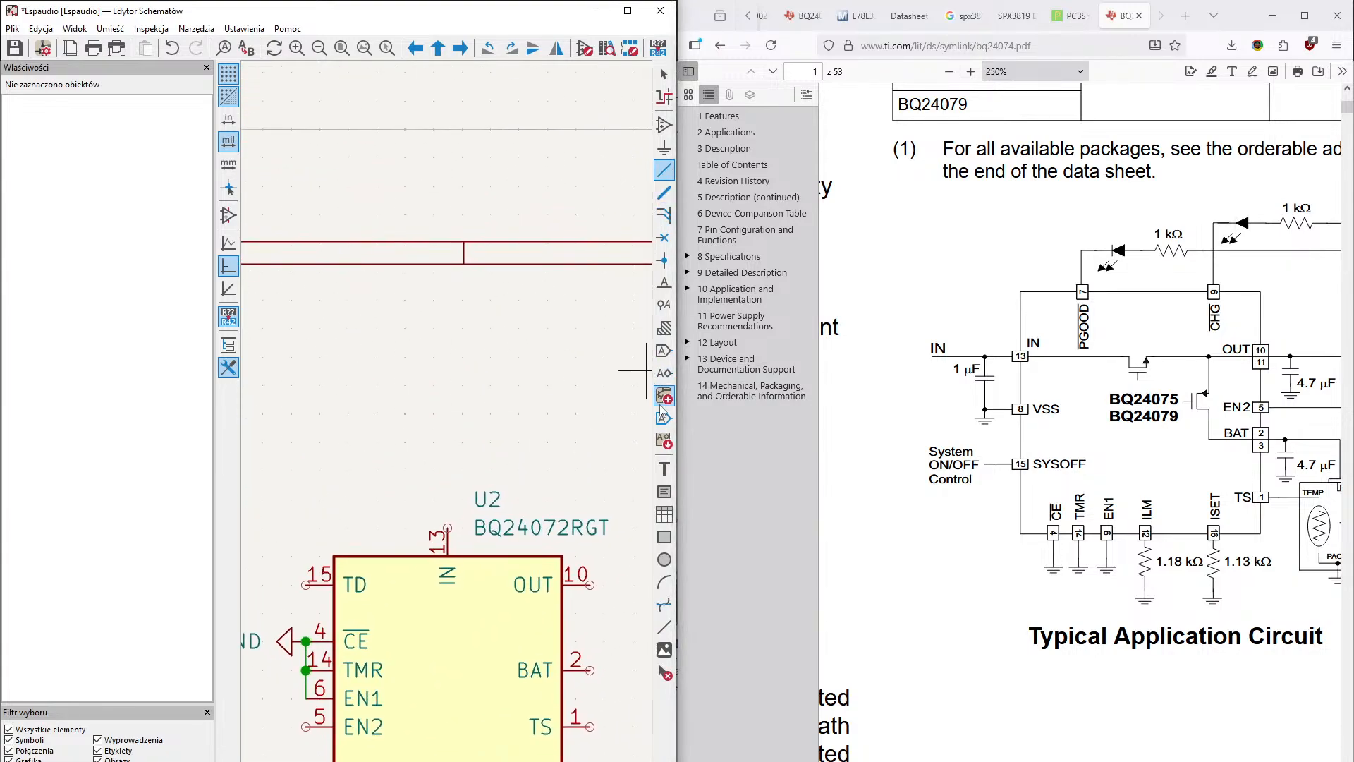
{"action": "left_click", "coordinate": [663, 129]}
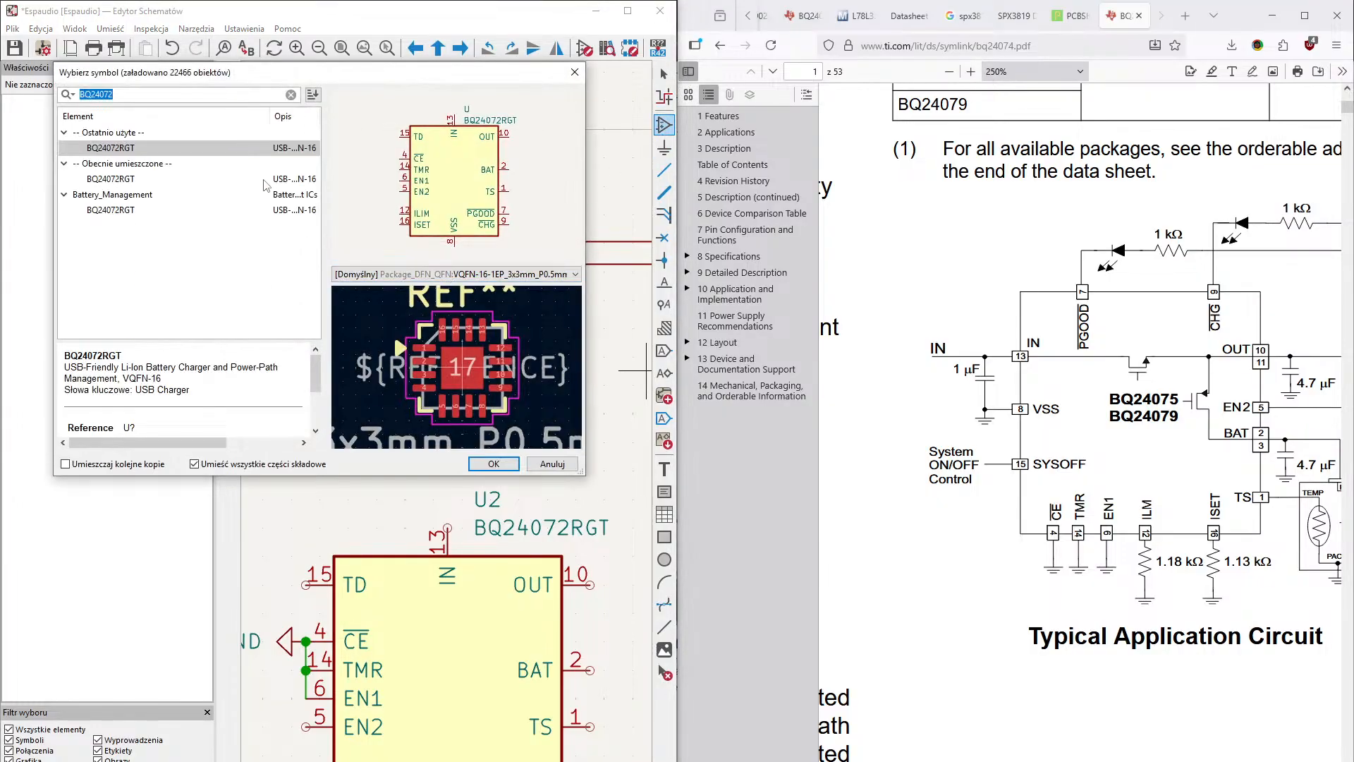
{"action": "key", "text": "BackSpace"}
{"action": "type", "text": "c"}
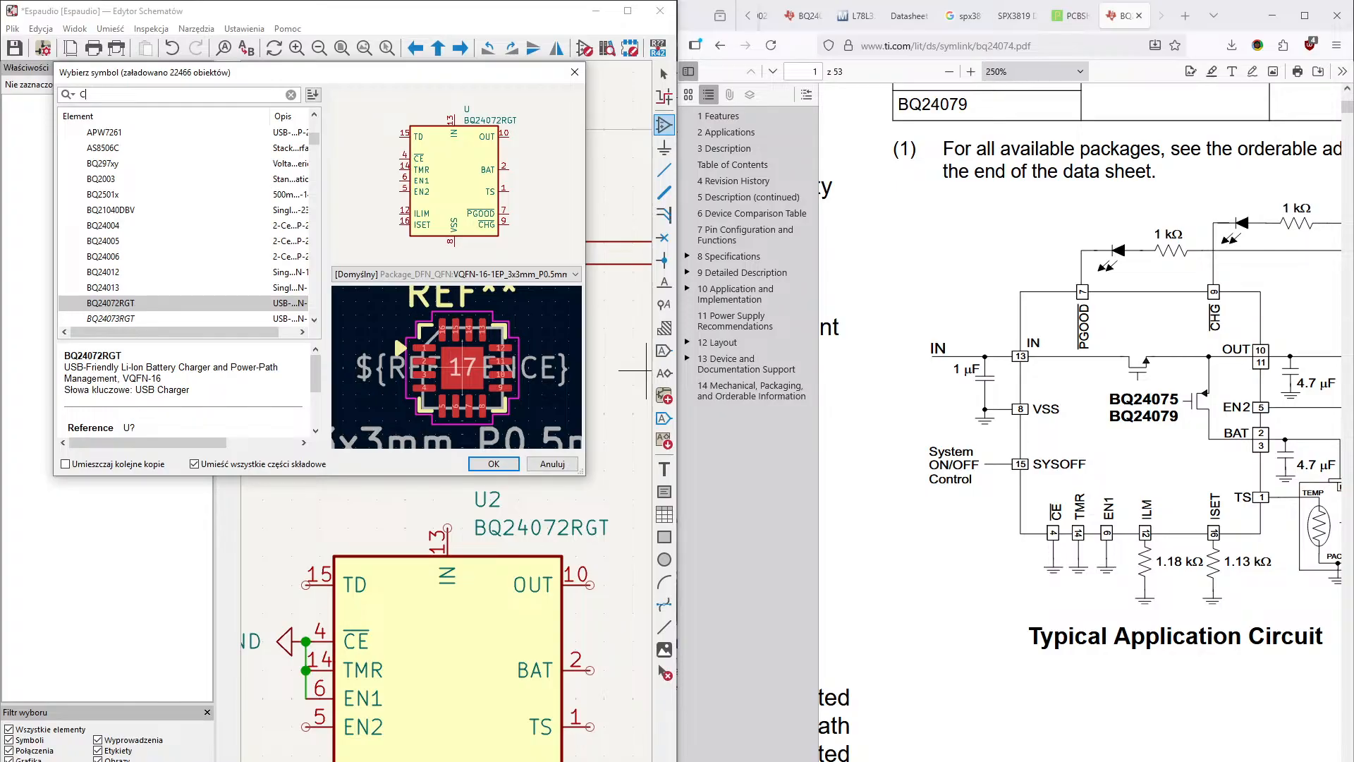
{"action": "key", "text": "Return"}
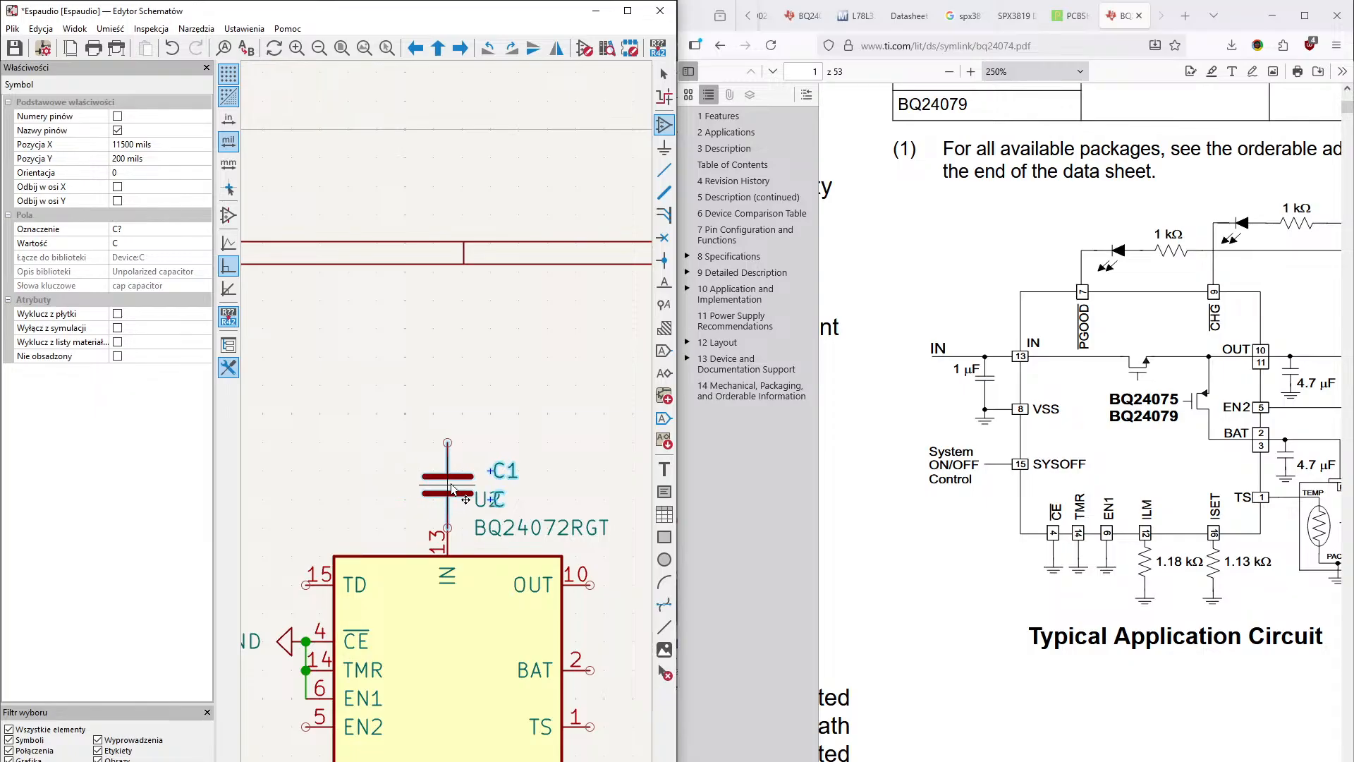
{"action": "left_click", "coordinate": [451, 480]}
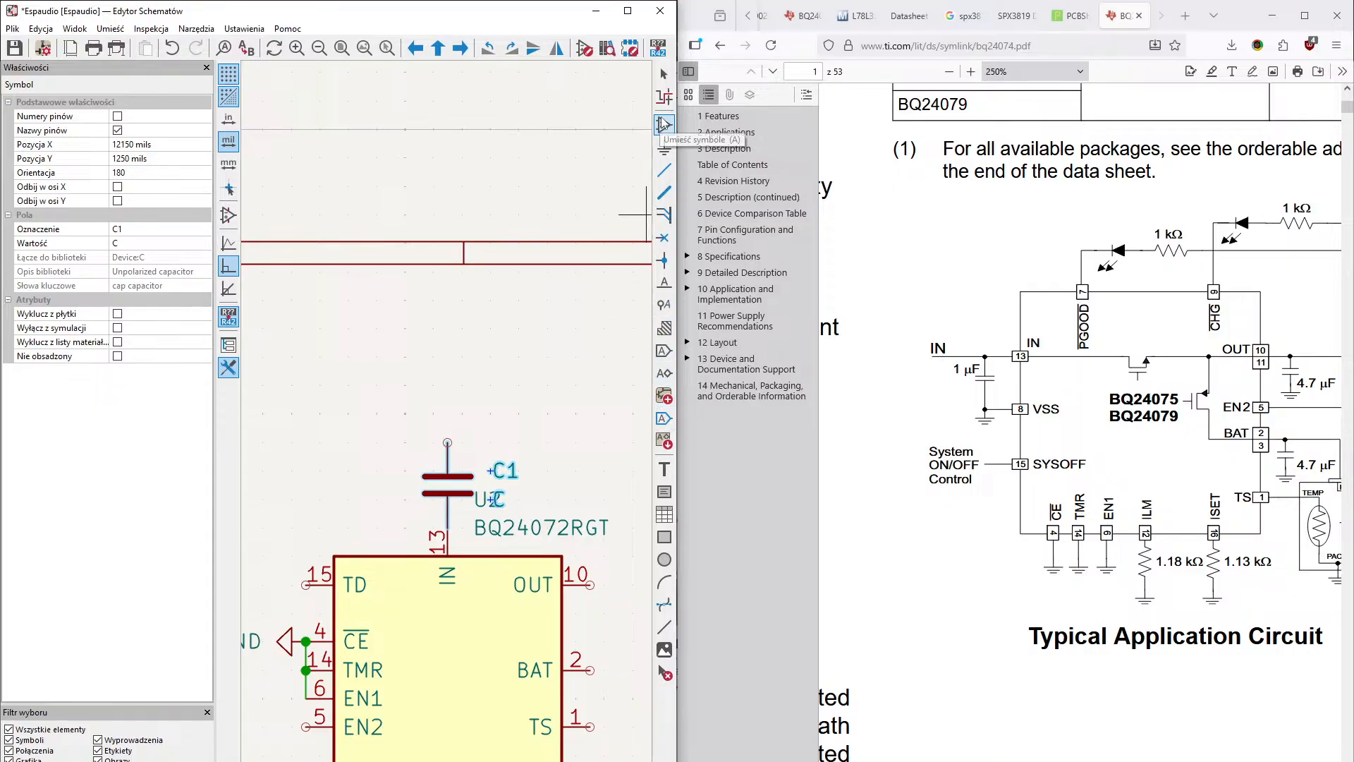
- Place a GND power symbol rotated to 180° on the upper end of the capacitor at the IN pin
{"action": "left_click", "coordinate": [663, 147]}
{"action": "left_click", "coordinate": [647, 159]}
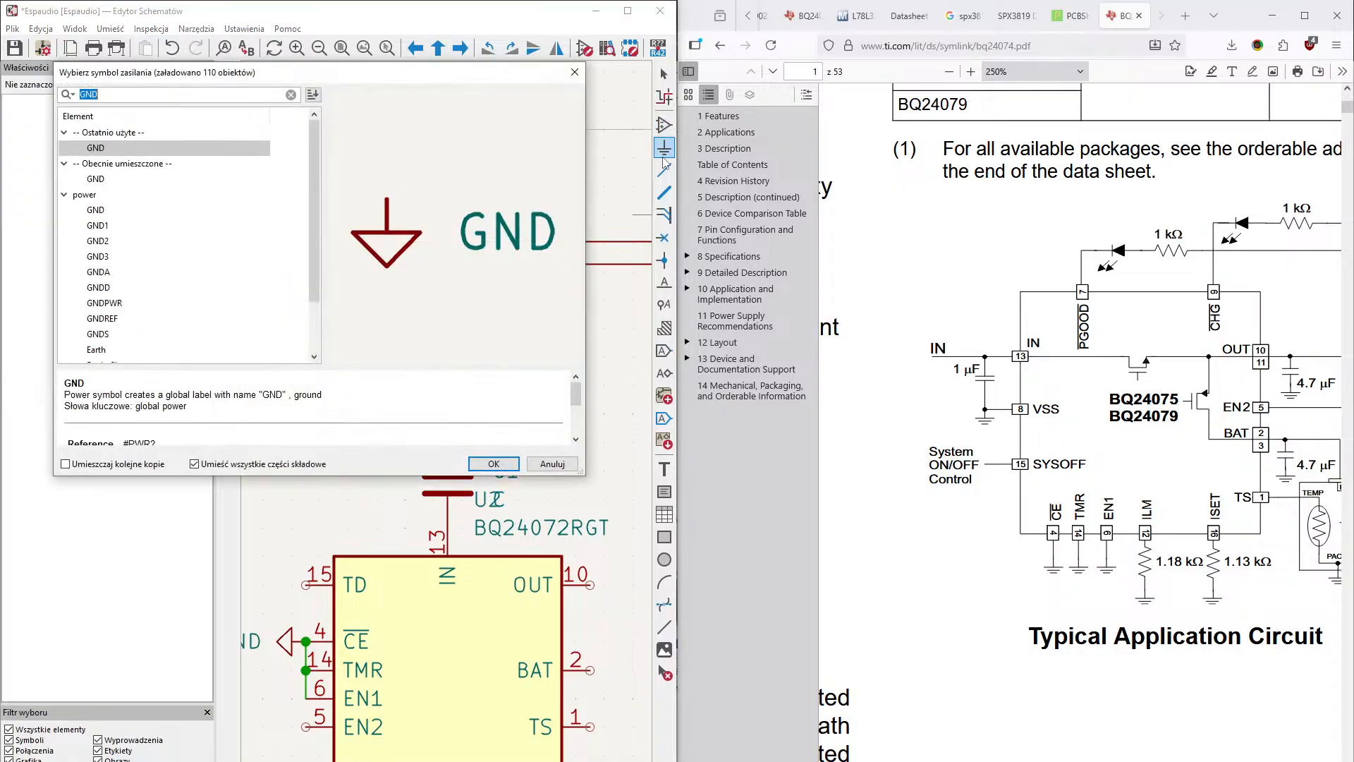
{"action": "key", "text": "Return"}
{"action": "key", "text": "r"}
{"action": "key", "text": "r"}
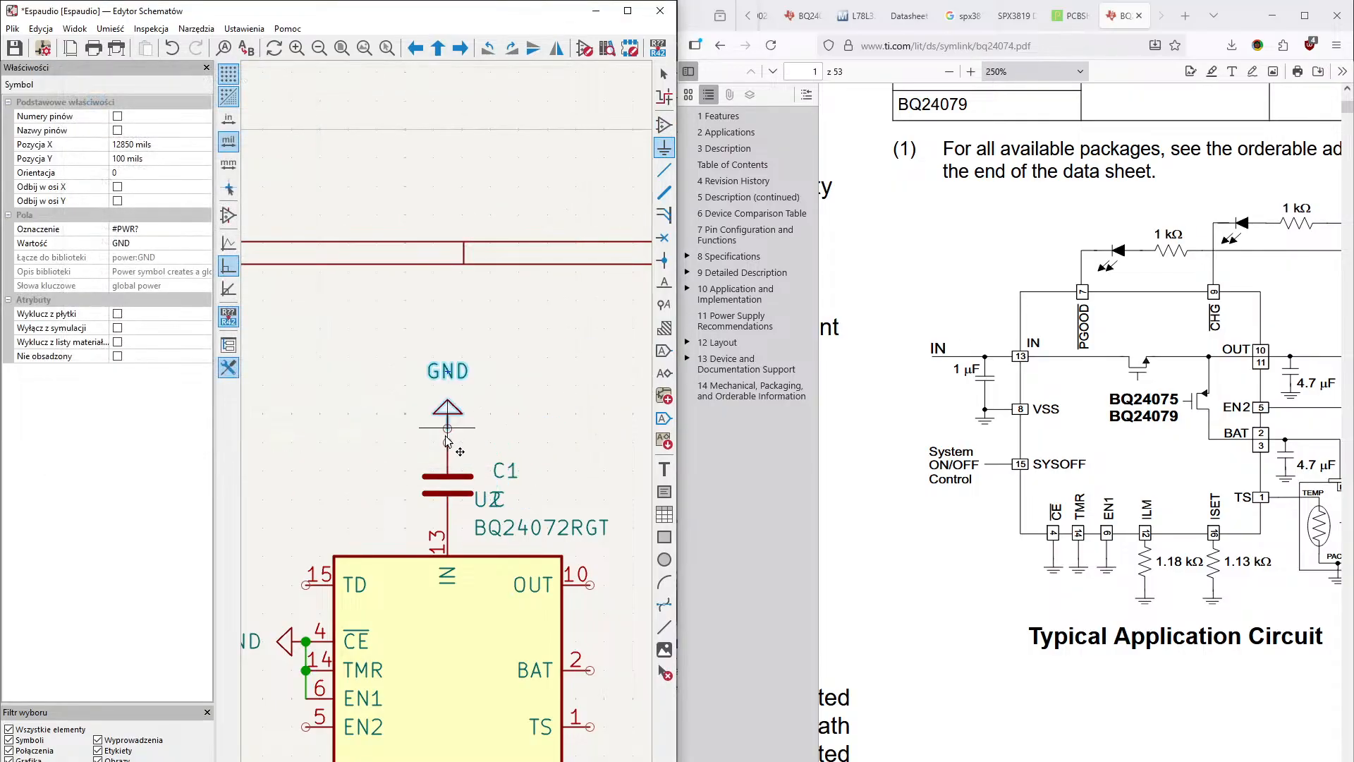
{"action": "left_click", "coordinate": [447, 443]}
{"action": "middle_click_drag", "start_coordinate": [505, 399], "coordinate": [489, 295]}
{"action": "middle_click_drag", "start_coordinate": [547, 351], "coordinate": [513, 353]}
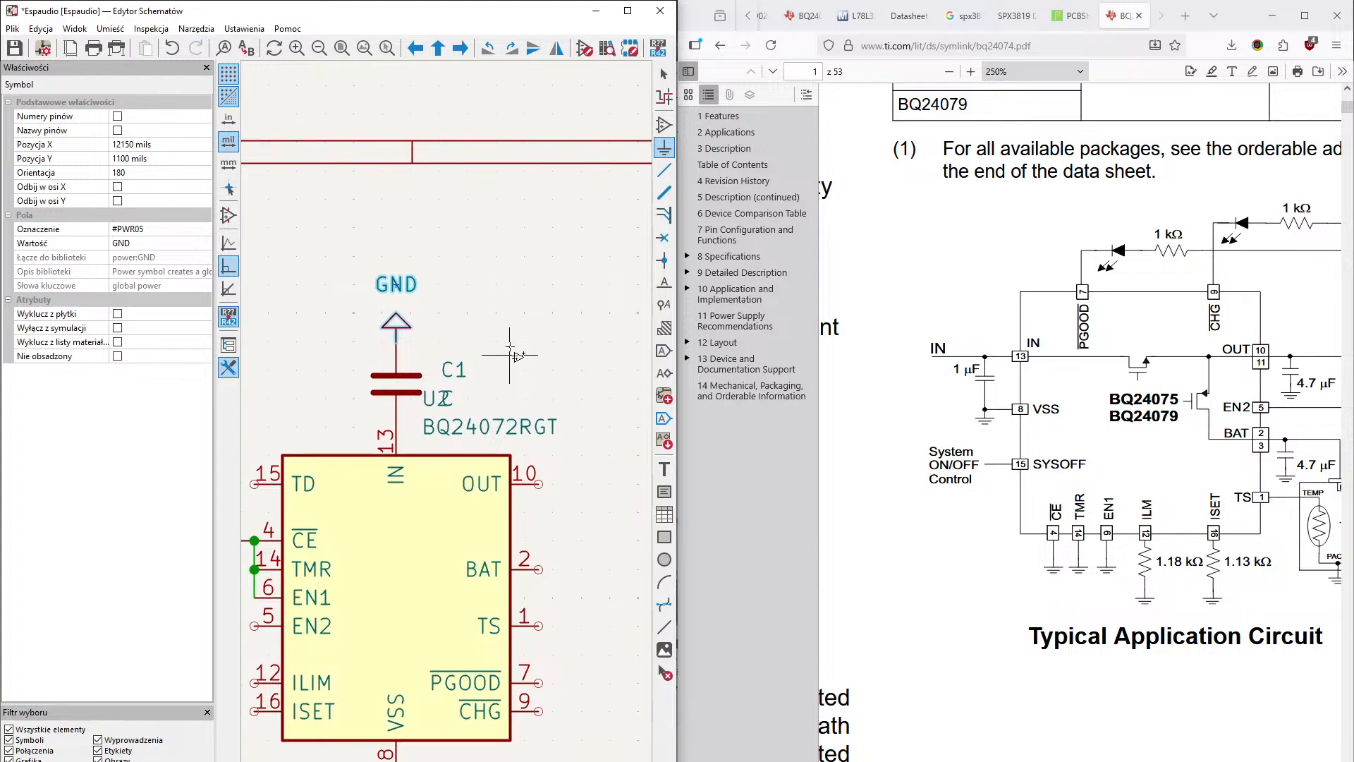
- Set the value of capacitor C1 to 1 uF
{"action": "key", "text": "Escape"}
{"action": "double_click", "coordinate": [439, 369]}
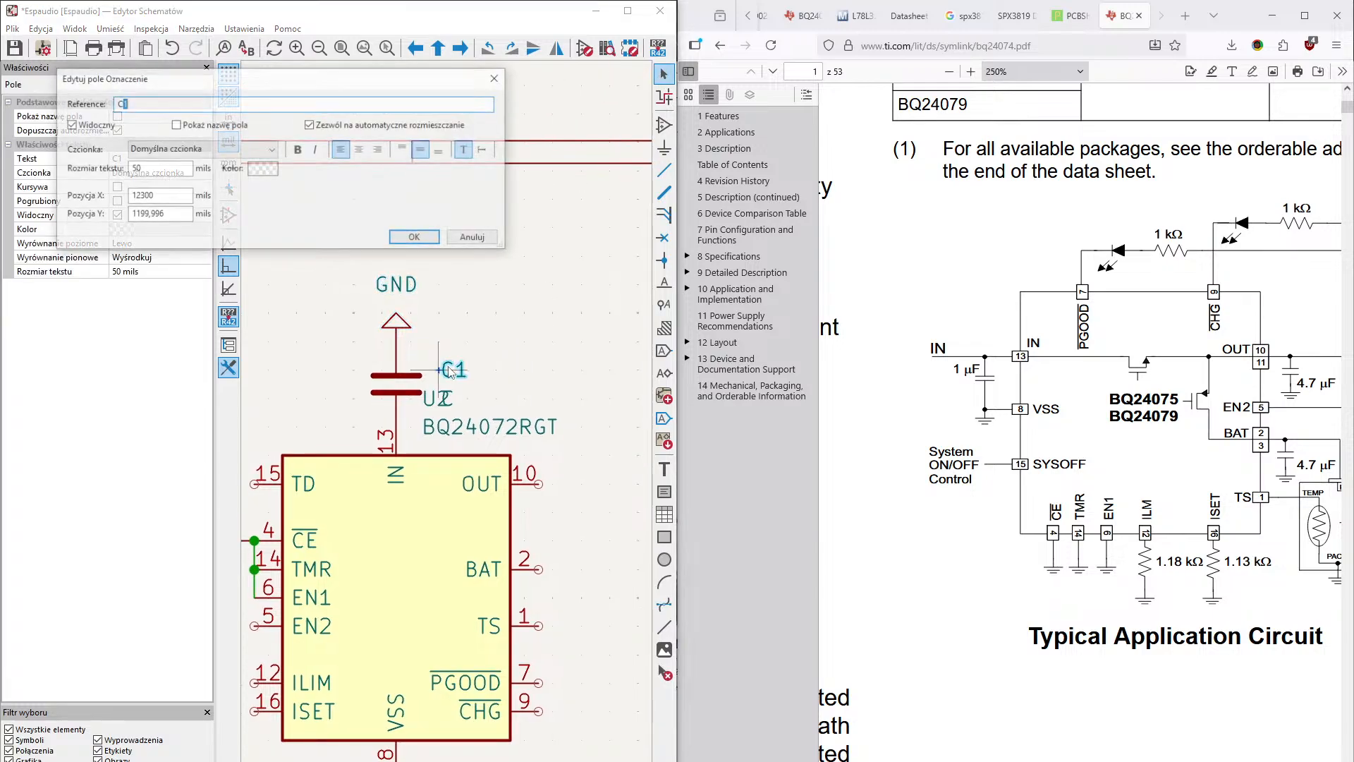
{"action": "left_click", "coordinate": [416, 238]}
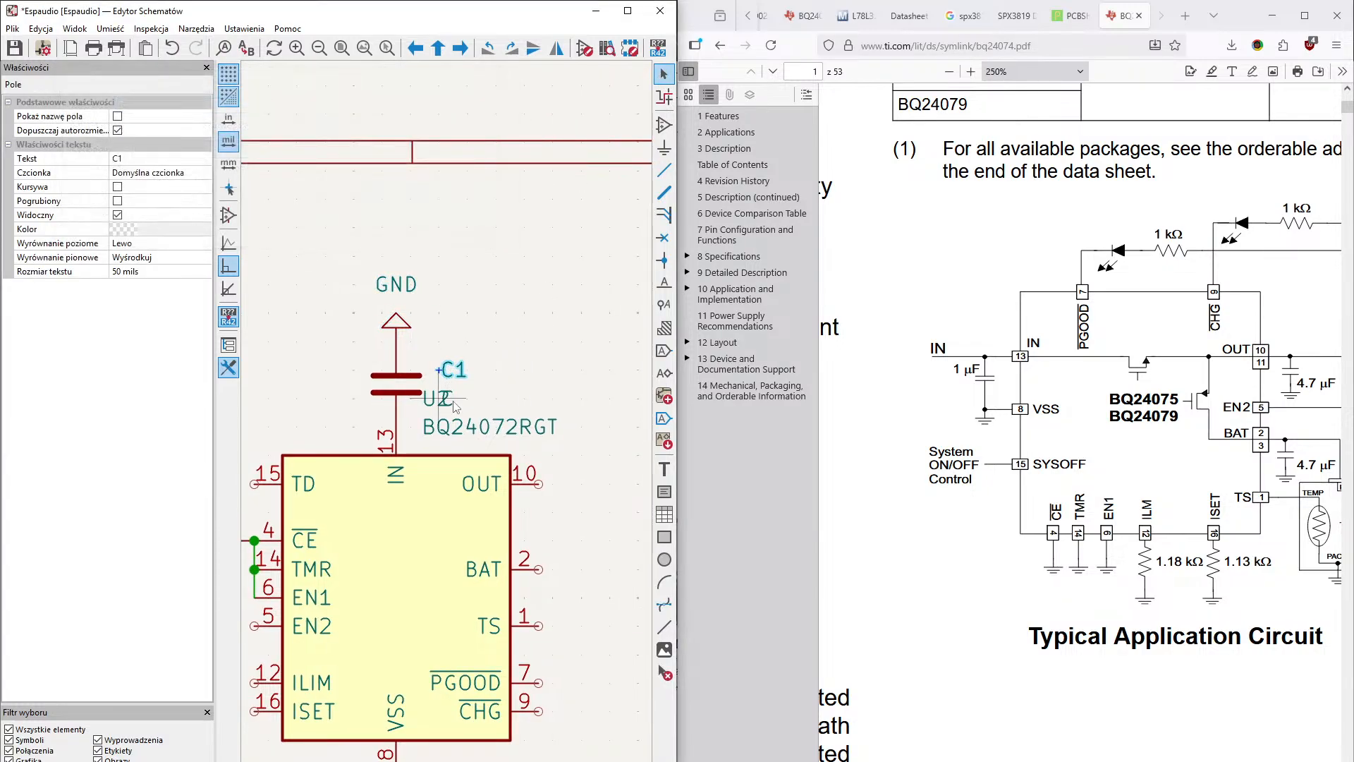
{"action": "double_click", "coordinate": [446, 398]}
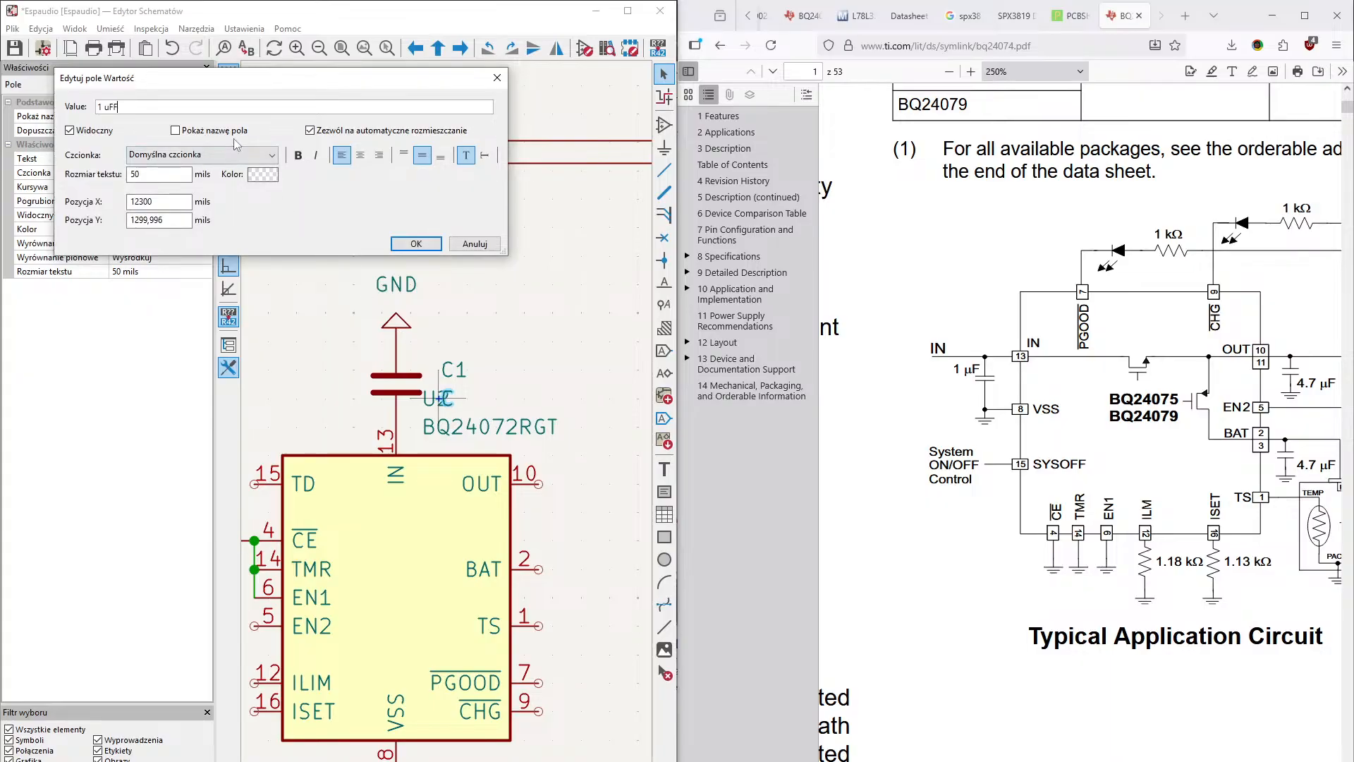
{"action": "type", "text": "1 uF"}
{"action": "key", "text": "Return"}
{"action": "middle_click_drag", "start_coordinate": [512, 313], "coordinate": [510, 134]}
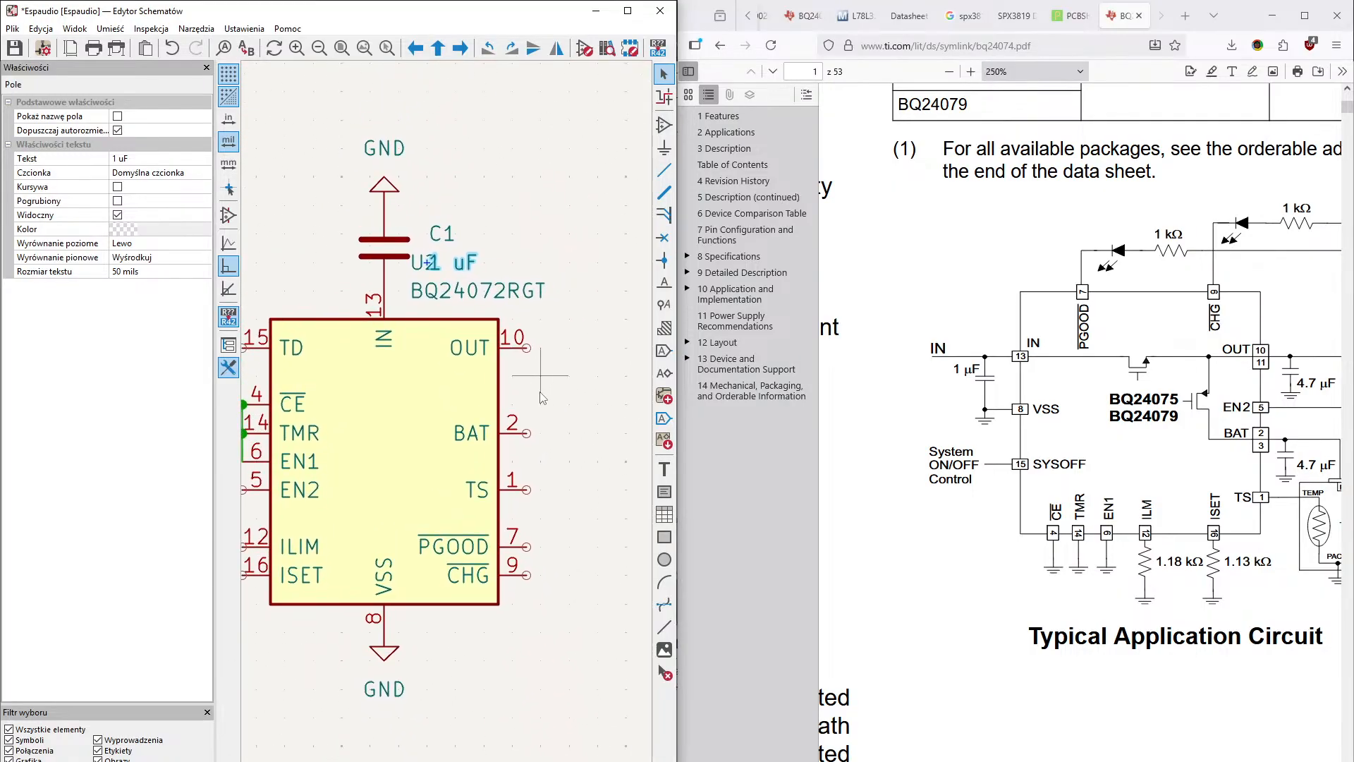
- Place a resistor (R) symbol horizontally on the charger's ILIM pin
{"action": "mouse_move", "coordinate": [554, 559]}
{"action": "middle_mouse_down"}
{"action": "mouse_move", "coordinate": [560, 498]}
{"action": "mouse_move", "coordinate": [583, 605]}
{"action": "mouse_move", "coordinate": [612, 593]}
{"action": "middle_mouse_up"}
{"action": "mouse_move", "coordinate": [485, 618]}
{"action": "middle_mouse_down"}
{"action": "mouse_move", "coordinate": [534, 605]}
{"action": "mouse_move", "coordinate": [490, 573]}
{"action": "mouse_move", "coordinate": [495, 556]}
{"action": "middle_mouse_up"}
{"action": "middle_click_drag", "start_coordinate": [332, 561], "coordinate": [392, 597]}
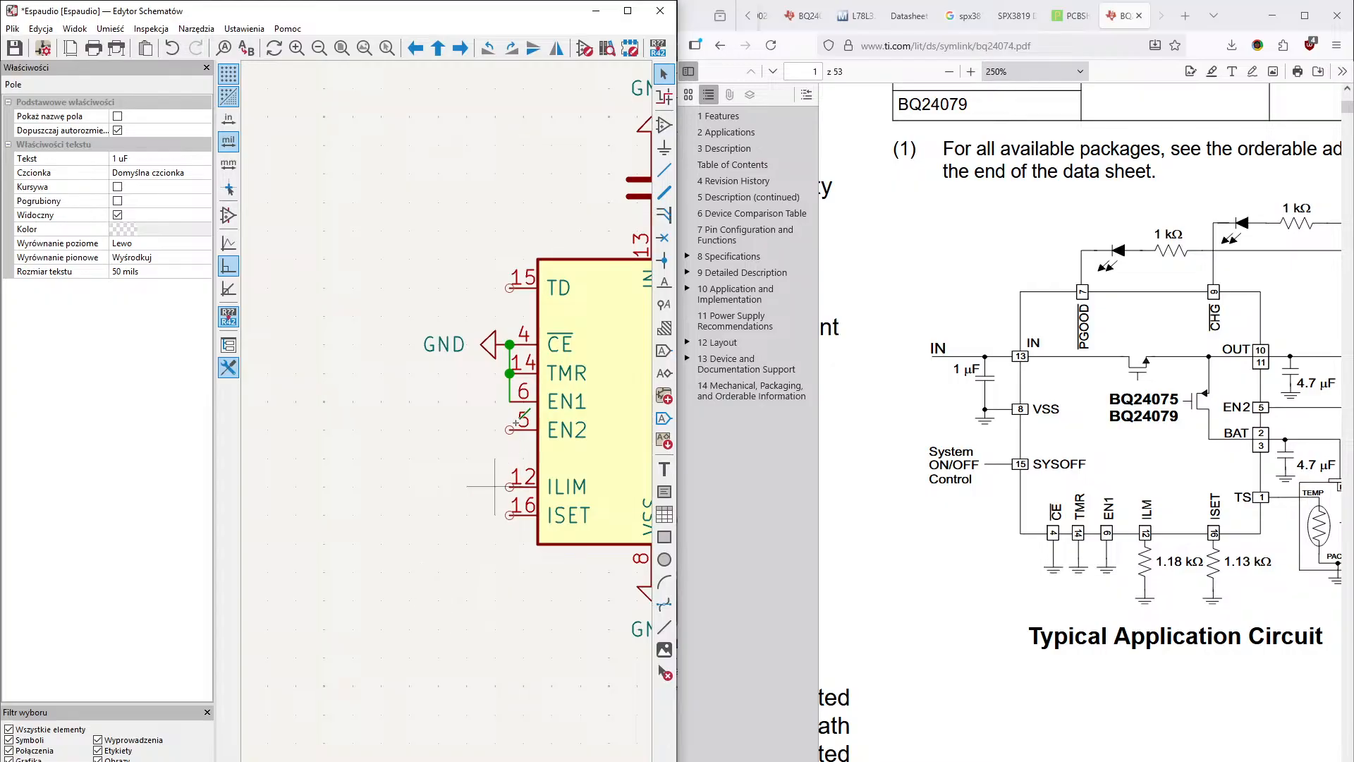
{"action": "left_click", "coordinate": [664, 127]}
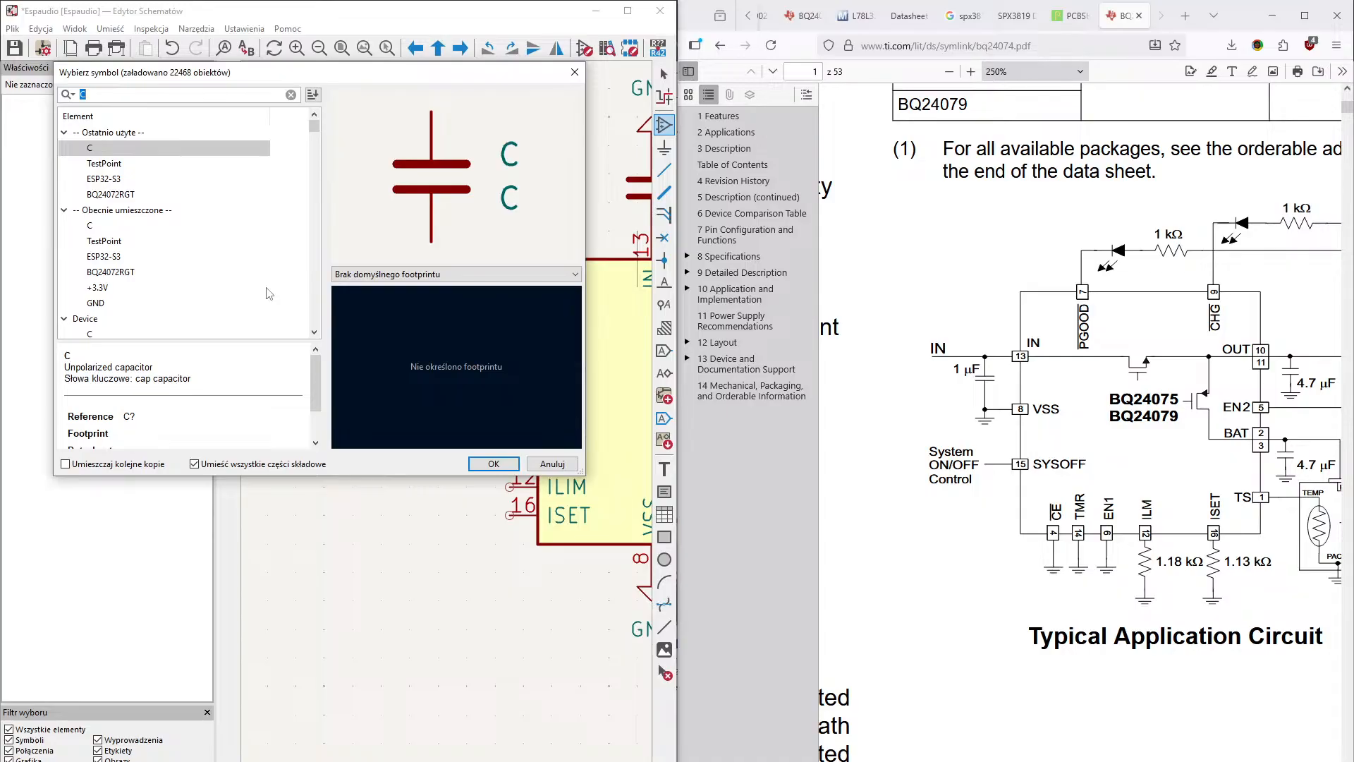
{"action": "type", "text": "R"}
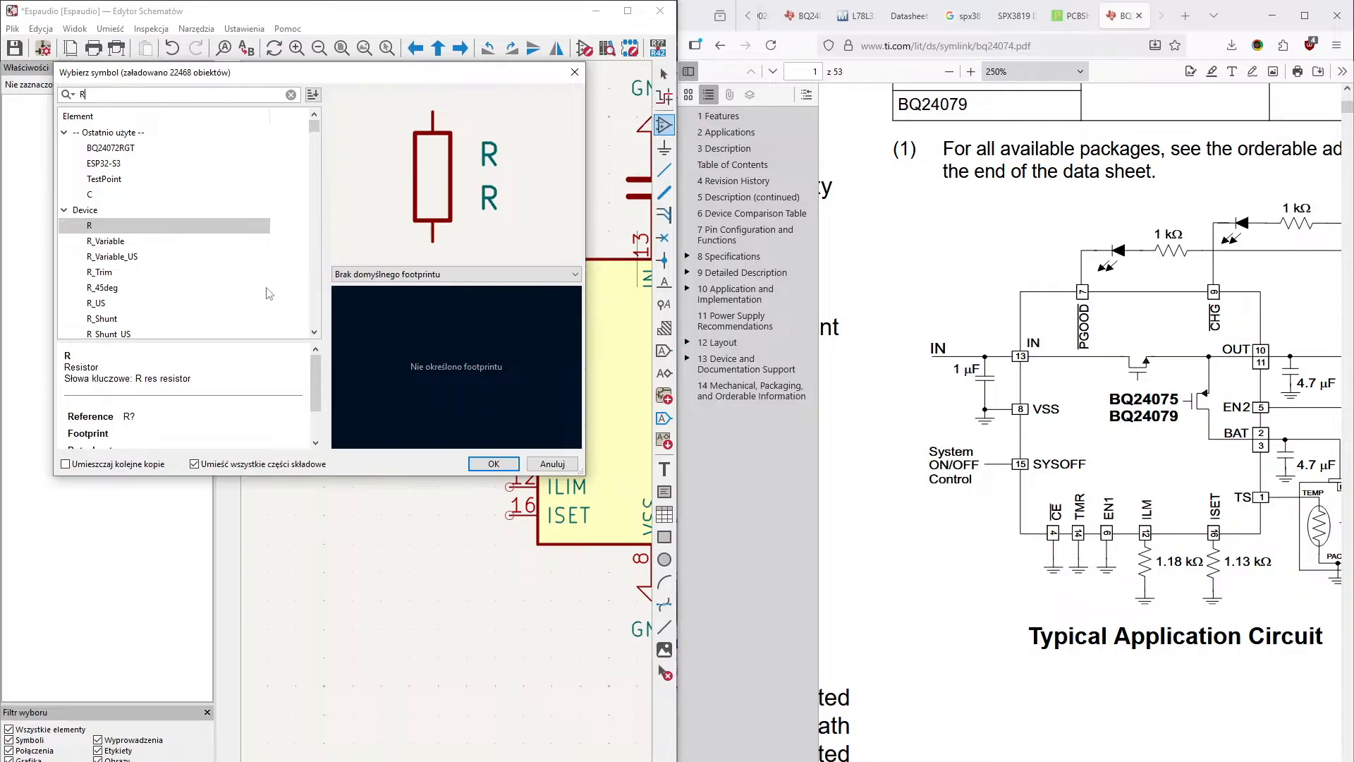
{"action": "key", "text": "Return"}
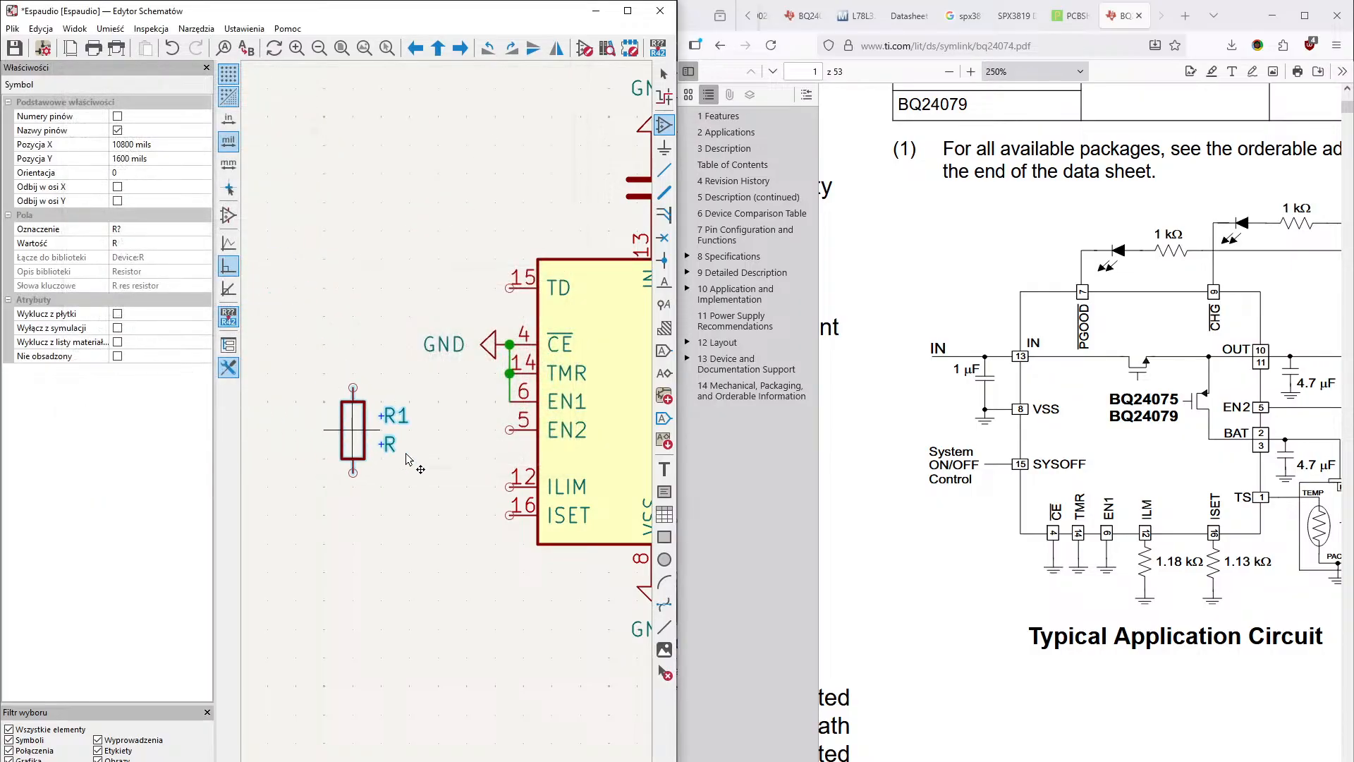
{"action": "key", "text": "r"}
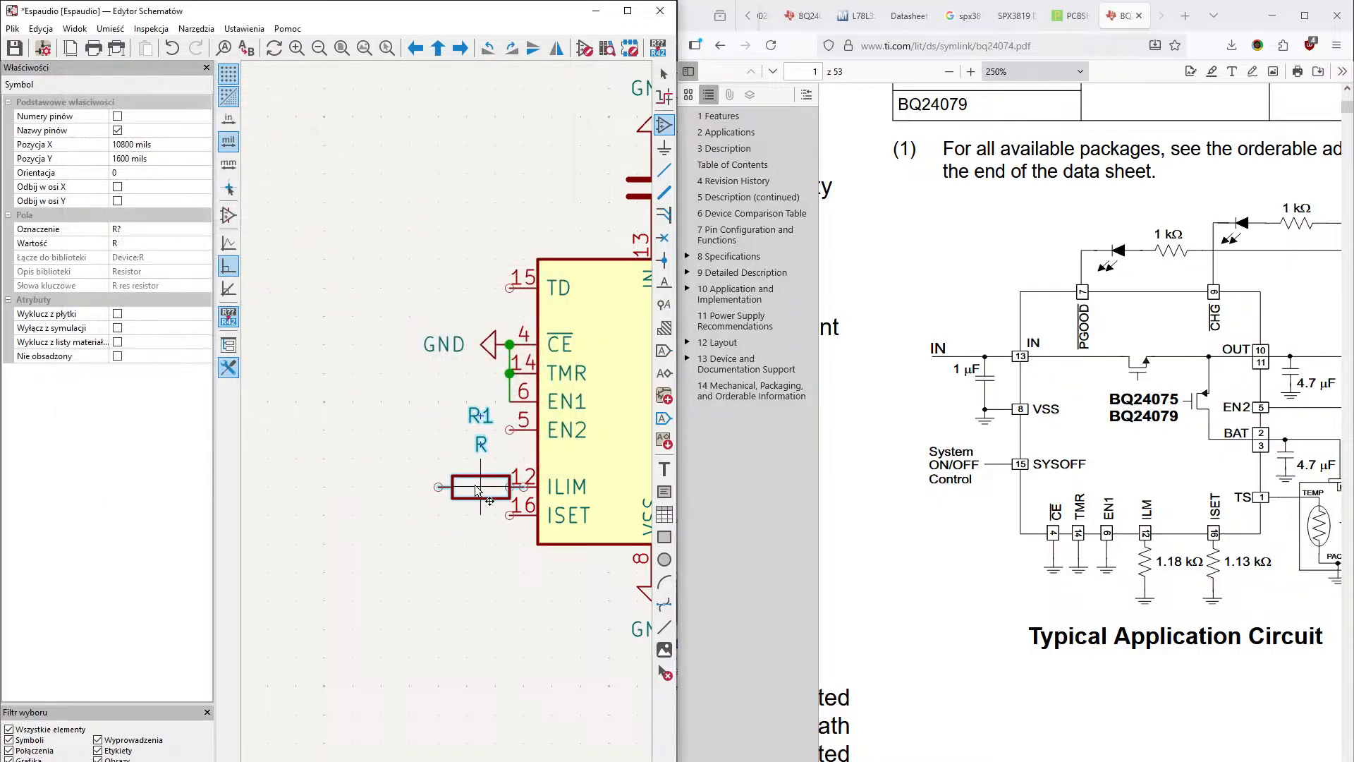
{"action": "left_click", "coordinate": [467, 486]}
- Place a second resistor (R) symbol horizontally below the ILIM resistor, rotated to 90°
{"action": "left_click", "coordinate": [466, 543]}
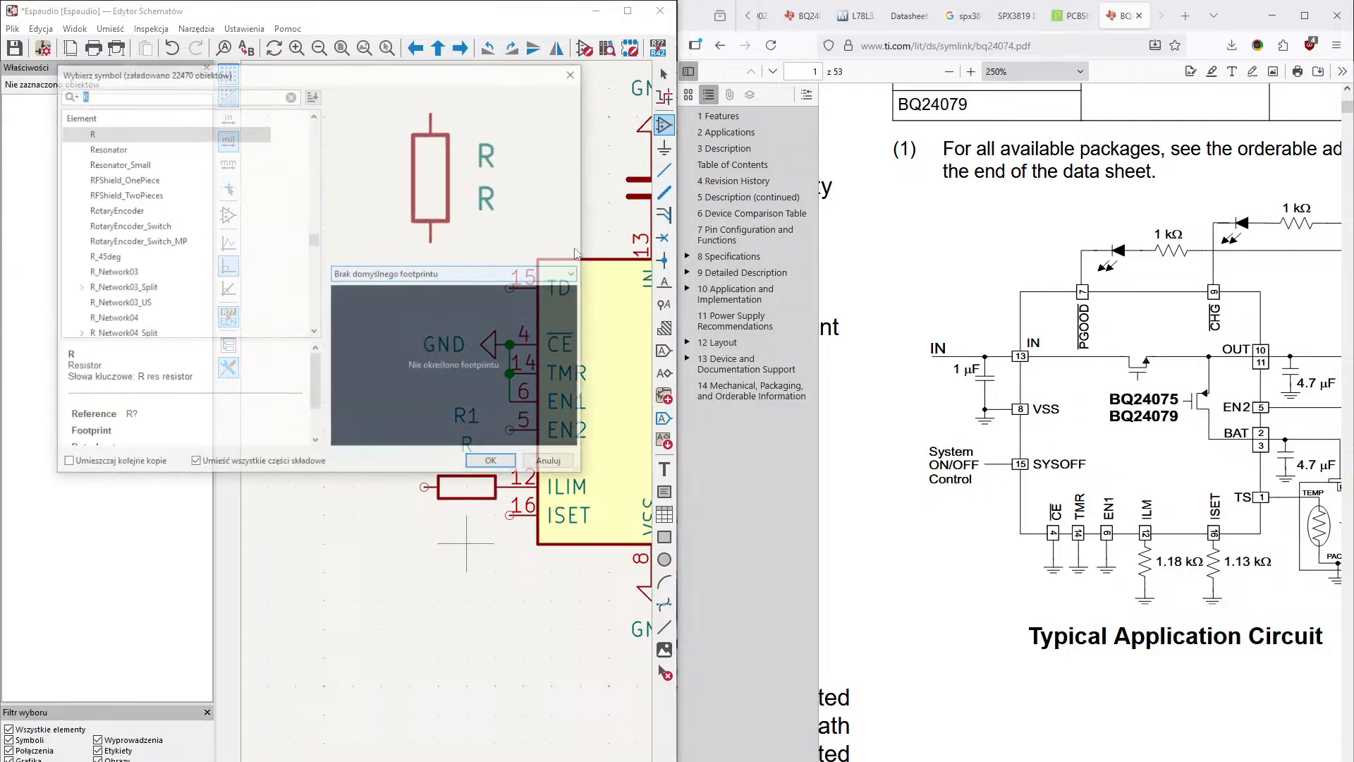
{"action": "left_click", "coordinate": [494, 463]}
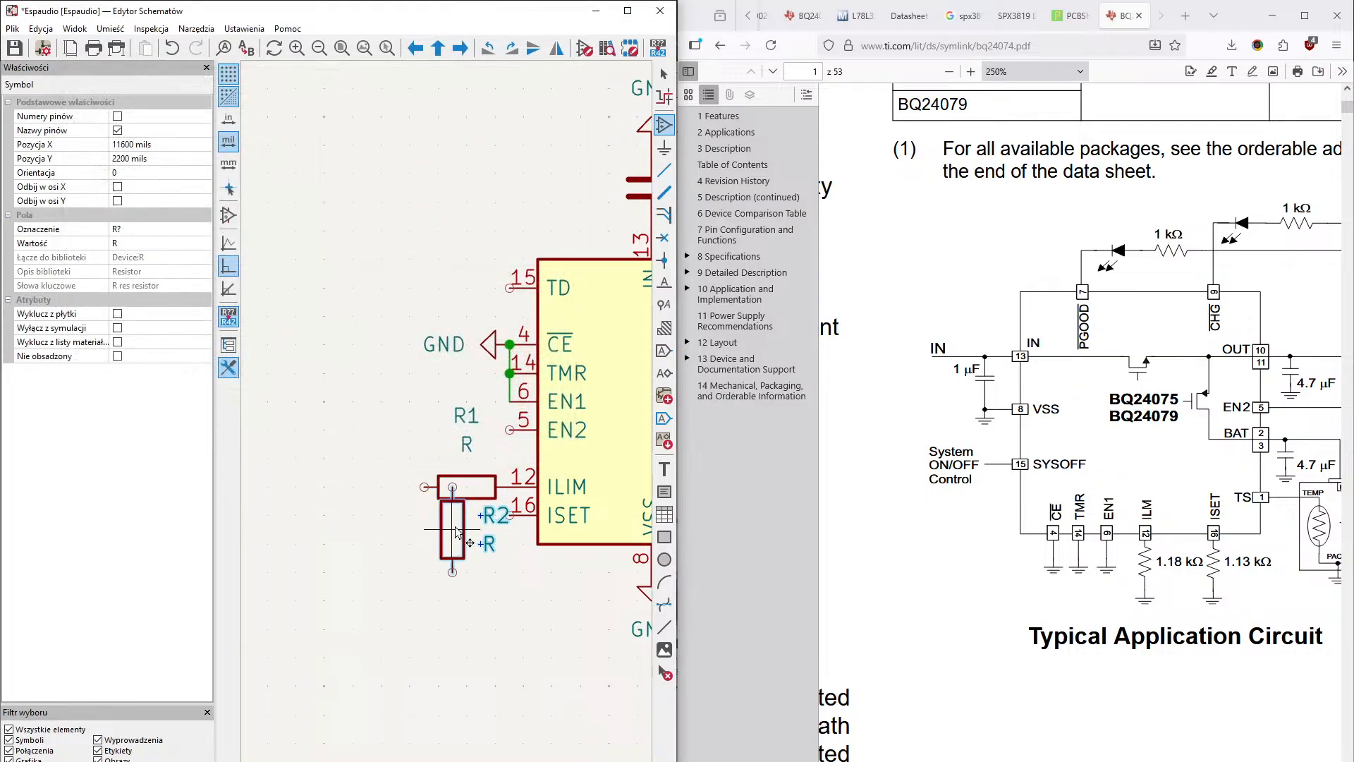
{"action": "key", "text": "r"}
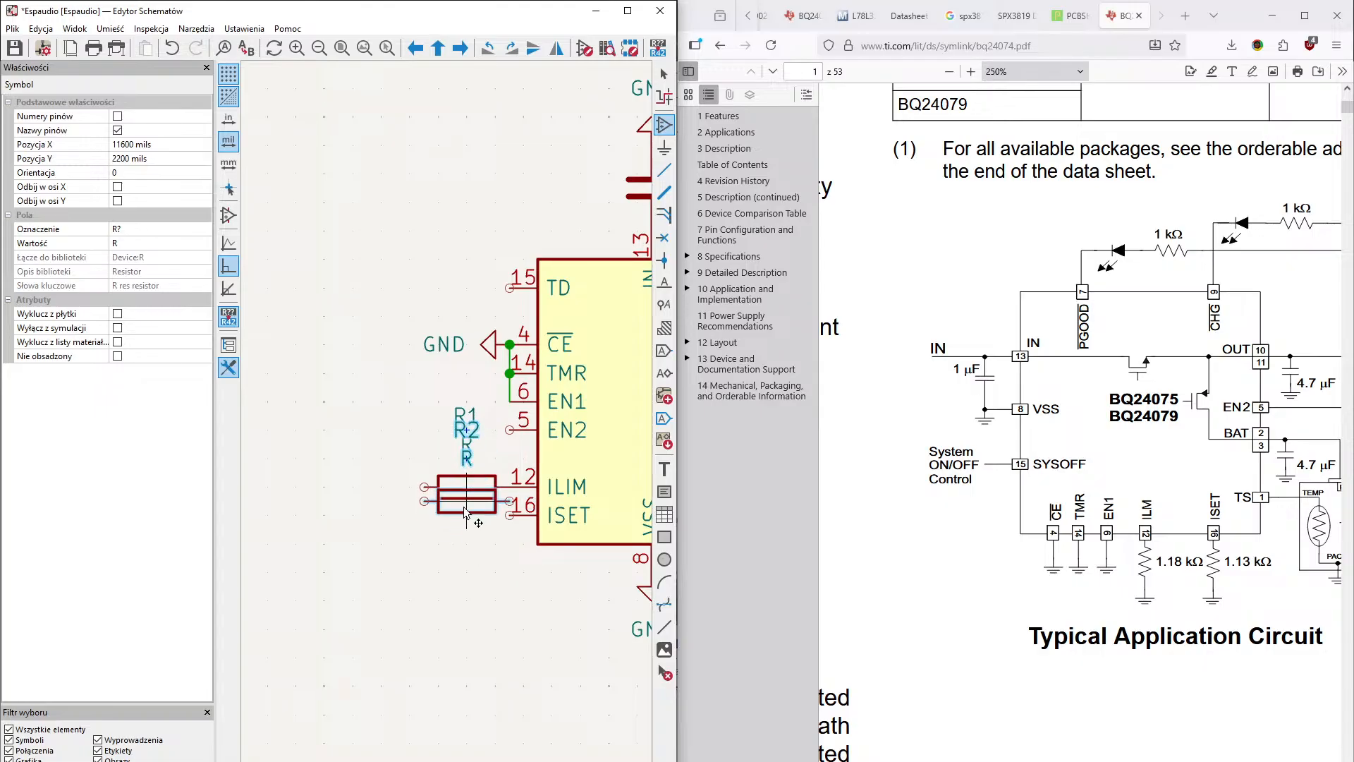
{"action": "left_click", "coordinate": [474, 592]}
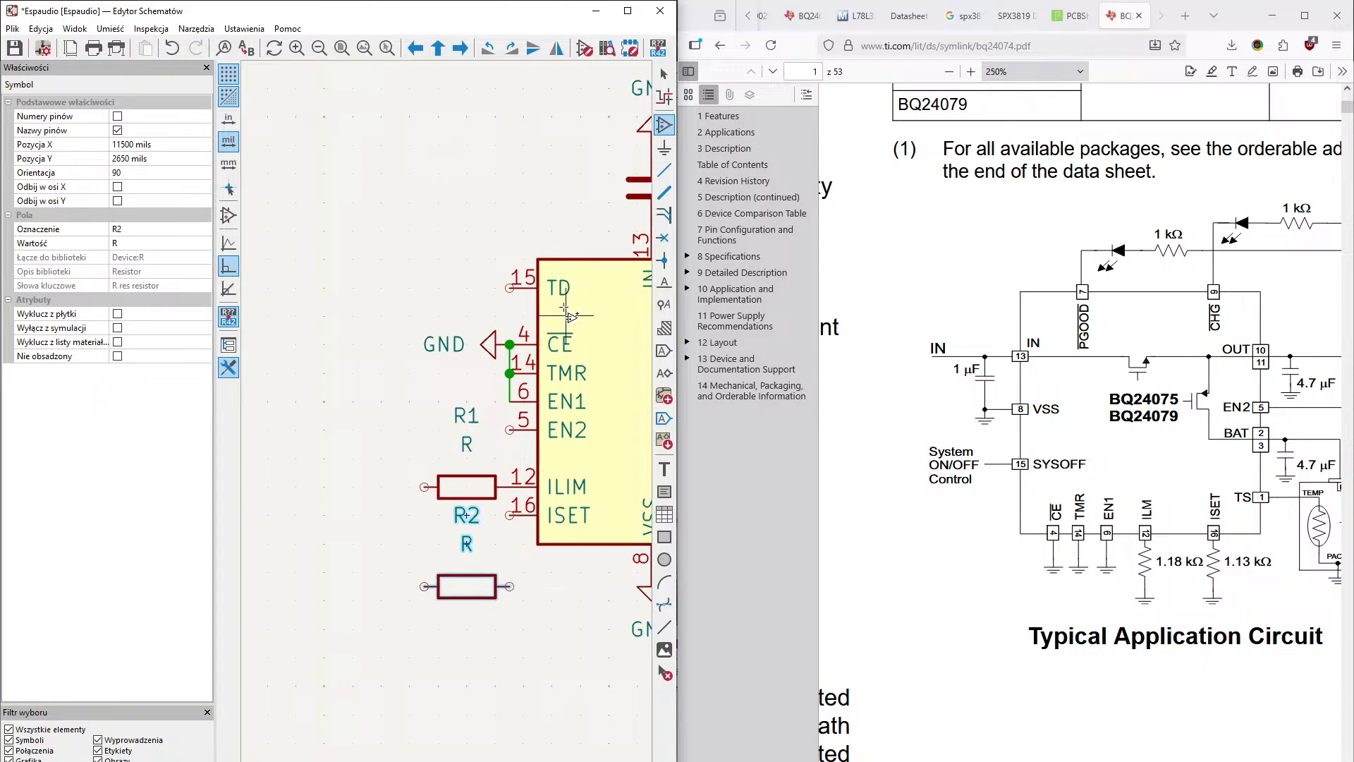
- Wire the charger's ISET pin to the near end of resistor R2
{"action": "left_click", "coordinate": [663, 73]}
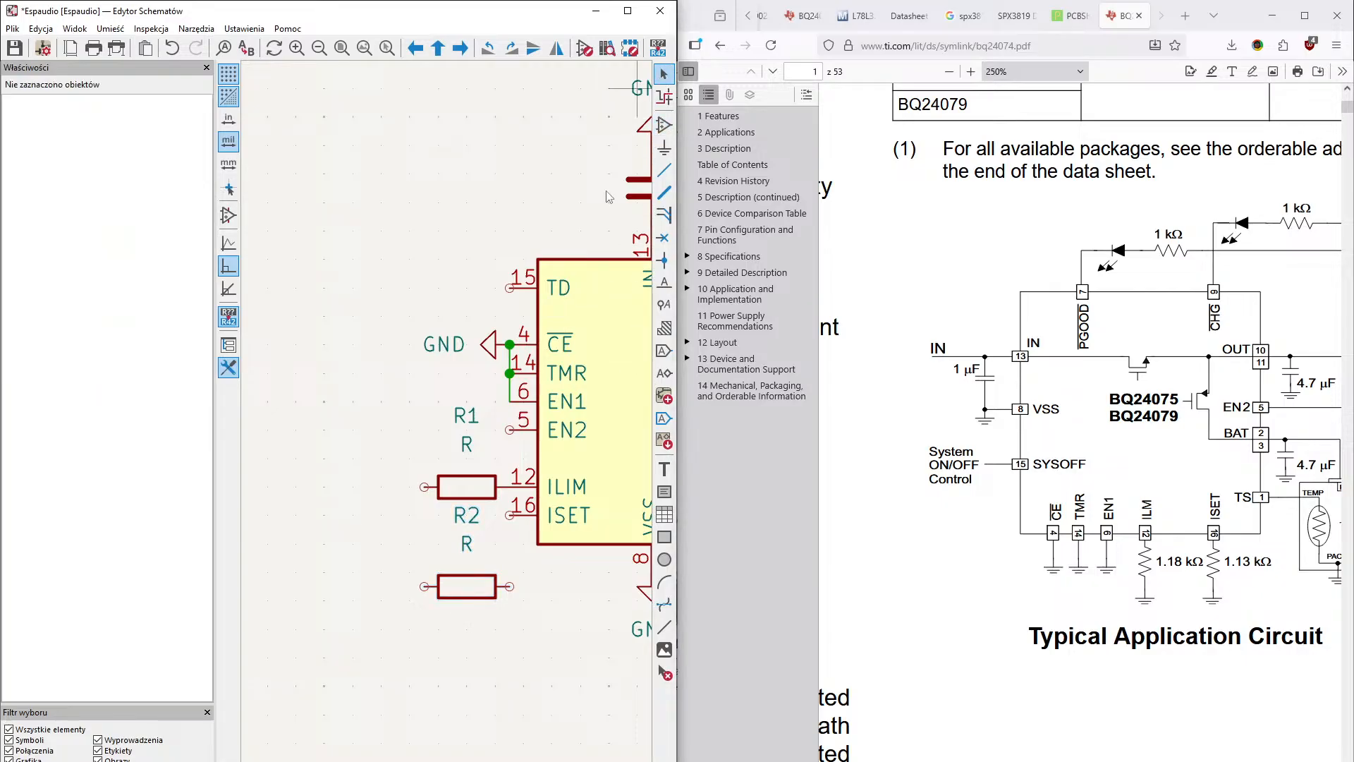
{"action": "left_click", "coordinate": [510, 515]}
{"action": "left_click", "coordinate": [509, 586]}
{"action": "mouse_move", "coordinate": [504, 648]}
{"action": "middle_mouse_down"}
{"action": "mouse_move", "coordinate": [516, 636]}
{"action": "mouse_move", "coordinate": [498, 652]}
{"action": "middle_mouse_up"}
{"action": "mouse_move", "coordinate": [560, 495]}
{"action": "middle_mouse_down"}
{"action": "mouse_move", "coordinate": [464, 466]}
{"action": "mouse_move", "coordinate": [541, 496]}
{"action": "middle_mouse_up"}
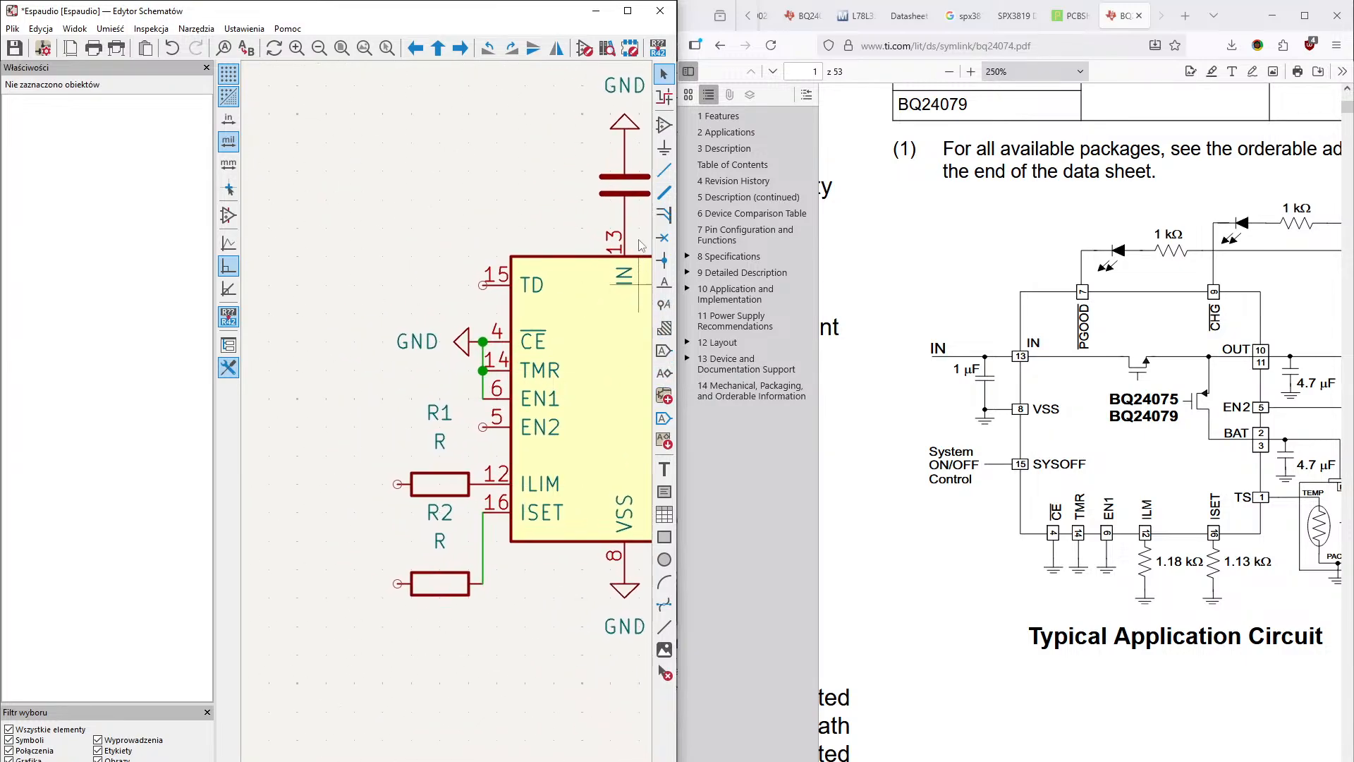
- Place a GND power symbol on the free end of resistor R2
{"action": "key", "text": "a"}
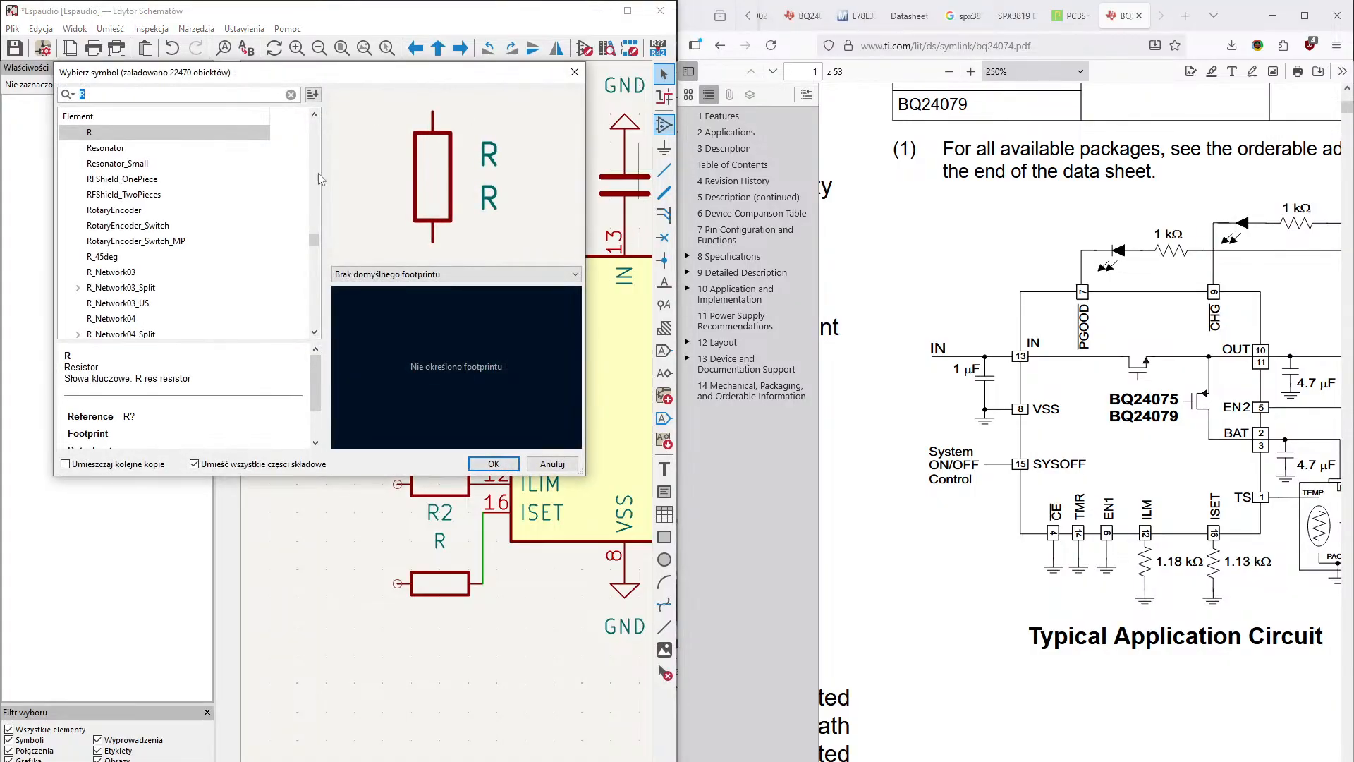
{"action": "key", "text": "Escape"}
{"action": "left_click", "coordinate": [664, 148]}
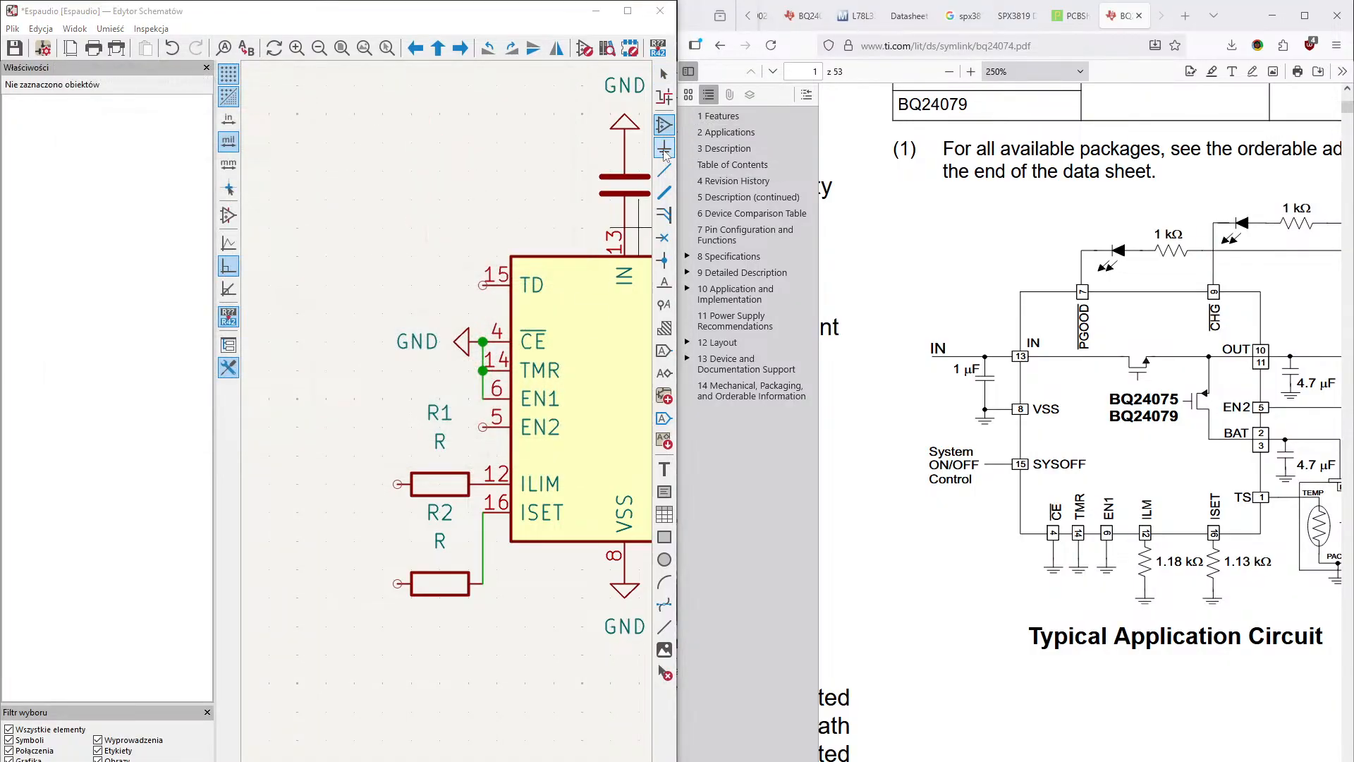
{"action": "left_click", "coordinate": [366, 501]}
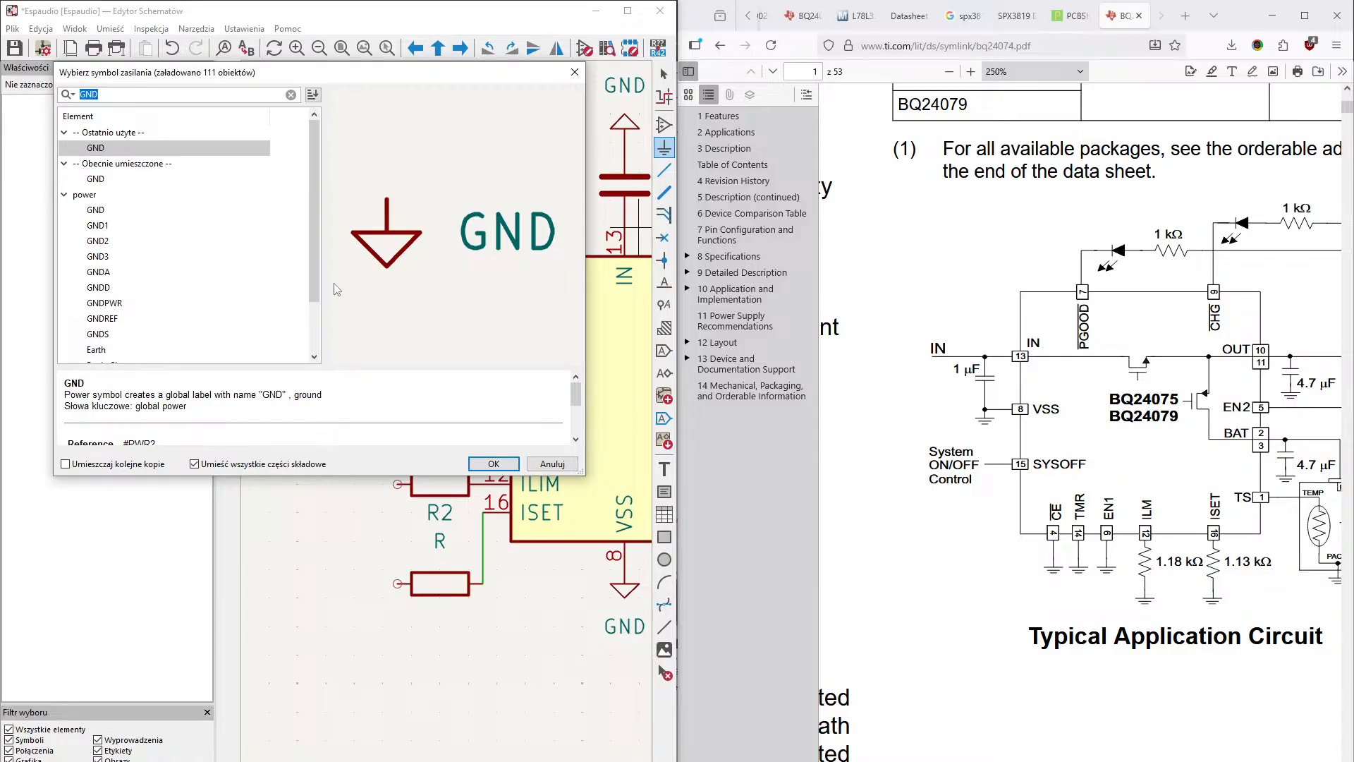
{"action": "key", "text": "Return"}
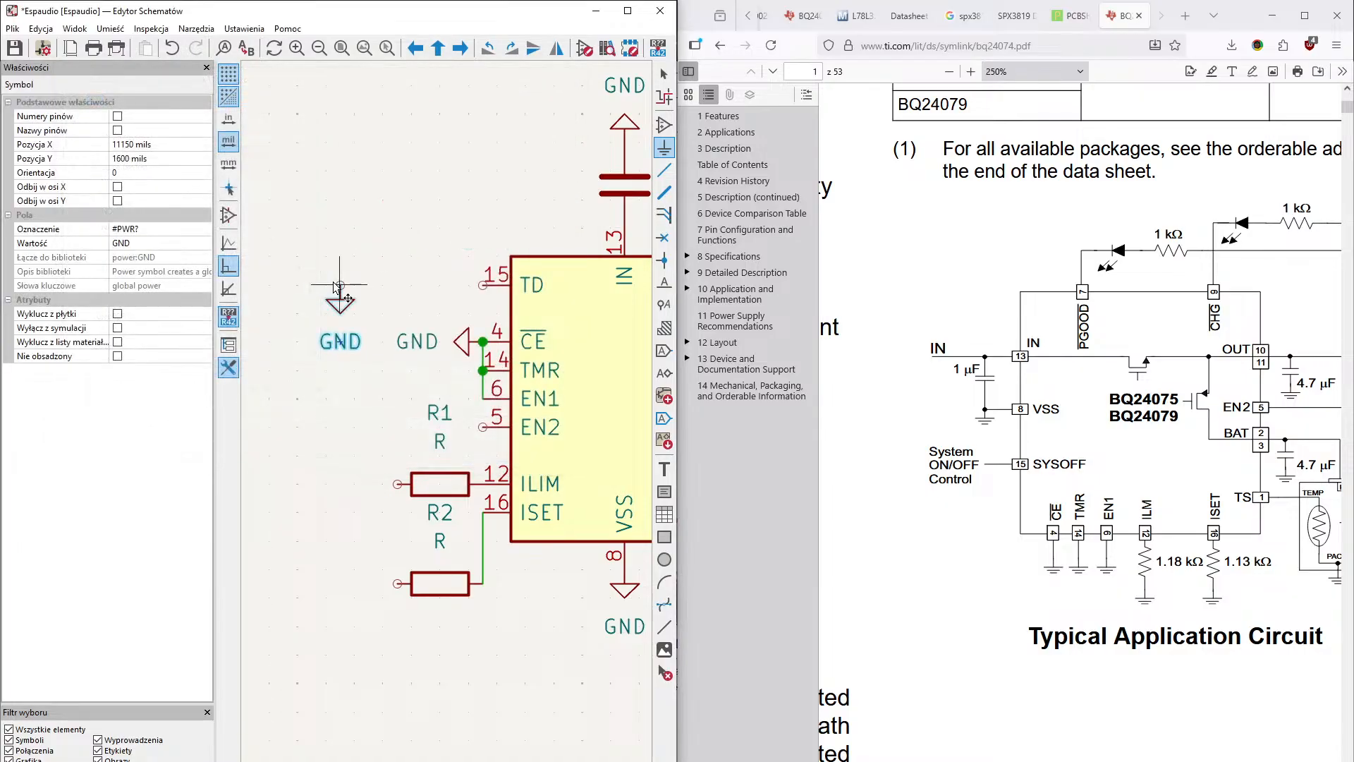
{"action": "left_click", "coordinate": [397, 584]}
- Wire the free end of resistor R1 down to the ground connection of resistor R2
{"action": "left_click", "coordinate": [665, 170]}
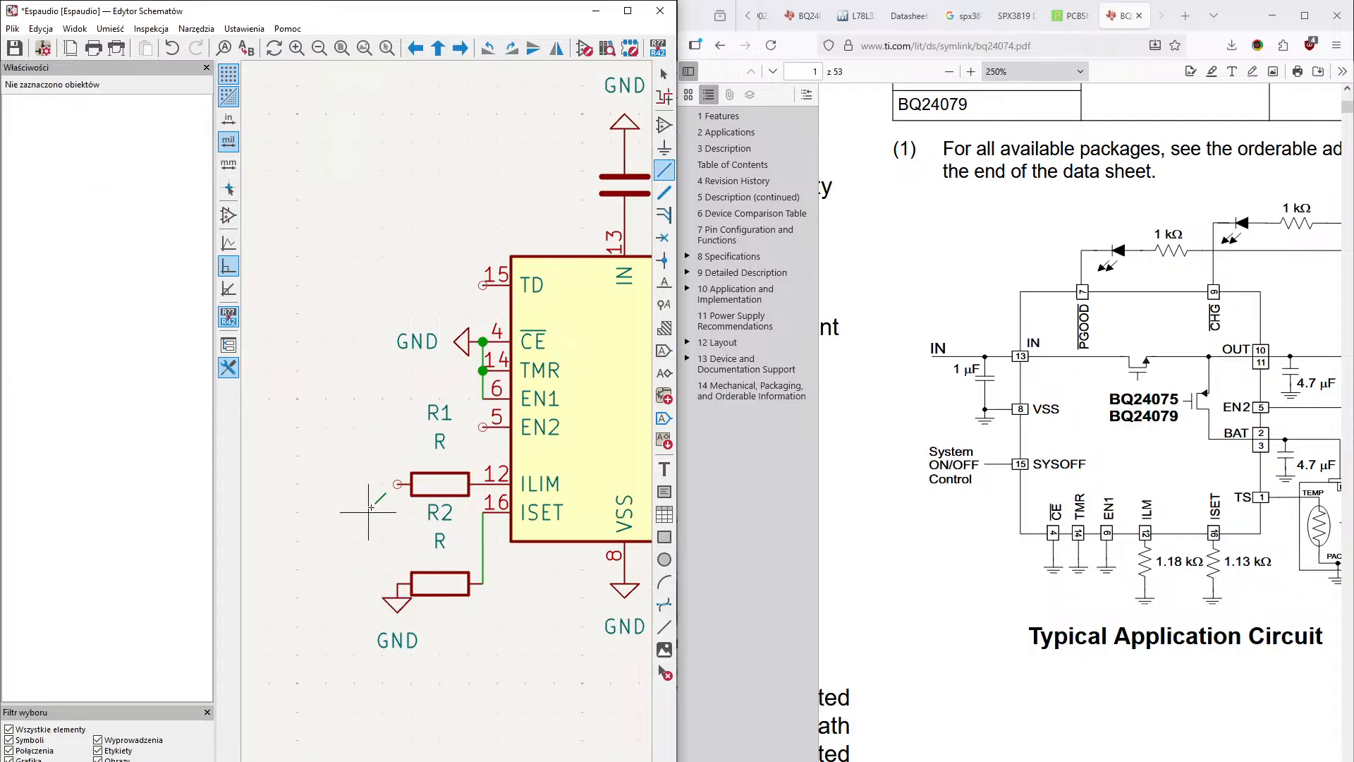
{"action": "left_click", "coordinate": [398, 484]}
{"action": "left_click", "coordinate": [398, 584]}
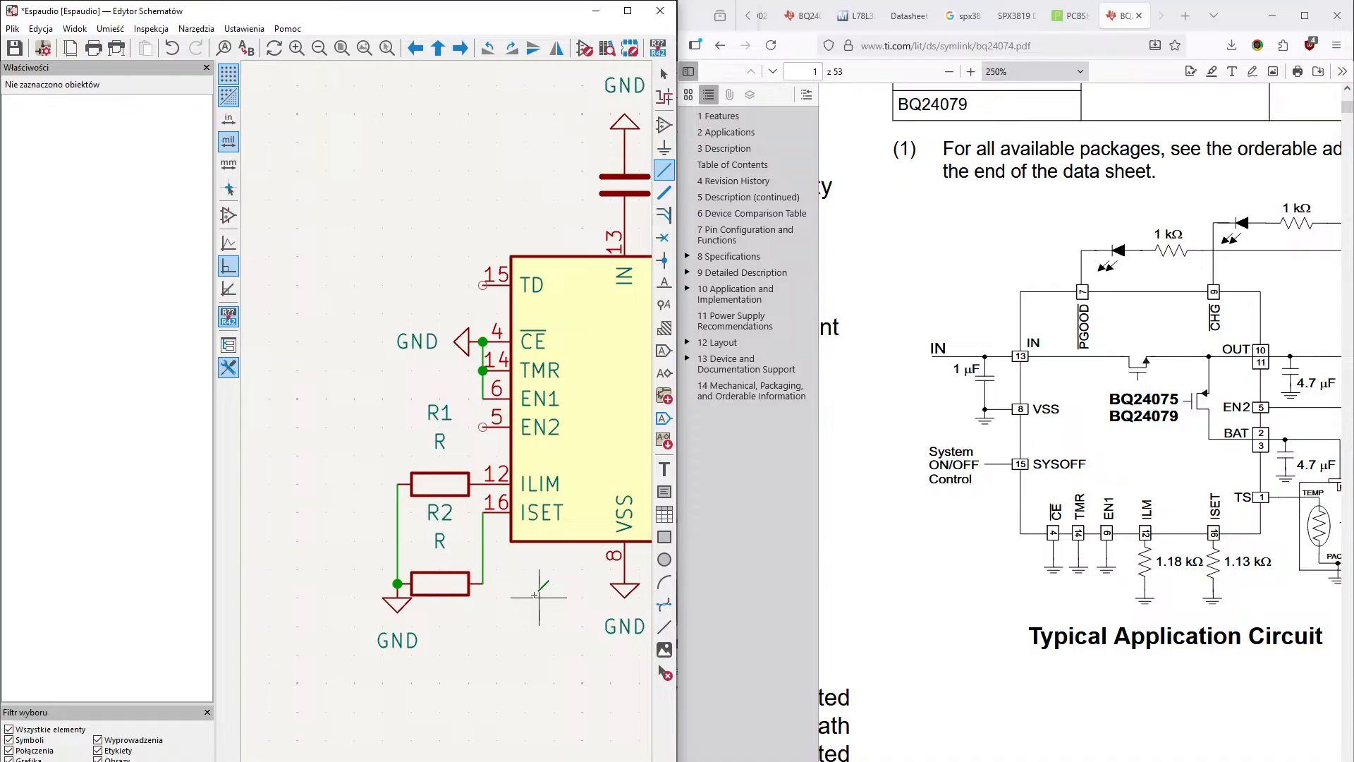
- Set the value of resistor R1 on the charger's ILIM pin to 1.18K
{"action": "middle_click_drag", "start_coordinate": [522, 616], "coordinate": [479, 641]}
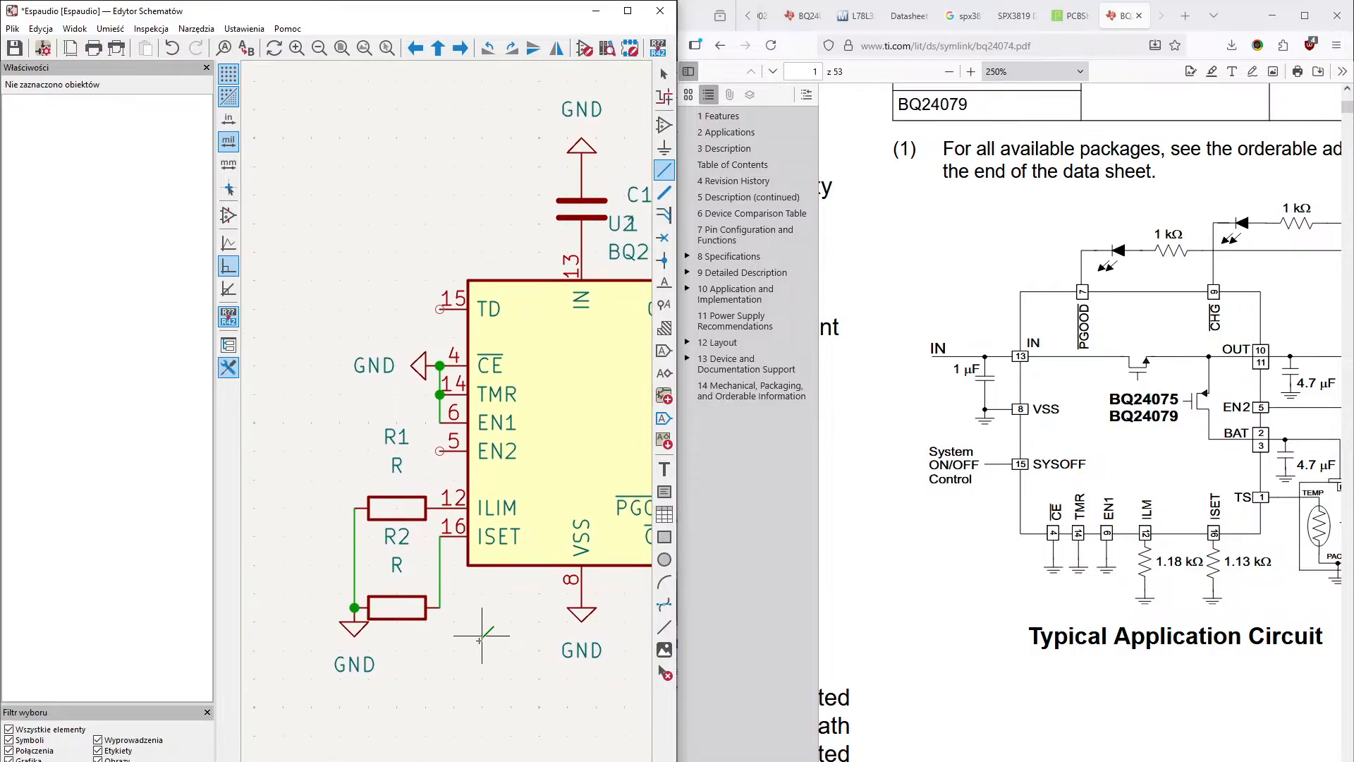
{"action": "middle_click_drag", "start_coordinate": [524, 584], "coordinate": [550, 556]}
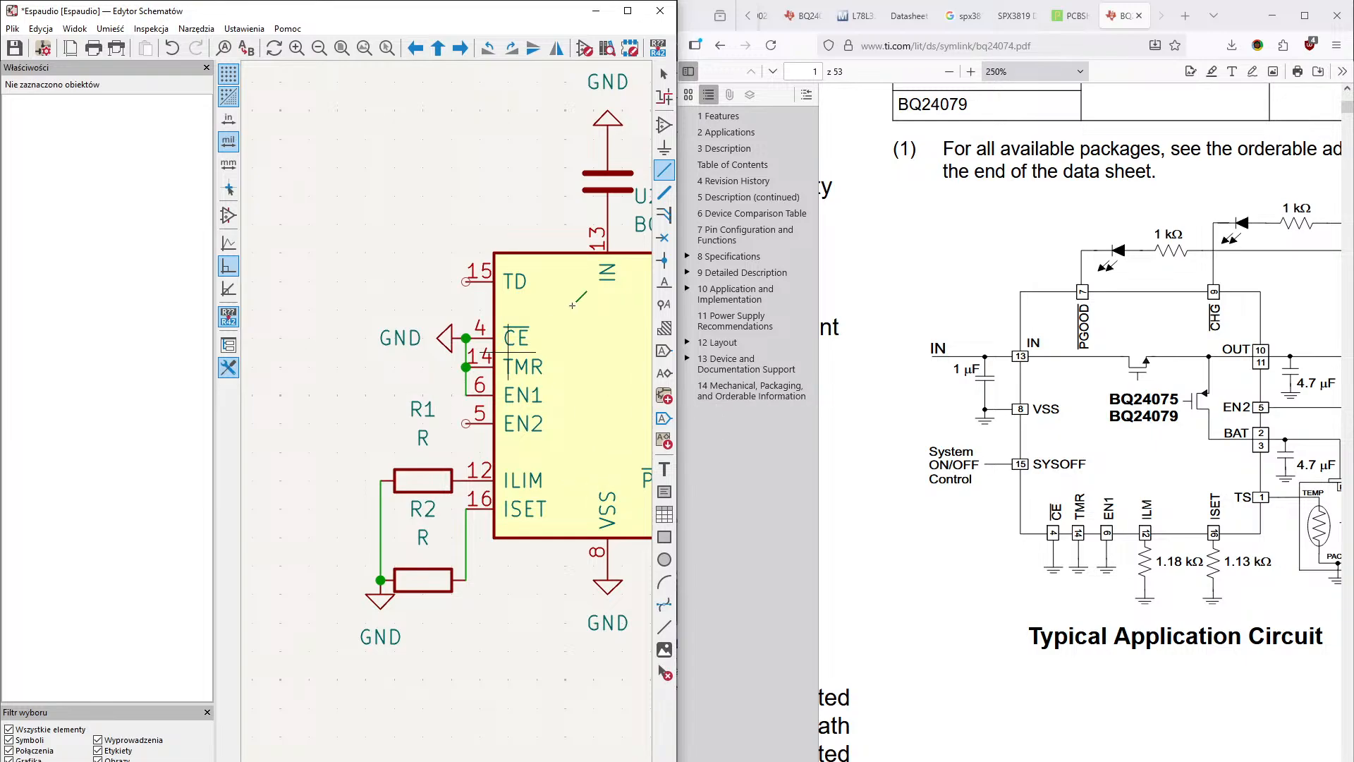
{"action": "left_click", "coordinate": [664, 74]}
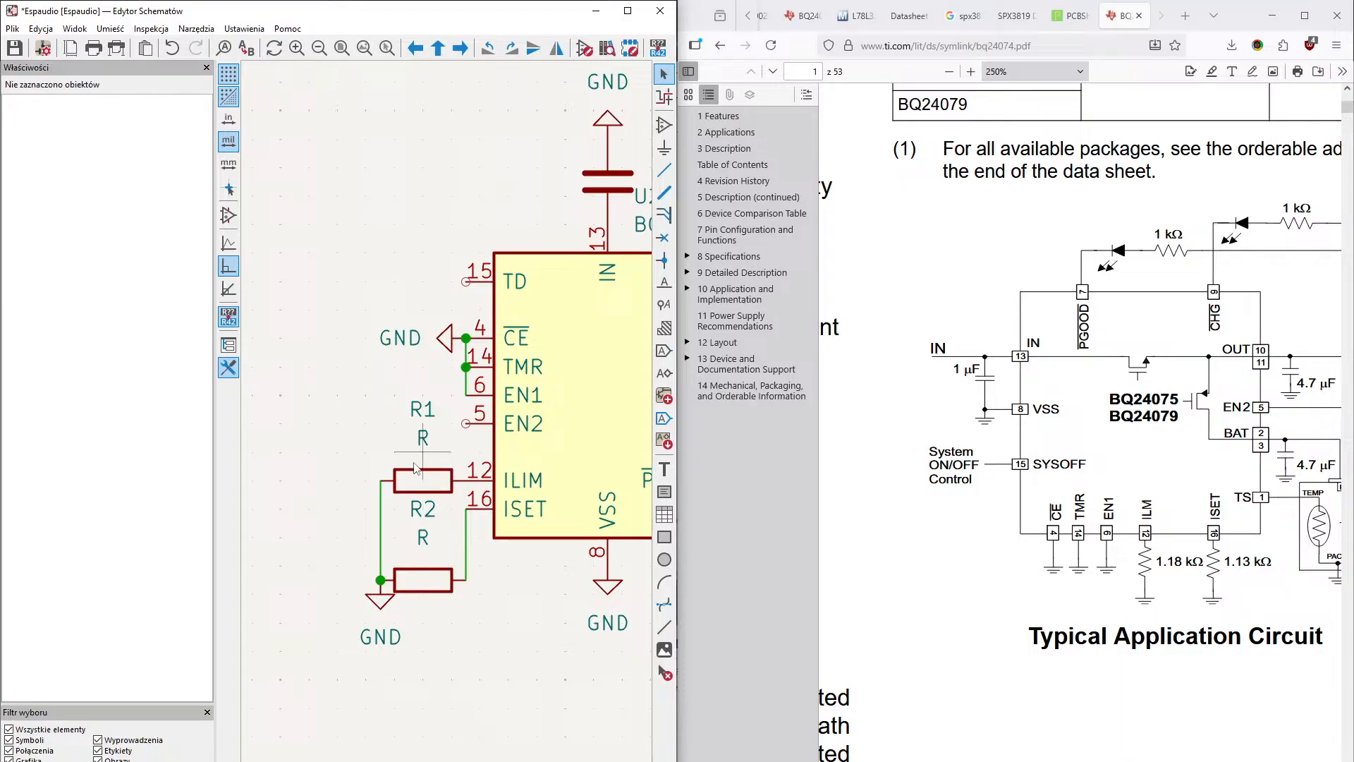
{"action": "double_click", "coordinate": [422, 409]}
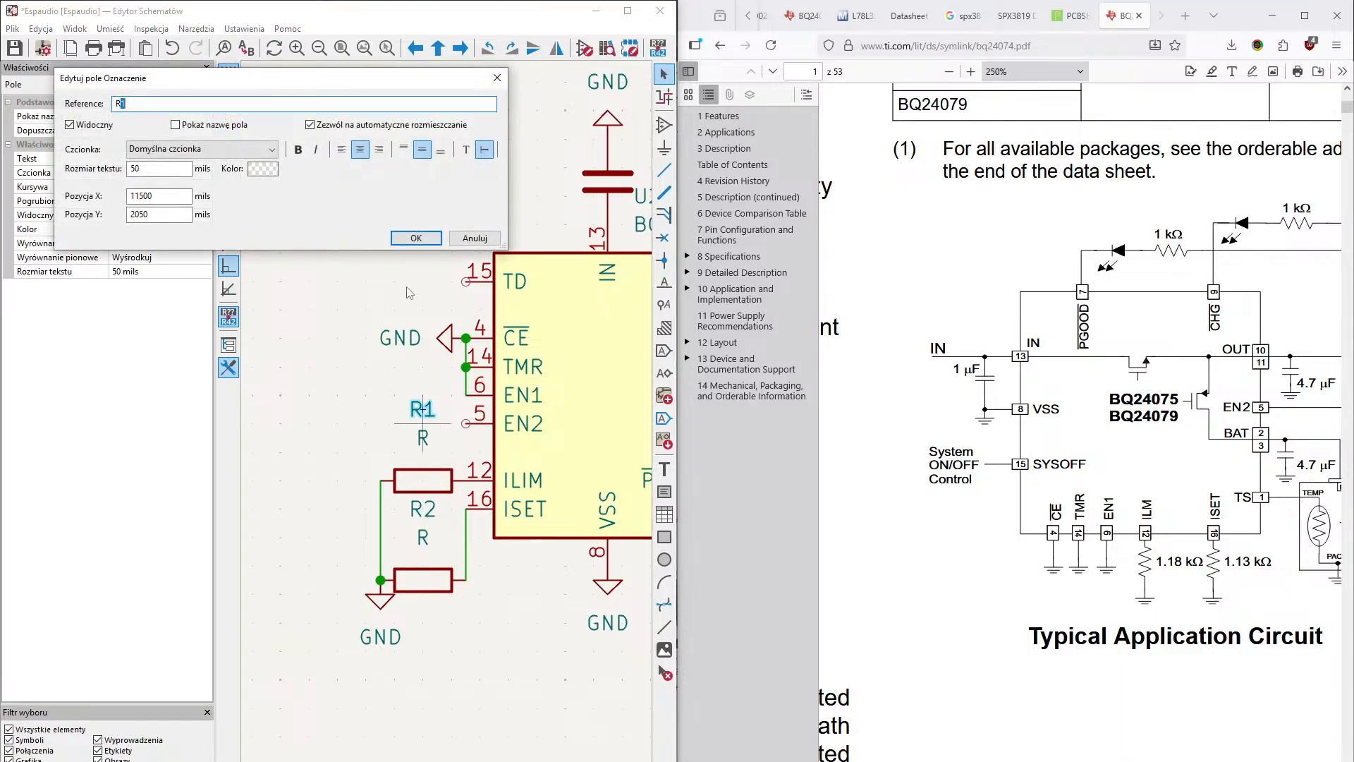
{"action": "left_click", "coordinate": [416, 239]}
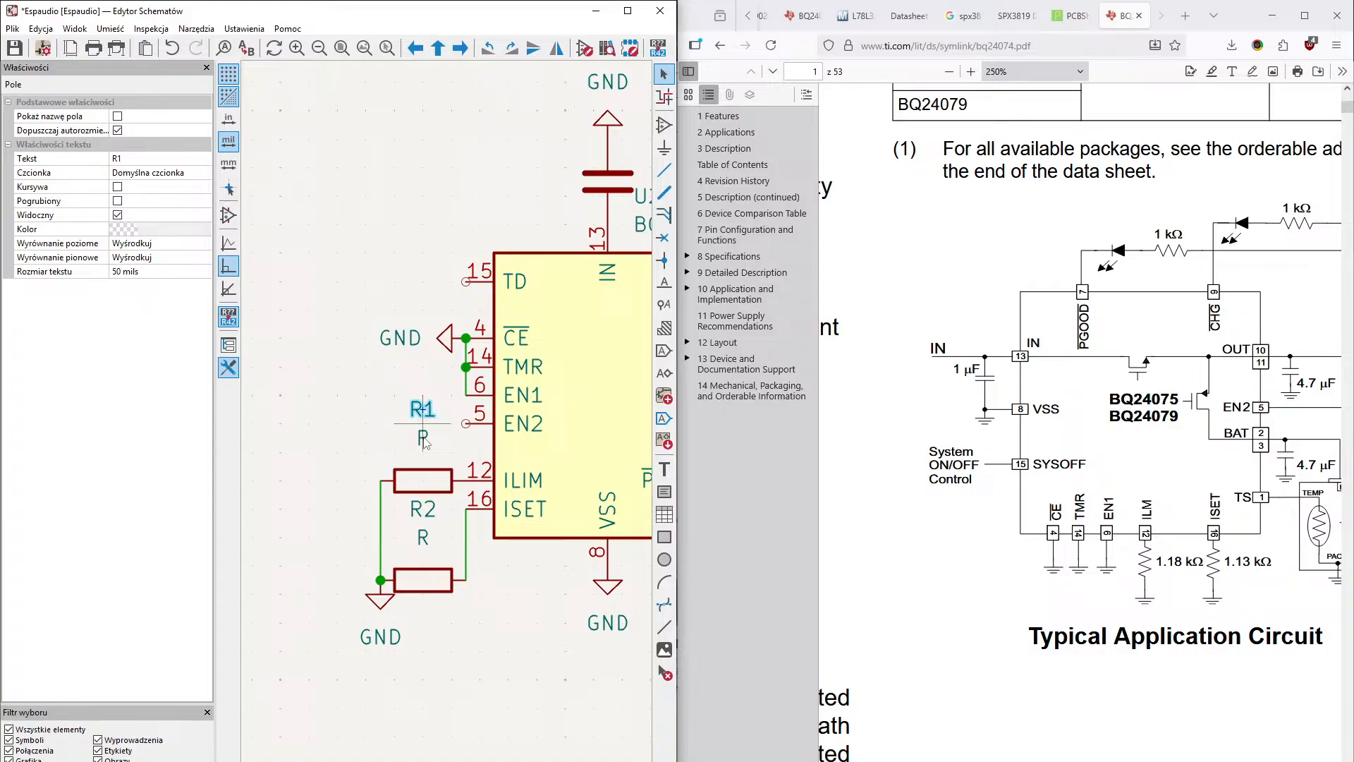
{"action": "double_click", "coordinate": [423, 438]}
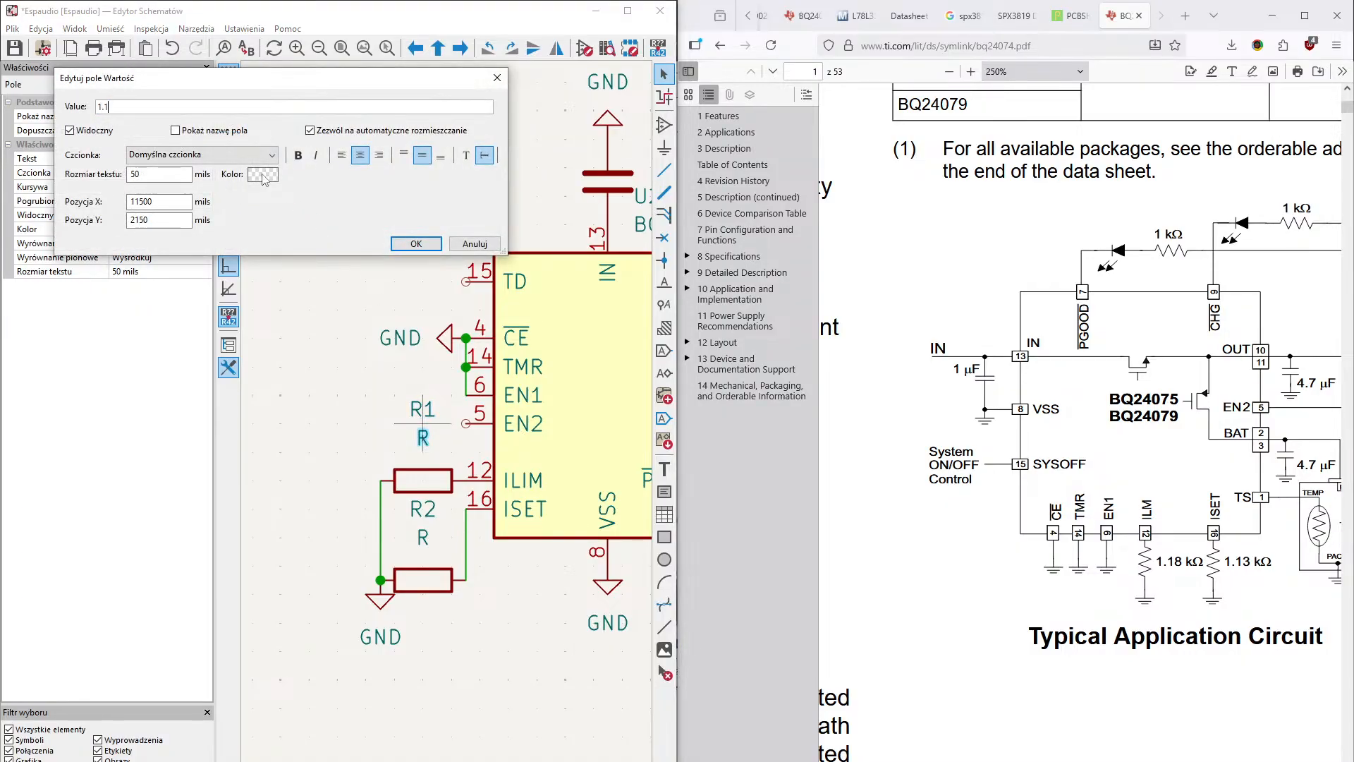
{"action": "key", "text": "Return"}
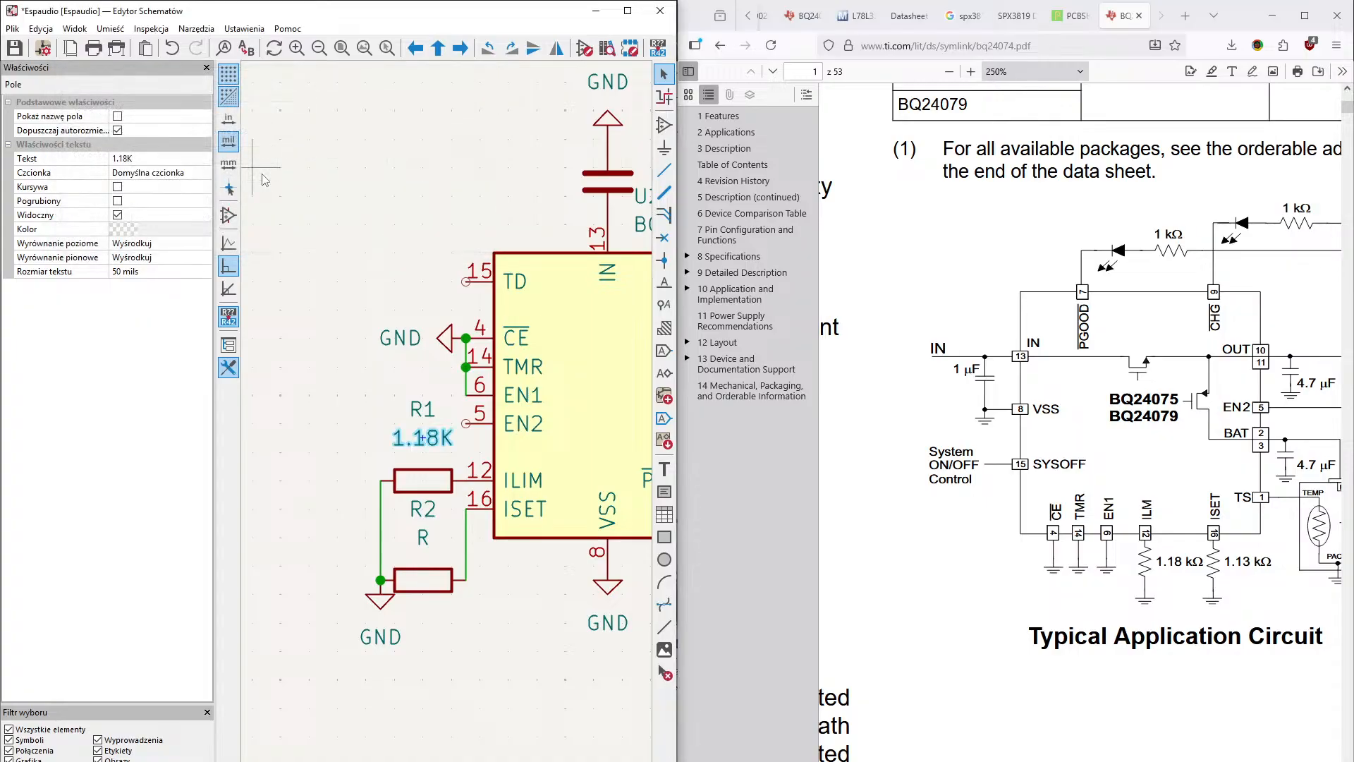
- Set the value of resistor R2 on the charger's ISET pin to 1.13K
{"action": "double_click", "coordinate": [423, 537]}
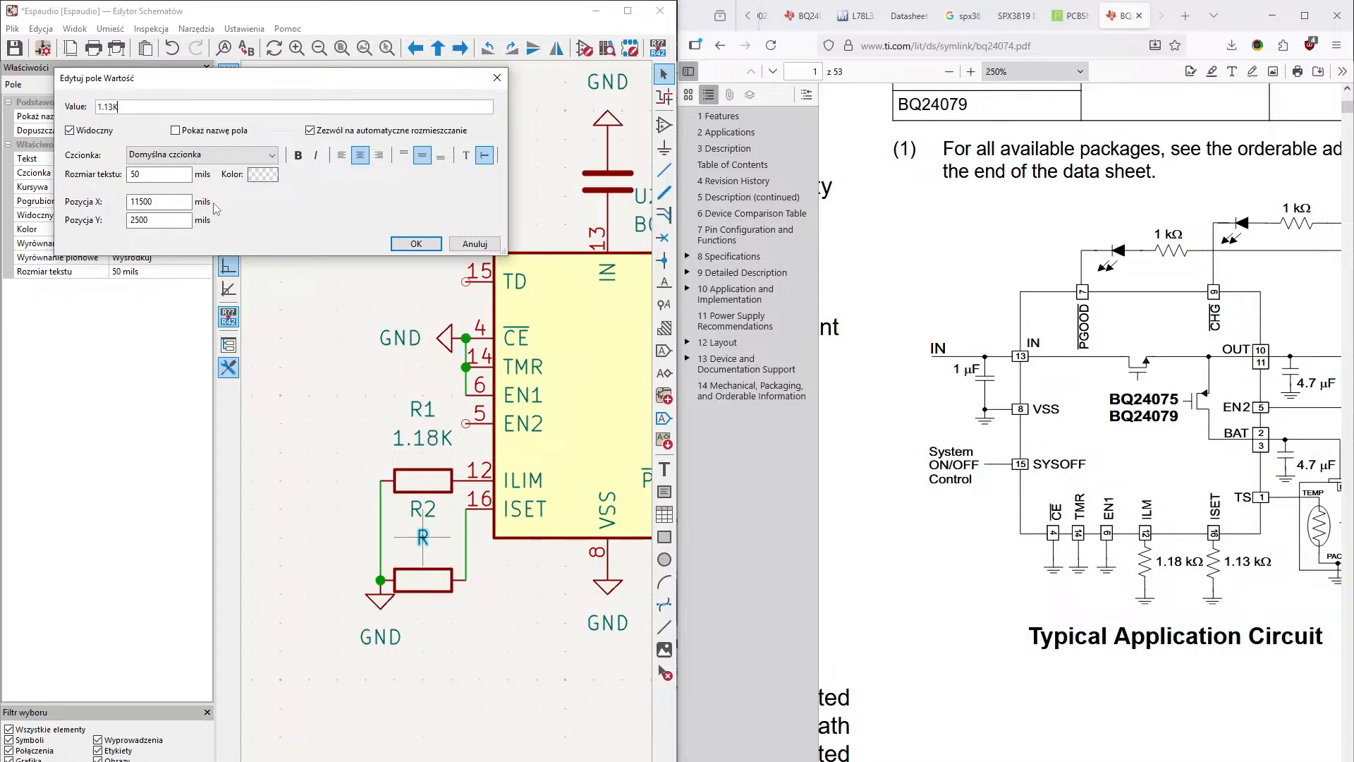
{"action": "type", "text": "1.13K"}
{"action": "key", "text": "Return"}
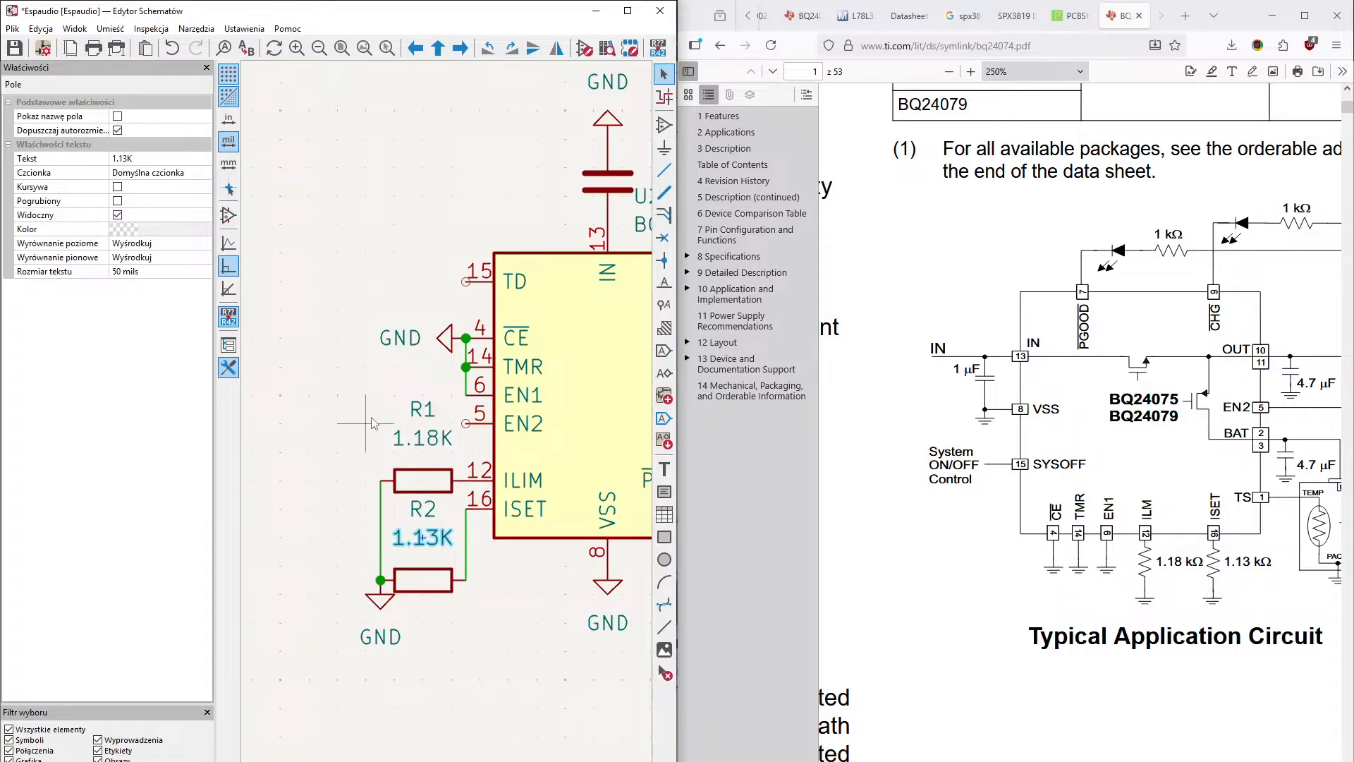
- Compare the charger's unconnected pins with the OUT, EN2, BAT and TS connections in the datasheet's typical application circuit
{"action": "middle_click_drag", "start_coordinate": [526, 571], "coordinate": [416, 643]}
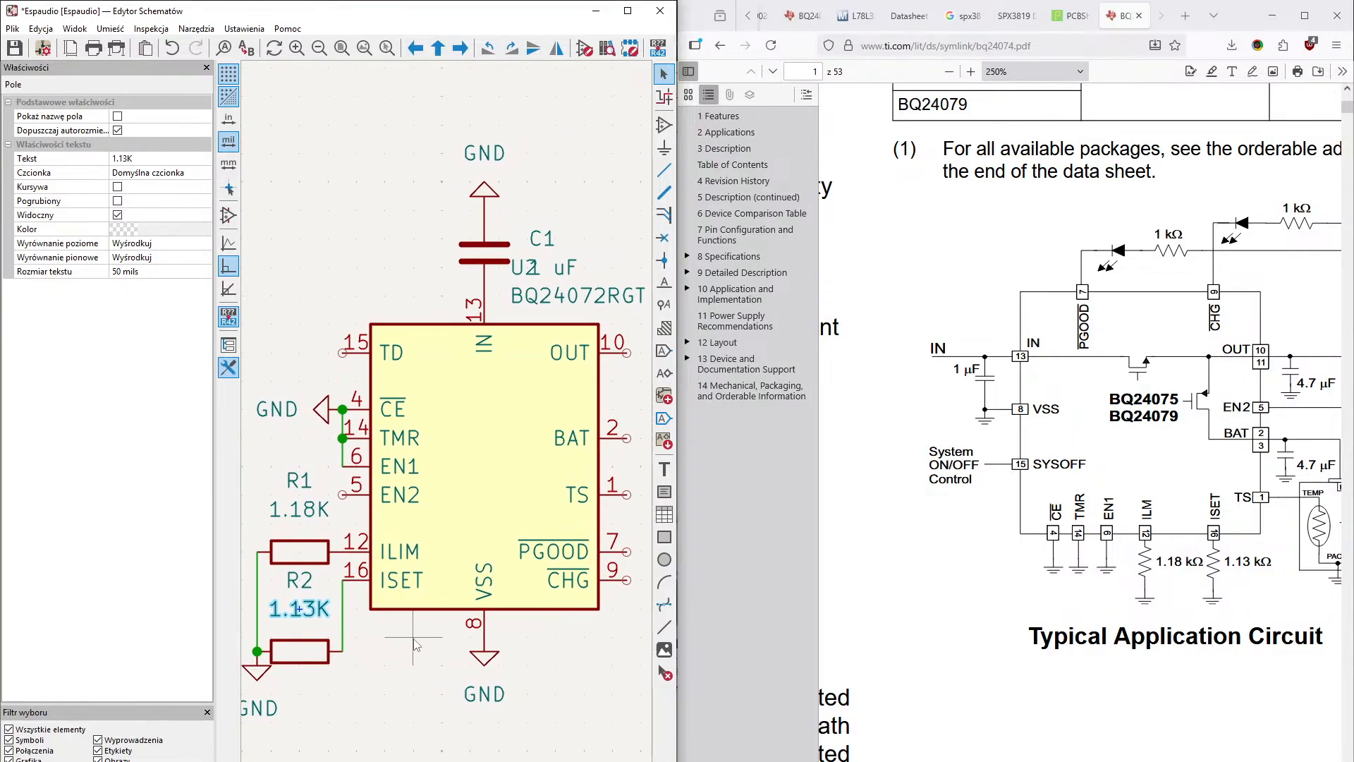
{"action": "middle_click_drag", "start_coordinate": [596, 627], "coordinate": [548, 565]}
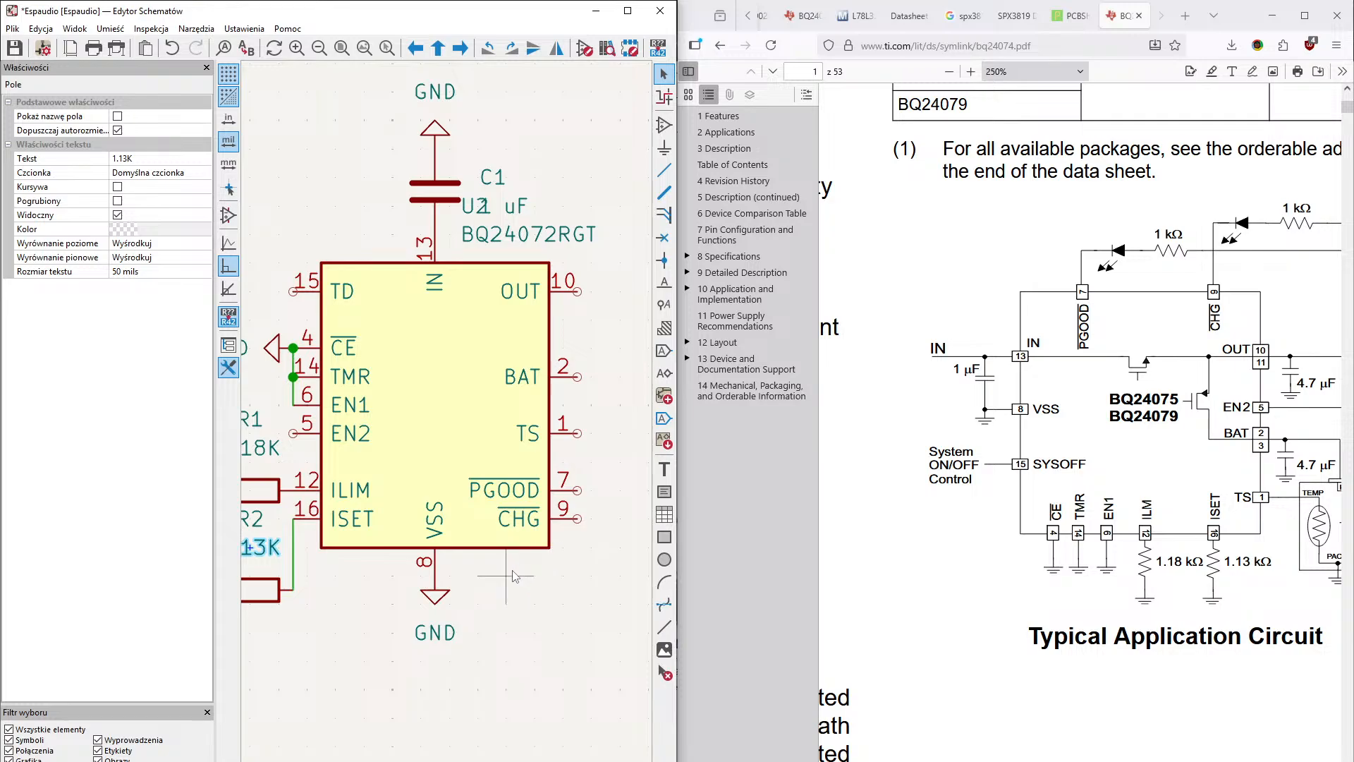
{"action": "middle_click_drag", "start_coordinate": [372, 626], "coordinate": [425, 684]}
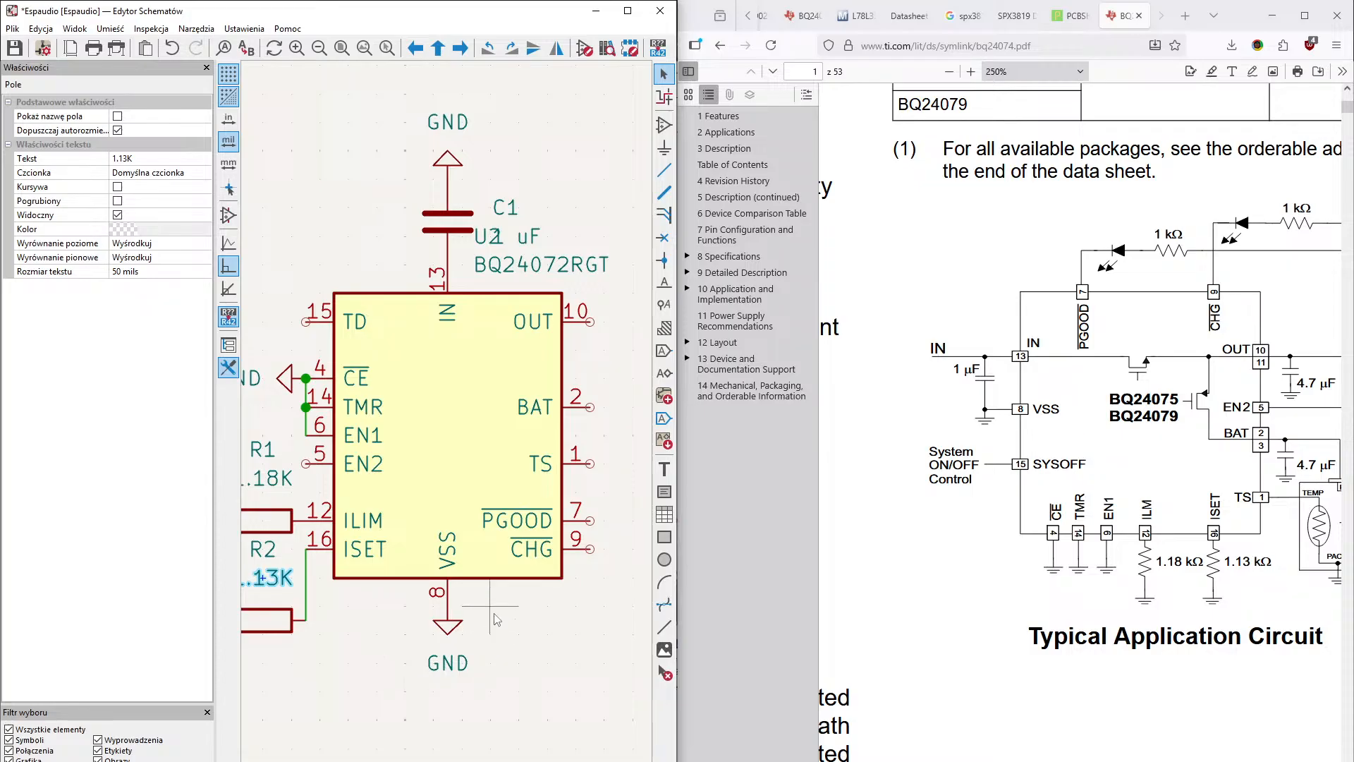
{"action": "middle_click_drag", "start_coordinate": [488, 611], "coordinate": [434, 621]}
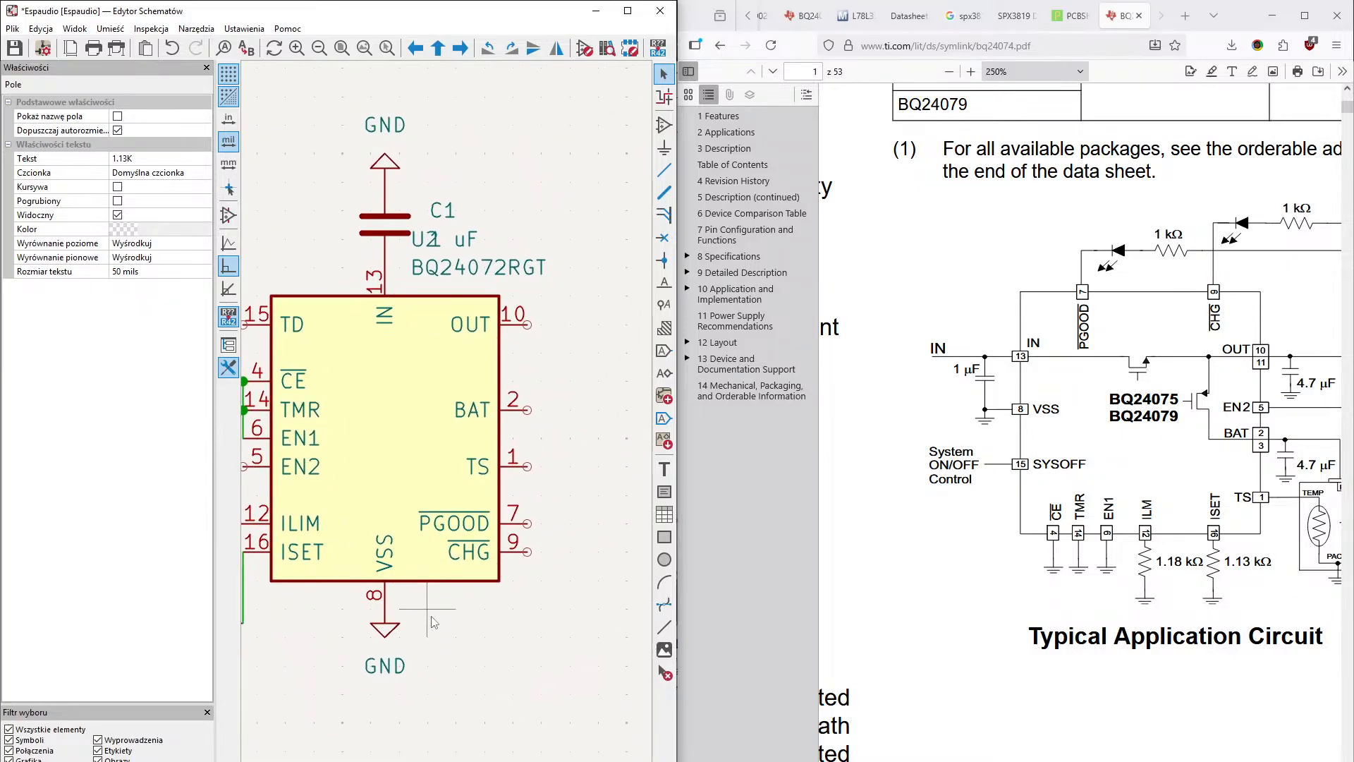
{"action": "middle_click_drag", "start_coordinate": [482, 549], "coordinate": [541, 576]}
{"action": "middle_click_drag", "start_coordinate": [369, 474], "coordinate": [480, 516]}
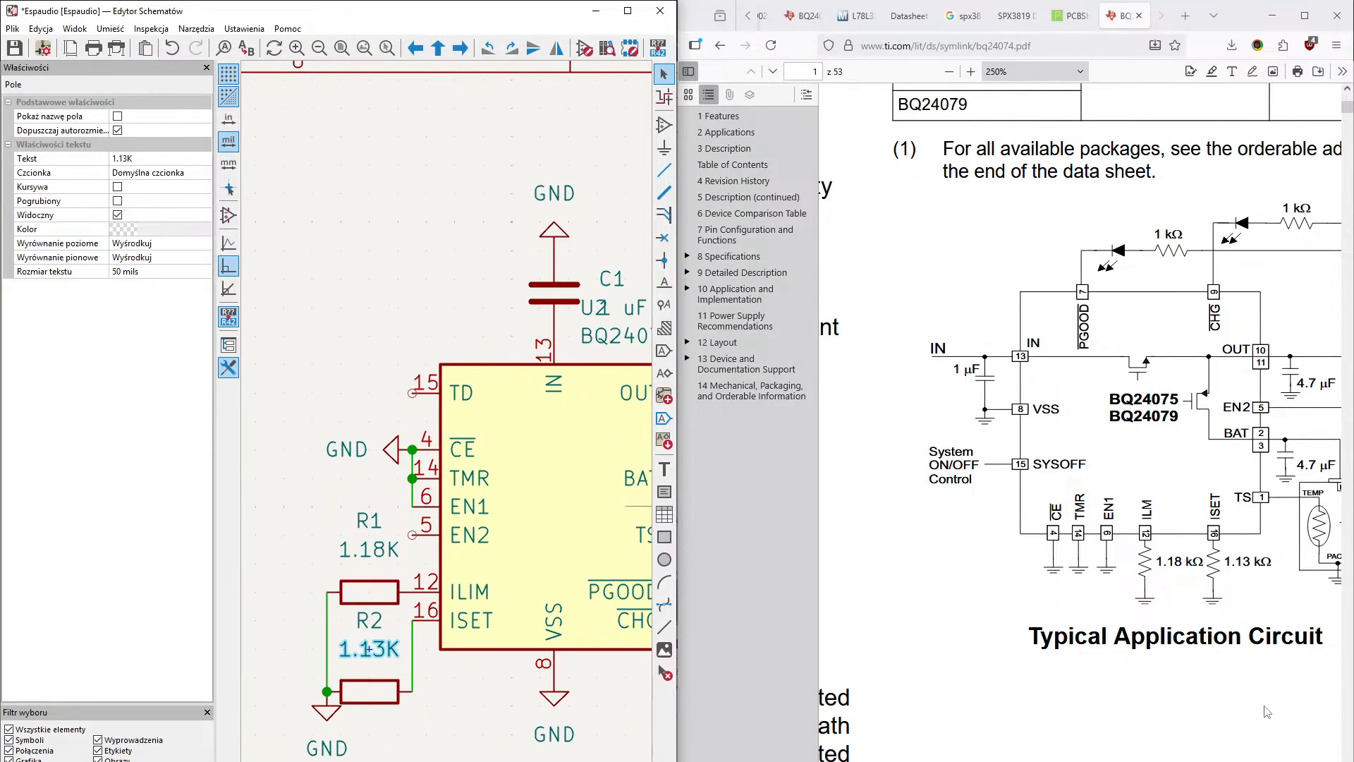
{"action": "left_click_drag", "start_coordinate": [1155, 760], "coordinate": [1241, 760]}
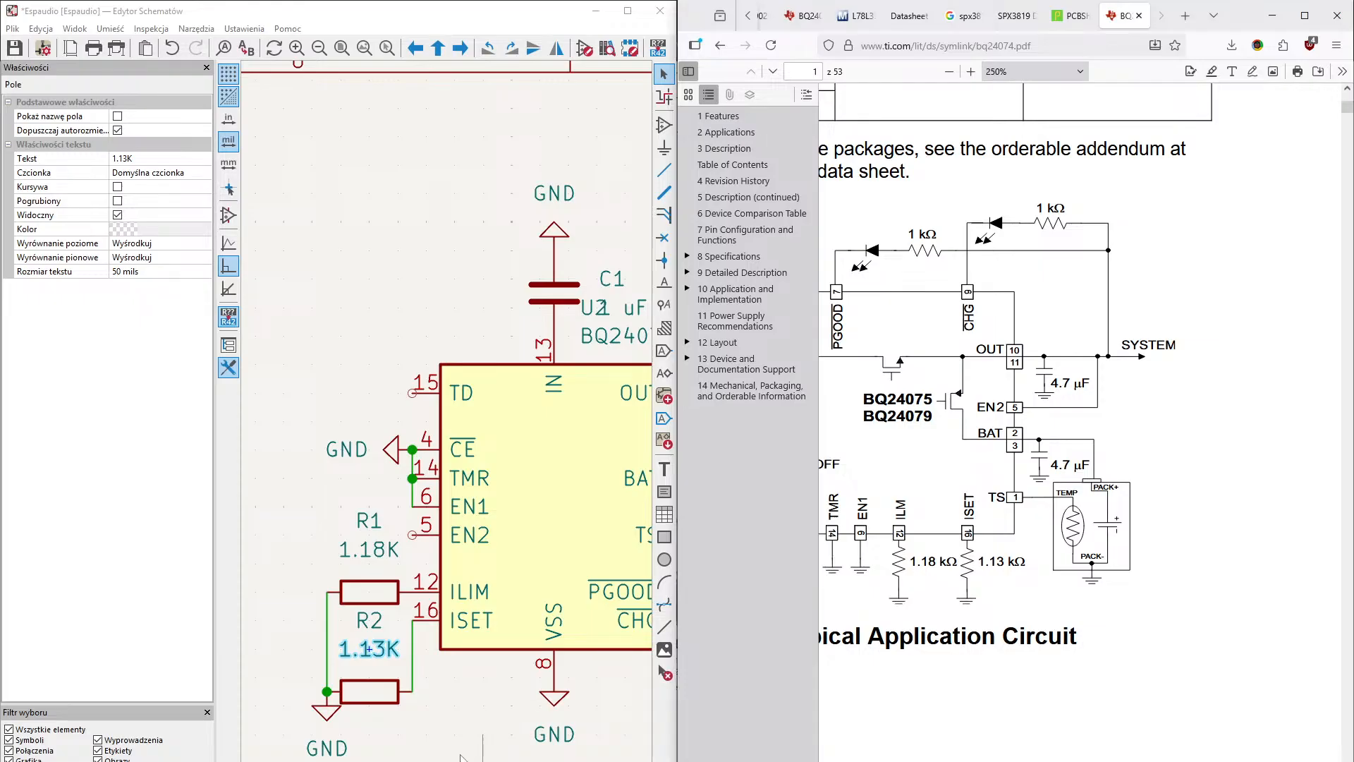
{"action": "middle_click_drag", "start_coordinate": [471, 687], "coordinate": [369, 690]}
{"action": "middle_click_drag", "start_coordinate": [515, 656], "coordinate": [437, 662]}
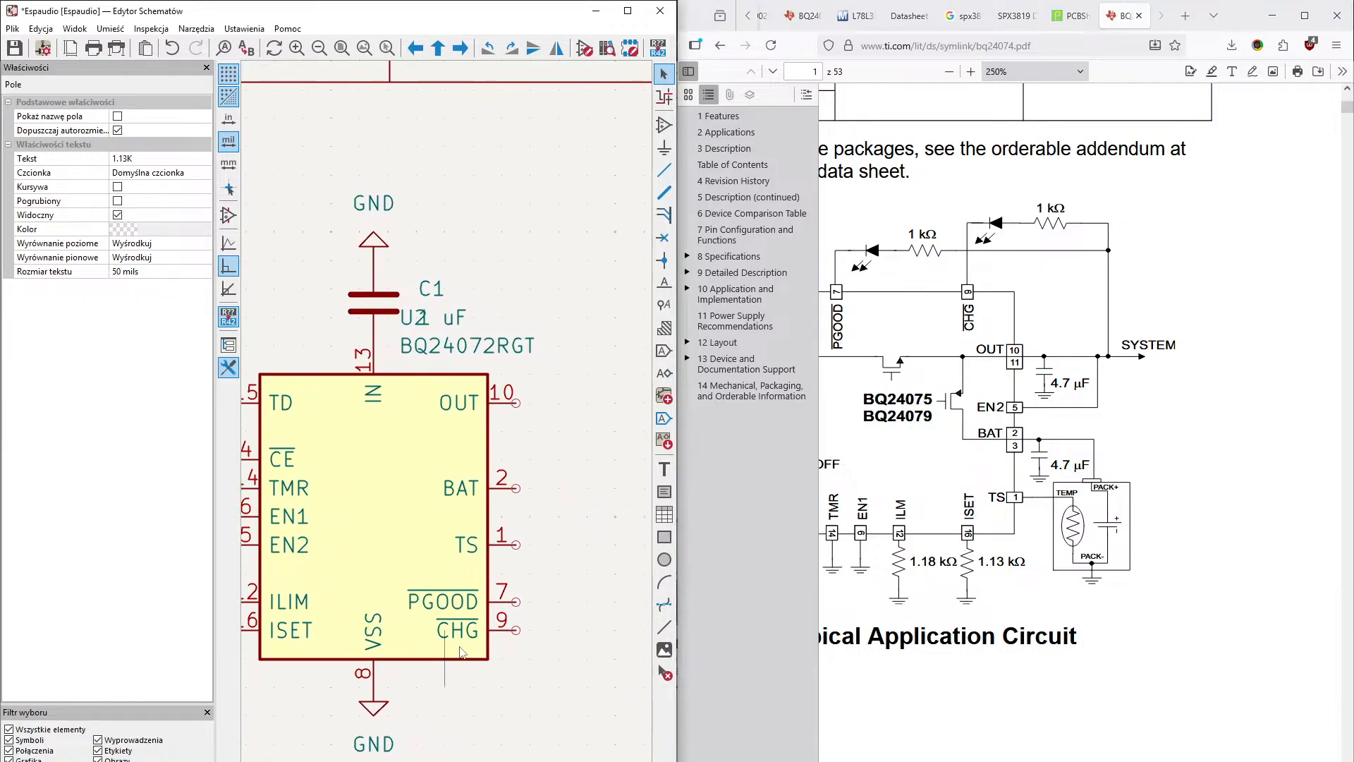
{"action": "middle_click_drag", "start_coordinate": [538, 565], "coordinate": [503, 583]}
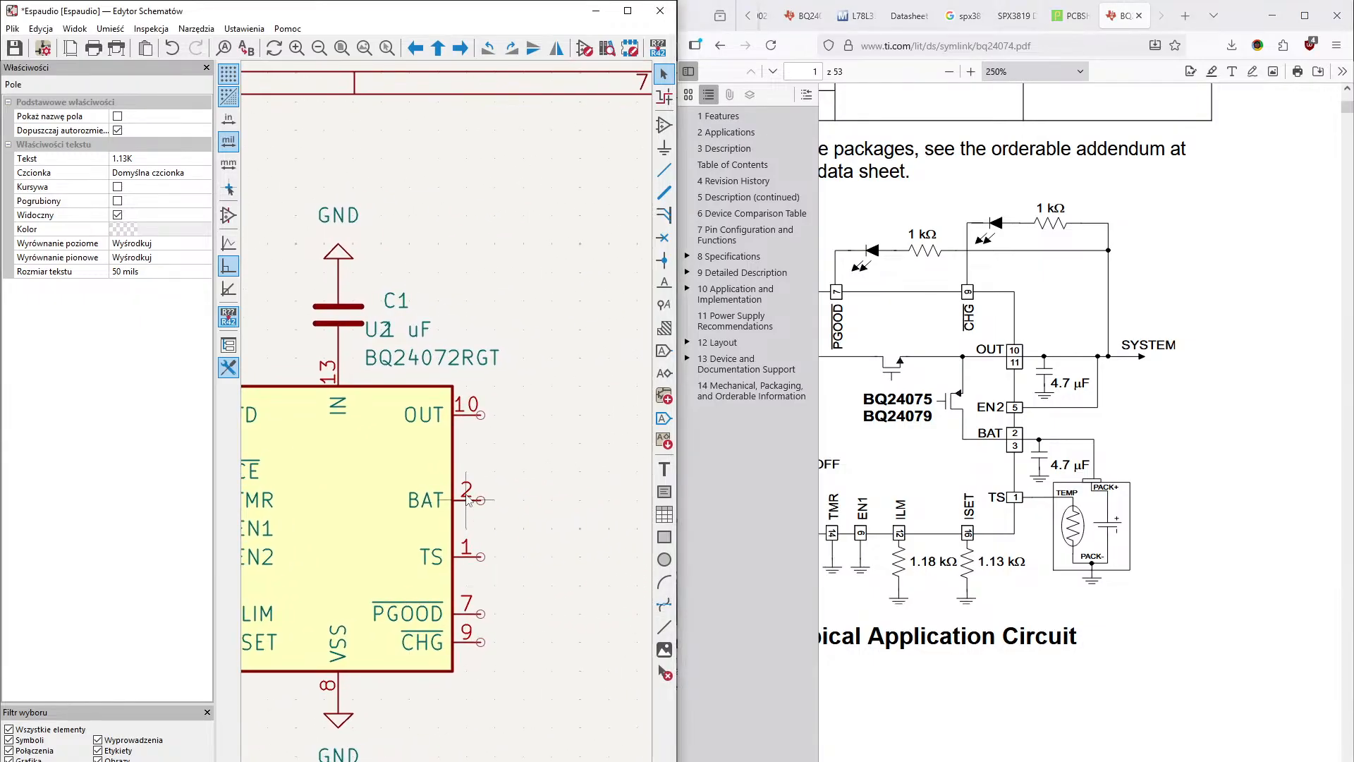
{"action": "middle_click_drag", "start_coordinate": [553, 529], "coordinate": [476, 514]}
{"action": "middle_click_drag", "start_coordinate": [488, 426], "coordinate": [470, 443]}
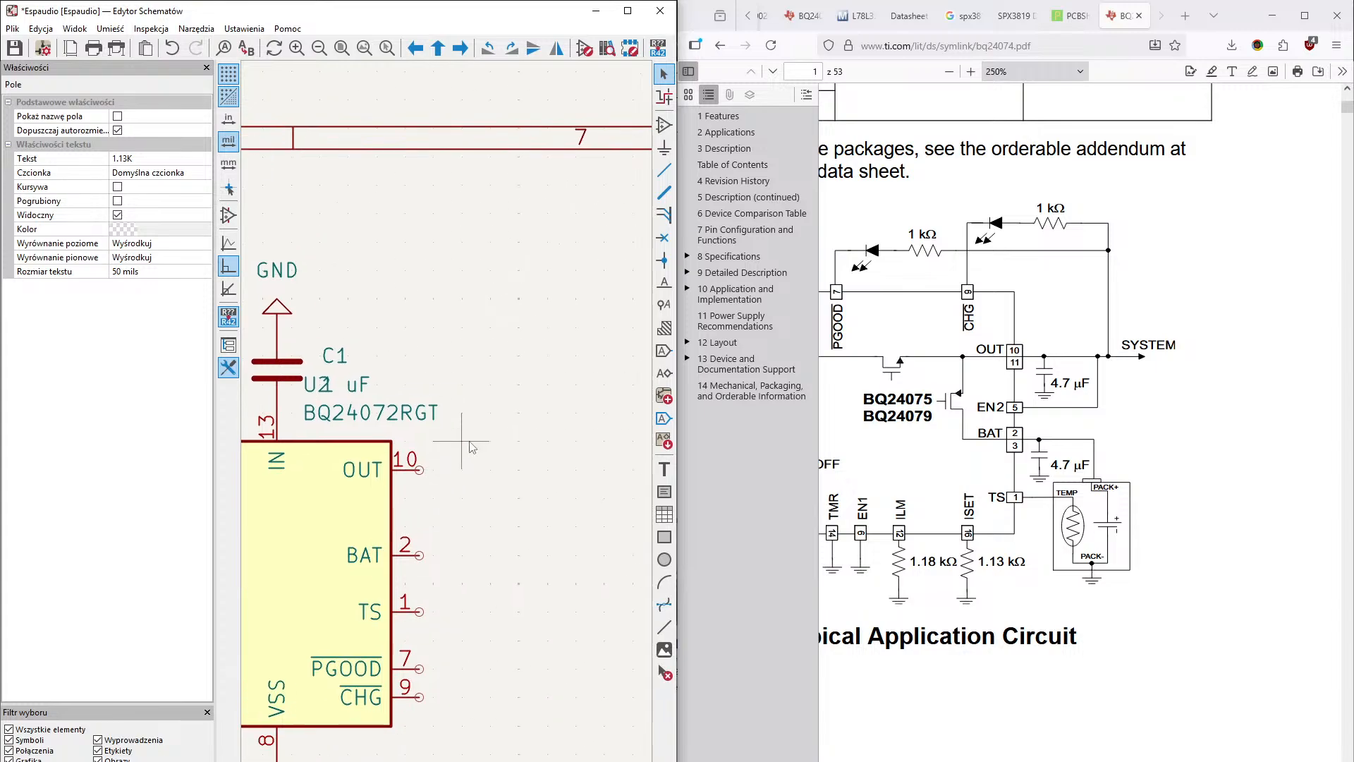
- Draw a long horizontal wire outward from the charger's OUT pin, ending it in free space
{"action": "middle_click_drag", "start_coordinate": [599, 324], "coordinate": [592, 253]}
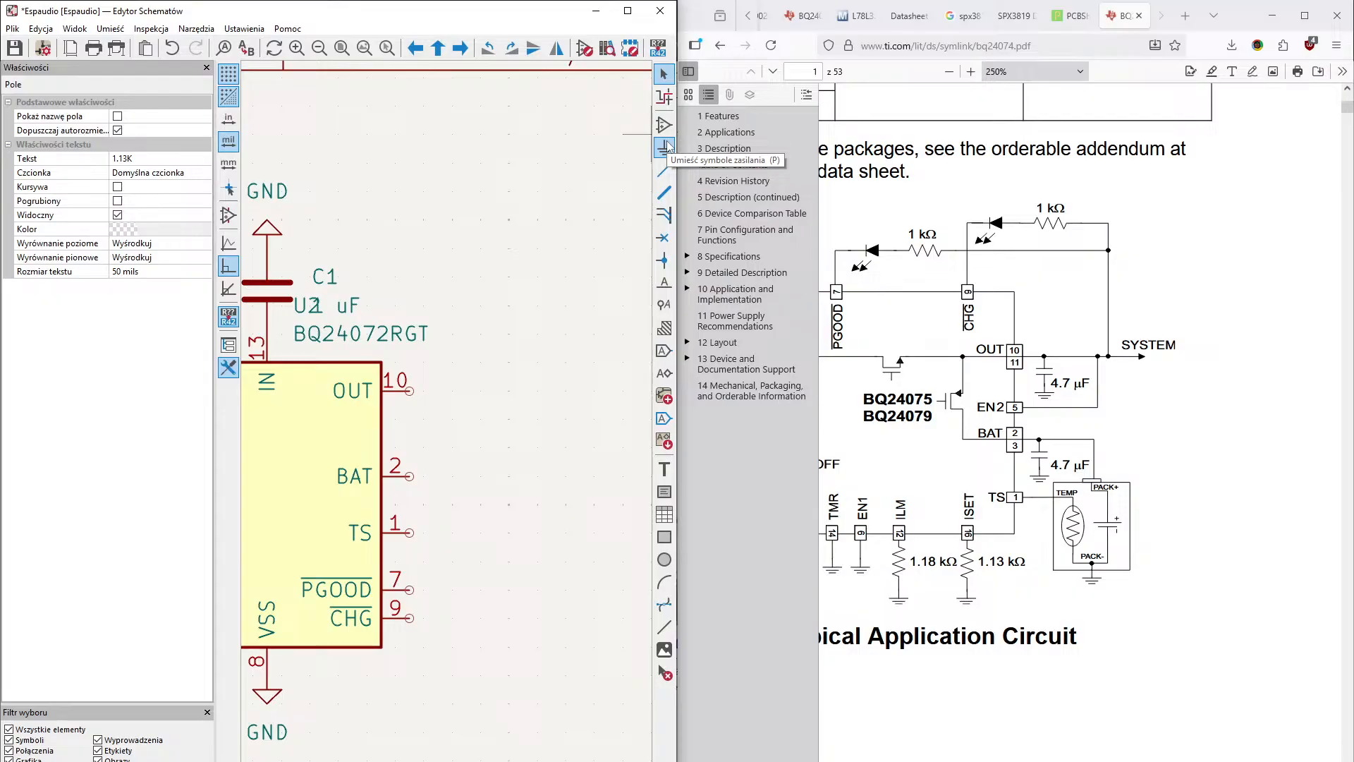
{"action": "middle_click_drag", "start_coordinate": [427, 337], "coordinate": [367, 337]}
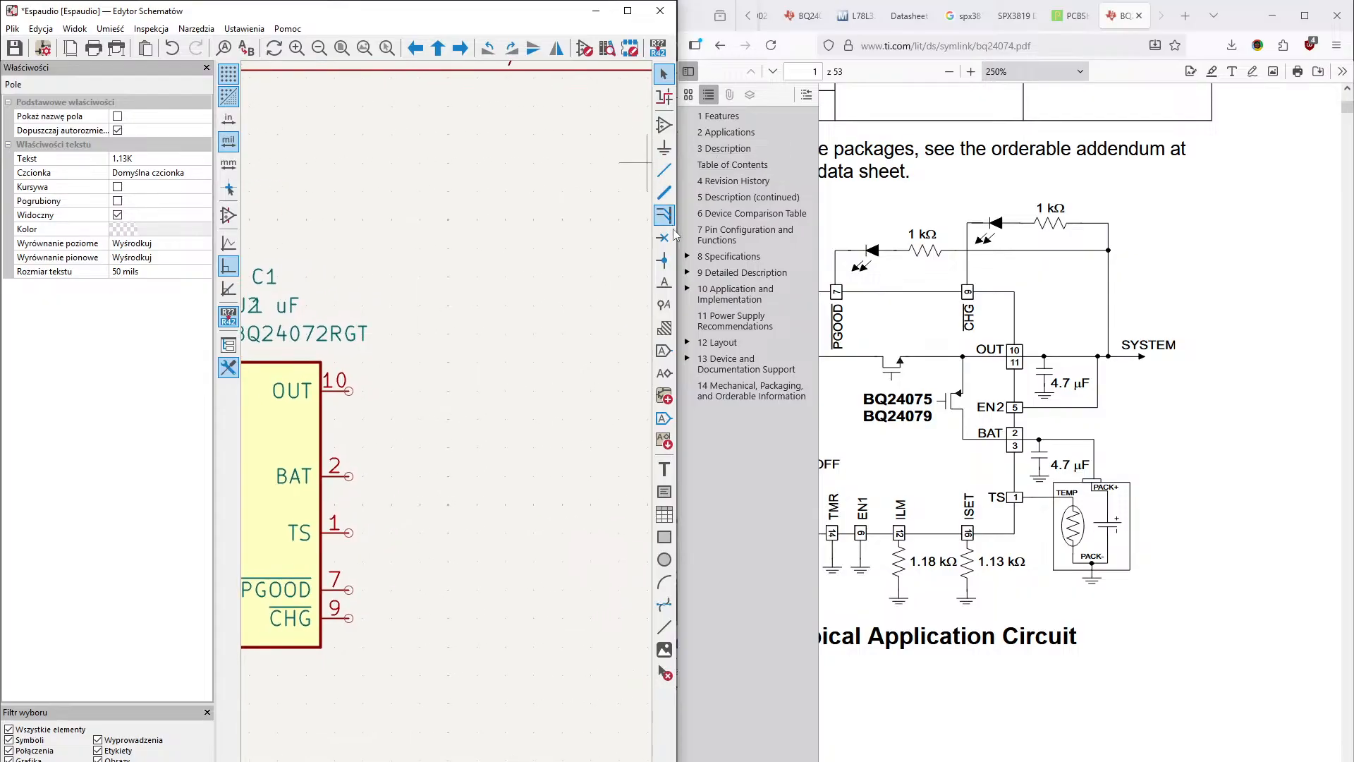
{"action": "left_click", "coordinate": [664, 170]}
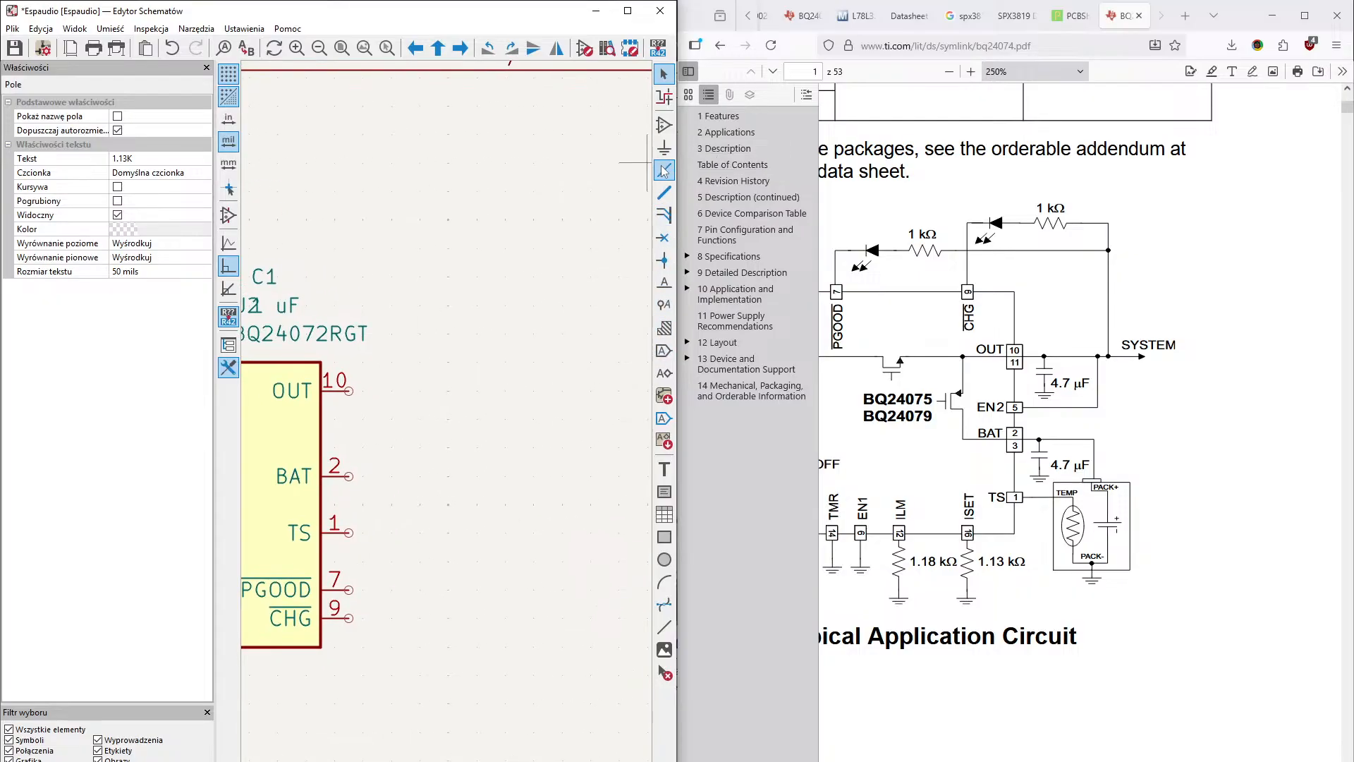
{"action": "left_click", "coordinate": [350, 392]}
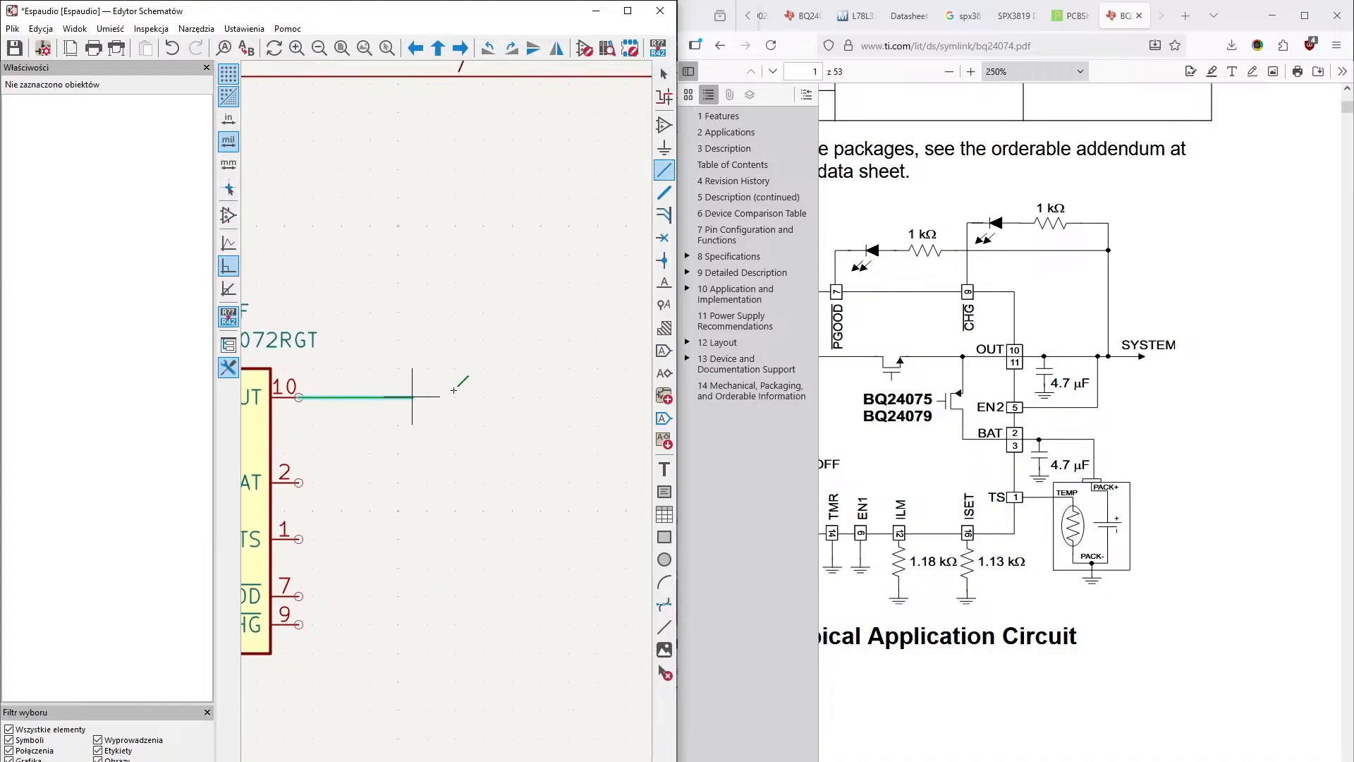
{"action": "middle_click_drag", "start_coordinate": [627, 397], "coordinate": [494, 416]}
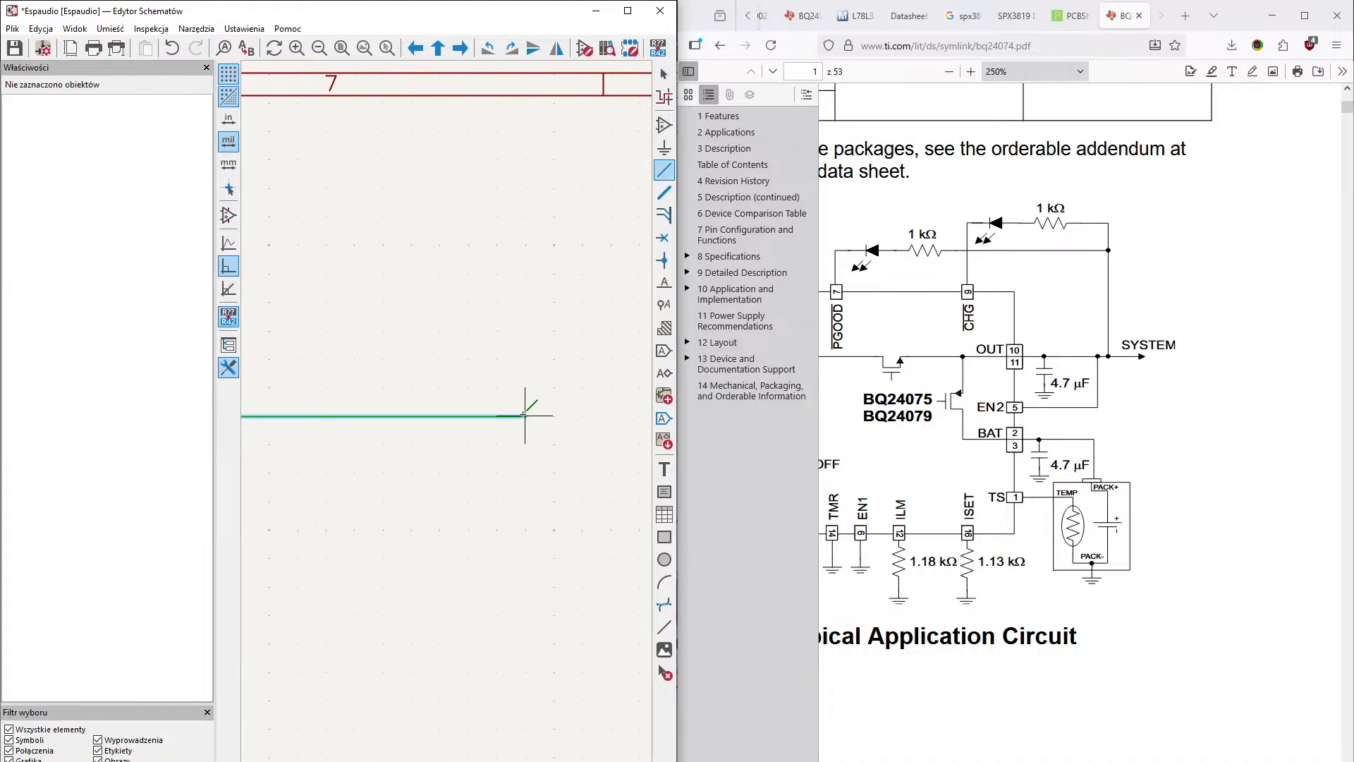
{"action": "middle_click_drag", "start_coordinate": [456, 471], "coordinate": [528, 409]}
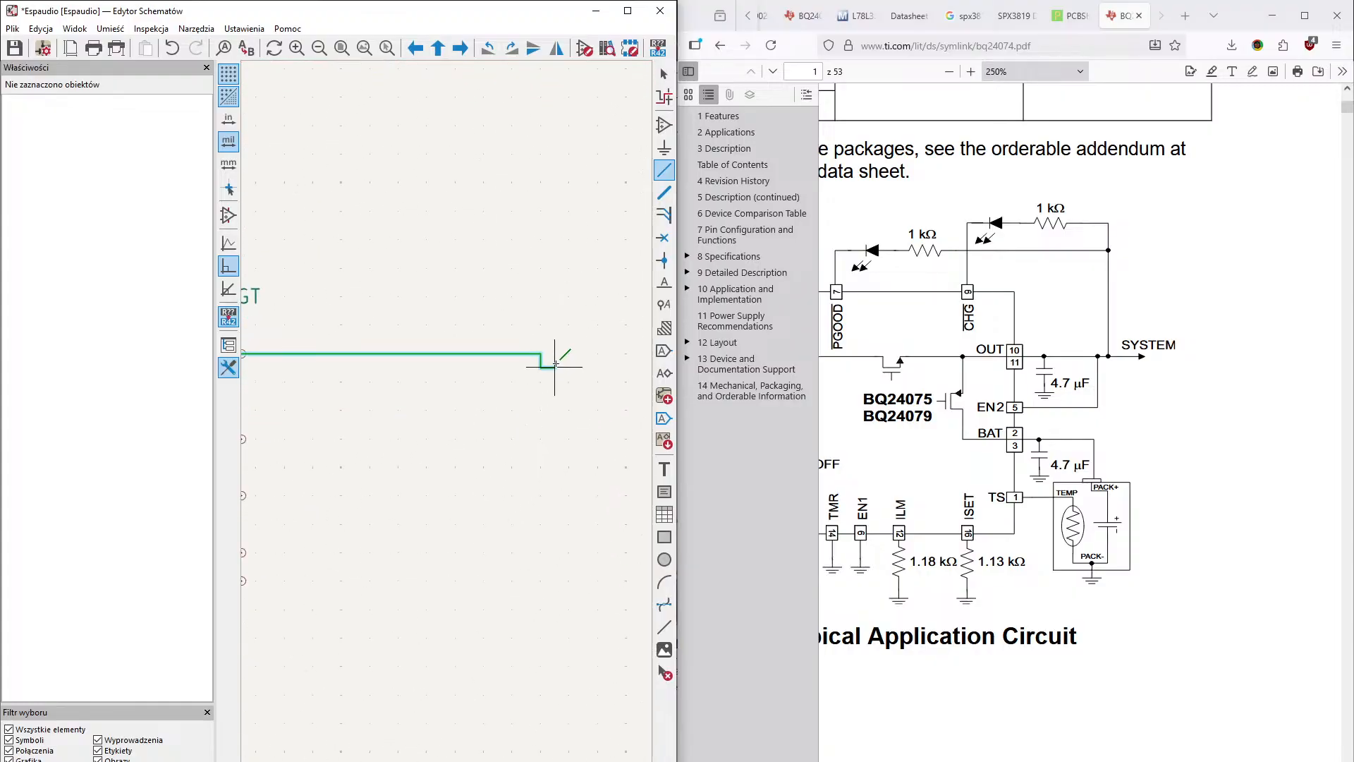
{"action": "double_click", "coordinate": [539, 353]}
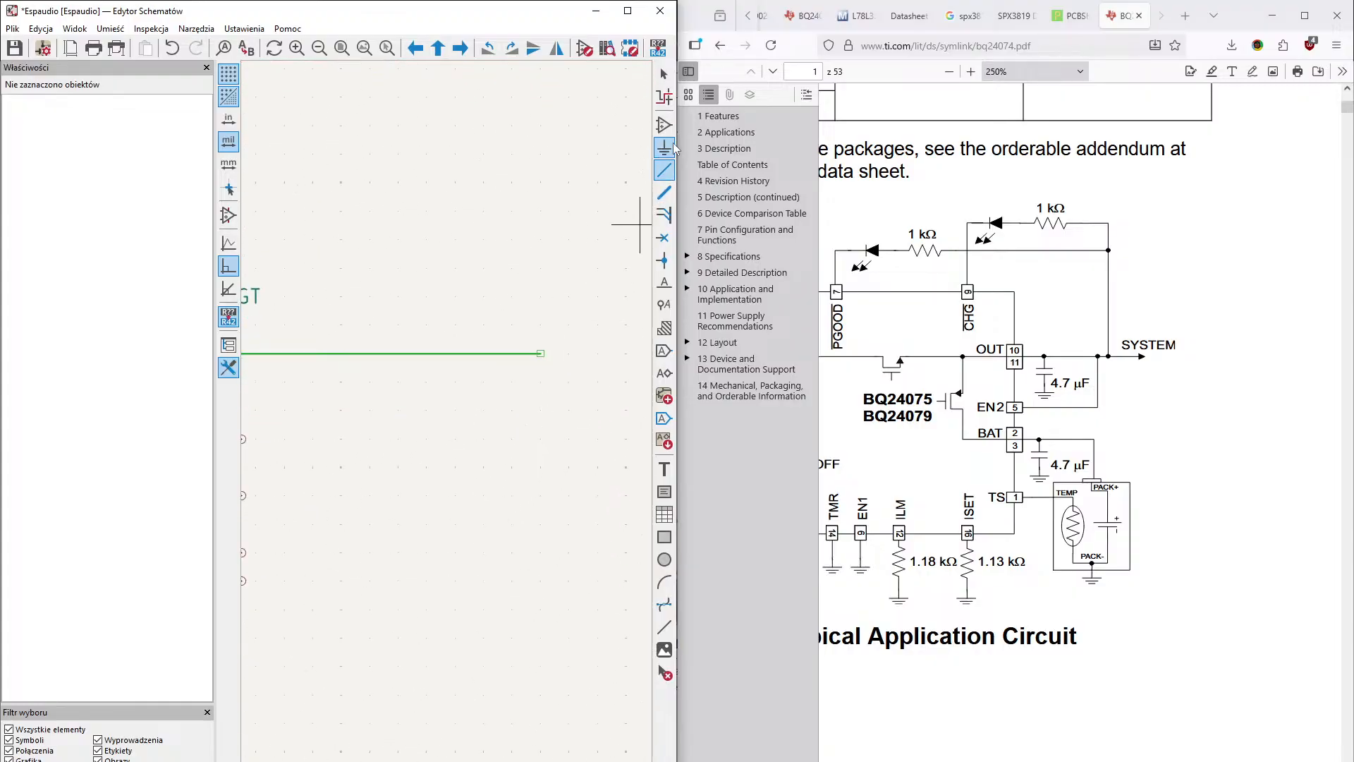
- Place a +3.3V power symbol on the free end of the OUT wire
{"action": "type", "text": "p"}
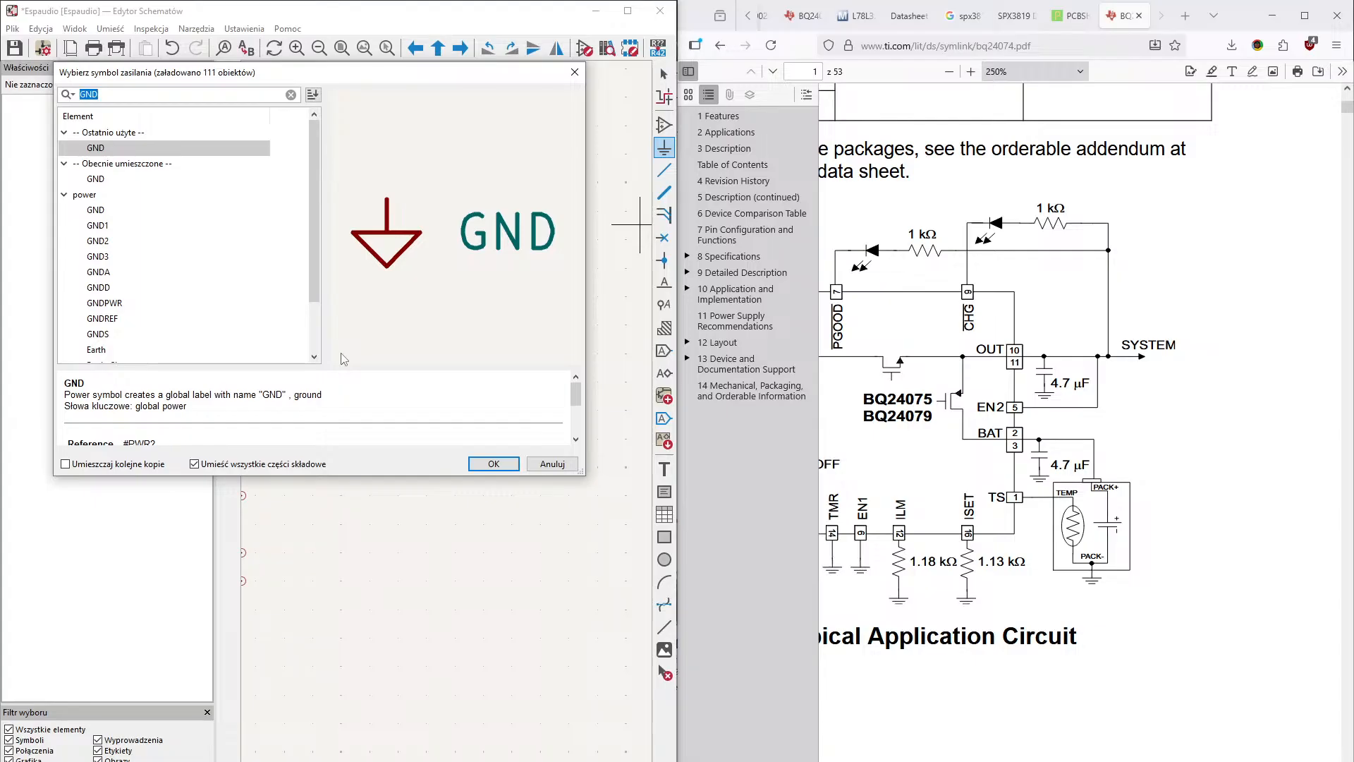
{"action": "type", "text": "#"}
{"action": "key", "text": "BackSpace"}
{"action": "type", "text": "3"}
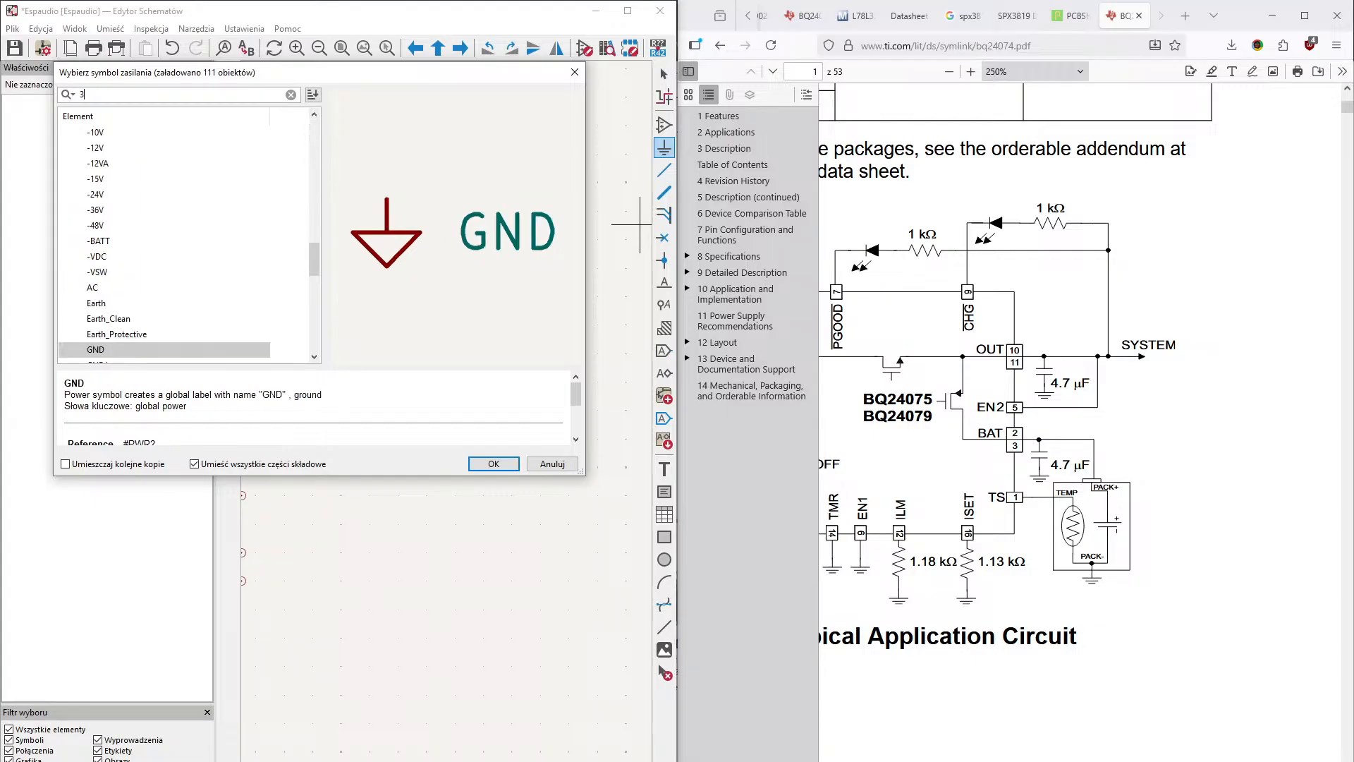
{"action": "type", "text": "P3"}
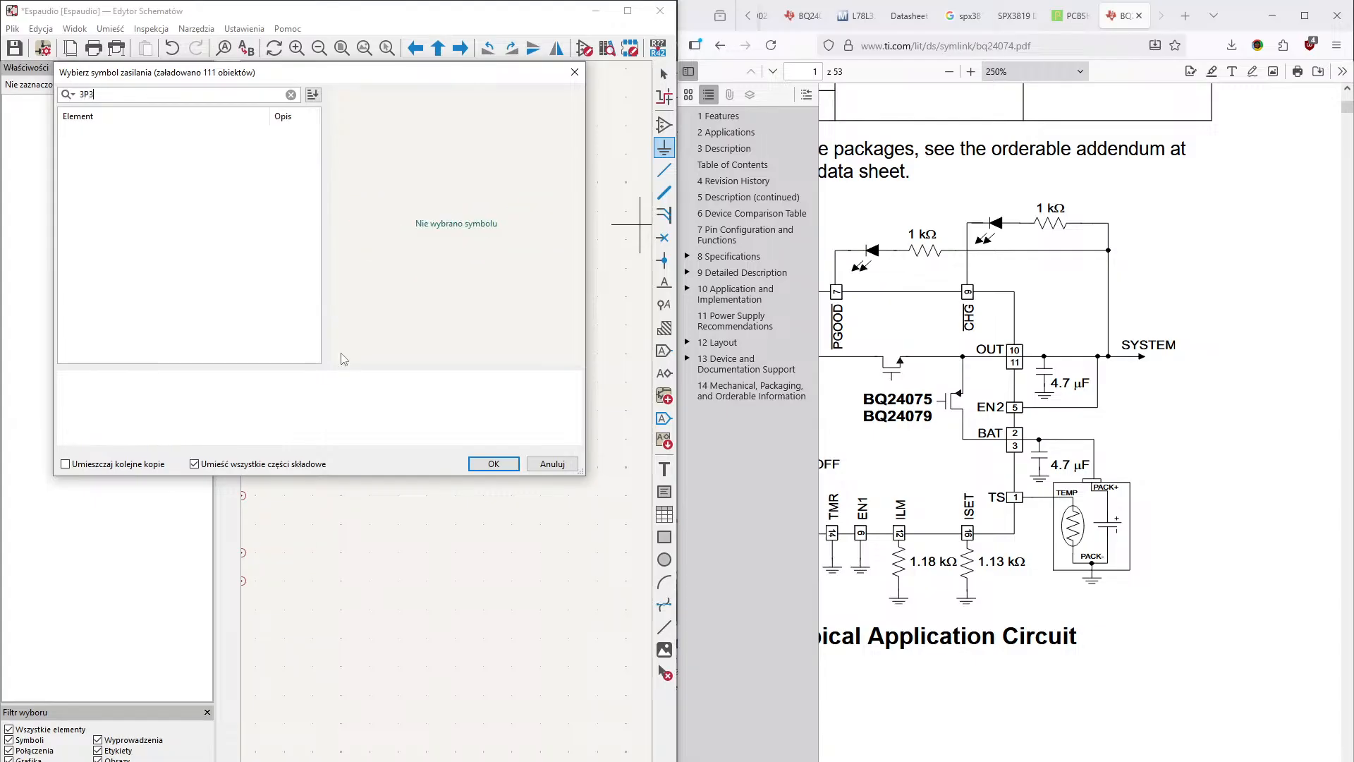
{"action": "key", "text": "BackSpace"}
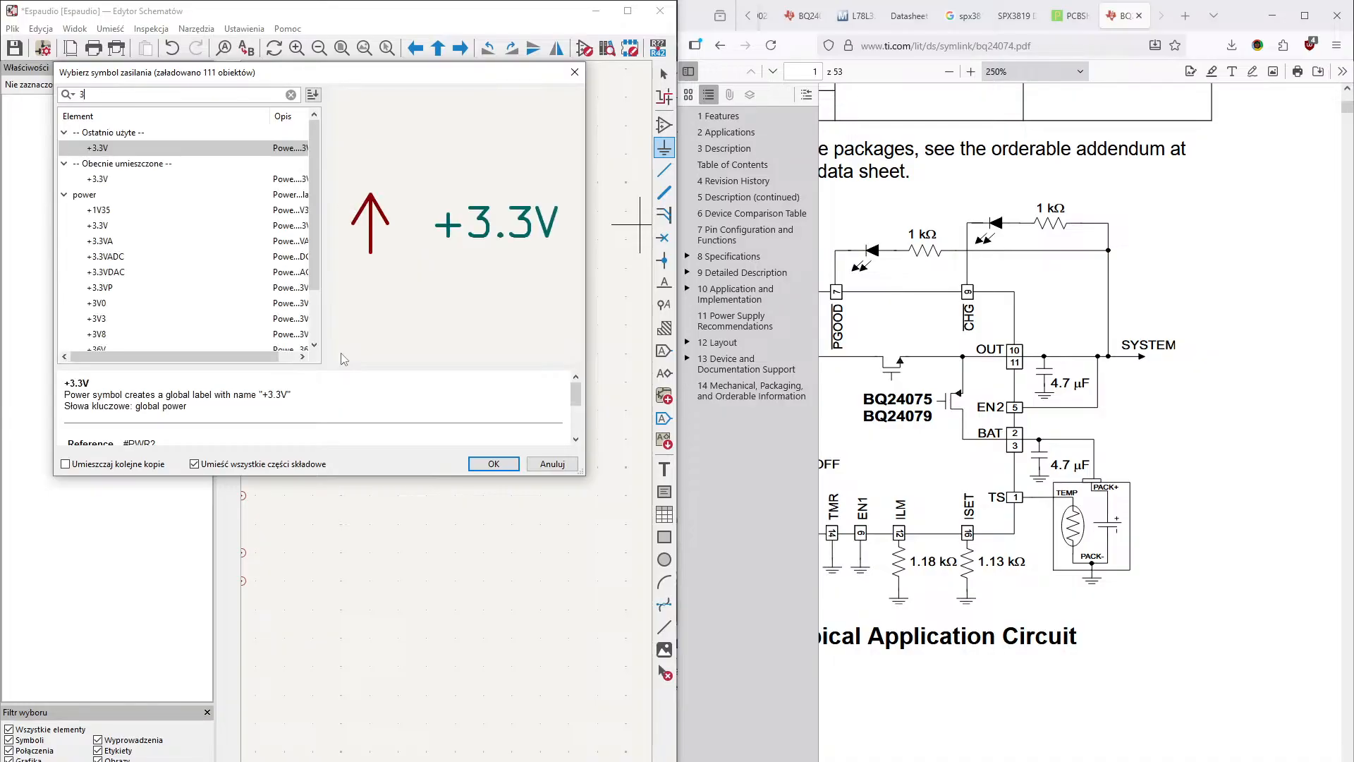
{"action": "key", "text": "Return"}
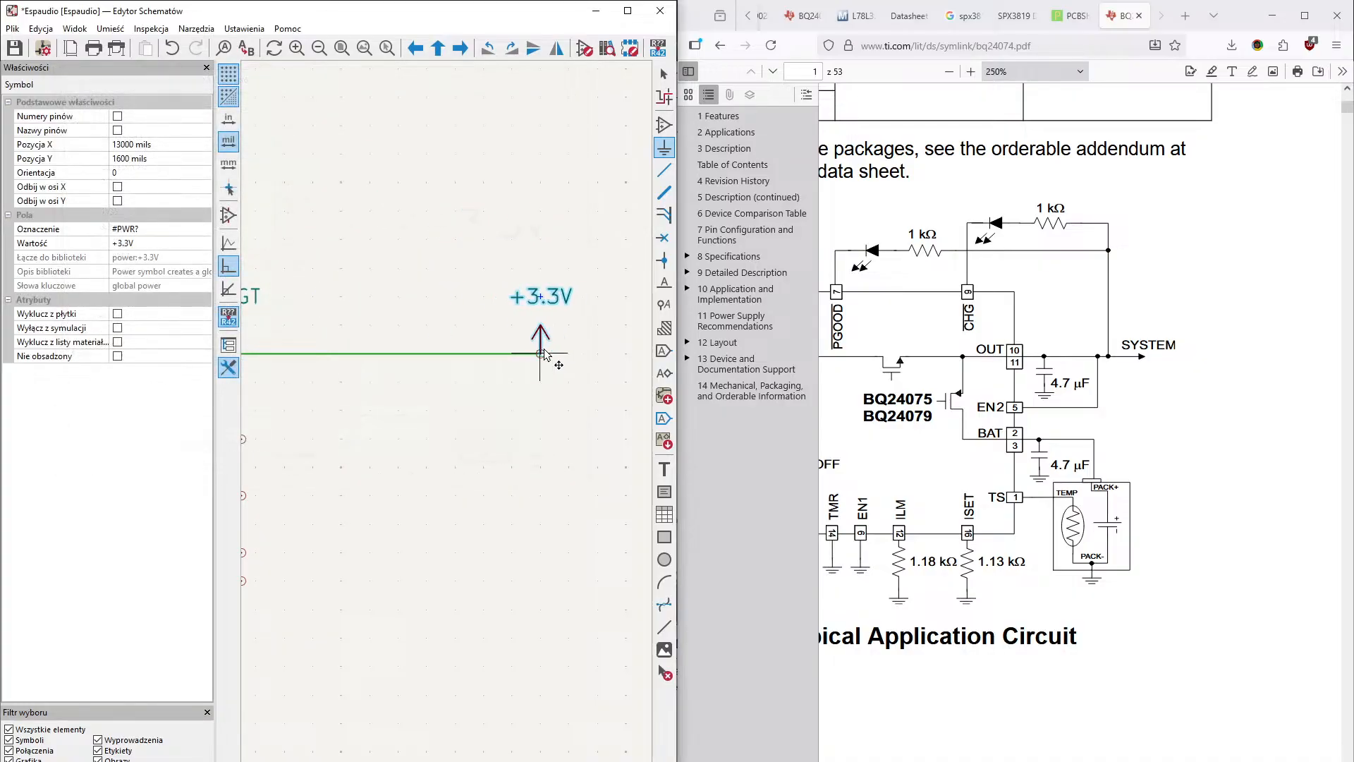
{"action": "left_click", "coordinate": [540, 352]}
- Search the component symbol library for "Battery" and preview the Battery and Battery_Cell symbols
{"action": "middle_click_drag", "start_coordinate": [452, 453], "coordinate": [583, 491]}
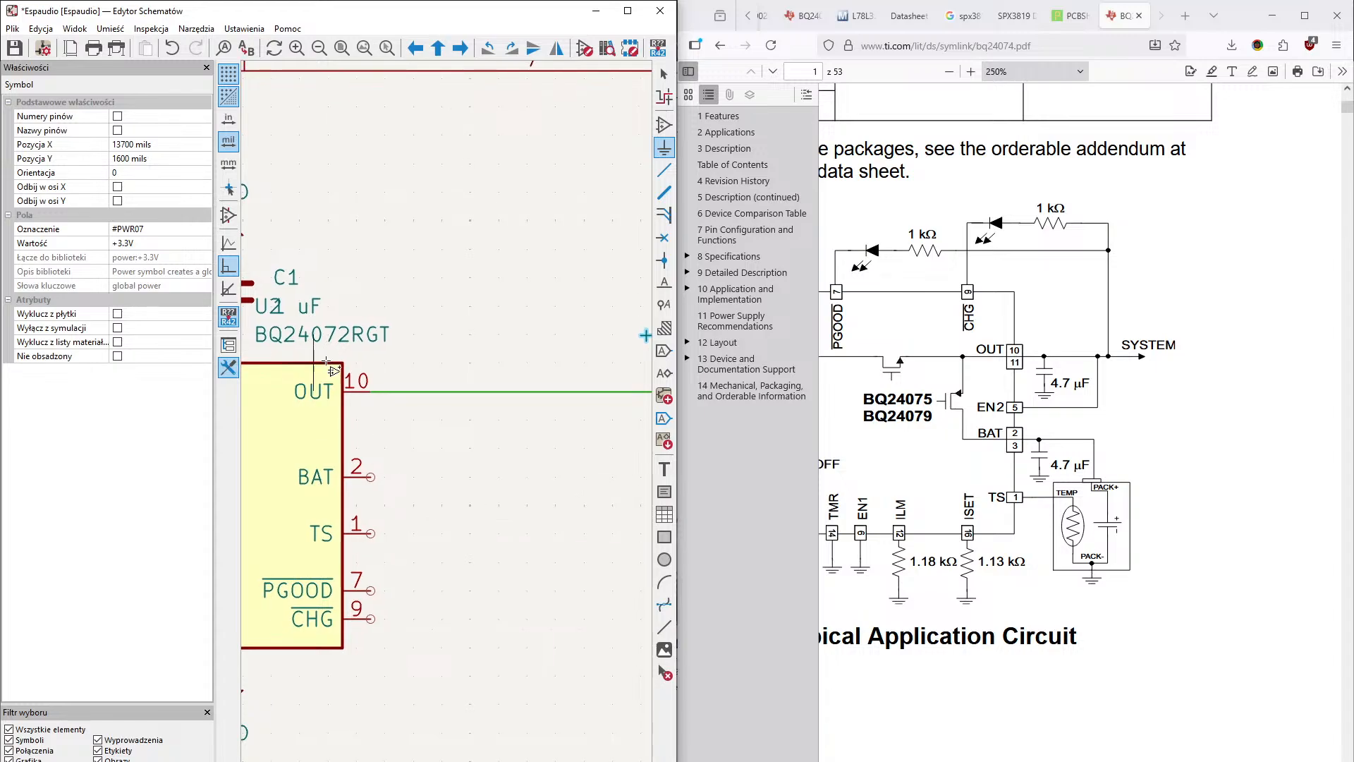
{"action": "middle_click_drag", "start_coordinate": [386, 432], "coordinate": [429, 322]}
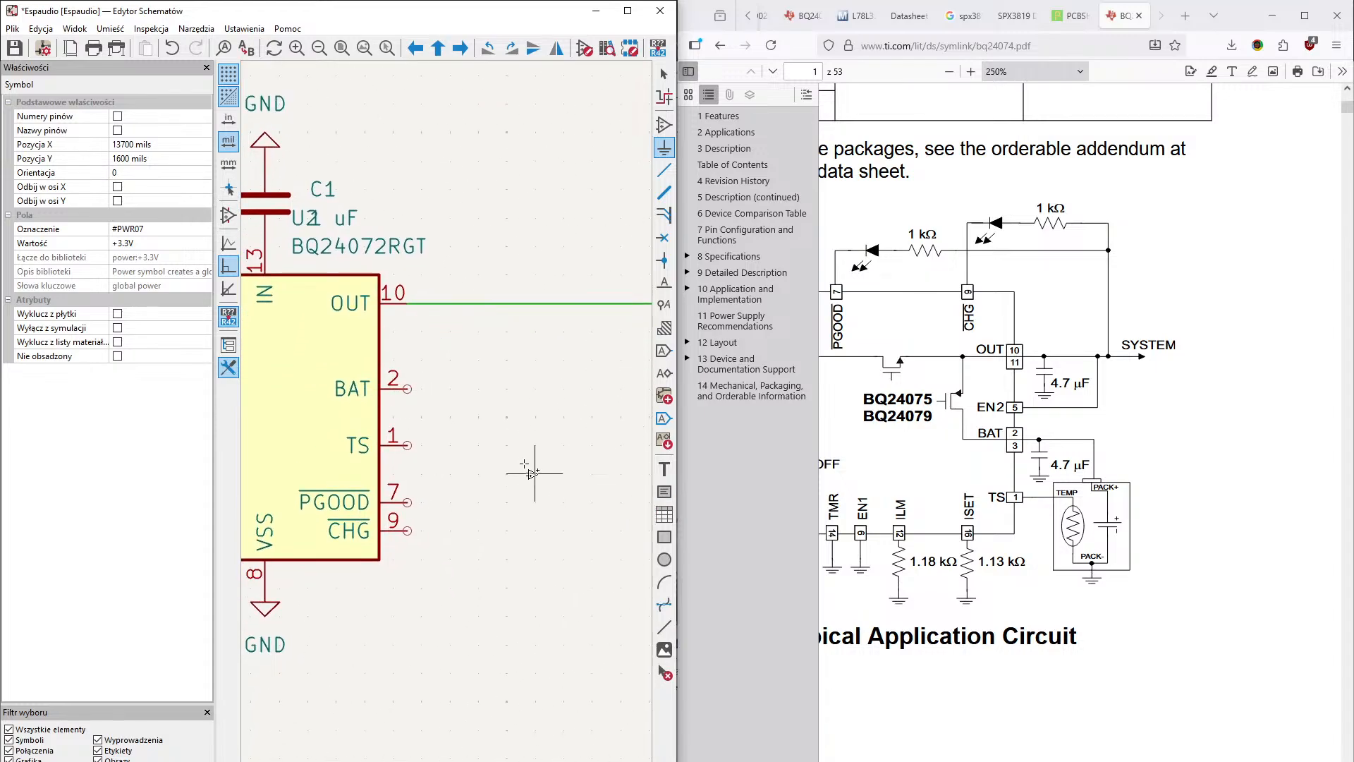
{"action": "middle_click_drag", "start_coordinate": [421, 388], "coordinate": [380, 378]}
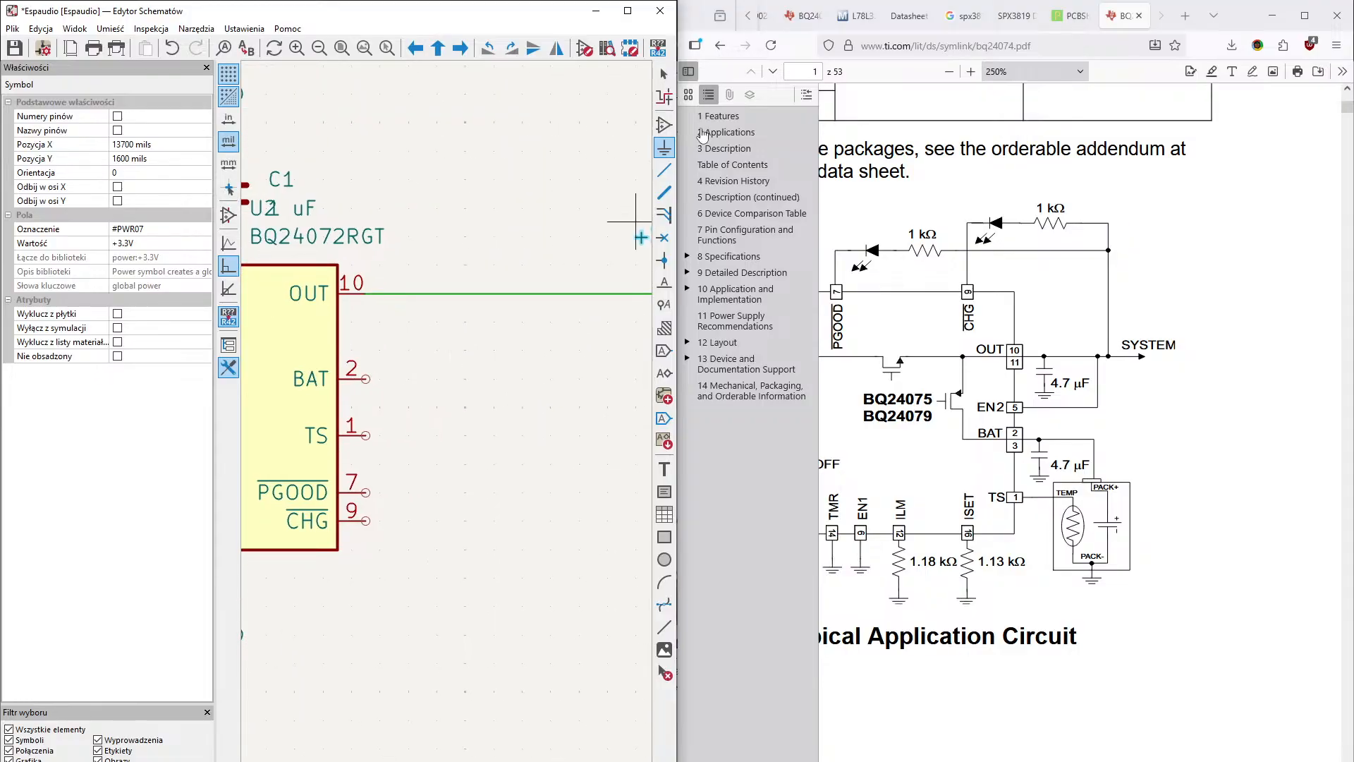
{"action": "left_click", "coordinate": [665, 127]}
{"action": "type", "text": "Batter"}
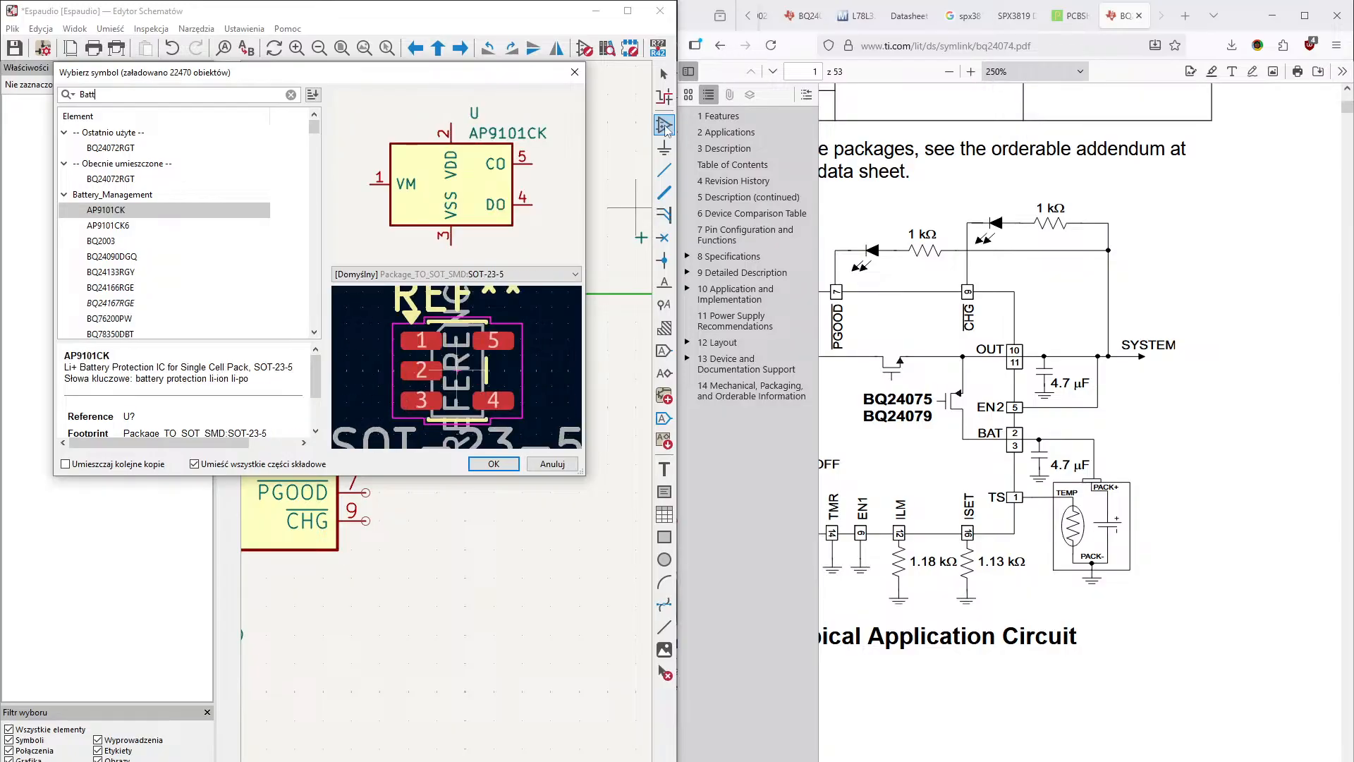
{"action": "left_click", "coordinate": [124, 213]}
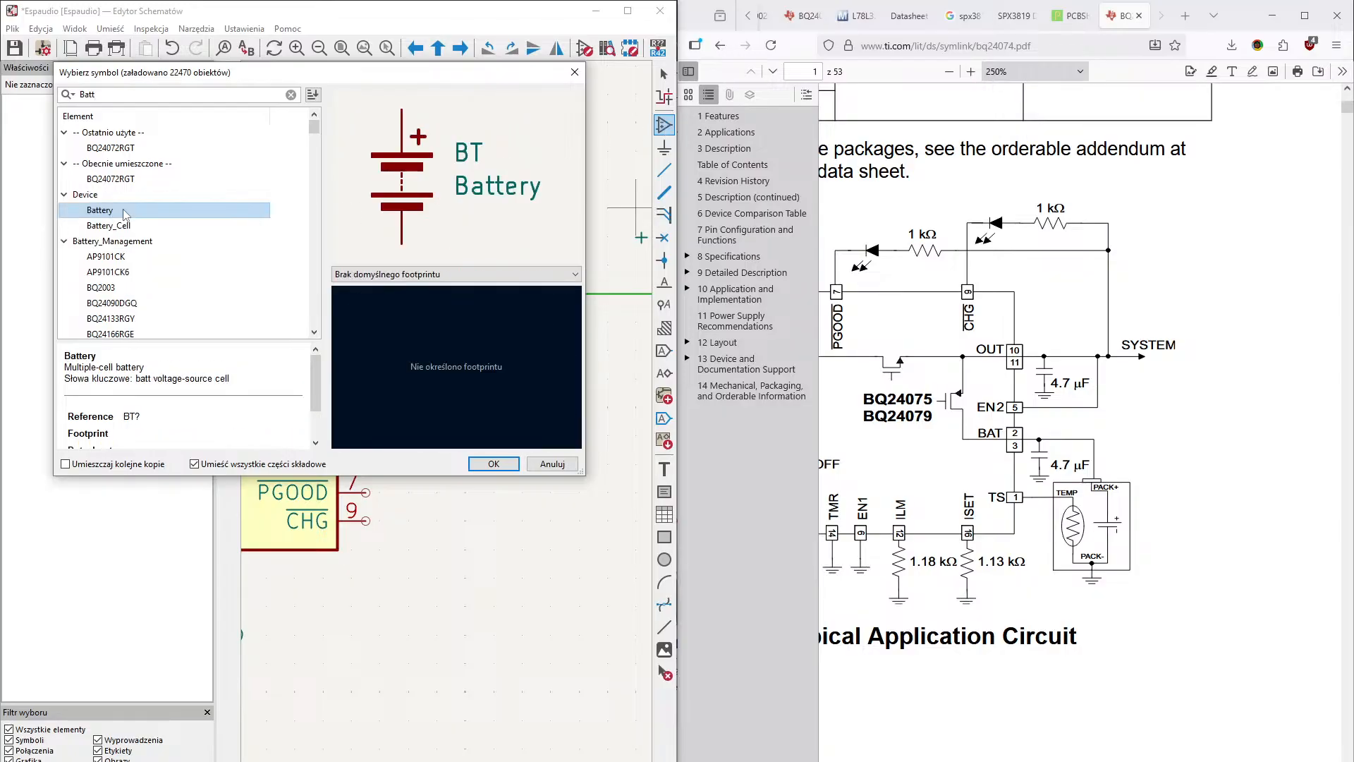
{"action": "left_click", "coordinate": [120, 227]}
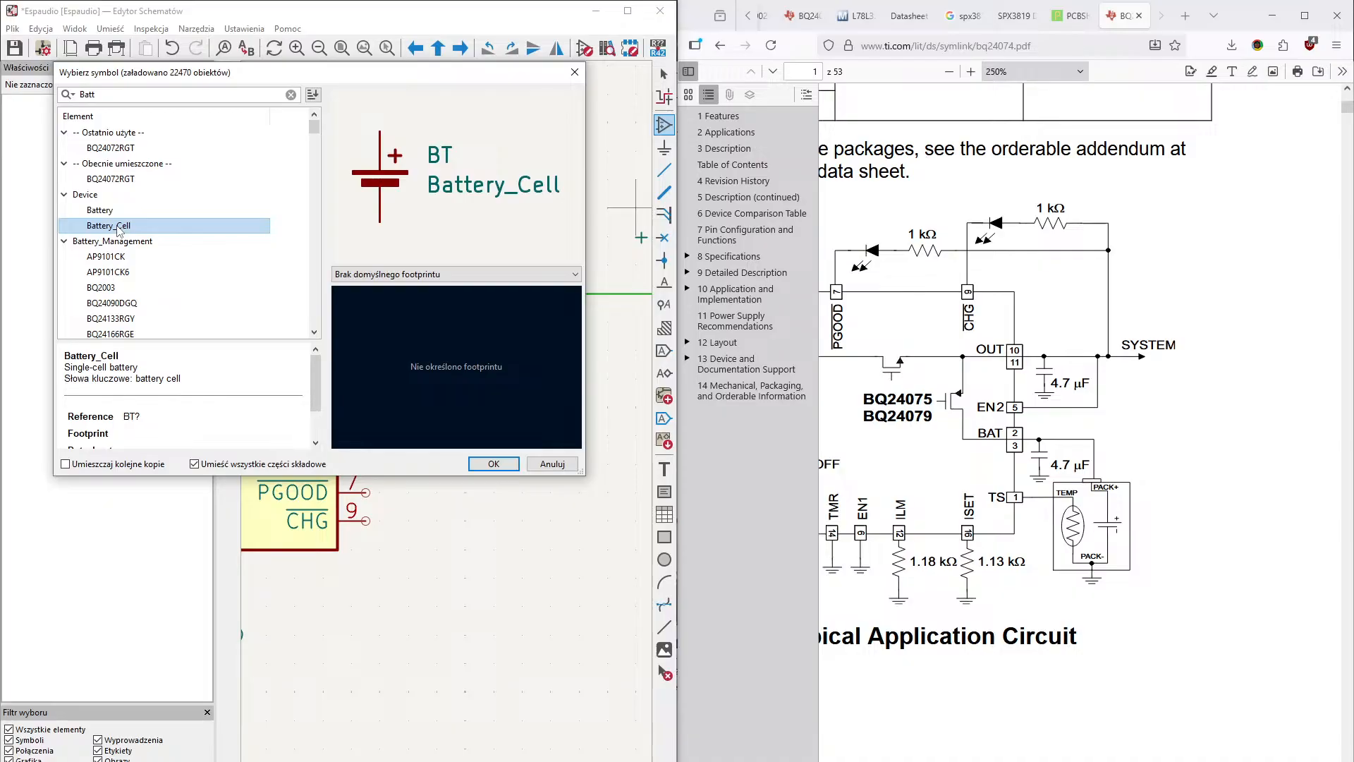
{"action": "scroll", "coordinate": [185, 271], "scroll_direction": "down", "scroll_amount": 4}
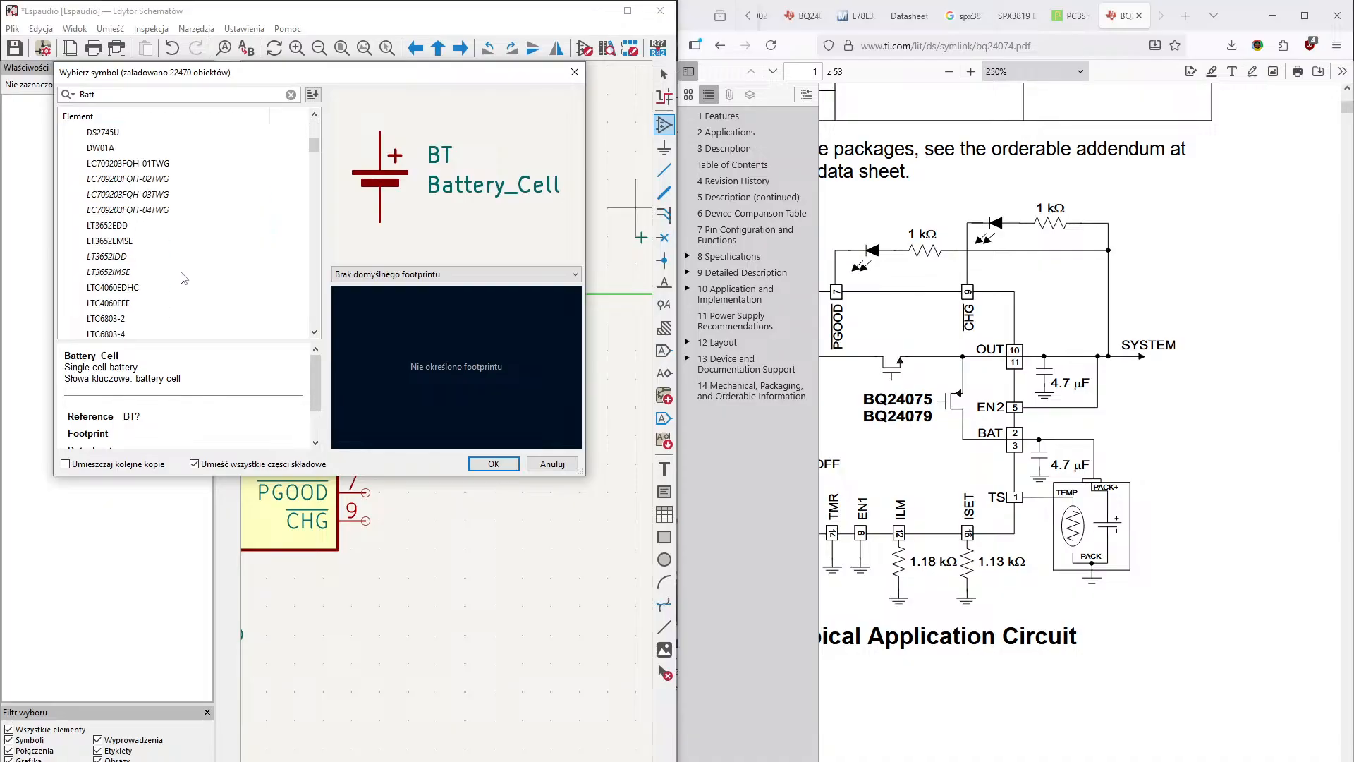
{"action": "scroll", "coordinate": [183, 276], "scroll_direction": "up", "scroll_amount": 4}
{"action": "left_click", "coordinate": [103, 94]}
{"action": "type", "text": "e"}
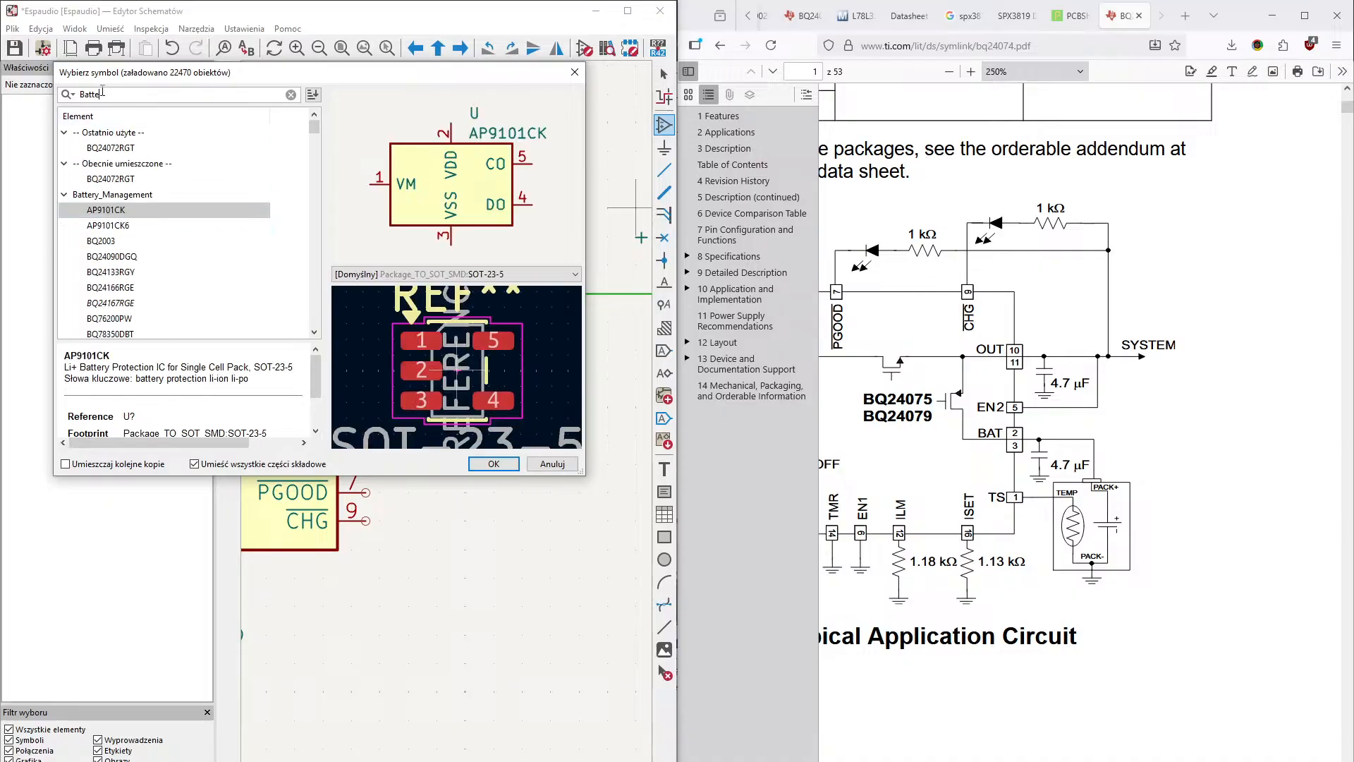
{"action": "type", "text": "ry"}
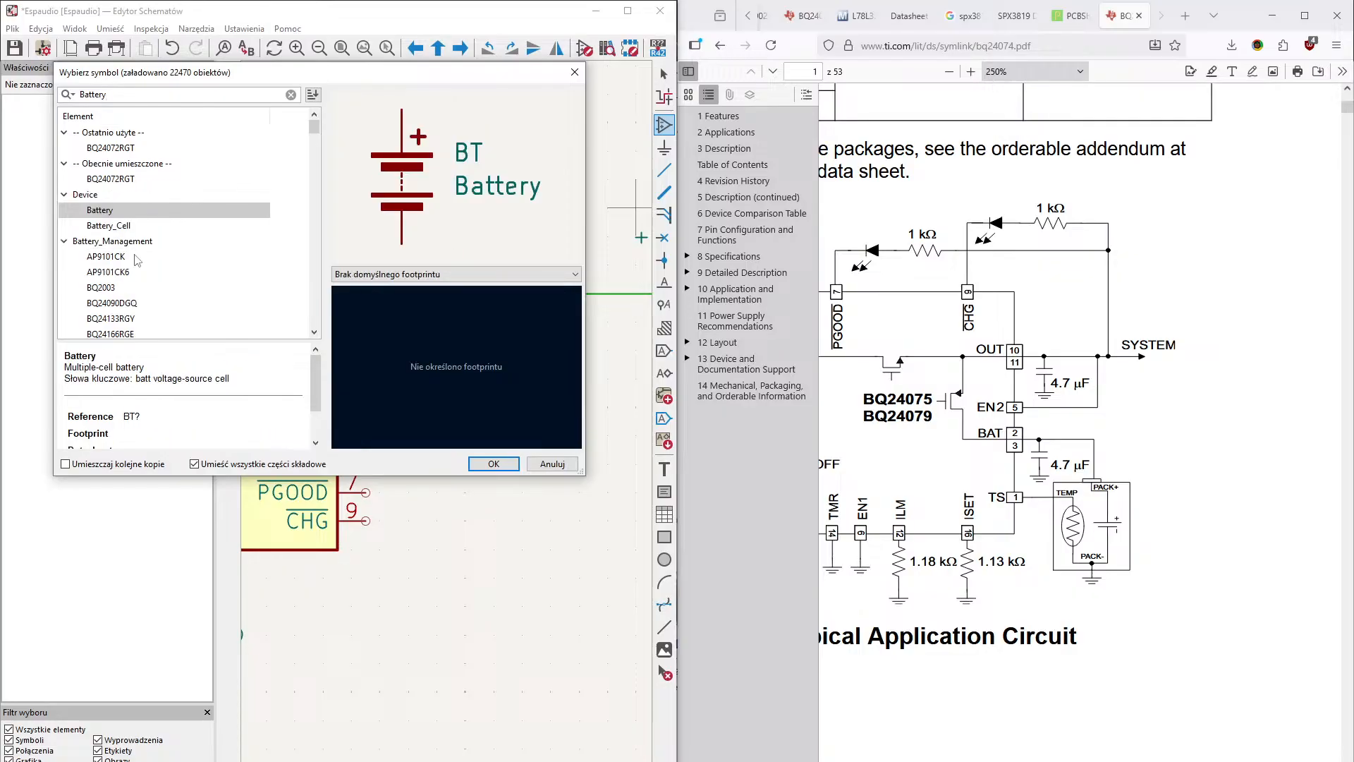
- Examine the alternatives among the battery search results, including the battery-management ICs and the +BATT and -BATT power symbols
{"action": "left_click", "coordinate": [116, 148]}
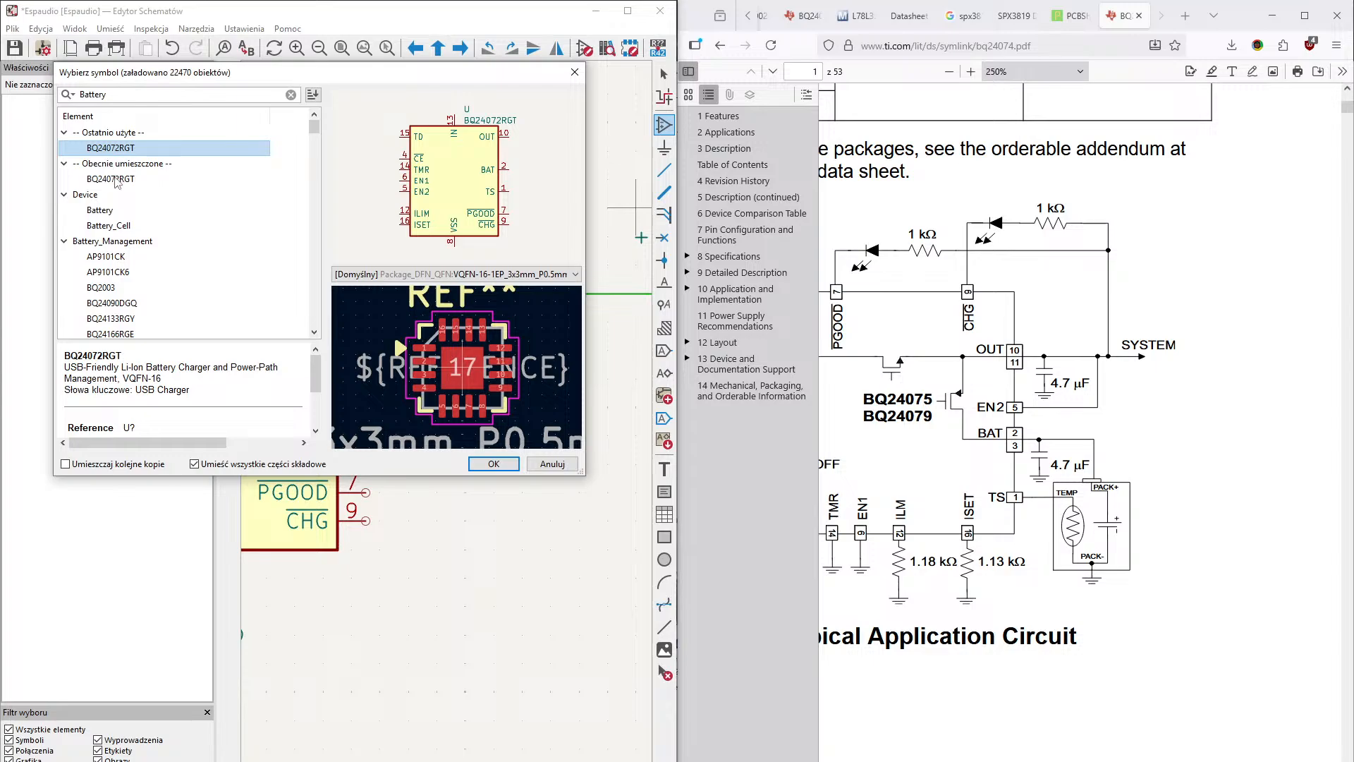
{"action": "left_click", "coordinate": [118, 181]}
{"action": "left_click", "coordinate": [119, 211]}
{"action": "left_click", "coordinate": [119, 227]}
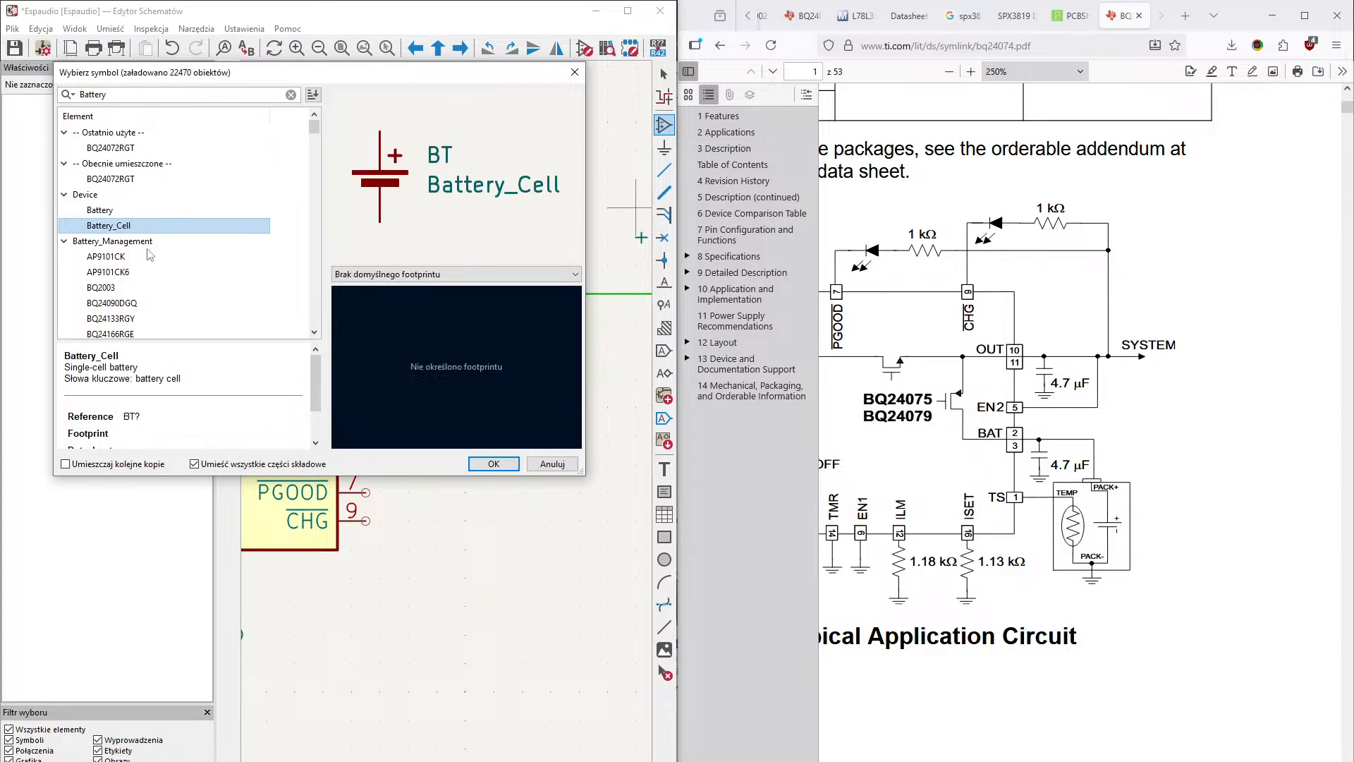
{"action": "scroll", "coordinate": [149, 256], "scroll_direction": "down", "scroll_amount": 1}
{"action": "left_click", "coordinate": [109, 210]}
{"action": "left_click", "coordinate": [110, 225]}
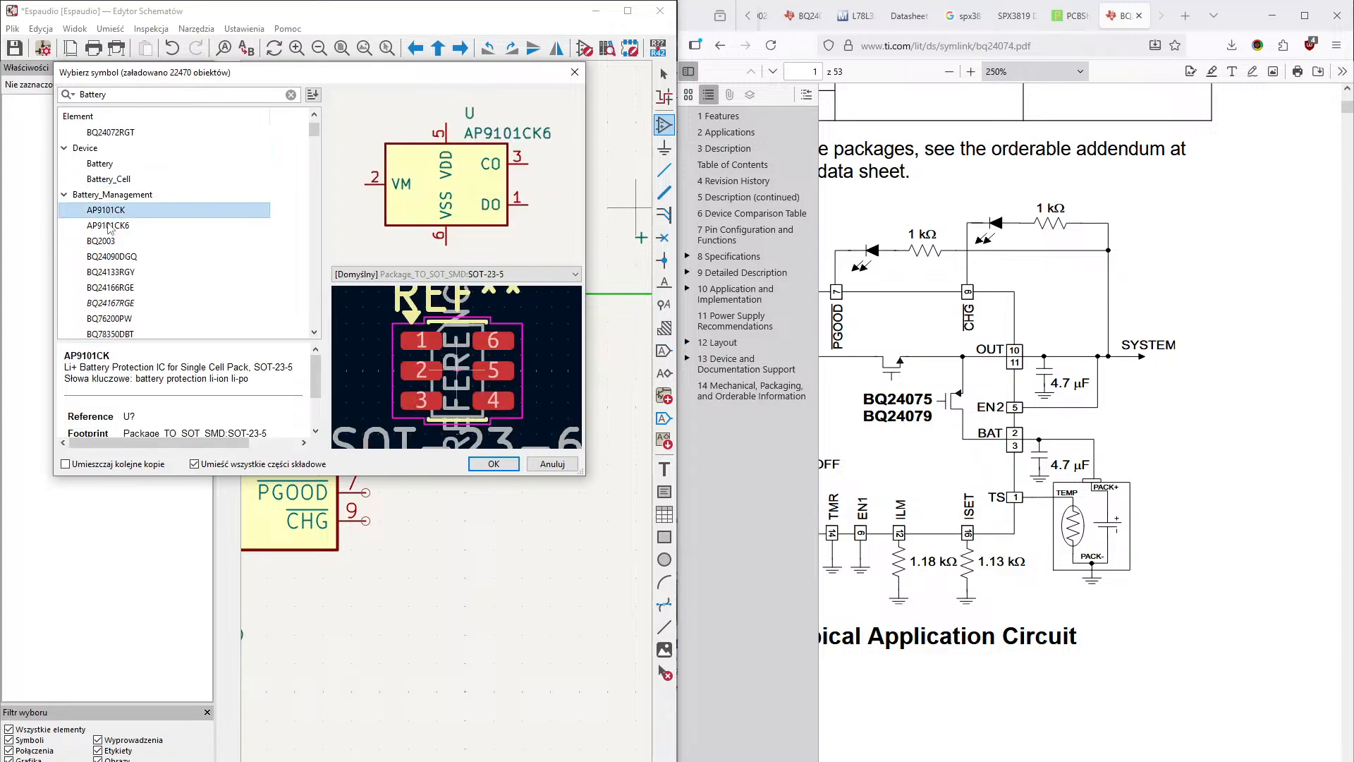
{"action": "left_click", "coordinate": [112, 242]}
{"action": "left_click", "coordinate": [112, 256]}
{"action": "scroll", "coordinate": [123, 282], "scroll_direction": "down", "scroll_amount": 5}
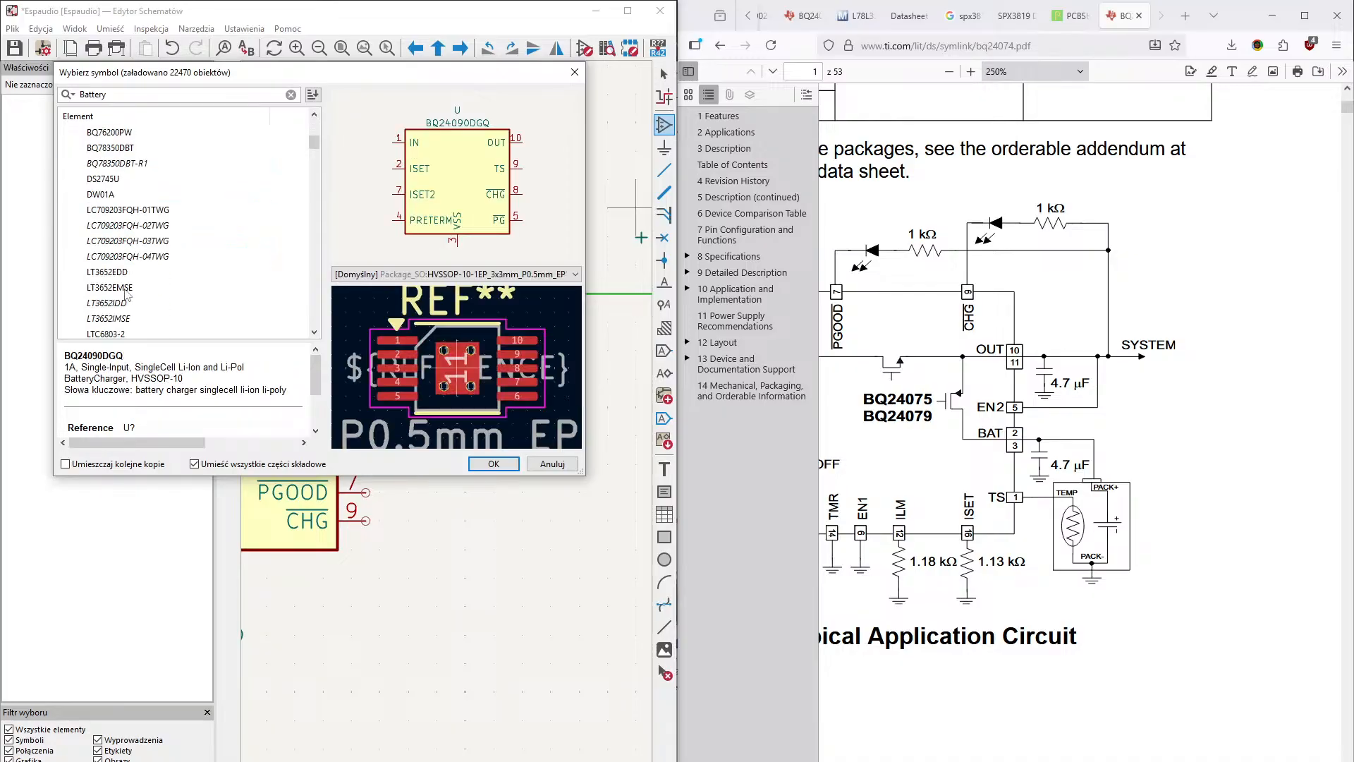
{"action": "scroll", "coordinate": [126, 294], "scroll_direction": "down", "scroll_amount": 10}
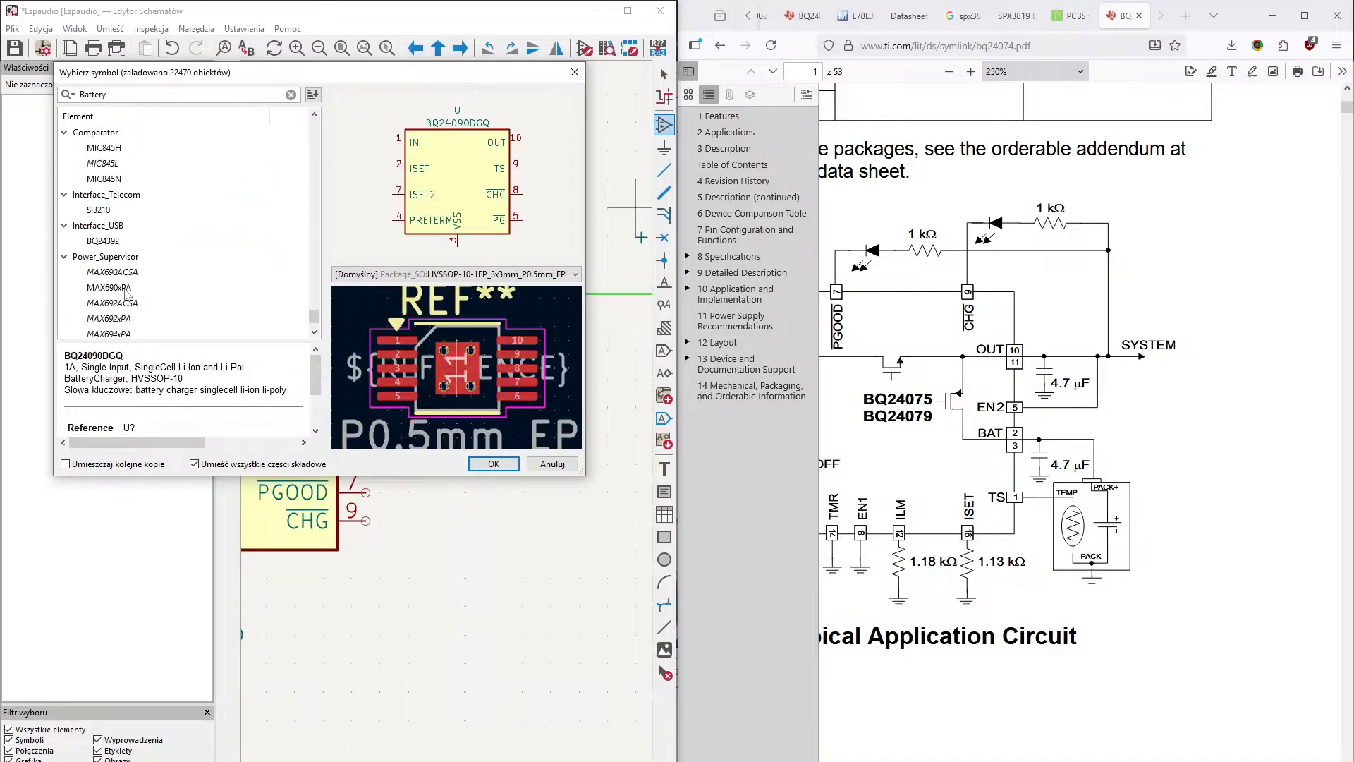
{"action": "scroll", "coordinate": [192, 309], "scroll_direction": "up", "scroll_amount": 6}
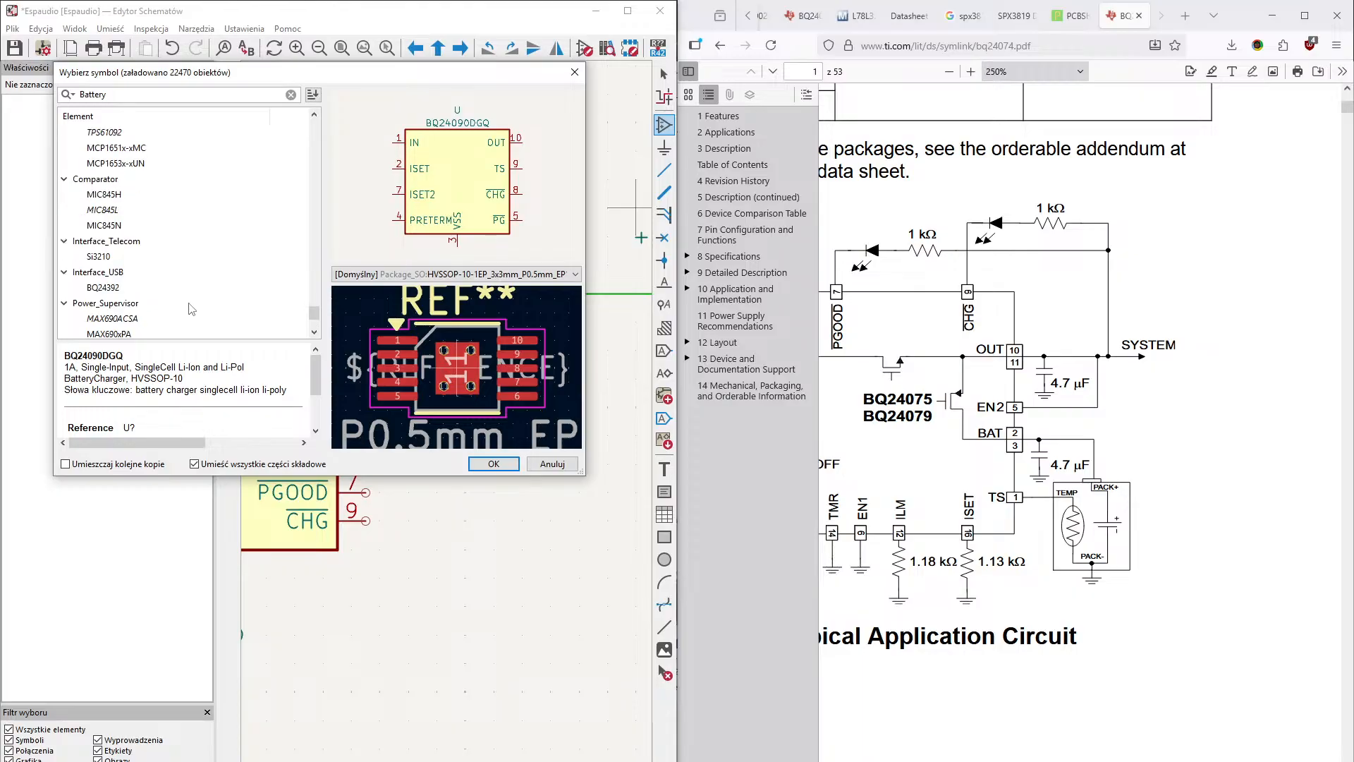
{"action": "scroll", "coordinate": [192, 309], "scroll_direction": "up", "scroll_amount": 1}
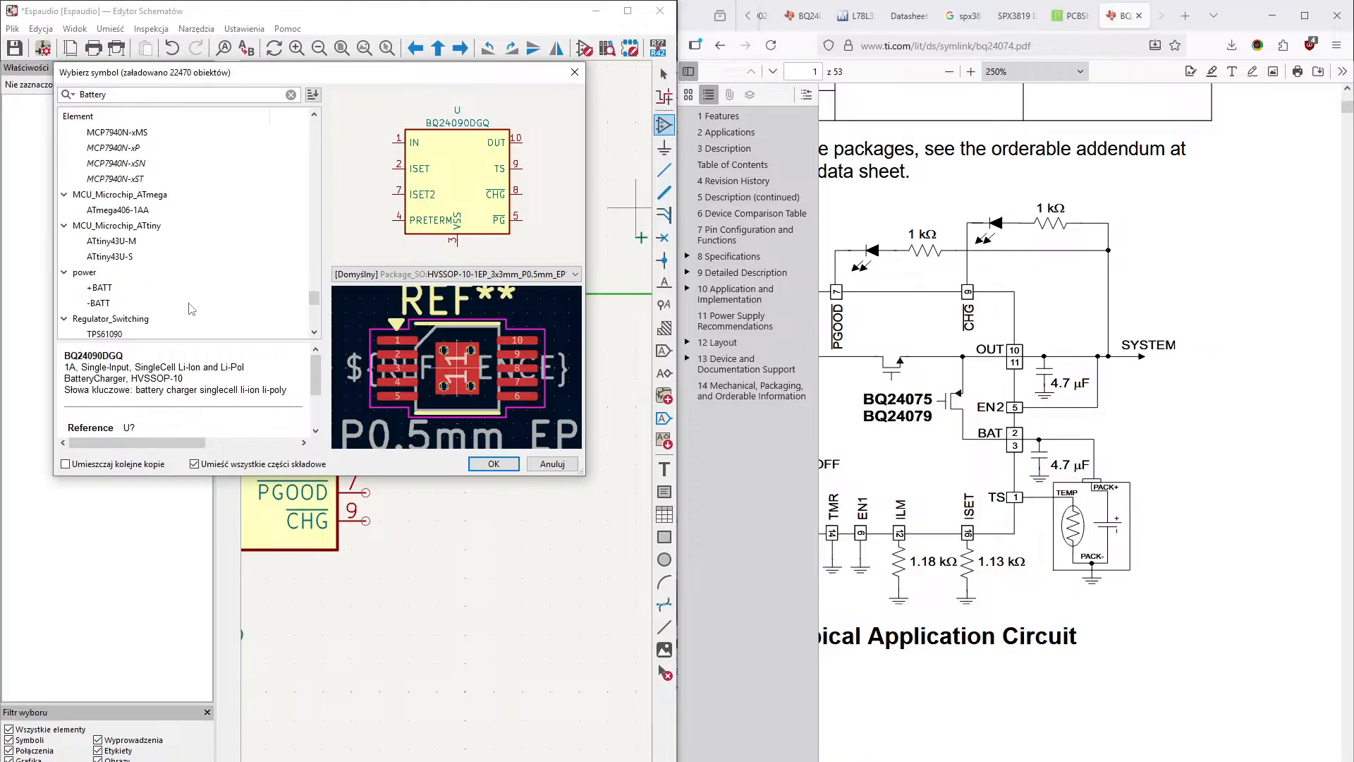
{"action": "left_click", "coordinate": [115, 290]}
{"action": "left_click", "coordinate": [115, 302]}
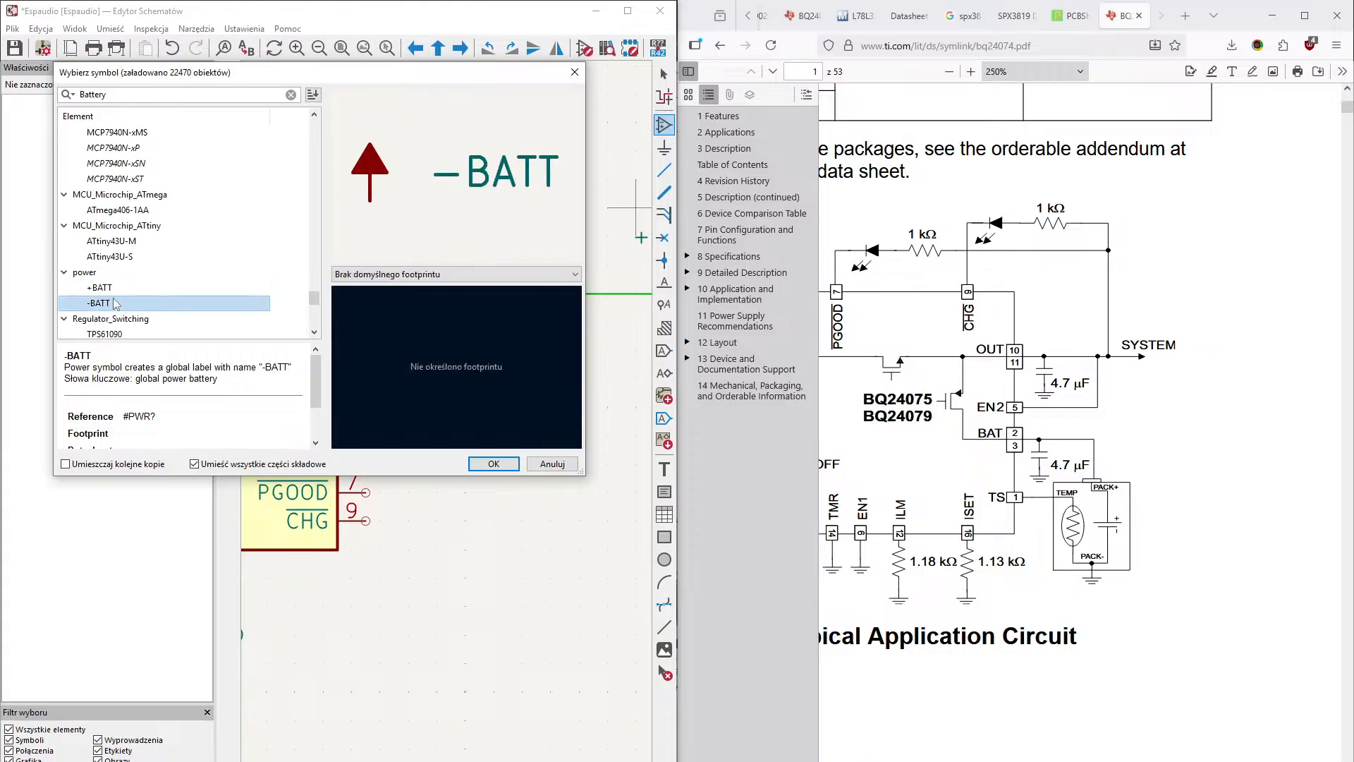
{"action": "scroll", "coordinate": [162, 298], "scroll_direction": "up", "scroll_amount": 5}
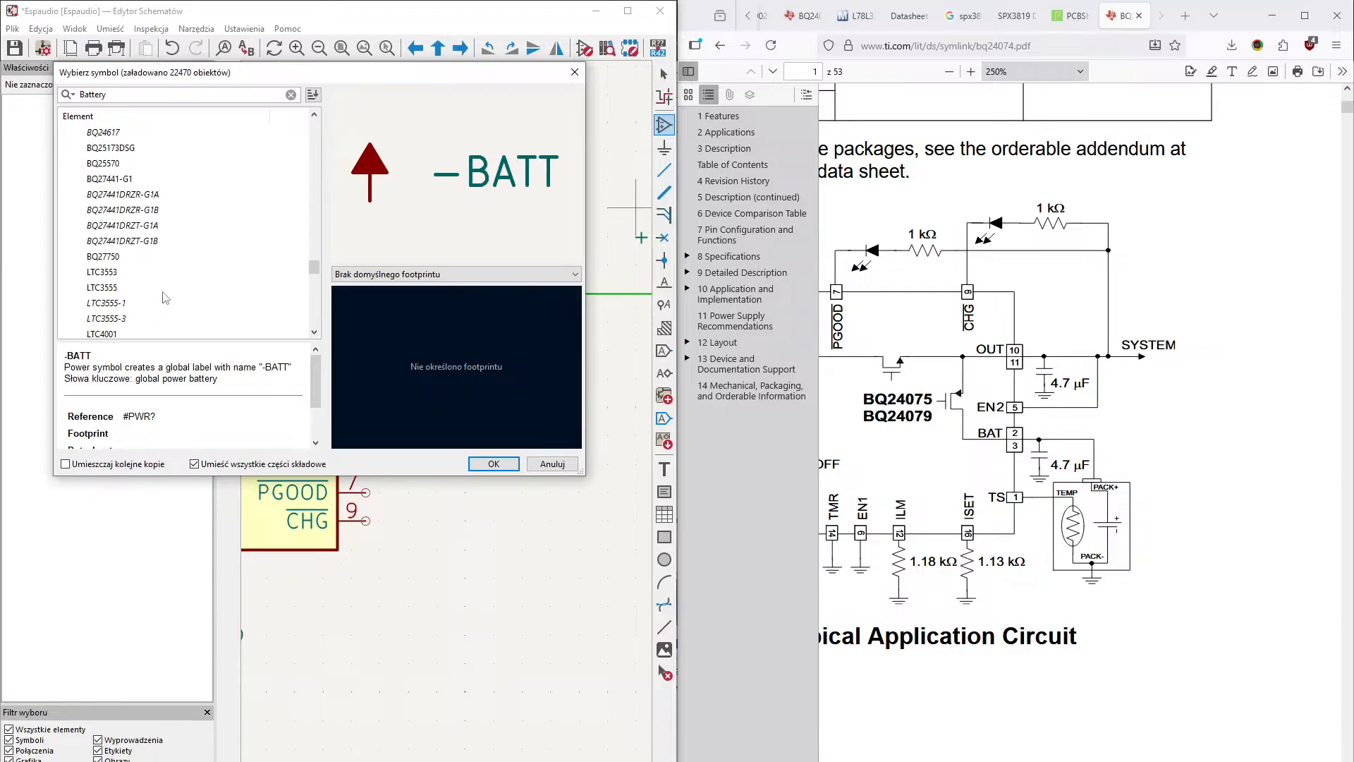
{"action": "scroll", "coordinate": [163, 298], "scroll_direction": "up", "scroll_amount": 5}
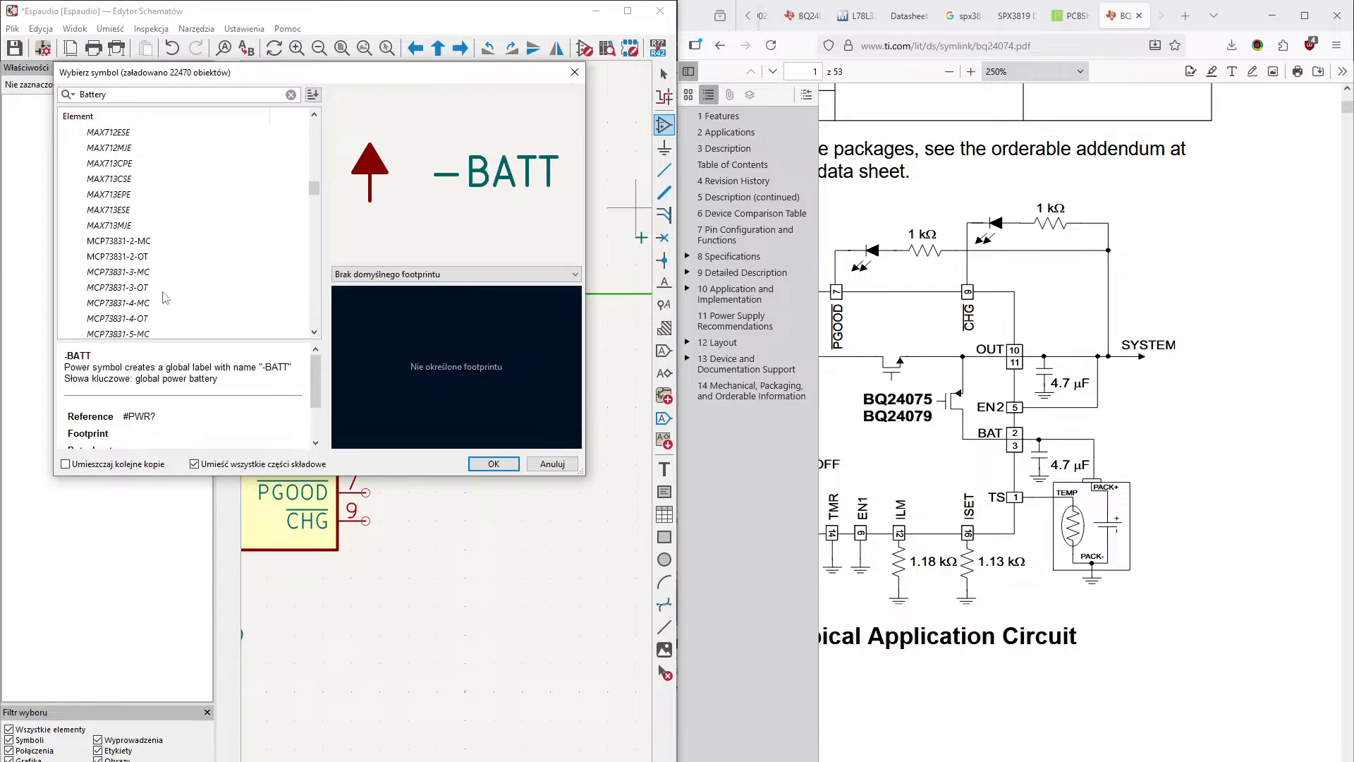
{"action": "scroll", "coordinate": [163, 297], "scroll_direction": "up", "scroll_amount": 5}
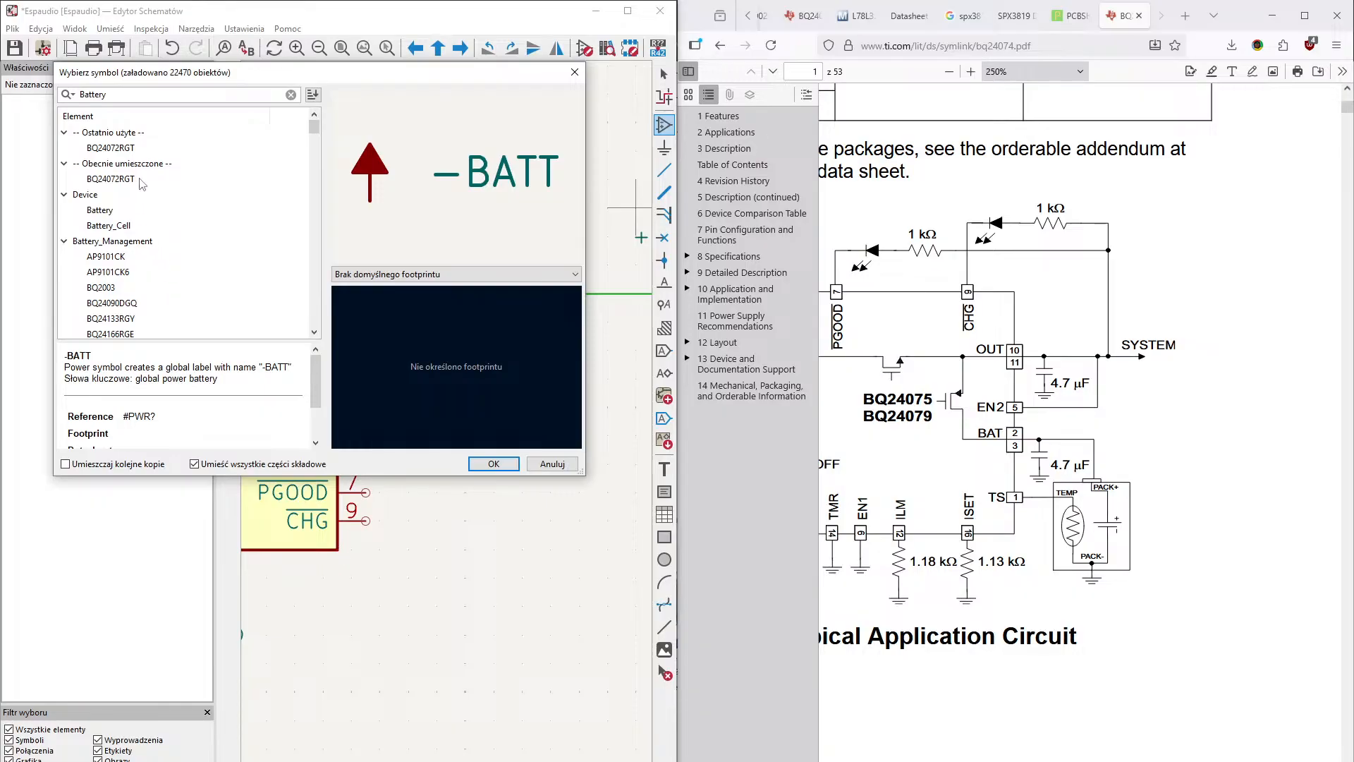
- Place the multi-cell Battery symbol from the Device library directly below the +3.3V symbol, at X 13700, Y 2050 mils
{"action": "left_click", "coordinate": [112, 211]}
{"action": "left_click", "coordinate": [111, 226]}
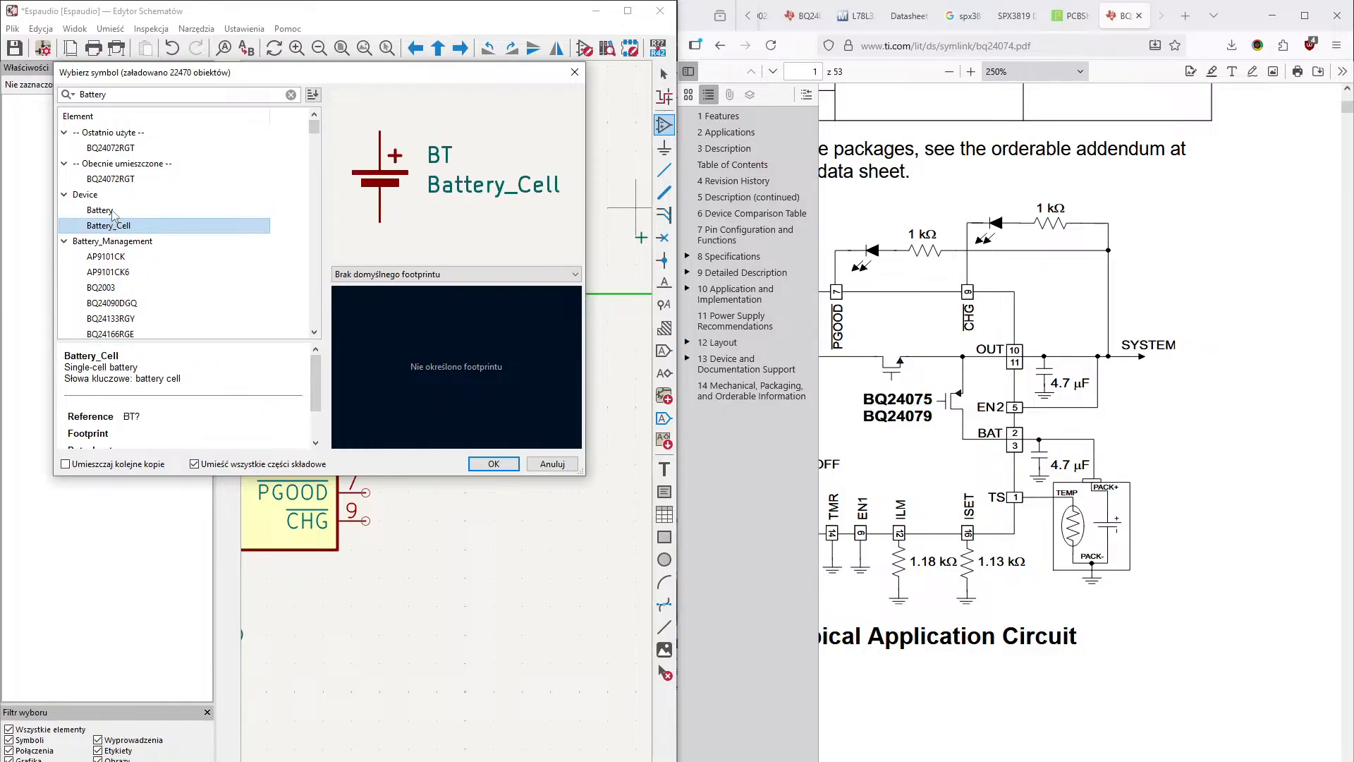
{"action": "left_click", "coordinate": [113, 212]}
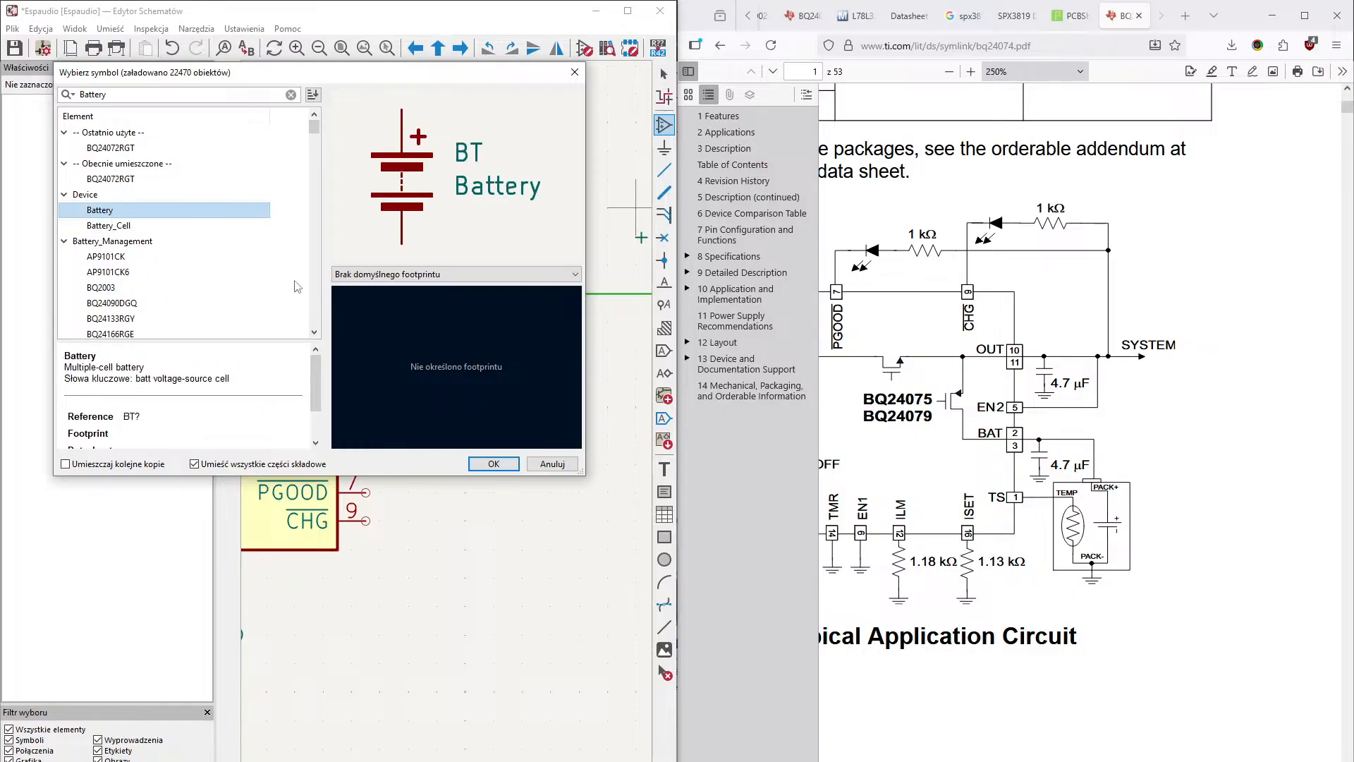
{"action": "left_click", "coordinate": [498, 463]}
{"action": "middle_click_drag", "start_coordinate": [468, 539], "coordinate": [448, 393]}
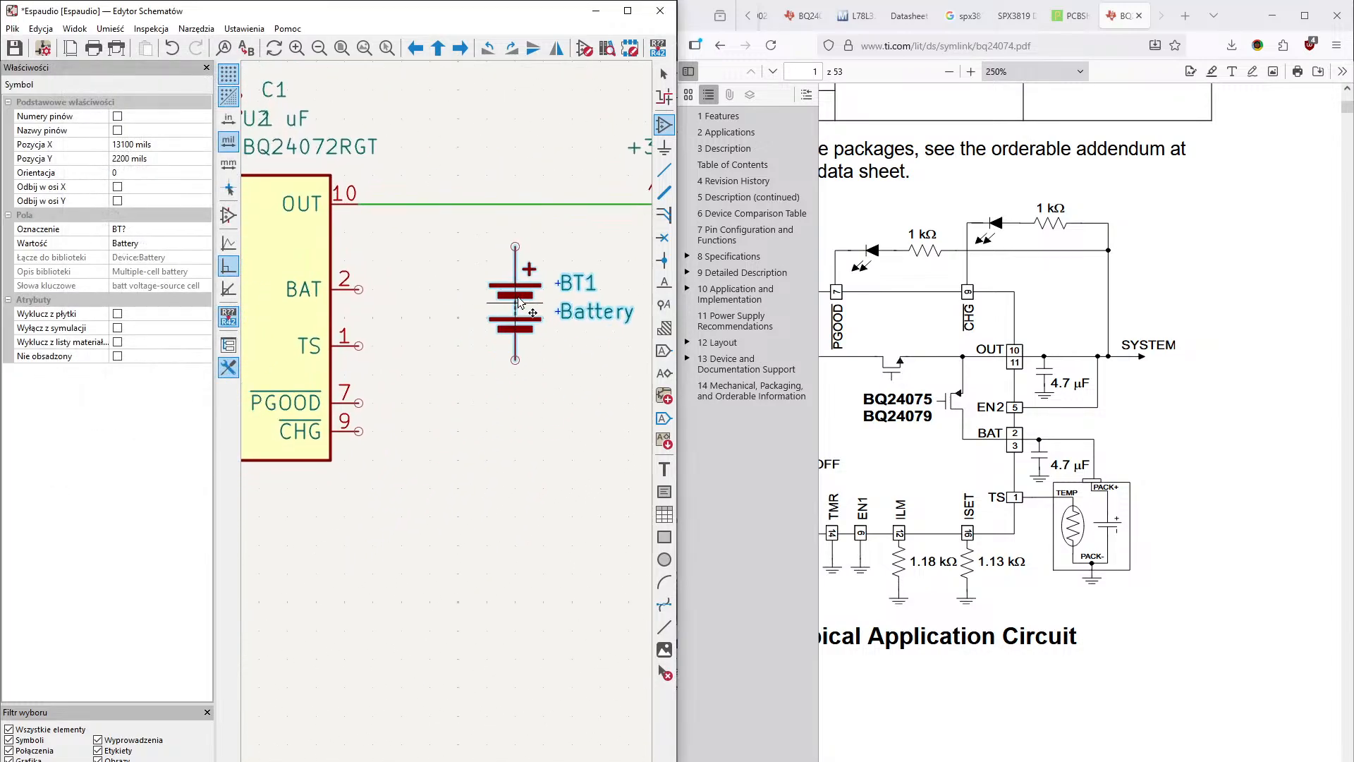
{"action": "middle_click_drag", "start_coordinate": [553, 333], "coordinate": [492, 372]}
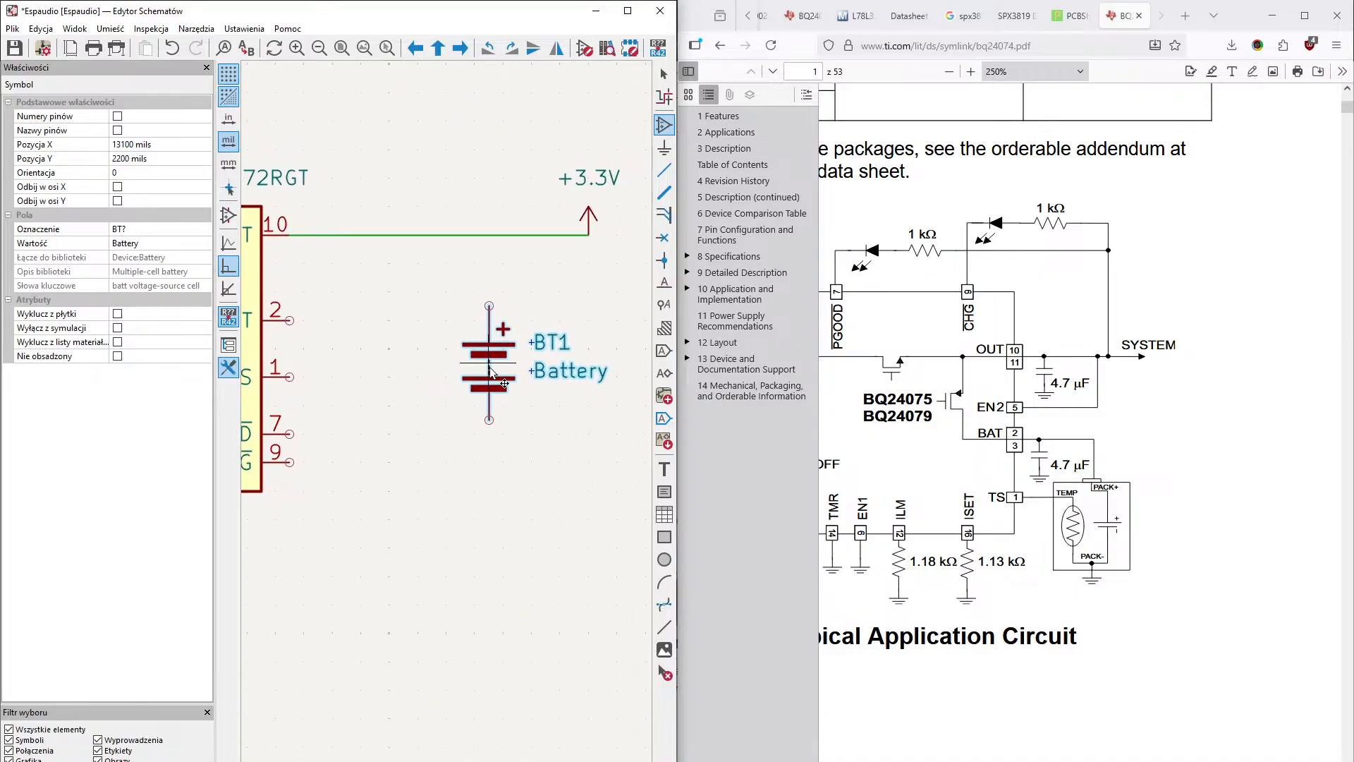
{"action": "middle_click_drag", "start_coordinate": [375, 539], "coordinate": [319, 466]}
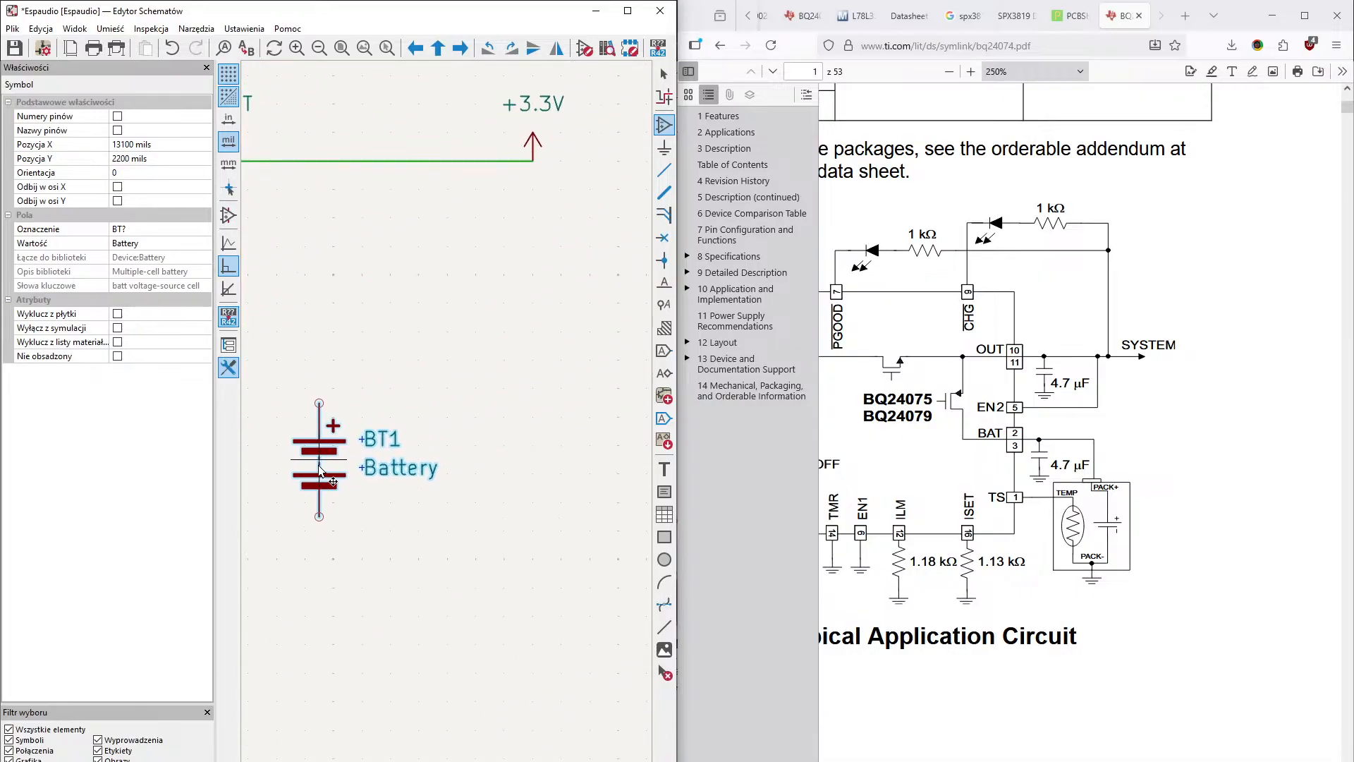
{"action": "middle_click_drag", "start_coordinate": [393, 395], "coordinate": [507, 449]}
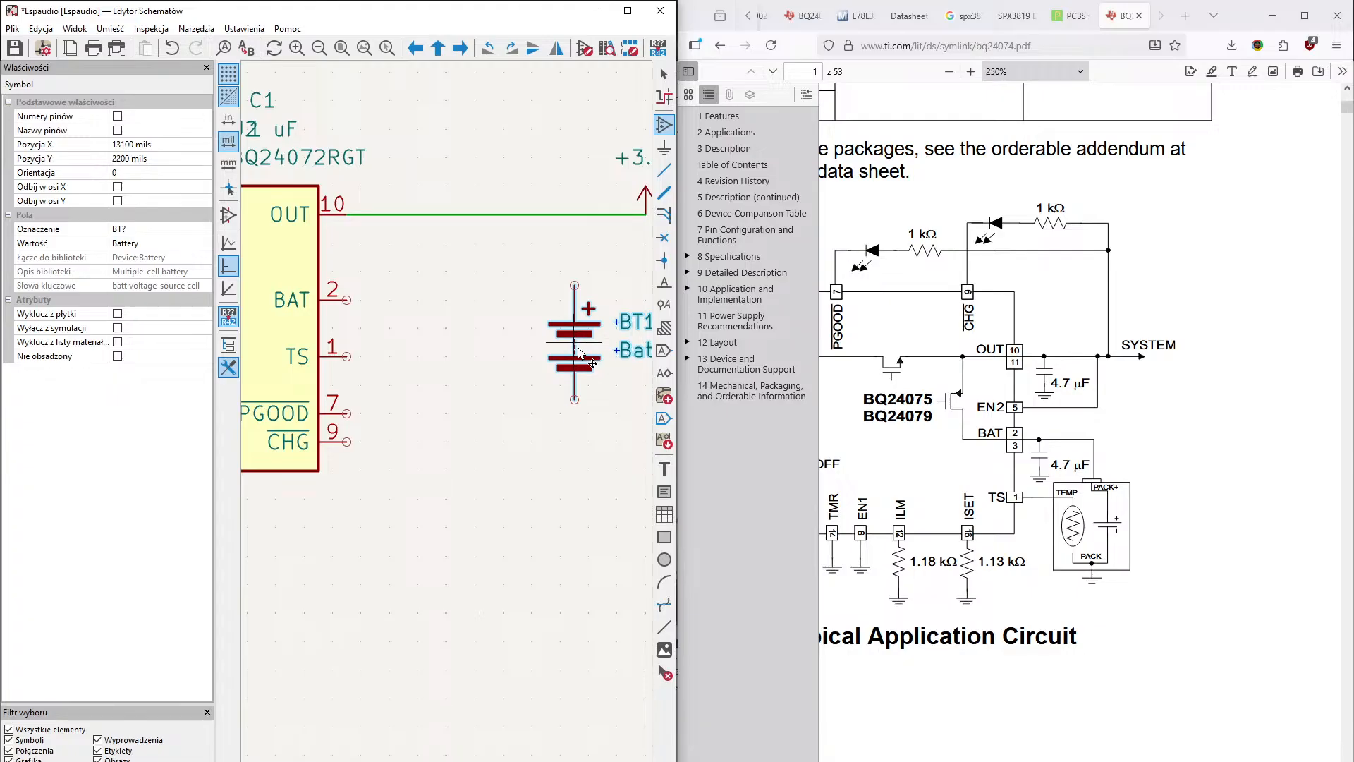
{"action": "middle_click_drag", "start_coordinate": [575, 350], "coordinate": [420, 415]}
{"action": "left_click", "coordinate": [554, 355]}
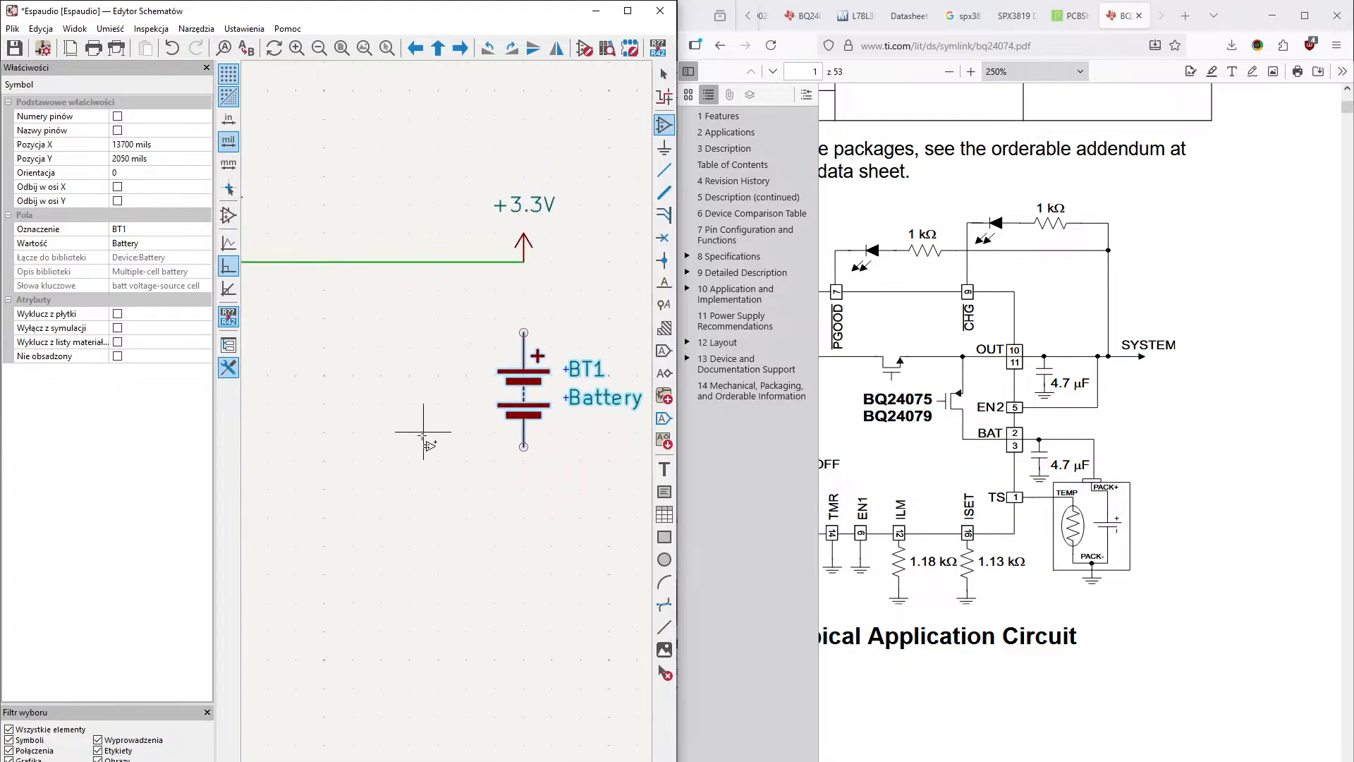
- Place a GND power symbol on the negative terminal of battery BT1
{"action": "left_click", "coordinate": [665, 148]}
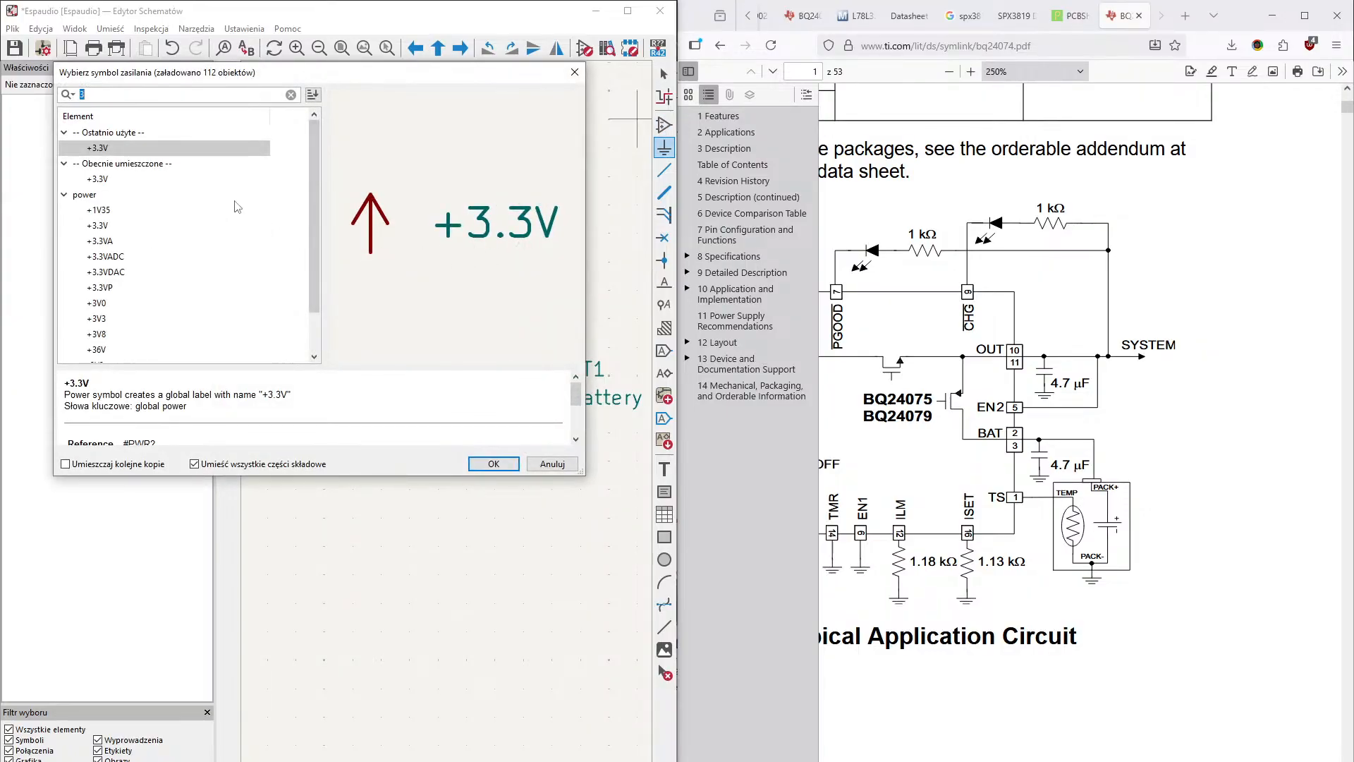
{"action": "type", "text": "GND"}
{"action": "key", "text": "Return"}
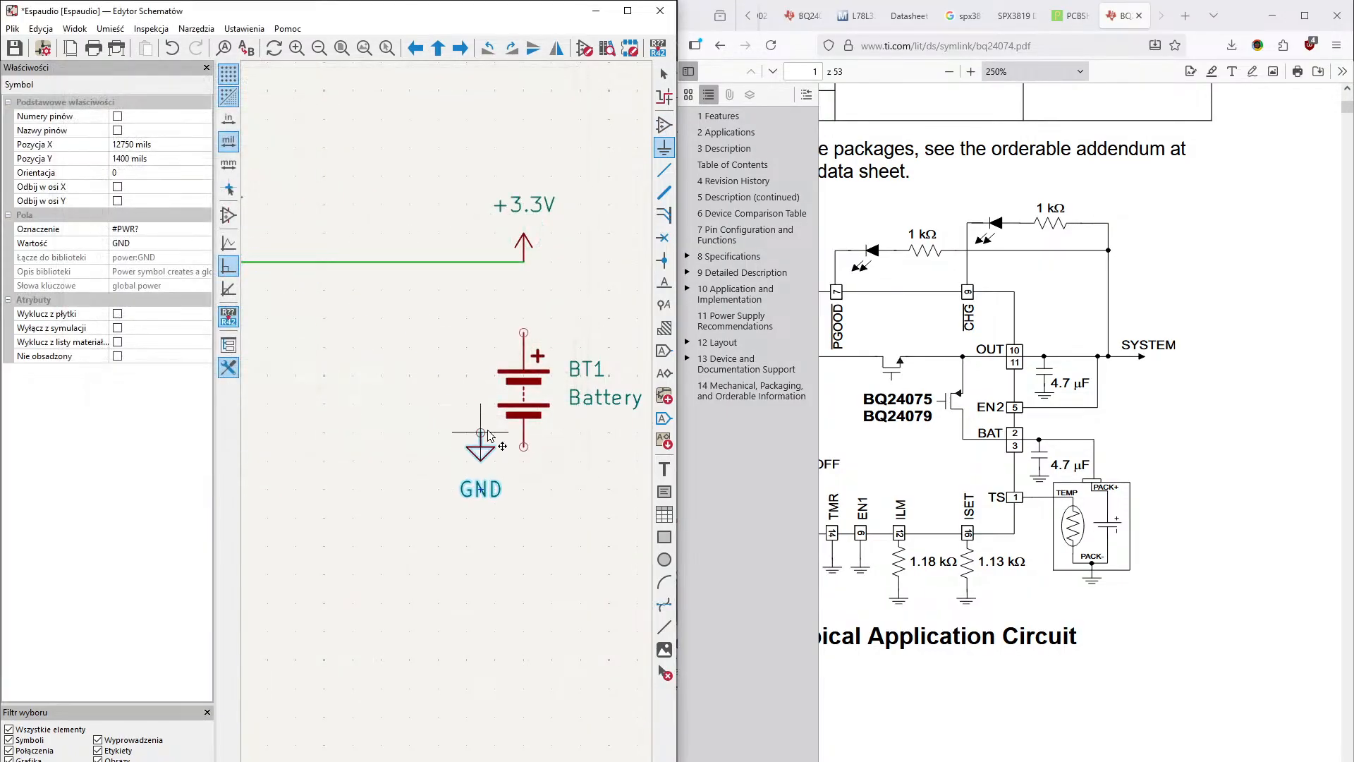
{"action": "left_click", "coordinate": [523, 451]}
- Wire the positive terminal of battery BT1 to the charger's BAT pin
{"action": "middle_click_drag", "start_coordinate": [339, 482], "coordinate": [451, 504]}
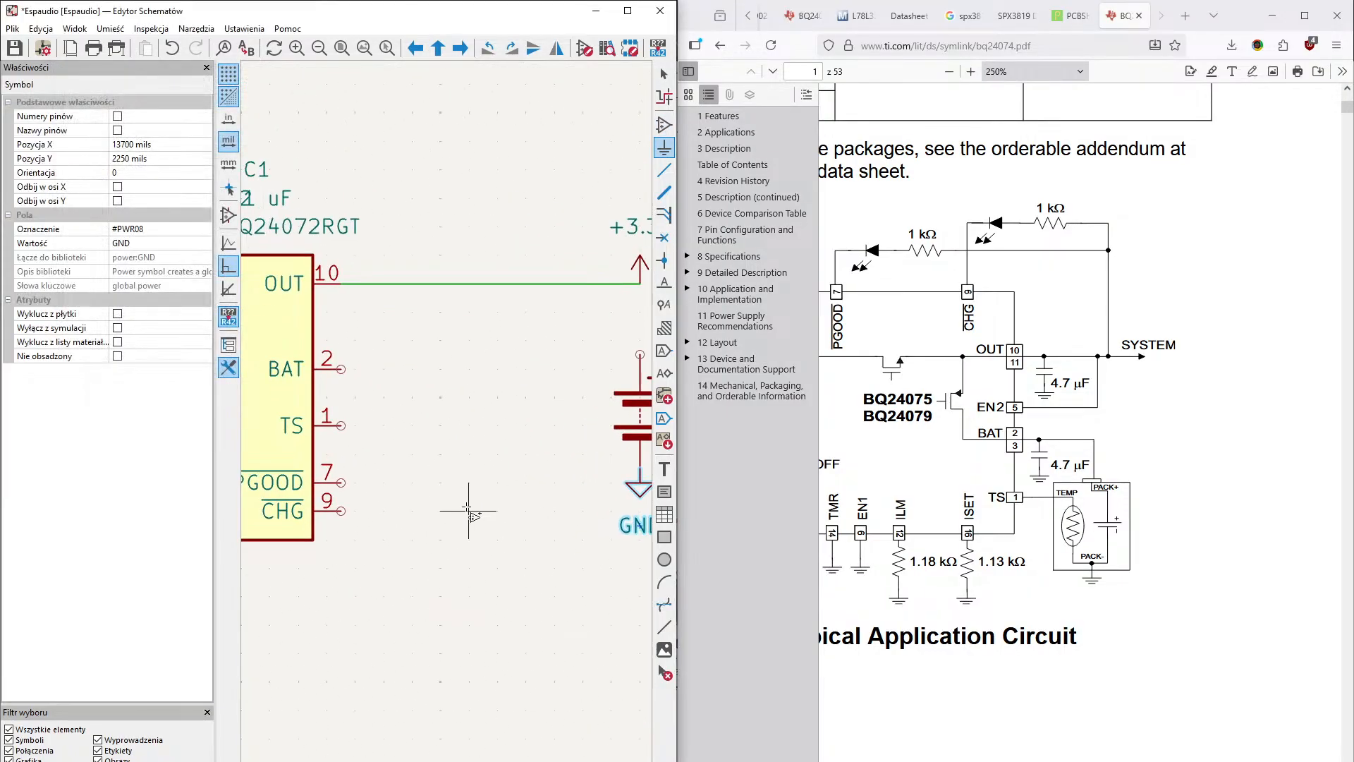
{"action": "left_click", "coordinate": [663, 169]}
{"action": "left_click", "coordinate": [640, 354]}
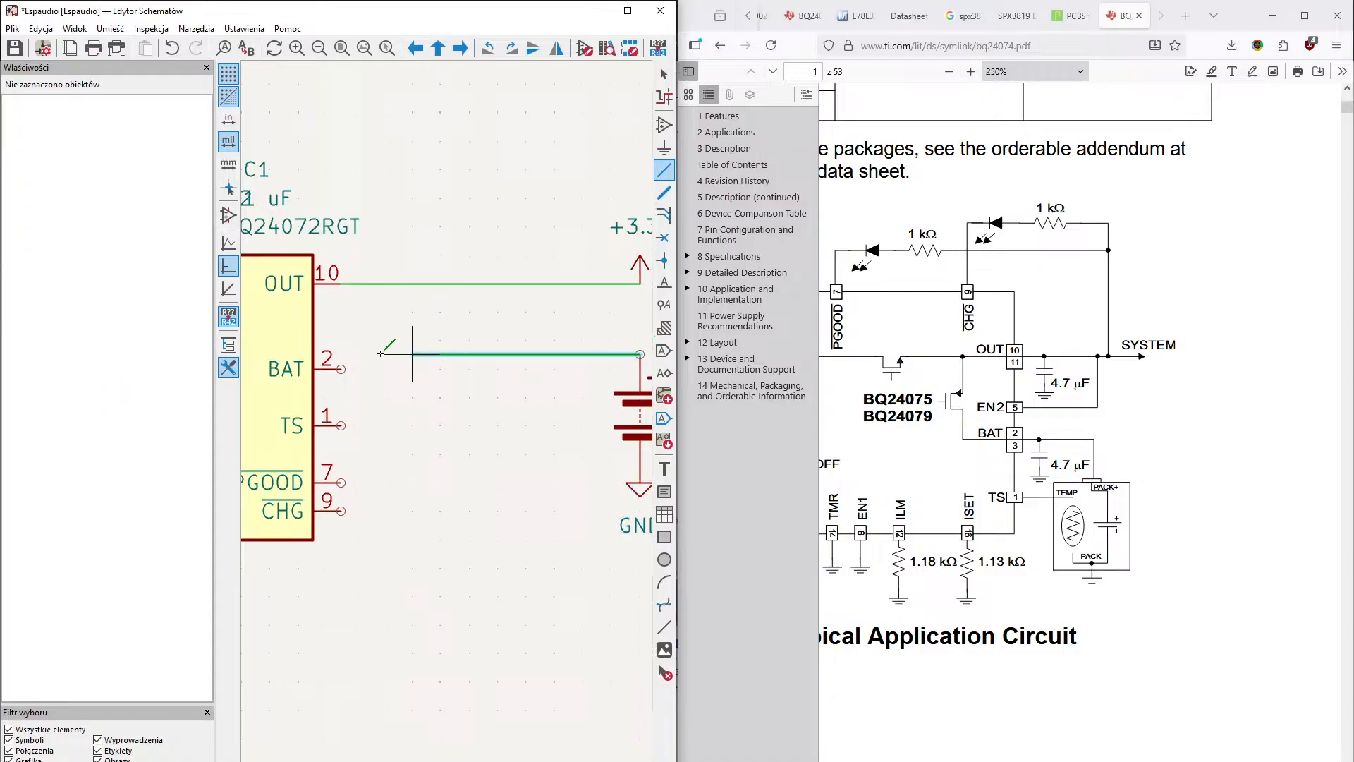
{"action": "left_click", "coordinate": [340, 368]}
{"action": "mouse_move", "coordinate": [426, 382]}
{"action": "middle_mouse_down"}
{"action": "mouse_move", "coordinate": [360, 381]}
{"action": "mouse_move", "coordinate": [447, 388]}
{"action": "middle_mouse_up"}
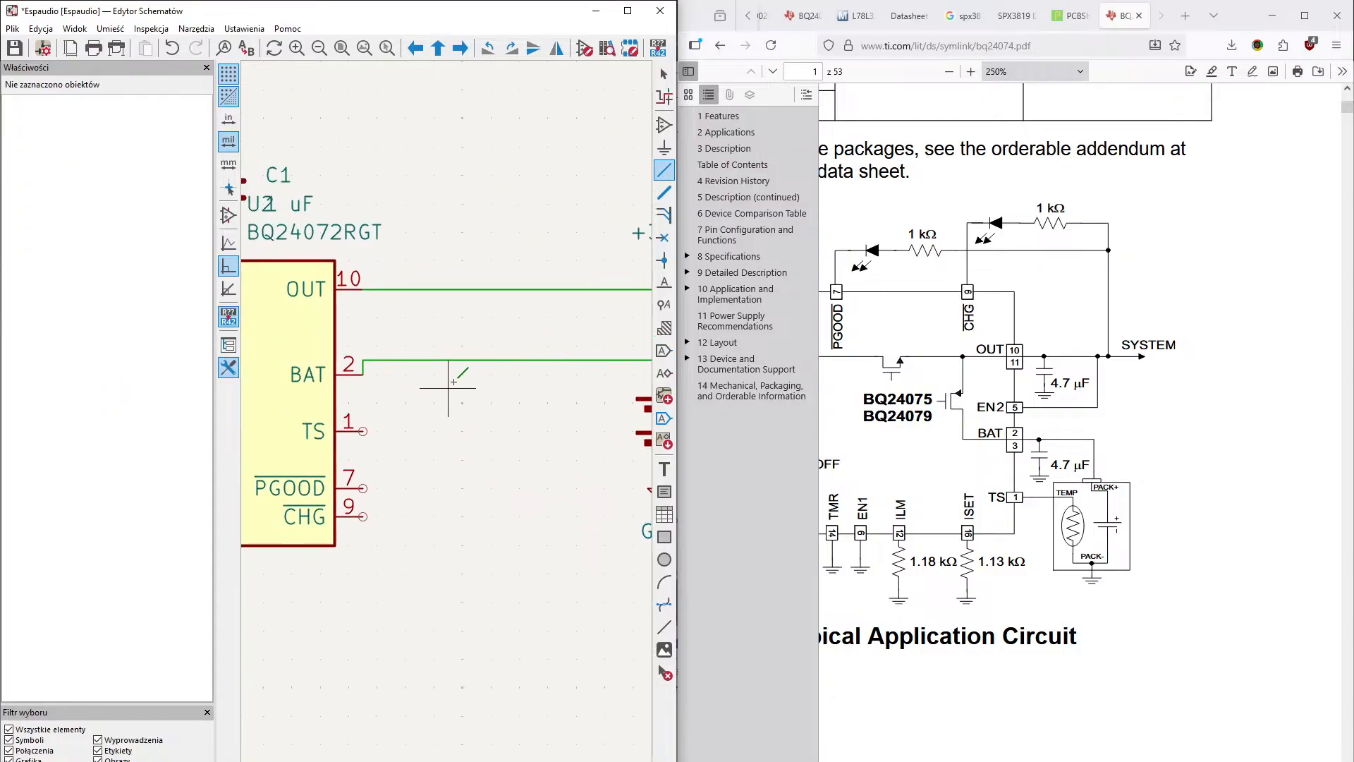
- Place a +BATT power symbol on the wire between the charger's BAT pin and battery BT1, at X 13200, Y 1850 mils
{"action": "middle_click_drag", "start_coordinate": [487, 240], "coordinate": [429, 242]}
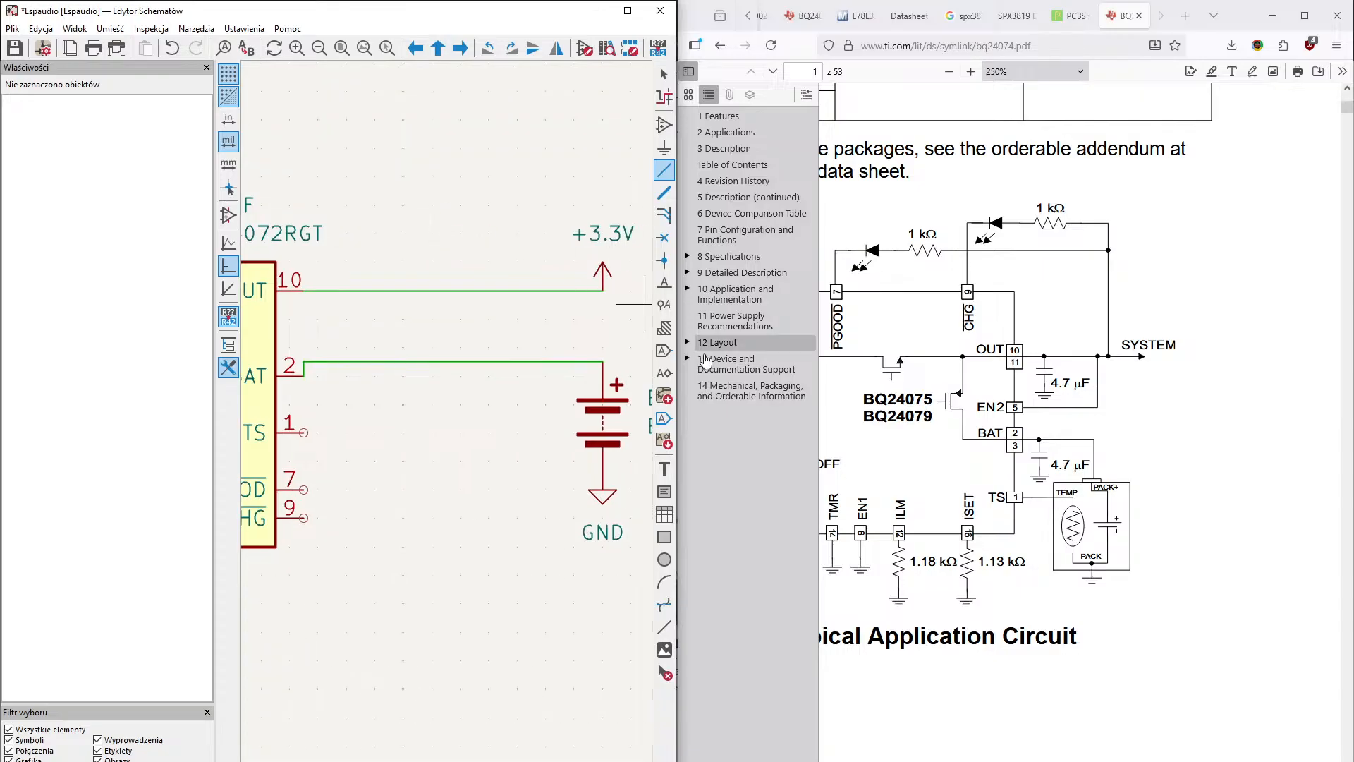
{"action": "left_click", "coordinate": [667, 150]}
{"action": "left_click", "coordinate": [287, 286]}
{"action": "type", "text": "B"}
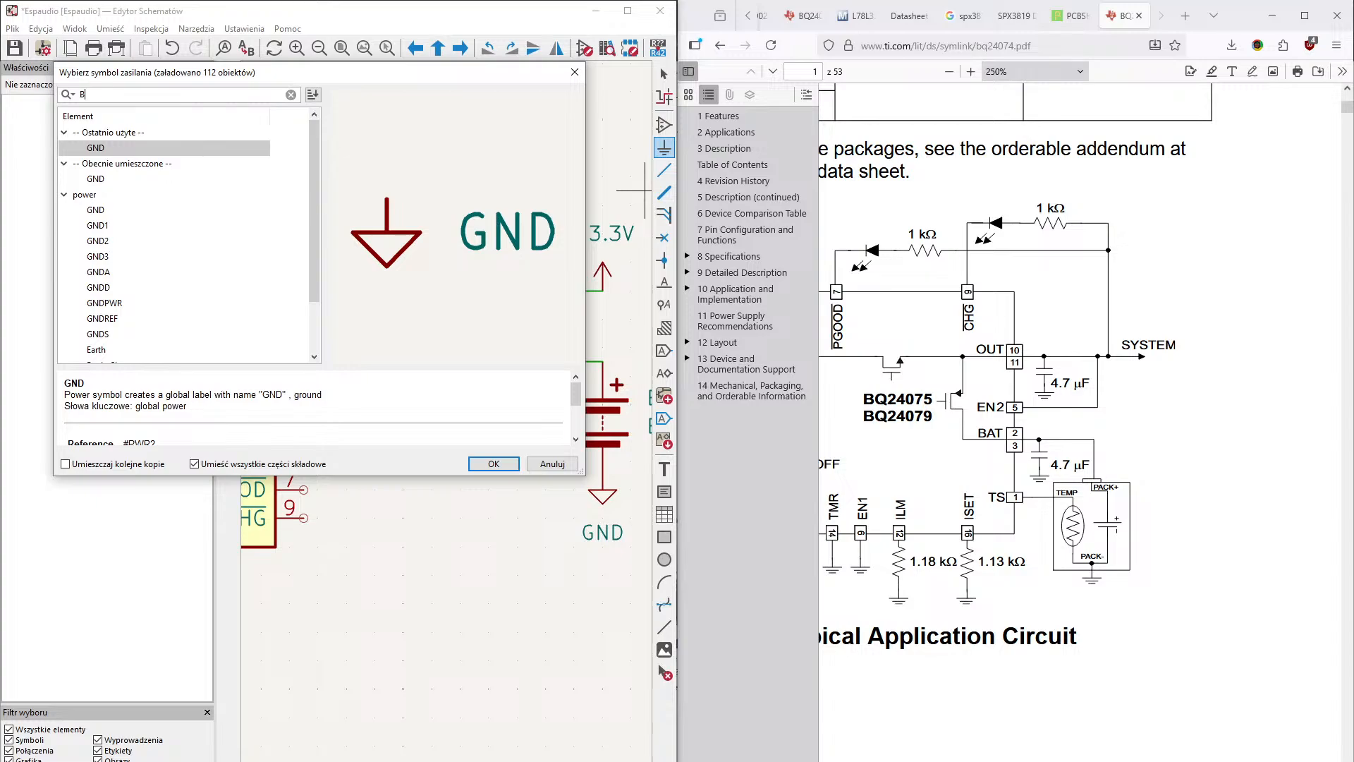
{"action": "type", "text": "at"}
{"action": "key", "text": "Return"}
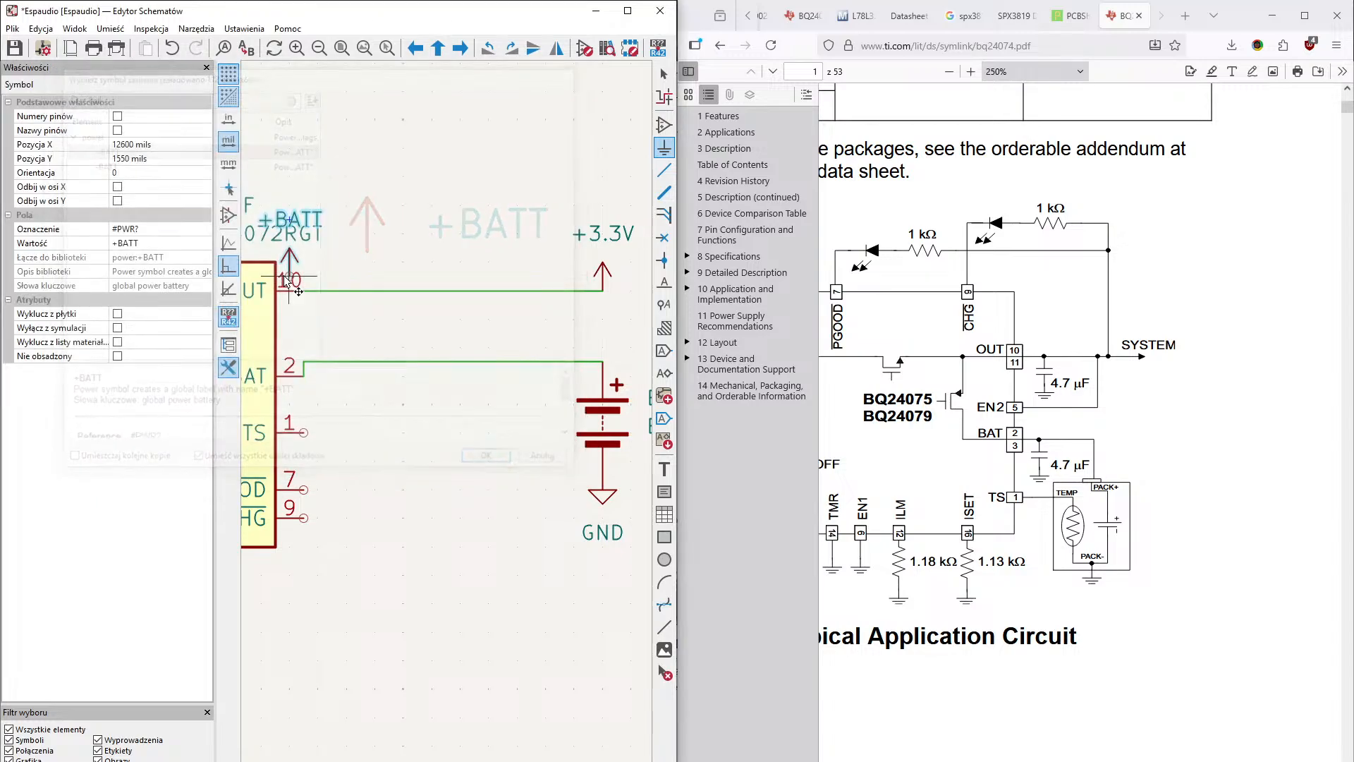
{"action": "left_click", "coordinate": [459, 361]}
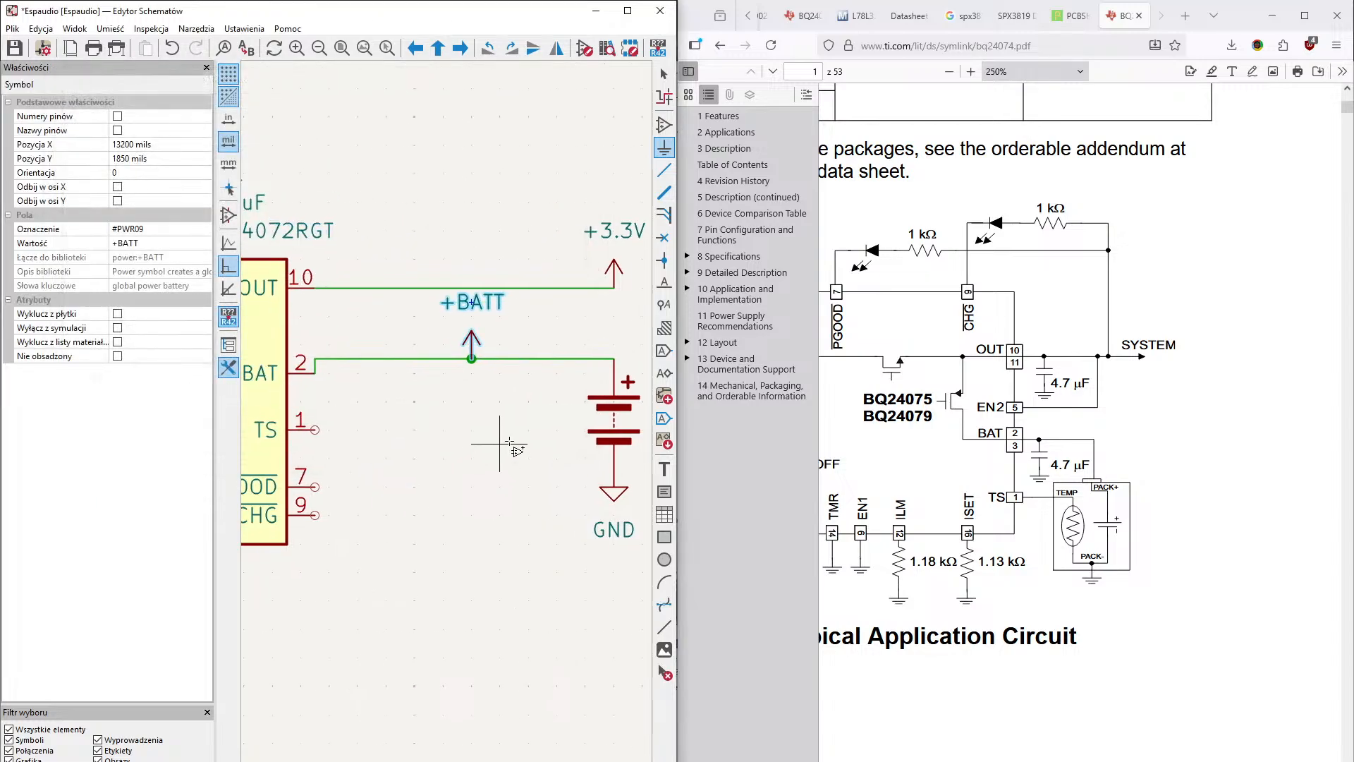
- Place a GND power symbol below the +BATT symbol, level with the battery's ground, at X 13200, Y 2250 mils
{"action": "middle_click_drag", "start_coordinate": [392, 372], "coordinate": [323, 365]}
{"action": "middle_click_drag", "start_coordinate": [402, 371], "coordinate": [355, 370]}
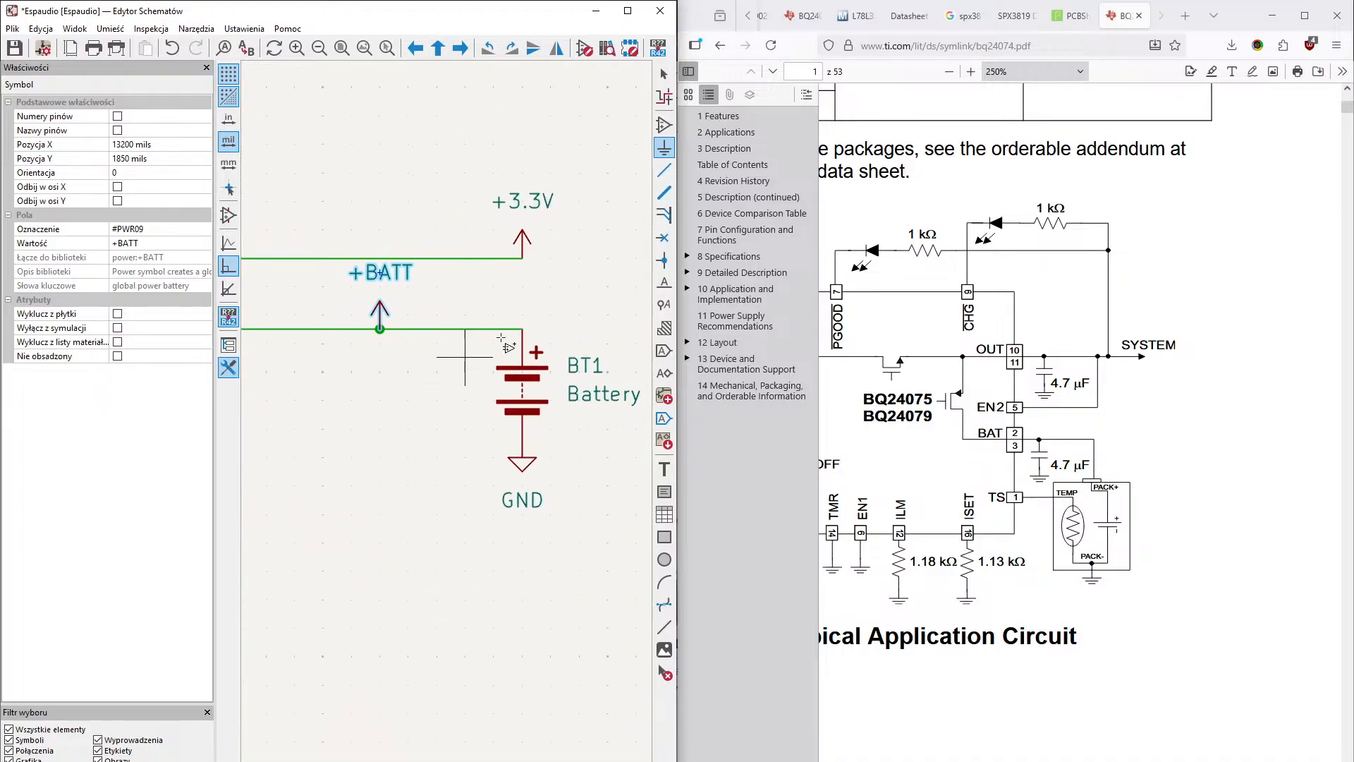
{"action": "left_click", "coordinate": [665, 153]}
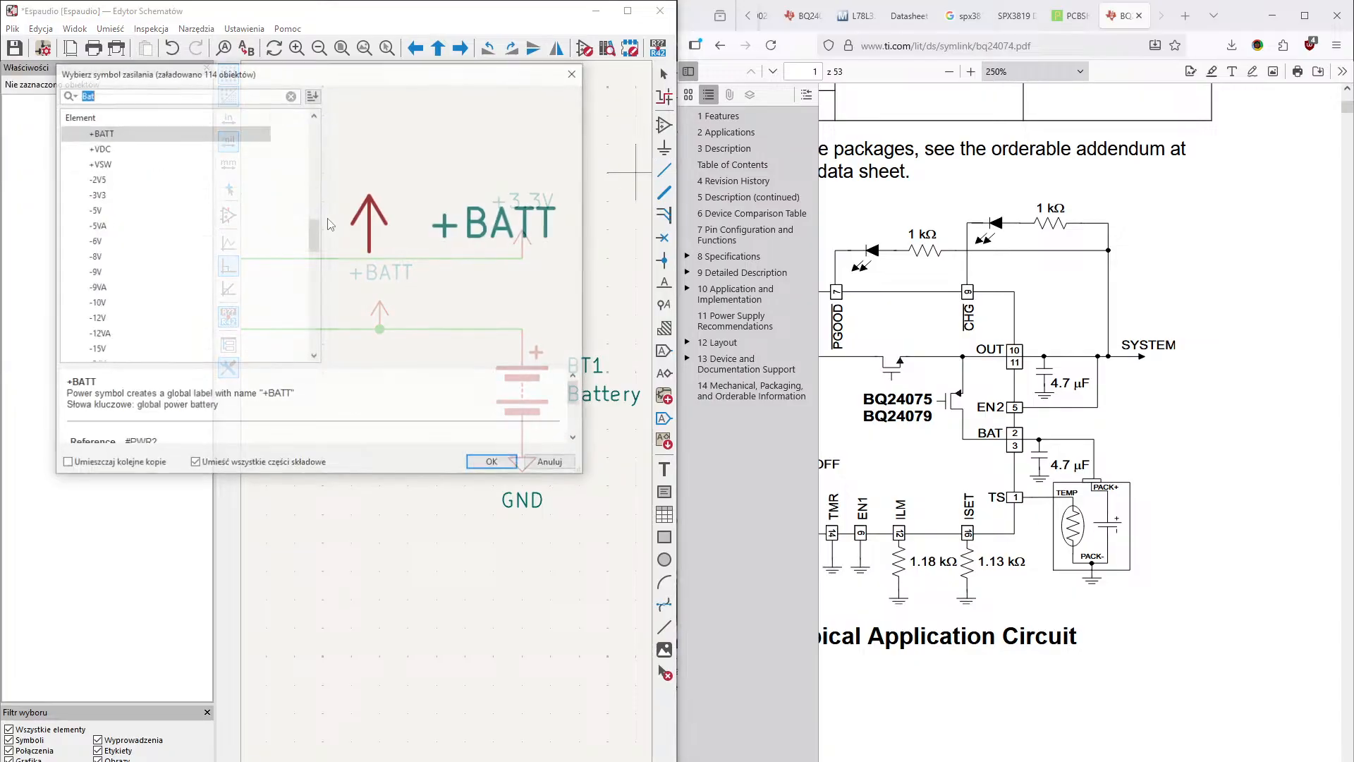
{"action": "type", "text": "gnd"}
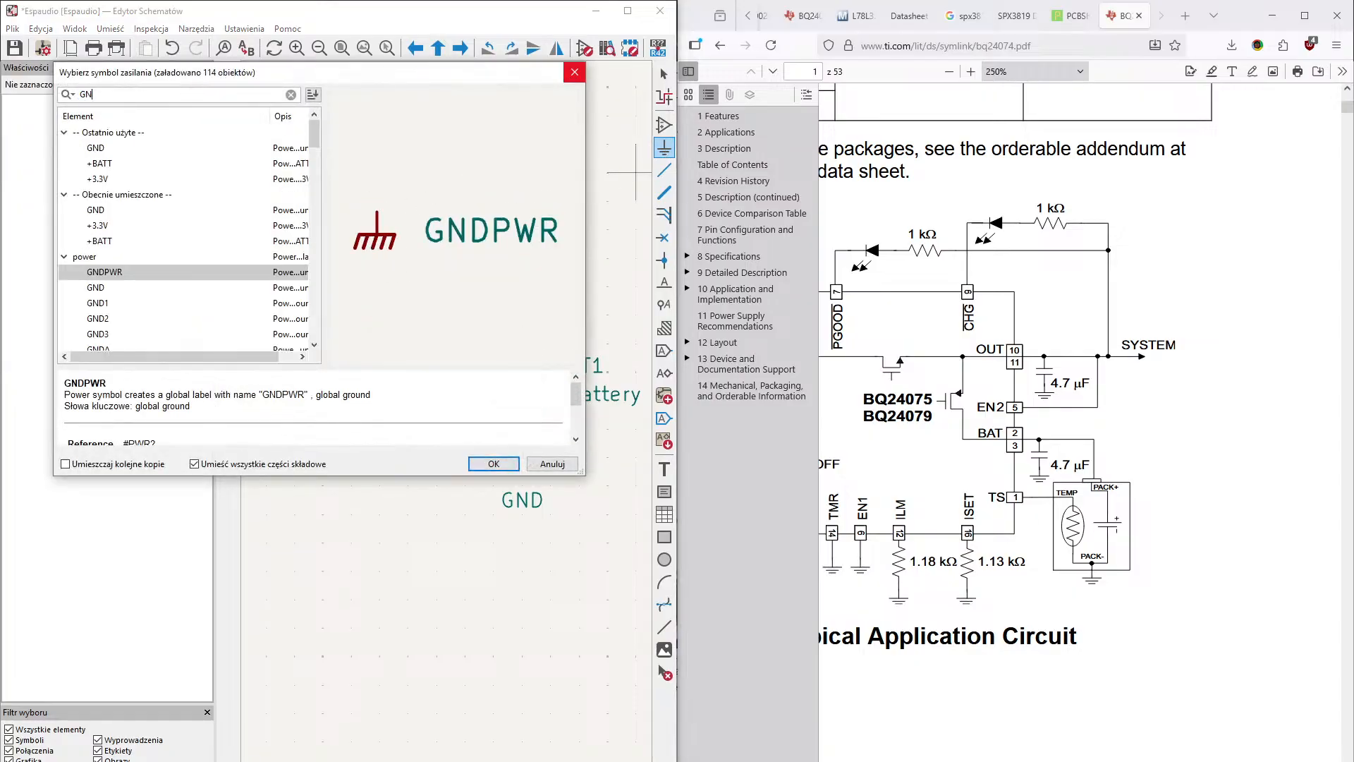
{"action": "key", "text": "Return"}
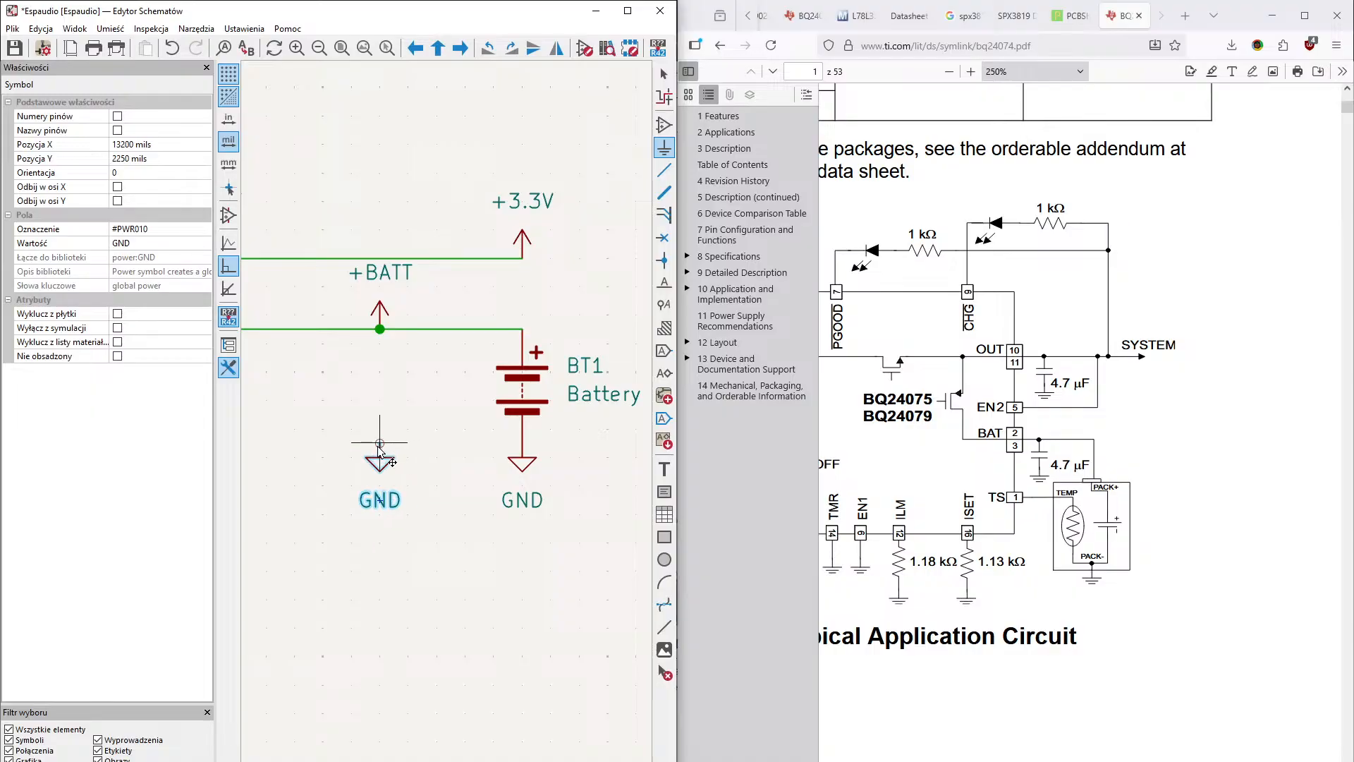
{"action": "left_click", "coordinate": [380, 451]}
- Place an unpolarized capacitor C on the GND symbol below +BATT, at X 13200, Y 2100 mils, and wire its free pin to the battery line
{"action": "left_click", "coordinate": [665, 124]}
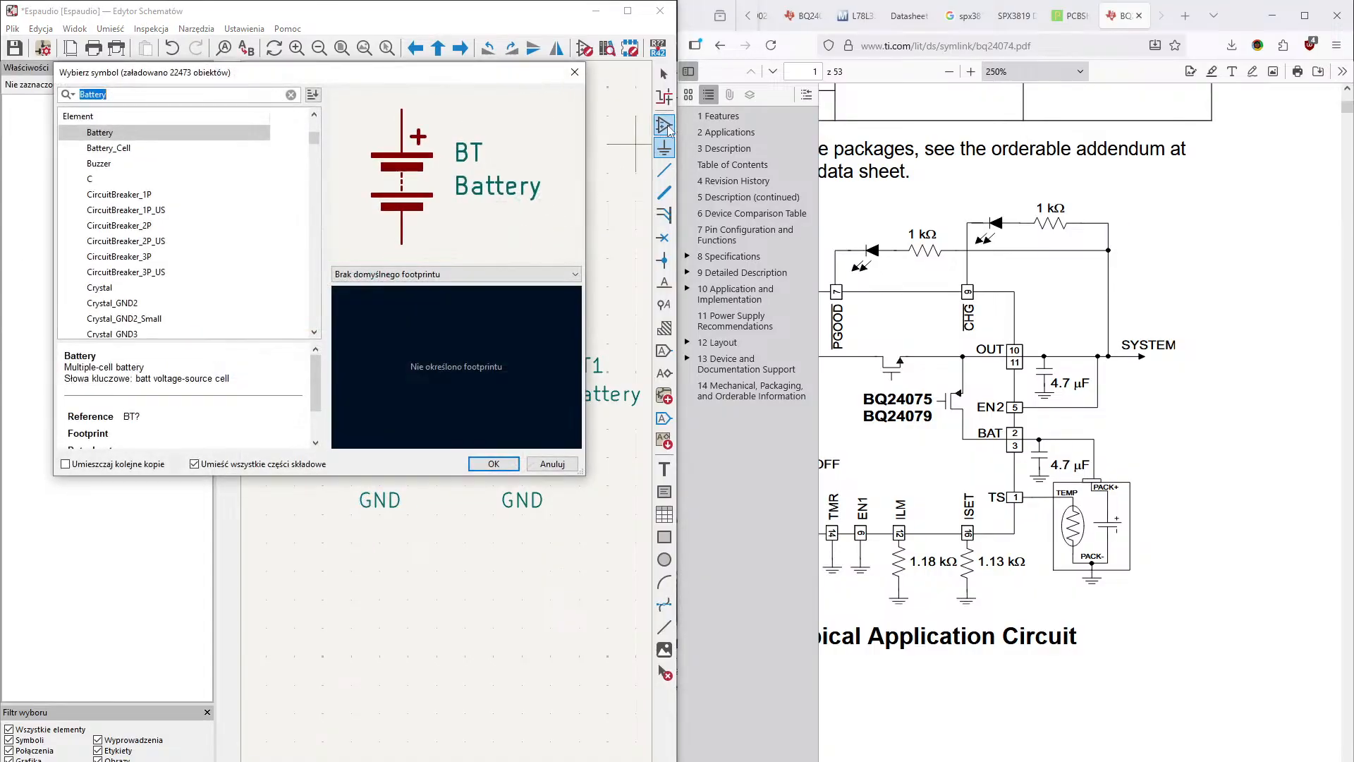
{"action": "type", "text": "C"}
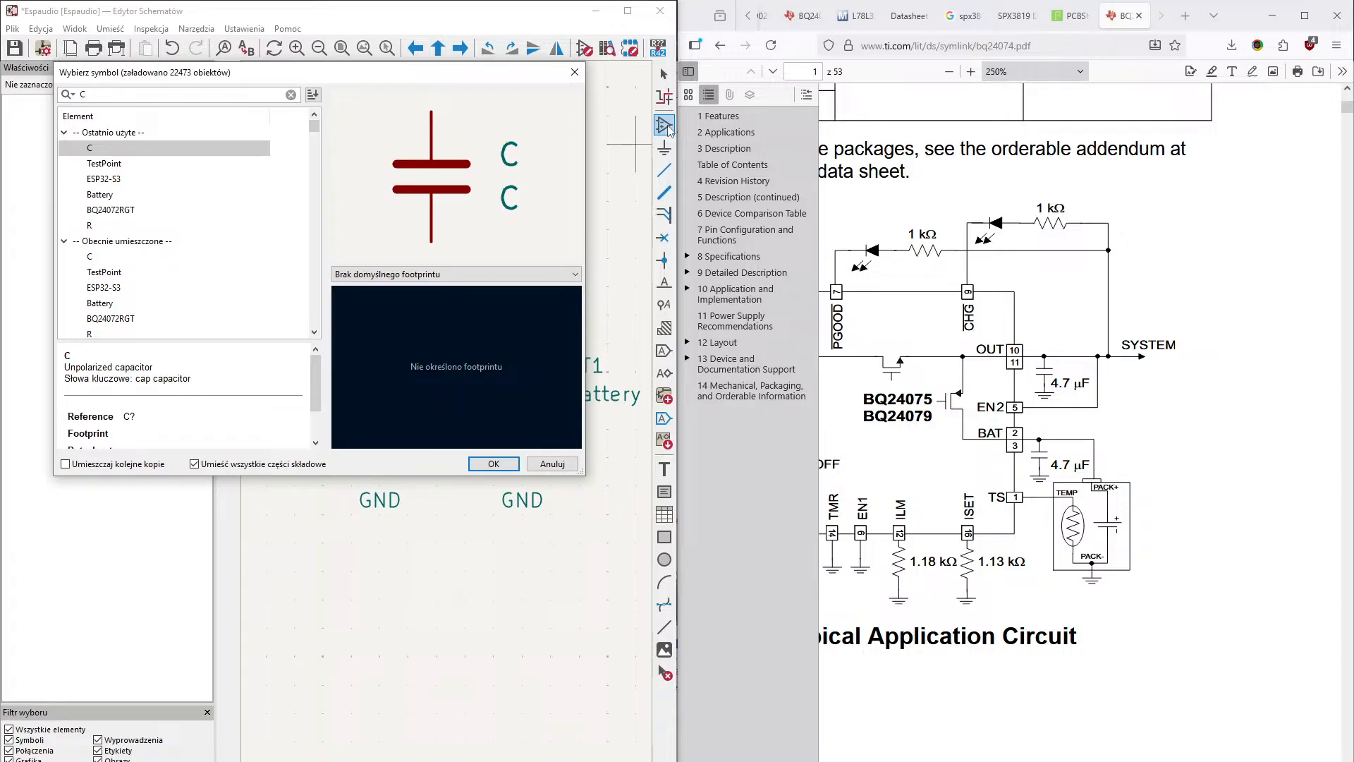
{"action": "key", "text": "Return"}
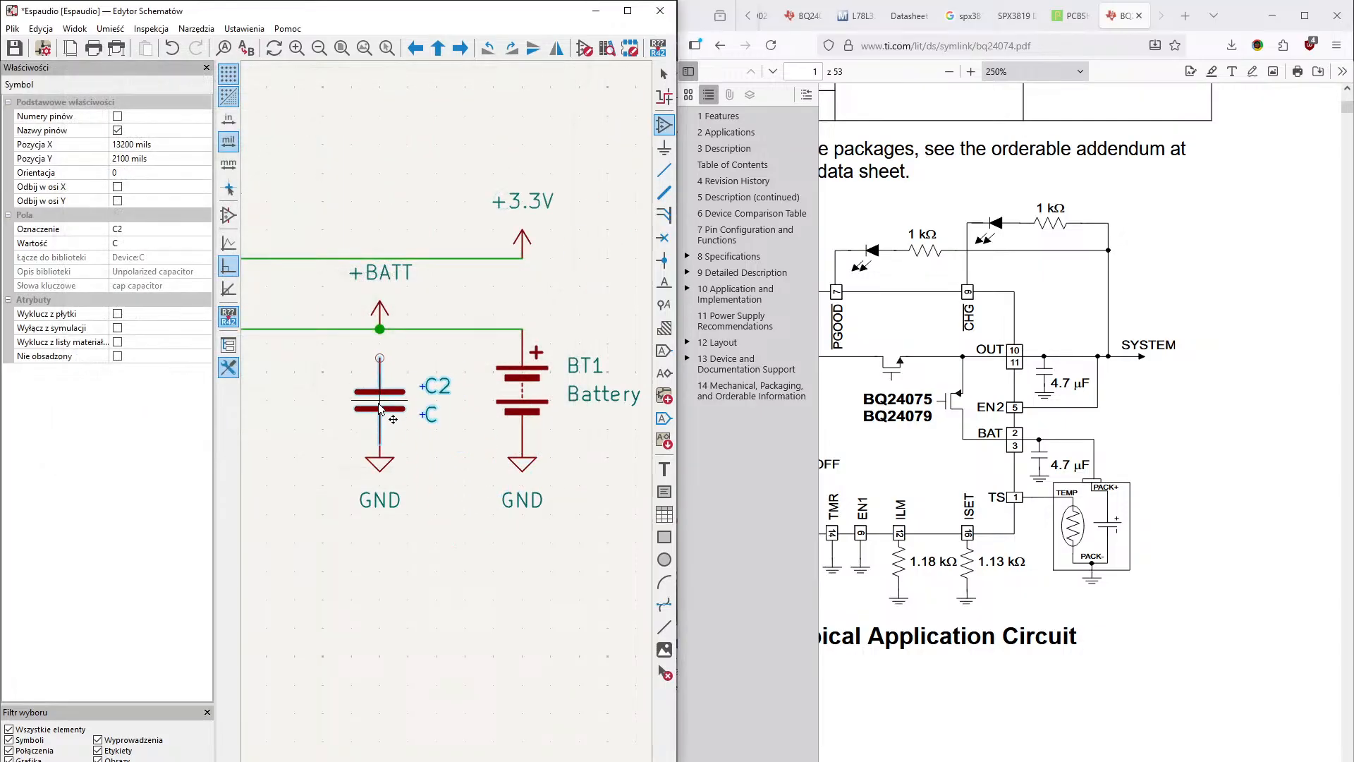
{"action": "left_click", "coordinate": [379, 407]}
{"action": "left_click", "coordinate": [664, 169]}
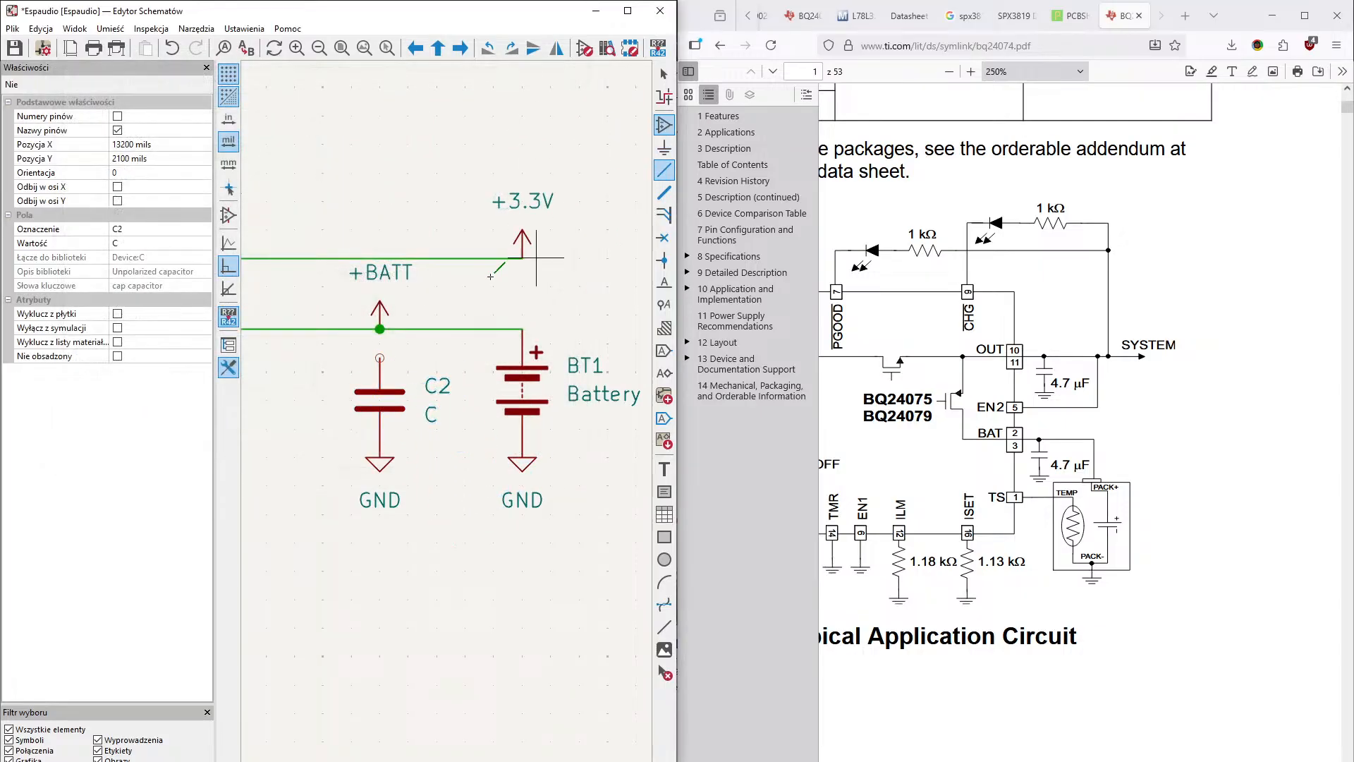
{"action": "left_click", "coordinate": [379, 358]}
{"action": "left_click", "coordinate": [380, 328]}
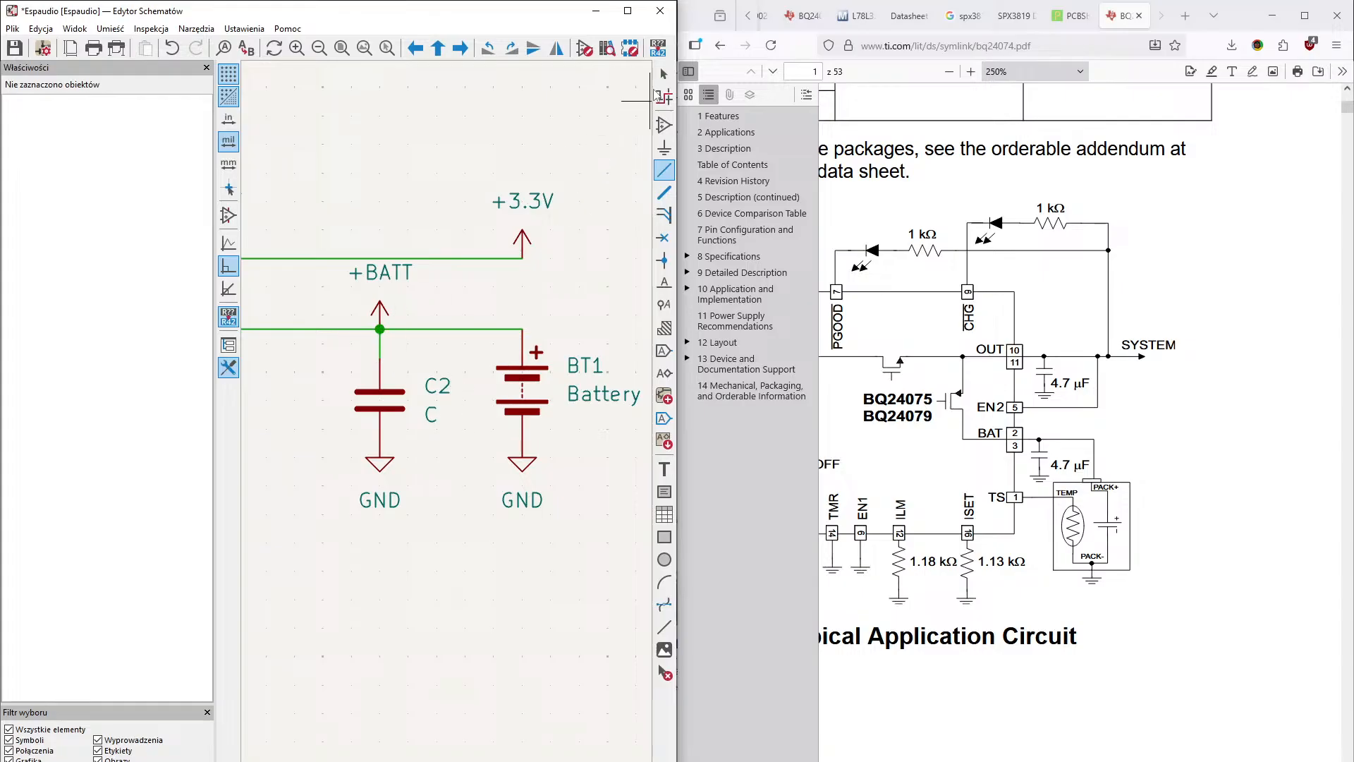
- Set the value of capacitor C2 to 4.7uF
{"action": "left_click", "coordinate": [664, 73]}
{"action": "double_click", "coordinate": [431, 415]}
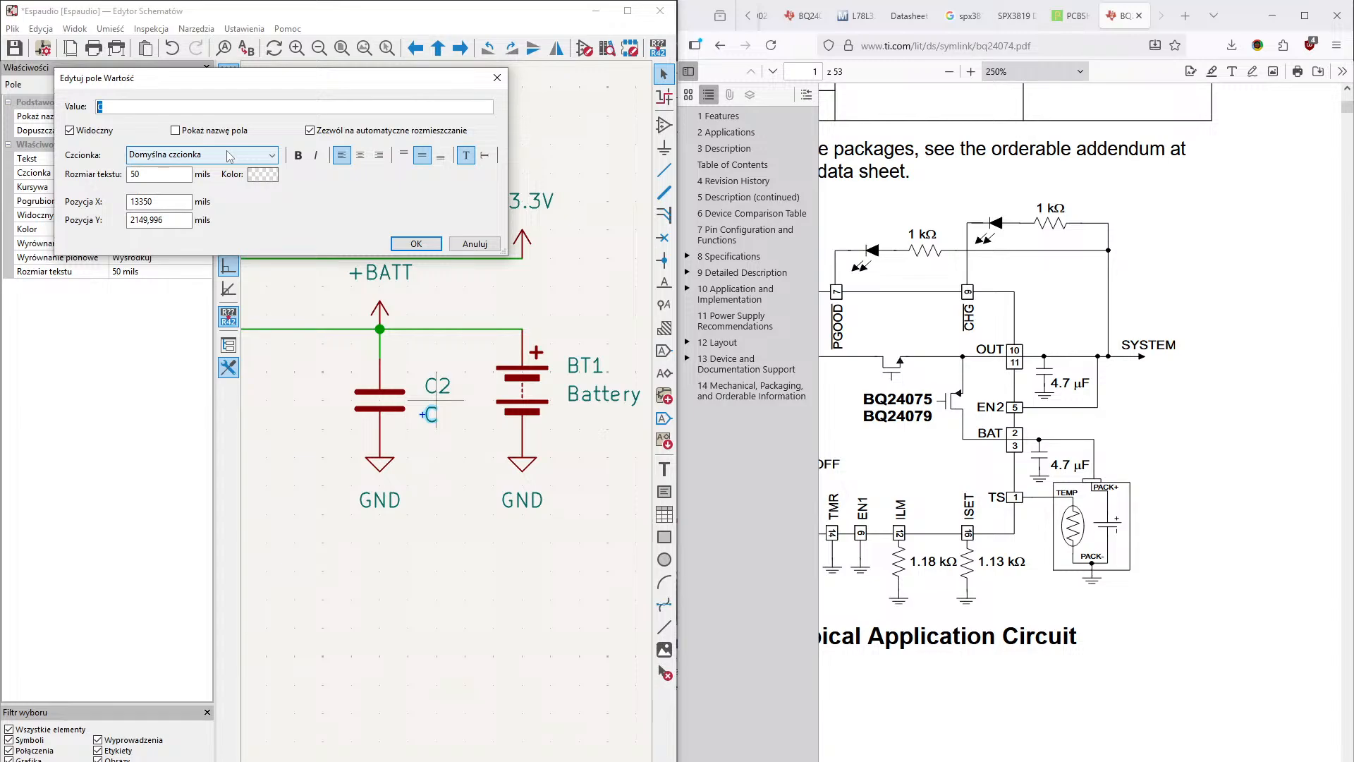
{"action": "type", "text": "4.7uF"}
{"action": "key", "text": "Return"}
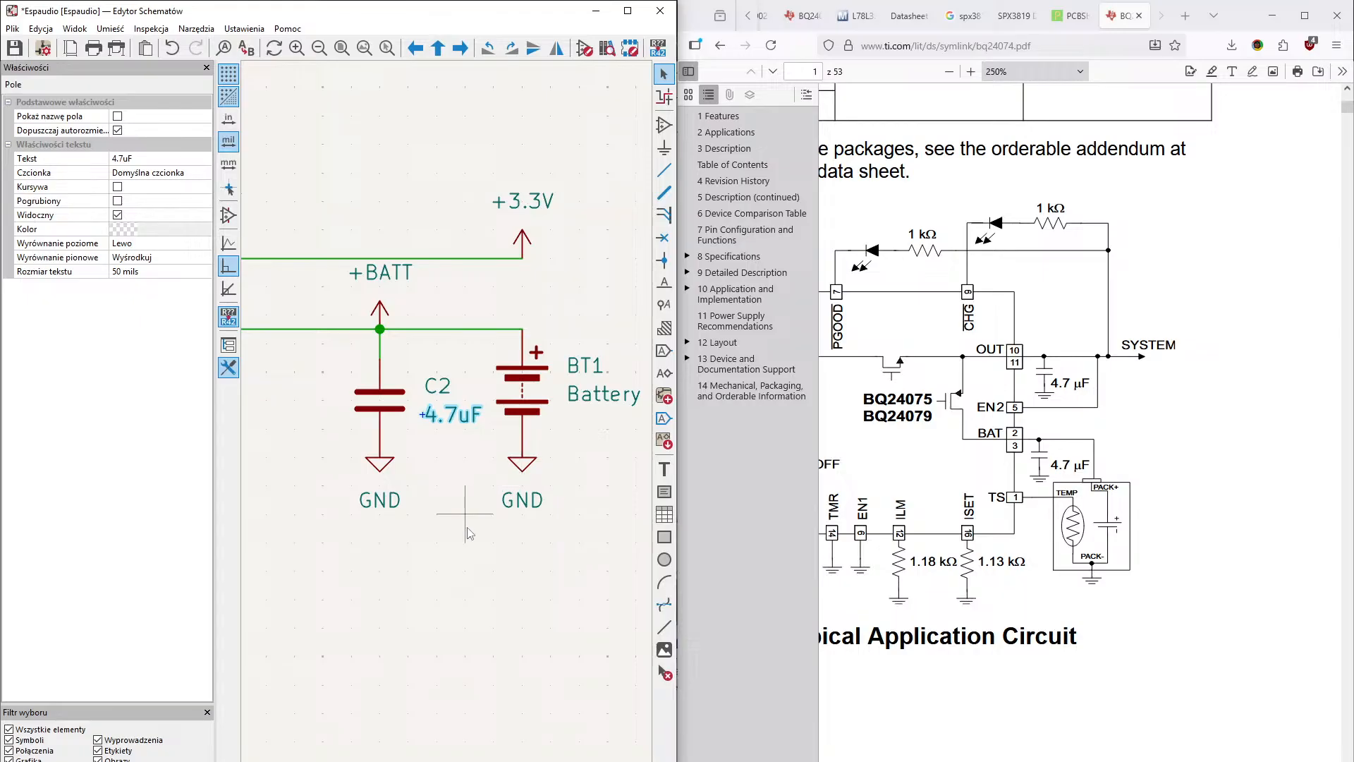
{"action": "middle_click_drag", "start_coordinate": [467, 518], "coordinate": [594, 518]}
{"action": "middle_click_drag", "start_coordinate": [539, 618], "coordinate": [578, 574]}
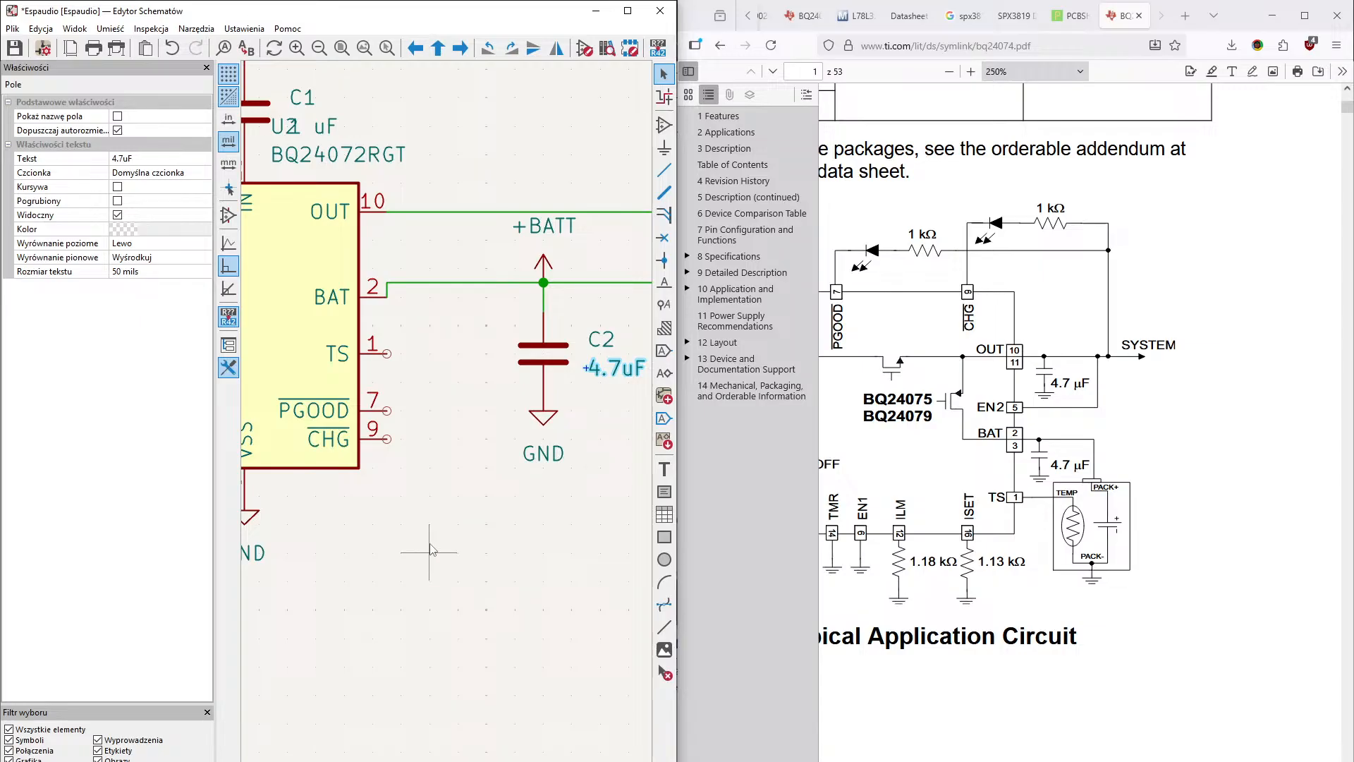
{"action": "mouse_move", "coordinate": [430, 544]}
{"action": "middle_mouse_down"}
{"action": "mouse_move", "coordinate": [456, 589]}
{"action": "mouse_move", "coordinate": [458, 505]}
{"action": "mouse_move", "coordinate": [422, 552]}
{"action": "mouse_move", "coordinate": [424, 572]}
{"action": "middle_mouse_up"}
{"action": "mouse_move", "coordinate": [497, 438]}
{"action": "middle_mouse_down"}
{"action": "mouse_move", "coordinate": [464, 511]}
{"action": "mouse_move", "coordinate": [384, 607]}
{"action": "mouse_move", "coordinate": [451, 536]}
{"action": "mouse_move", "coordinate": [433, 485]}
{"action": "middle_mouse_up"}
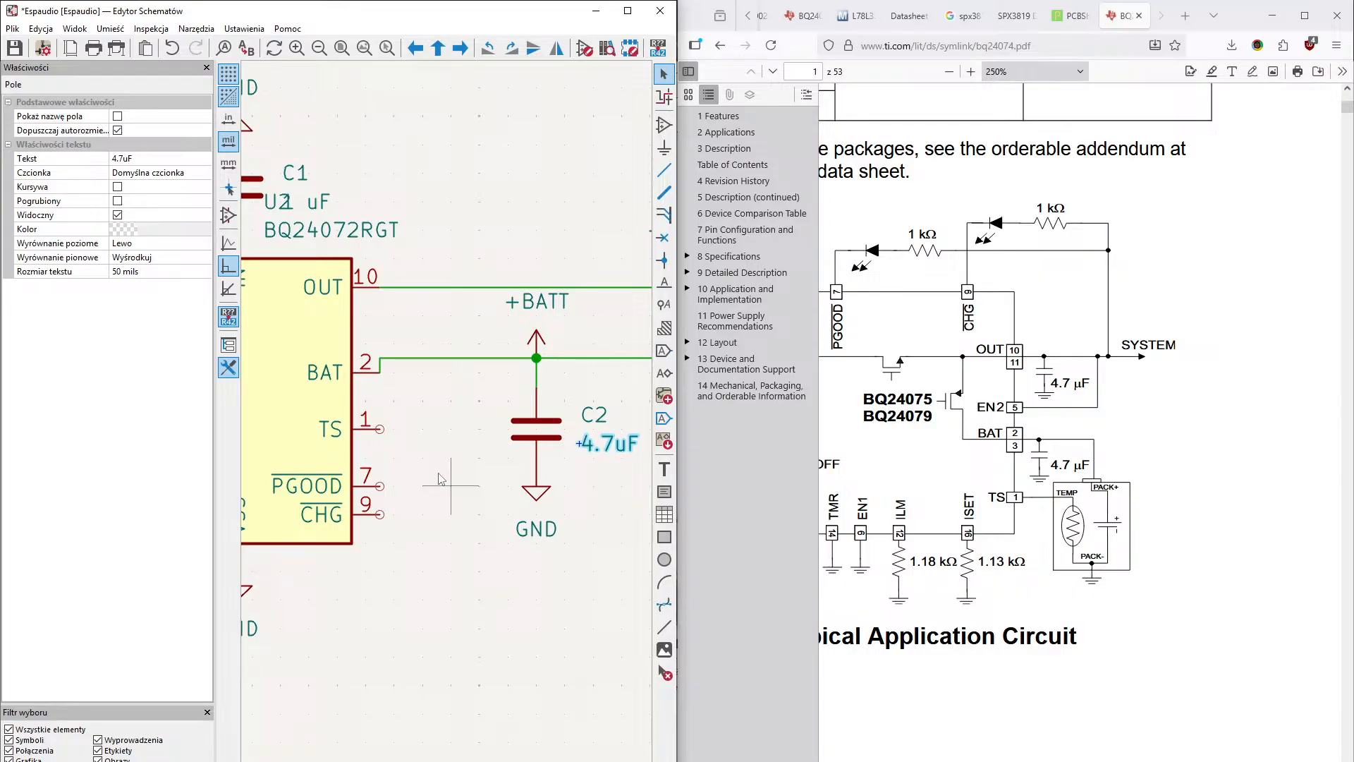
{"action": "middle_click_drag", "start_coordinate": [468, 445], "coordinate": [415, 500]}
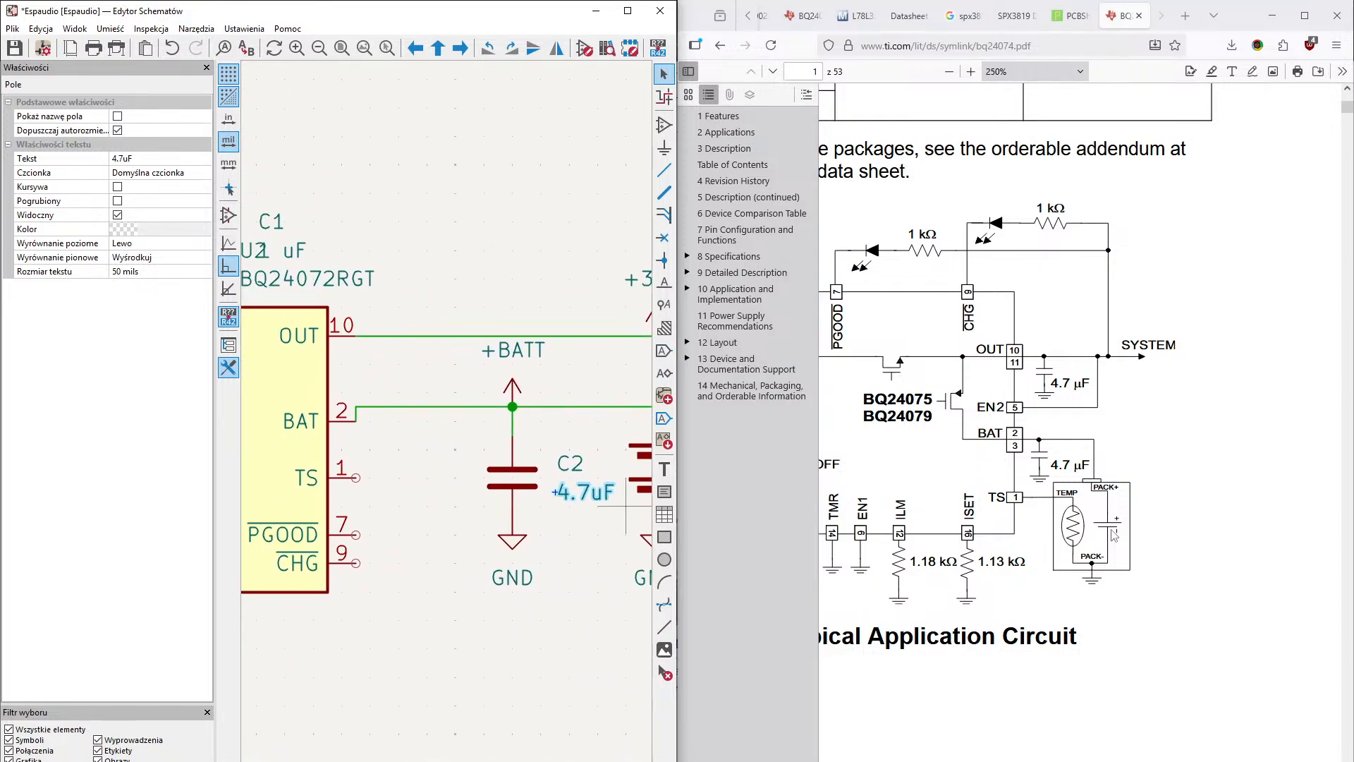
{"action": "middle_click_drag", "start_coordinate": [578, 647], "coordinate": [614, 655]}
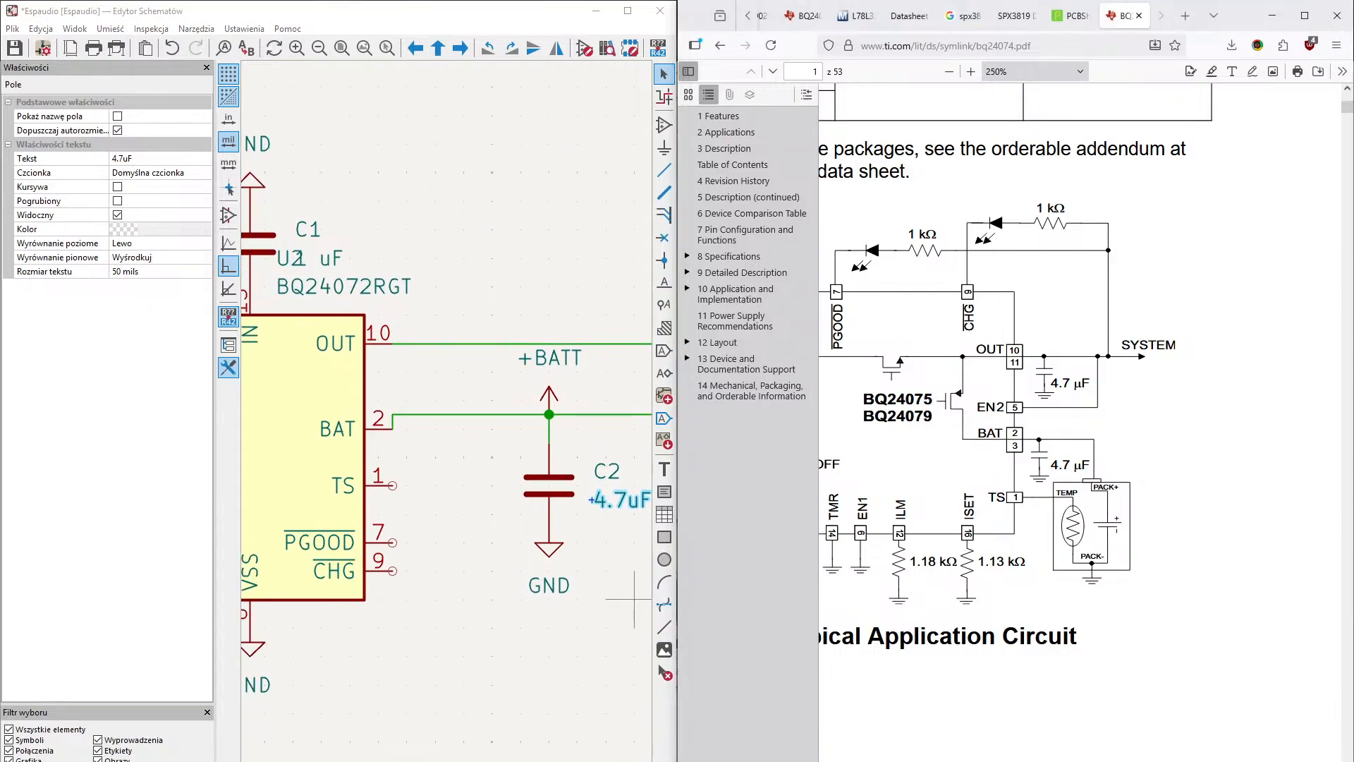
- Look through the opening pages of the charger's datasheet, from the revision history to the Device Comparison Table
{"action": "scroll", "coordinate": [1077, 739], "scroll_direction": "up", "scroll_amount": 10}
{"action": "scroll", "coordinate": [997, 670], "scroll_direction": "down", "scroll_amount": 10}
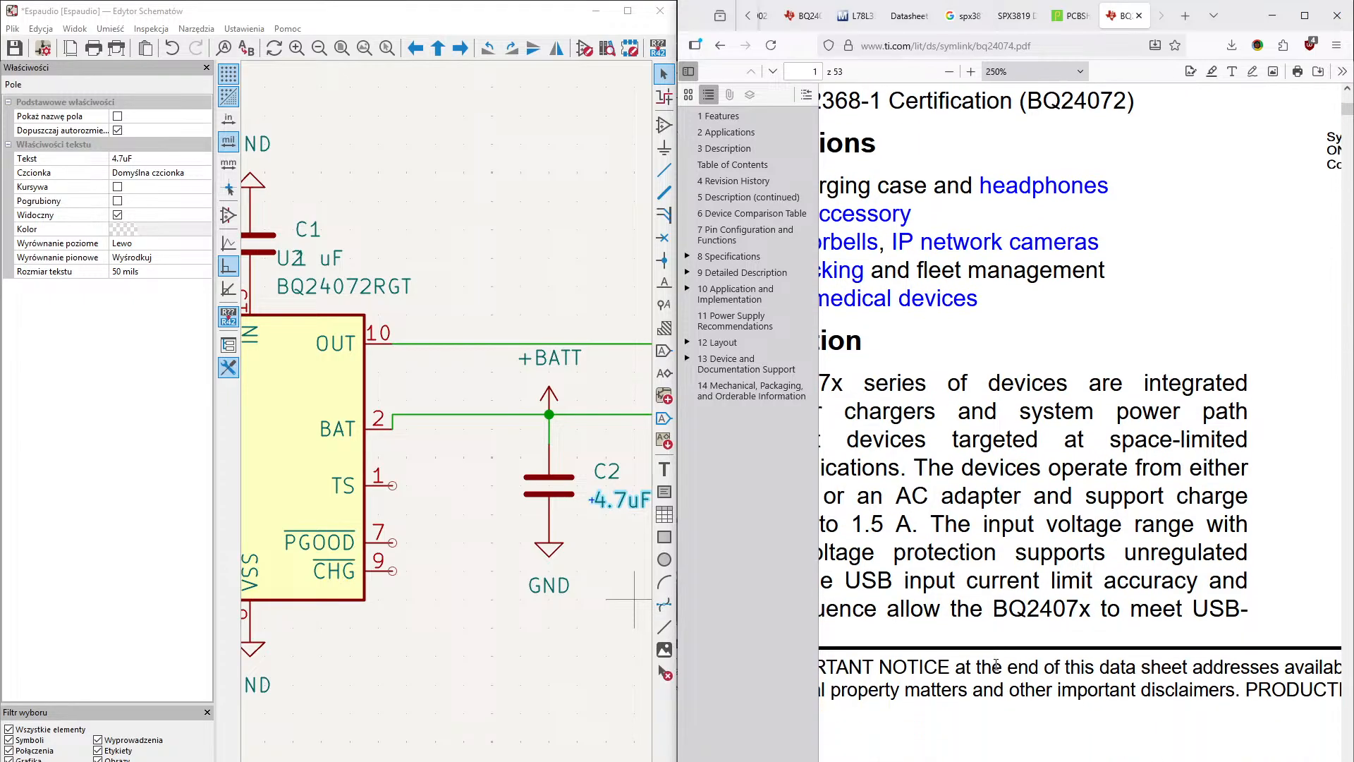
{"action": "scroll", "coordinate": [997, 669], "scroll_direction": "down", "scroll_amount": 5}
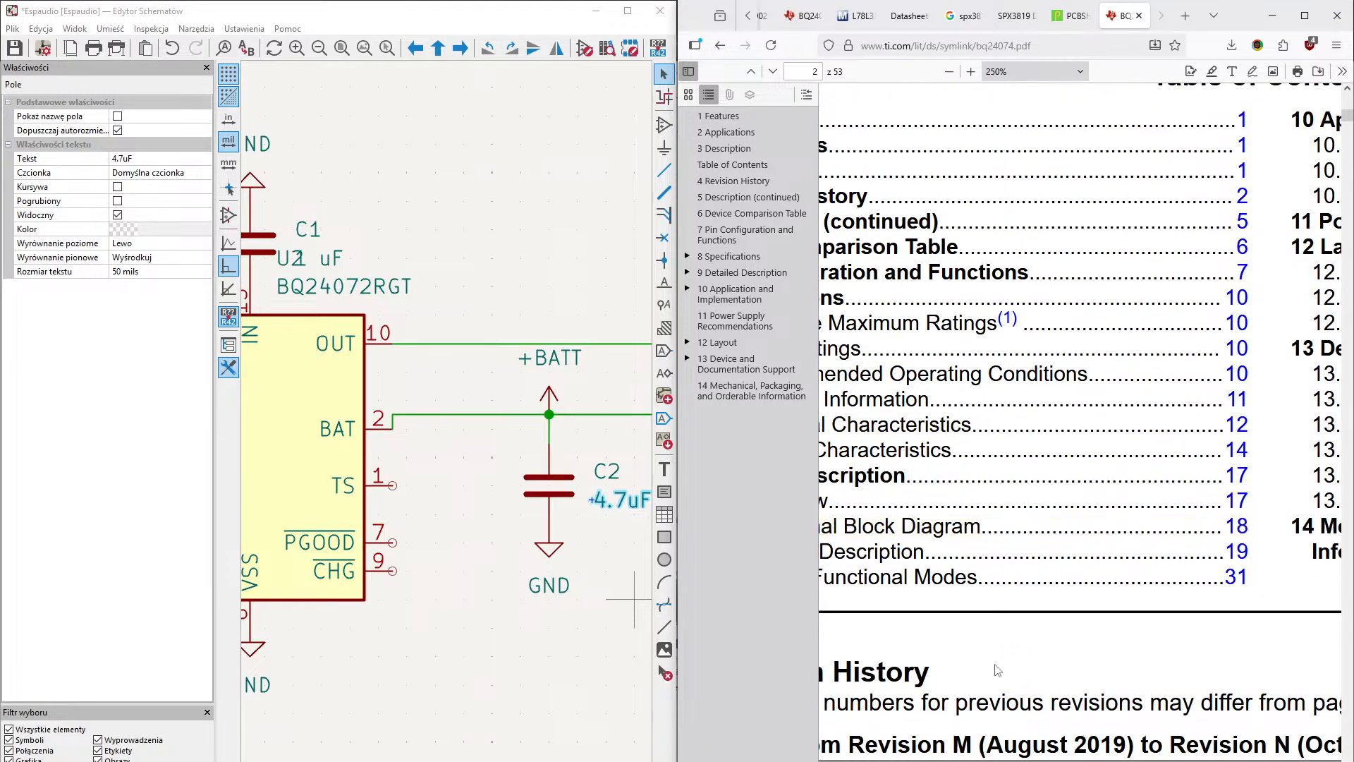
{"action": "key", "text": "XF86AudioLowerVolume"}
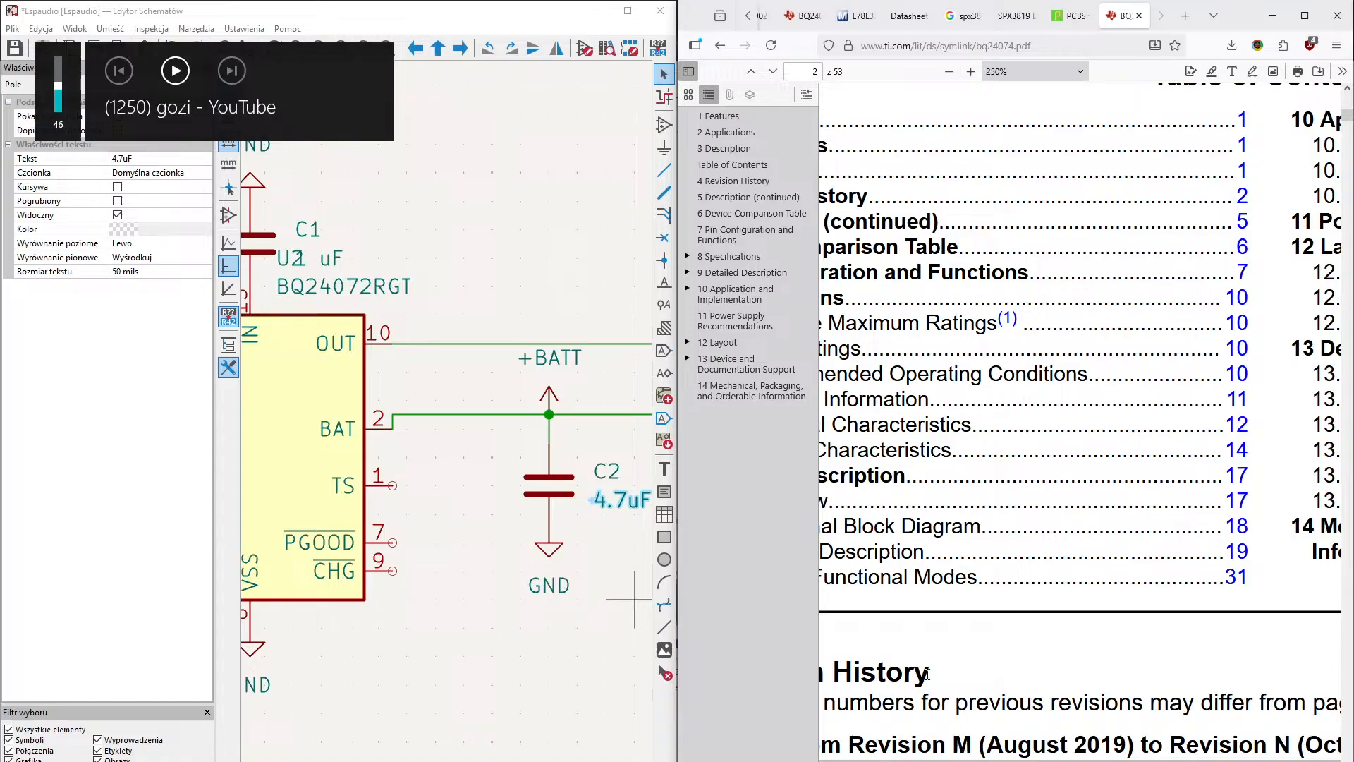
{"action": "scroll", "coordinate": [927, 673], "scroll_direction": "down", "scroll_amount": 1, "text": "ctrl"}
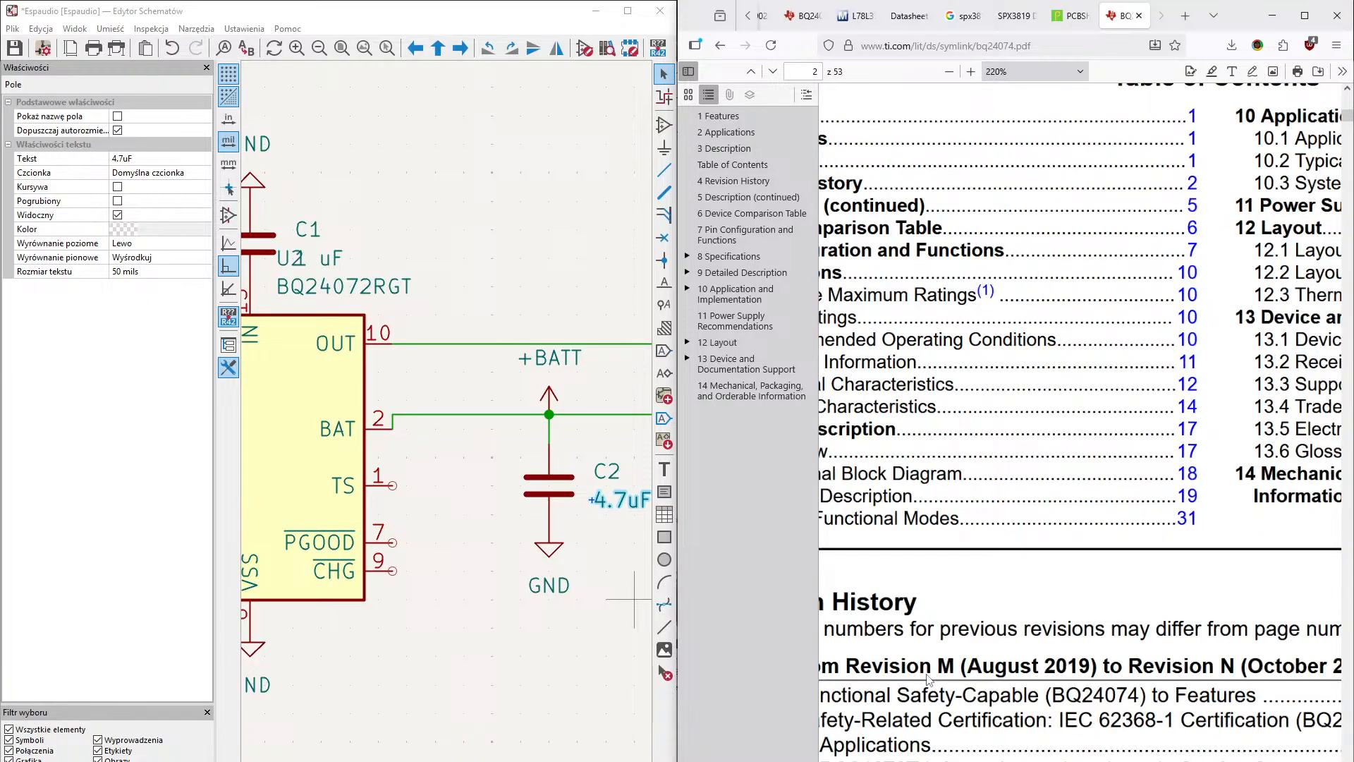
{"action": "scroll", "coordinate": [927, 677], "scroll_direction": "down", "scroll_amount": 4, "text": "ctrl"}
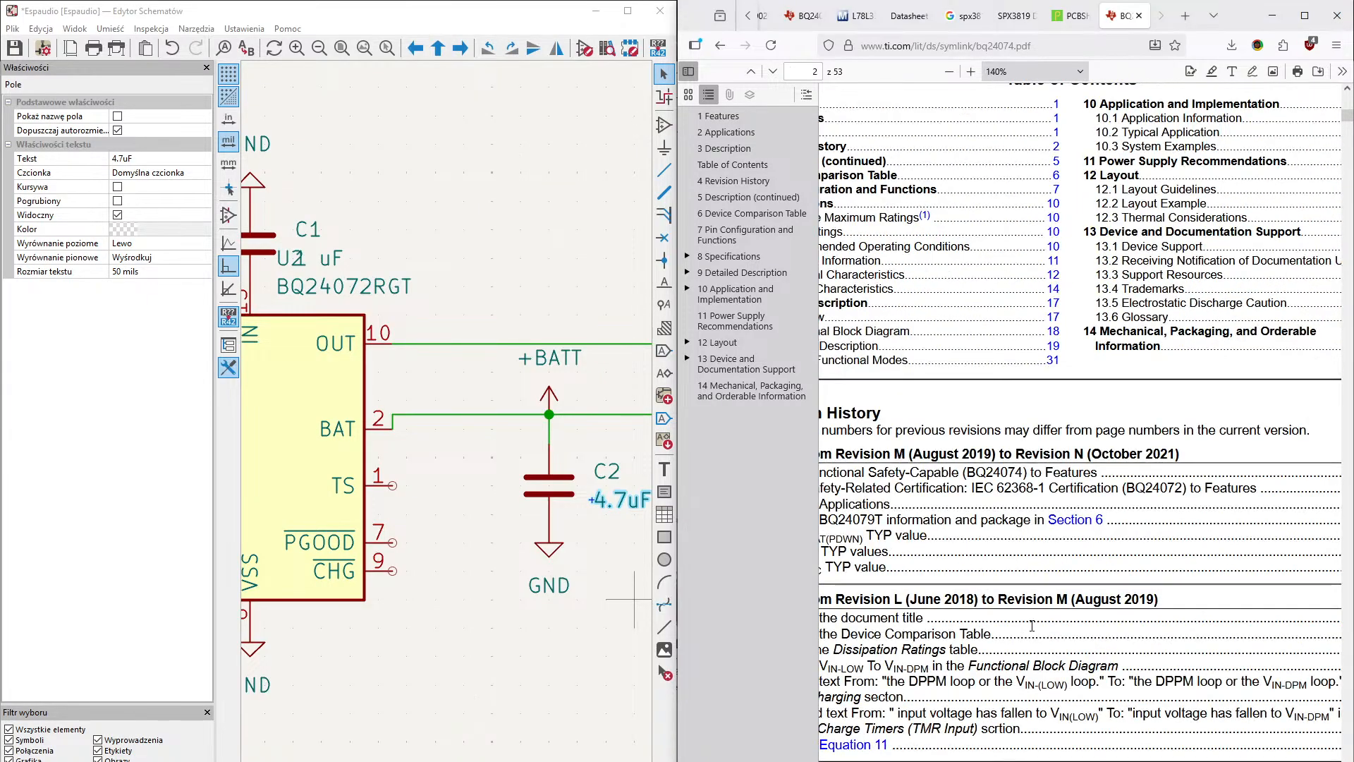
{"action": "scroll", "coordinate": [1032, 625], "scroll_direction": "up", "scroll_amount": 10}
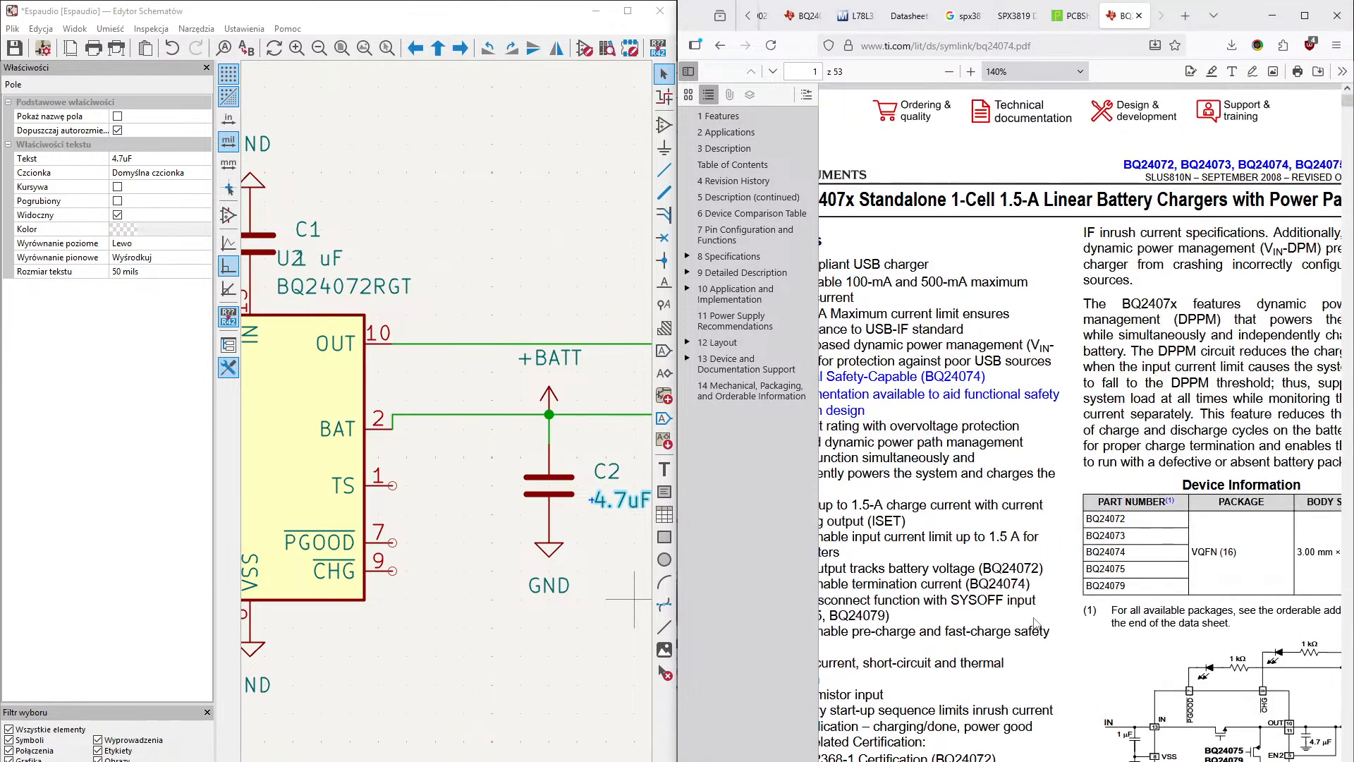
{"action": "scroll", "coordinate": [1034, 622], "scroll_direction": "down", "scroll_amount": 15}
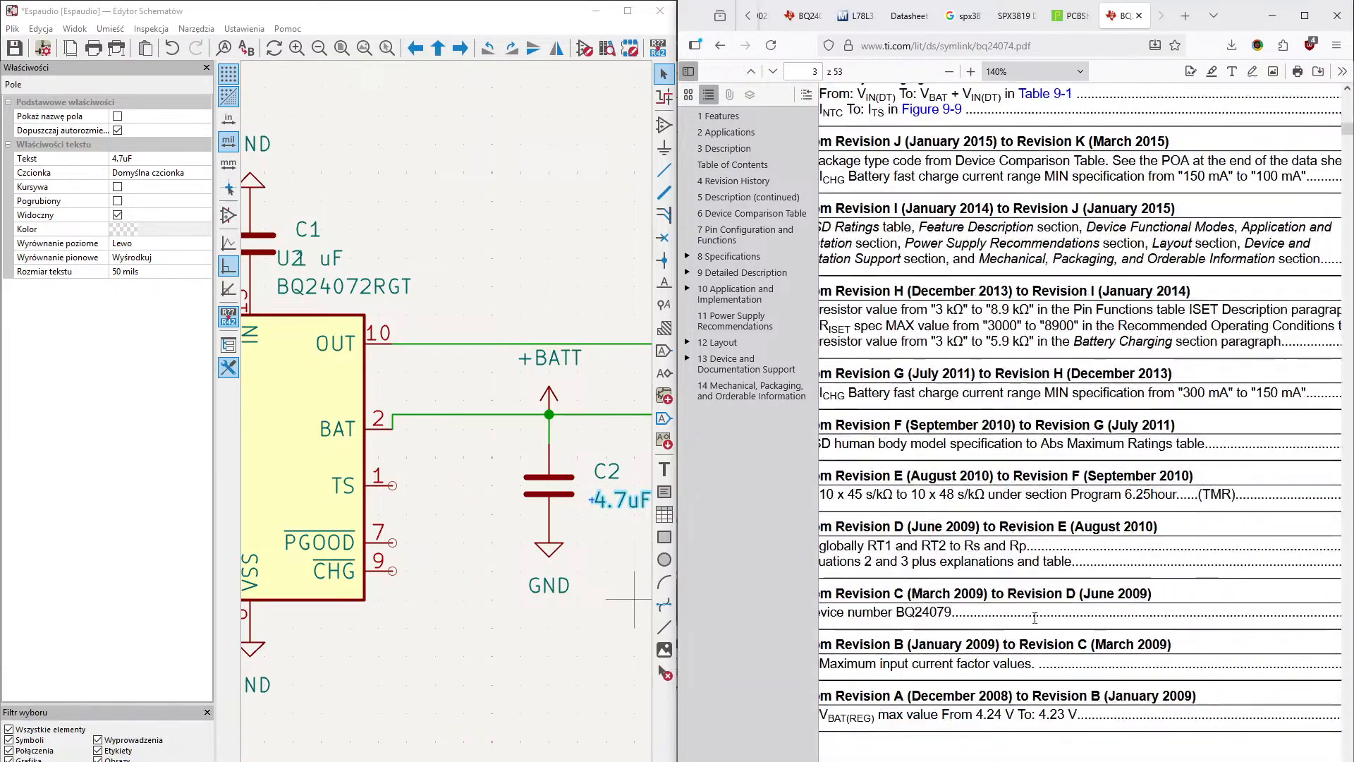
{"action": "scroll", "coordinate": [1035, 618], "scroll_direction": "up", "scroll_amount": 6}
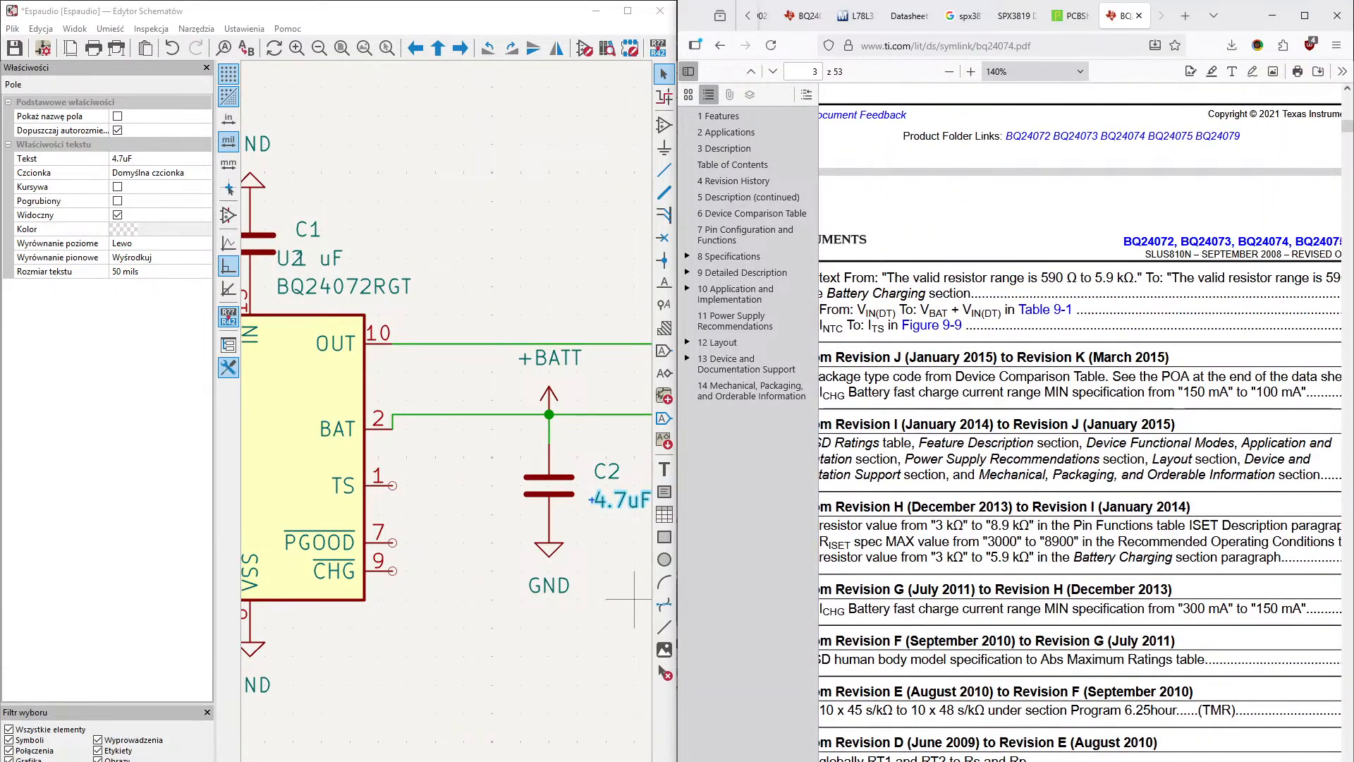
{"action": "key", "text": "ctrl+a"}
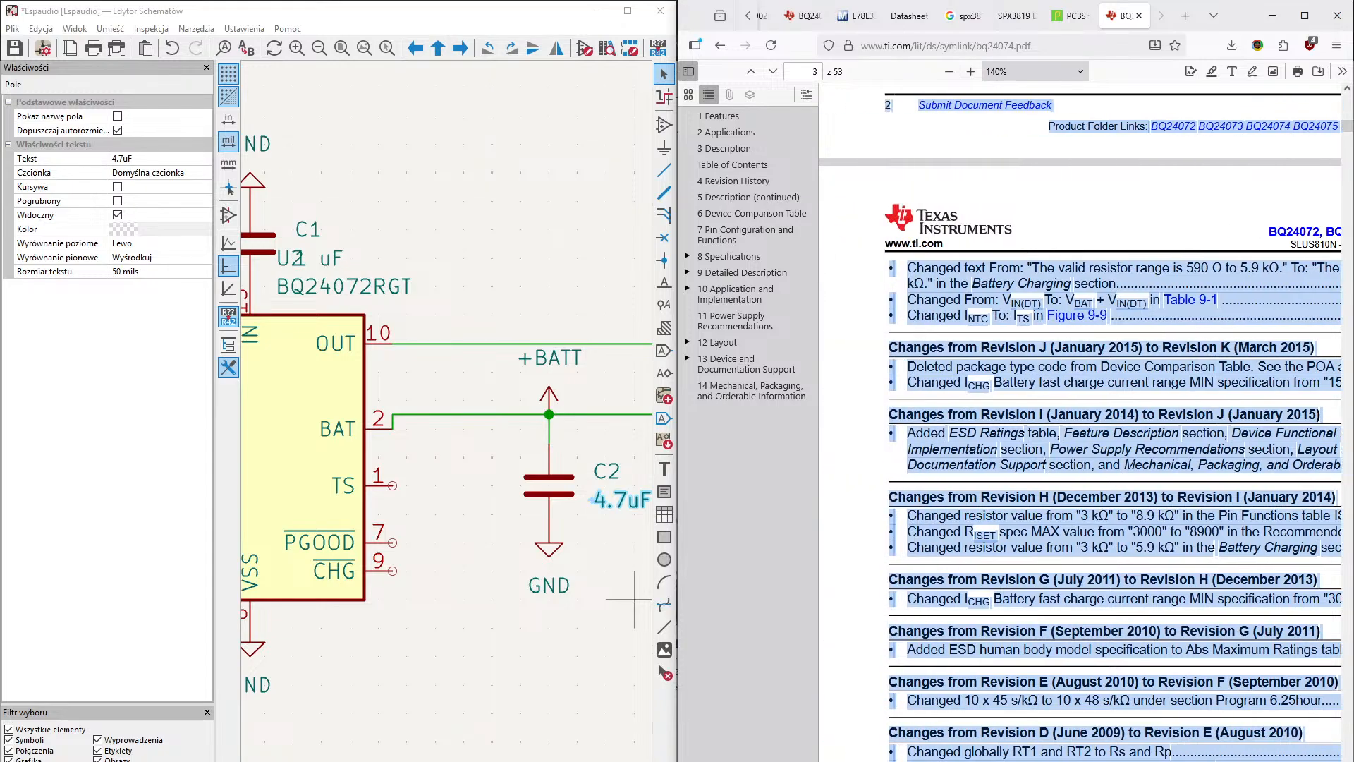
{"action": "scroll", "coordinate": [997, 647], "scroll_direction": "down", "scroll_amount": 7}
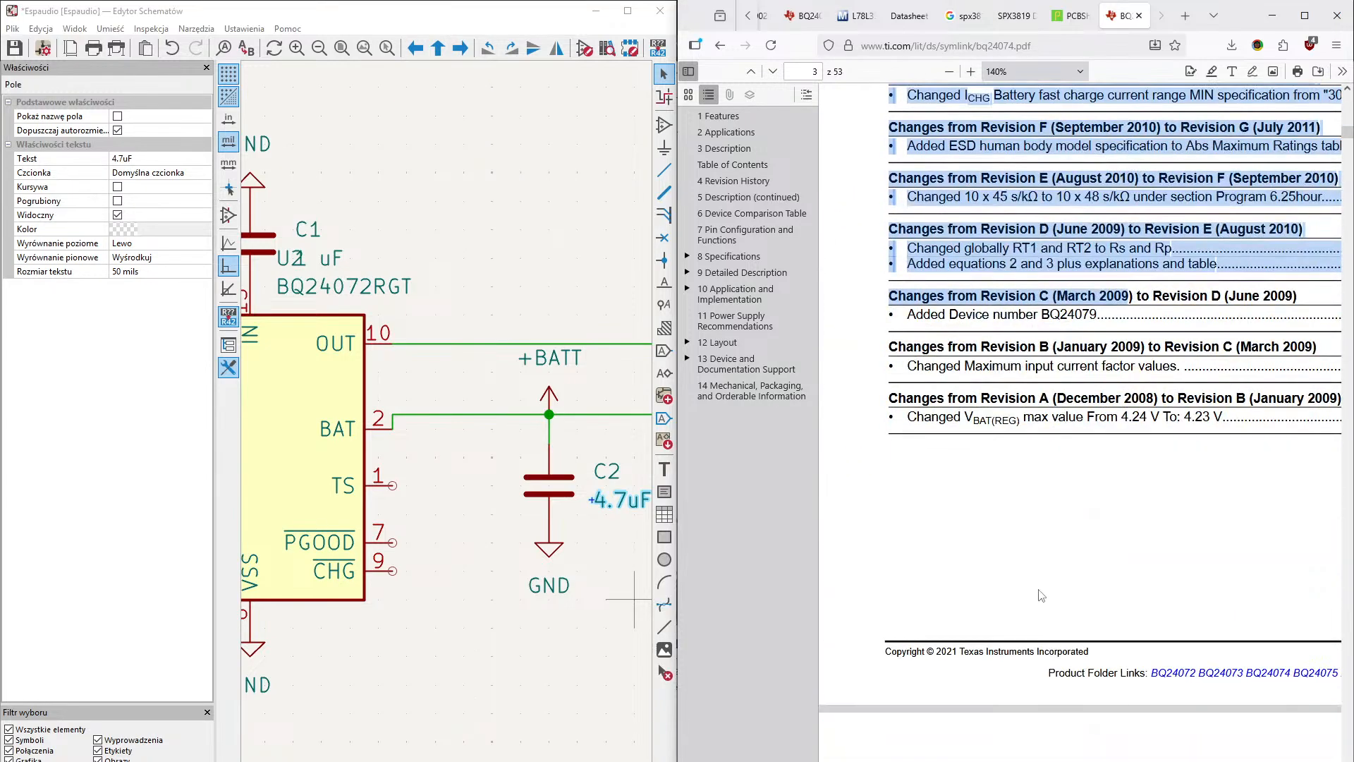
{"action": "left_click", "coordinate": [1100, 393]}
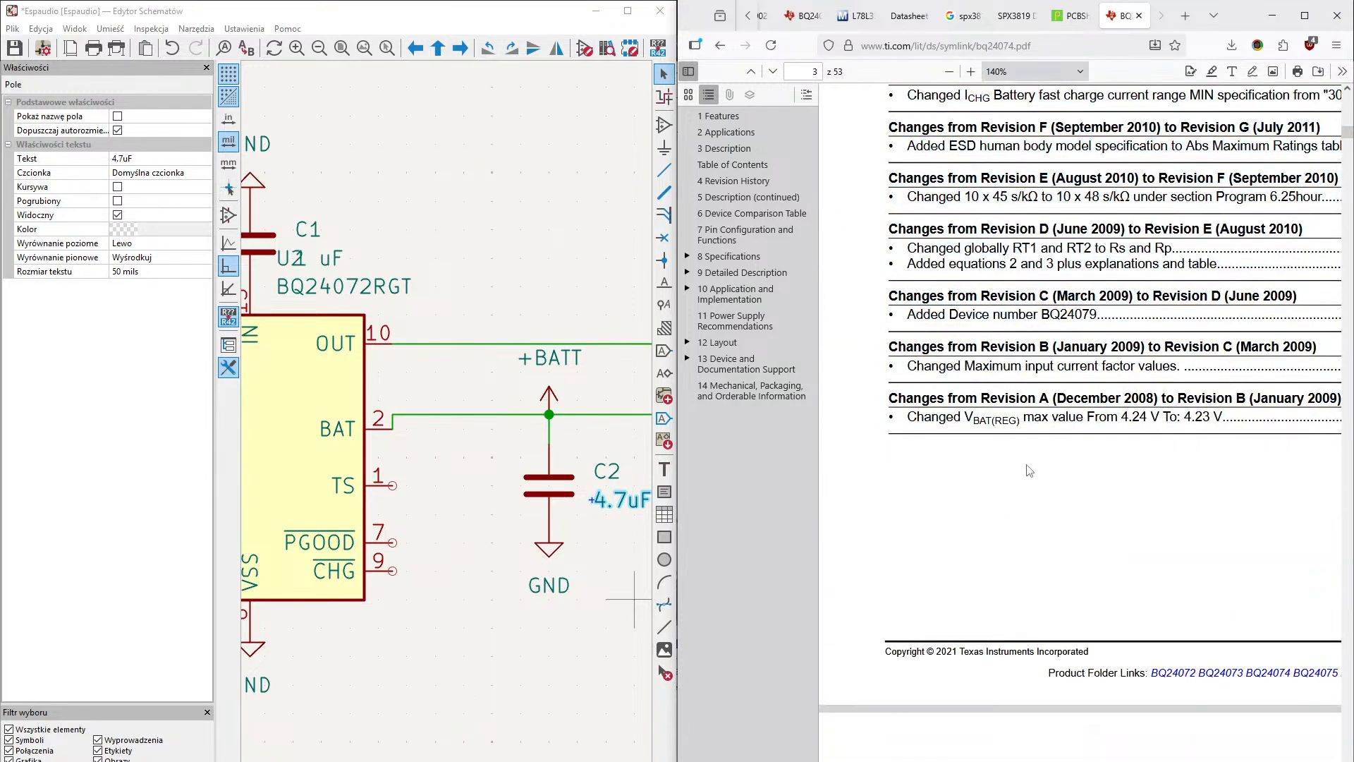
{"action": "scroll", "coordinate": [1074, 424], "scroll_direction": "down", "scroll_amount": 6}
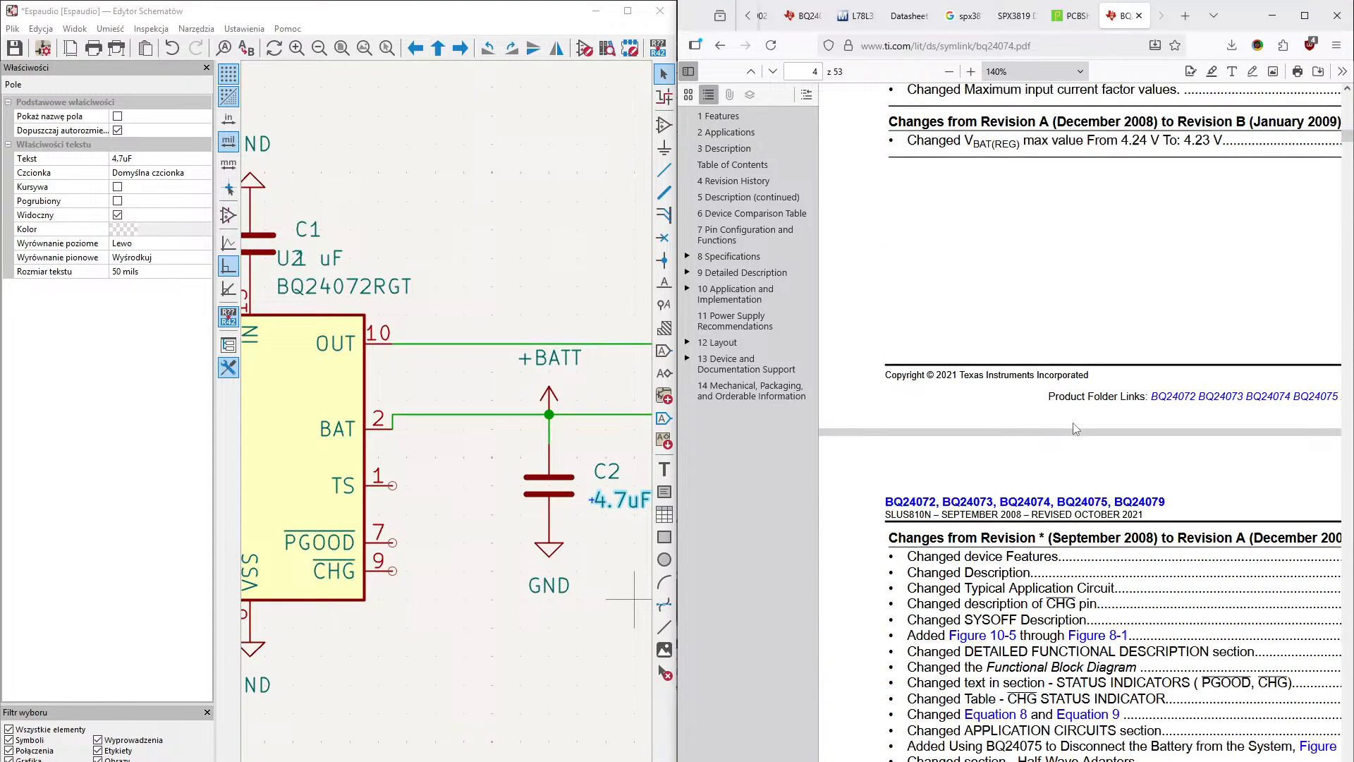
{"action": "scroll", "coordinate": [1076, 428], "scroll_direction": "up", "scroll_amount": 5}
{"action": "scroll", "coordinate": [1075, 429], "scroll_direction": "up", "scroll_amount": 1}
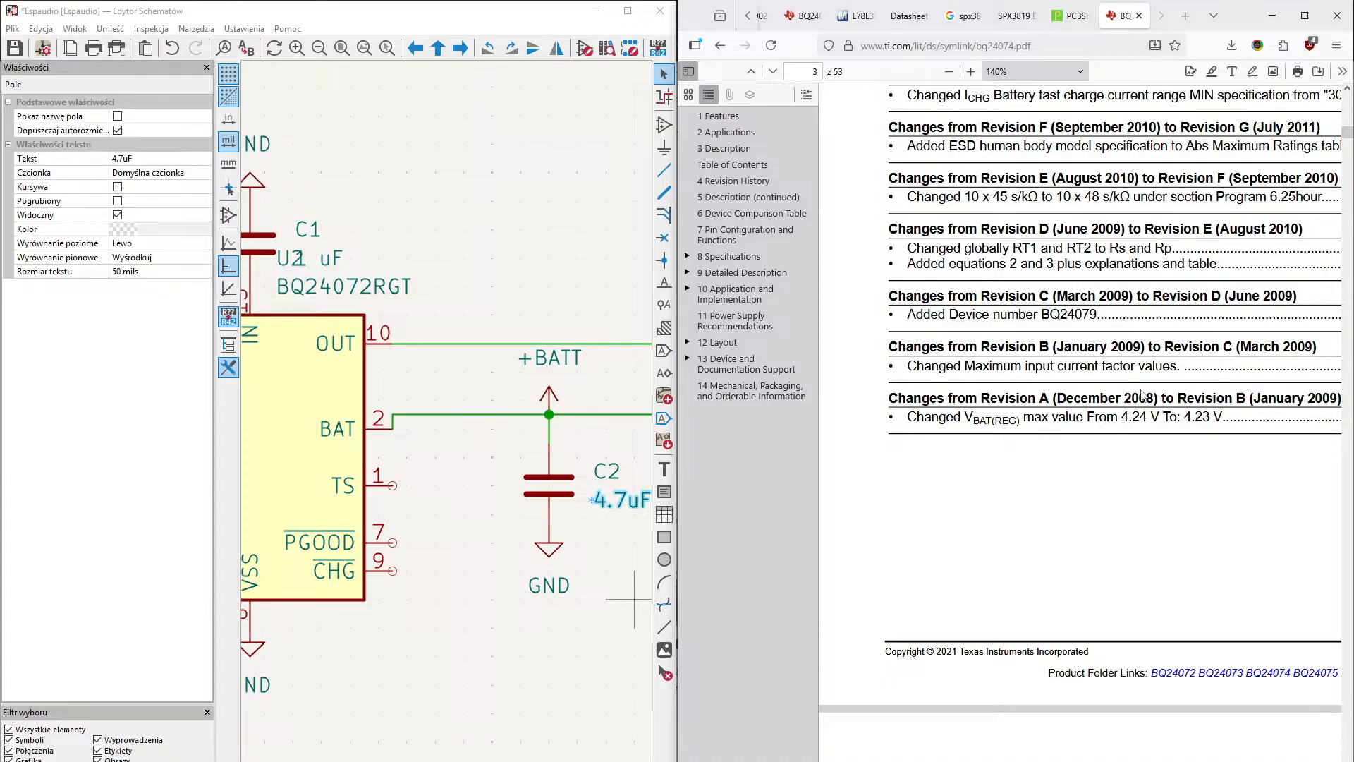
{"action": "scroll", "coordinate": [1142, 395], "scroll_direction": "down", "scroll_amount": 1}
{"action": "scroll", "coordinate": [1143, 395], "scroll_direction": "down", "scroll_amount": 20}
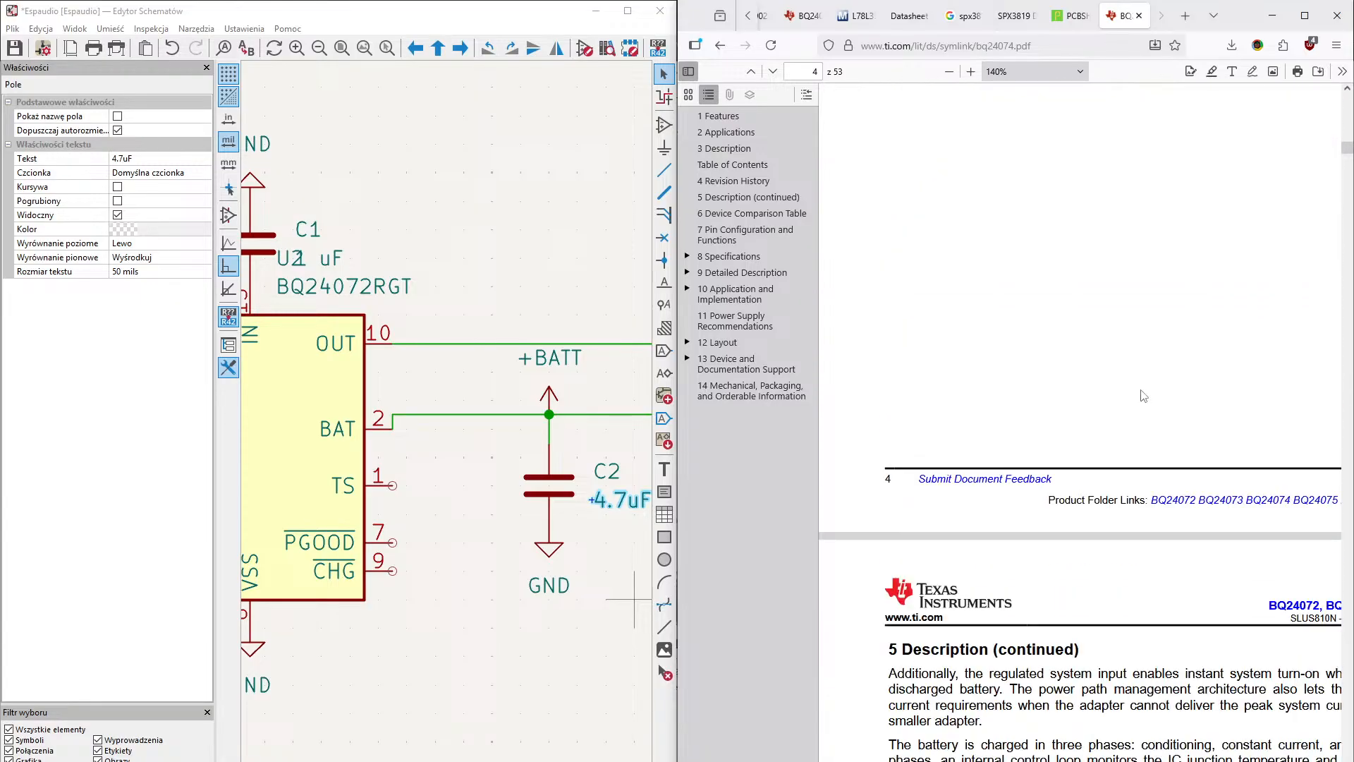
{"action": "scroll", "coordinate": [1142, 390], "scroll_direction": "down", "scroll_amount": 2}
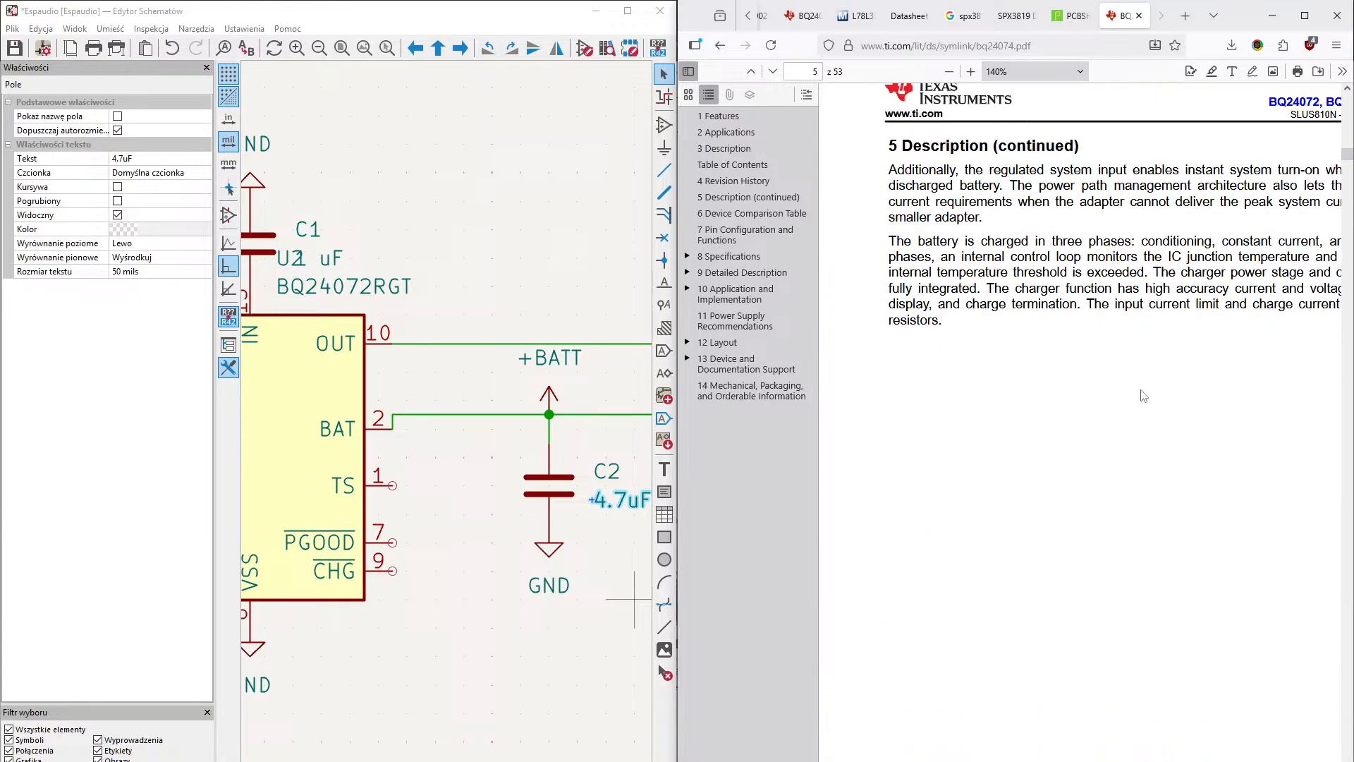
{"action": "scroll", "coordinate": [1143, 395], "scroll_direction": "down", "scroll_amount": 12}
{"action": "scroll", "coordinate": [1142, 394], "scroll_direction": "down", "scroll_amount": 7}
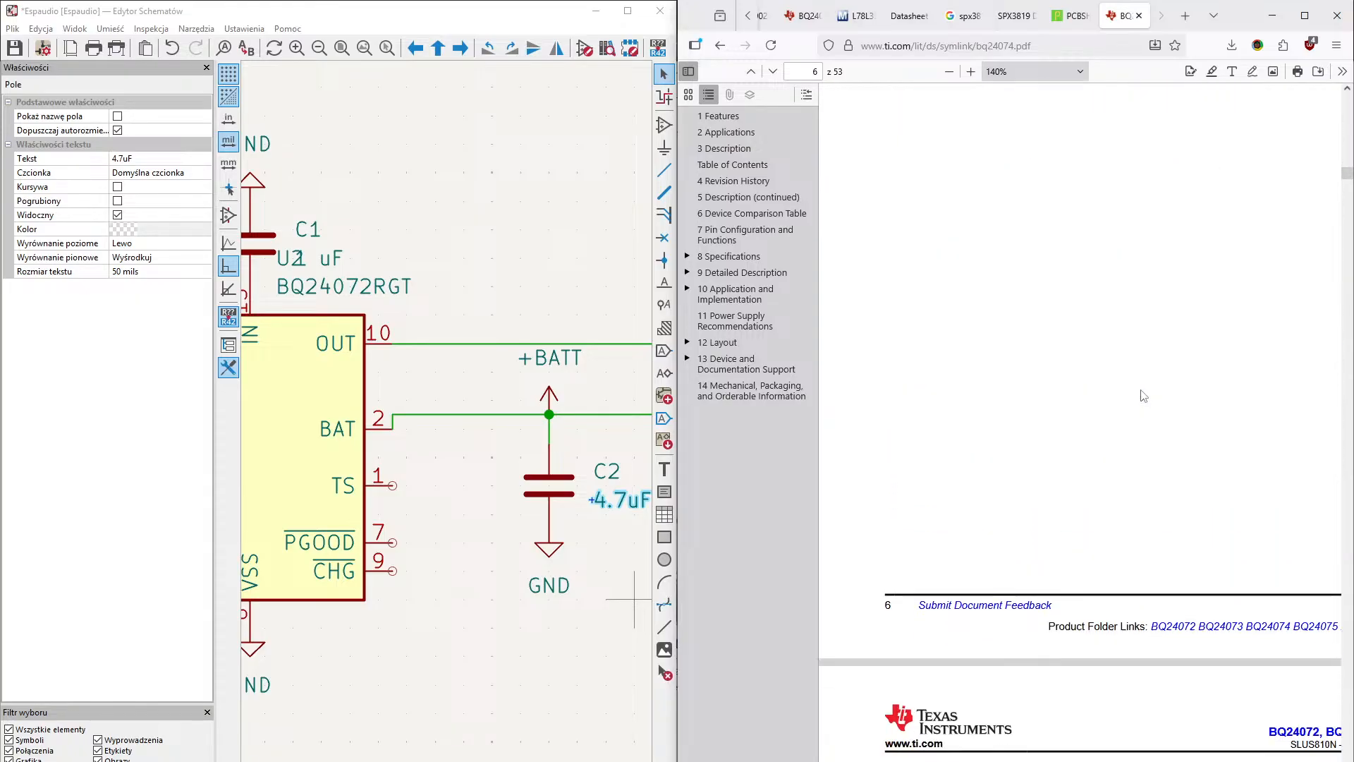
{"action": "scroll", "coordinate": [1144, 393], "scroll_direction": "up", "scroll_amount": 6}
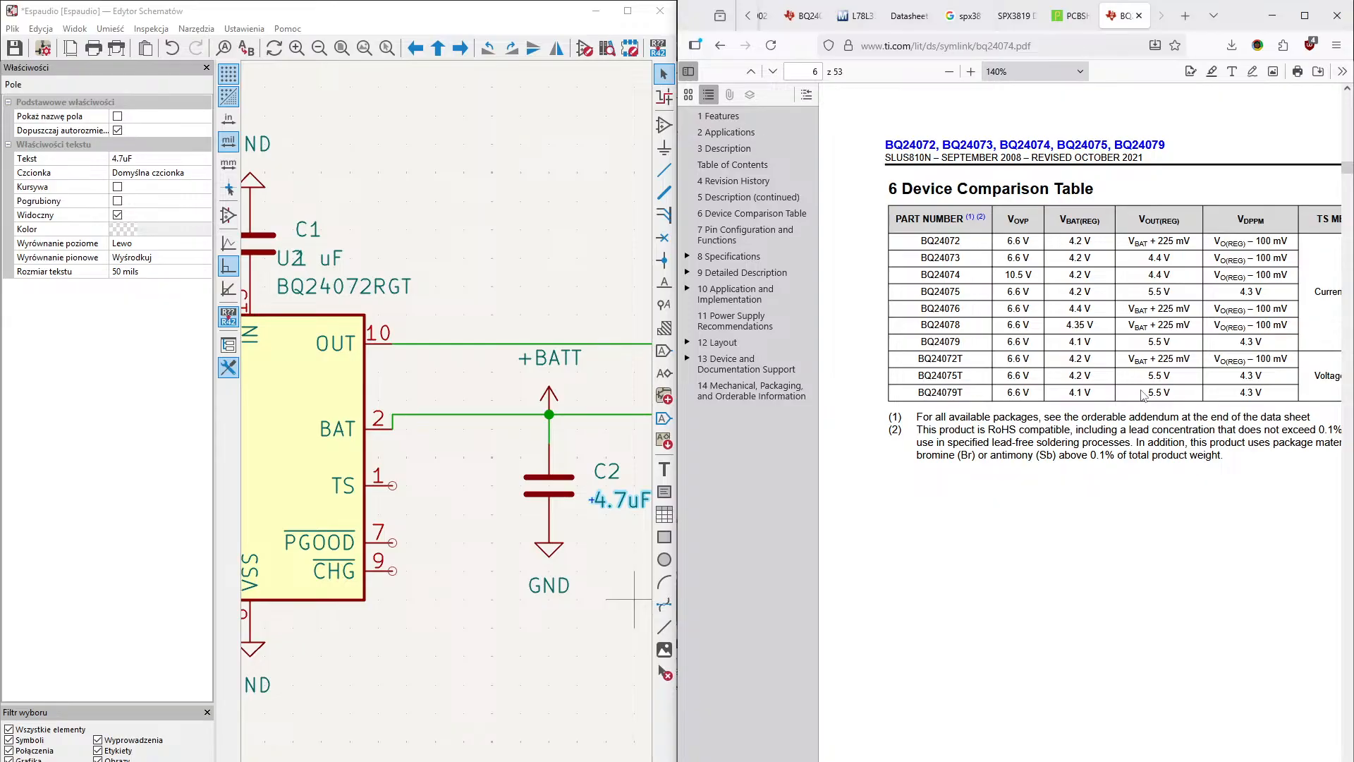
- Examine the charger datasheet's pin configuration drawings and the first part of Table 7-1, Pin Functions, including the description column
{"action": "scroll", "coordinate": [1143, 393], "scroll_direction": "down", "scroll_amount": 6}
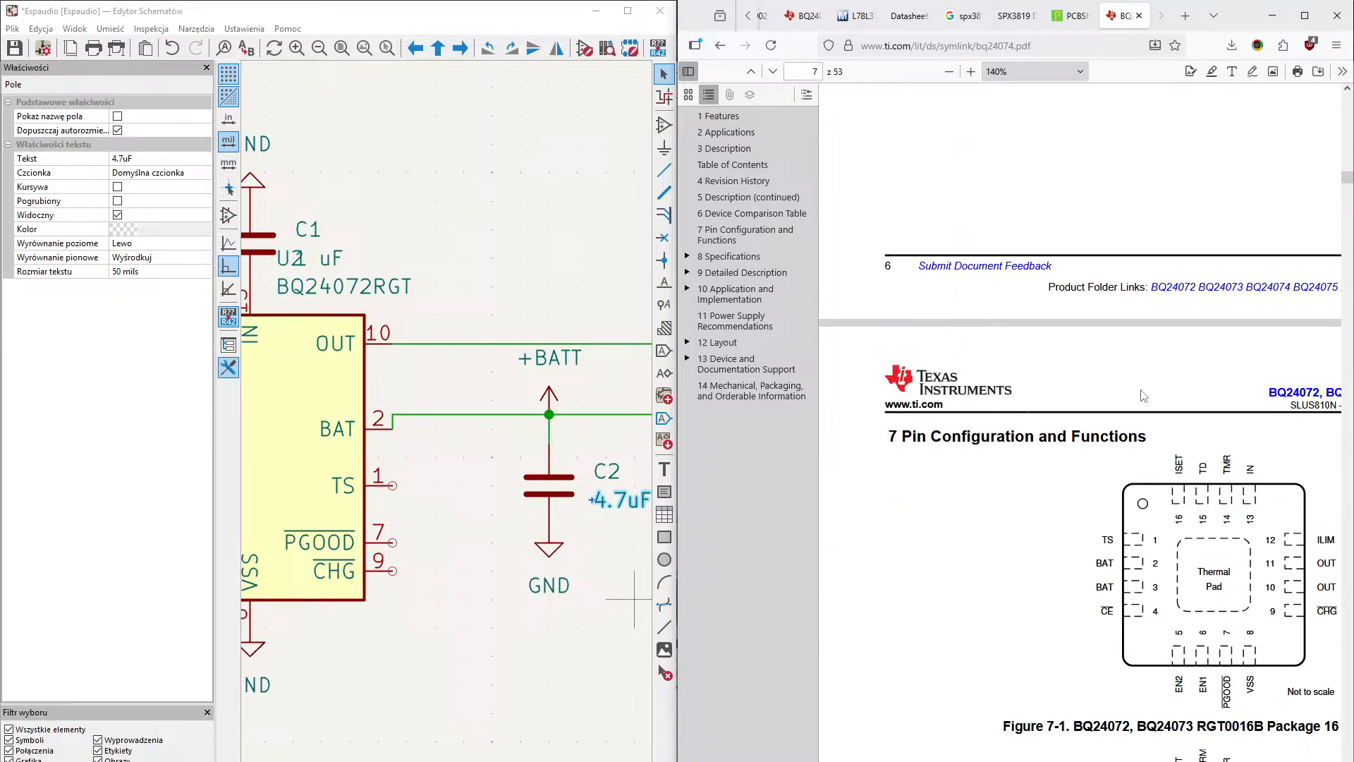
{"action": "scroll", "coordinate": [1142, 395], "scroll_direction": "down", "scroll_amount": 7}
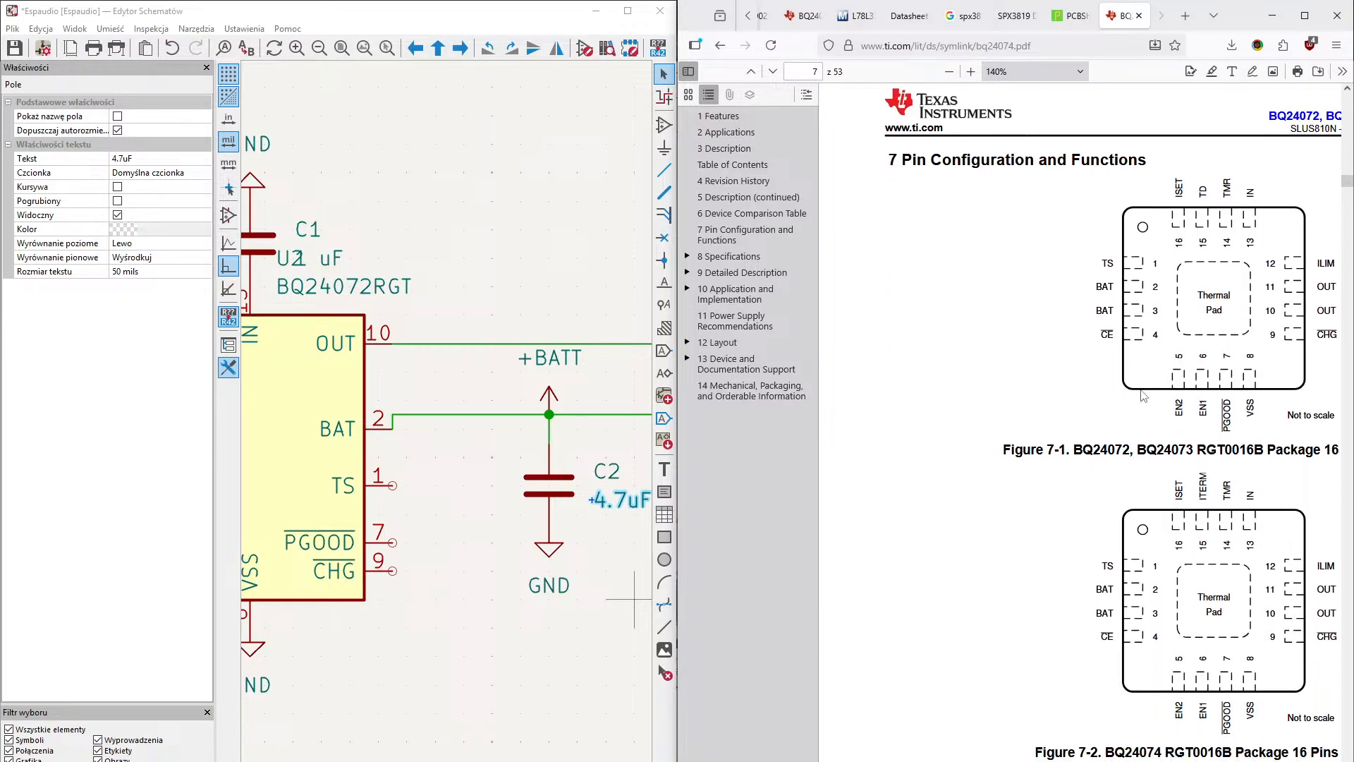
{"action": "scroll", "coordinate": [1143, 395], "scroll_direction": "down", "scroll_amount": 8}
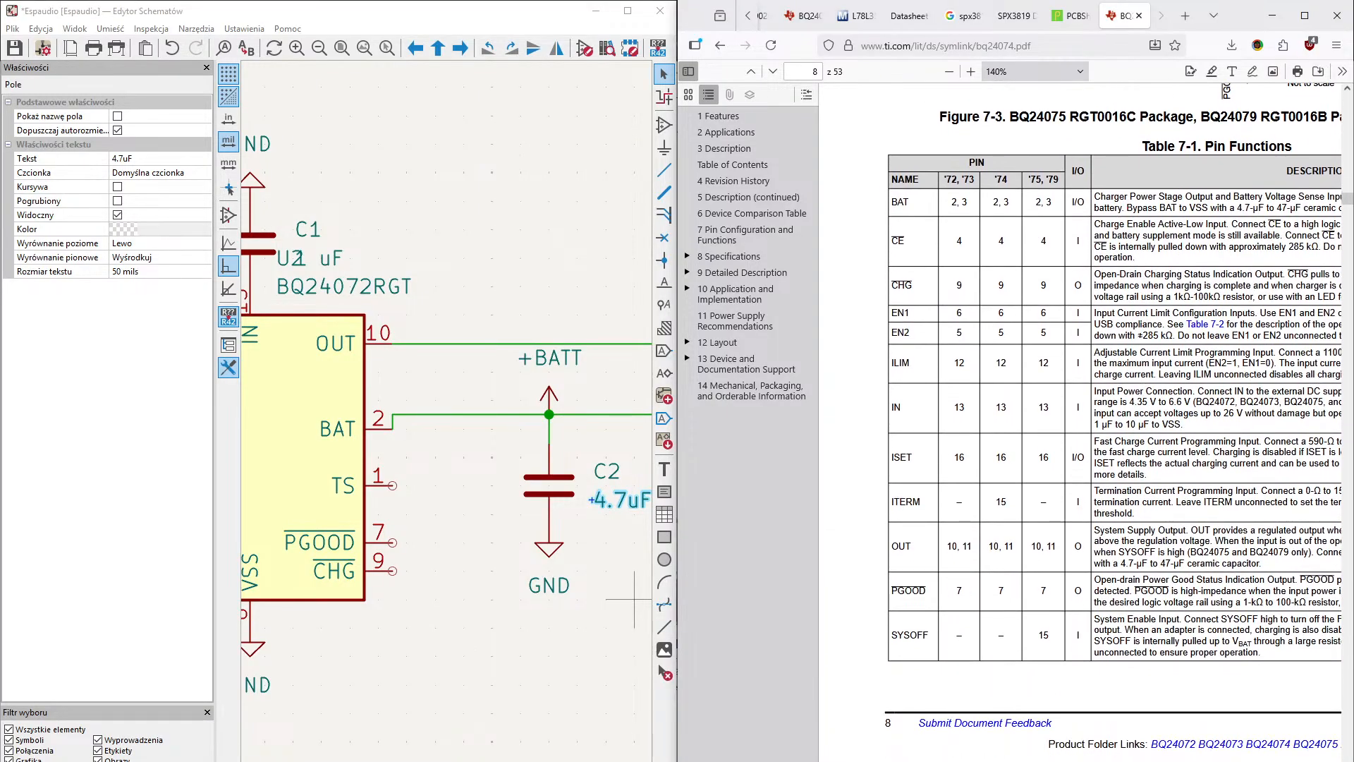
{"action": "scroll", "coordinate": [1093, 416], "scroll_direction": "right", "scroll_amount": 2}
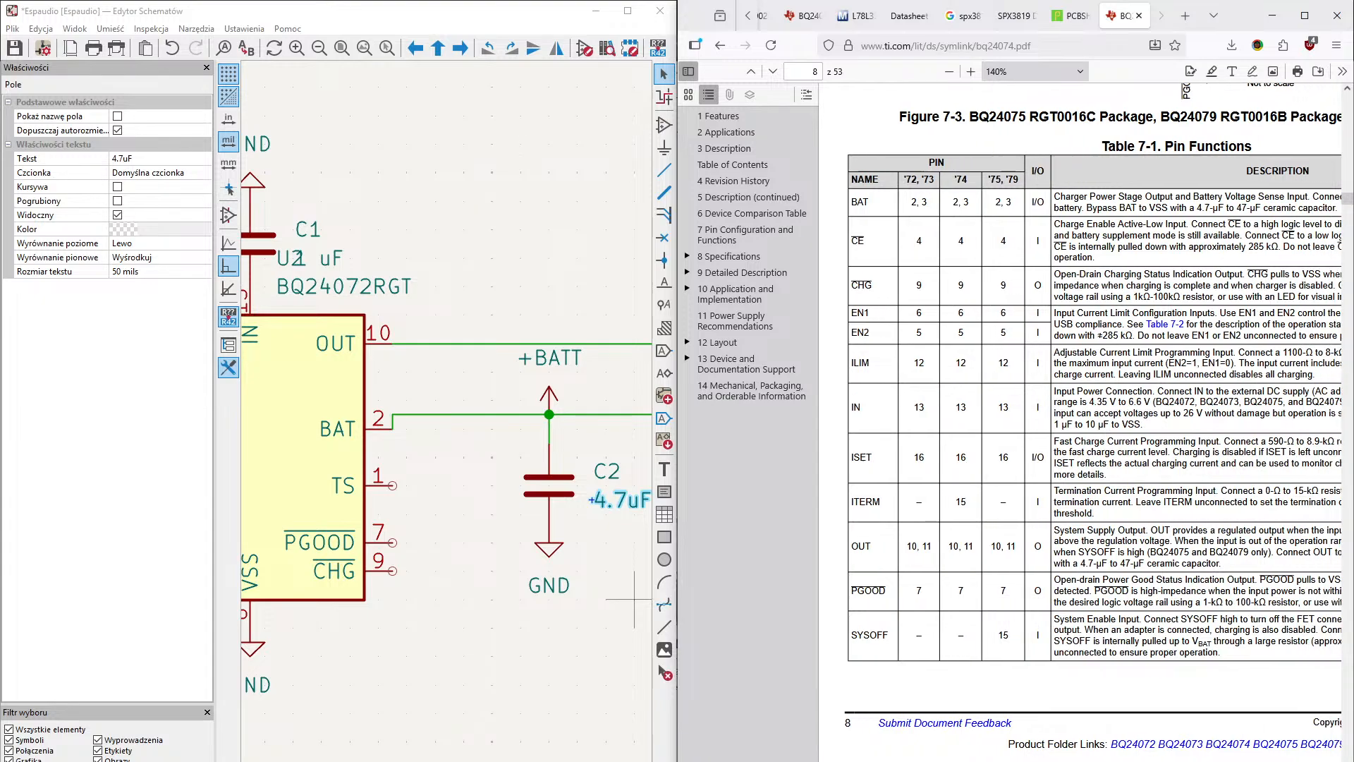
{"action": "scroll", "coordinate": [1093, 416], "scroll_direction": "left", "scroll_amount": 1}
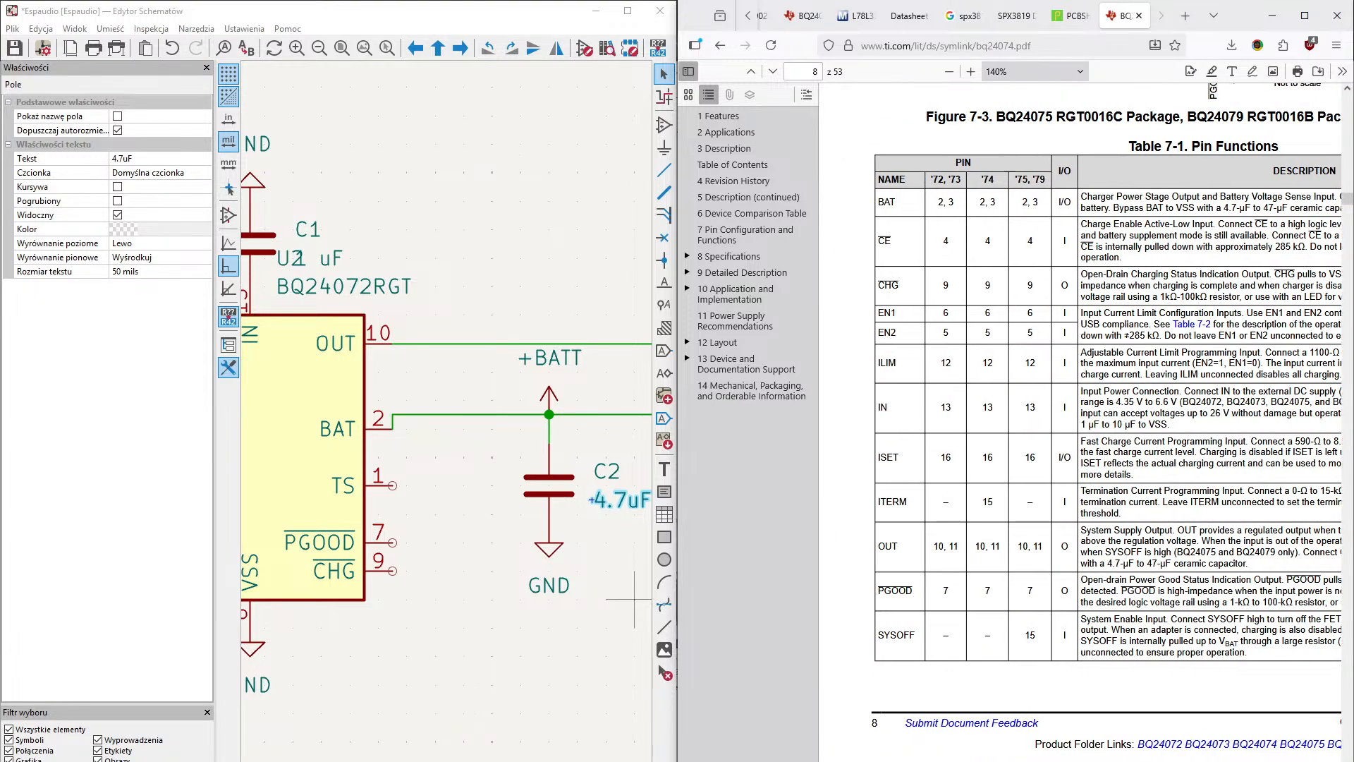
{"action": "scroll", "coordinate": [1007, 672], "scroll_direction": "up", "scroll_amount": 4}
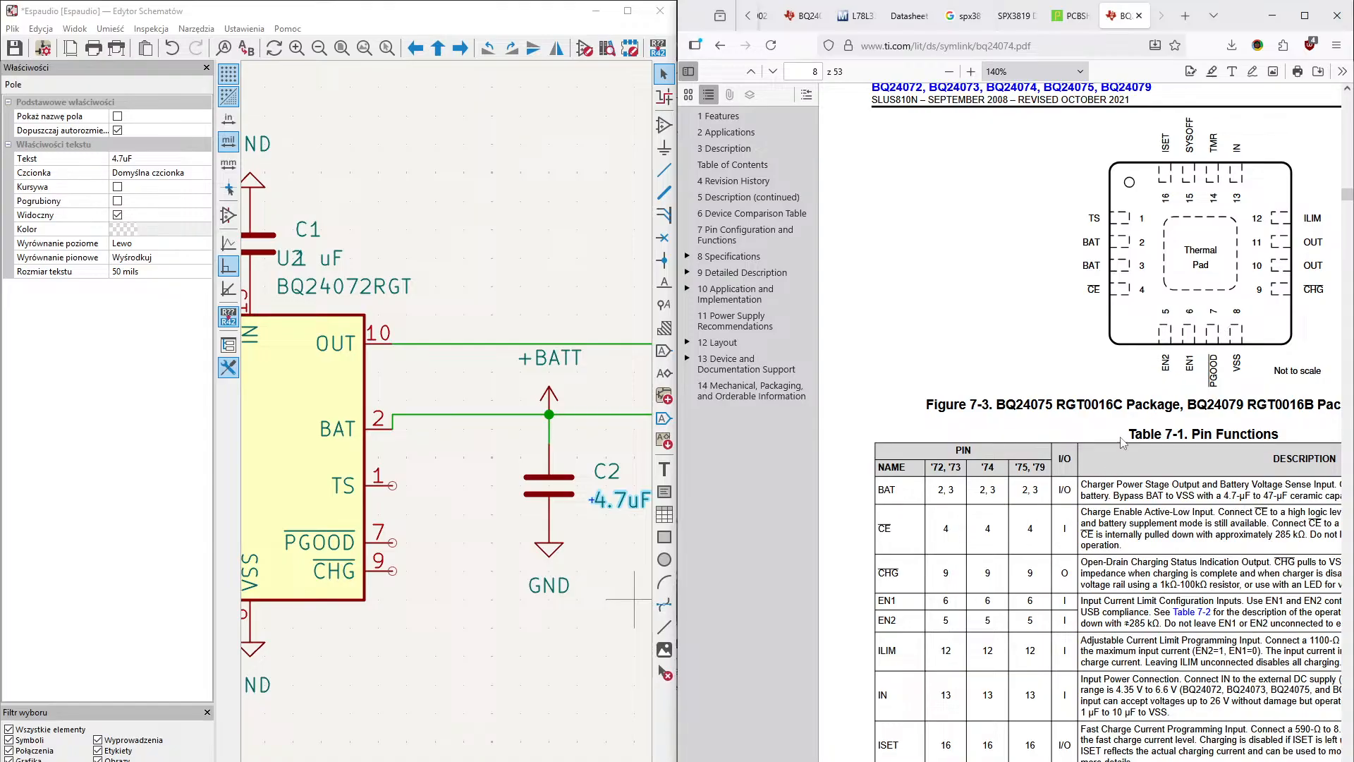
{"action": "scroll", "coordinate": [1121, 443], "scroll_direction": "up", "scroll_amount": 1}
{"action": "scroll", "coordinate": [1120, 443], "scroll_direction": "up", "scroll_amount": 2}
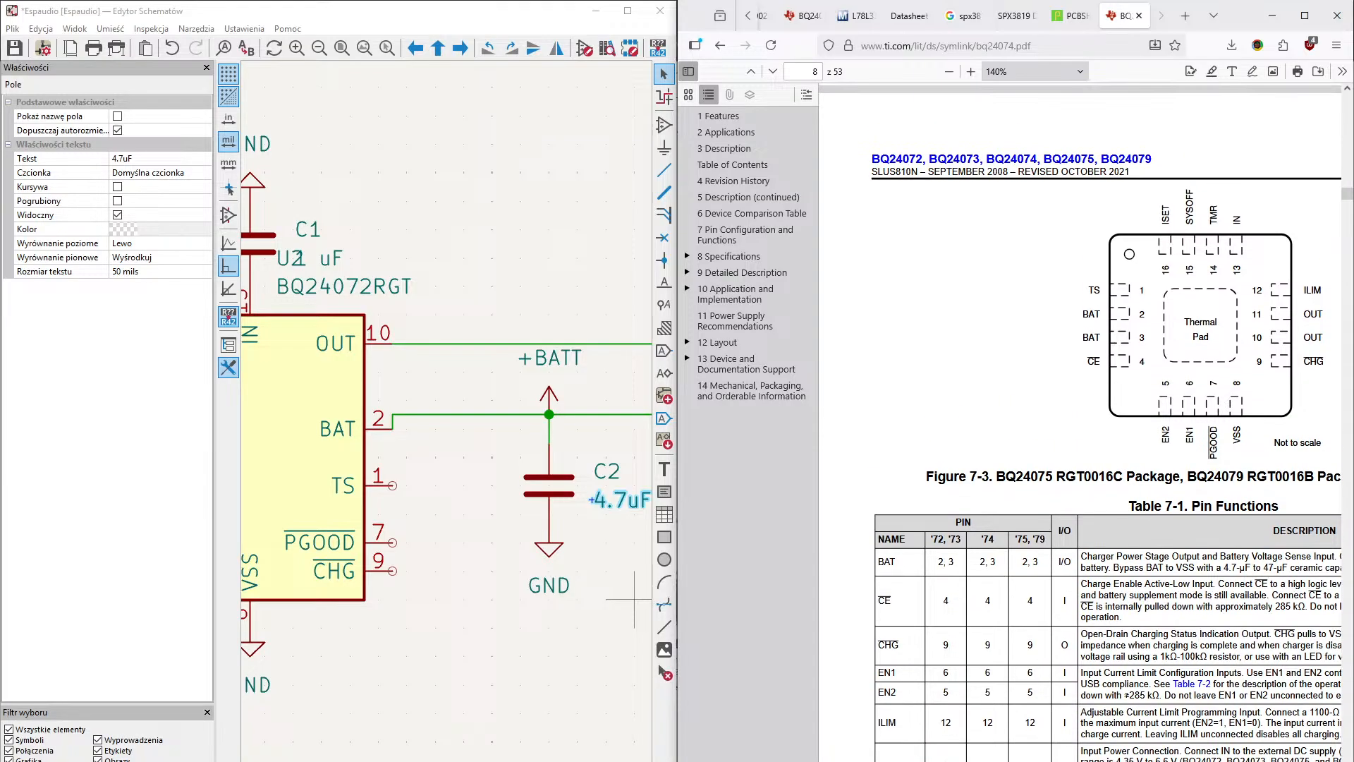
{"action": "scroll", "coordinate": [1079, 423], "scroll_direction": "right", "scroll_amount": 5, "text": "shift"}
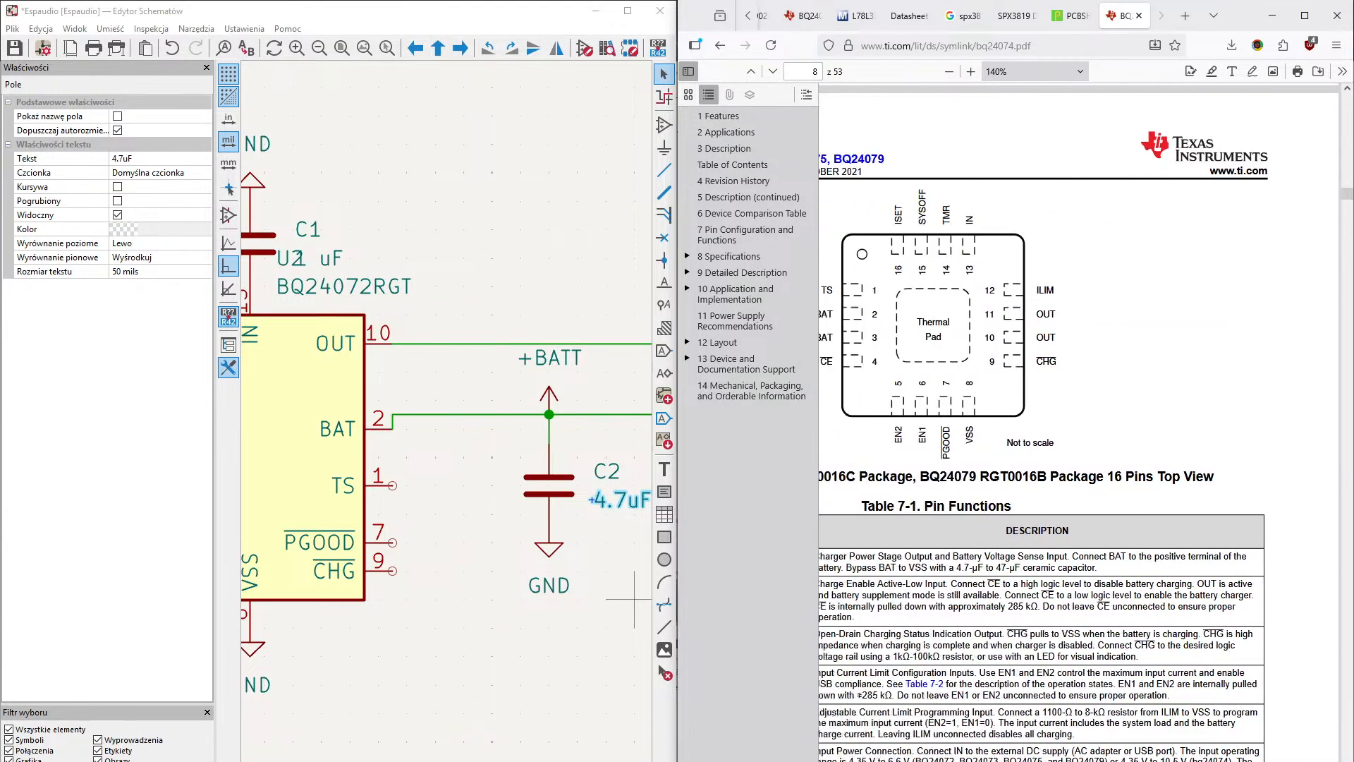
{"action": "scroll", "coordinate": [1130, 351], "scroll_direction": "left", "scroll_amount": 3, "text": "shift"}
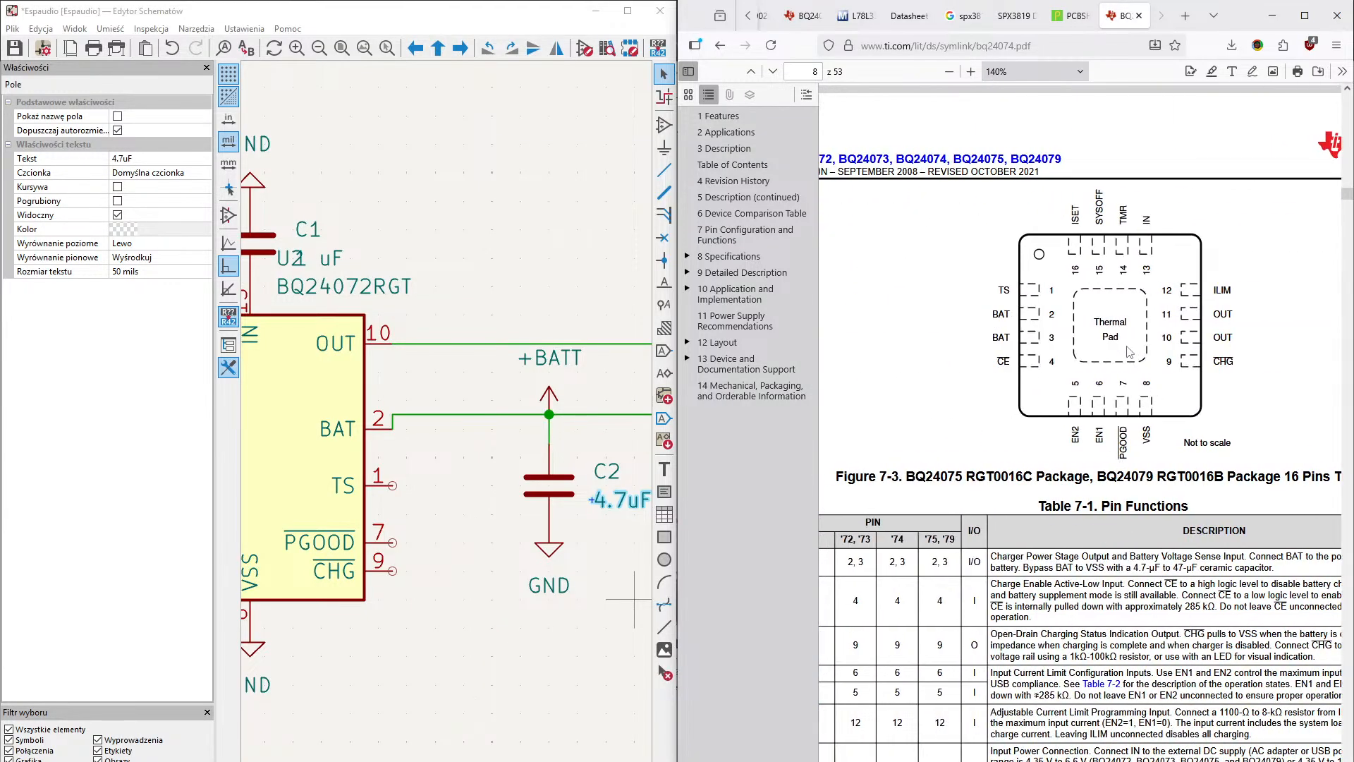
- Read the continued pin functions table for the TD, TMR, TS and VSS pins, along with Table 7-2, EN1/EN2 Settings
{"action": "scroll", "coordinate": [1129, 350], "scroll_direction": "down", "scroll_amount": 10}
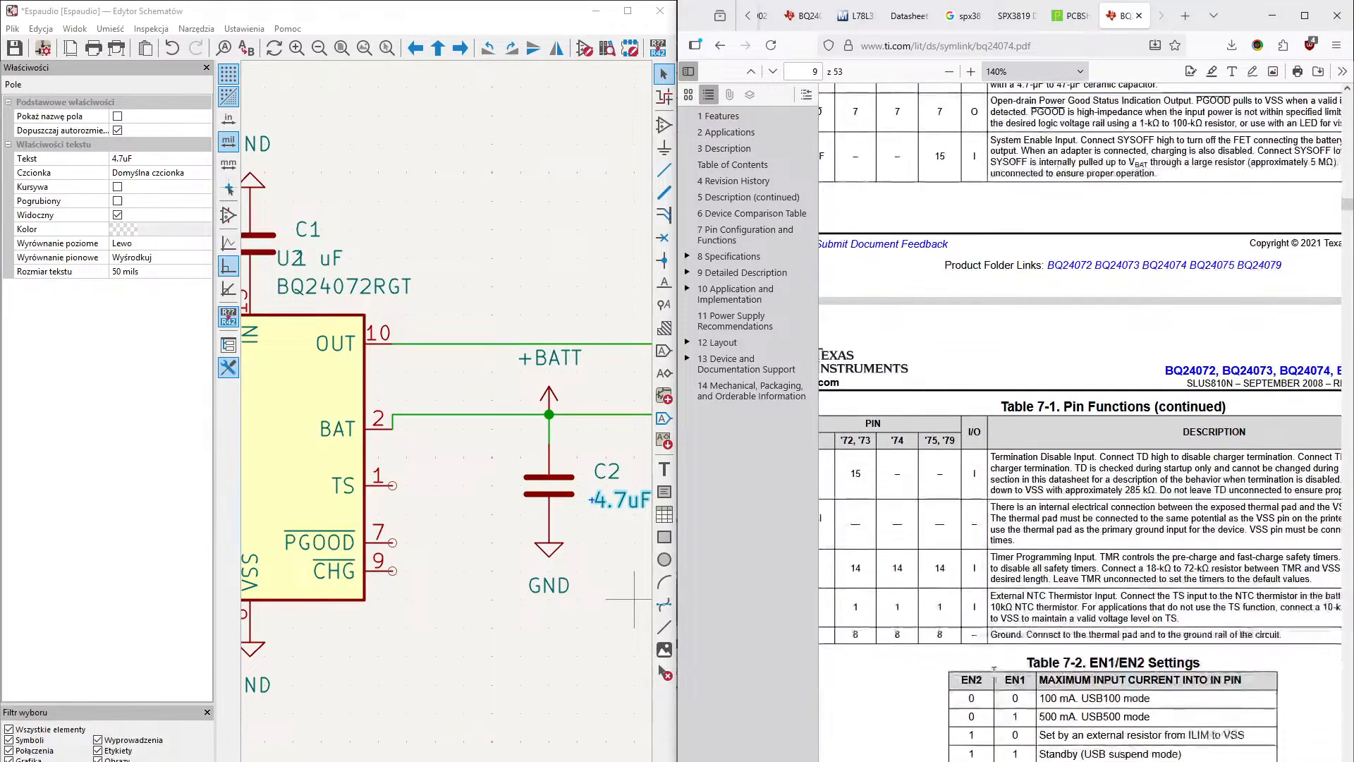
{"action": "scroll", "coordinate": [990, 698], "scroll_direction": "left", "scroll_amount": 2, "text": "shift"}
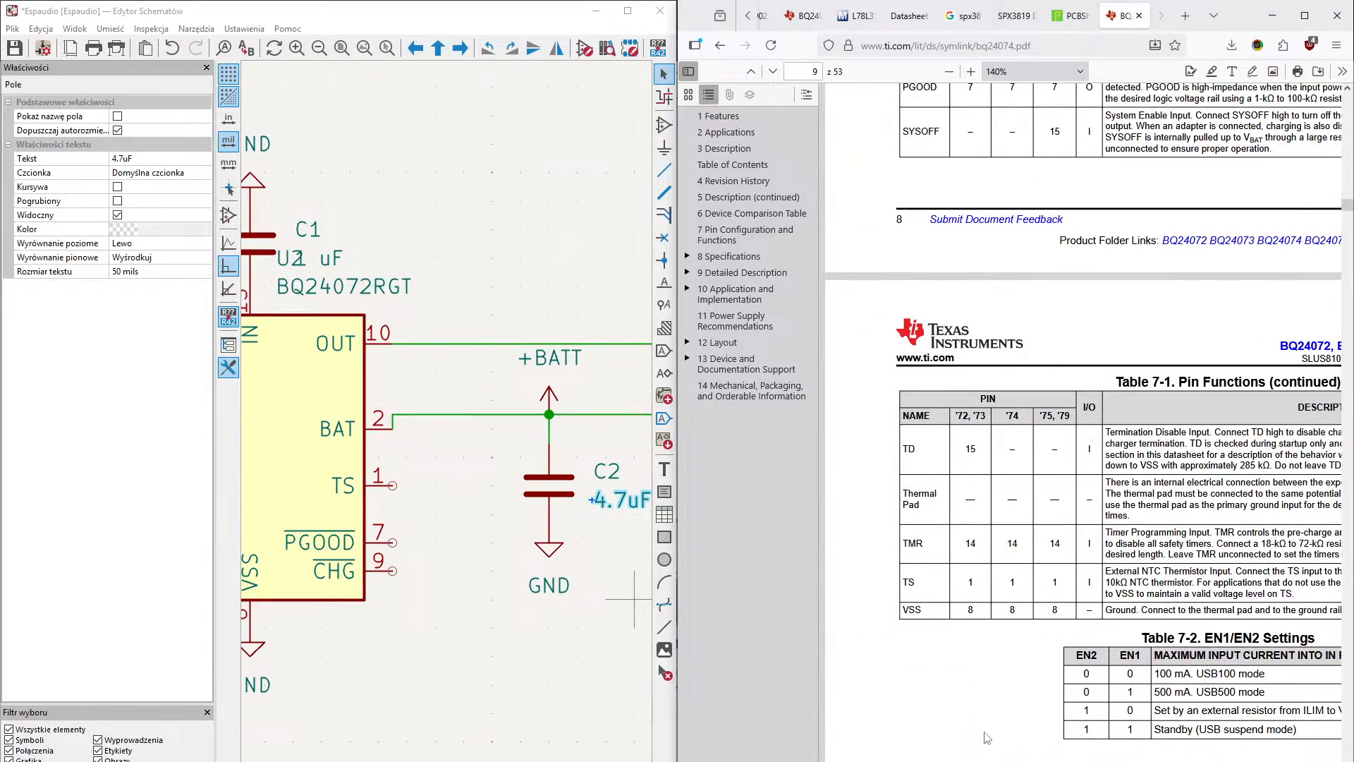
{"action": "scroll", "coordinate": [1079, 423], "scroll_direction": "right", "scroll_amount": 3, "text": "shift"}
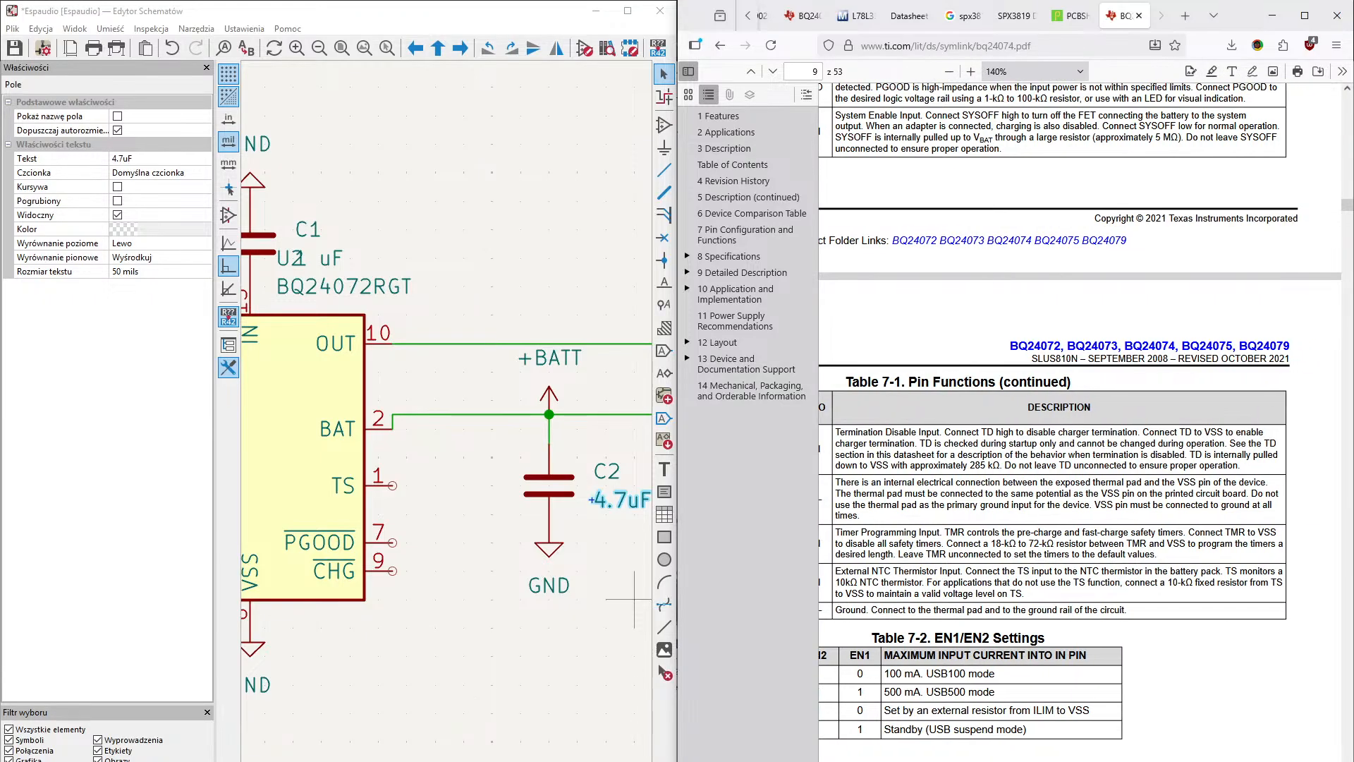
{"action": "scroll", "coordinate": [1070, 411], "scroll_direction": "left", "scroll_amount": 1, "text": "shift"}
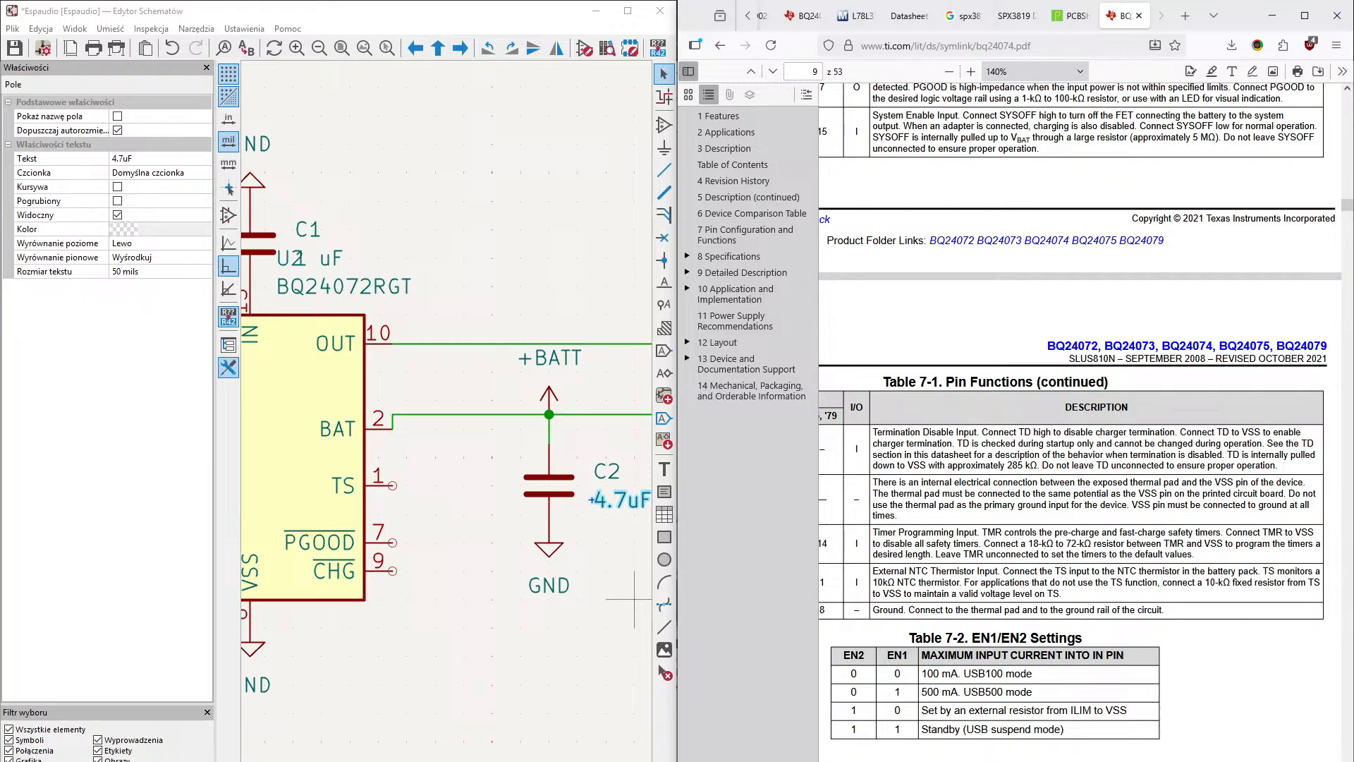
{"action": "scroll", "coordinate": [1081, 411], "scroll_direction": "left", "scroll_amount": 4}
{"action": "scroll", "coordinate": [996, 639], "scroll_direction": "up", "scroll_amount": 11}
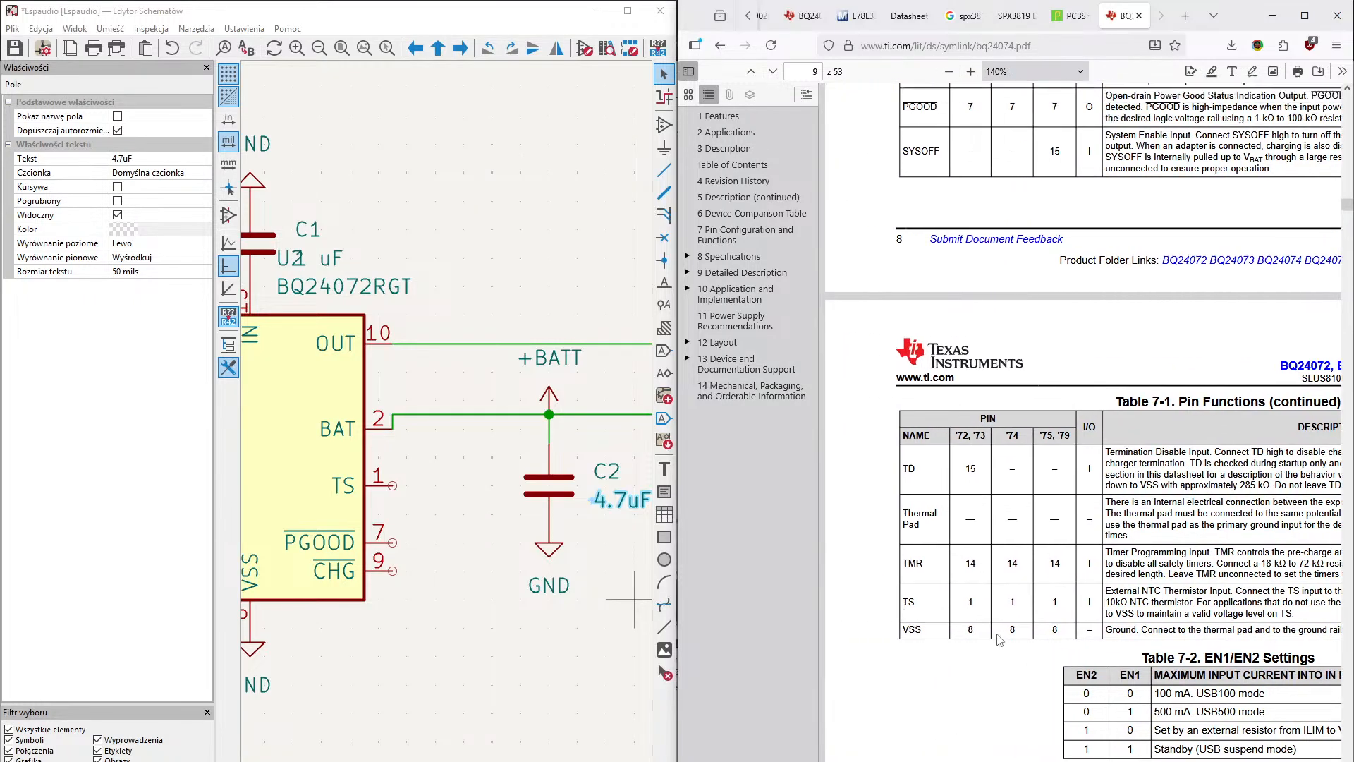
- Return to the datasheet's first page and examine the typical application circuit and the device description
{"action": "scroll", "coordinate": [1000, 640], "scroll_direction": "up", "scroll_amount": 20}
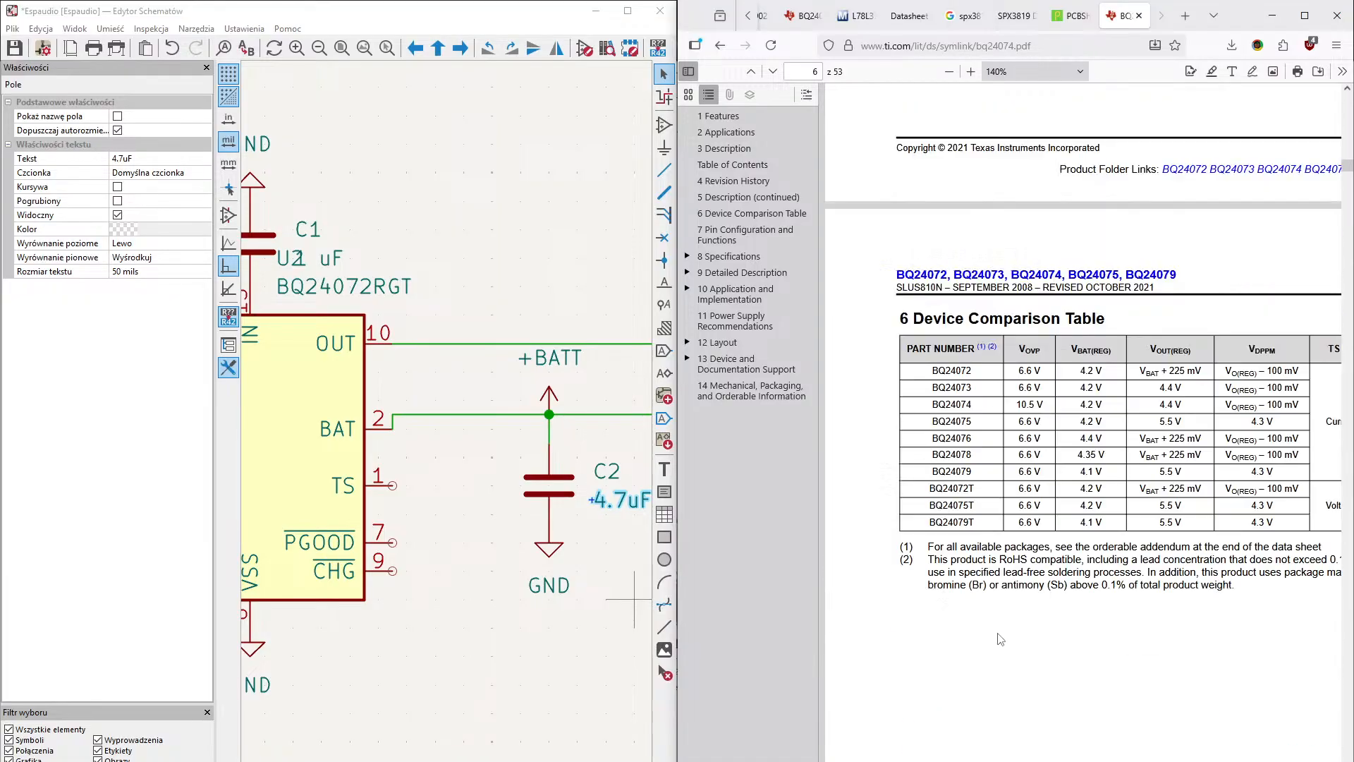
{"action": "scroll", "coordinate": [1000, 640], "scroll_direction": "up", "scroll_amount": 20}
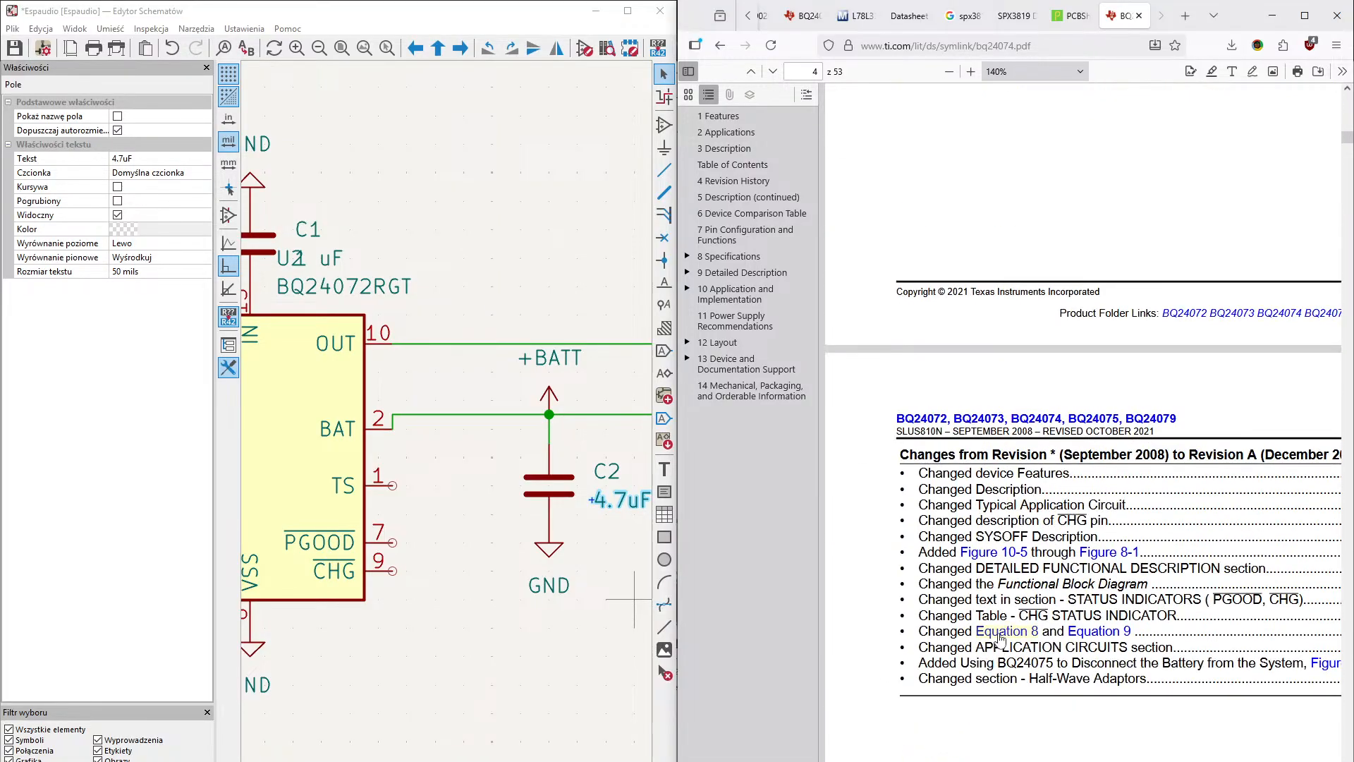
{"action": "scroll", "coordinate": [1001, 639], "scroll_direction": "up", "scroll_amount": 8}
{"action": "scroll", "coordinate": [999, 634], "scroll_direction": "up", "scroll_amount": 20}
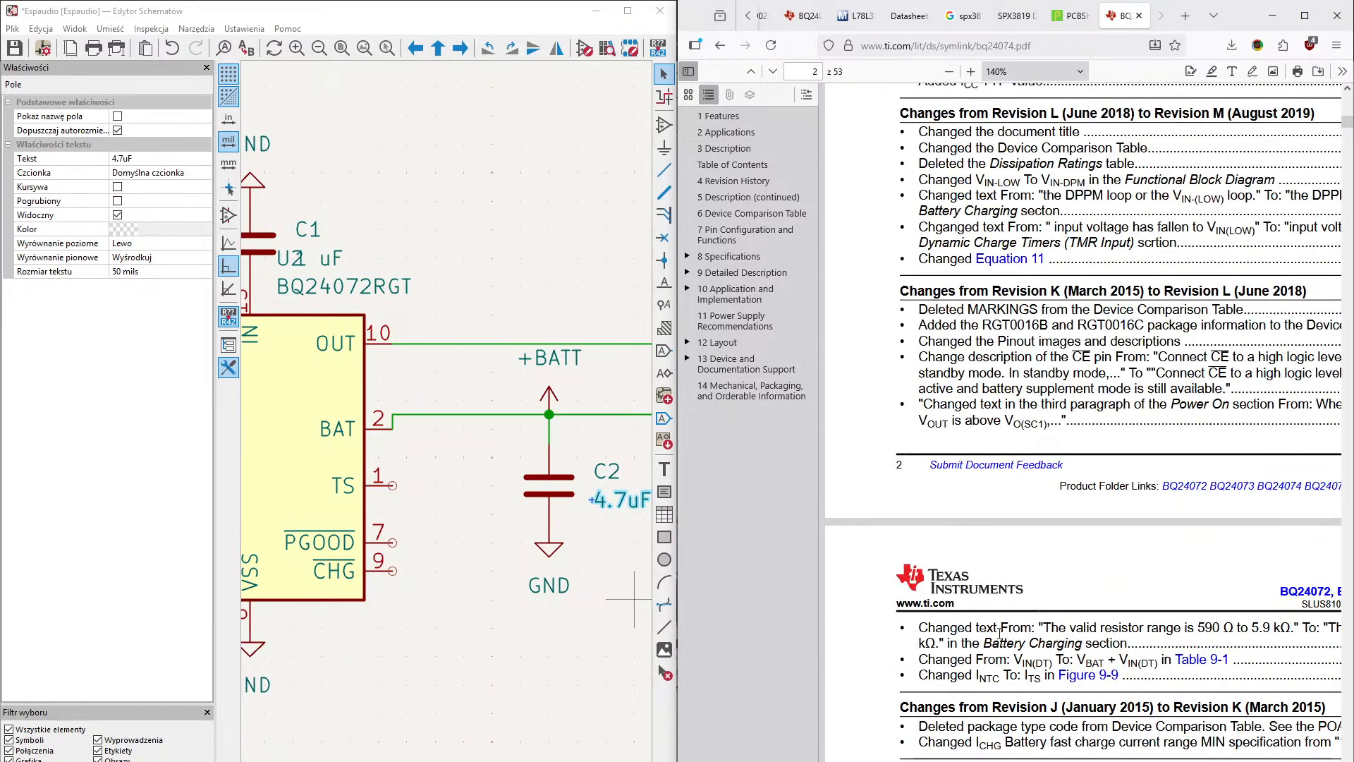
{"action": "scroll", "coordinate": [1000, 638], "scroll_direction": "up", "scroll_amount": 20}
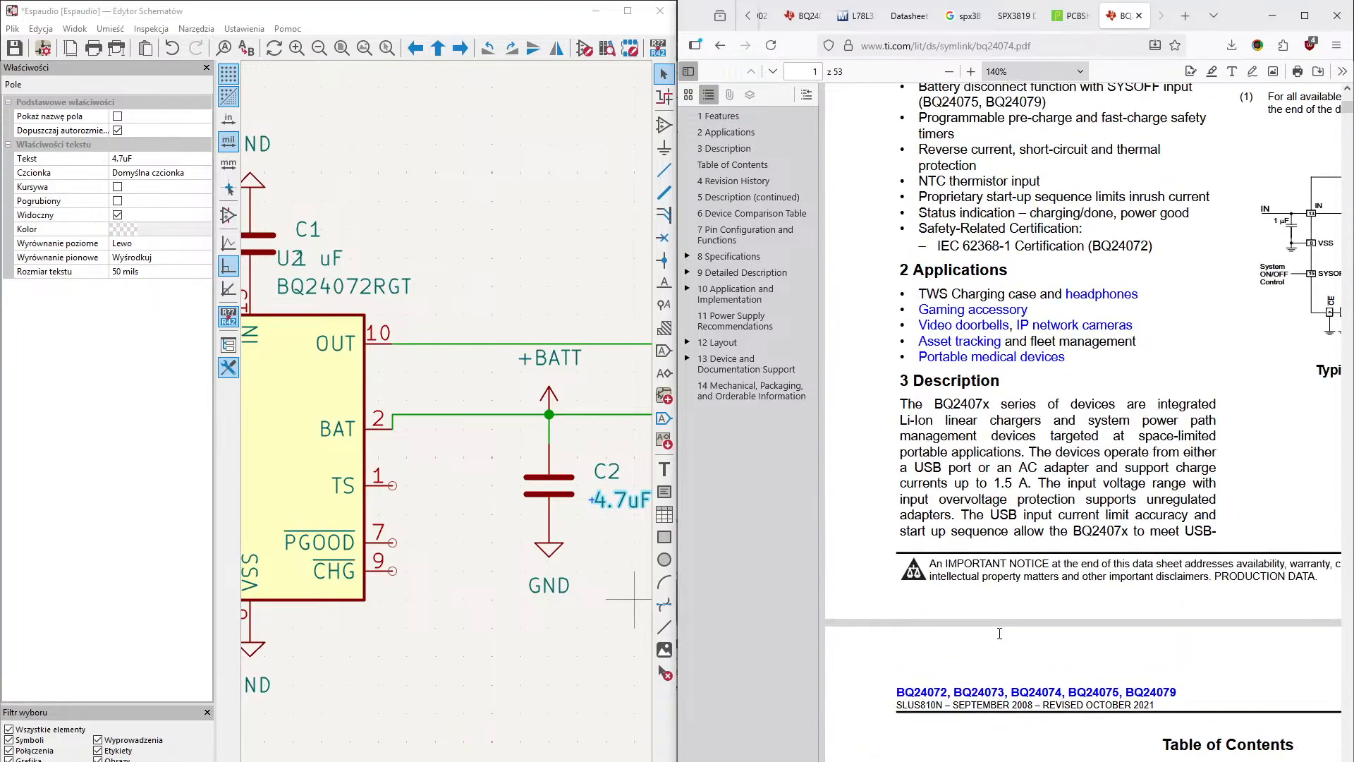
{"action": "scroll", "coordinate": [1002, 638], "scroll_direction": "right", "scroll_amount": 5}
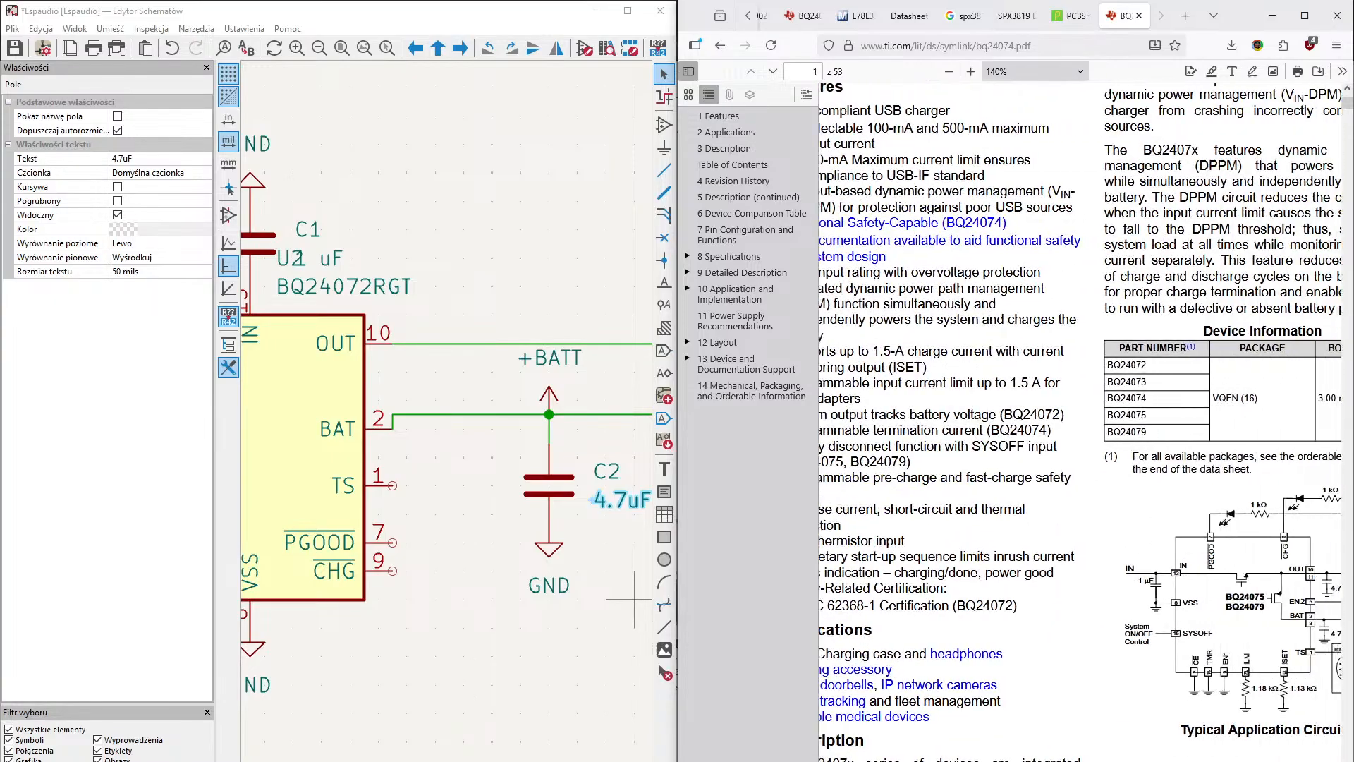
{"action": "scroll", "coordinate": [1002, 638], "scroll_direction": "left", "scroll_amount": 5}
{"action": "scroll", "coordinate": [1019, 683], "scroll_direction": "down", "scroll_amount": 4}
{"action": "scroll", "coordinate": [1019, 683], "scroll_direction": "down", "scroll_amount": 20}
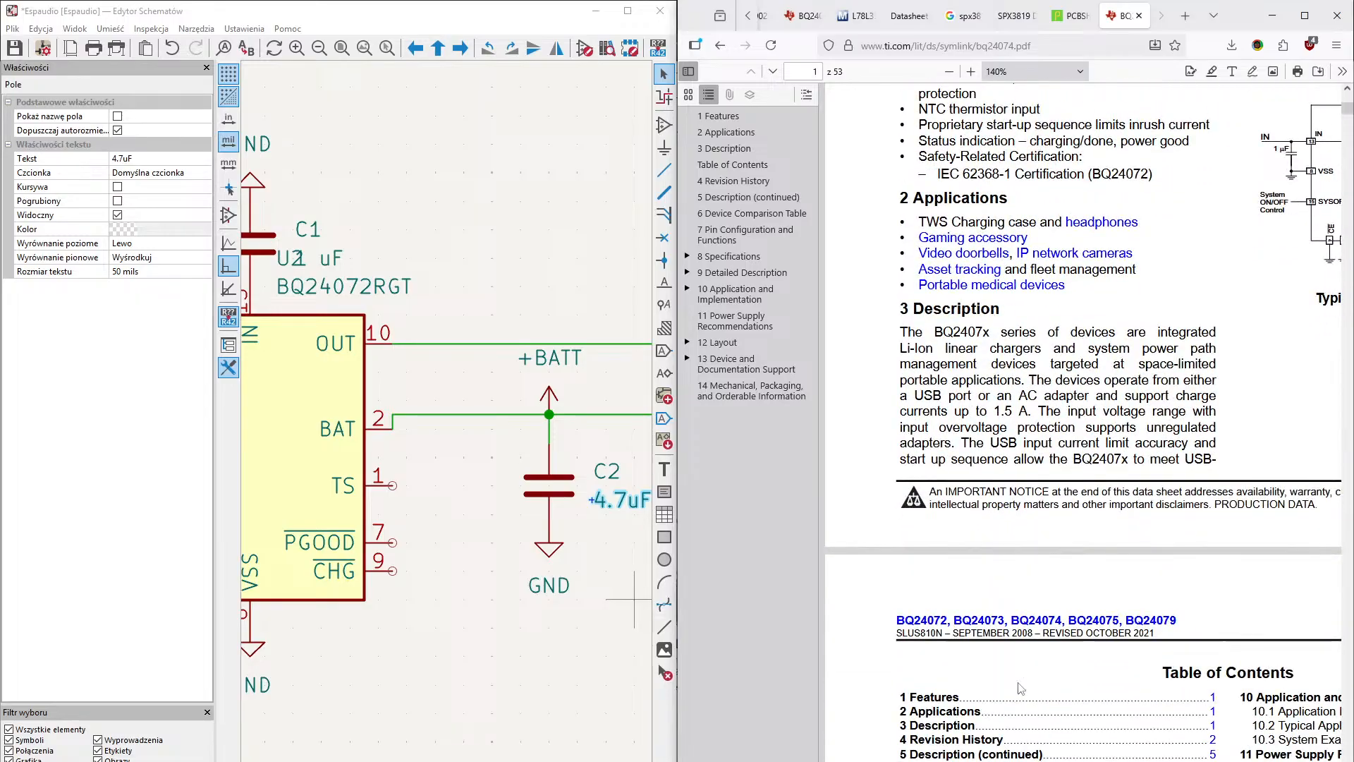
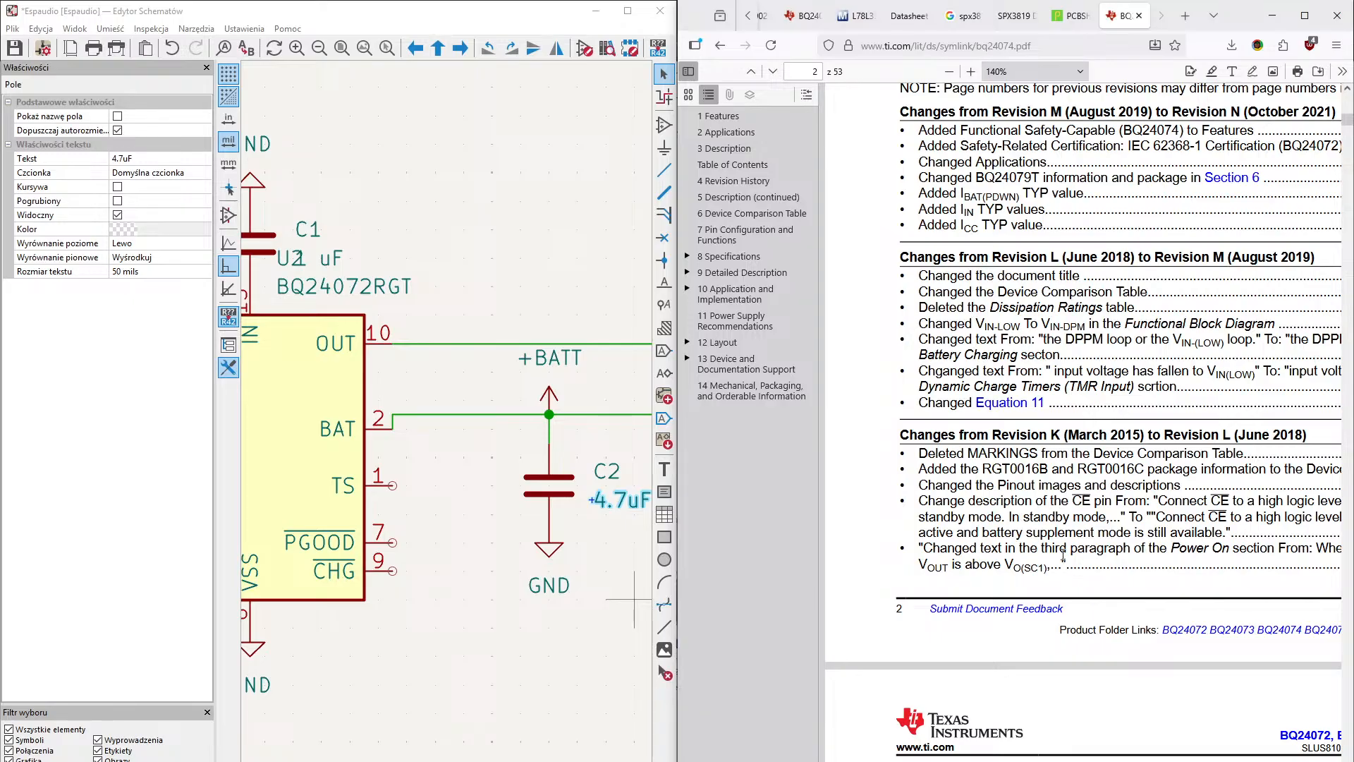
- Read the TS pin description in the continued part of Table 7-1, Pin Functions, in the charger's datasheet
{"action": "scroll", "coordinate": [1083, 634], "scroll_direction": "down", "scroll_amount": 3}
{"action": "scroll", "coordinate": [1083, 634], "scroll_direction": "down", "scroll_amount": 1}
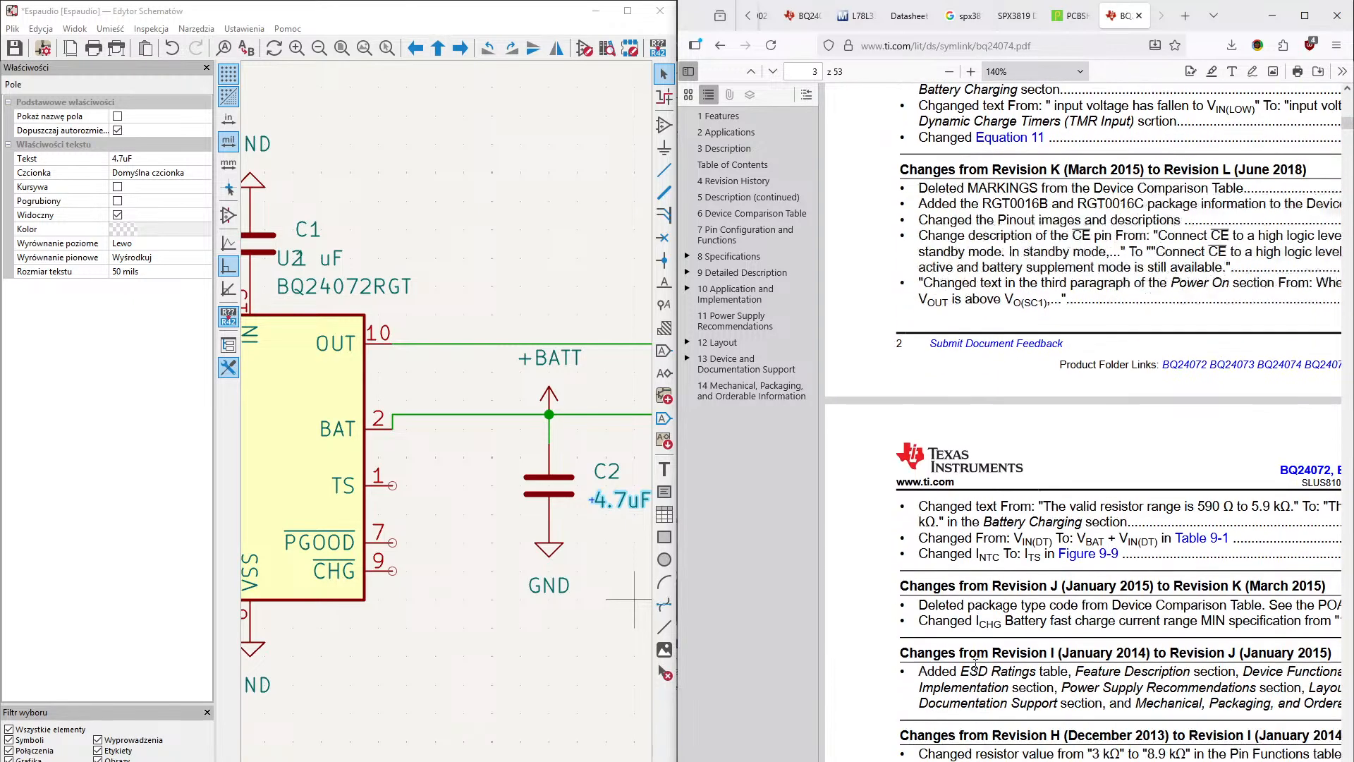
{"action": "scroll", "coordinate": [1092, 521], "scroll_direction": "down", "scroll_amount": 20}
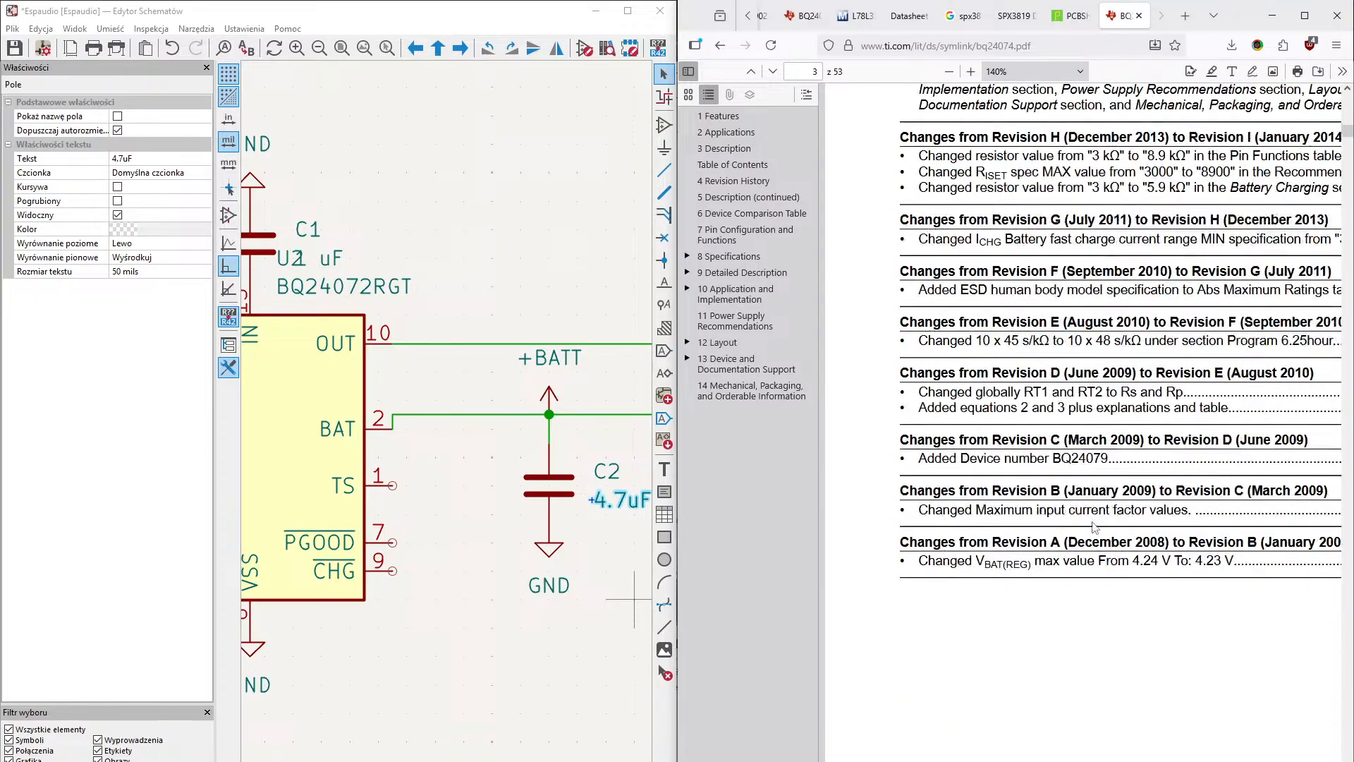
{"action": "scroll", "coordinate": [1092, 533], "scroll_direction": "down", "scroll_amount": 20}
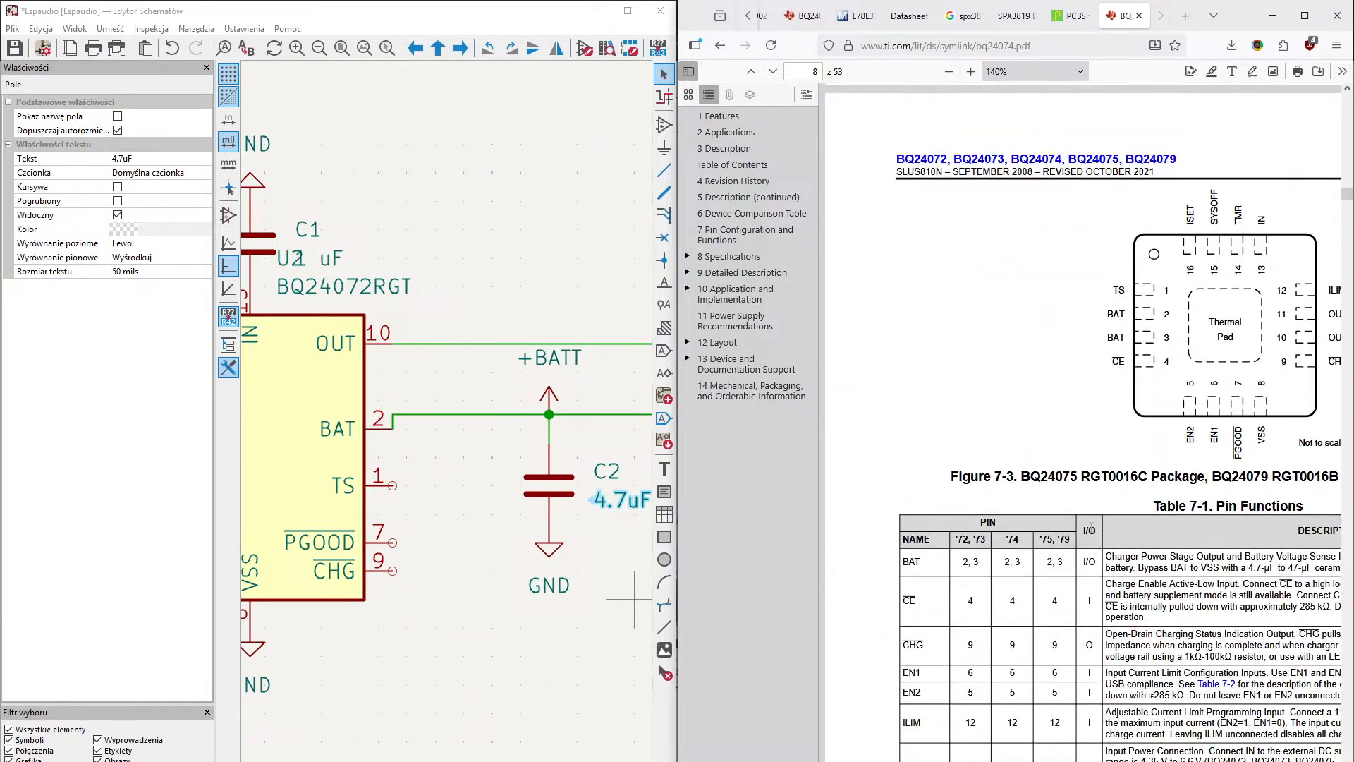
{"action": "scroll", "coordinate": [943, 609], "scroll_direction": "up", "scroll_amount": 3}
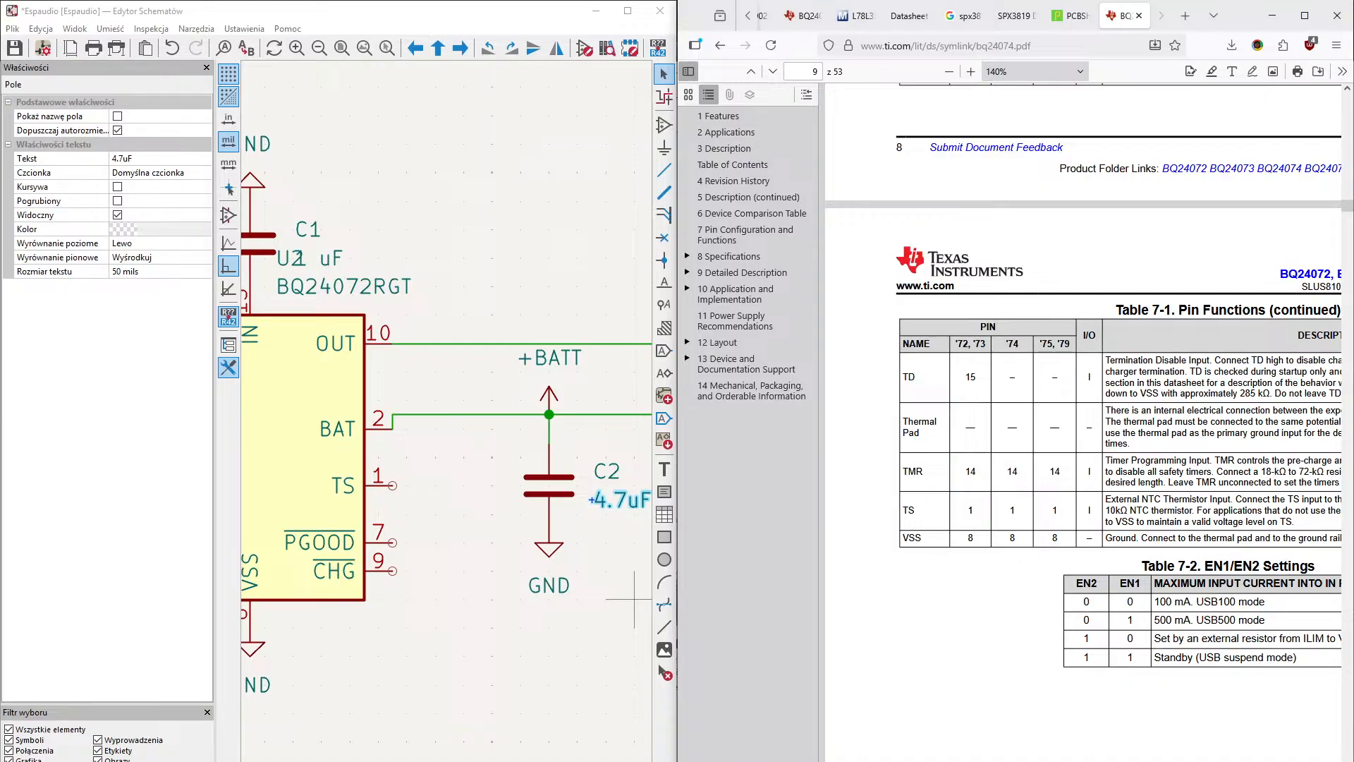
{"action": "scroll", "coordinate": [1239, 477], "scroll_direction": "right", "scroll_amount": 2}
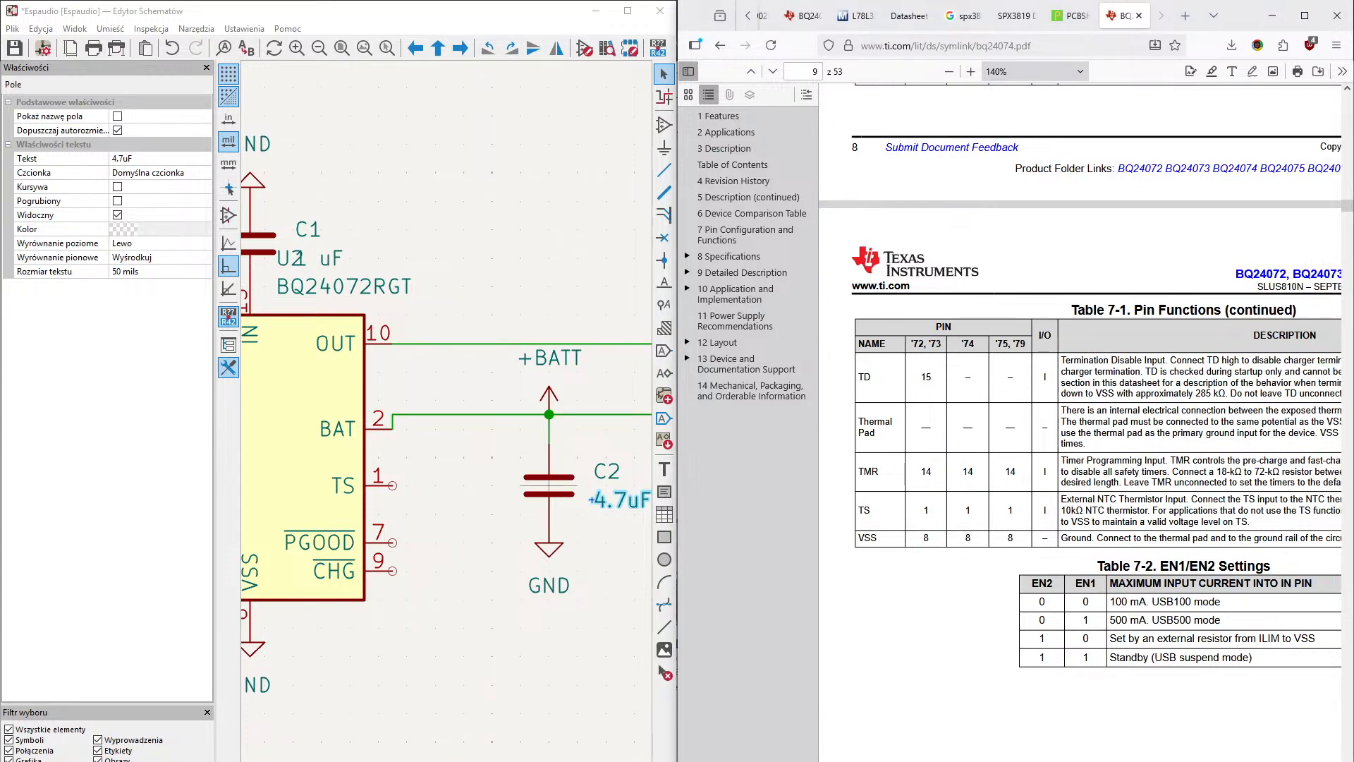
{"action": "scroll", "coordinate": [1081, 375], "scroll_direction": "right", "scroll_amount": 8}
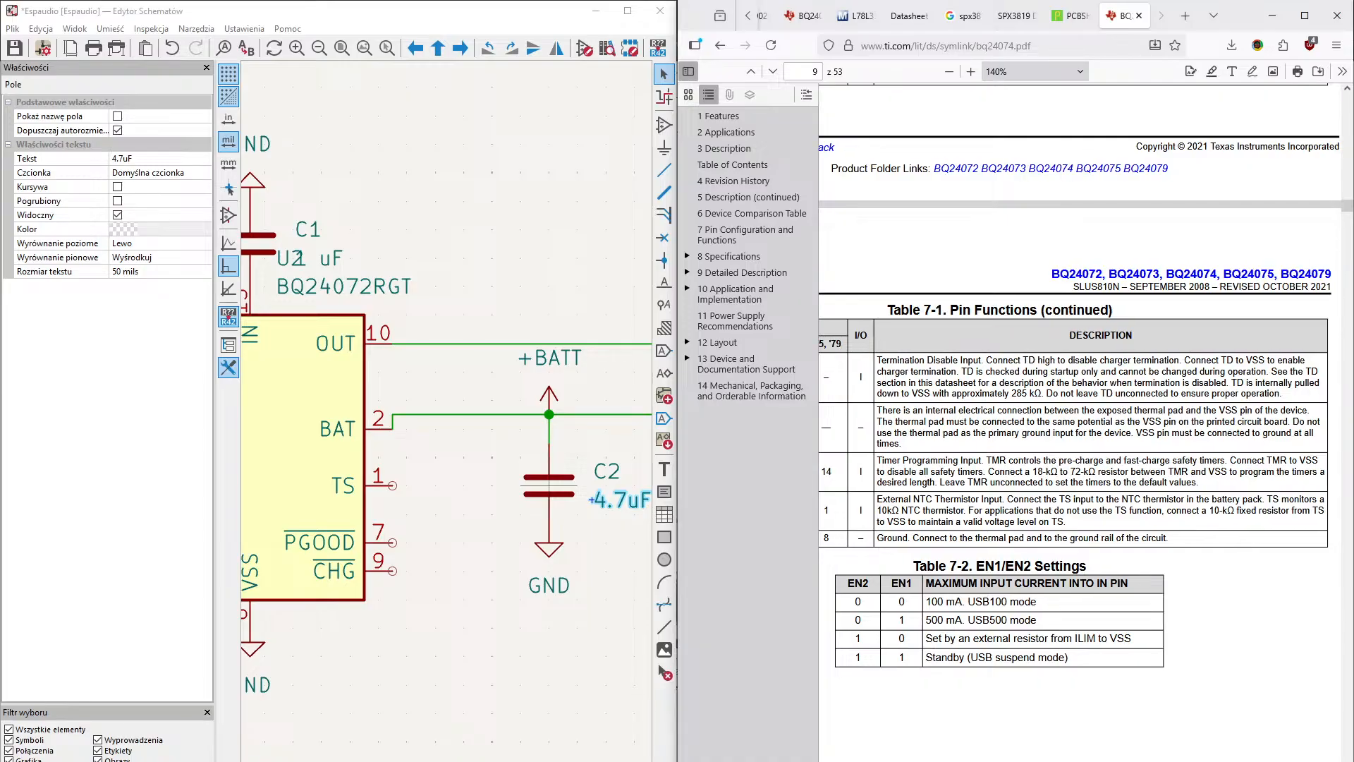
- Go back to the datasheet's first page and bring its Typical Application Circuit fully into view
{"action": "scroll", "coordinate": [1102, 434], "scroll_direction": "left", "scroll_amount": 6}
{"action": "scroll", "coordinate": [1101, 434], "scroll_direction": "up", "scroll_amount": 20}
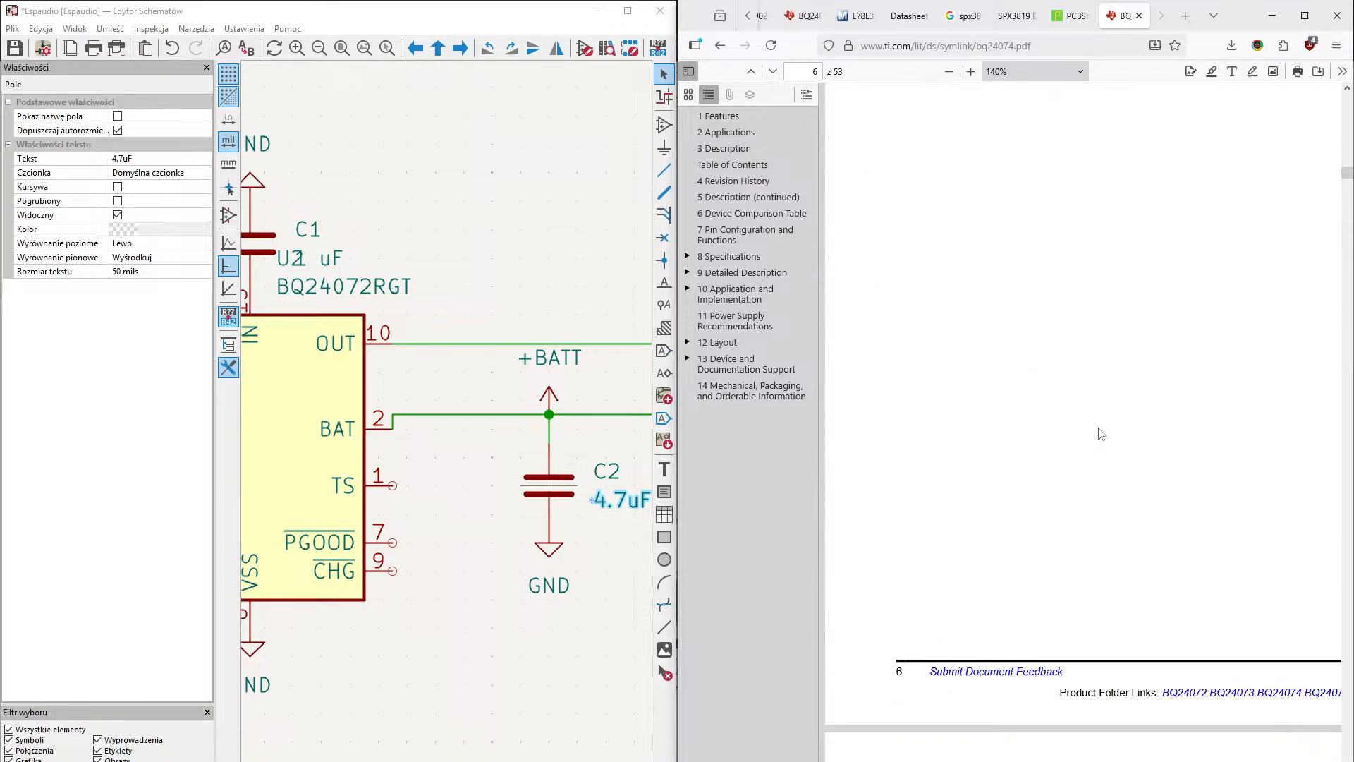
{"action": "scroll", "coordinate": [1101, 434], "scroll_direction": "up", "scroll_amount": 15}
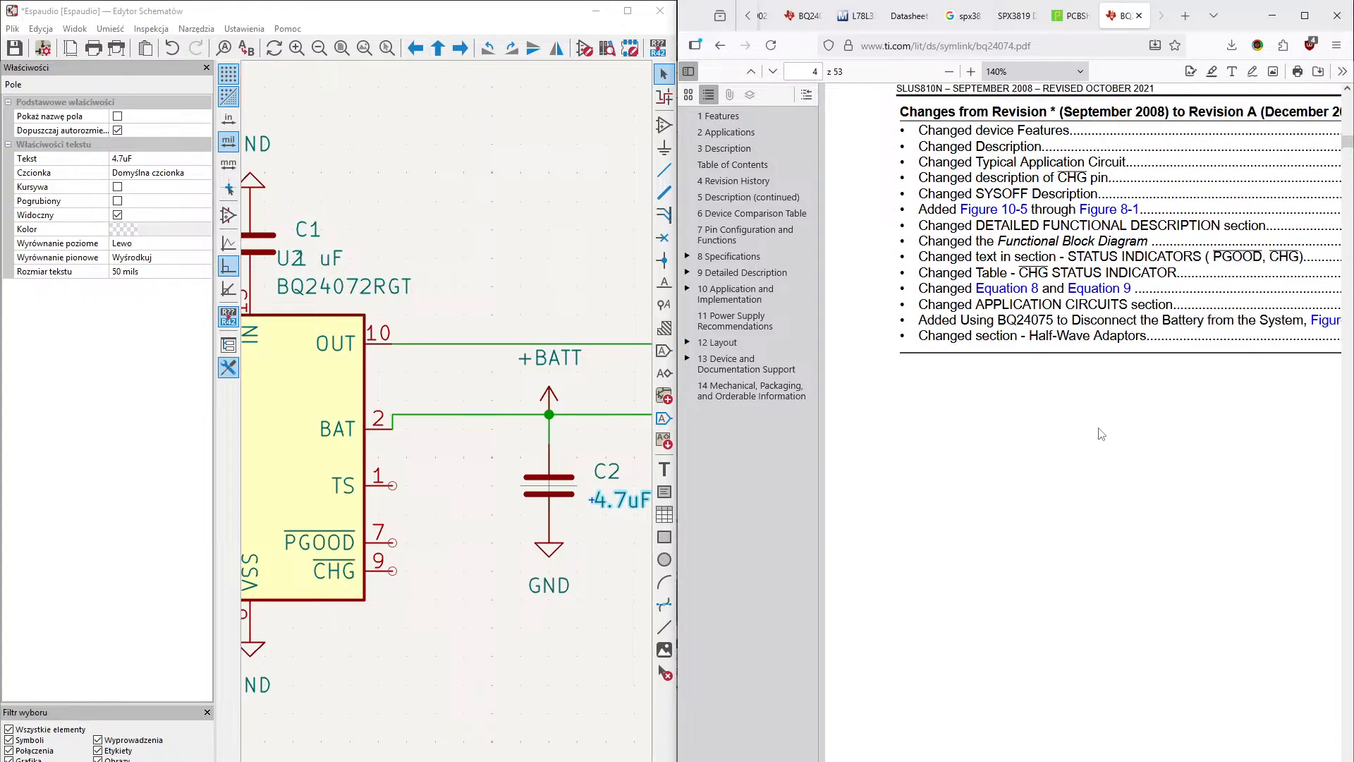
{"action": "scroll", "coordinate": [1102, 433], "scroll_direction": "up", "scroll_amount": 20}
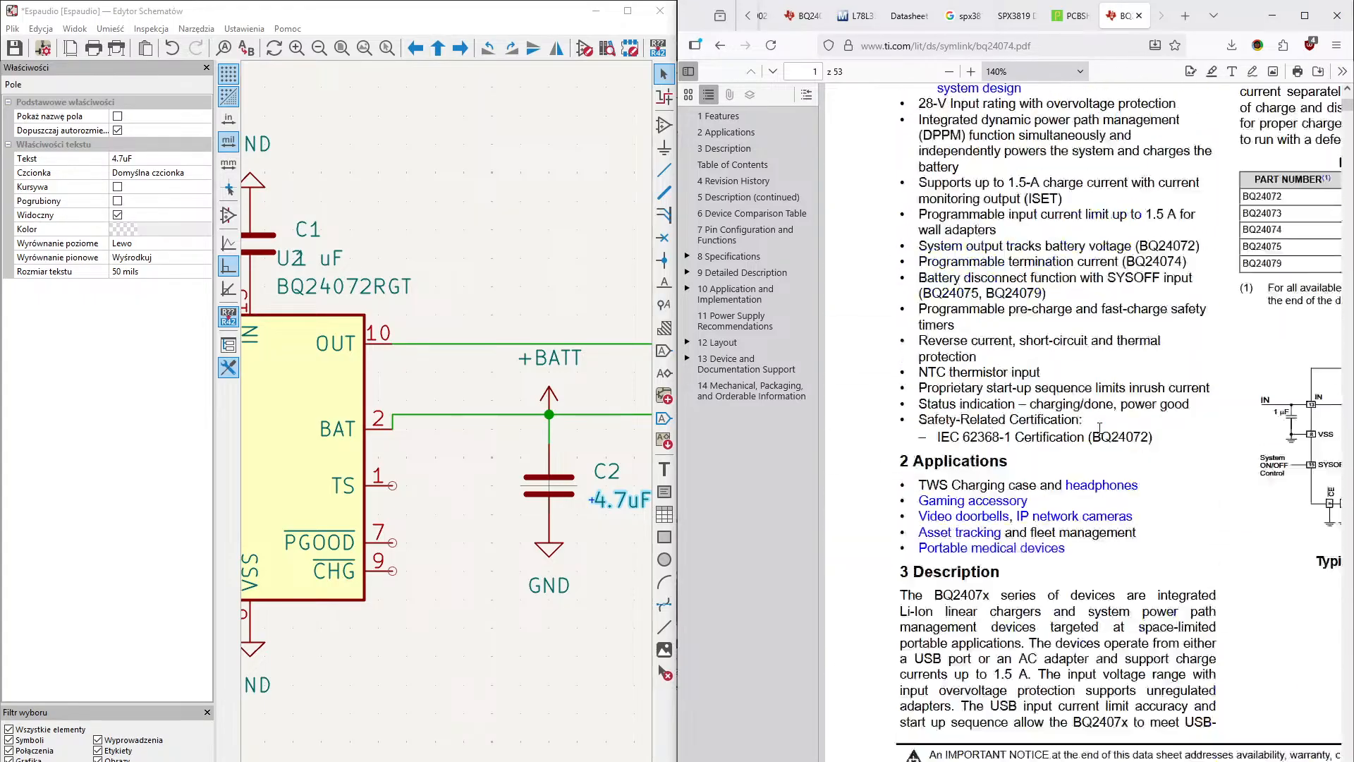
{"action": "scroll", "coordinate": [1097, 459], "scroll_direction": "down", "scroll_amount": 1}
{"action": "scroll", "coordinate": [1096, 458], "scroll_direction": "right", "scroll_amount": 5}
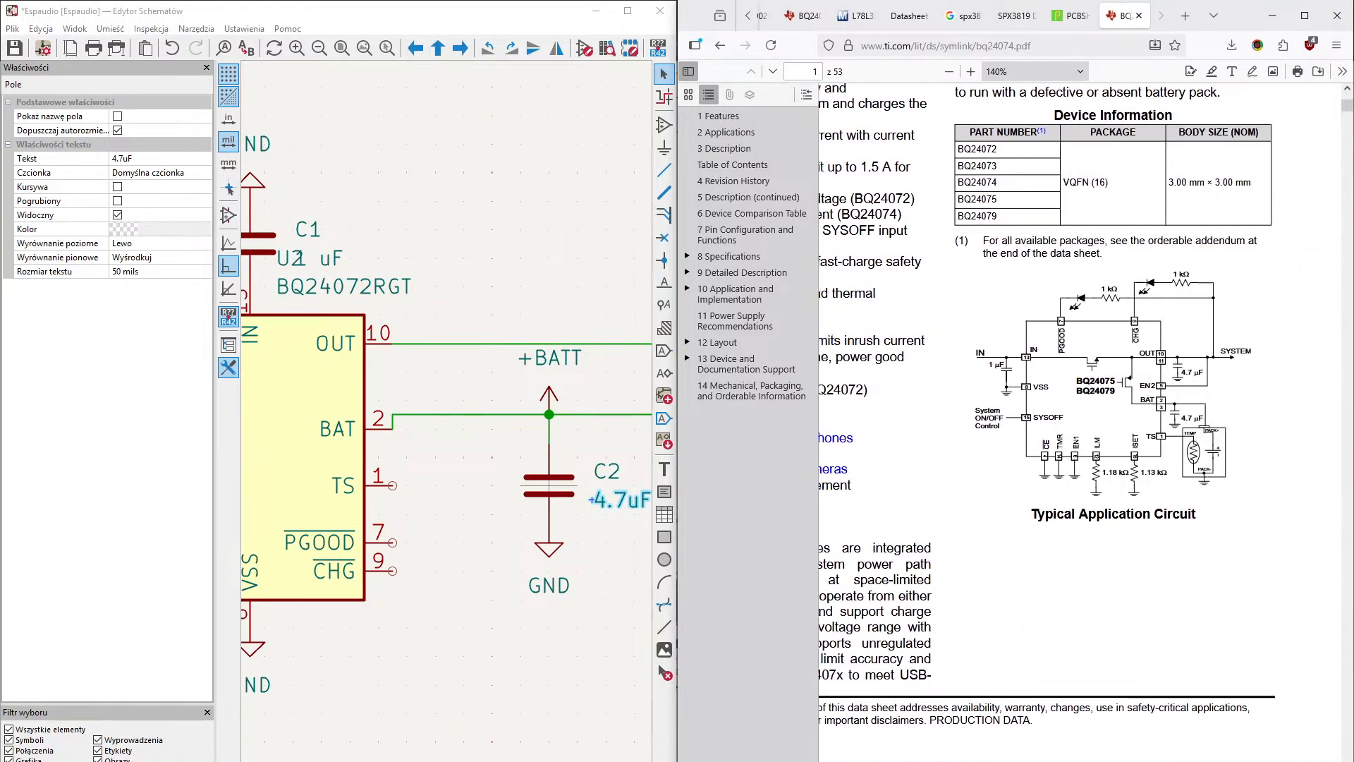
- Draw a short horizontal wire from the charger's TS pin, ending before capacitor C2
{"action": "left_click", "coordinate": [432, 498]}
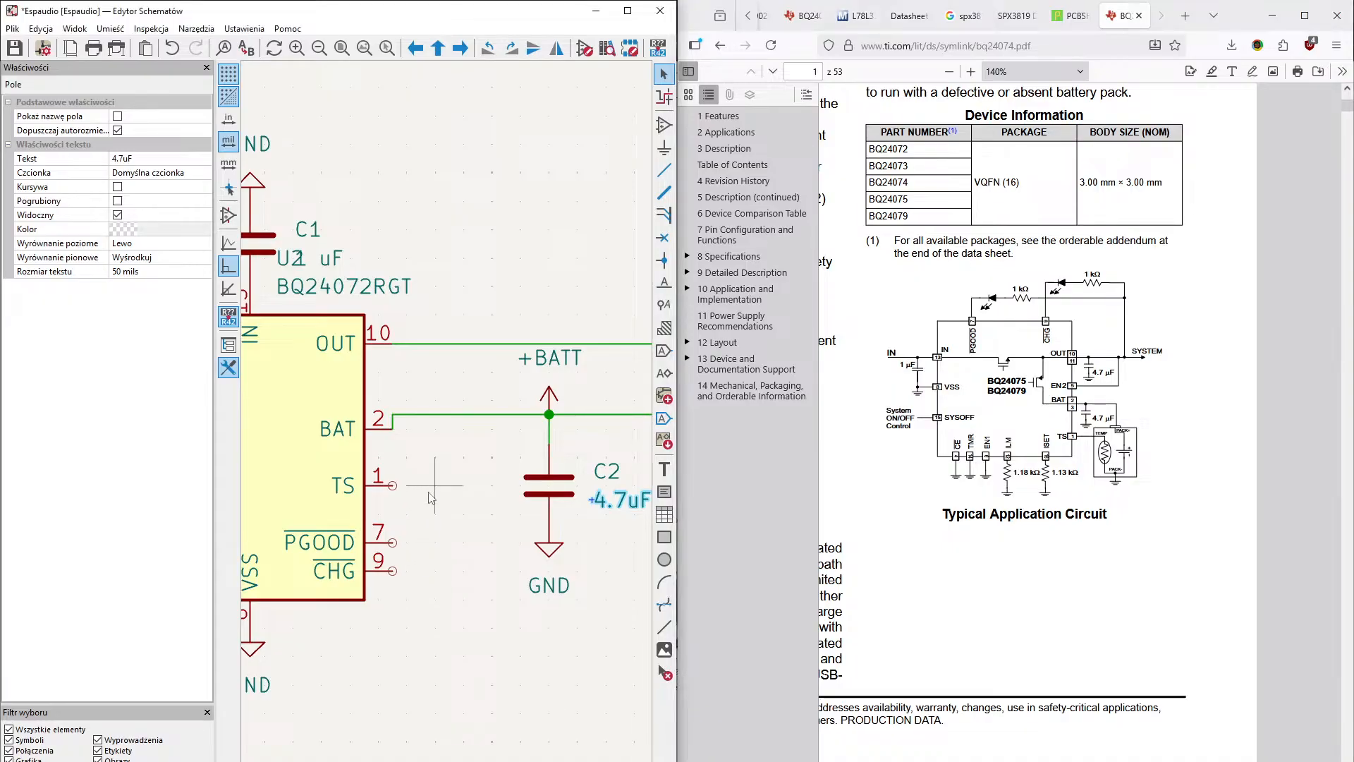
{"action": "key", "text": "w"}
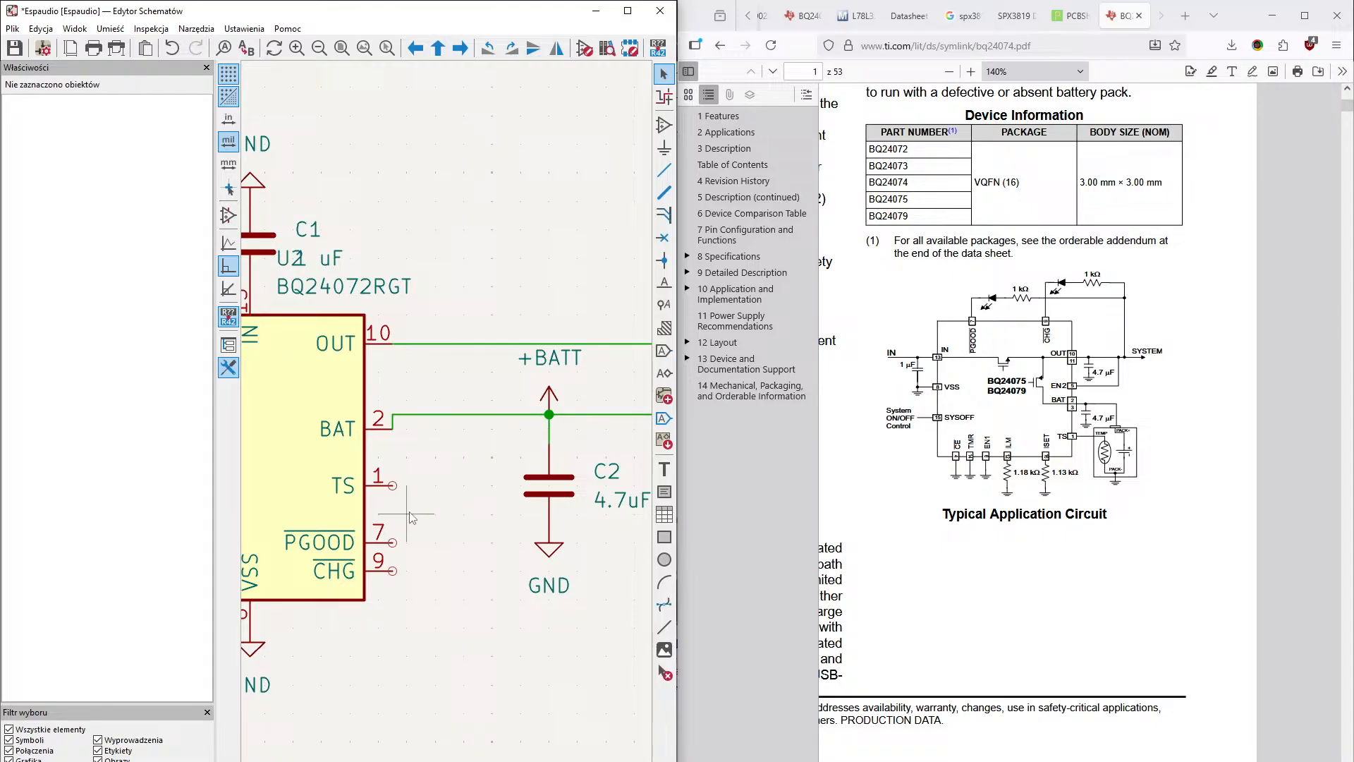
{"action": "key", "text": "w"}
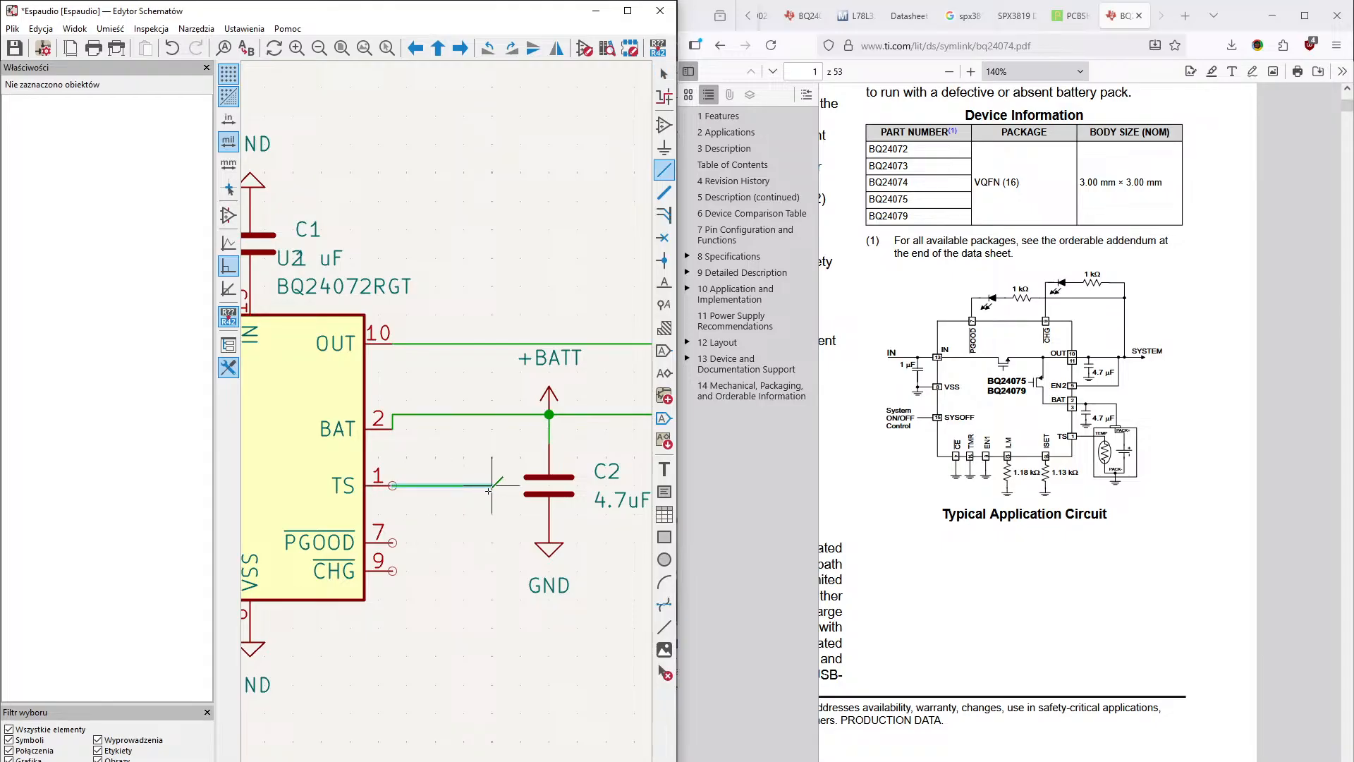
{"action": "middle_click_drag", "start_coordinate": [520, 567], "coordinate": [520, 488]}
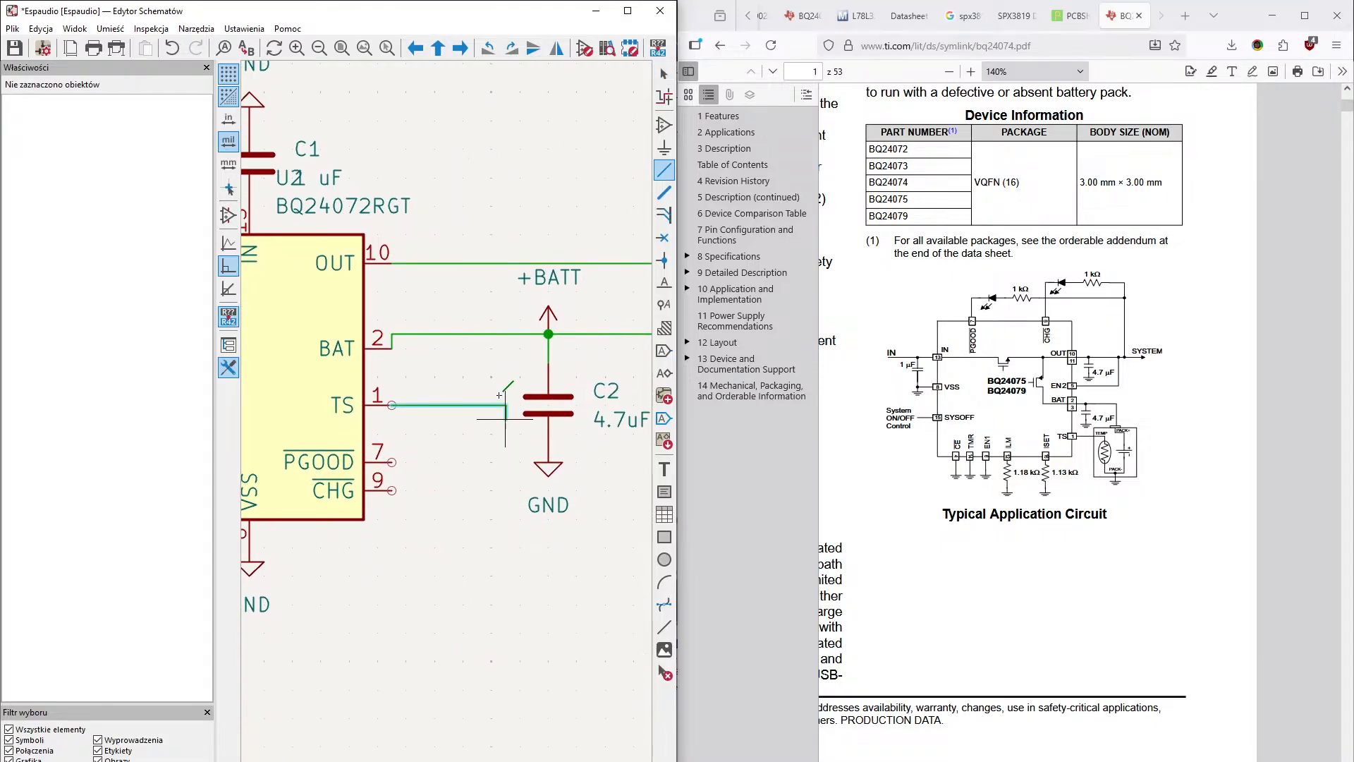
{"action": "double_click", "coordinate": [478, 405]}
{"action": "key", "text": "Escape"}
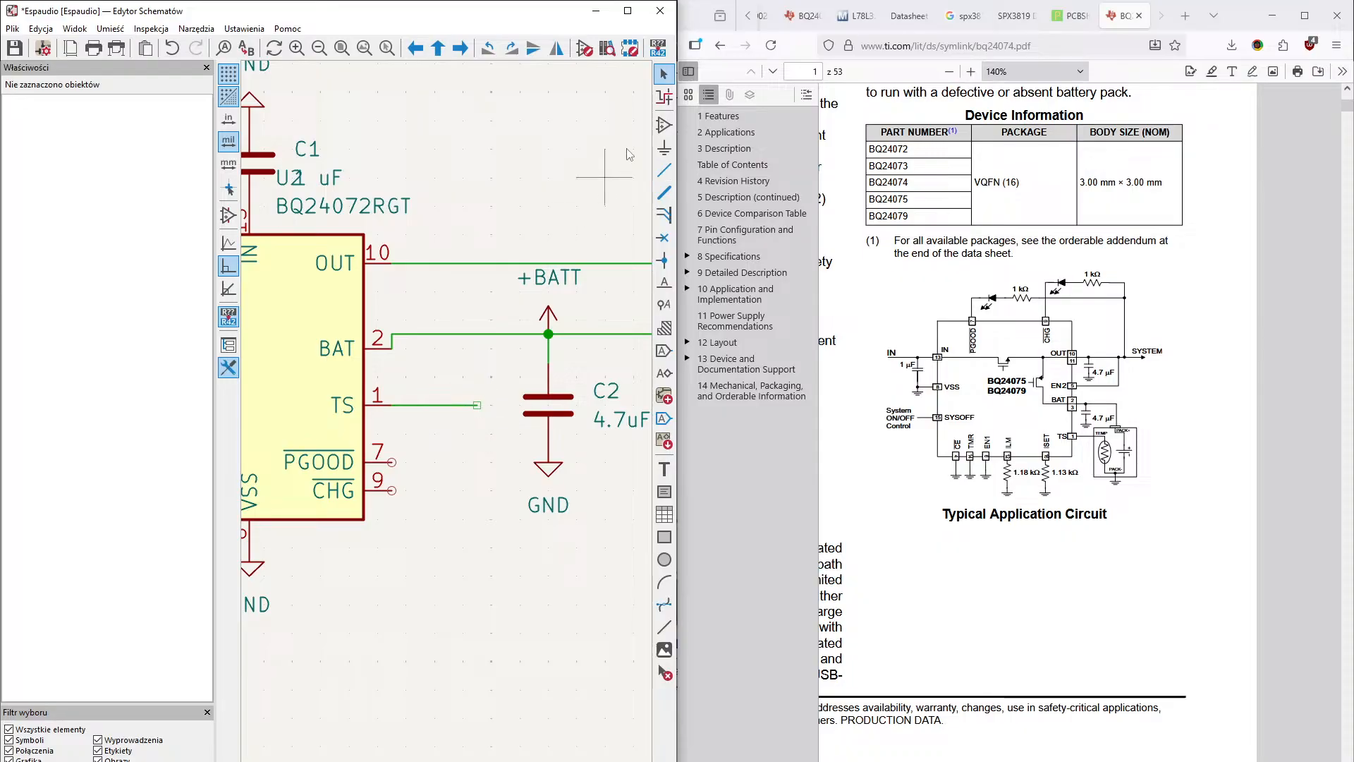
- Place a vertical resistor R with its upper pin on the free end of the TS wire
{"action": "left_click", "coordinate": [663, 124]}
{"action": "type", "text": "r"}
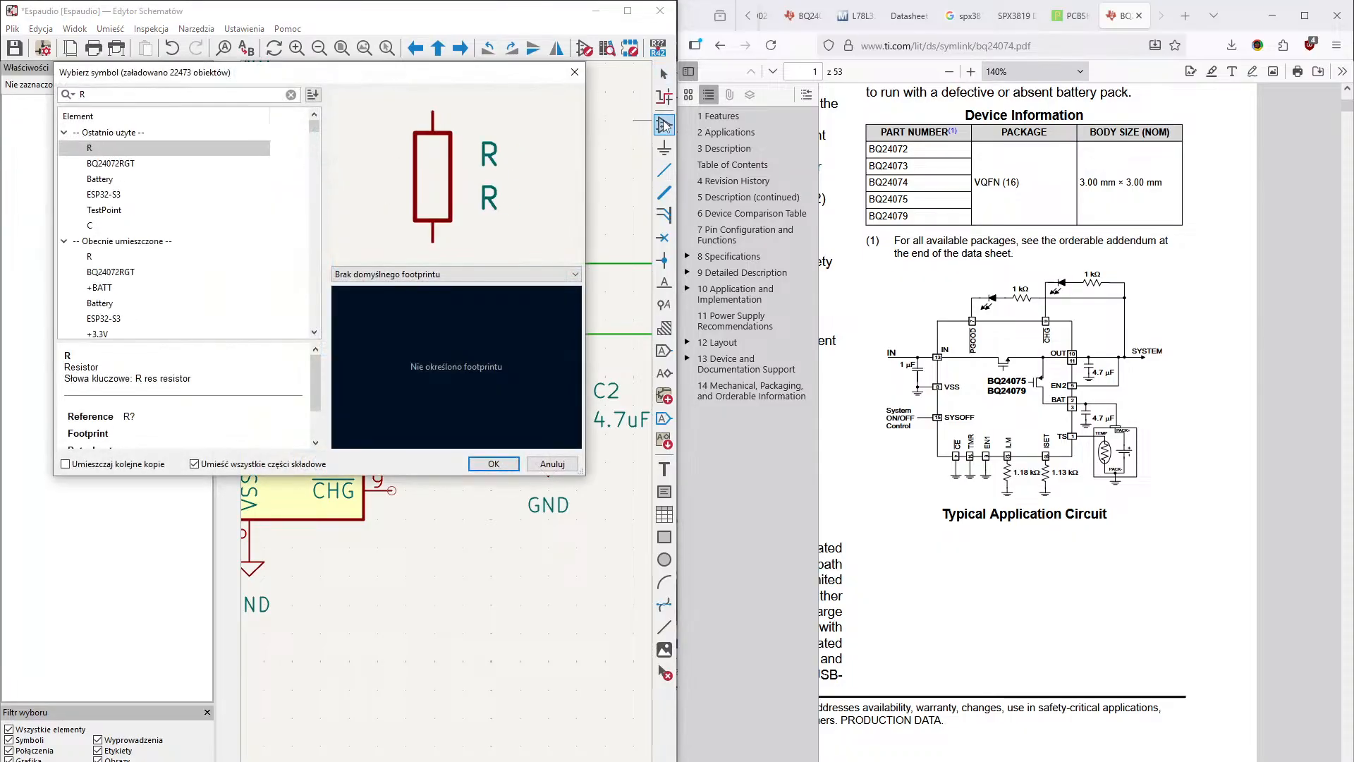
{"action": "key", "text": "Return"}
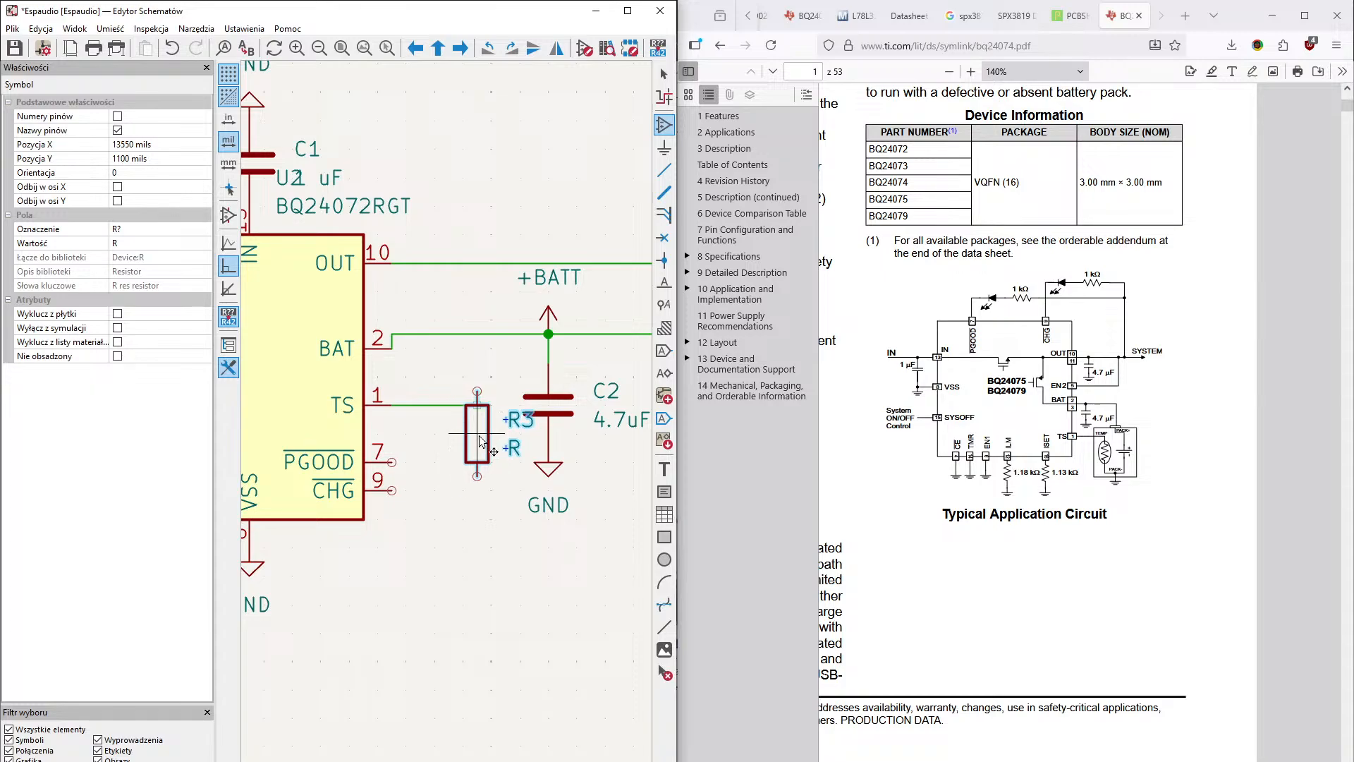
{"action": "left_click", "coordinate": [480, 452]}
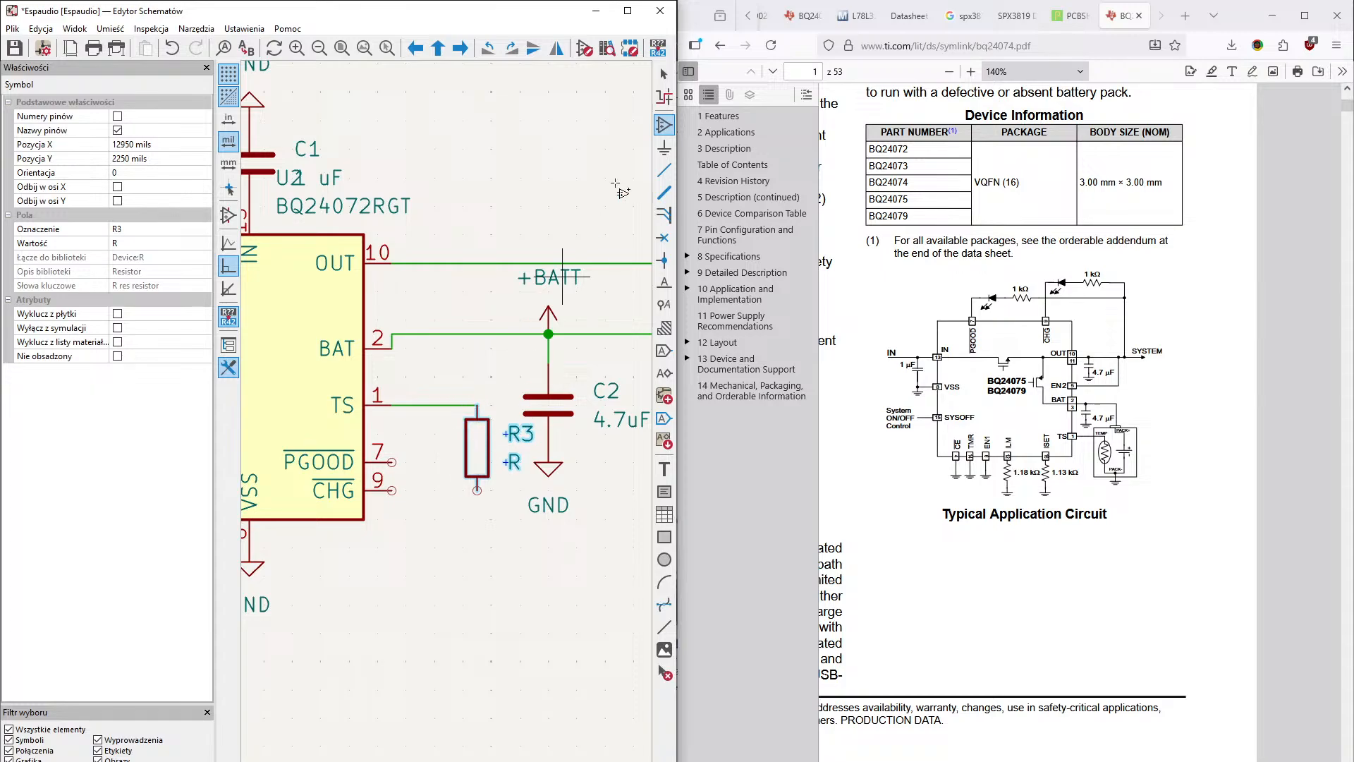
- Place a GND symbol on the lower pin of the TS resistor
{"action": "left_click", "coordinate": [664, 148]}
{"action": "key", "text": "Return"}
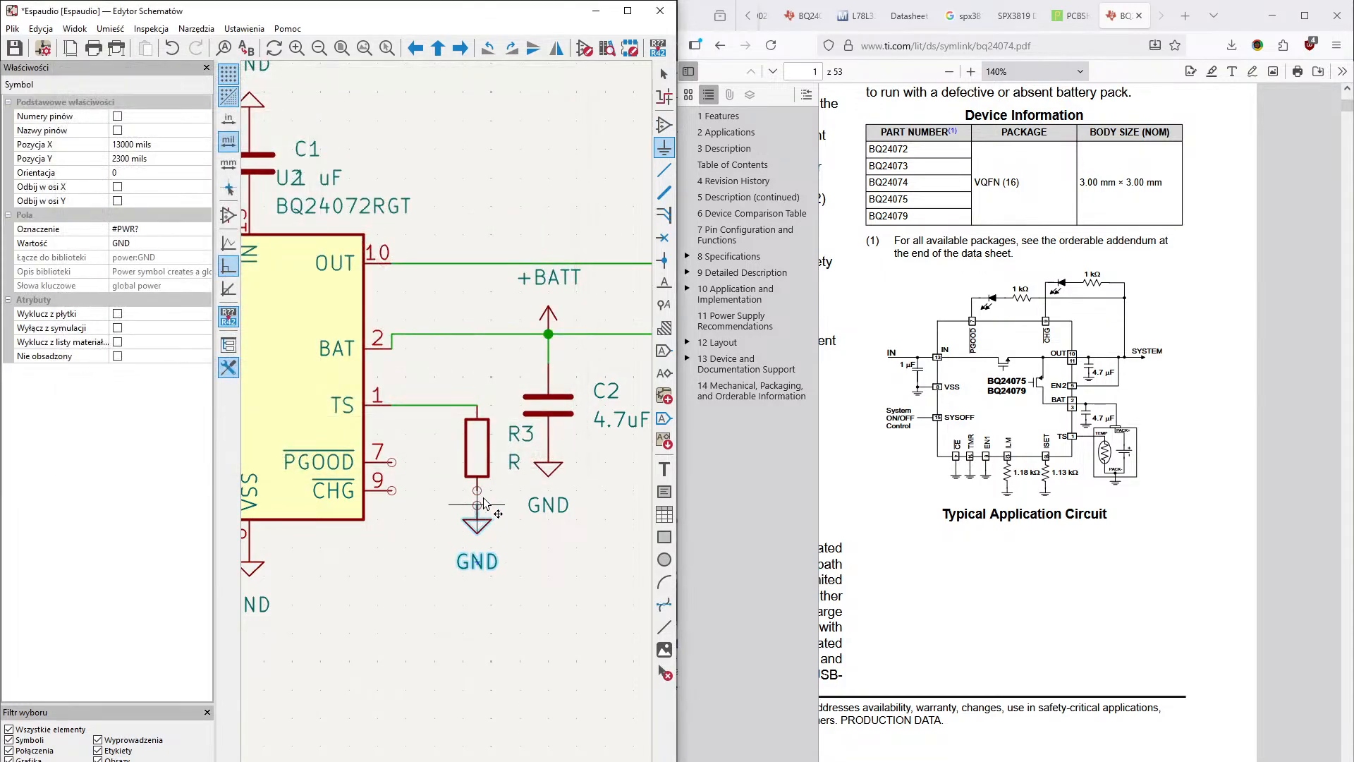
{"action": "left_click", "coordinate": [477, 498]}
{"action": "key", "text": "Escape"}
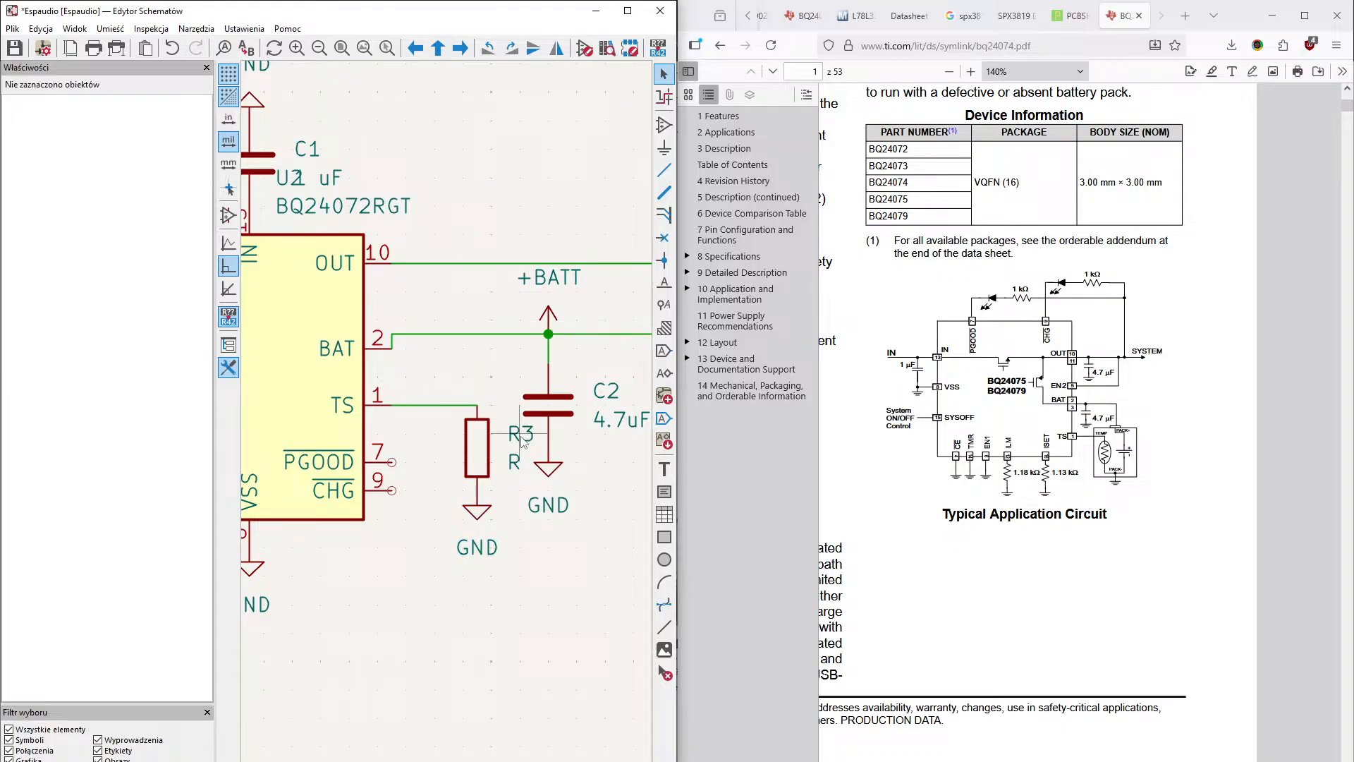
- Set the TS resistor's value to 10K
{"action": "left_click", "coordinate": [522, 435]}
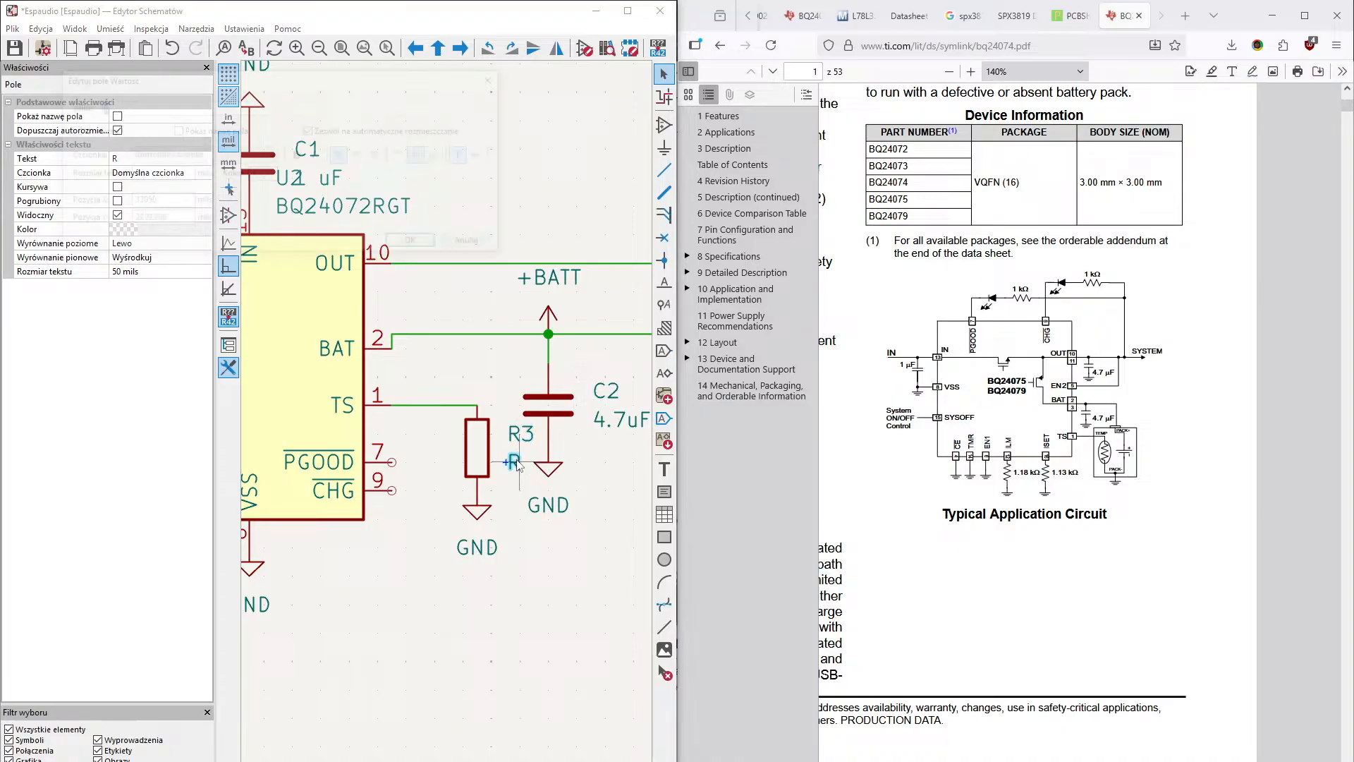
{"action": "double_click", "coordinate": [514, 462]}
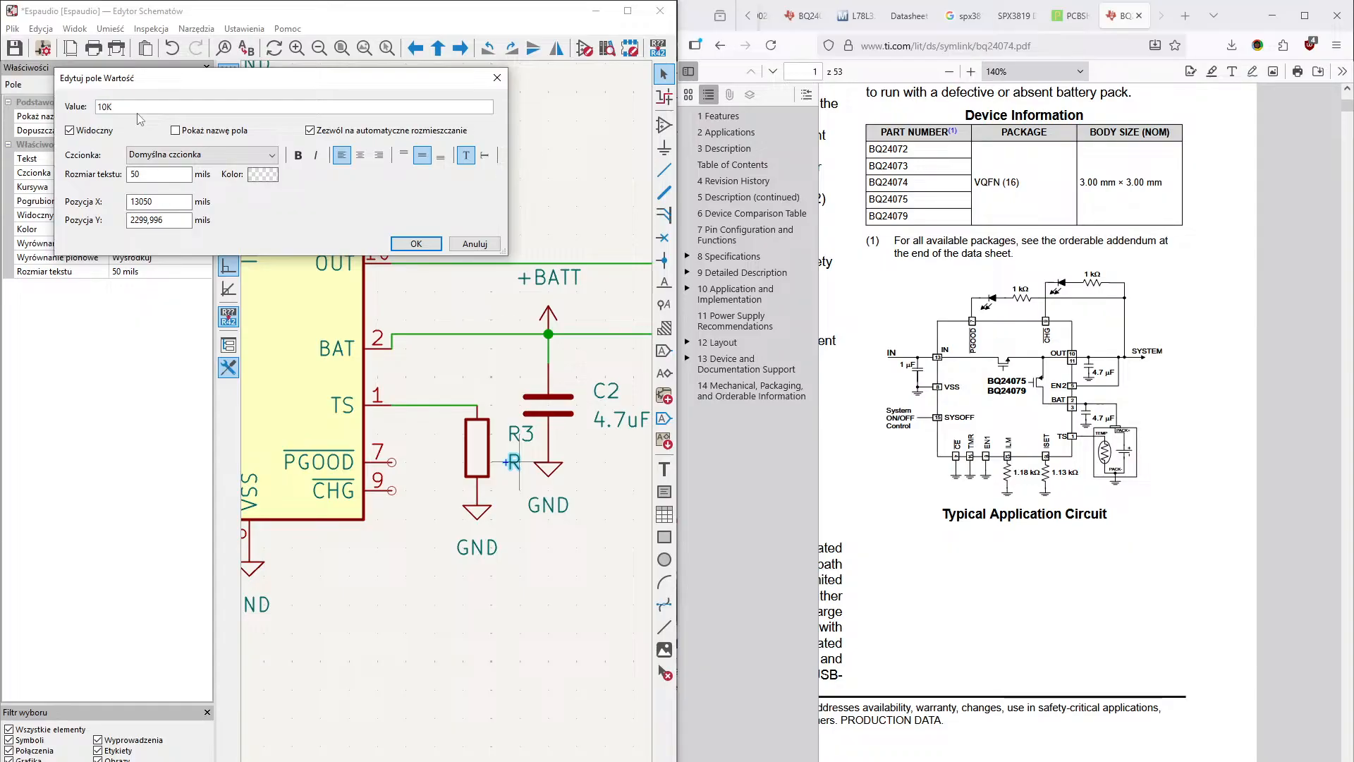
{"action": "key", "text": "Return"}
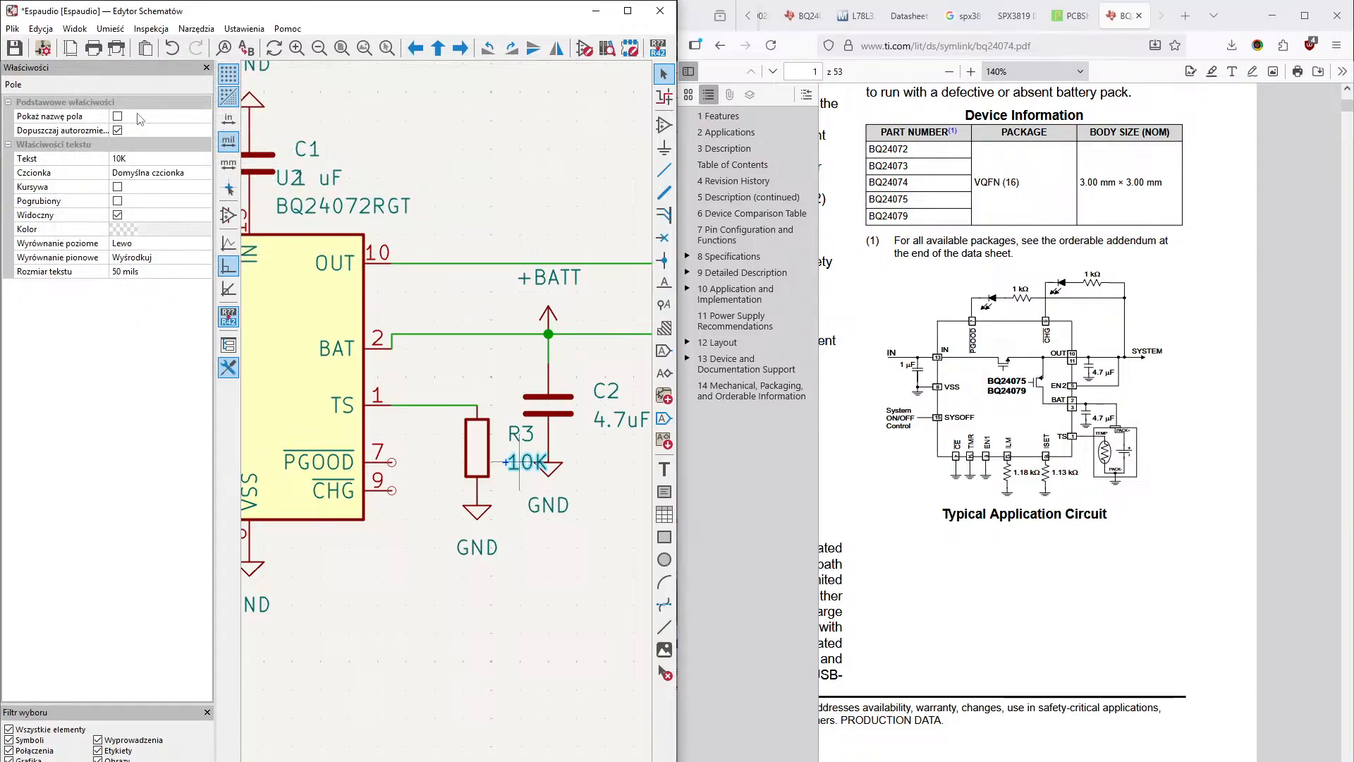
{"action": "left_click", "coordinate": [557, 575]}
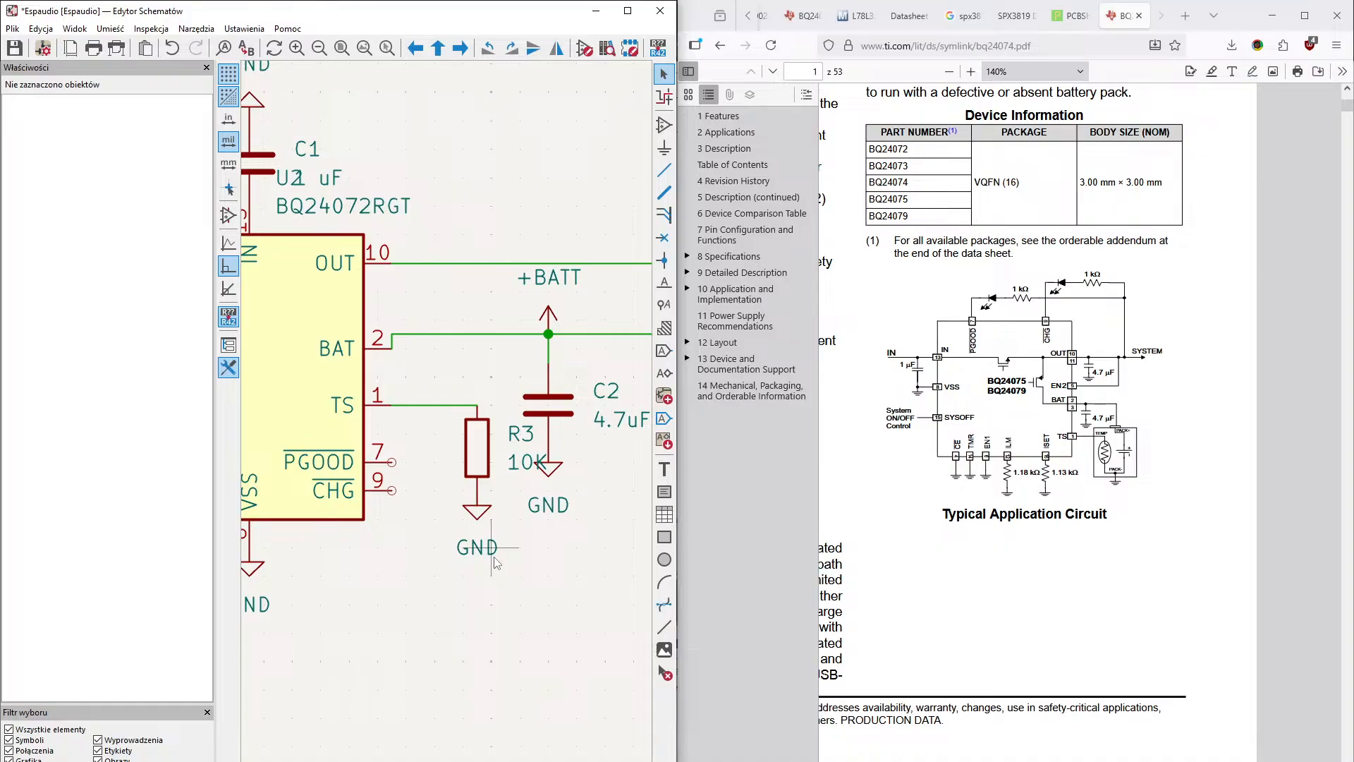
- Shift the +3.3V symbol at the end of the OUT wire well to the right of battery BT1, stretching the wire with it
{"action": "middle_click_drag", "start_coordinate": [383, 541], "coordinate": [351, 700]}
{"action": "scroll", "coordinate": [351, 700], "scroll_direction": "down", "scroll_amount": 5}
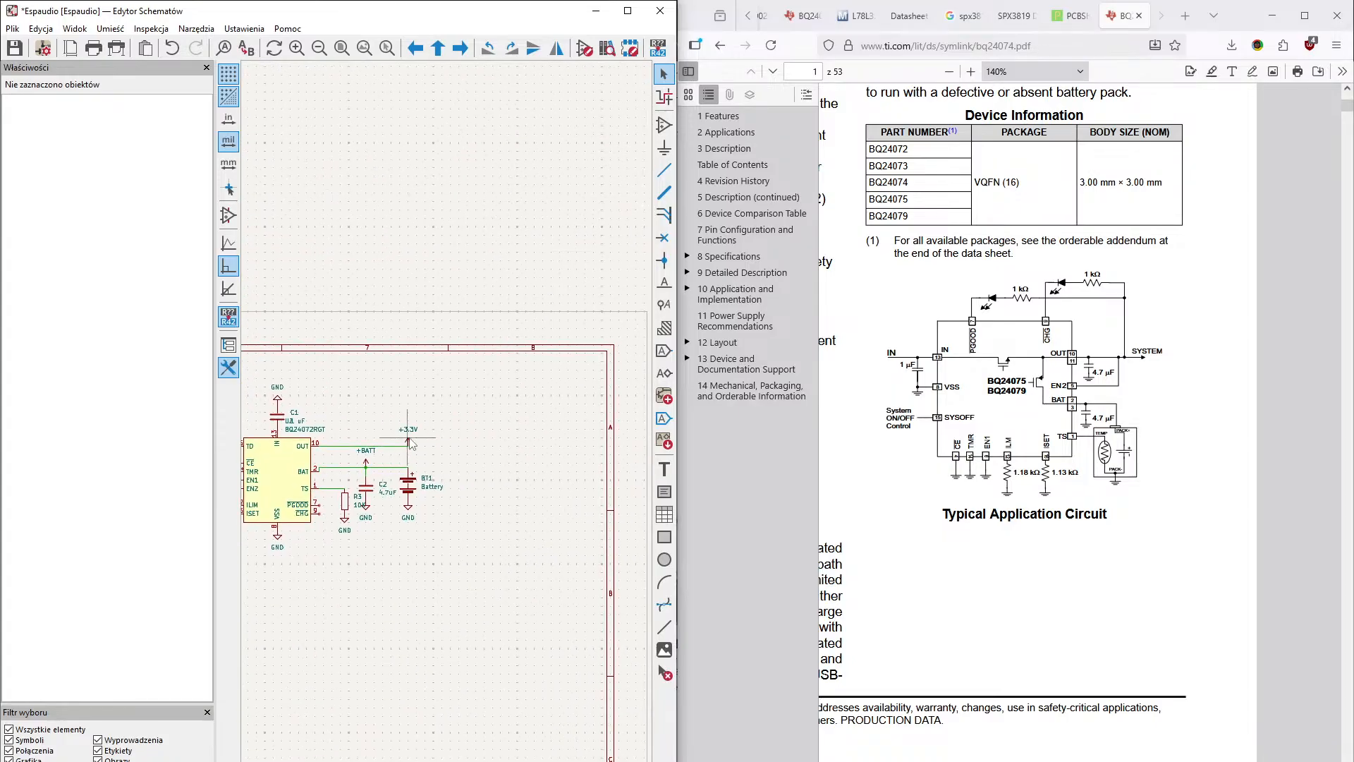
{"action": "left_click", "coordinate": [408, 444]}
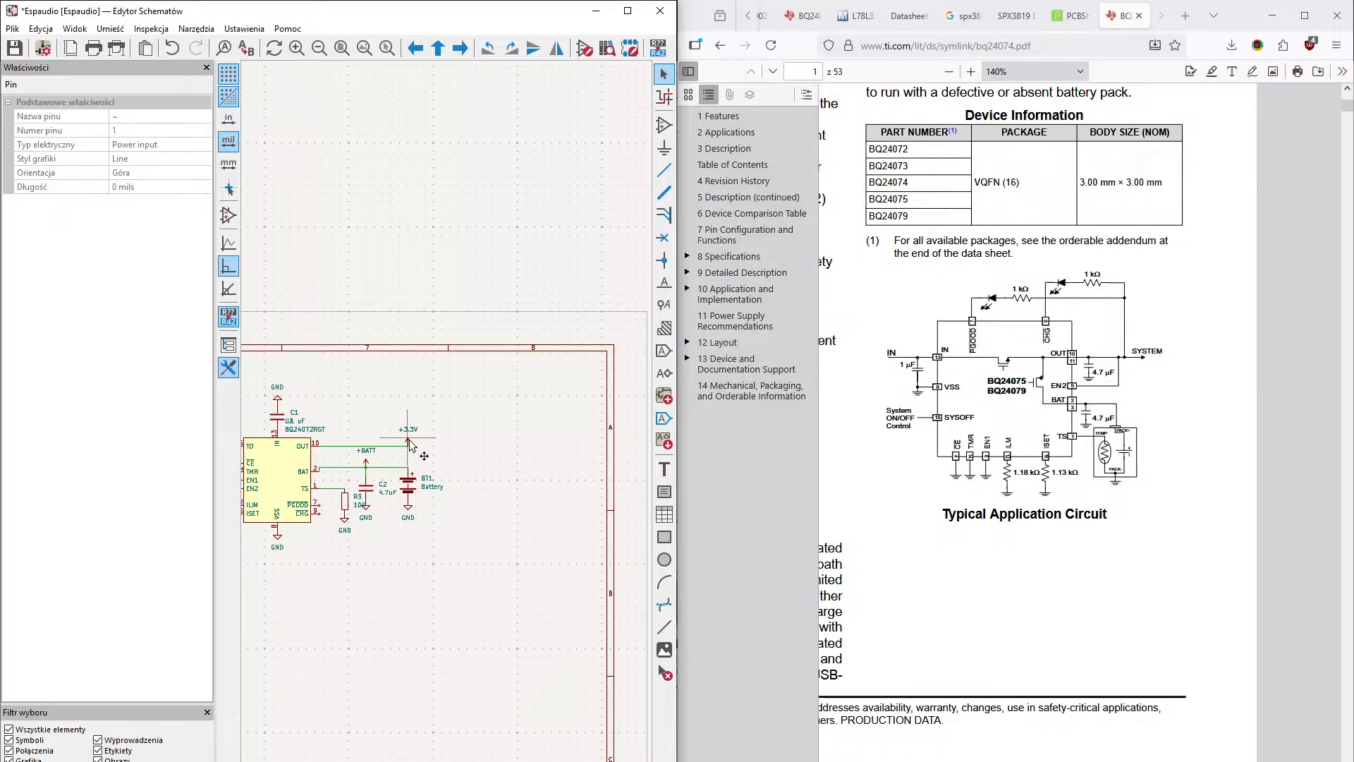
{"action": "left_click", "coordinate": [409, 445]}
{"action": "key", "text": "Escape"}
{"action": "left_click", "coordinate": [408, 441]}
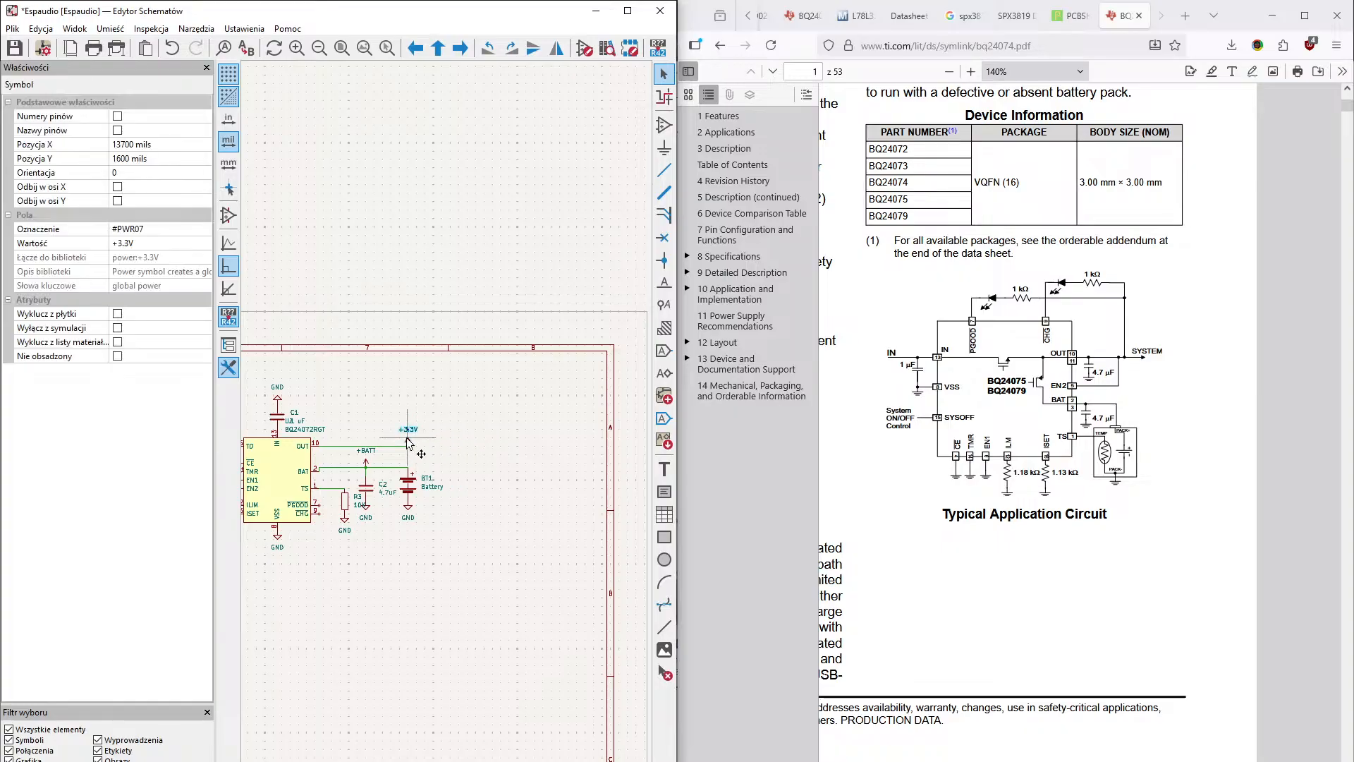
{"action": "left_click_drag", "start_coordinate": [409, 446], "coordinate": [557, 447]}
{"action": "left_click", "coordinate": [518, 489]}
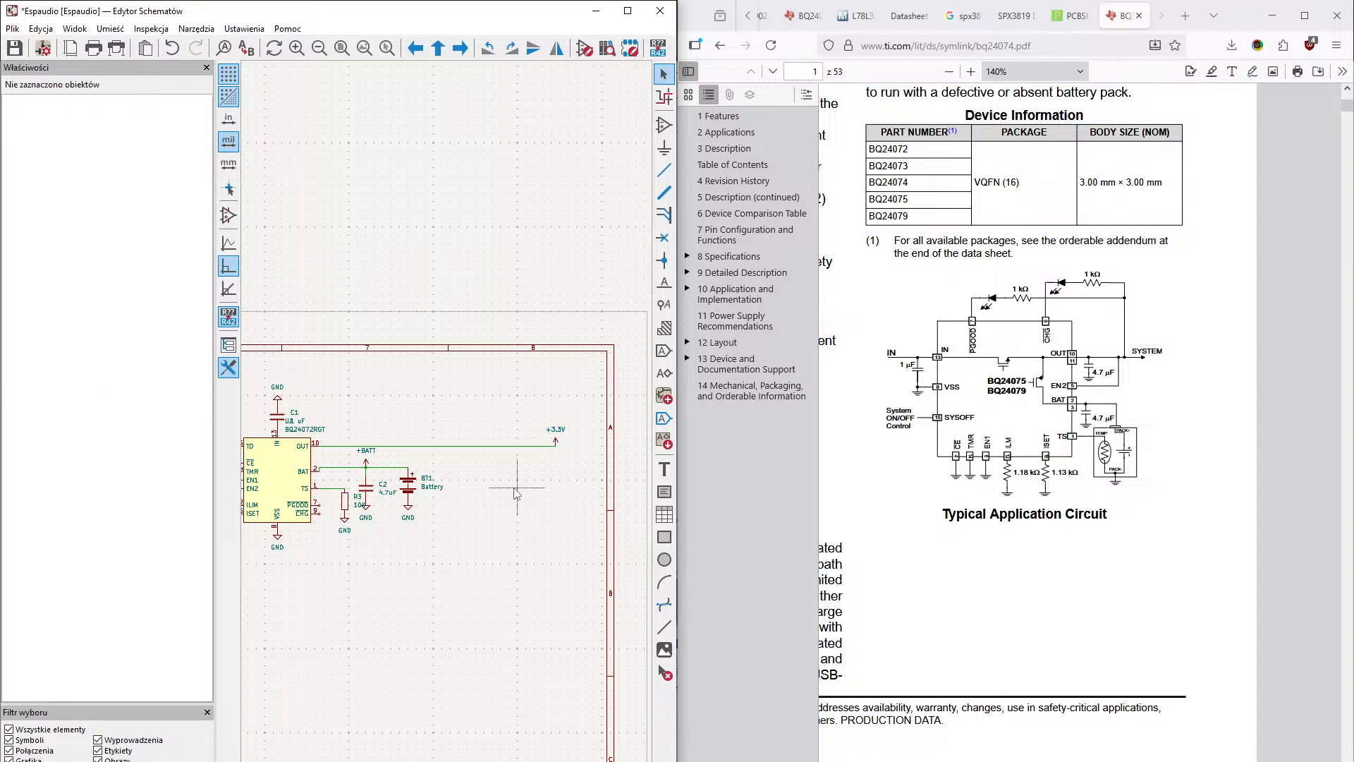
- Place a vertical resistor R hanging from the +3.3V wire, between battery BT1 and the +3.3V symbol
{"action": "scroll", "coordinate": [502, 496], "scroll_direction": "up", "scroll_amount": 3}
{"action": "middle_click_drag", "start_coordinate": [448, 422], "coordinate": [507, 530]}
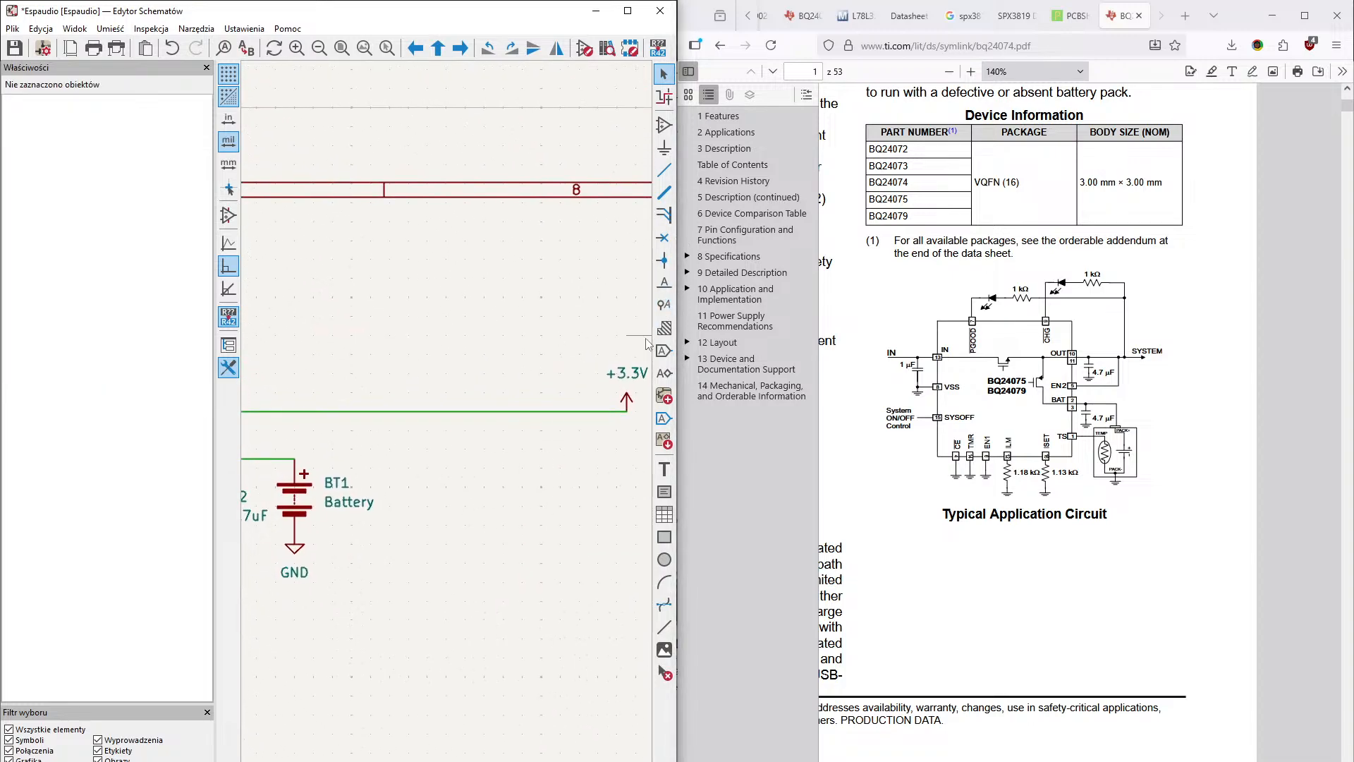
{"action": "mouse_move", "coordinate": [502, 402]}
{"action": "middle_mouse_down"}
{"action": "mouse_move", "coordinate": [539, 404]}
{"action": "mouse_move", "coordinate": [502, 385]}
{"action": "middle_mouse_up"}
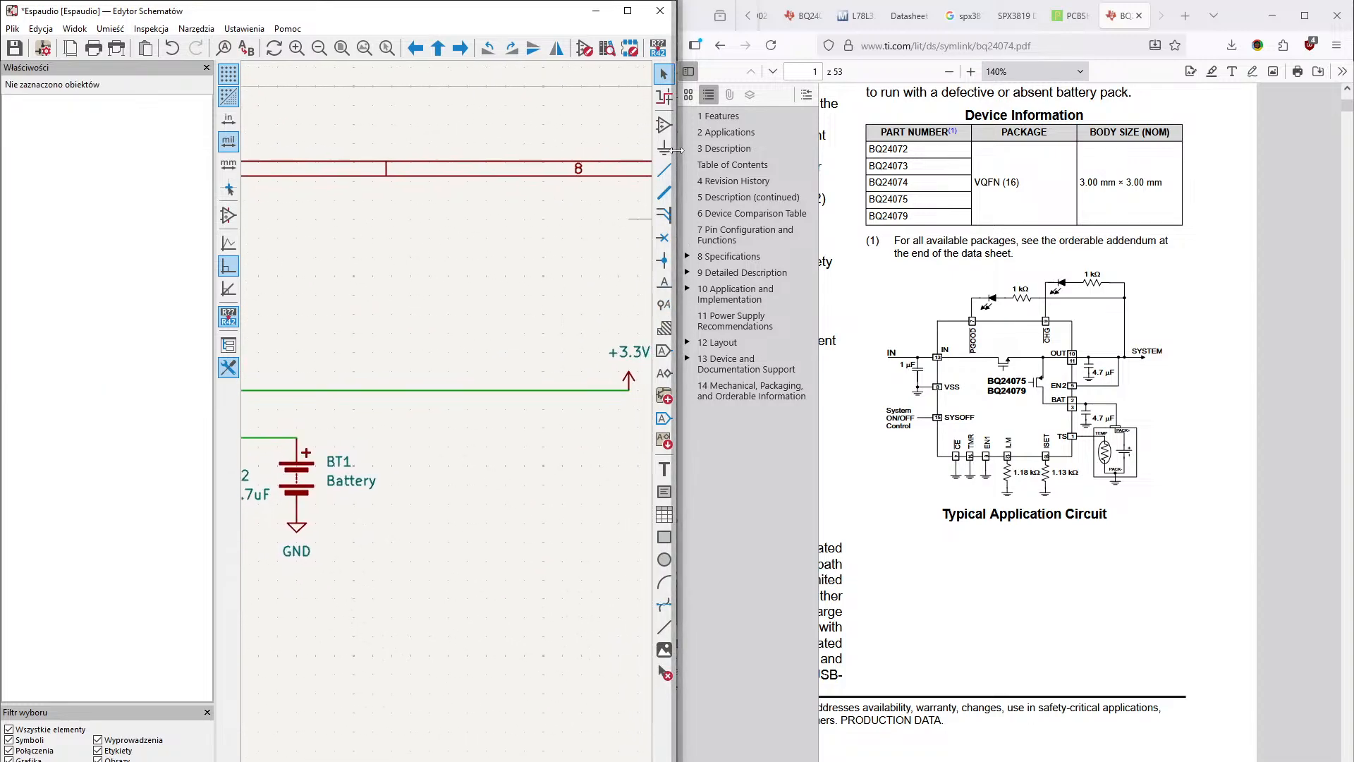
{"action": "type", "text": "ar"}
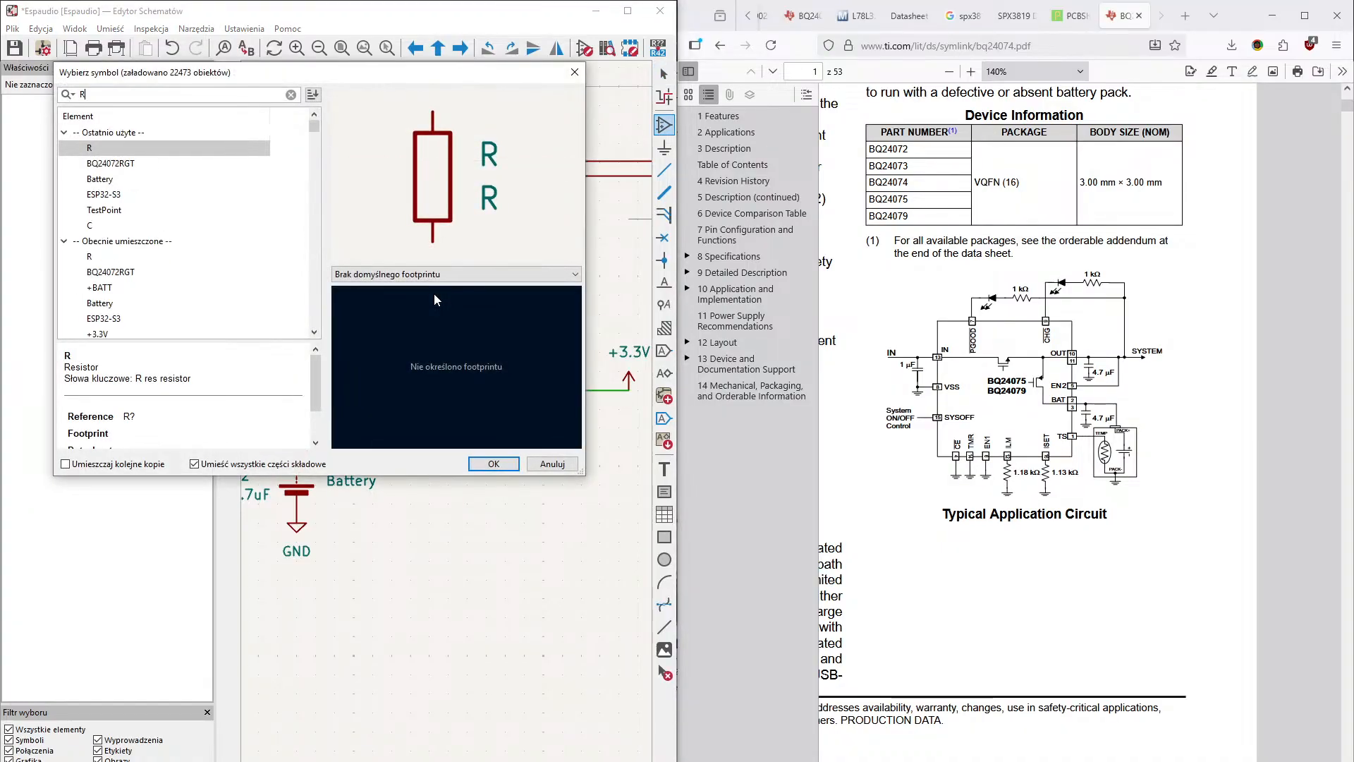
{"action": "key", "text": "Return"}
{"action": "left_click", "coordinate": [438, 422]}
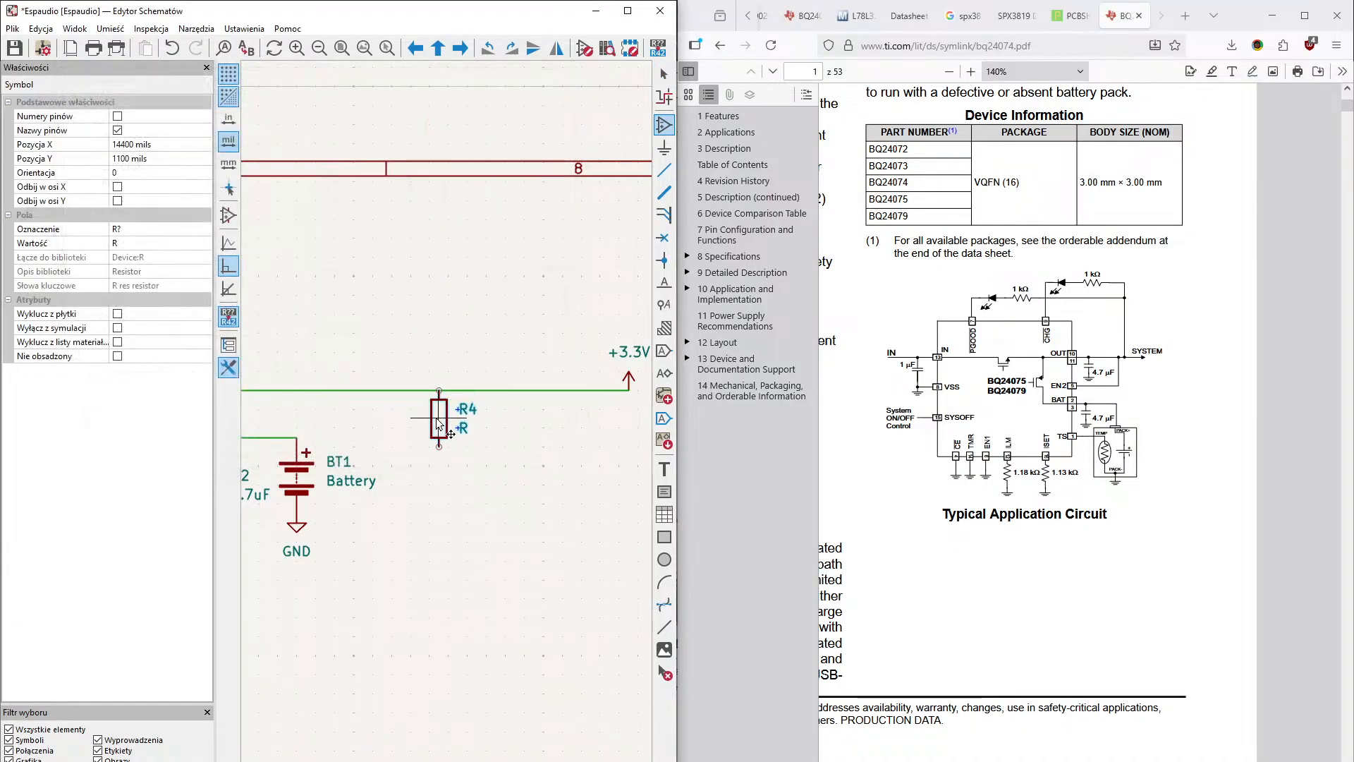
- Place a second vertical resistor on the +3.3V wire, between the previous resistor and the +3.3V symbol
{"action": "left_click", "coordinate": [534, 421]}
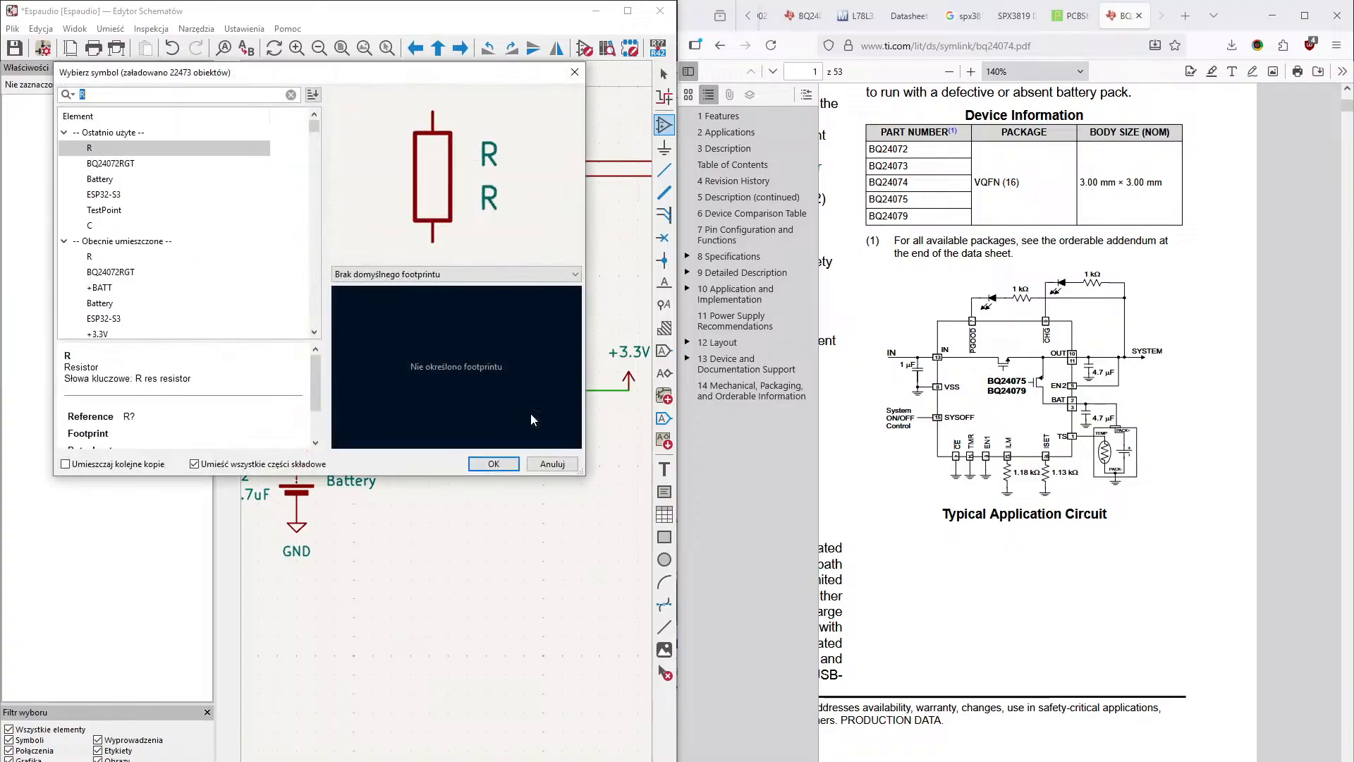
{"action": "key", "text": "Return"}
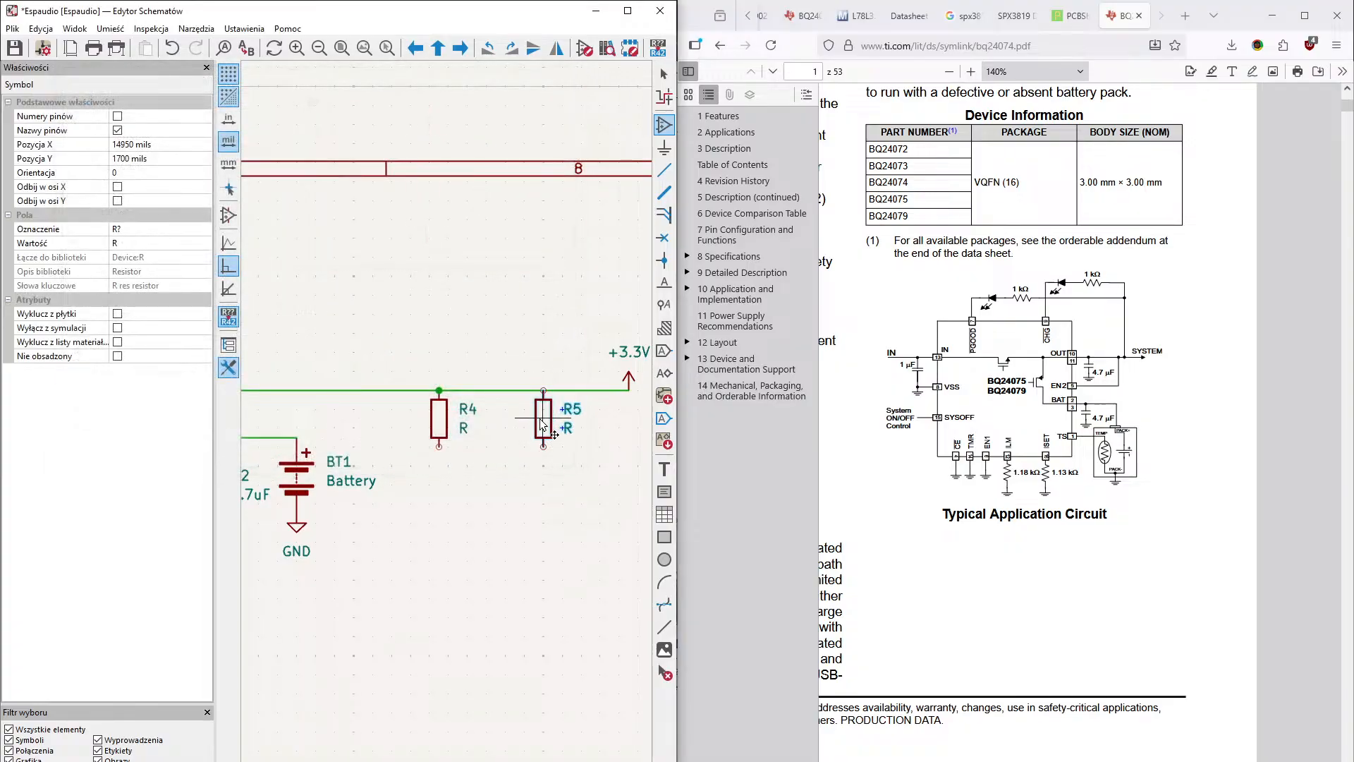
{"action": "left_click", "coordinate": [540, 428]}
{"action": "left_click", "coordinate": [539, 370]}
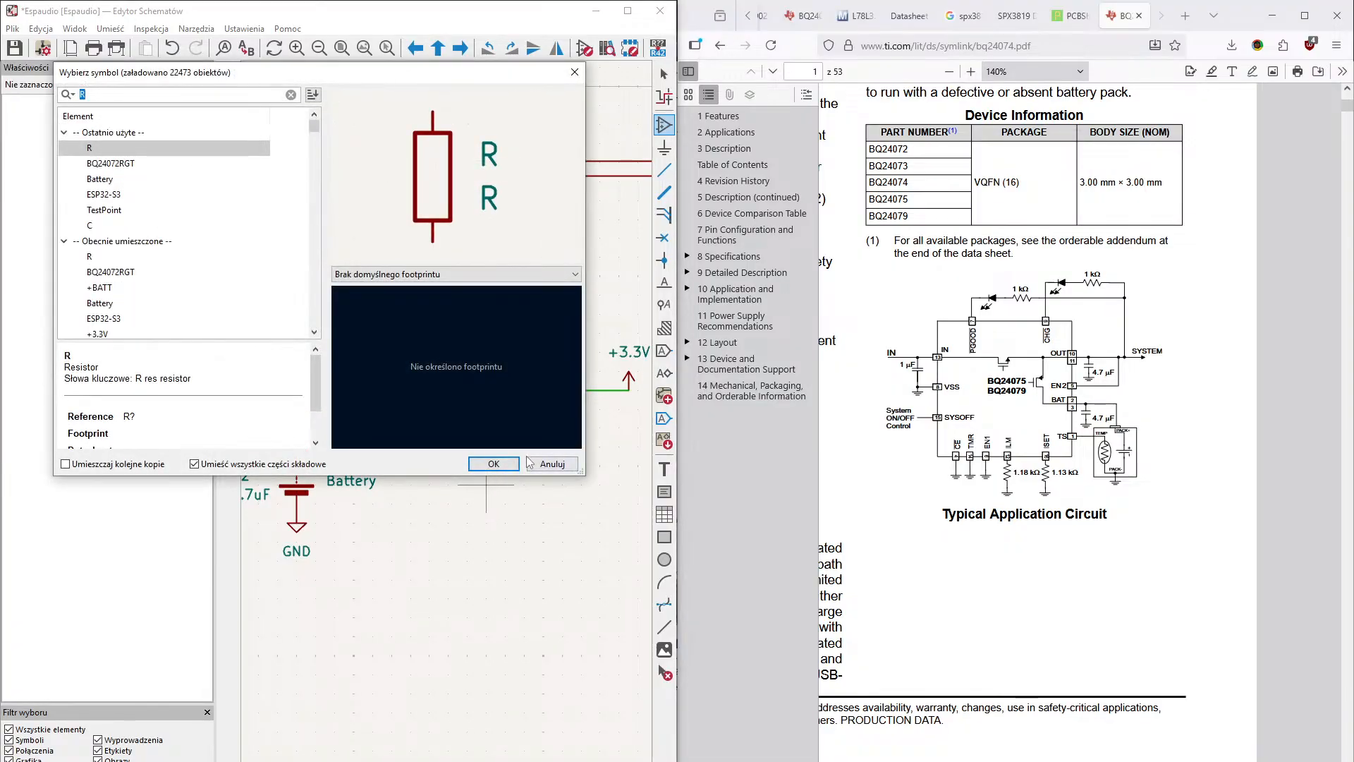
- Wire the lower end of resistor R5 to the charger's PGOOD pin, routing below the battery section
{"action": "key", "text": "Escape"}
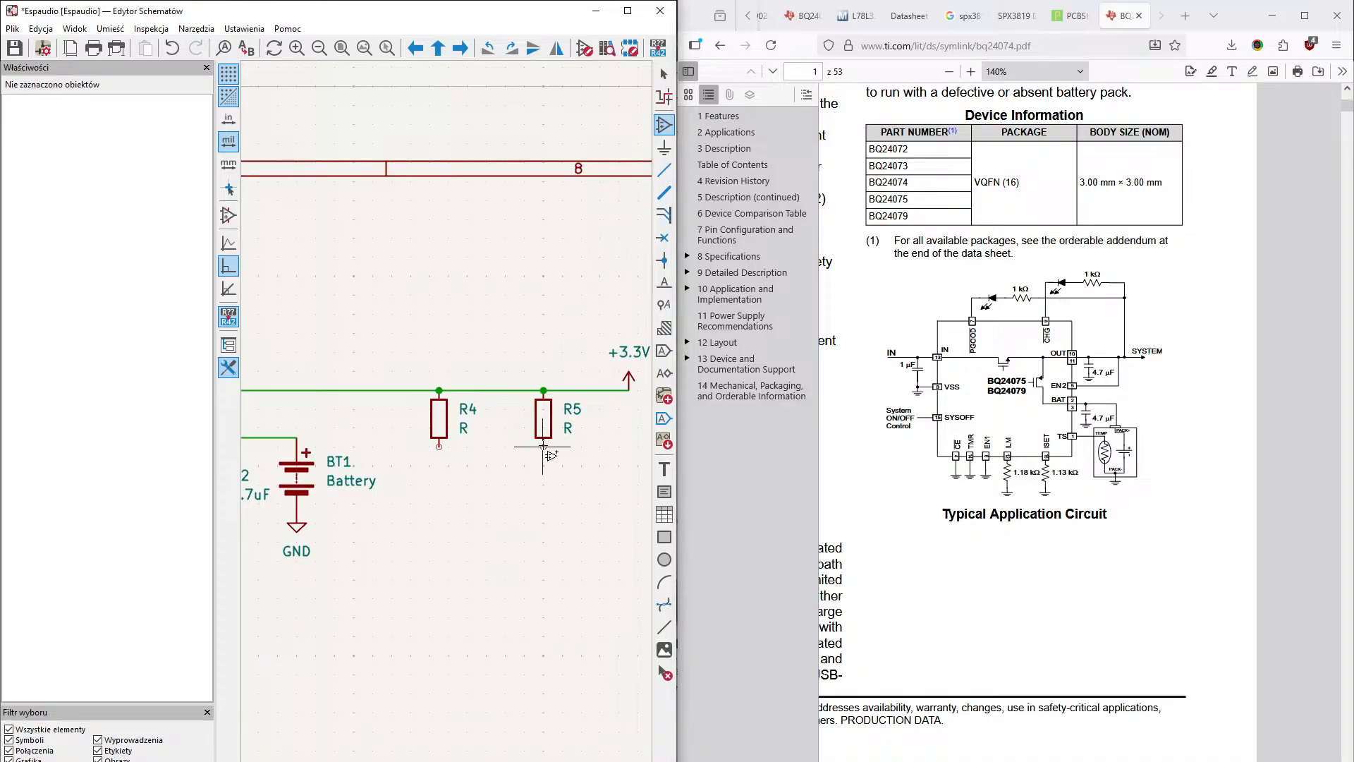
{"action": "key", "text": "w"}
{"action": "mouse_move", "coordinate": [400, 541]}
{"action": "middle_mouse_down"}
{"action": "mouse_move", "coordinate": [554, 479]}
{"action": "mouse_move", "coordinate": [450, 540]}
{"action": "mouse_move", "coordinate": [549, 507]}
{"action": "middle_mouse_up"}
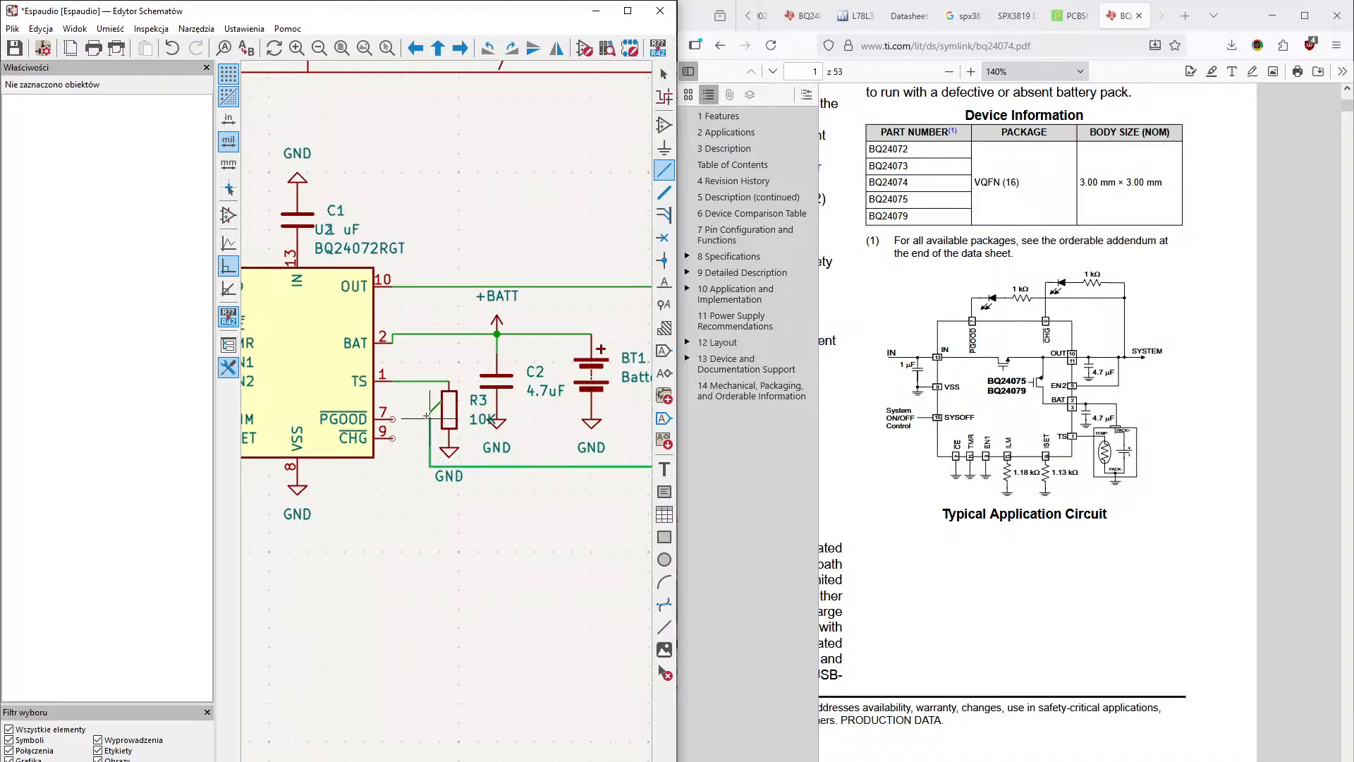
{"action": "left_click", "coordinate": [393, 419]}
{"action": "key", "text": "Escape"}
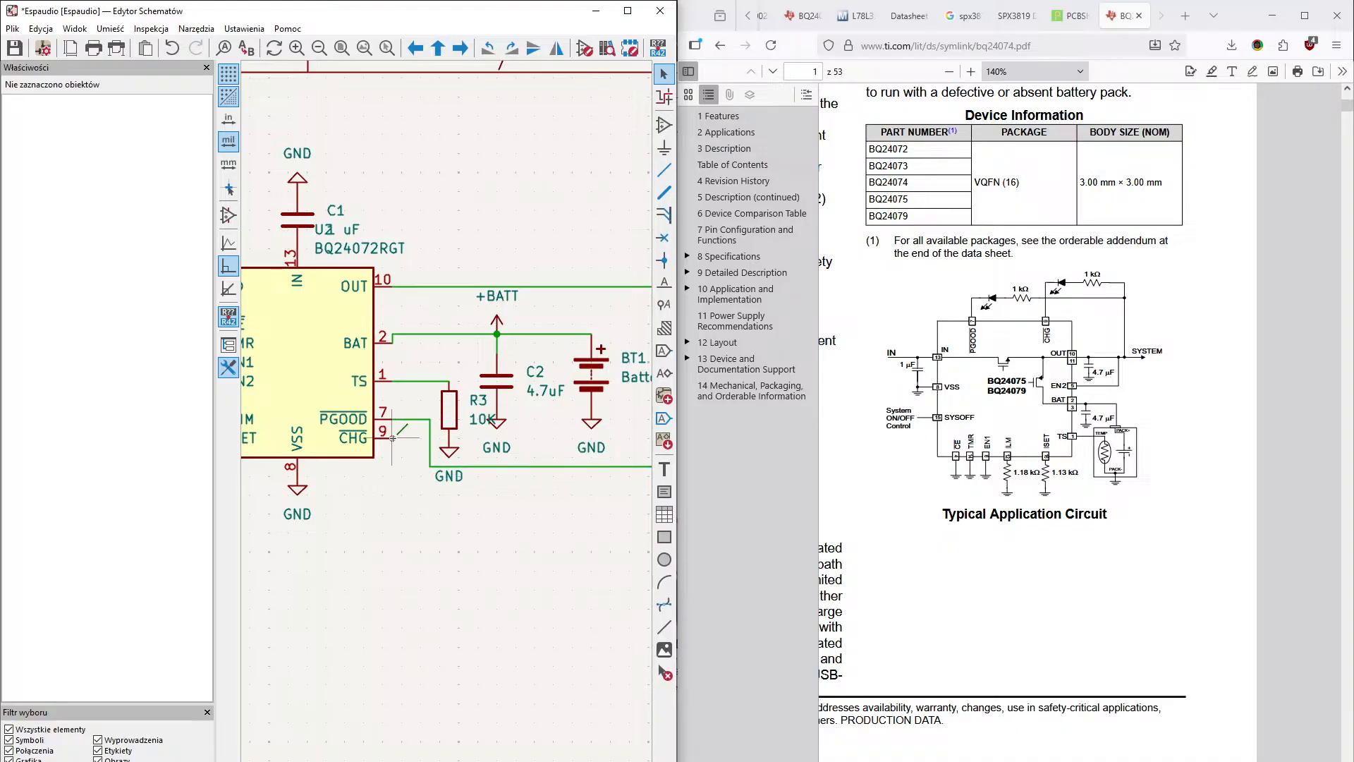
- Wire the charger's CHG pin to the lower end of resistor R4, running beneath the PGOOD wire
{"action": "key", "text": "w"}
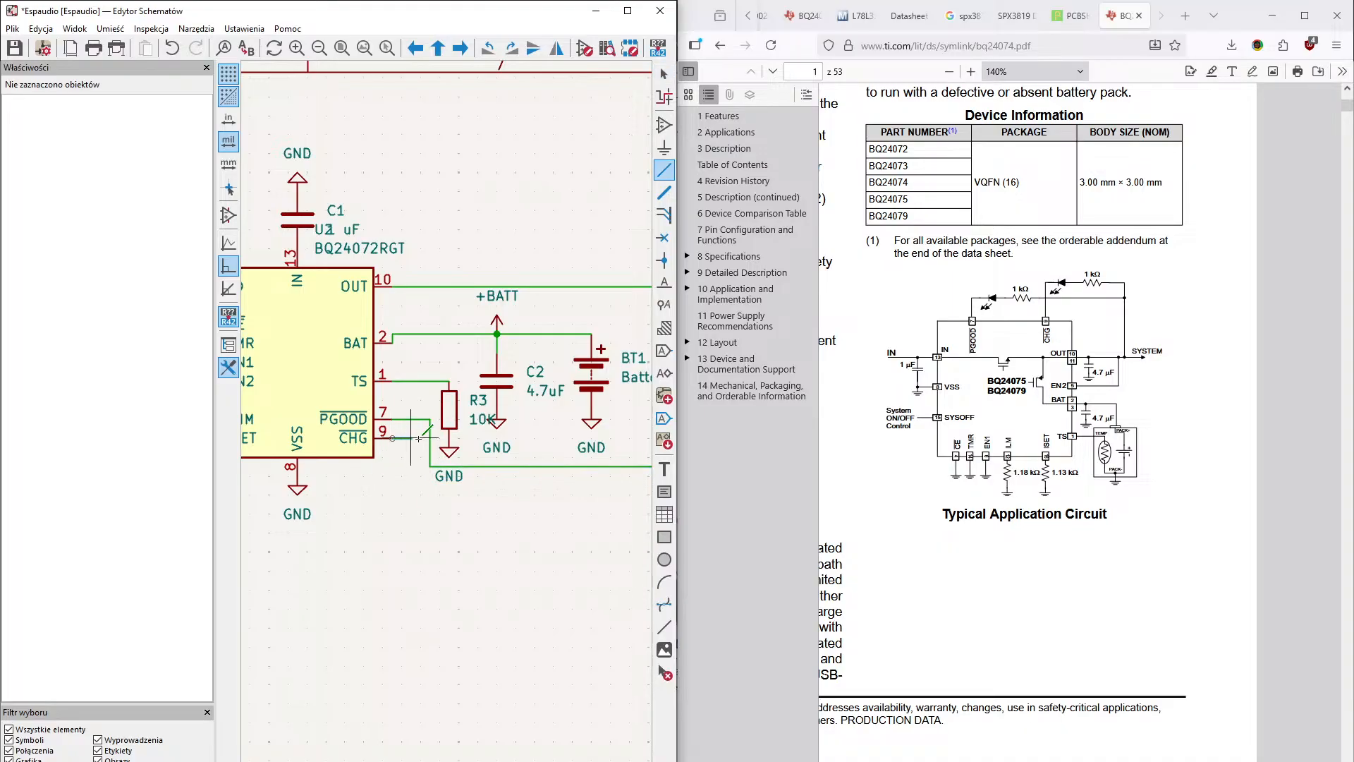
{"action": "left_click", "coordinate": [421, 497]}
{"action": "middle_click_drag", "start_coordinate": [481, 501], "coordinate": [284, 516]}
{"action": "middle_click_drag", "start_coordinate": [533, 520], "coordinate": [405, 524]}
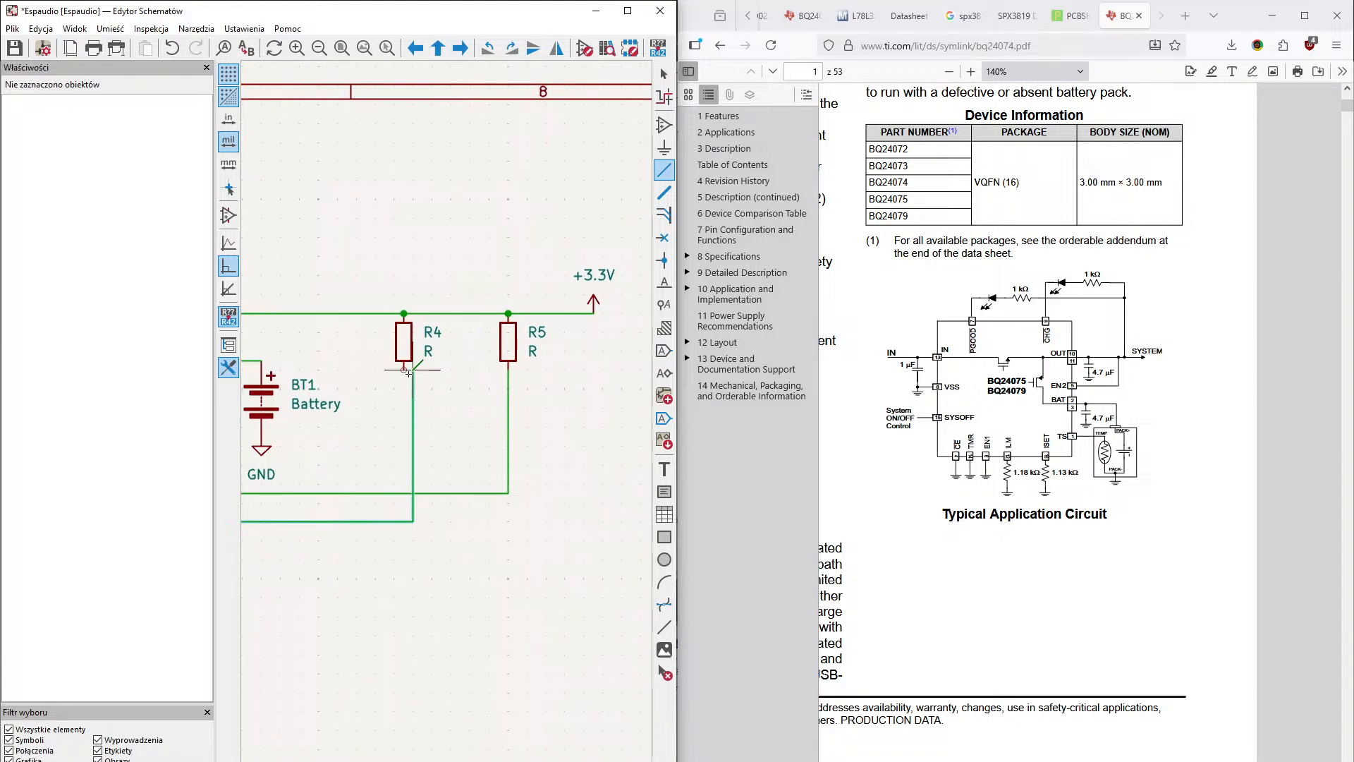
{"action": "left_click", "coordinate": [404, 521]}
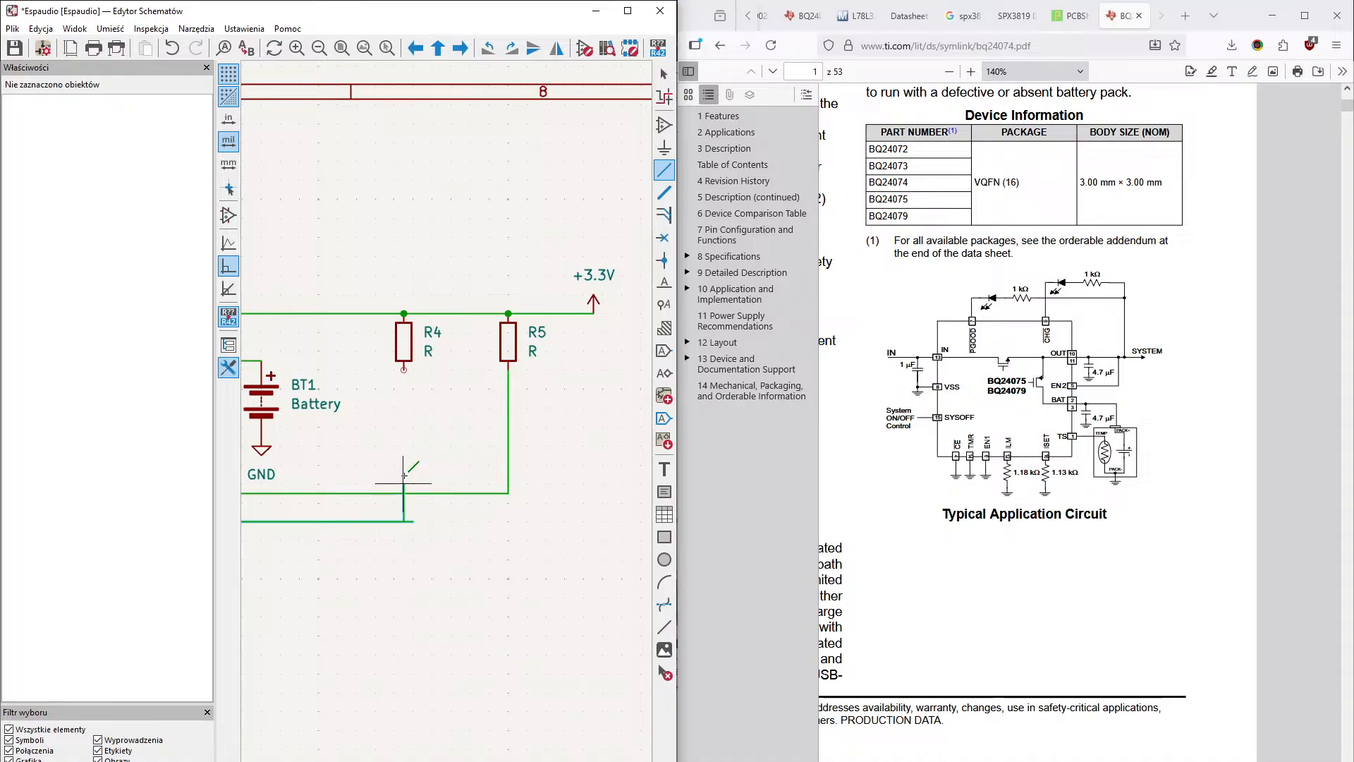
{"action": "left_click", "coordinate": [403, 368]}
{"action": "key", "text": "Escape"}
- Remove the short leftover wire stub sticking out past the corner of the CHG wire below R4
{"action": "middle_click_drag", "start_coordinate": [432, 502], "coordinate": [454, 453]}
{"action": "right_click", "coordinate": [432, 524]}
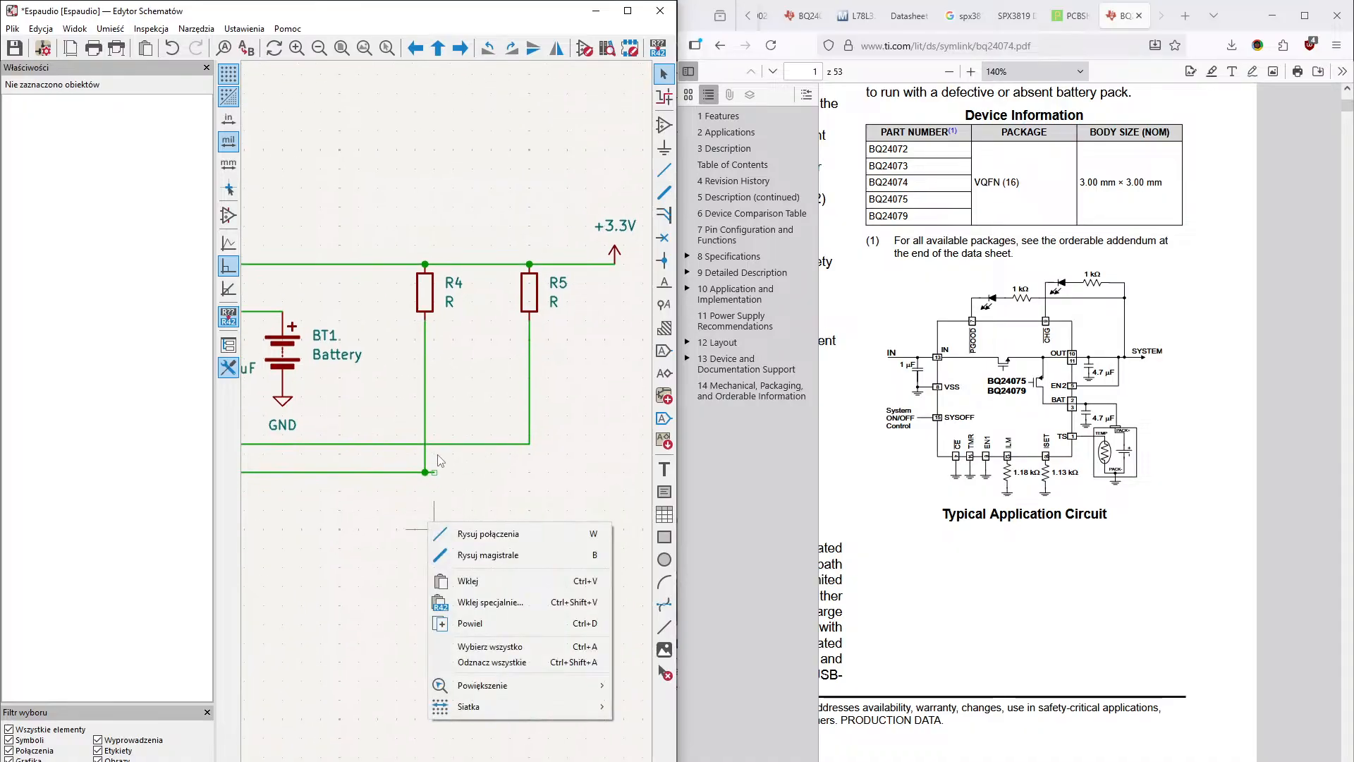
{"action": "left_click", "coordinate": [435, 470]}
{"action": "key", "text": "w"}
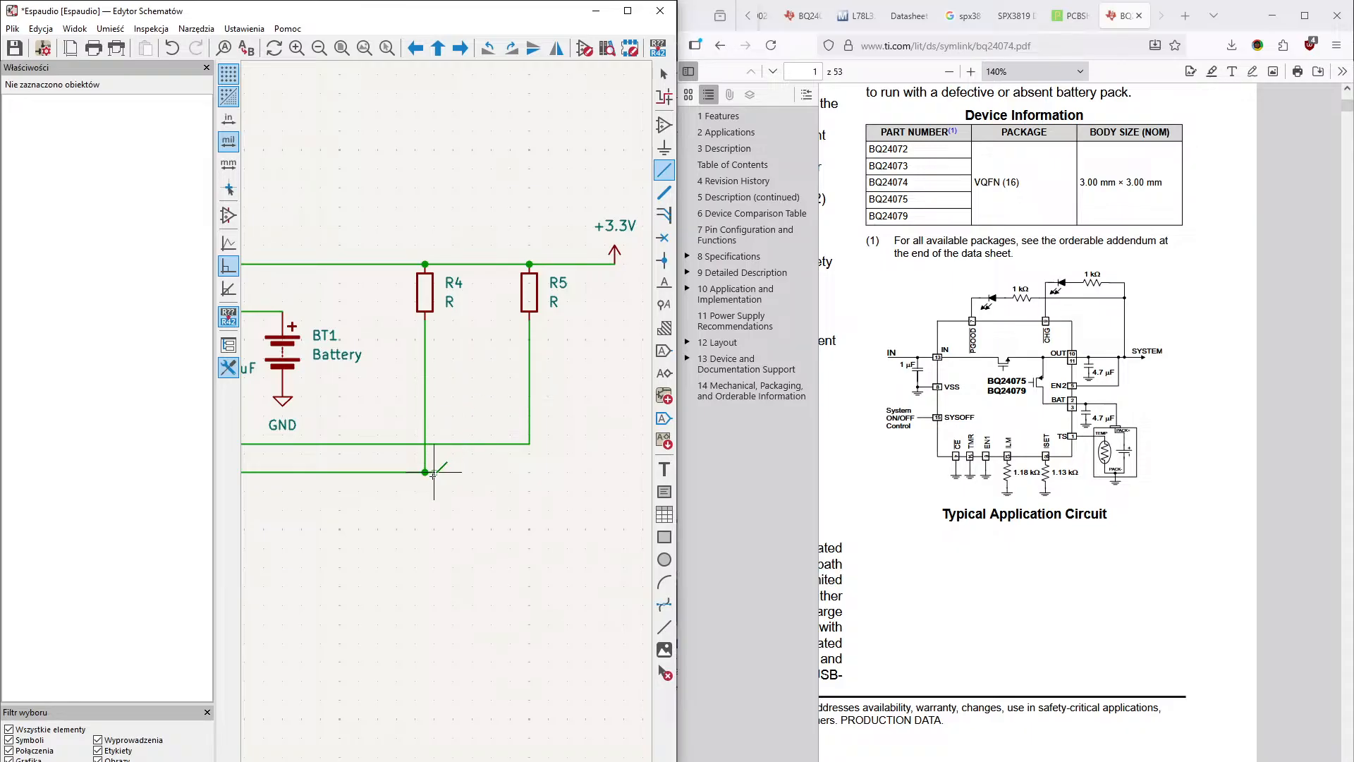
{"action": "right_click", "coordinate": [434, 474]}
{"action": "left_click", "coordinate": [486, 488]}
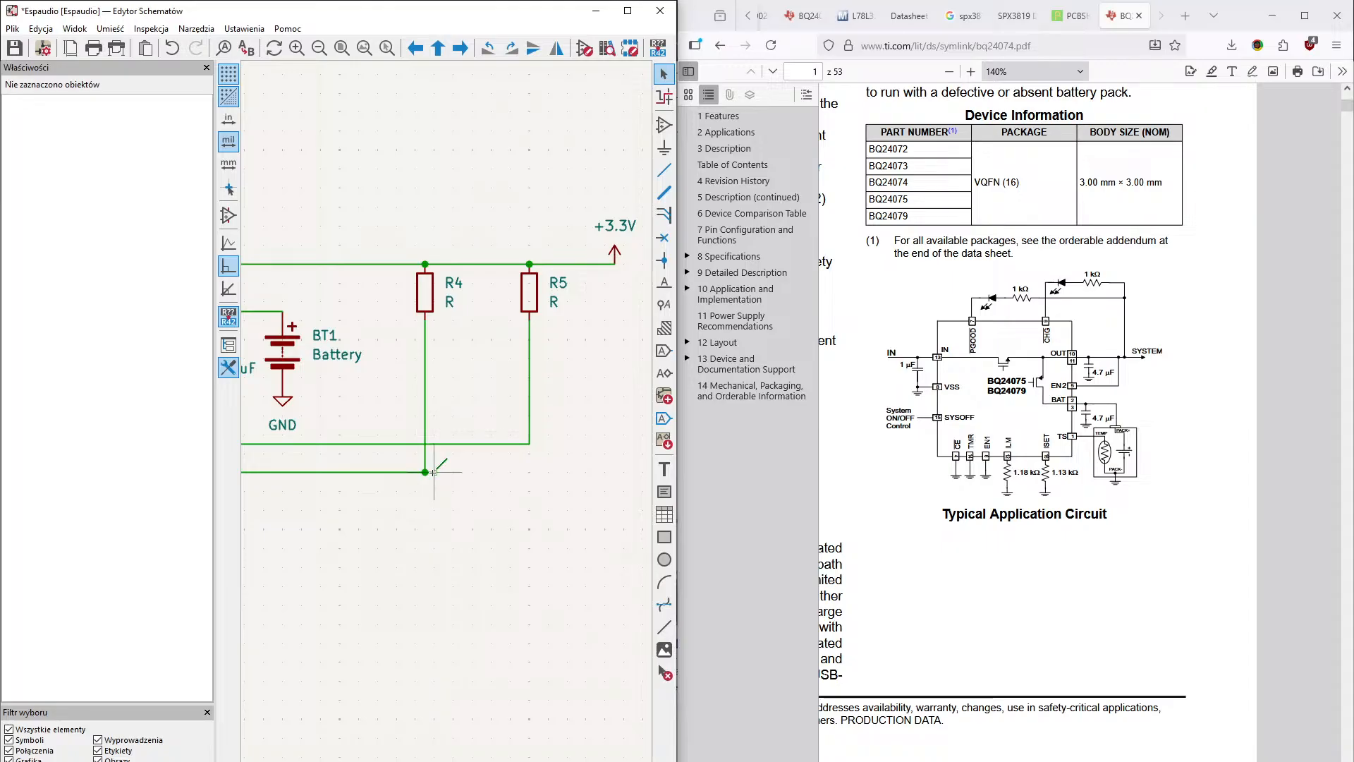
- Set the values of resistors R4 and R5 to 1K
{"action": "middle_click_drag", "start_coordinate": [480, 499], "coordinate": [564, 516]}
{"action": "middle_click_drag", "start_coordinate": [478, 579], "coordinate": [405, 761]}
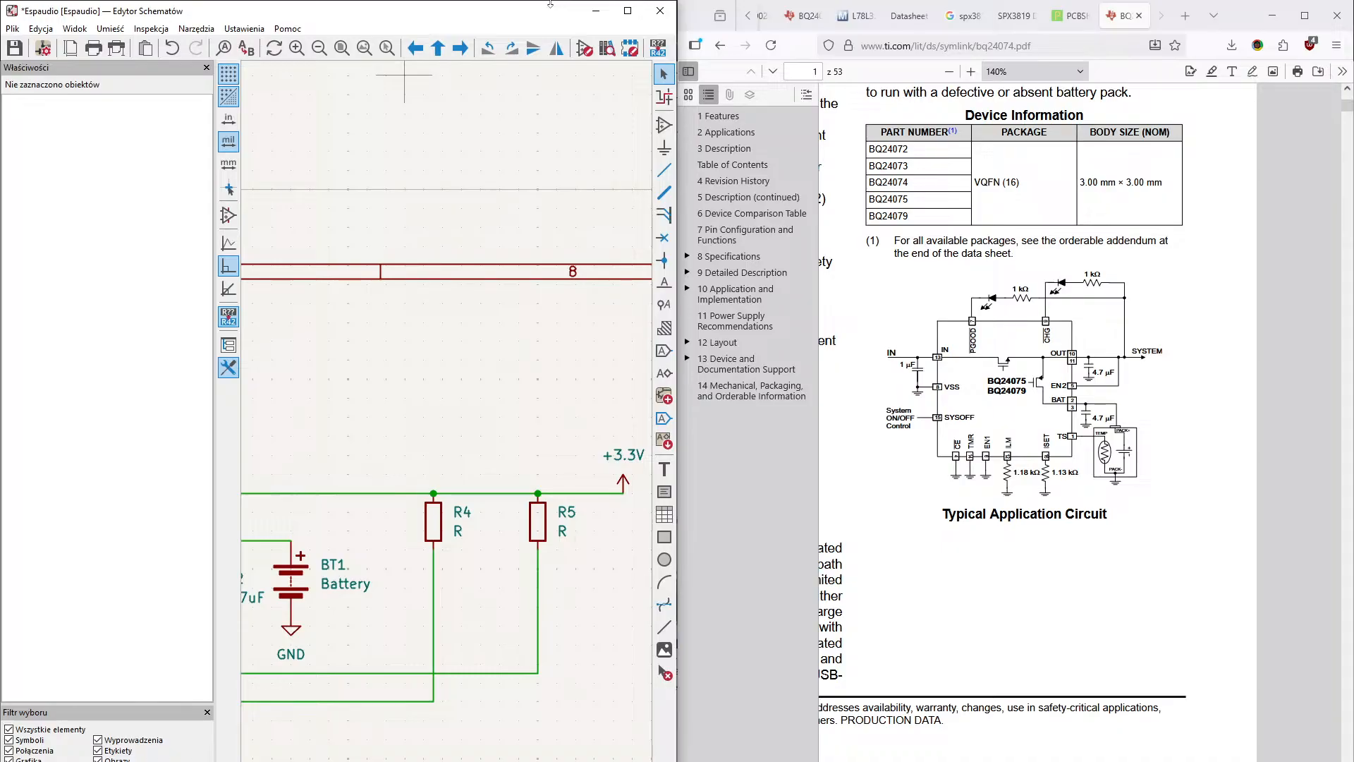
{"action": "double_click", "coordinate": [462, 533]}
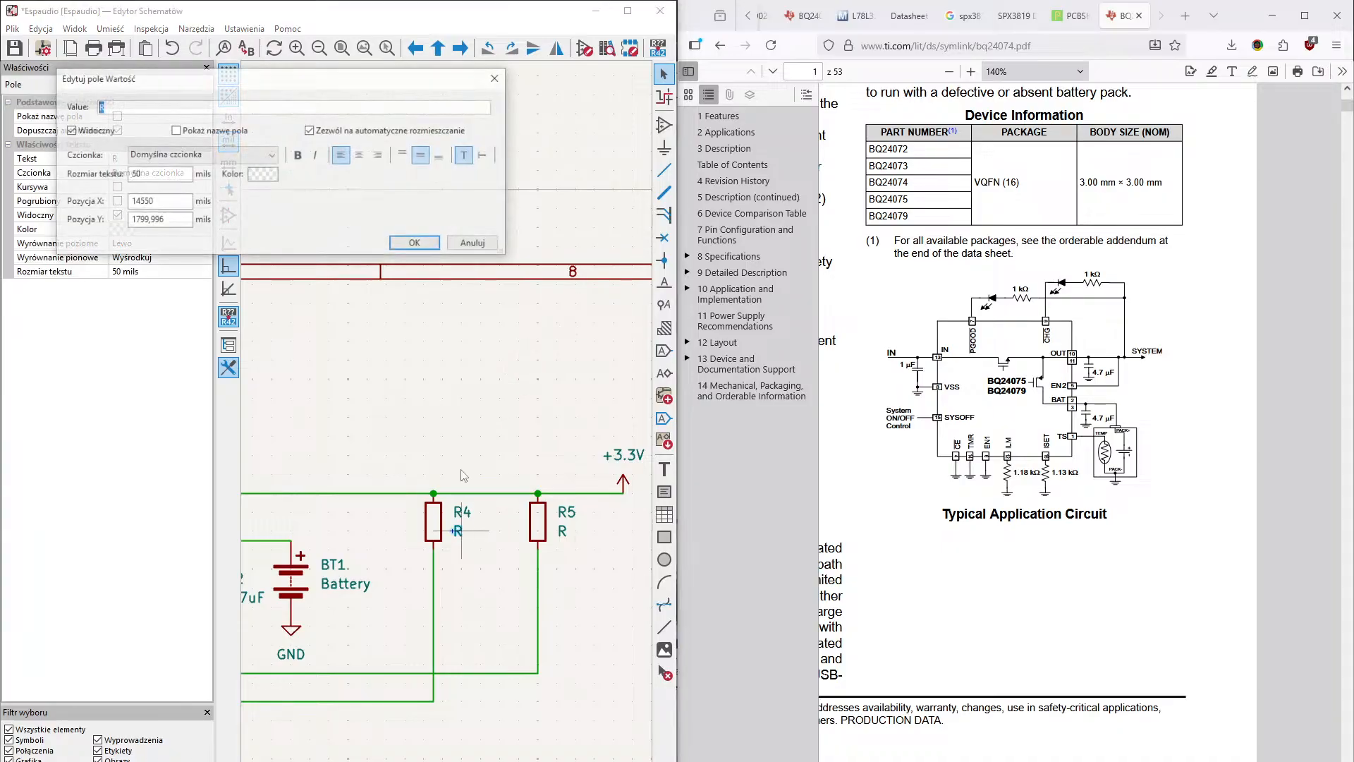
{"action": "type", "text": "1K"}
{"action": "key", "text": "Return"}
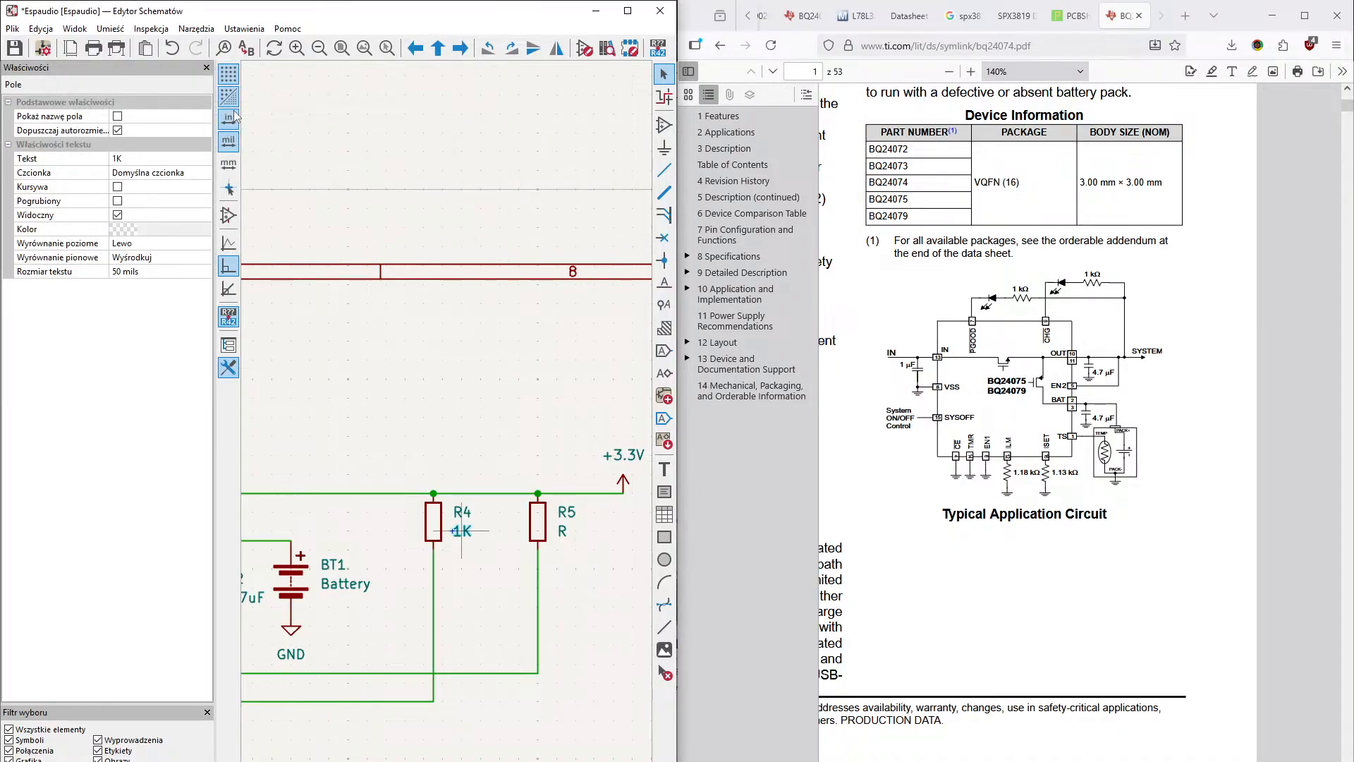
{"action": "double_click", "coordinate": [564, 530]}
{"action": "type", "text": "1K"}
{"action": "key", "text": "Return"}
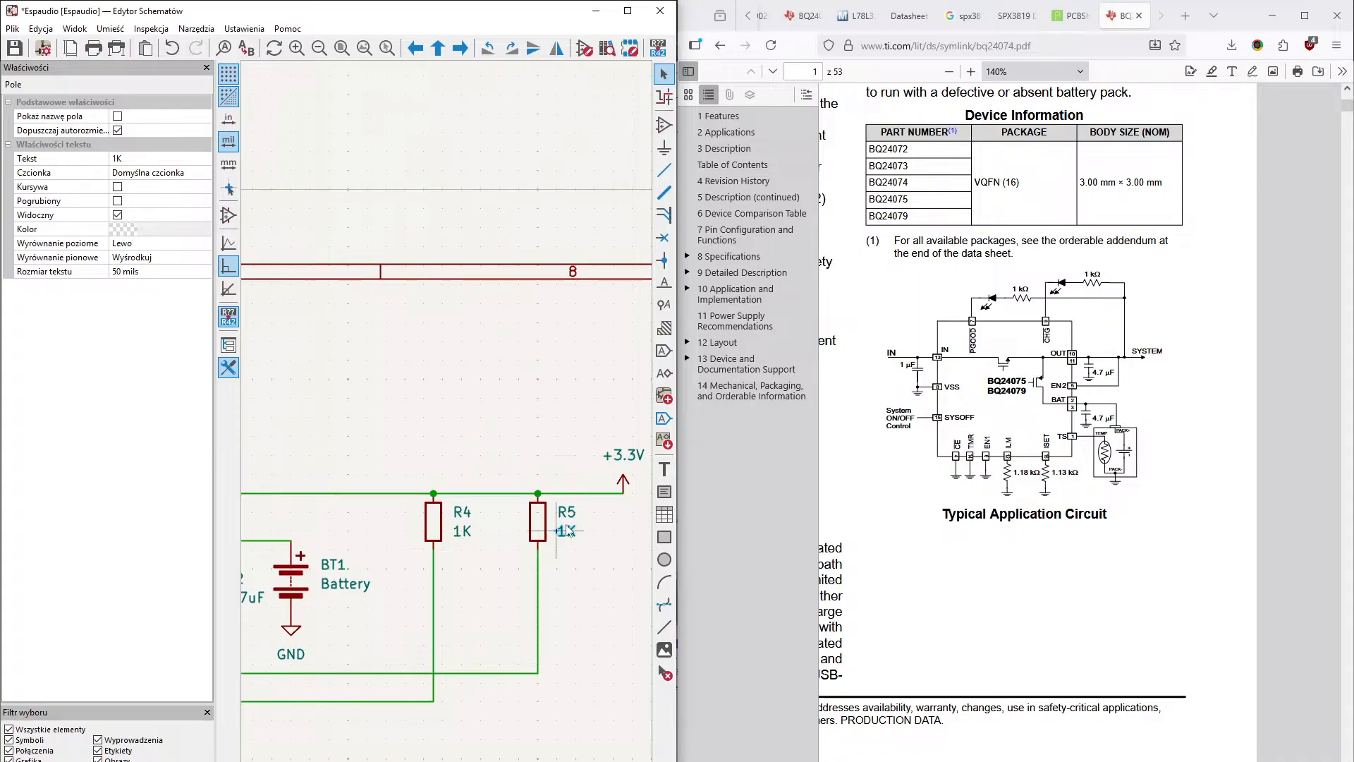
- Wire the charger's EN2 pin around the outside of the chip and over capacitor C1 to the OUT wire
{"action": "middle_click_drag", "start_coordinate": [501, 556], "coordinate": [607, 565]}
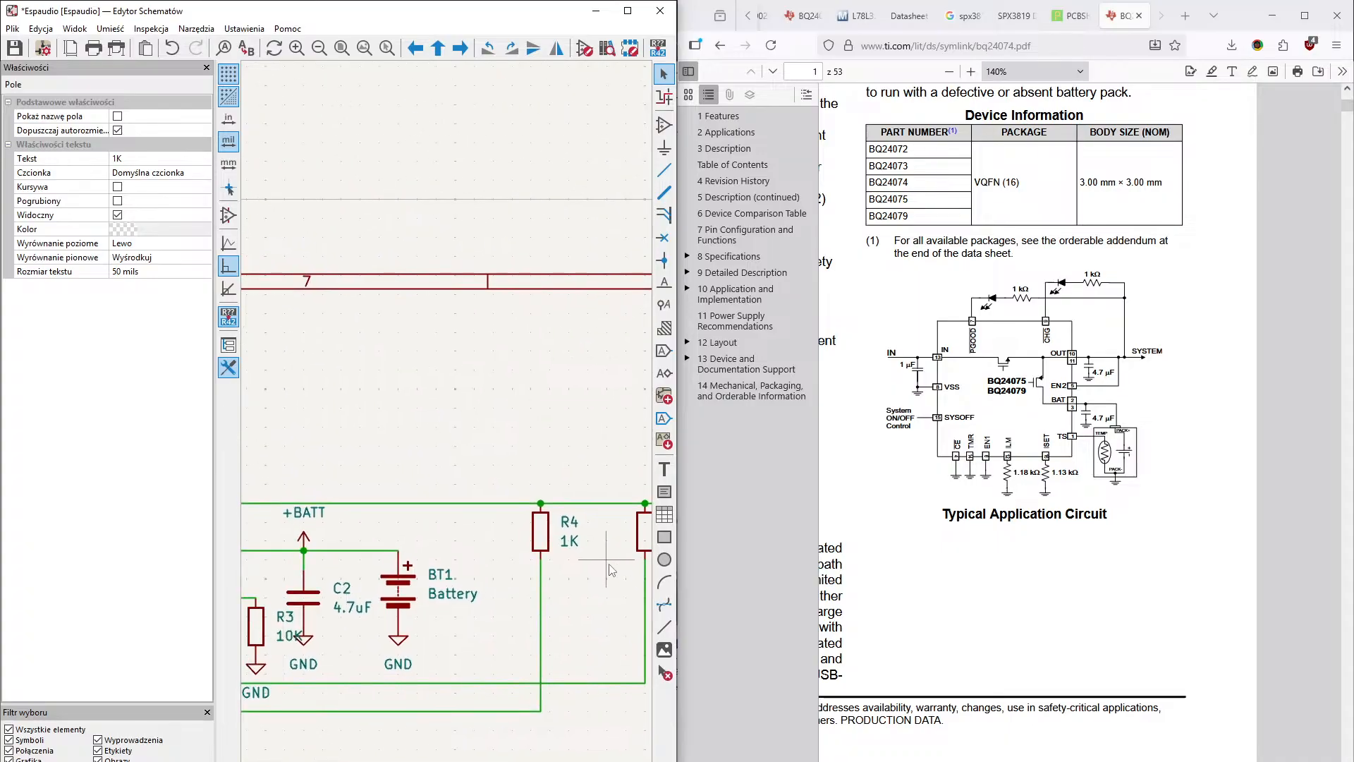
{"action": "mouse_move", "coordinate": [487, 596]}
{"action": "middle_mouse_down"}
{"action": "mouse_move", "coordinate": [599, 601]}
{"action": "mouse_move", "coordinate": [517, 494]}
{"action": "mouse_move", "coordinate": [553, 471]}
{"action": "middle_mouse_up"}
{"action": "mouse_move", "coordinate": [455, 539]}
{"action": "middle_mouse_down"}
{"action": "mouse_move", "coordinate": [531, 537]}
{"action": "mouse_move", "coordinate": [546, 522]}
{"action": "mouse_move", "coordinate": [524, 635]}
{"action": "middle_mouse_up"}
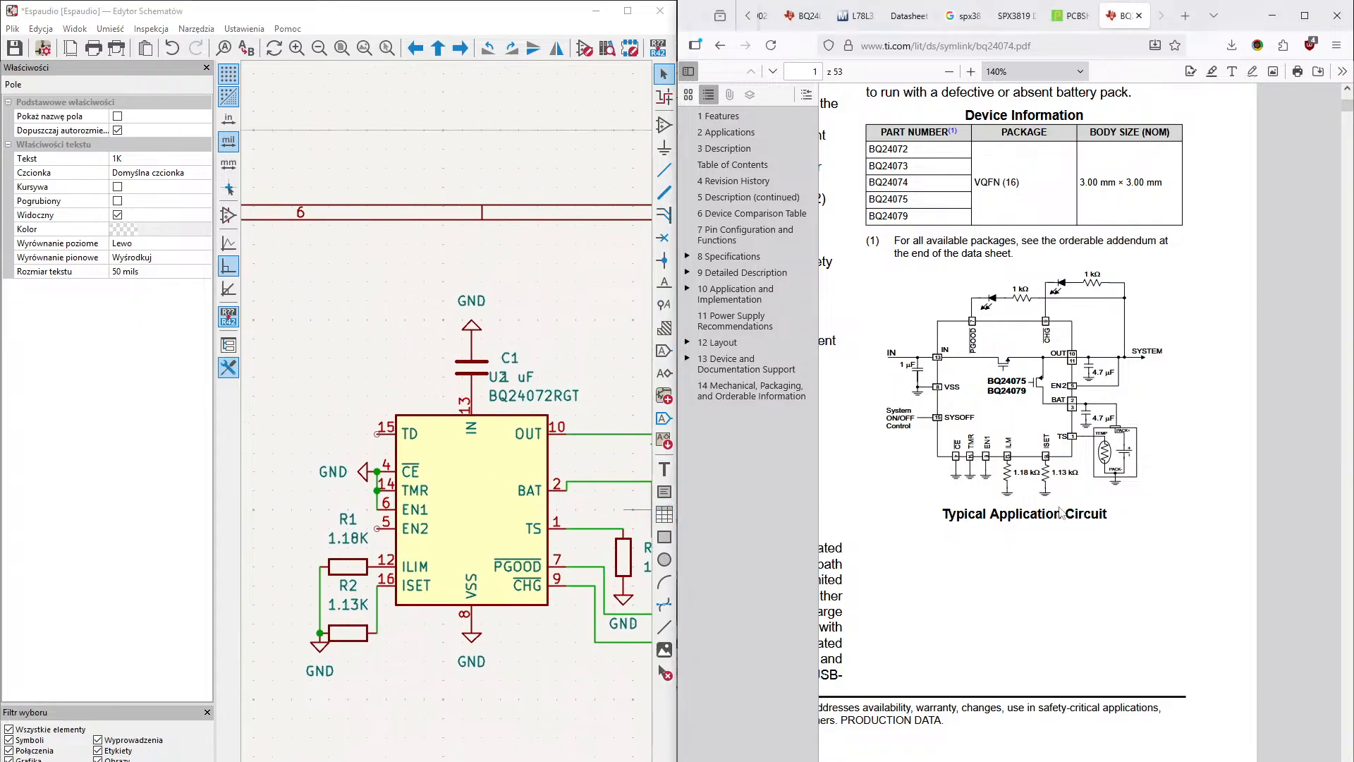
{"action": "right_click", "coordinate": [1052, 528]}
{"action": "left_click", "coordinate": [1263, 387]}
{"action": "middle_click_drag", "start_coordinate": [543, 519], "coordinate": [625, 568]}
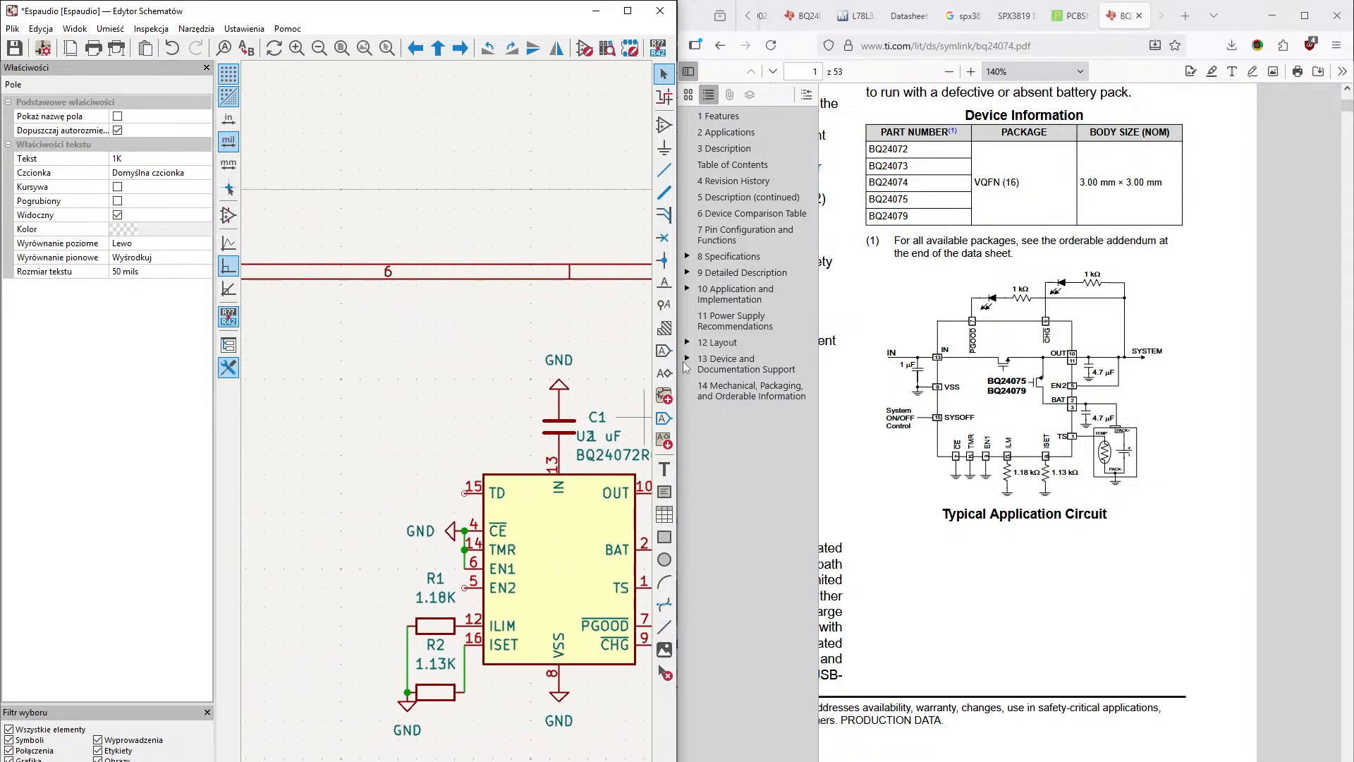
{"action": "key", "text": "w"}
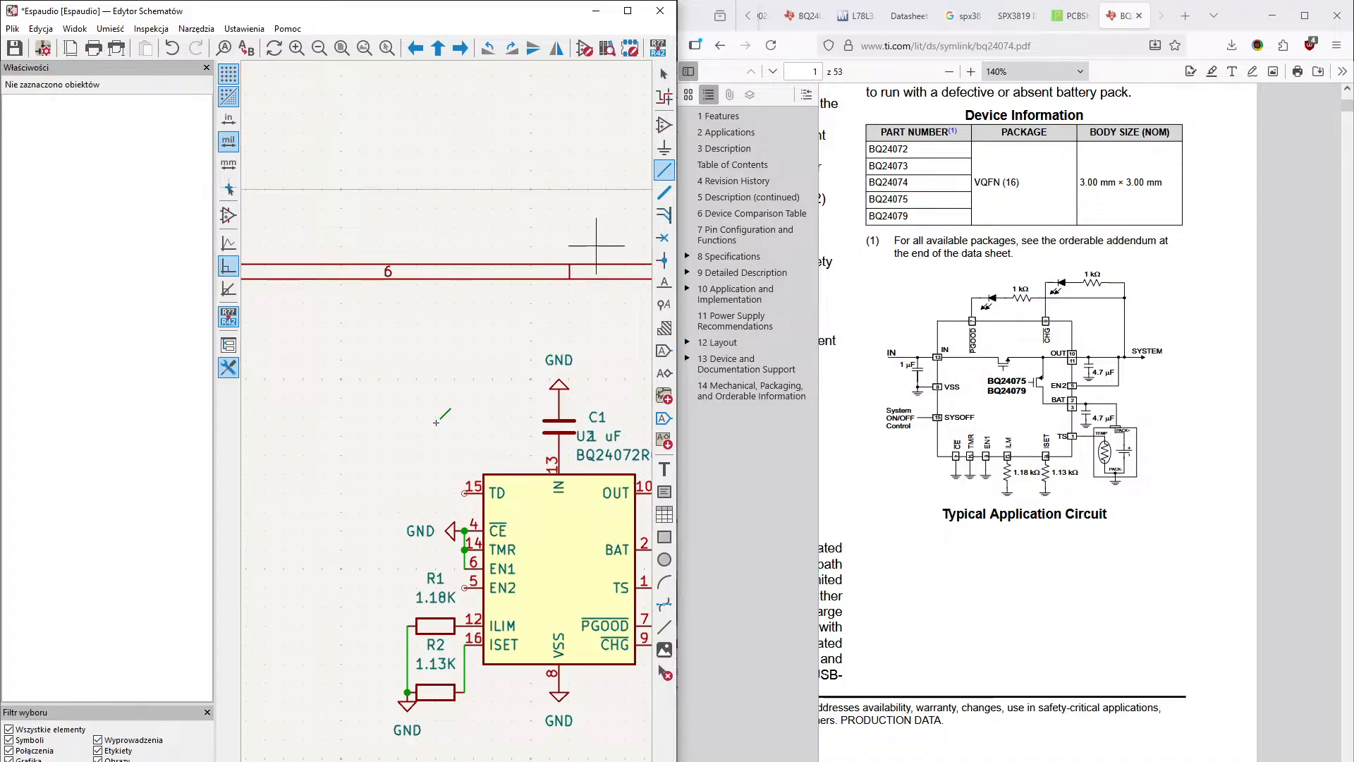
{"action": "left_click", "coordinate": [465, 588]}
{"action": "left_click", "coordinate": [398, 587]}
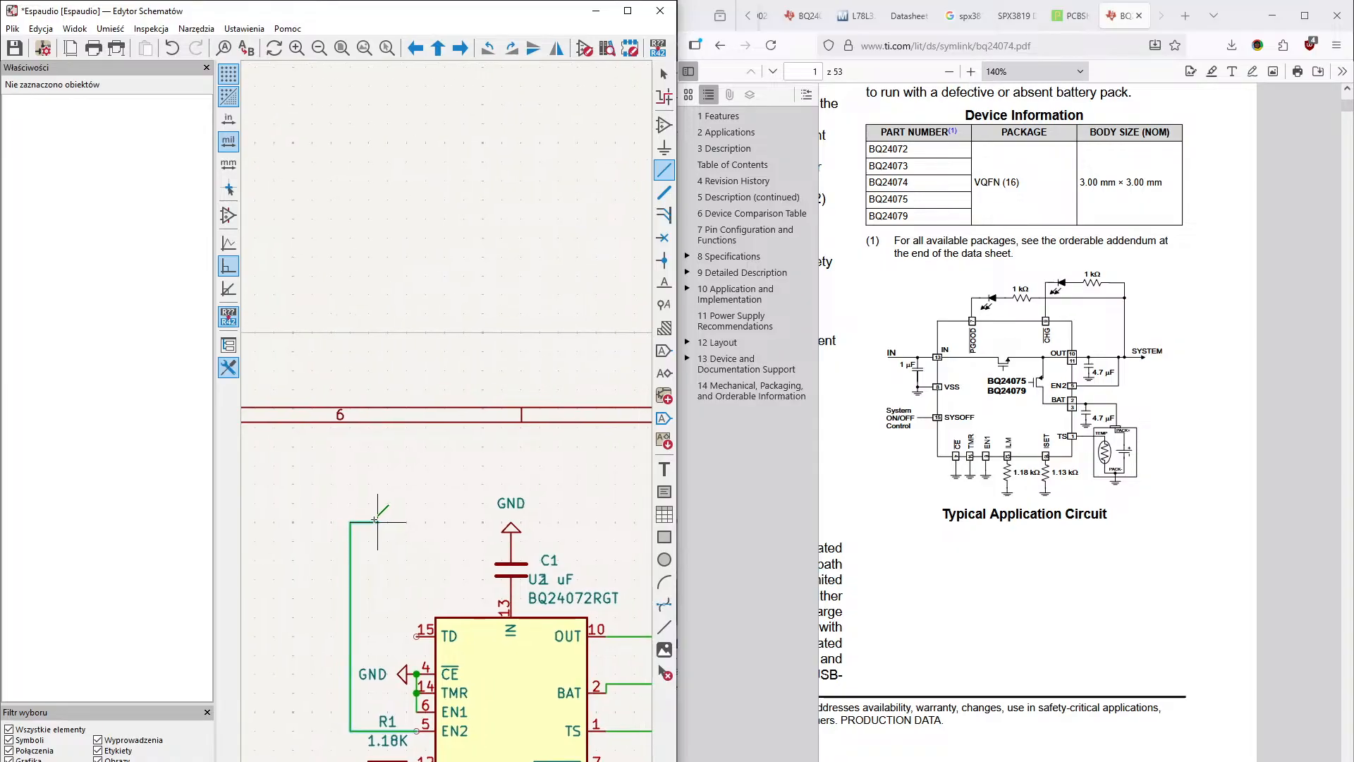
{"action": "left_click", "coordinate": [548, 484]}
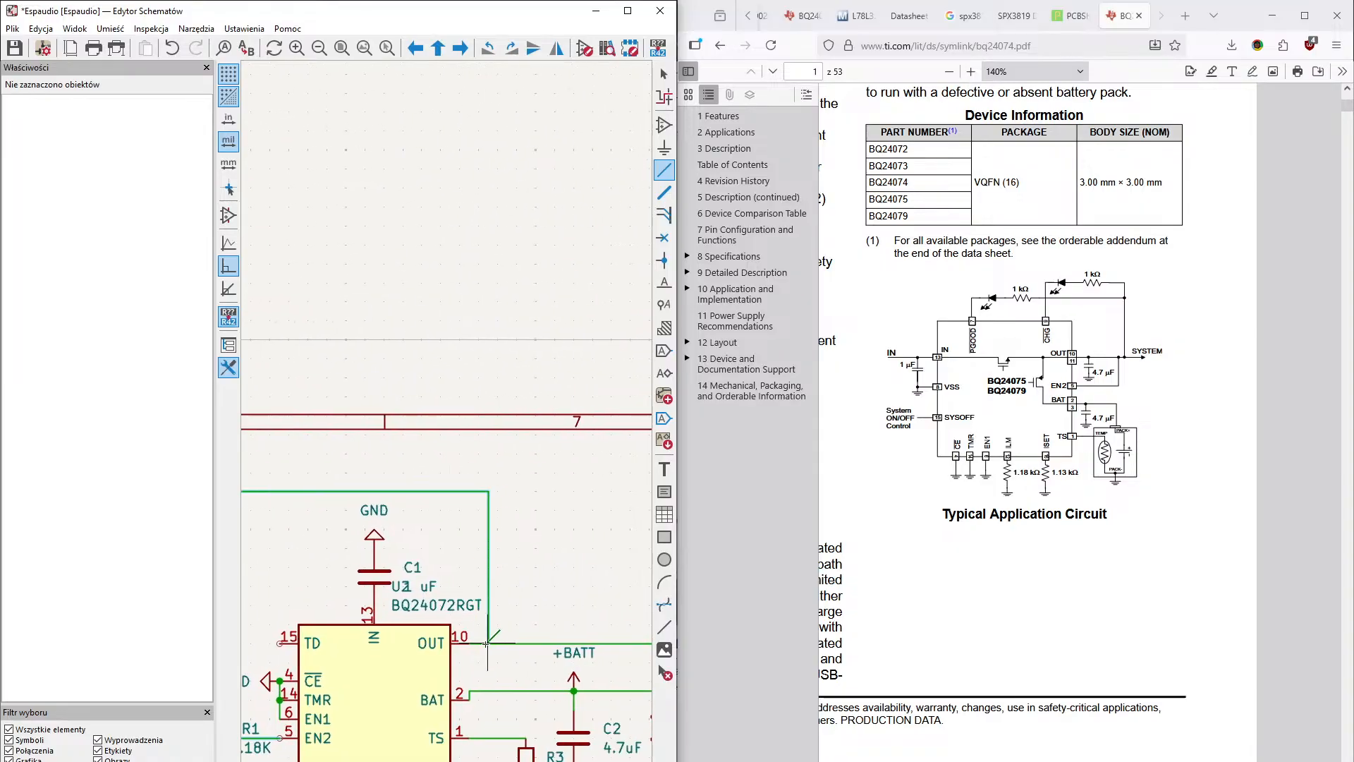
{"action": "left_click", "coordinate": [494, 639]}
- Examine the TD pin description and the EN1/EN2 settings table in the BQ24072 datasheet, and return to its first page
{"action": "middle_click_drag", "start_coordinate": [505, 621], "coordinate": [608, 502]}
{"action": "middle_click_drag", "start_coordinate": [415, 632], "coordinate": [478, 584]}
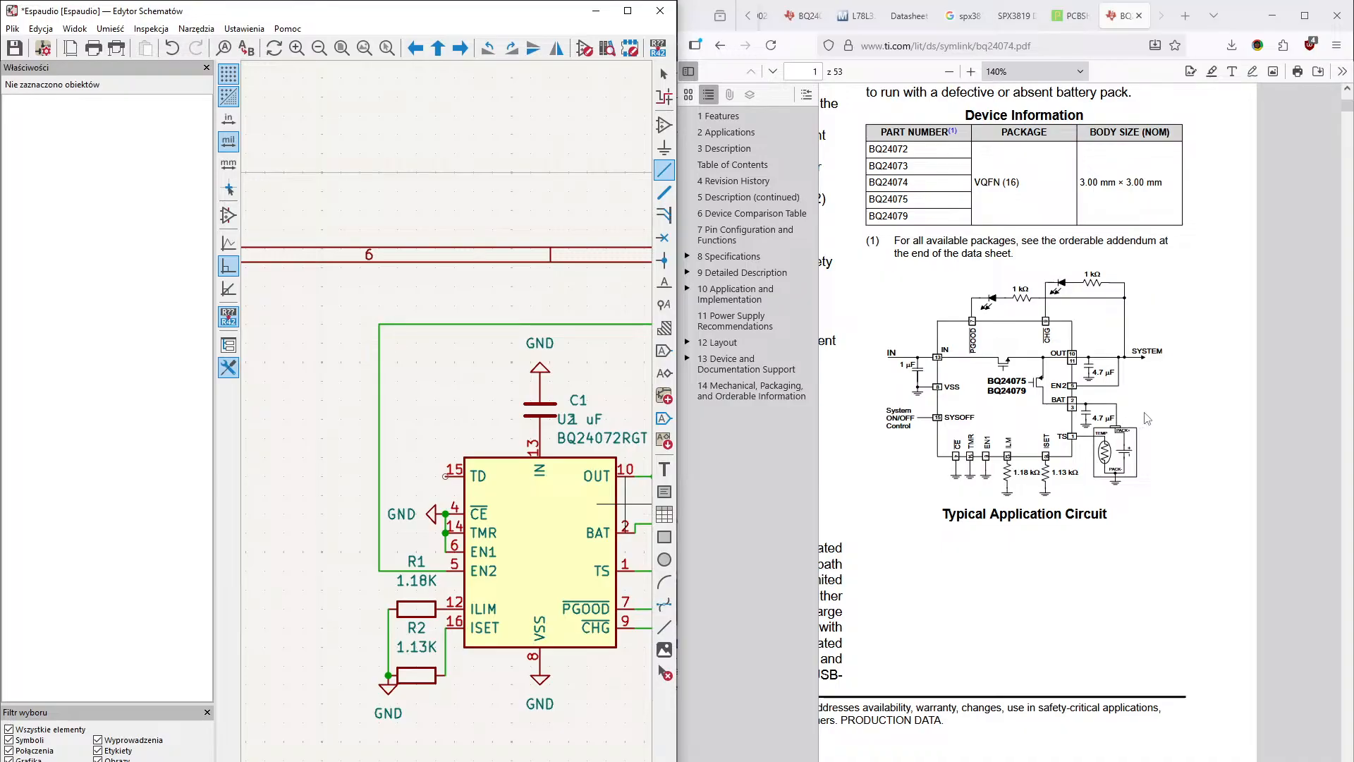
{"action": "scroll", "coordinate": [1033, 553], "scroll_direction": "down", "scroll_amount": 20}
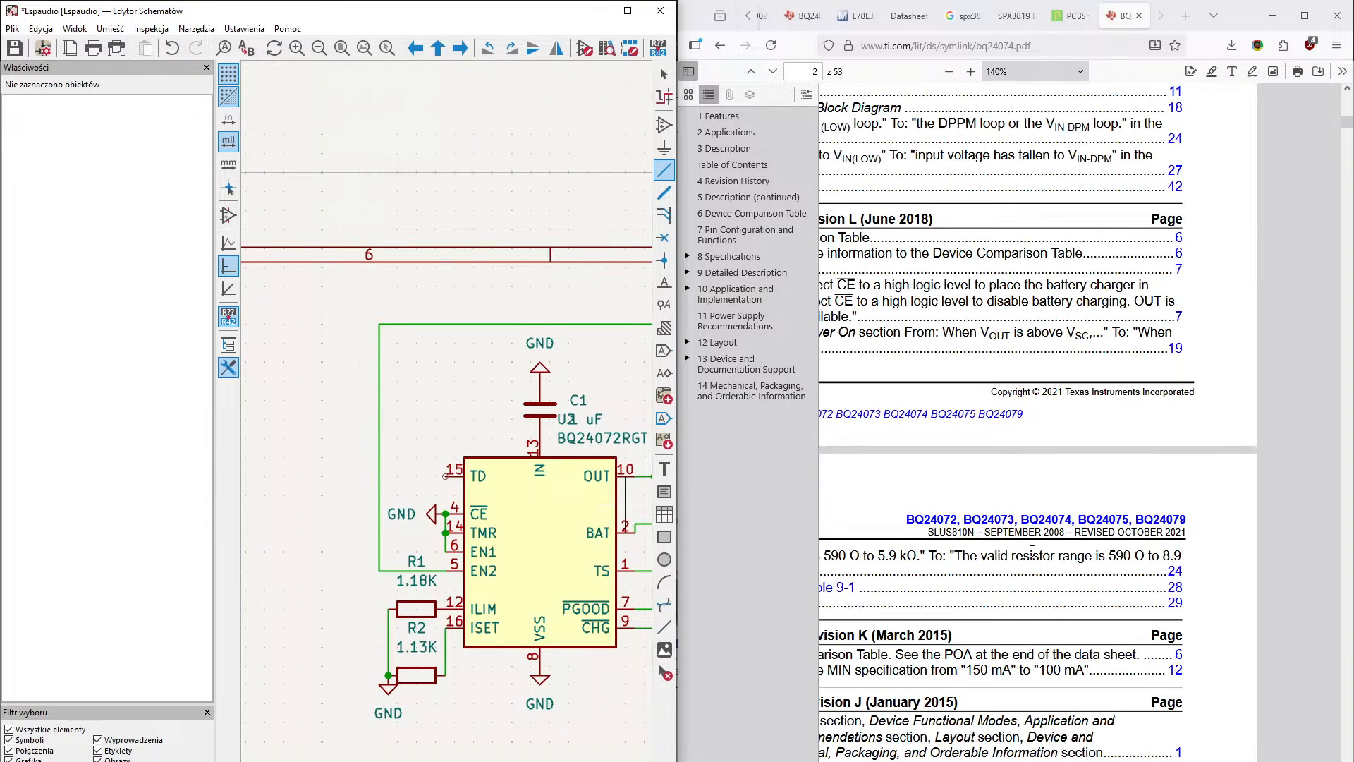
{"action": "scroll", "coordinate": [1031, 552], "scroll_direction": "down", "scroll_amount": 16}
{"action": "right_click", "coordinate": [1239, 426]}
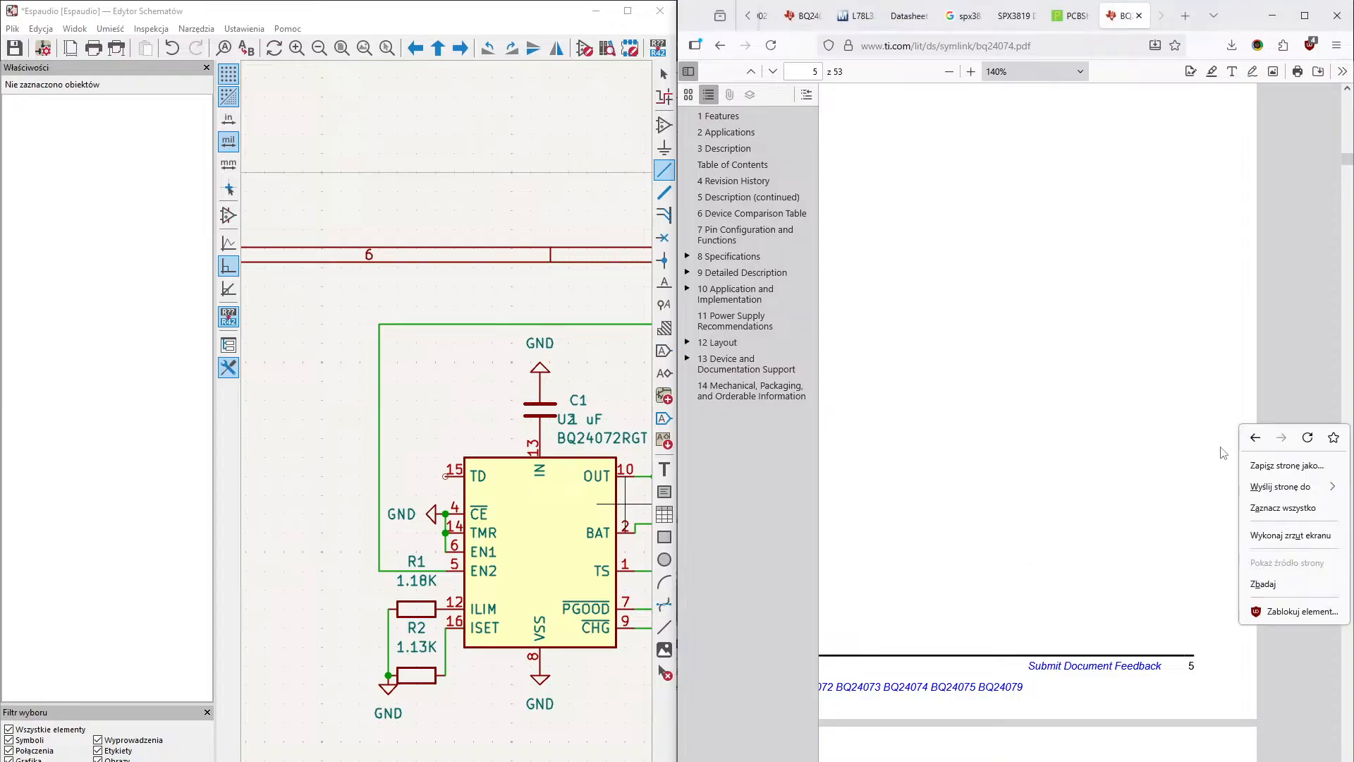
{"action": "scroll", "coordinate": [1072, 713], "scroll_direction": "down", "scroll_amount": 5}
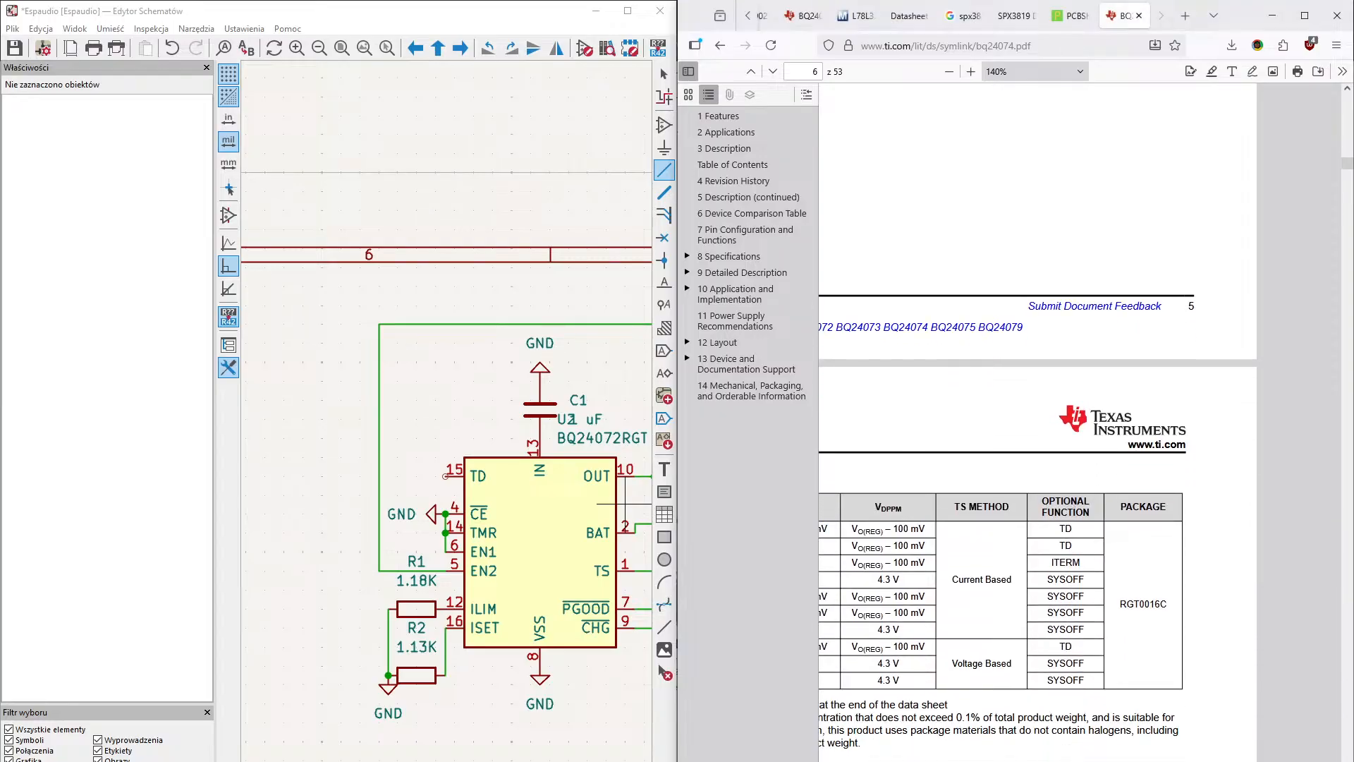
{"action": "scroll", "coordinate": [1013, 442], "scroll_direction": "down", "scroll_amount": 12}
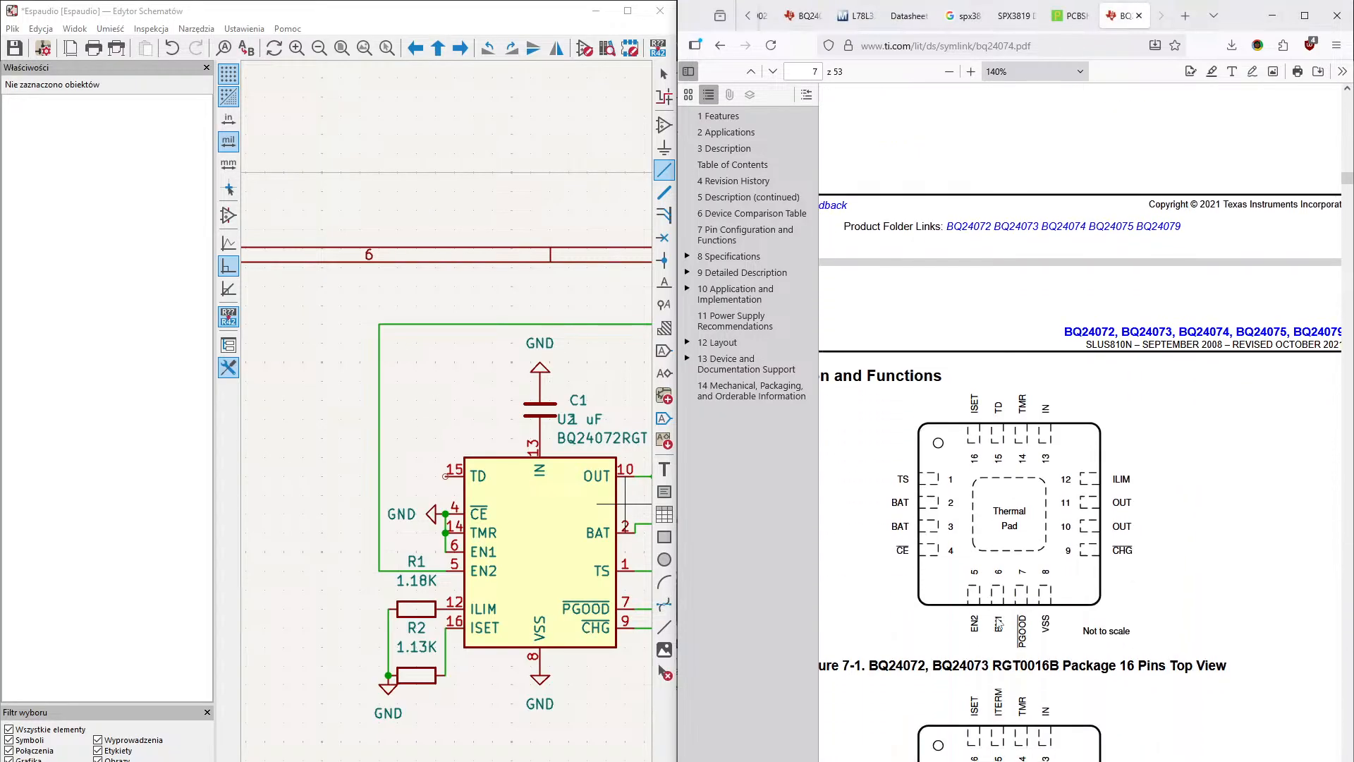
{"action": "scroll", "coordinate": [1007, 463], "scroll_direction": "down", "scroll_amount": 8}
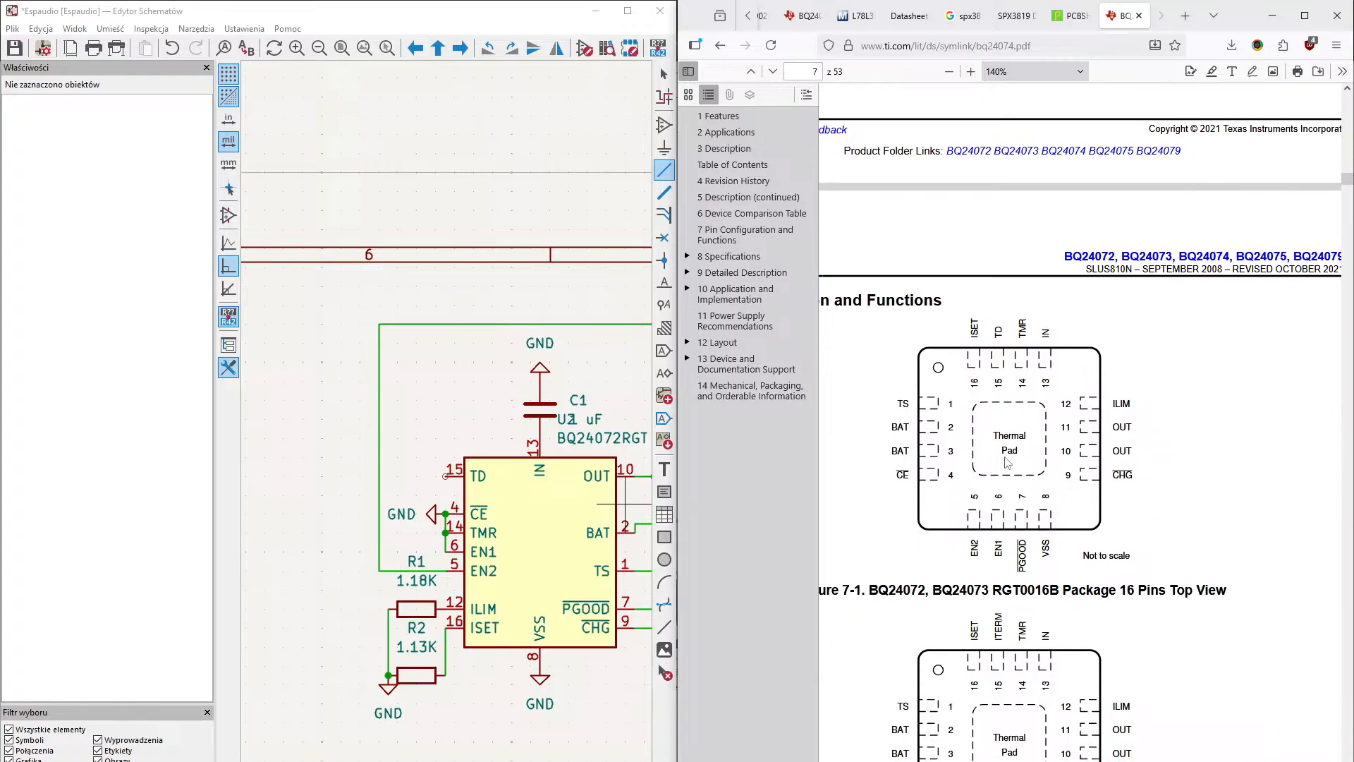
{"action": "scroll", "coordinate": [1007, 462], "scroll_direction": "down", "scroll_amount": 10}
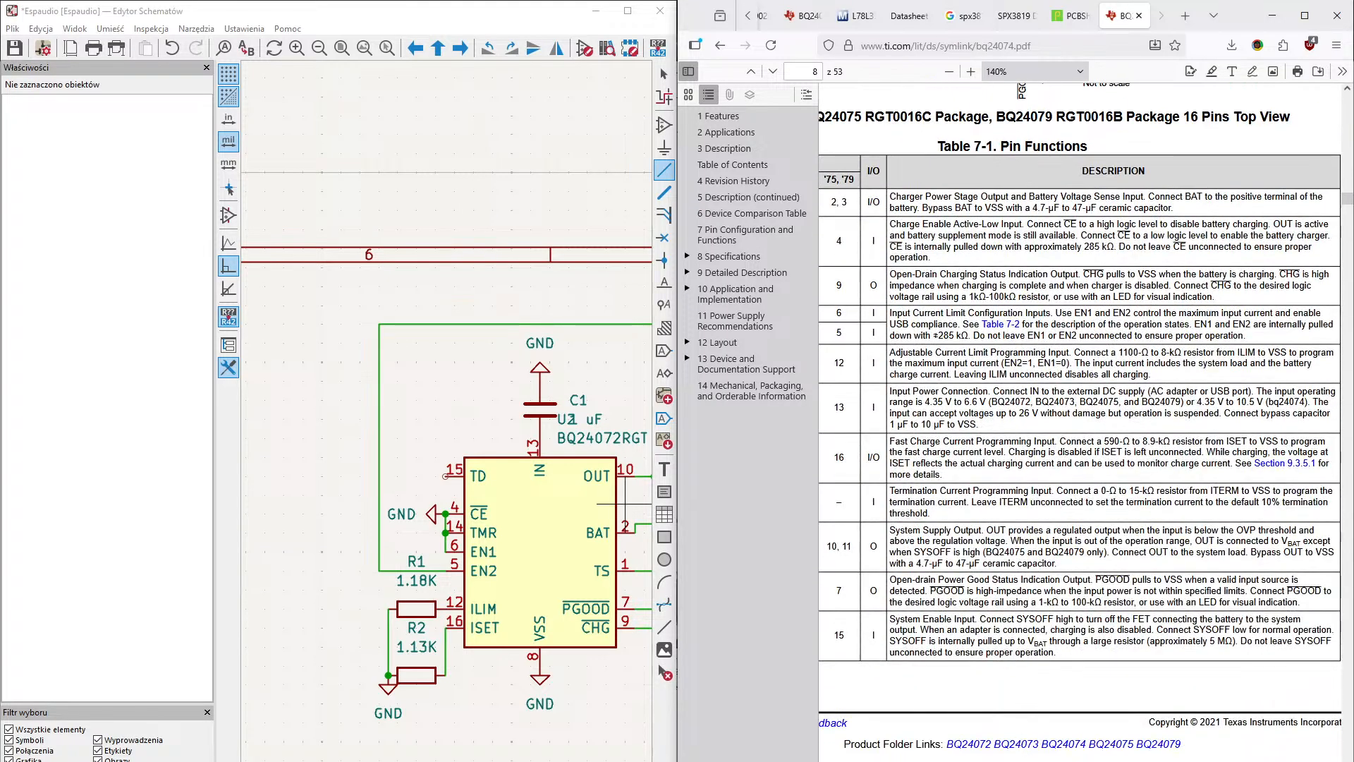
{"action": "scroll", "coordinate": [929, 576], "scroll_direction": "left", "scroll_amount": 3}
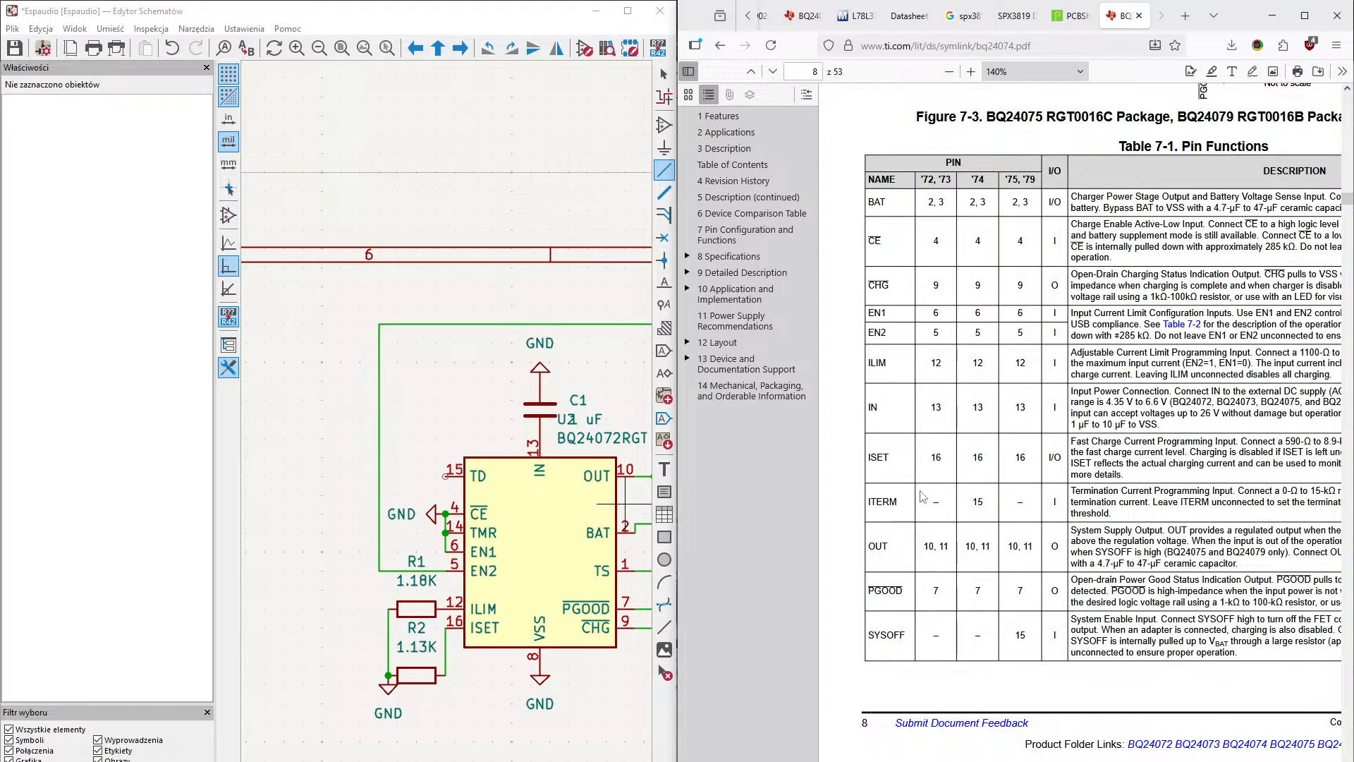
{"action": "scroll", "coordinate": [913, 381], "scroll_direction": "down", "scroll_amount": 7}
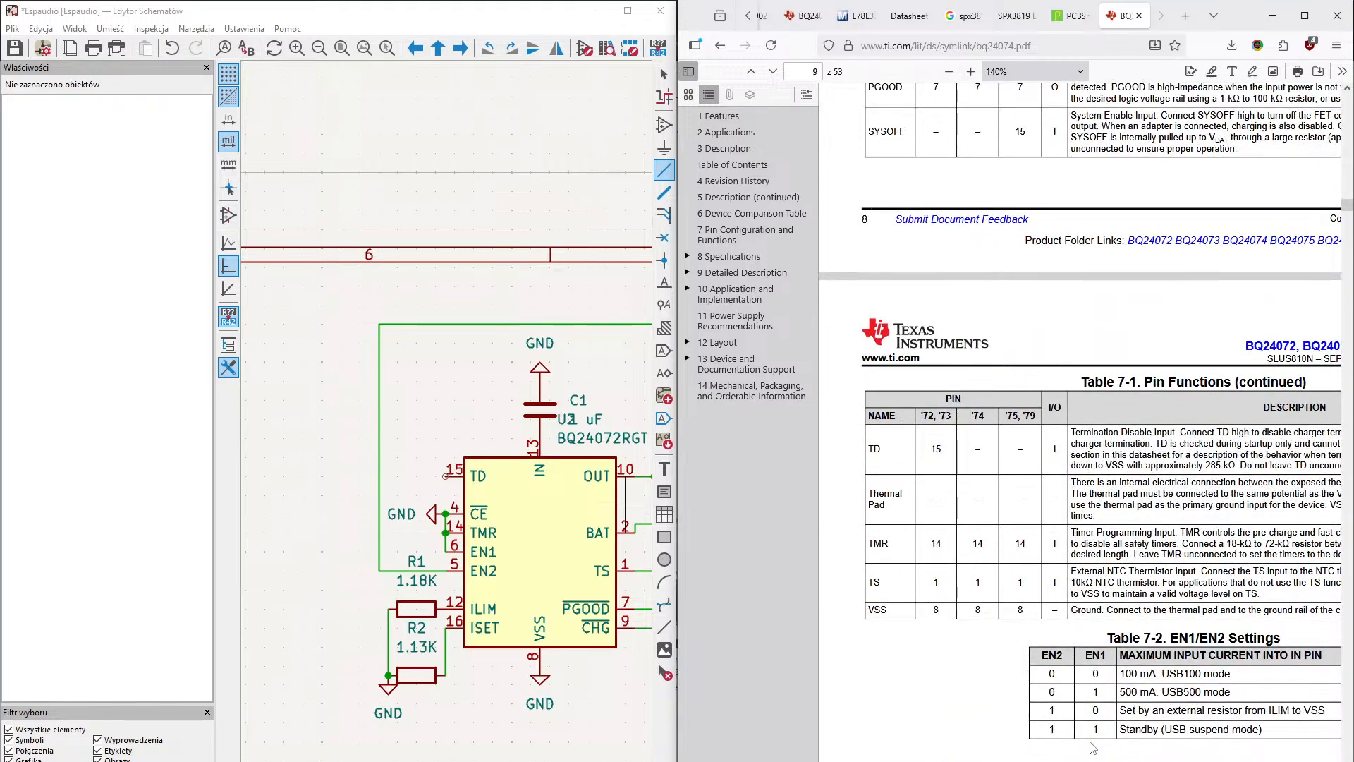
{"action": "scroll", "coordinate": [1081, 412], "scroll_direction": "right", "scroll_amount": 4}
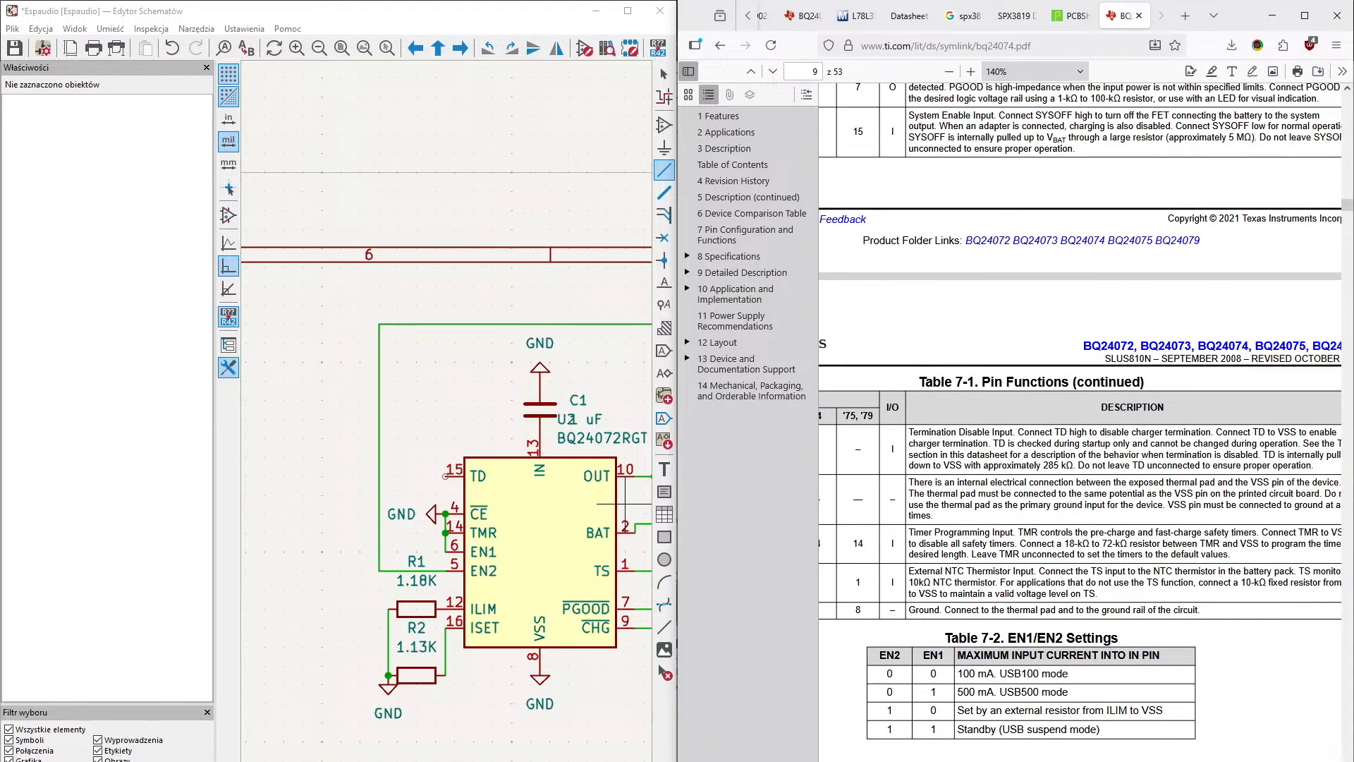
{"action": "scroll", "coordinate": [1081, 412], "scroll_direction": "right", "scroll_amount": 1}
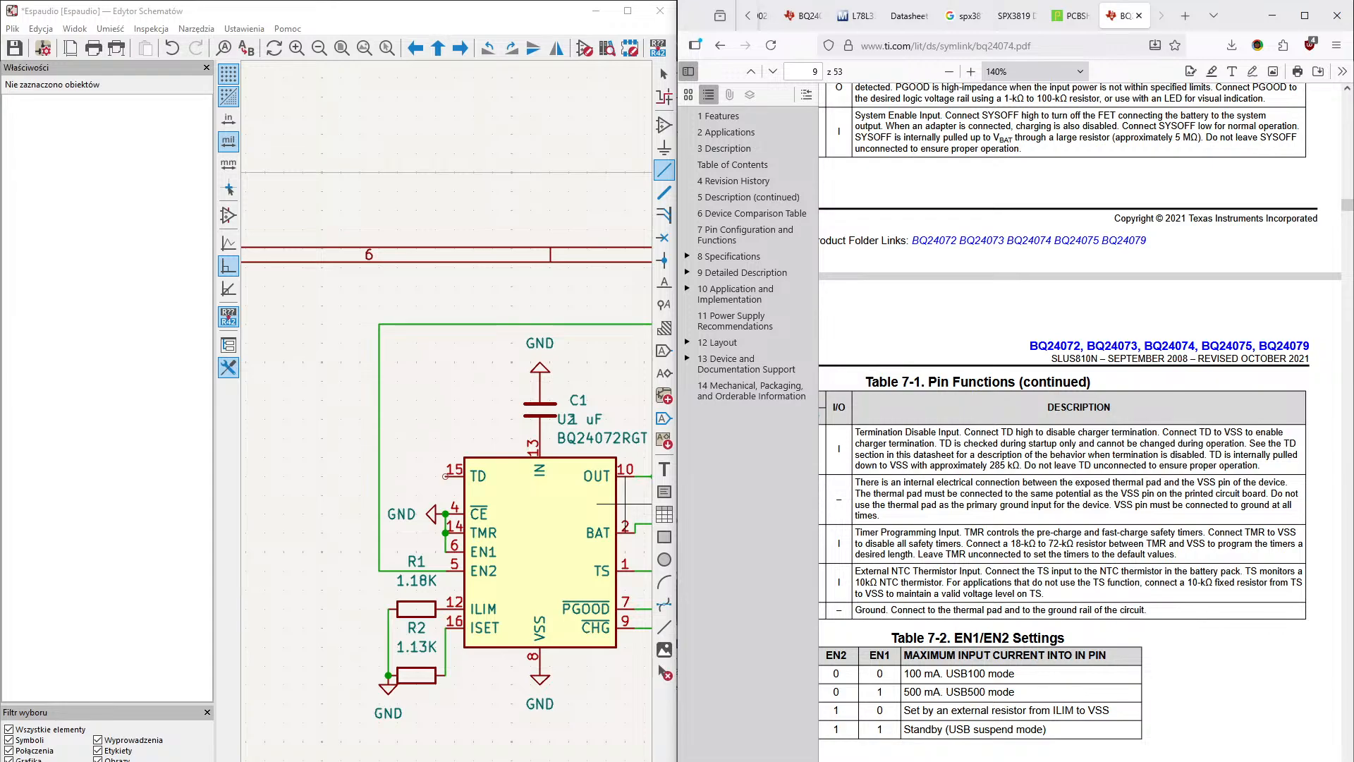
{"action": "scroll", "coordinate": [1071, 411], "scroll_direction": "left", "scroll_amount": 1}
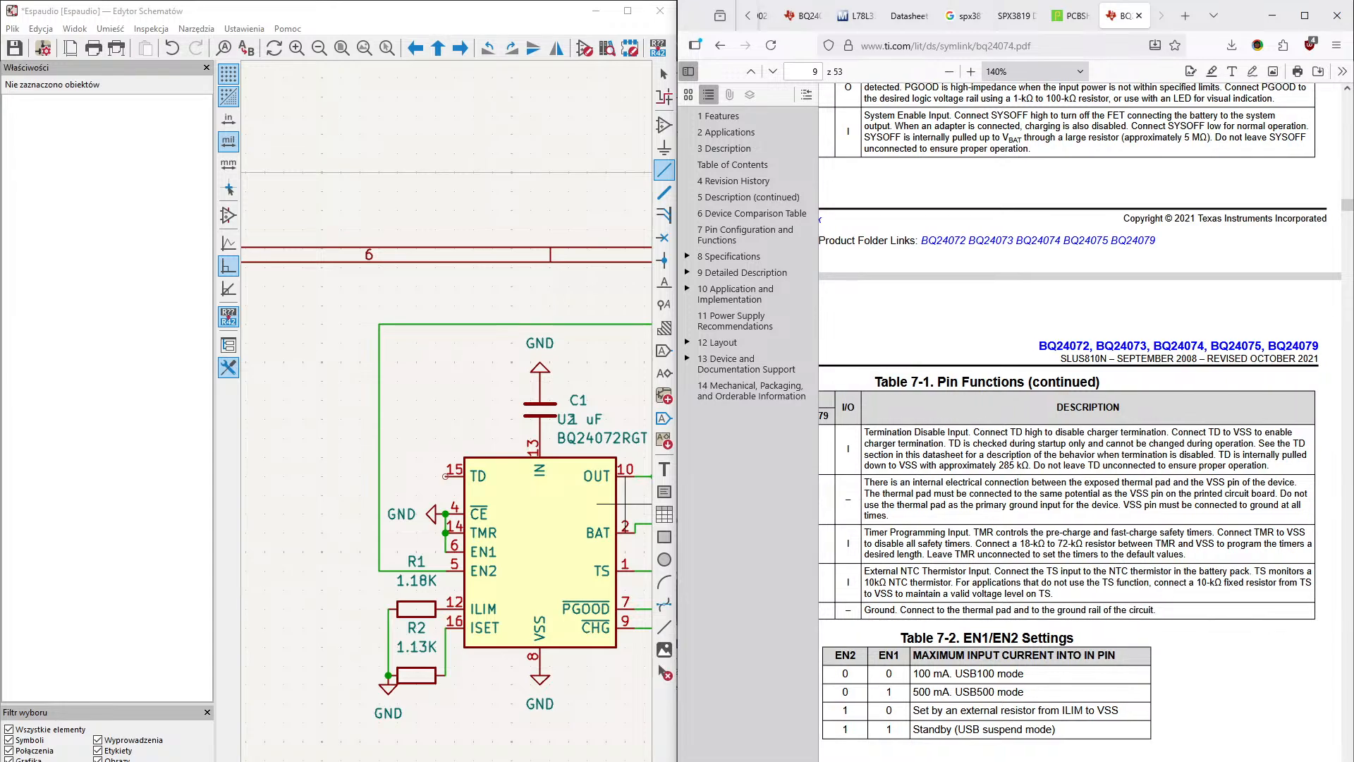
{"action": "scroll", "coordinate": [1071, 411], "scroll_direction": "right", "scroll_amount": 2}
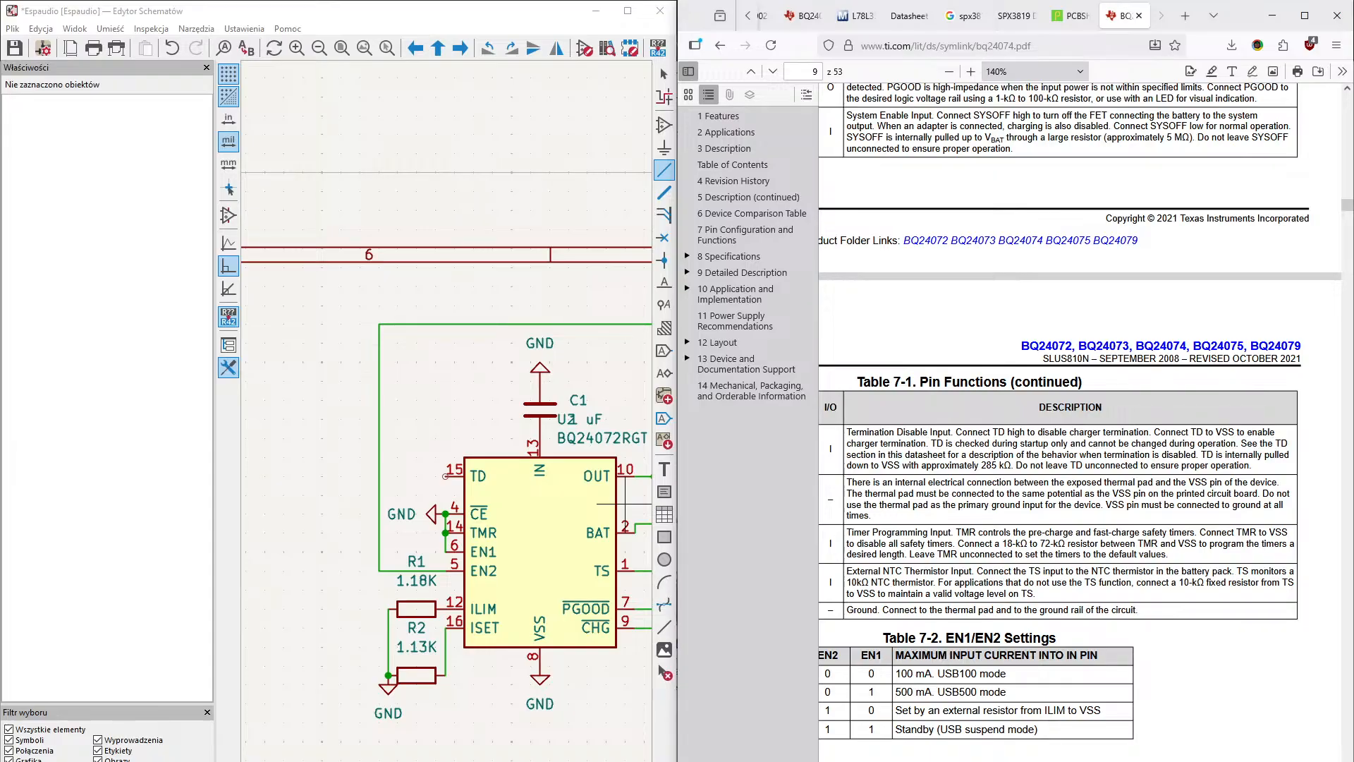
{"action": "scroll", "coordinate": [1059, 649], "scroll_direction": "left", "scroll_amount": 5}
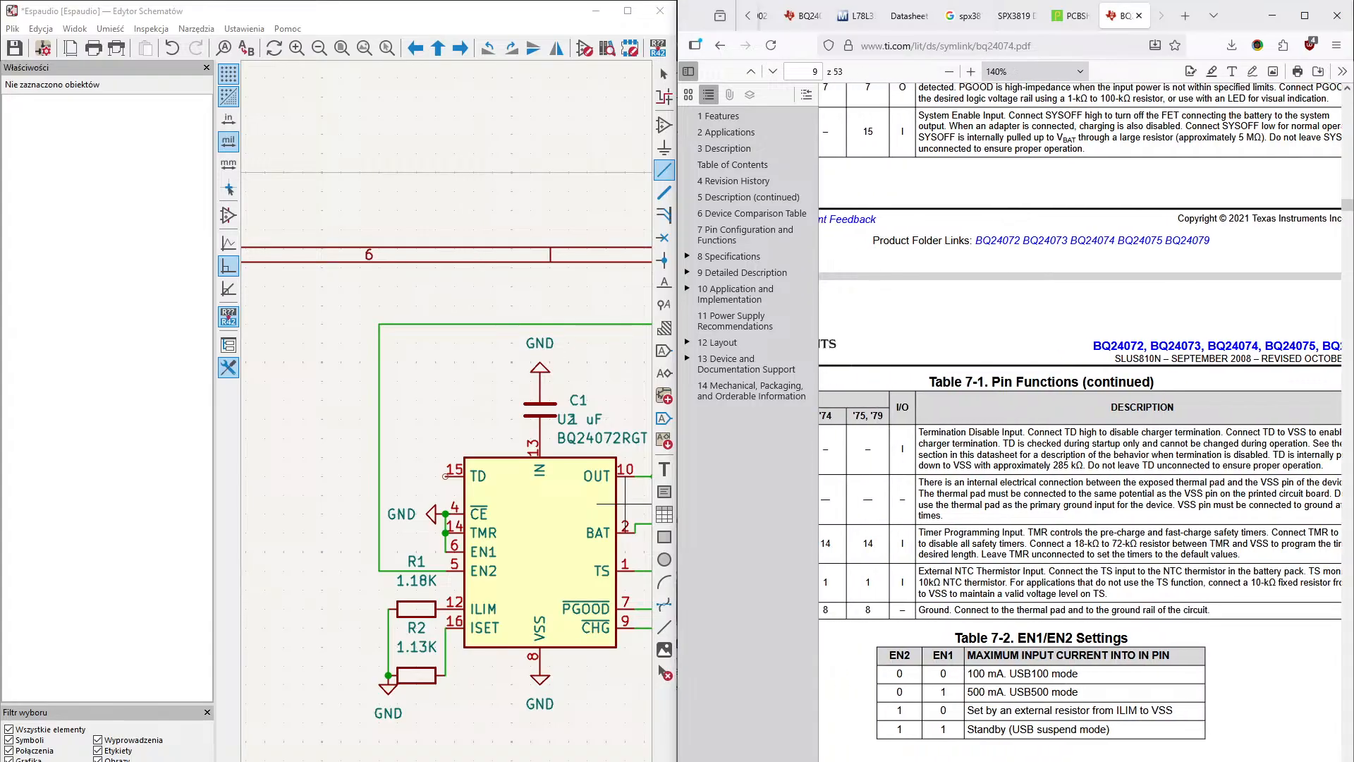
{"action": "scroll", "coordinate": [1059, 649], "scroll_direction": "up", "scroll_amount": 10}
{"action": "scroll", "coordinate": [1059, 649], "scroll_direction": "up", "scroll_amount": 20}
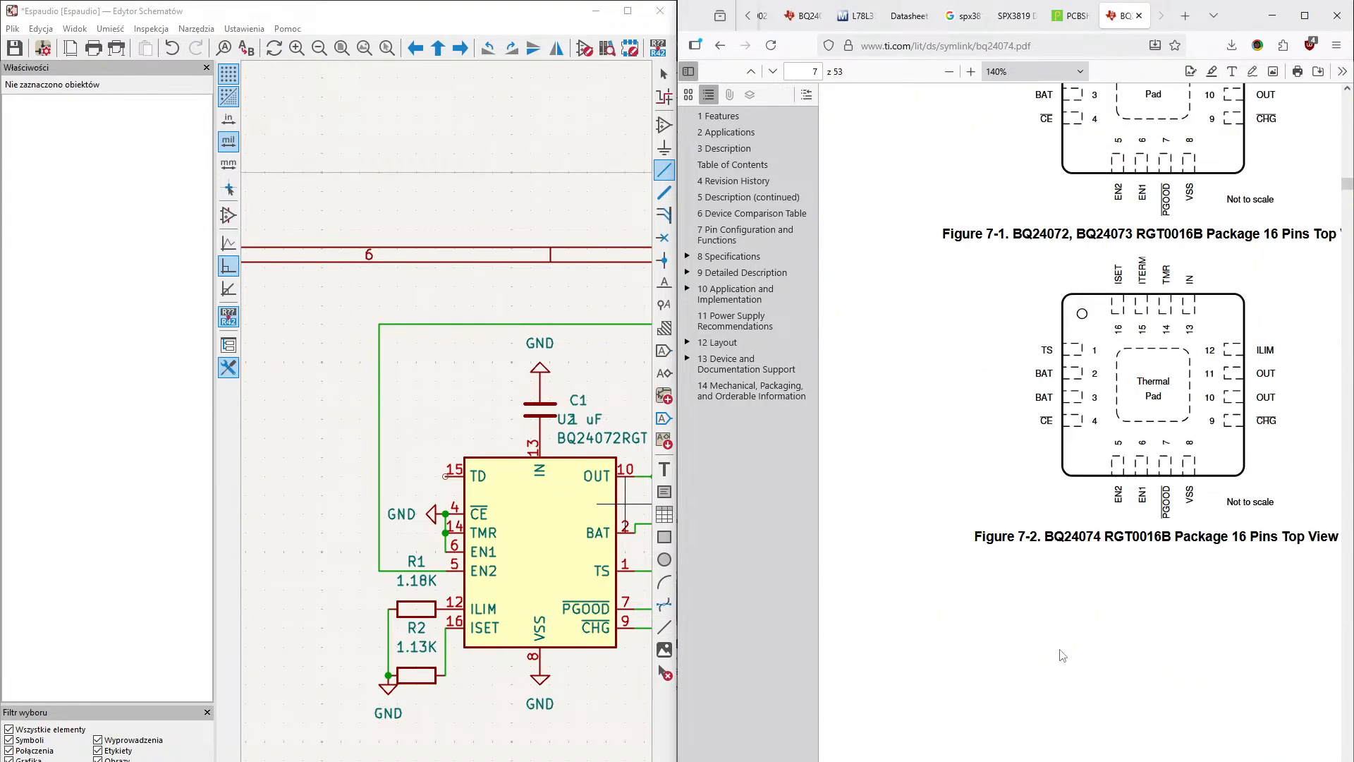
{"action": "scroll", "coordinate": [1063, 655], "scroll_direction": "up", "scroll_amount": 20}
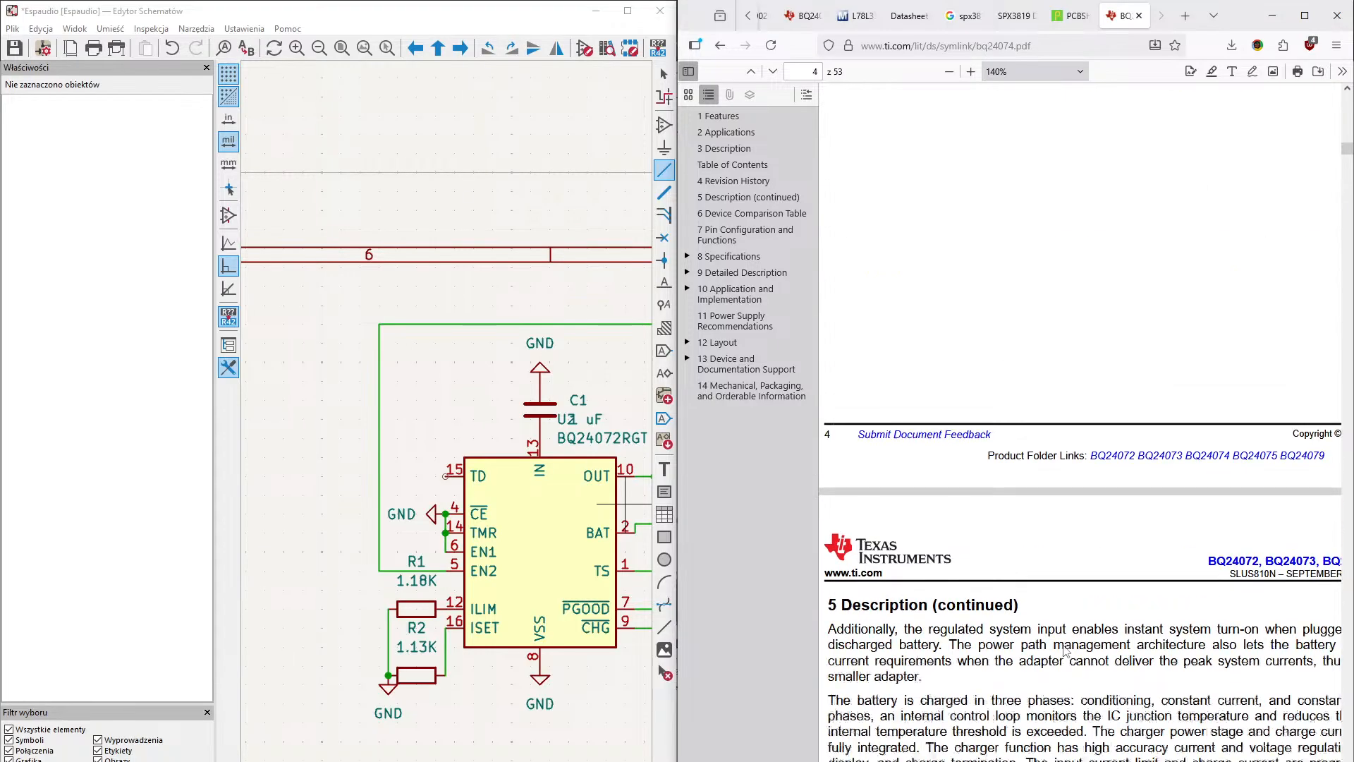
{"action": "scroll", "coordinate": [1064, 646], "scroll_direction": "up", "scroll_amount": 15}
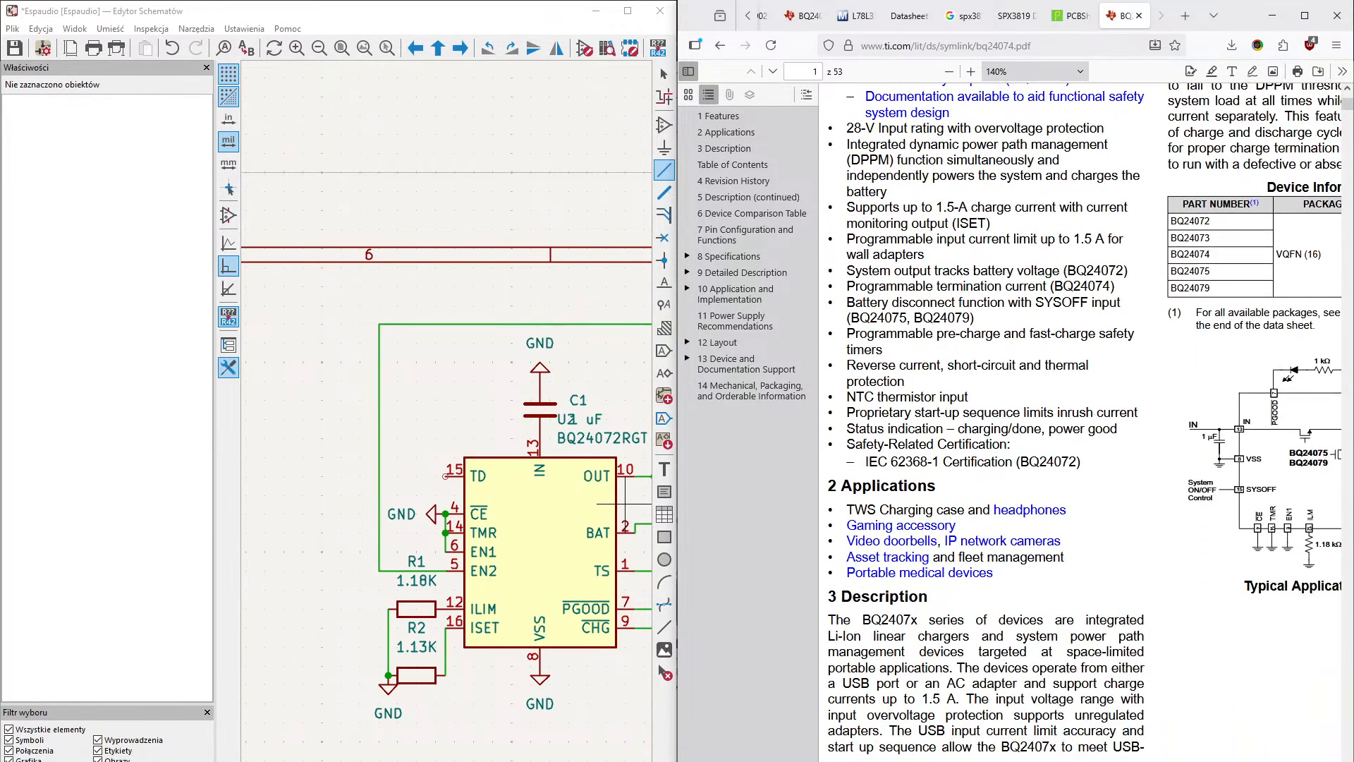
- Check the typical application circuit and the BQ24072 package pin configuration drawing in the charger datasheet
{"action": "scroll", "coordinate": [1139, 615], "scroll_direction": "right", "scroll_amount": 4}
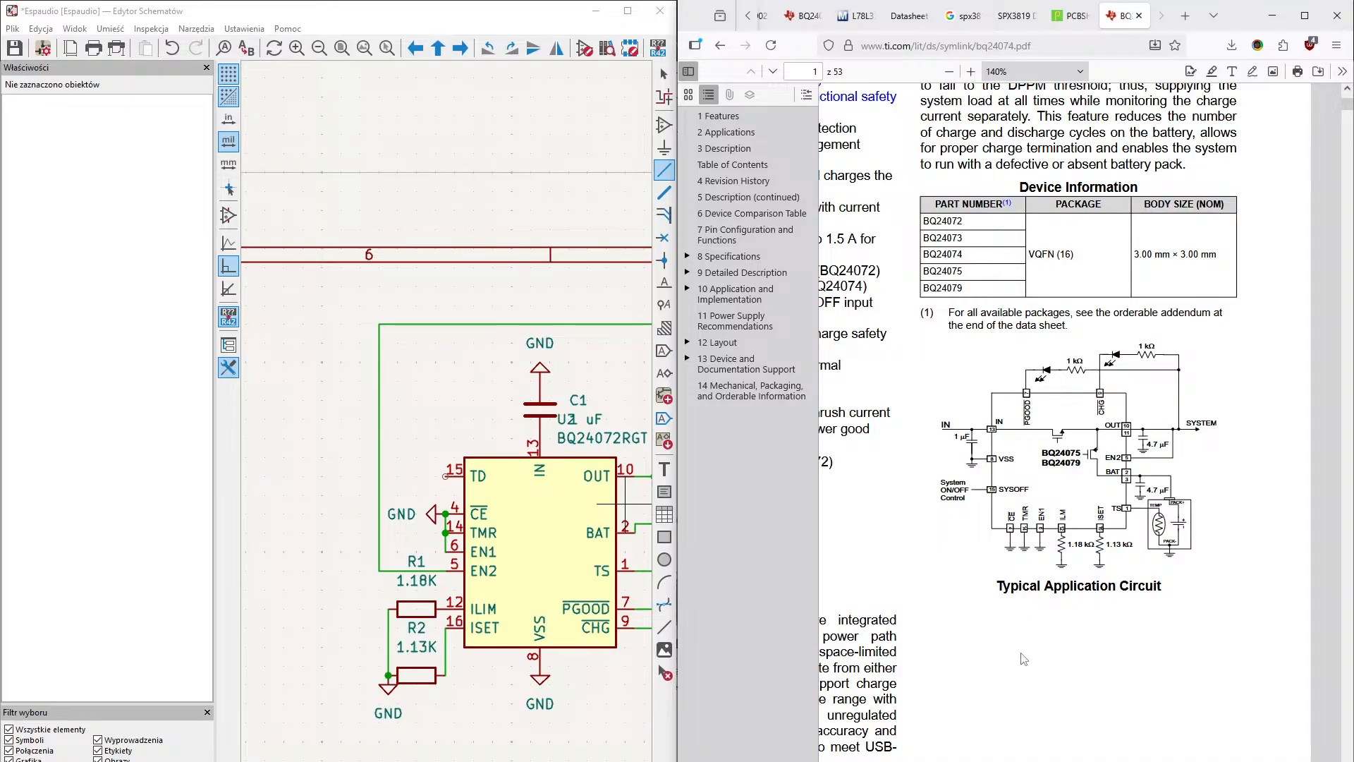
{"action": "scroll", "coordinate": [1022, 653], "scroll_direction": "down", "scroll_amount": 10}
{"action": "scroll", "coordinate": [1022, 652], "scroll_direction": "down", "scroll_amount": 20}
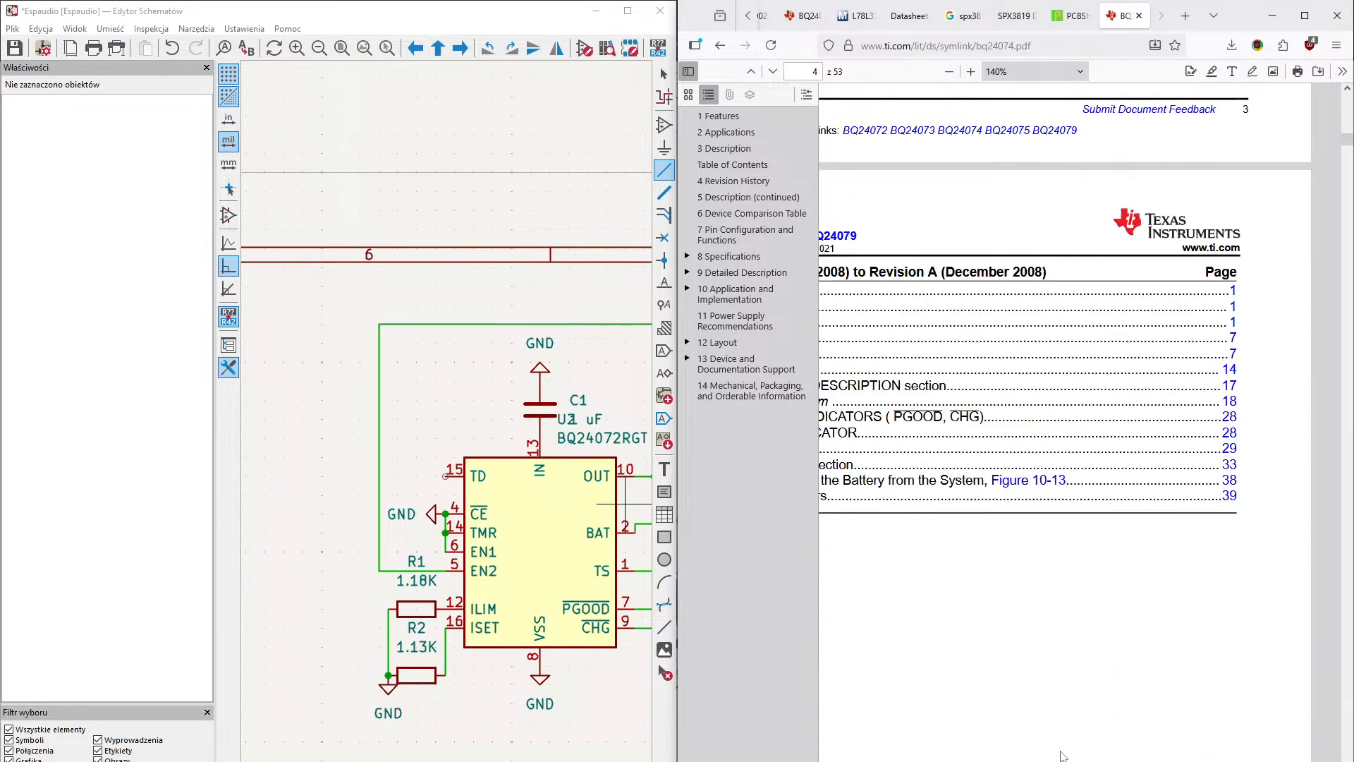
{"action": "scroll", "coordinate": [1059, 757], "scroll_direction": "down", "scroll_amount": 6}
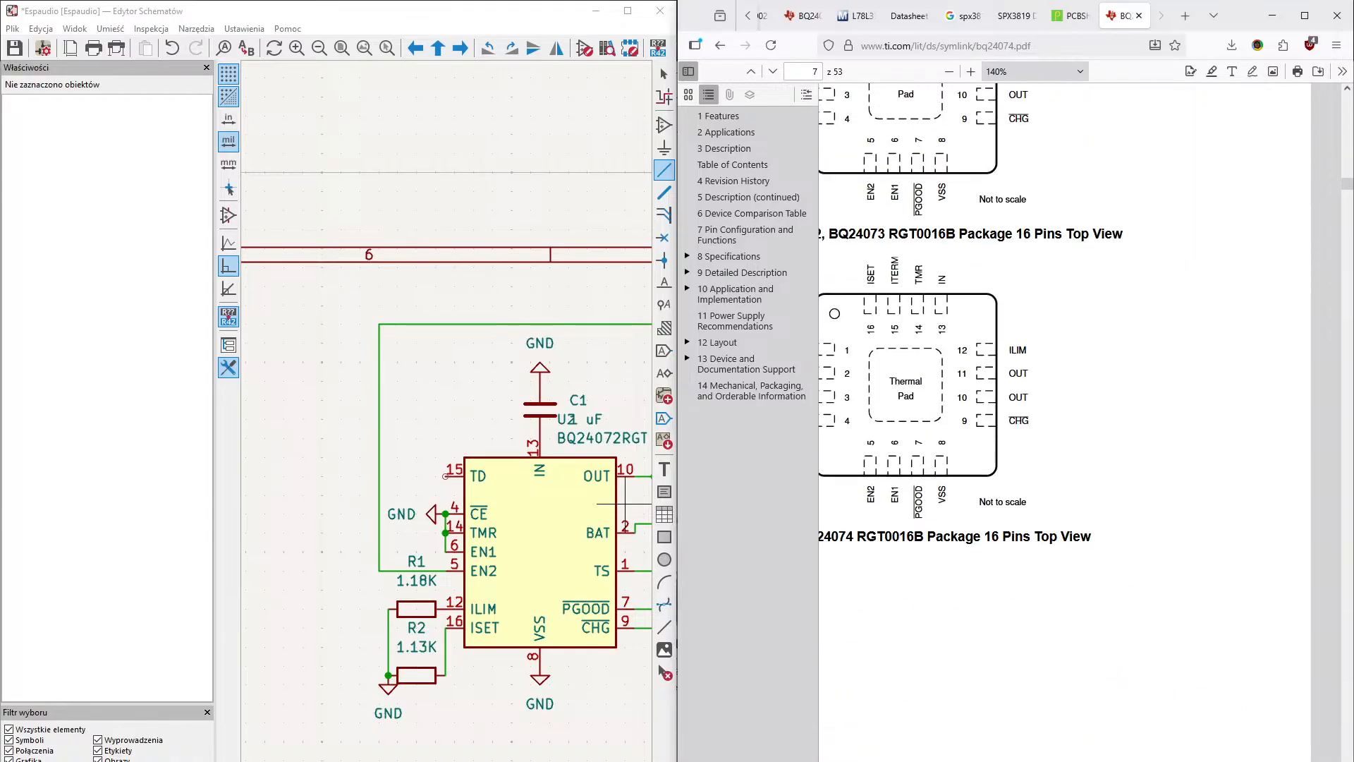
{"action": "right_click", "coordinate": [1075, 707]}
{"action": "left_click", "coordinate": [1075, 723]}
{"action": "scroll", "coordinate": [1022, 643], "scroll_direction": "left", "scroll_amount": 1}
{"action": "scroll", "coordinate": [1022, 643], "scroll_direction": "up", "scroll_amount": 5}
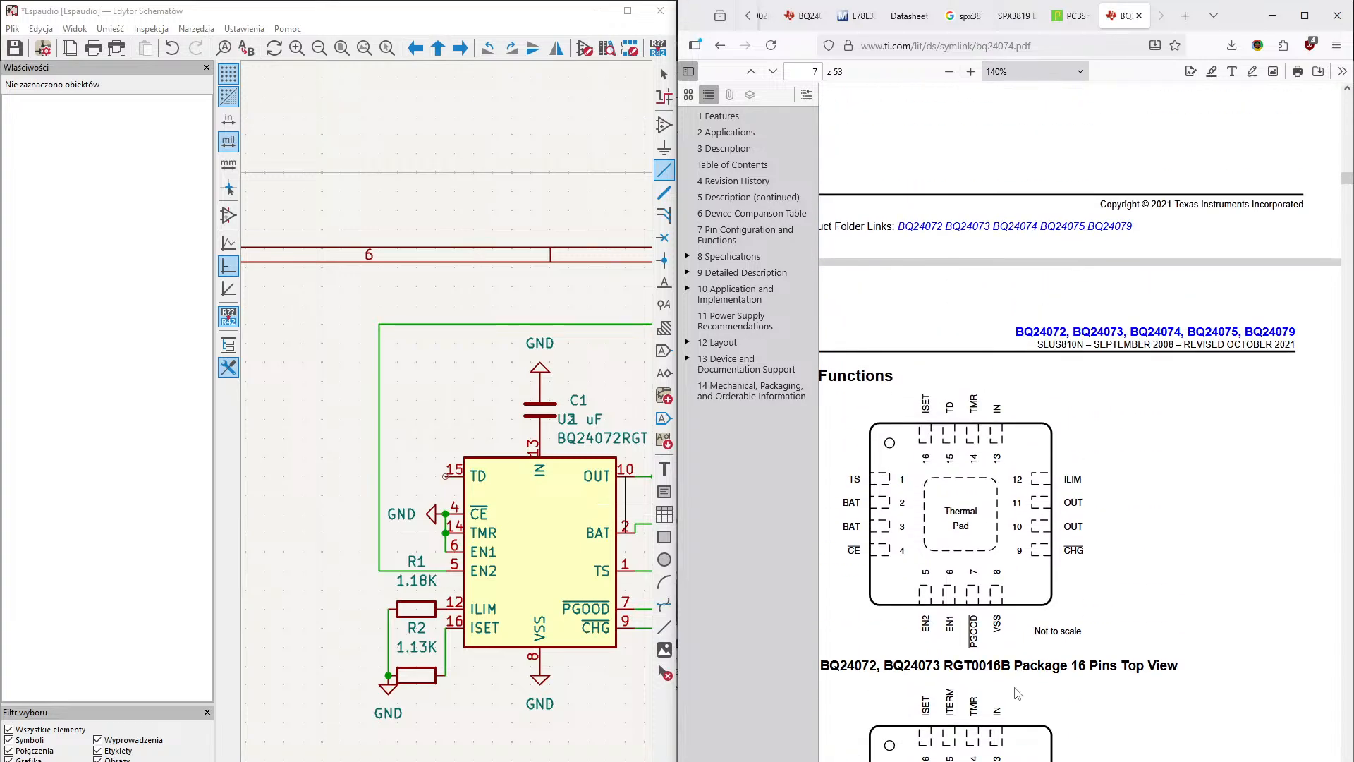
{"action": "scroll", "coordinate": [1080, 423], "scroll_direction": "left", "scroll_amount": 3}
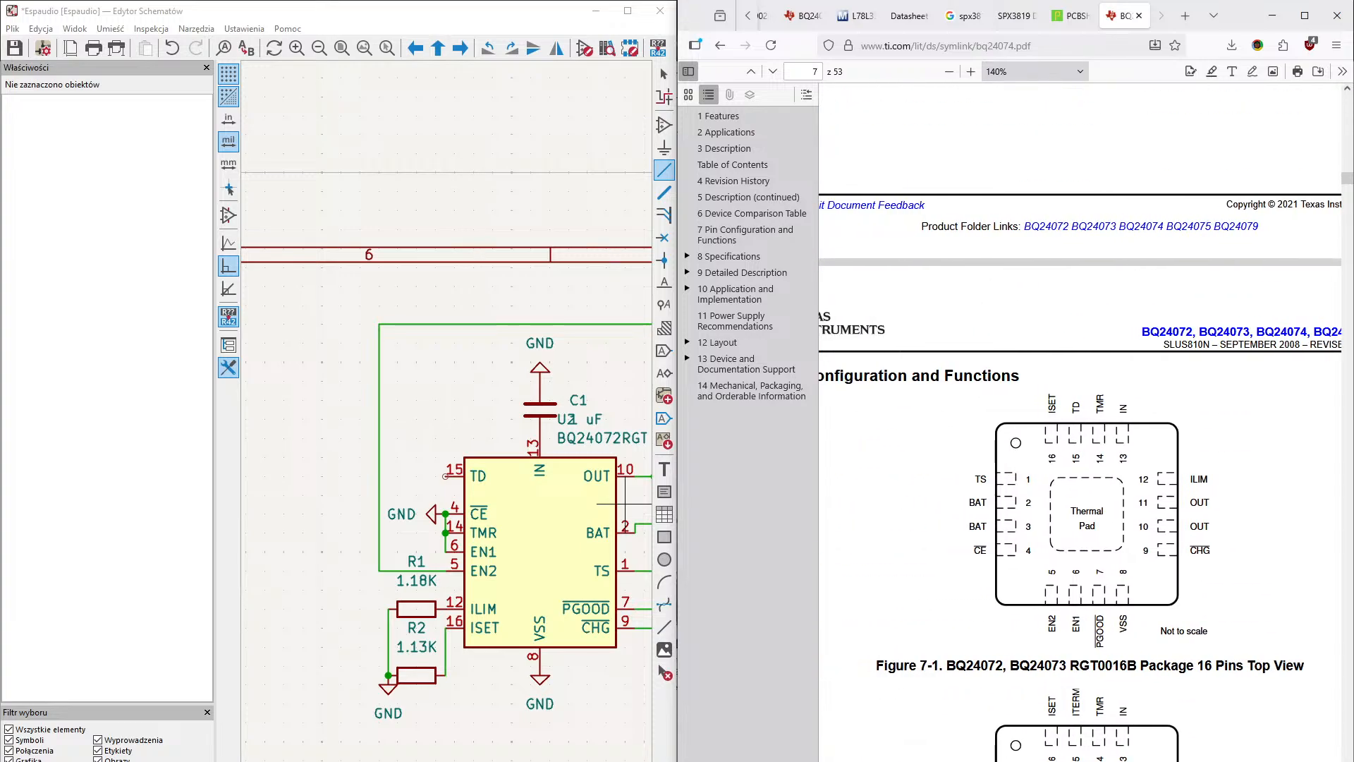
{"action": "scroll", "coordinate": [1068, 600], "scroll_direction": "right", "scroll_amount": 3}
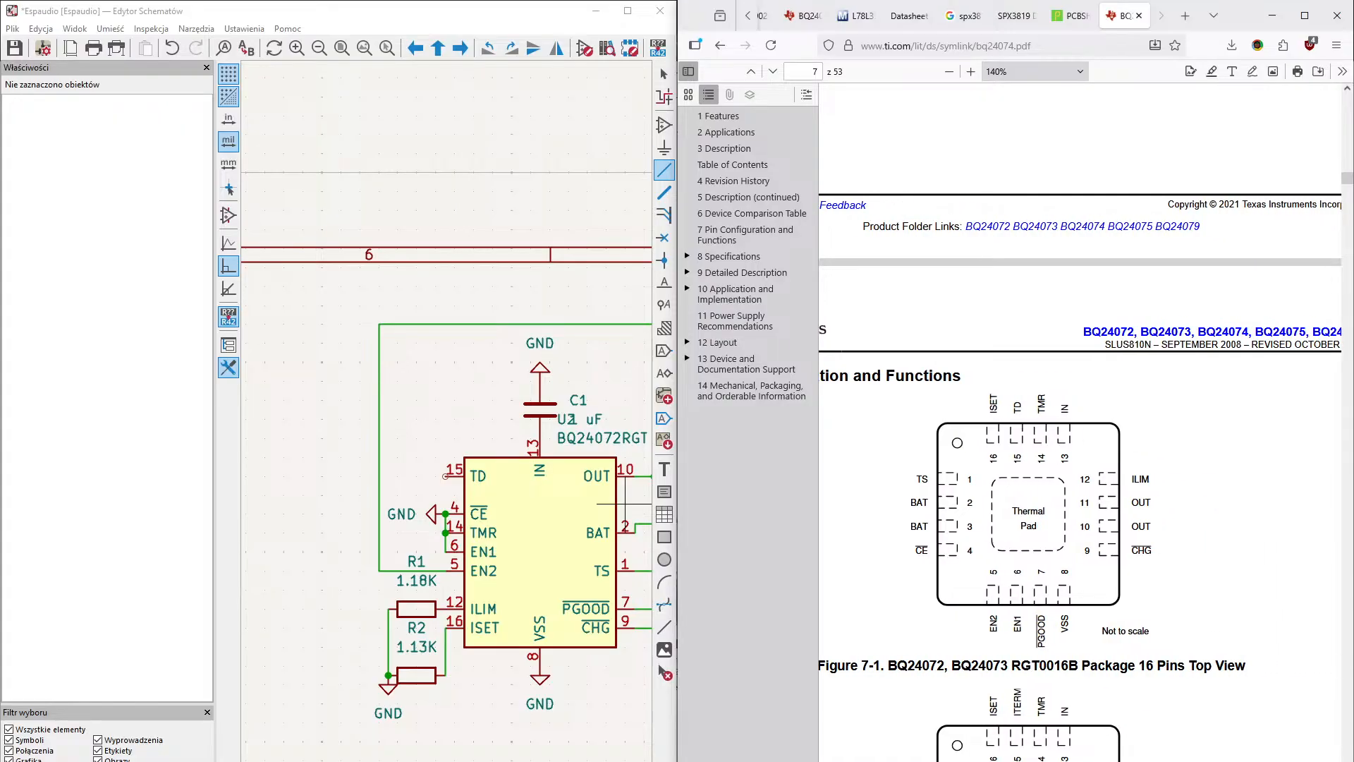
- Examine the functional block diagram in section 9.2 of the datasheet, including how the TD input connects internally
{"action": "scroll", "coordinate": [1068, 599], "scroll_direction": "down", "scroll_amount": 10}
{"action": "scroll", "coordinate": [1068, 600], "scroll_direction": "down", "scroll_amount": 15}
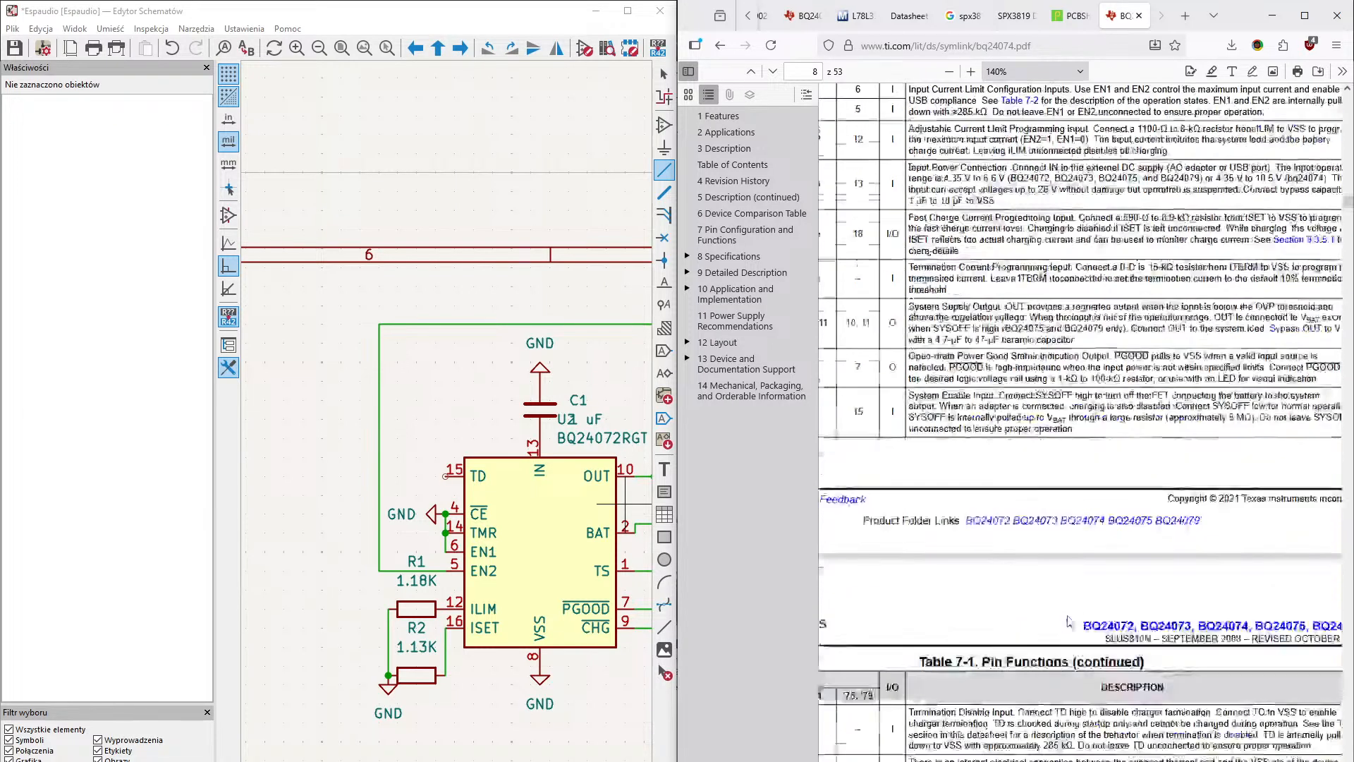
{"action": "scroll", "coordinate": [1055, 676], "scroll_direction": "down", "scroll_amount": 20}
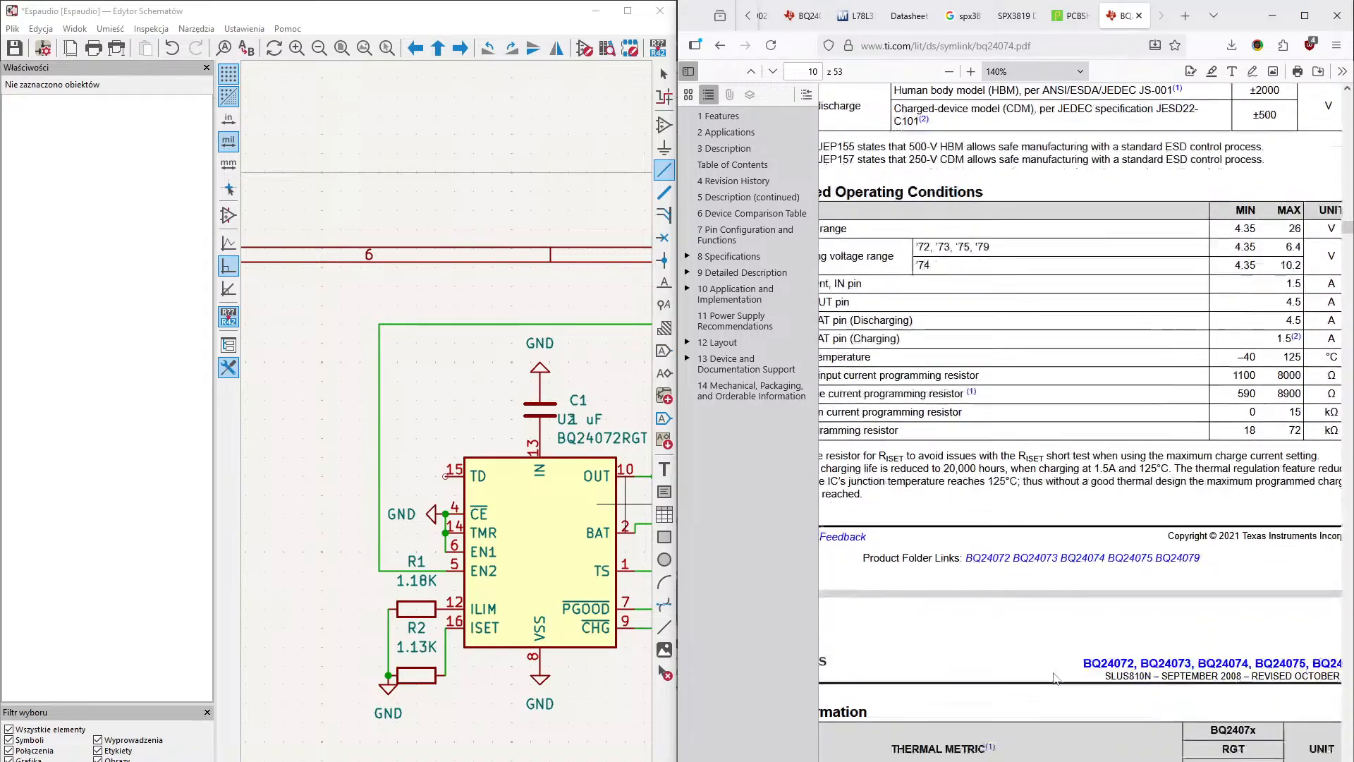
{"action": "scroll", "coordinate": [1056, 712], "scroll_direction": "down", "scroll_amount": 20}
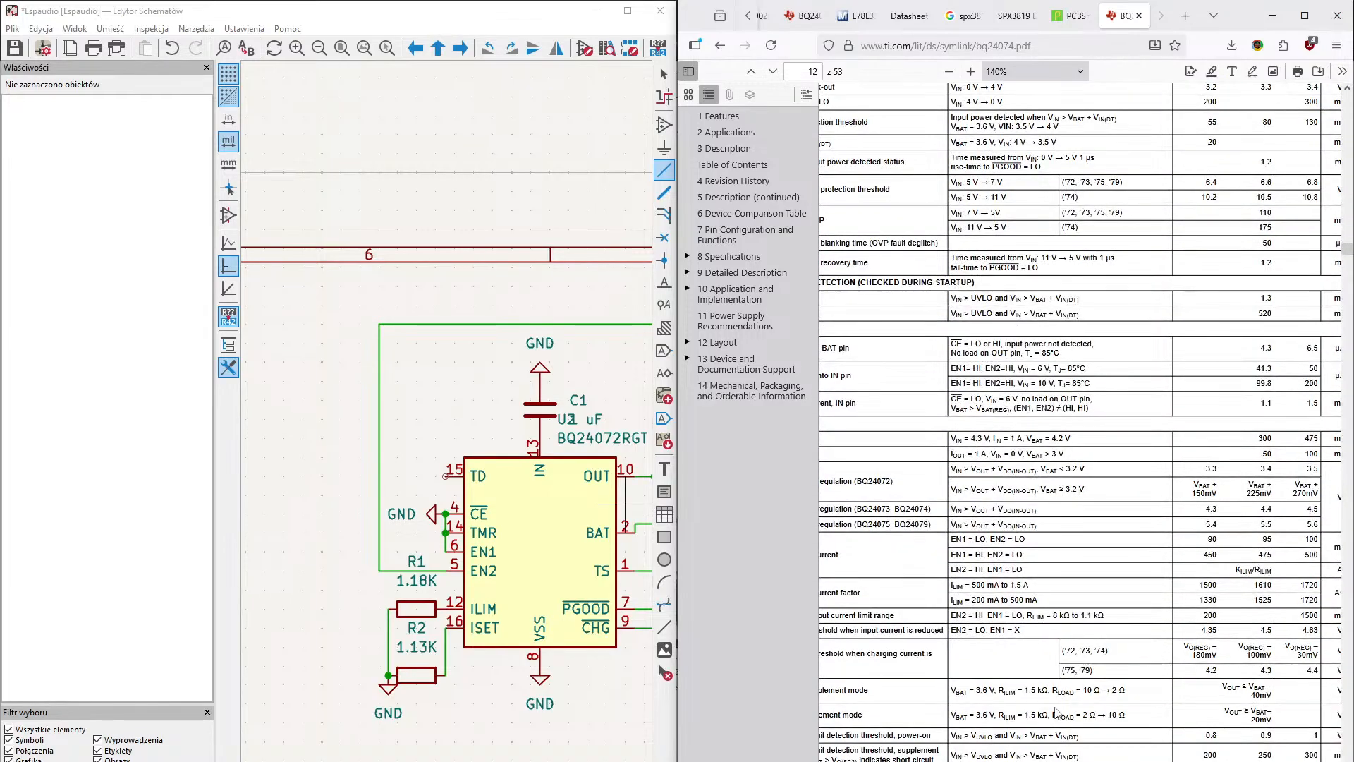
{"action": "scroll", "coordinate": [1055, 712], "scroll_direction": "down", "scroll_amount": 20}
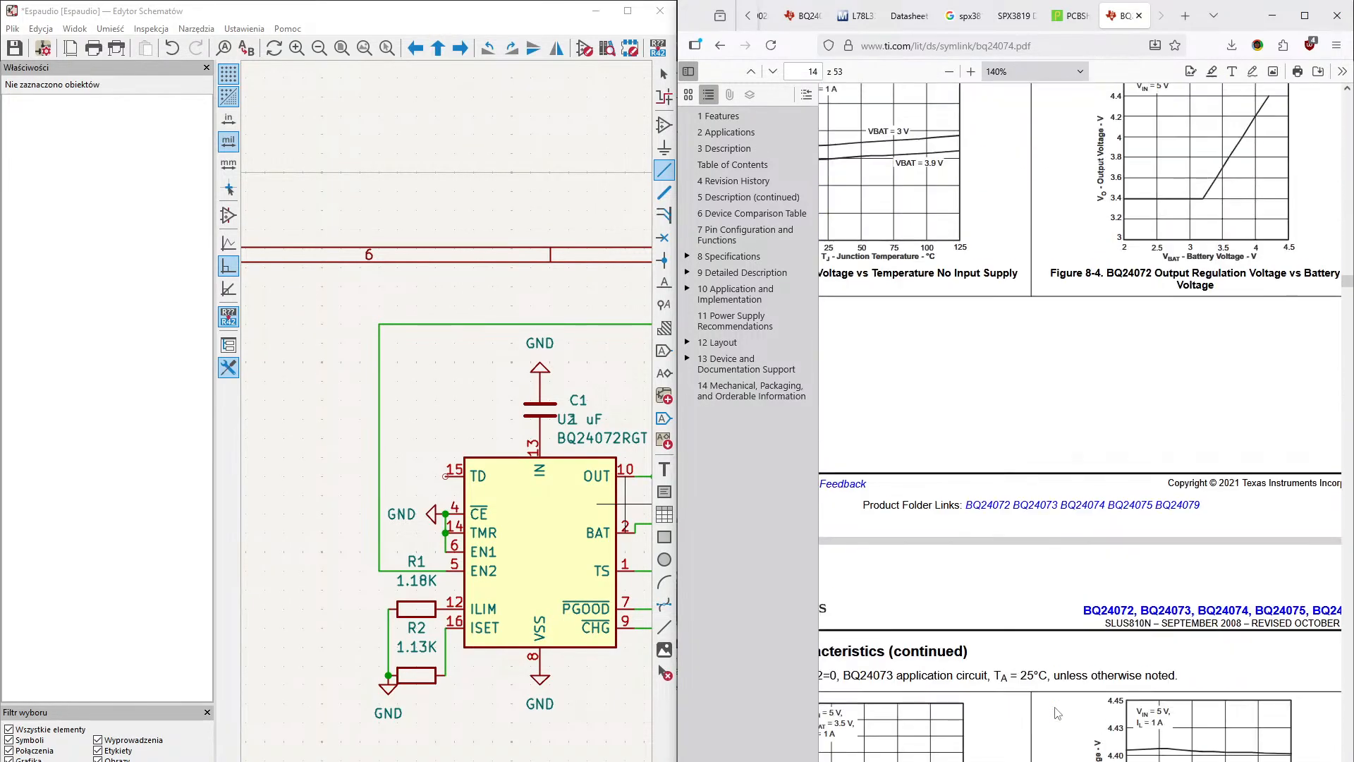
{"action": "scroll", "coordinate": [1001, 714], "scroll_direction": "down", "scroll_amount": 20}
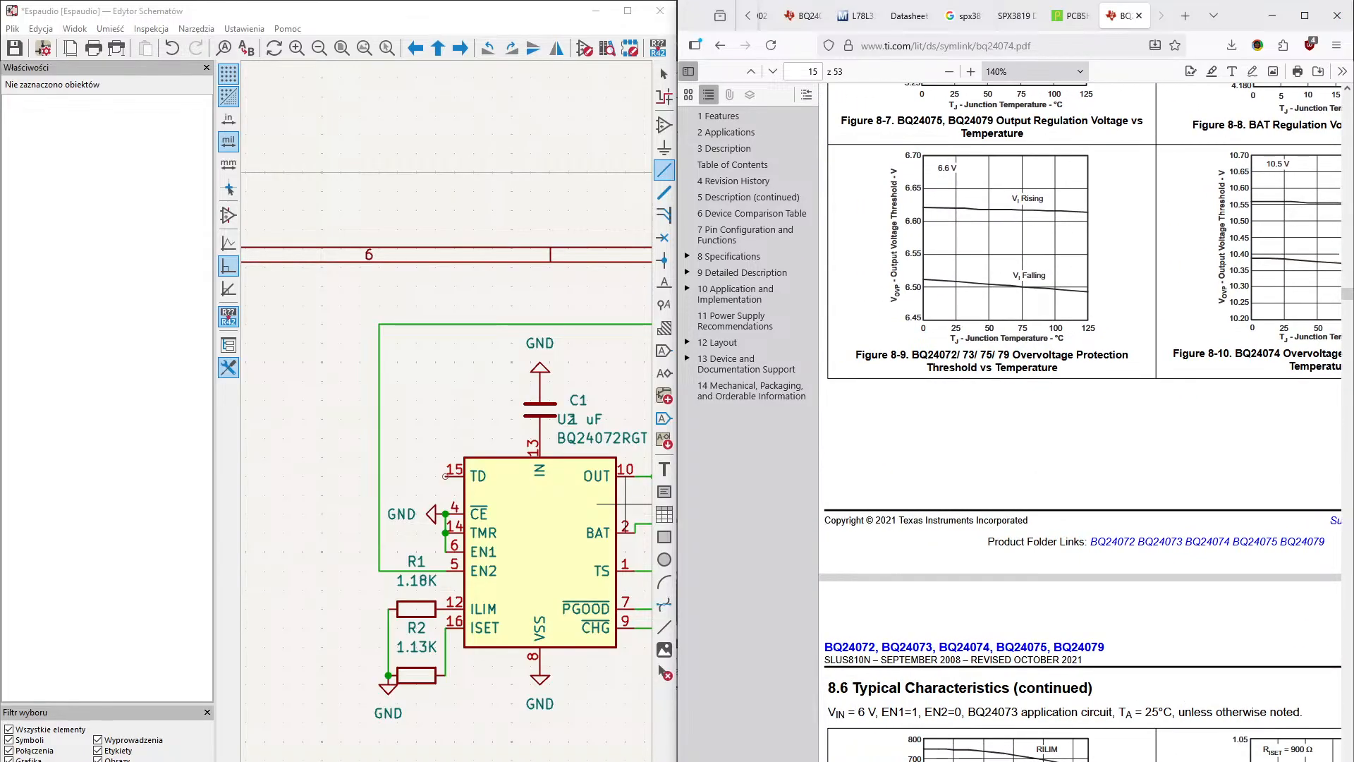
{"action": "scroll", "coordinate": [1001, 713], "scroll_direction": "down", "scroll_amount": 15}
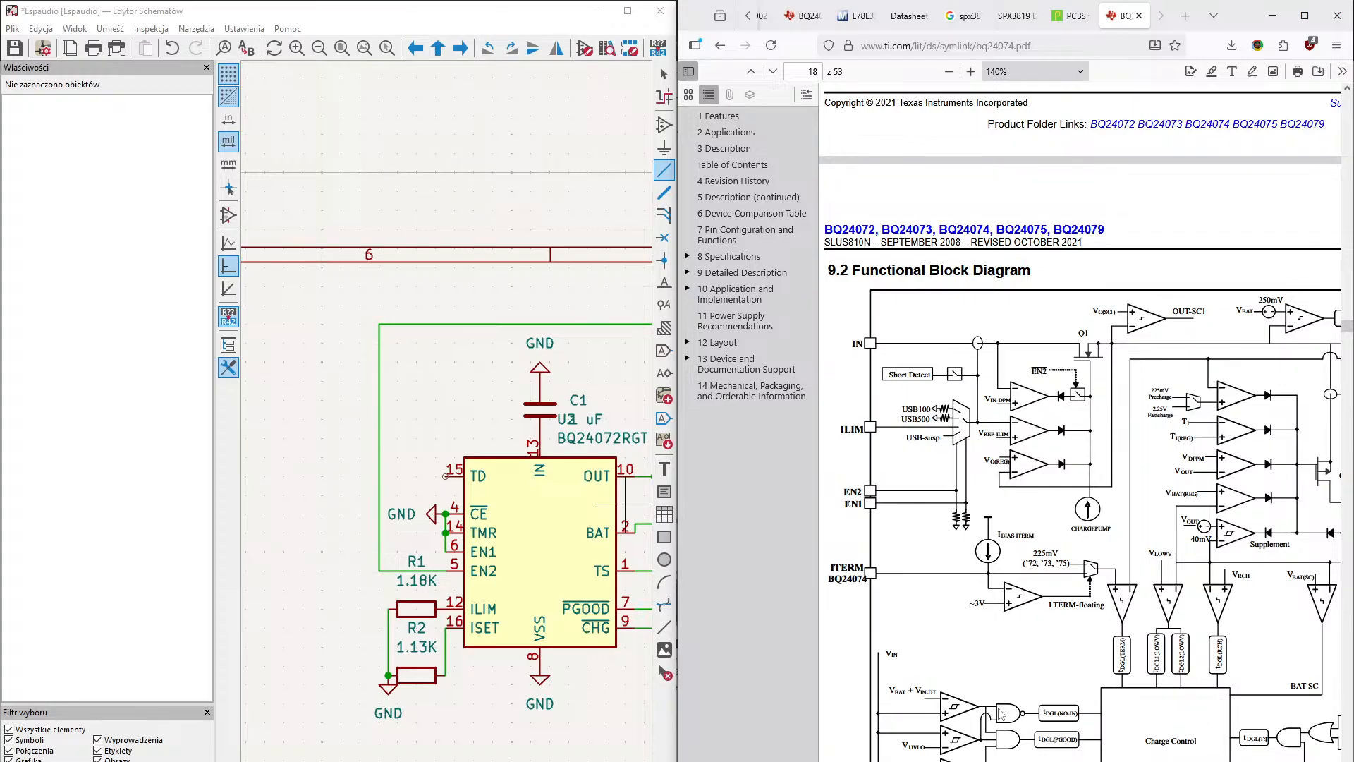
{"action": "scroll", "coordinate": [1000, 712], "scroll_direction": "down", "scroll_amount": 3}
{"action": "scroll", "coordinate": [1002, 714], "scroll_direction": "right", "scroll_amount": 3}
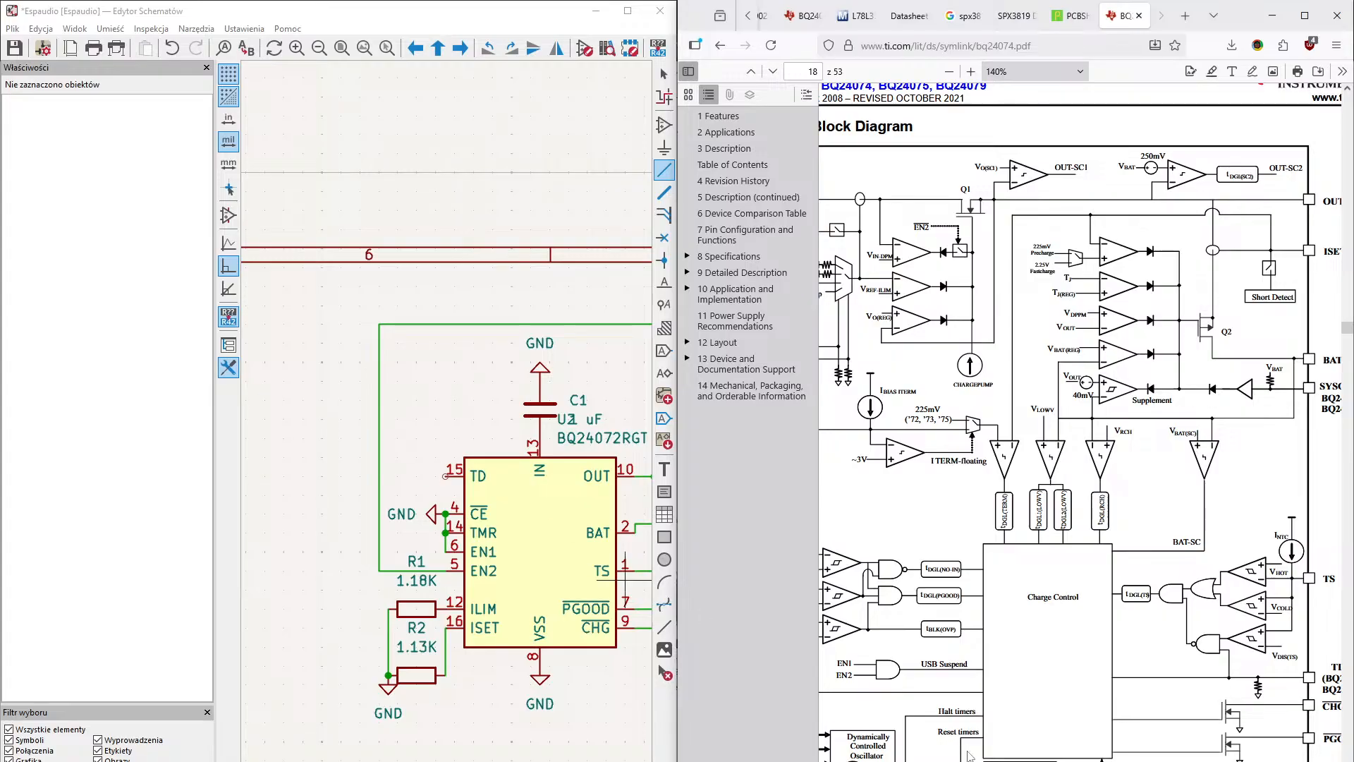
{"action": "scroll", "coordinate": [1079, 423], "scroll_direction": "left", "scroll_amount": 5}
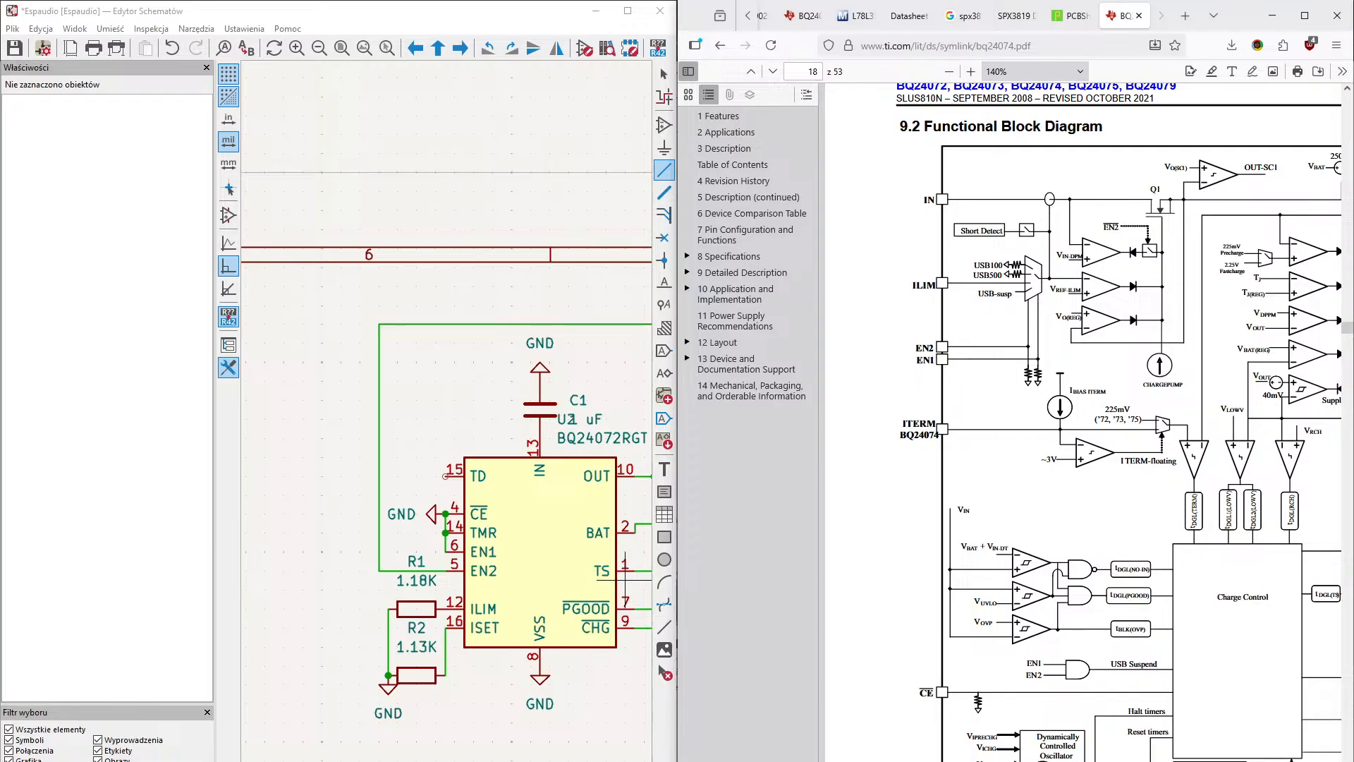
{"action": "scroll", "coordinate": [1079, 423], "scroll_direction": "down", "scroll_amount": 4}
{"action": "scroll", "coordinate": [1079, 423], "scroll_direction": "right", "scroll_amount": 1}
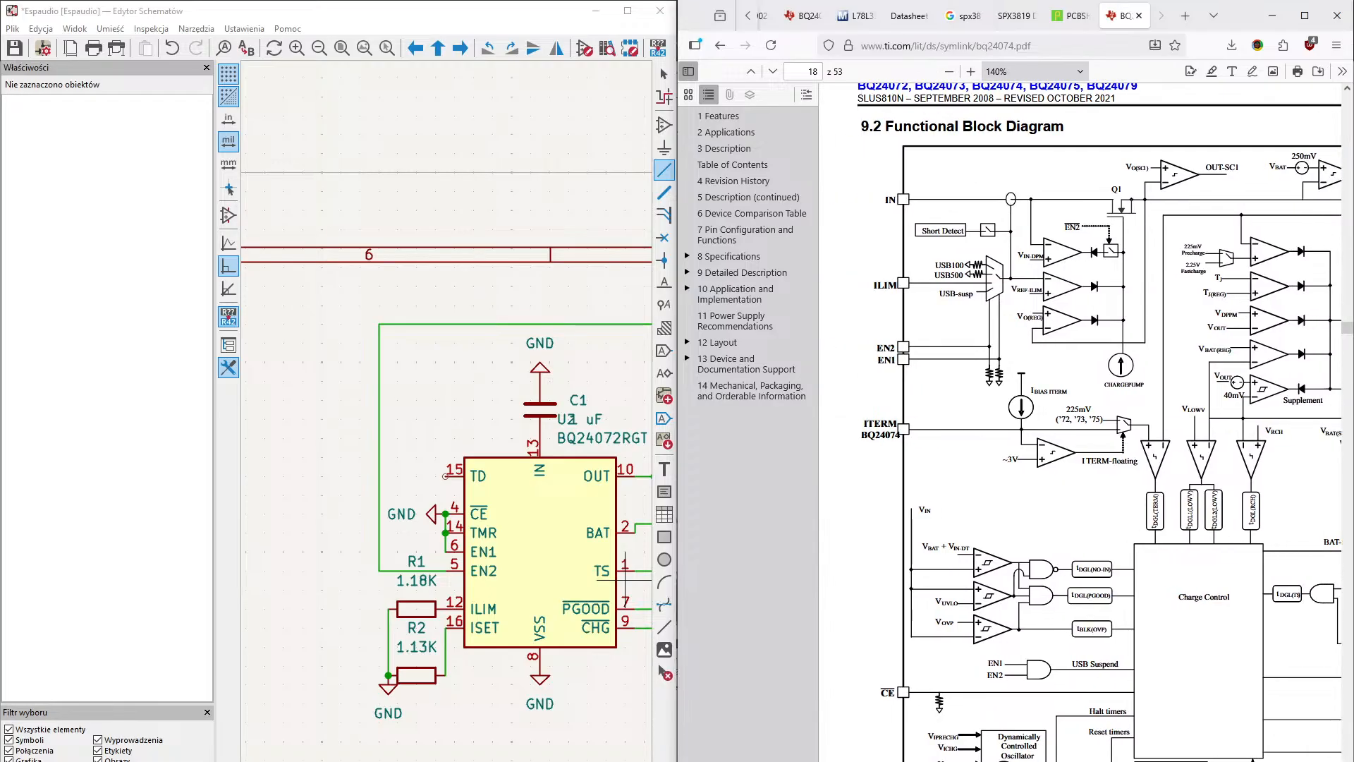
{"action": "scroll", "coordinate": [1079, 423], "scroll_direction": "down", "scroll_amount": 3}
{"action": "scroll", "coordinate": [1079, 423], "scroll_direction": "up", "scroll_amount": 4}
{"action": "scroll", "coordinate": [1079, 423], "scroll_direction": "right", "scroll_amount": 6}
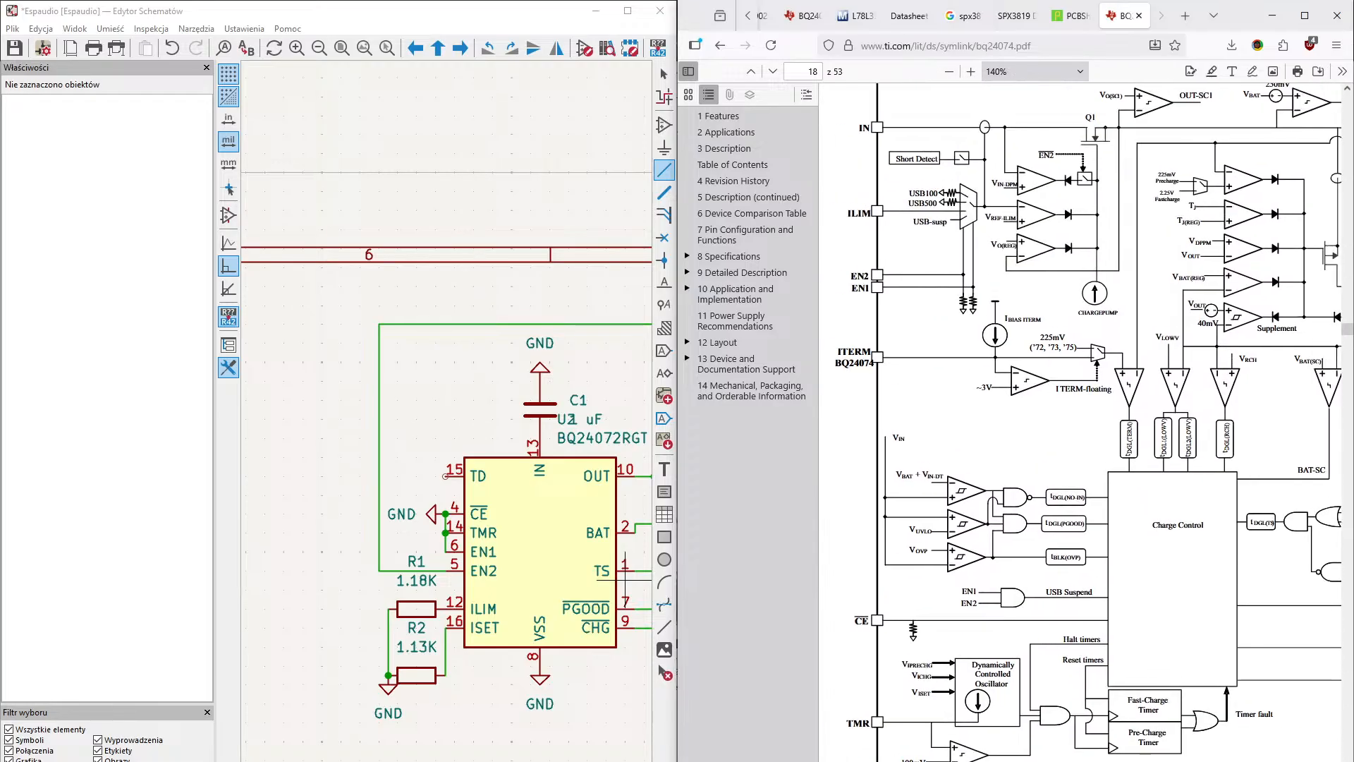
{"action": "scroll", "coordinate": [1079, 423], "scroll_direction": "right", "scroll_amount": 1}
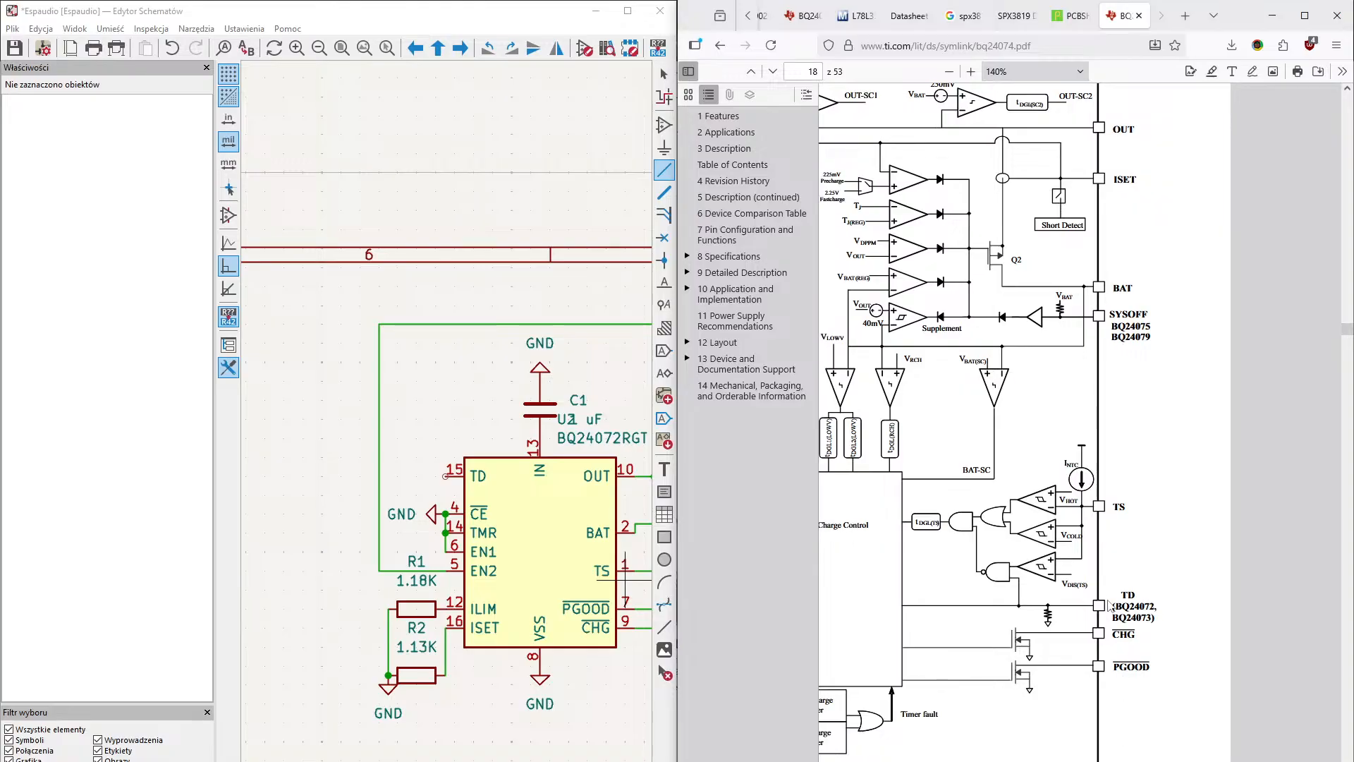
{"action": "scroll", "coordinate": [1044, 423], "scroll_direction": "left", "scroll_amount": 3}
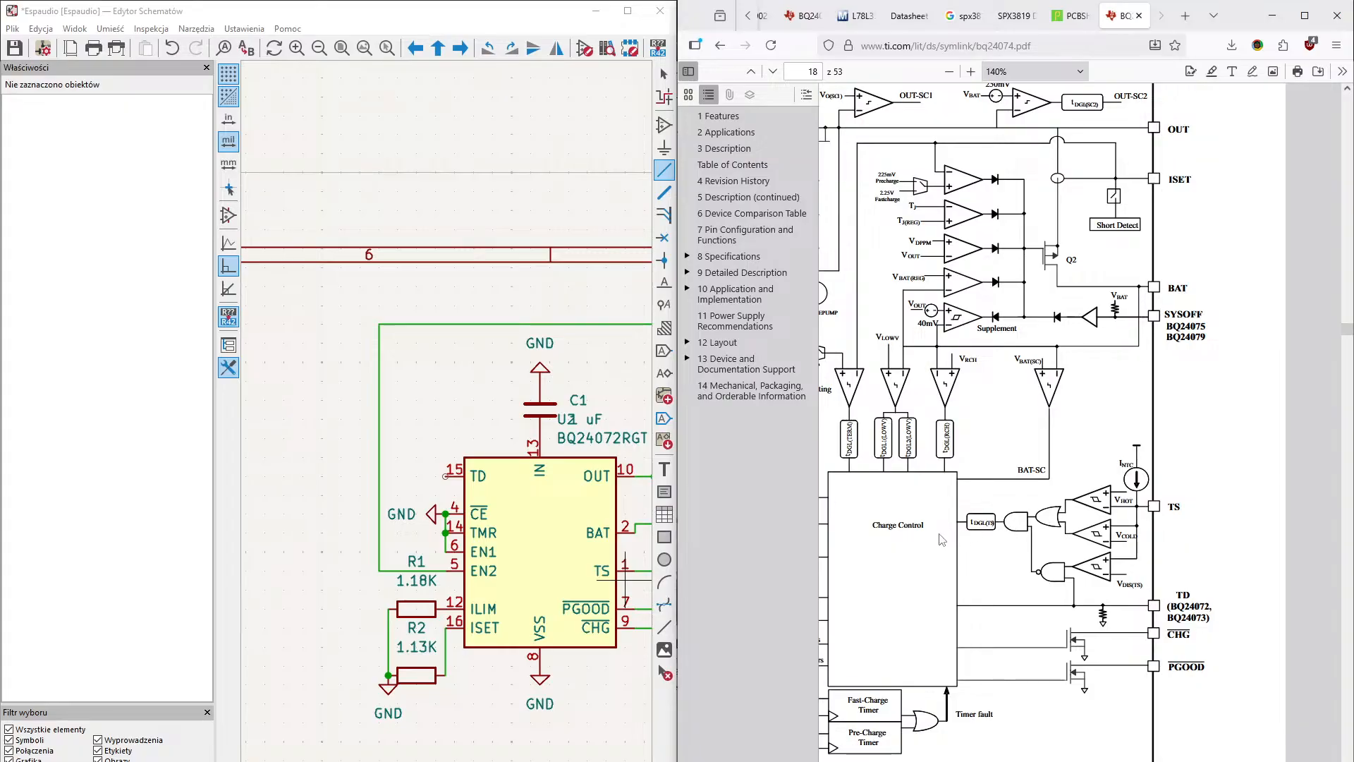
- Look through the datasheet's feature description and flow diagrams for the section covering the TD input
{"action": "scroll", "coordinate": [1059, 687], "scroll_direction": "down", "scroll_amount": 6}
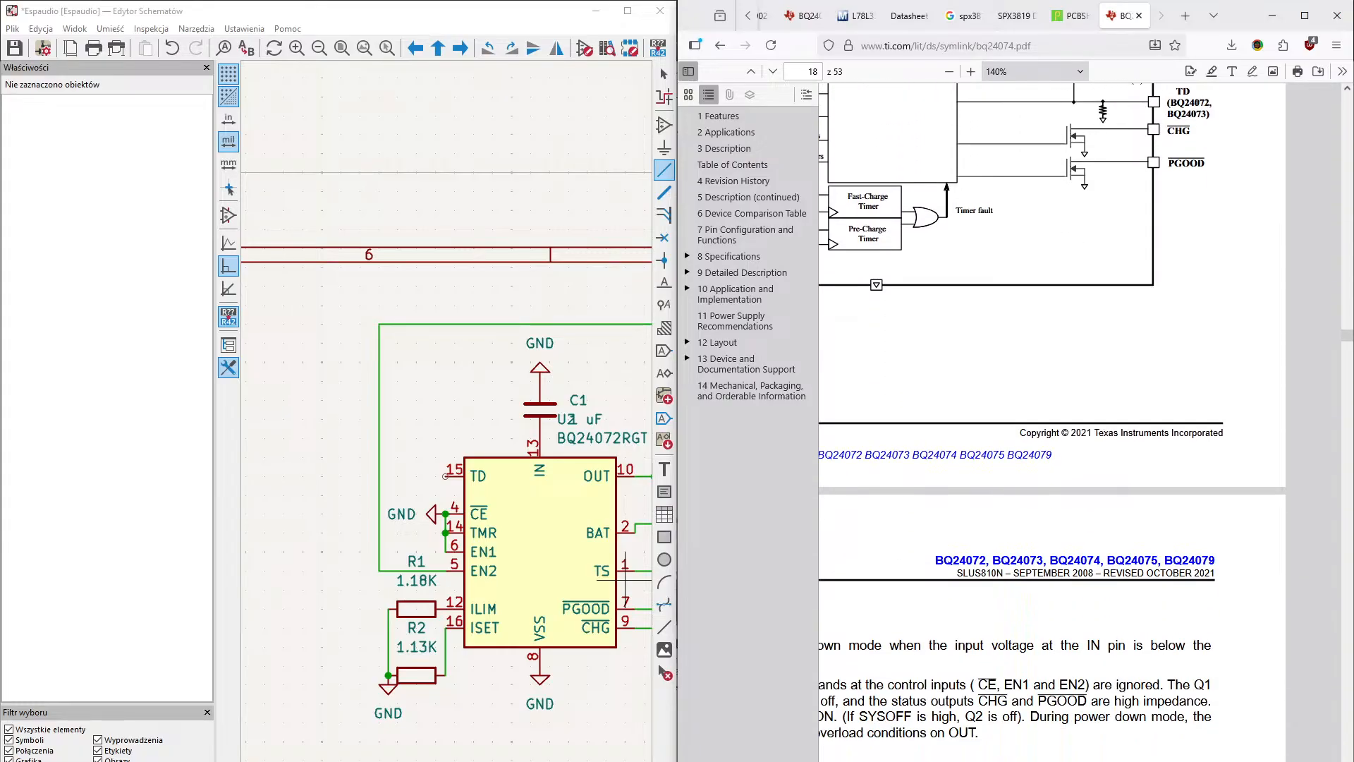
{"action": "scroll", "coordinate": [1081, 423], "scroll_direction": "down", "scroll_amount": 2}
{"action": "scroll", "coordinate": [1081, 423], "scroll_direction": "left", "scroll_amount": 3}
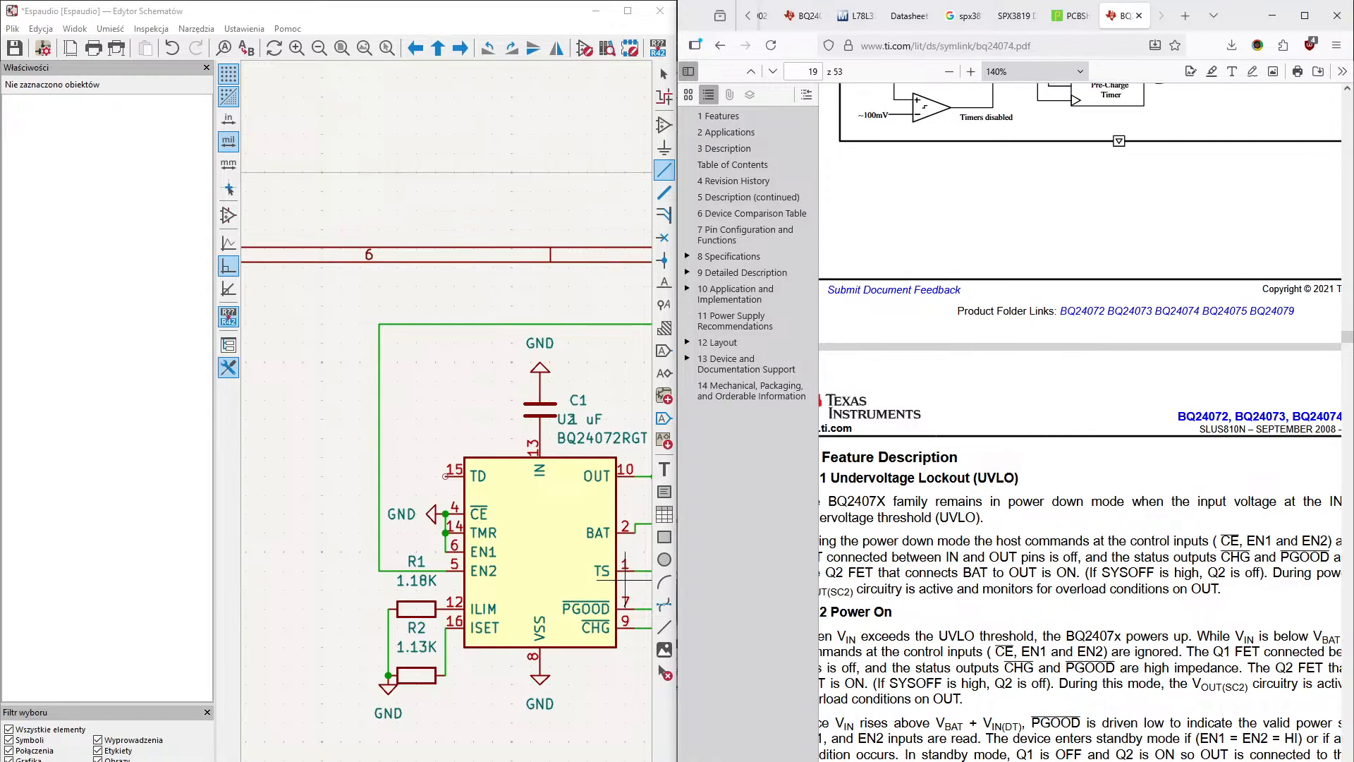
{"action": "scroll", "coordinate": [929, 654], "scroll_direction": "left", "scroll_amount": 2}
{"action": "scroll", "coordinate": [929, 654], "scroll_direction": "down", "scroll_amount": 8}
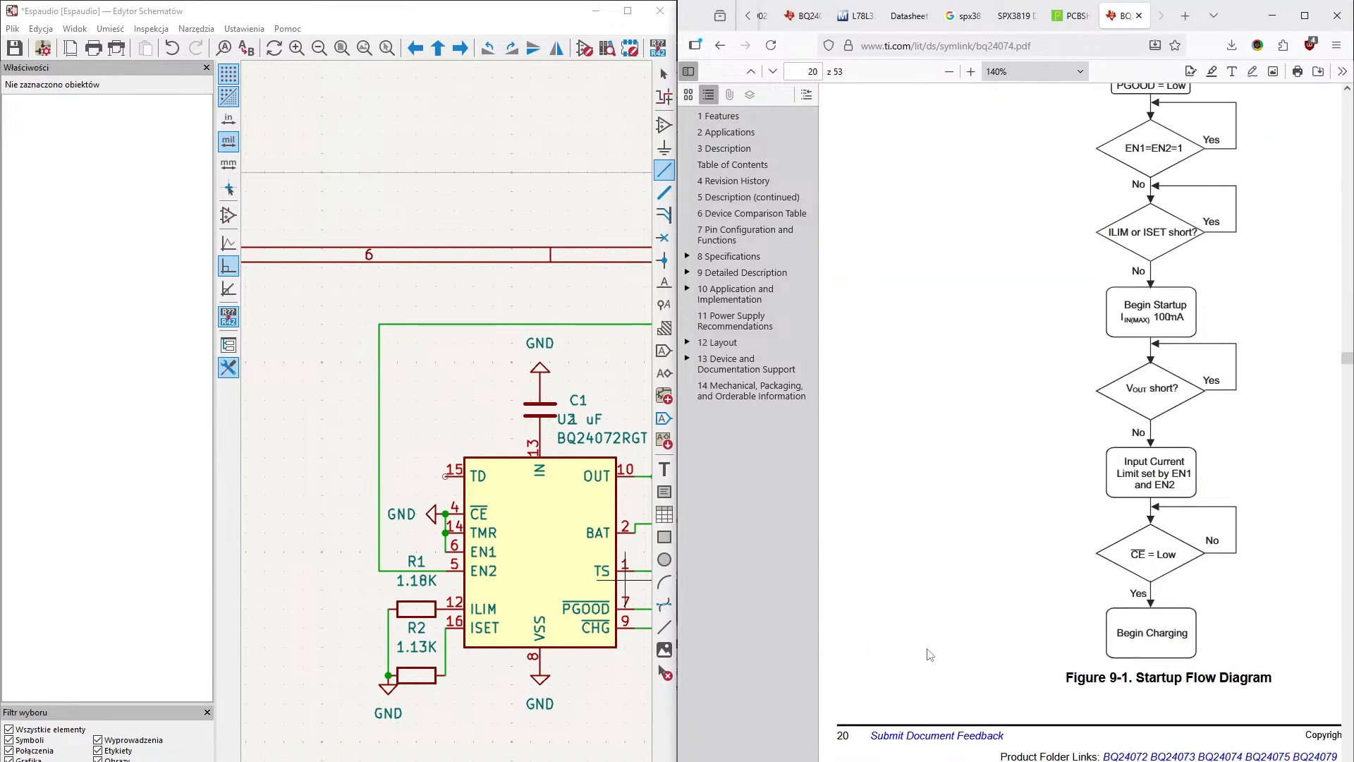
{"action": "scroll", "coordinate": [929, 655], "scroll_direction": "down", "scroll_amount": 2}
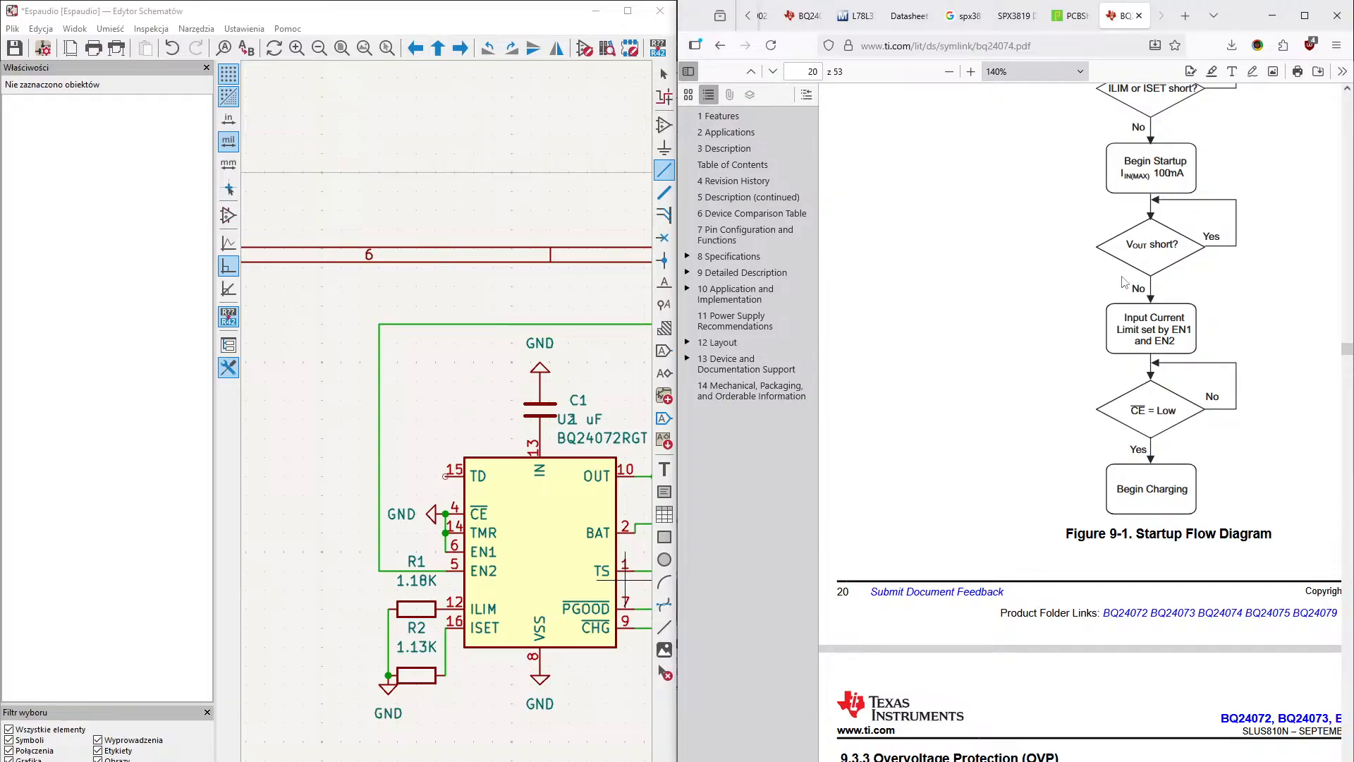
{"action": "scroll", "coordinate": [1112, 302], "scroll_direction": "down", "scroll_amount": 10}
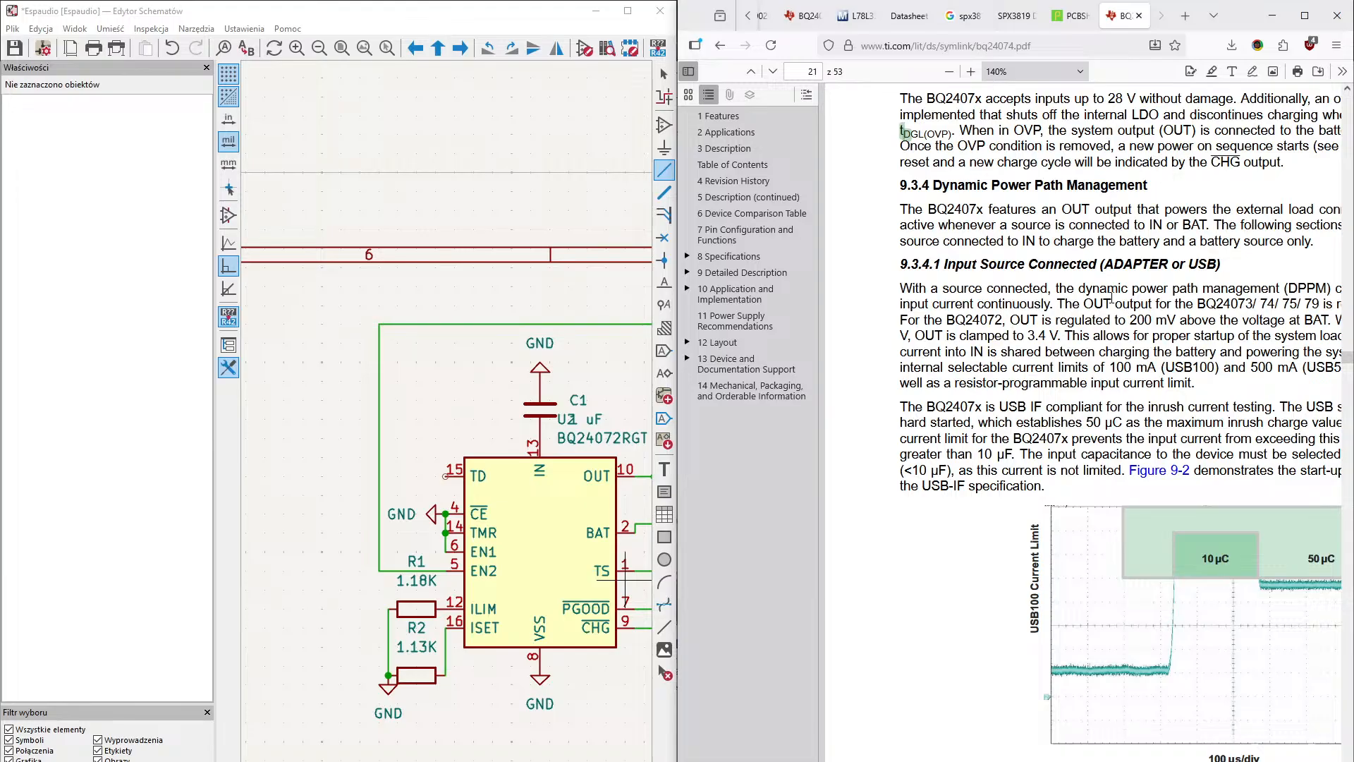
{"action": "scroll", "coordinate": [1112, 299], "scroll_direction": "down", "scroll_amount": 20}
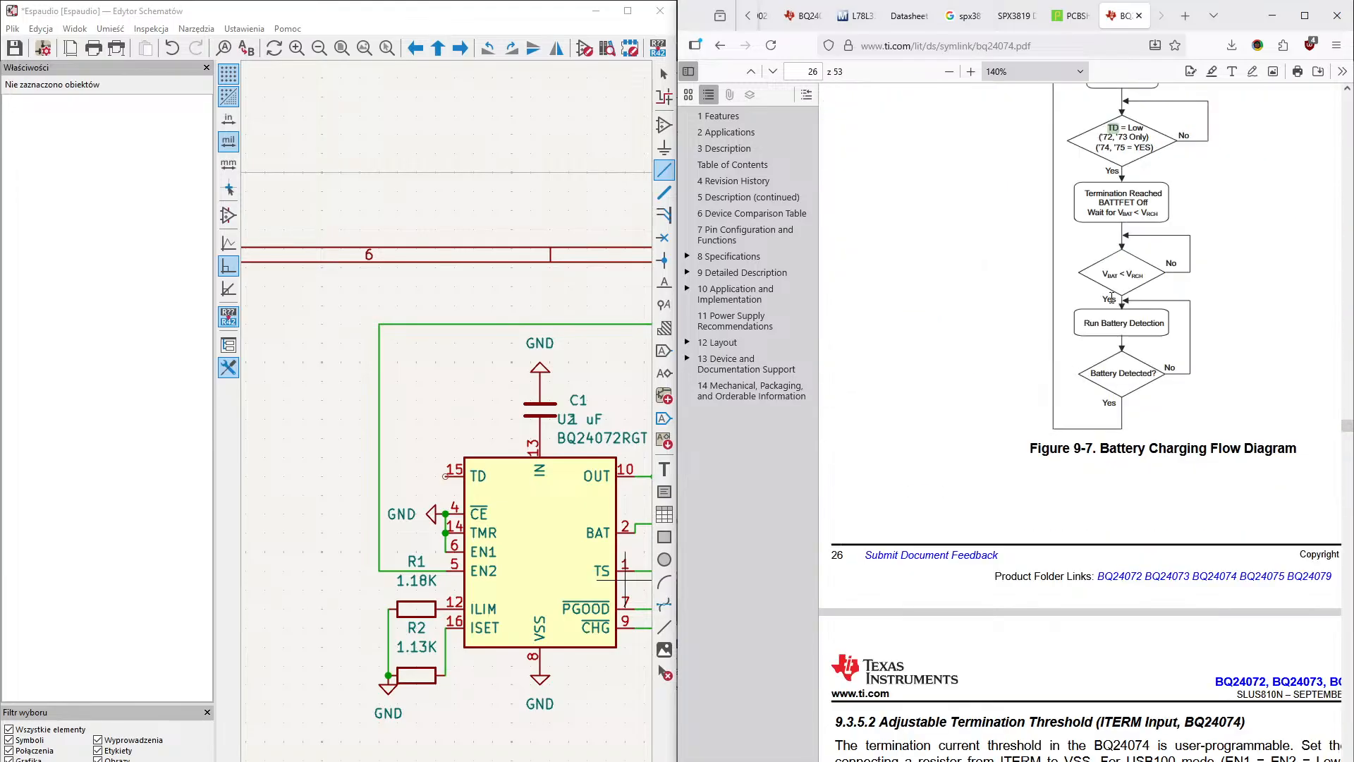
{"action": "scroll", "coordinate": [1112, 296], "scroll_direction": "down", "scroll_amount": 10}
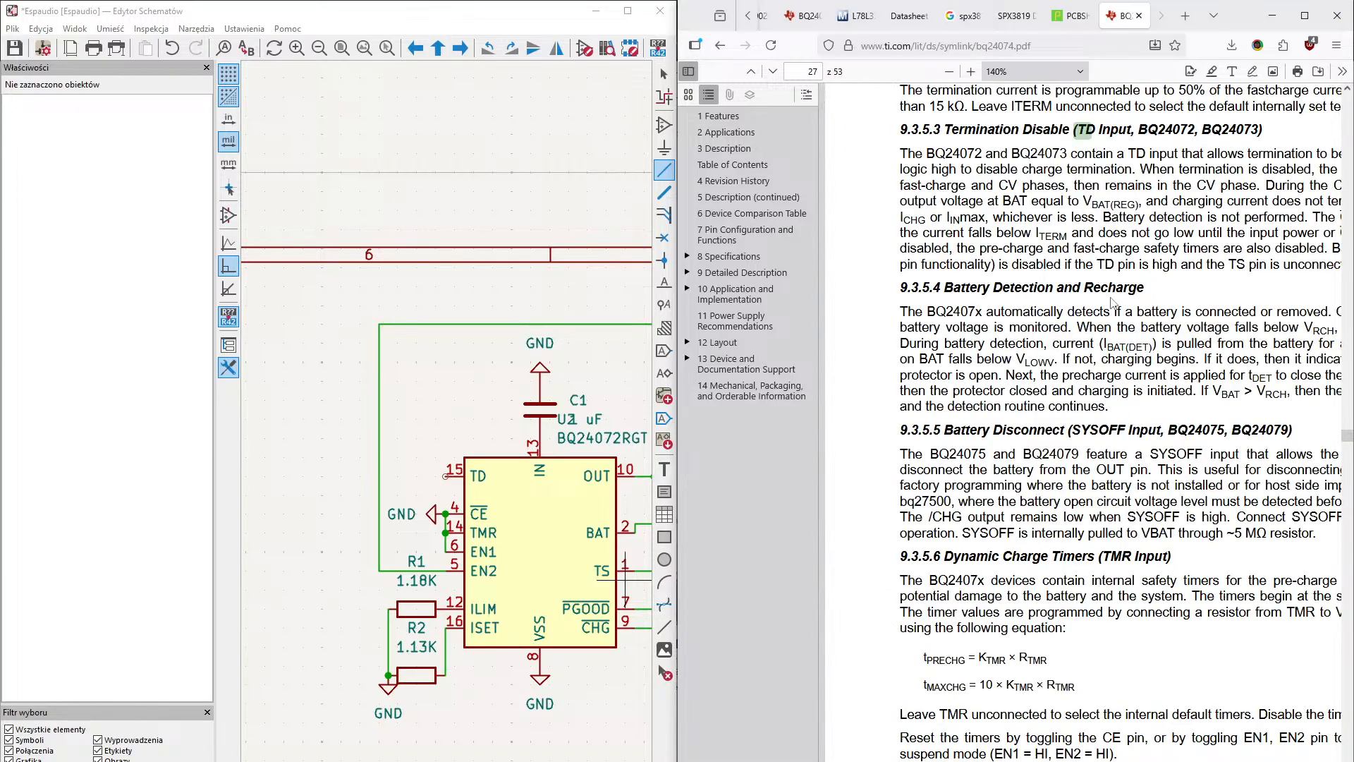
- Read section 9.3.5.3, Termination Disable, across its full line width to learn how the TD pin should be connected
{"action": "scroll", "coordinate": [1112, 302], "scroll_direction": "up", "scroll_amount": 3}
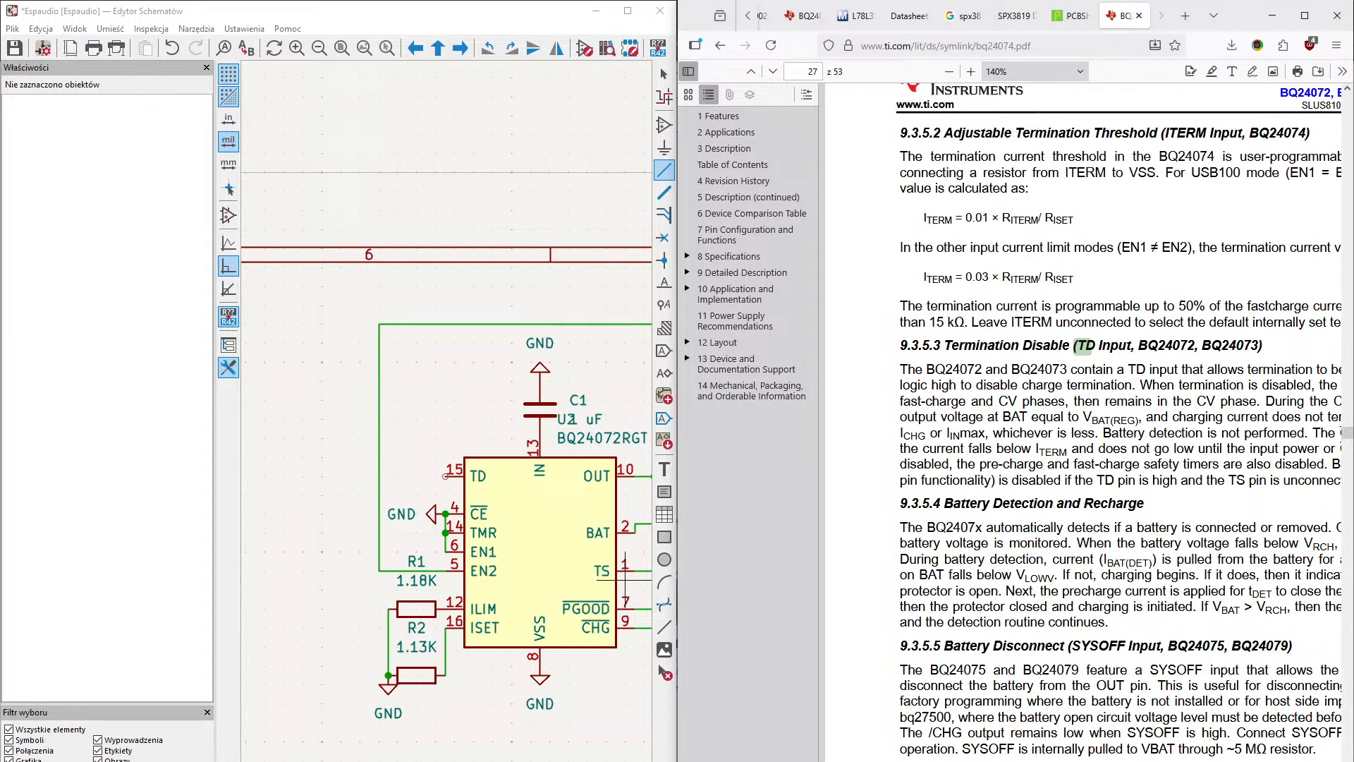
{"action": "scroll", "coordinate": [1053, 94], "scroll_direction": "right", "scroll_amount": 2}
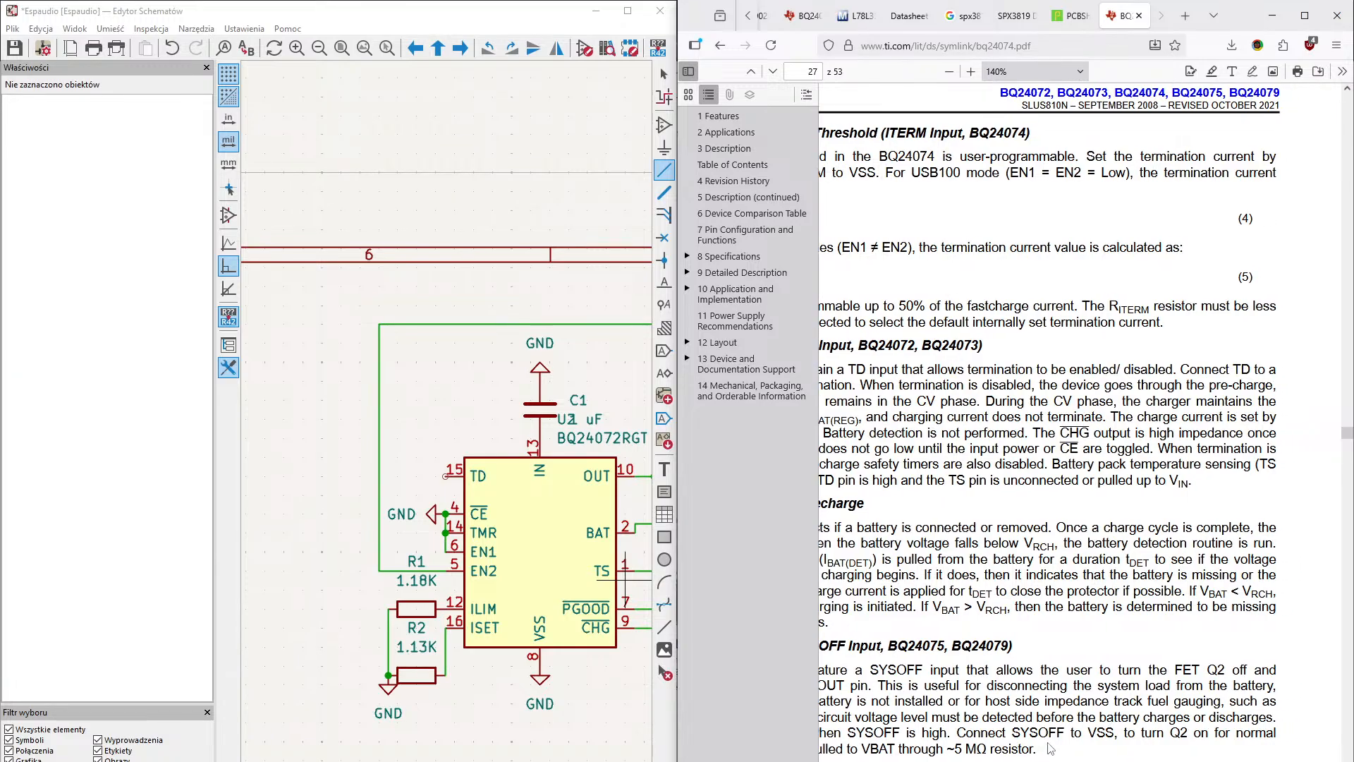
{"action": "mouse_move", "coordinate": [1056, 748]}
{"action": "left_mouse_down"}
{"action": "mouse_move", "coordinate": [885, 760]}
{"action": "mouse_move", "coordinate": [1044, 755]}
{"action": "left_mouse_up"}
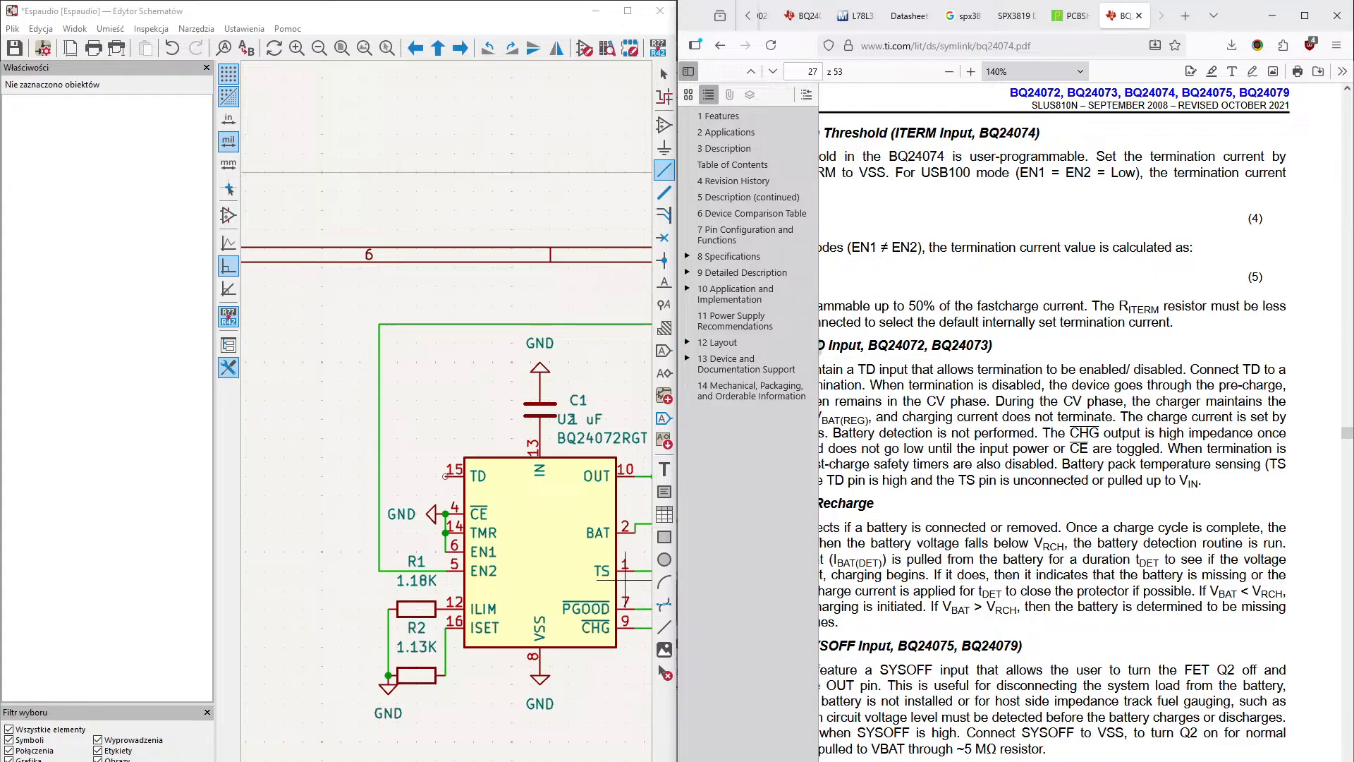
{"action": "scroll", "coordinate": [1081, 423], "scroll_direction": "left", "scroll_amount": 3}
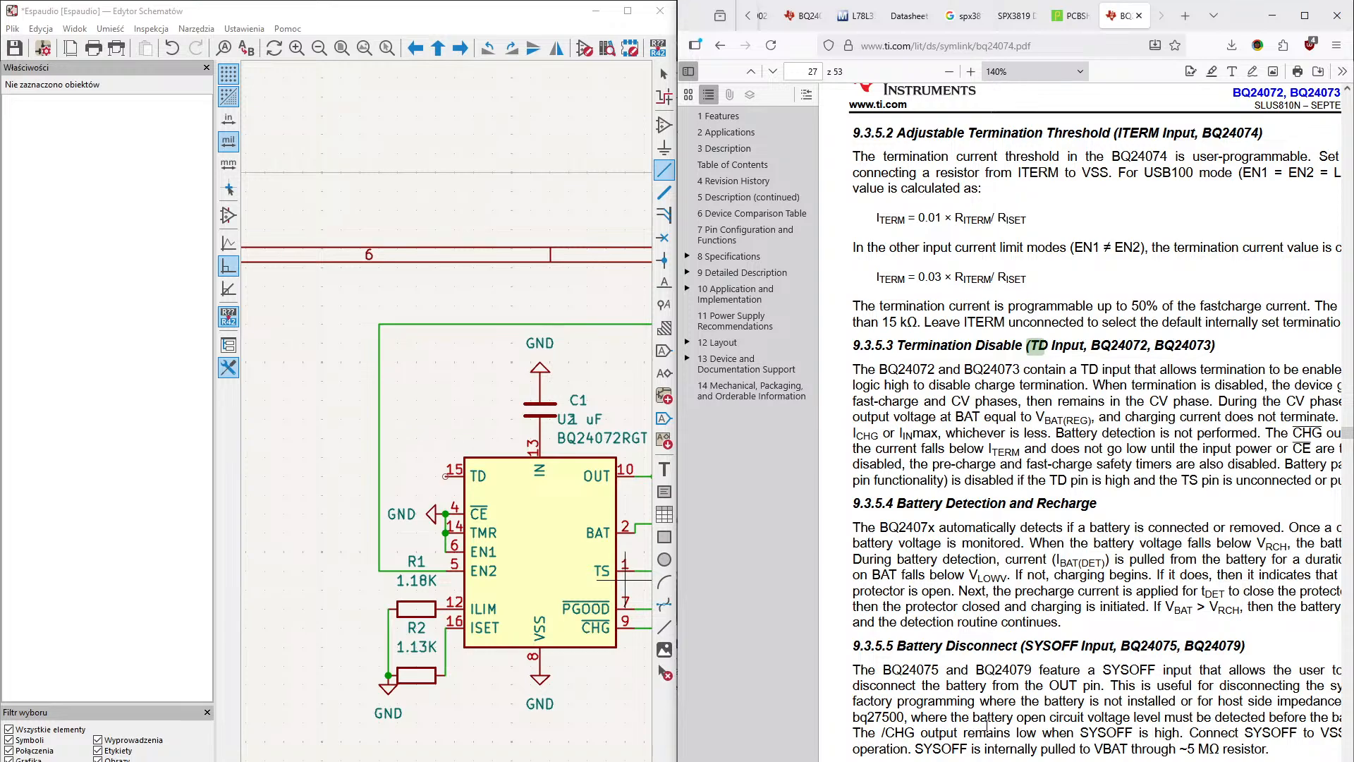
{"action": "scroll", "coordinate": [1081, 421], "scroll_direction": "right", "scroll_amount": 3}
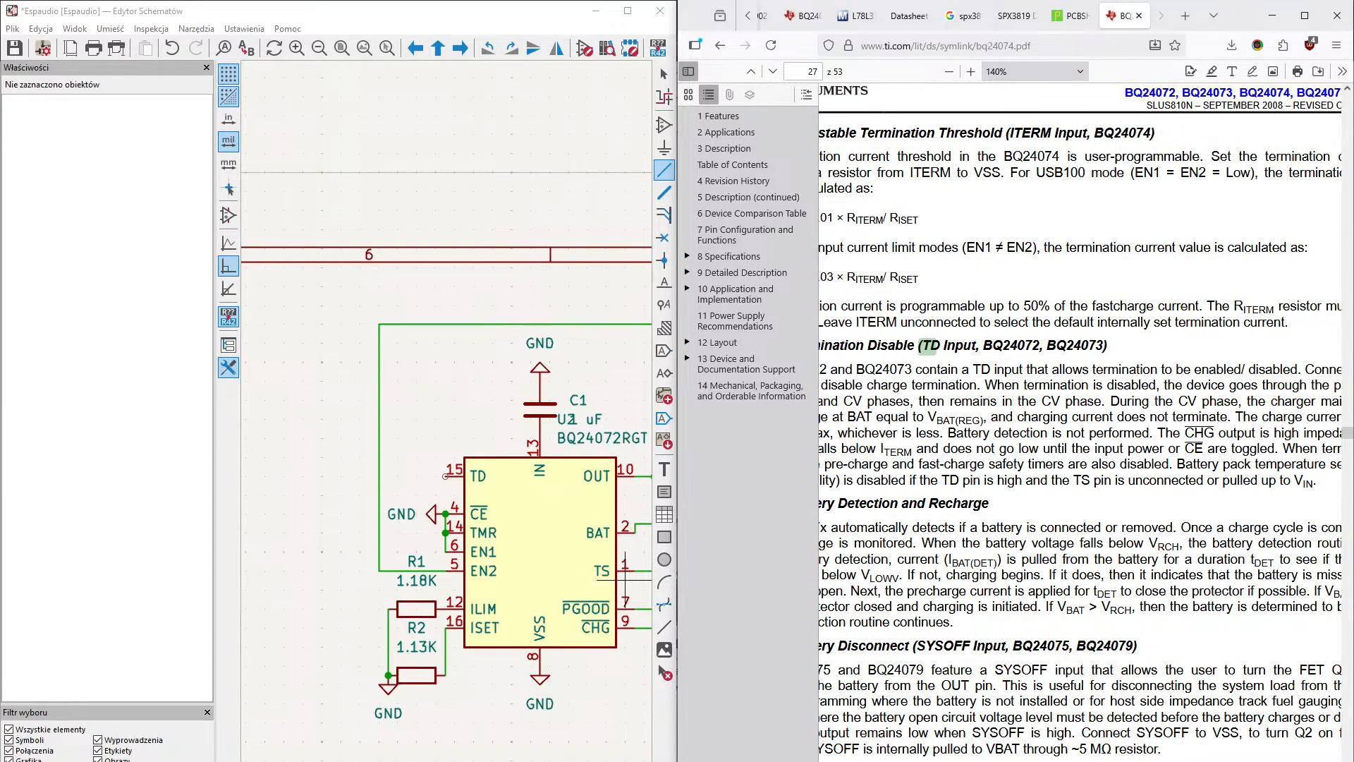
{"action": "scroll", "coordinate": [1103, 754], "scroll_direction": "right", "scroll_amount": 5}
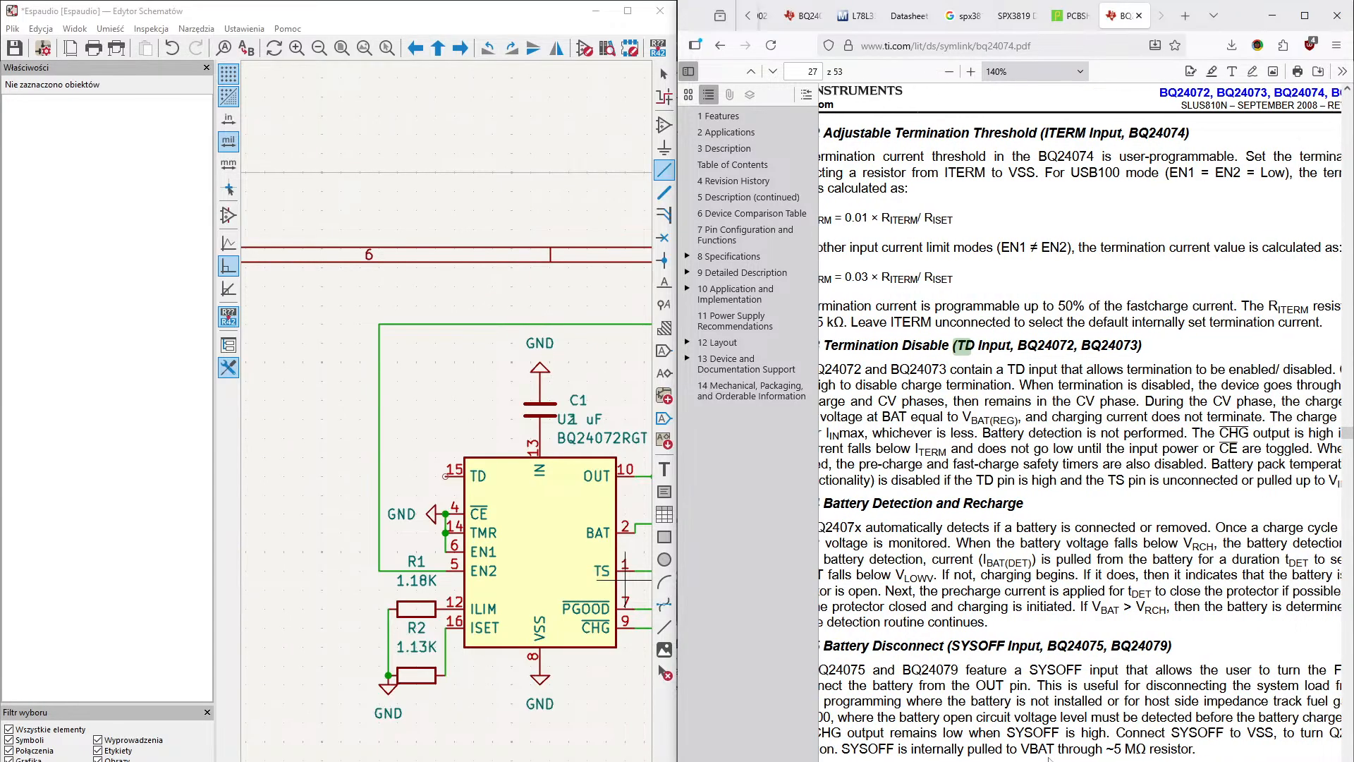
{"action": "scroll", "coordinate": [1102, 755], "scroll_direction": "right", "scroll_amount": 2}
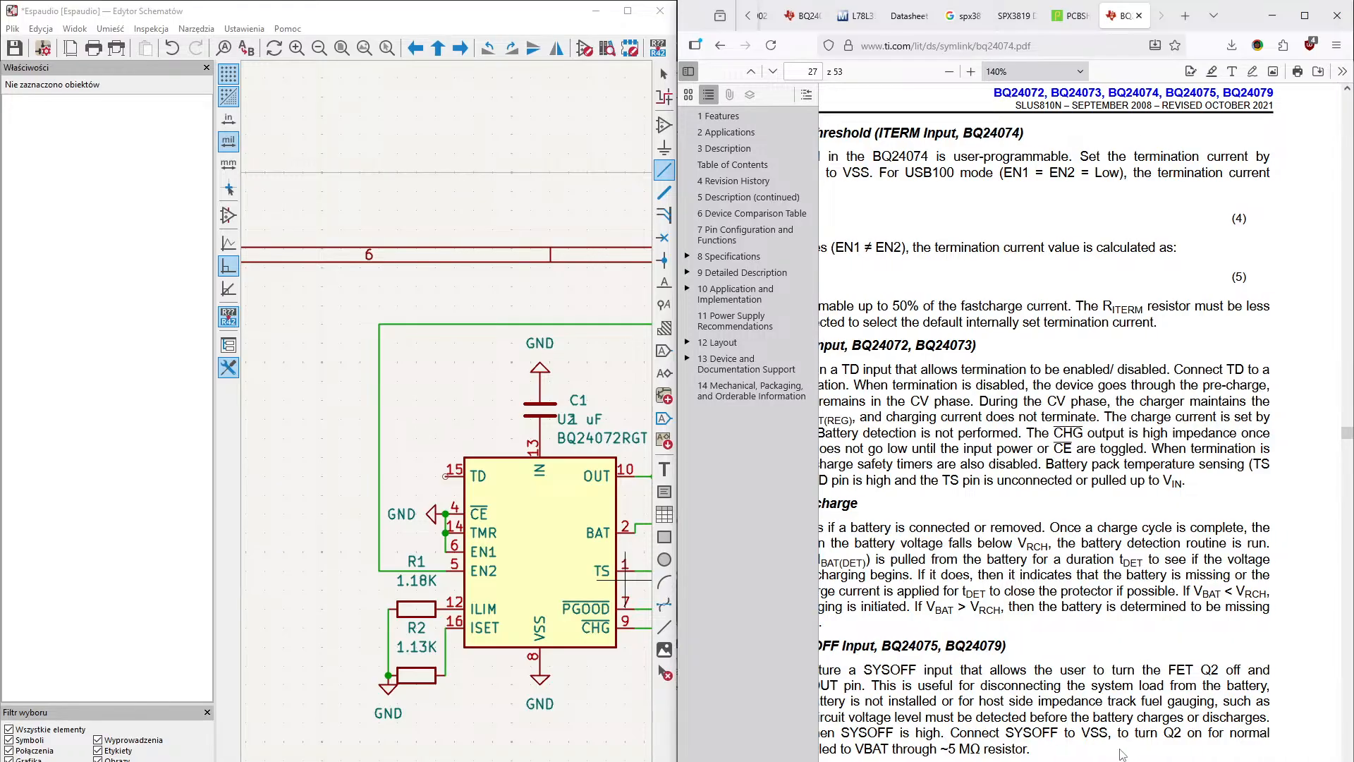
{"action": "scroll", "coordinate": [1113, 756], "scroll_direction": "left", "scroll_amount": 8}
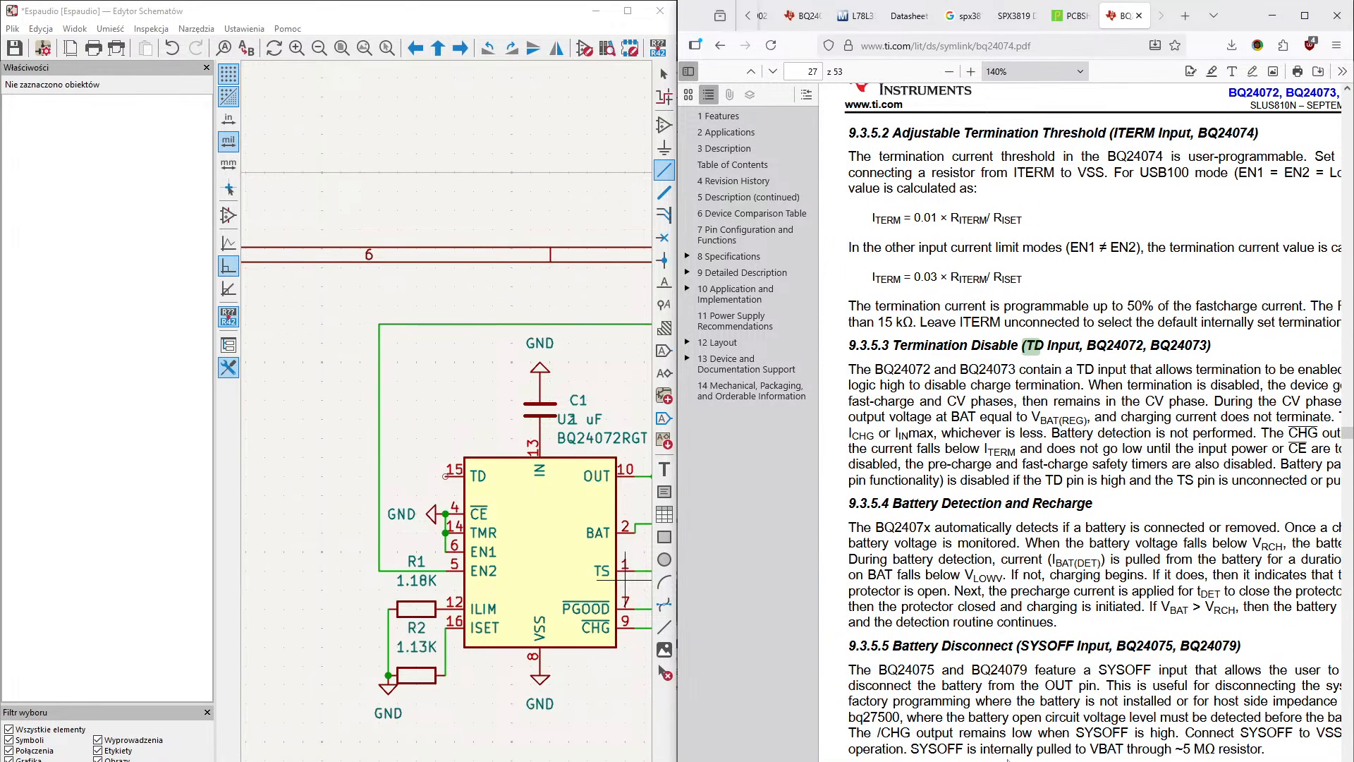
{"action": "scroll", "coordinate": [1008, 760], "scroll_direction": "left", "scroll_amount": 2}
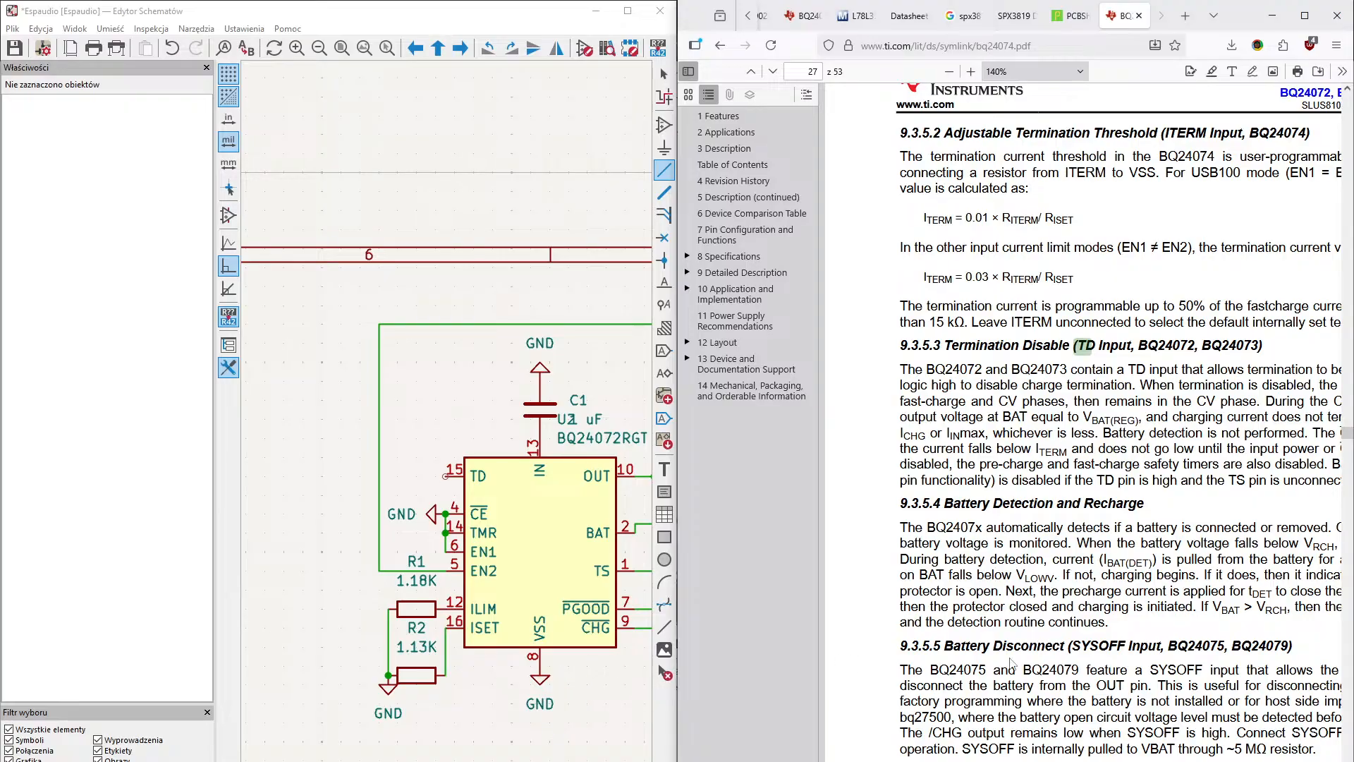
{"action": "scroll", "coordinate": [1081, 422], "scroll_direction": "right", "scroll_amount": 2}
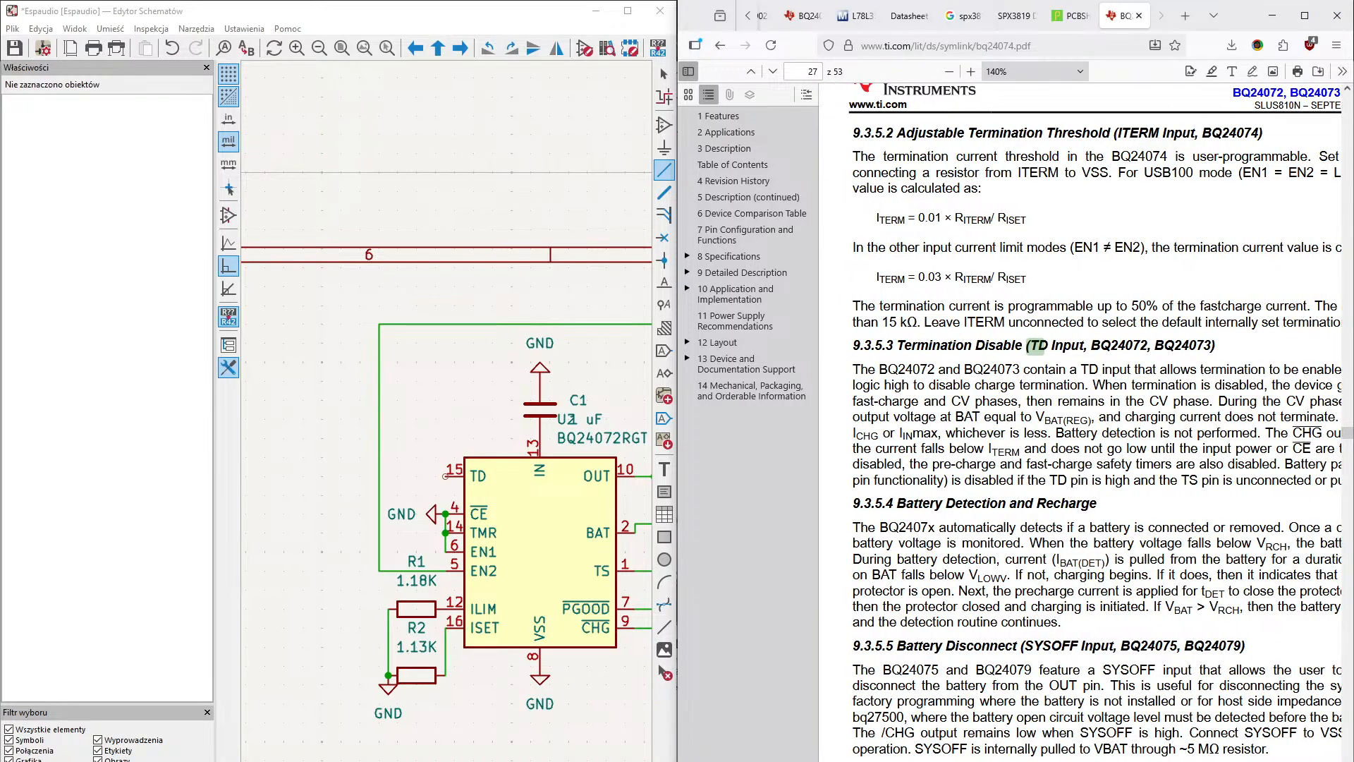
- Copy the datasheet's Termination Disable paragraph in section 9.3.5.3 and bring up the other browser window
{"action": "left_click_drag", "start_coordinate": [855, 364], "coordinate": [883, 484]}
{"action": "right_click", "coordinate": [883, 484]}
{"action": "left_click", "coordinate": [908, 466]}
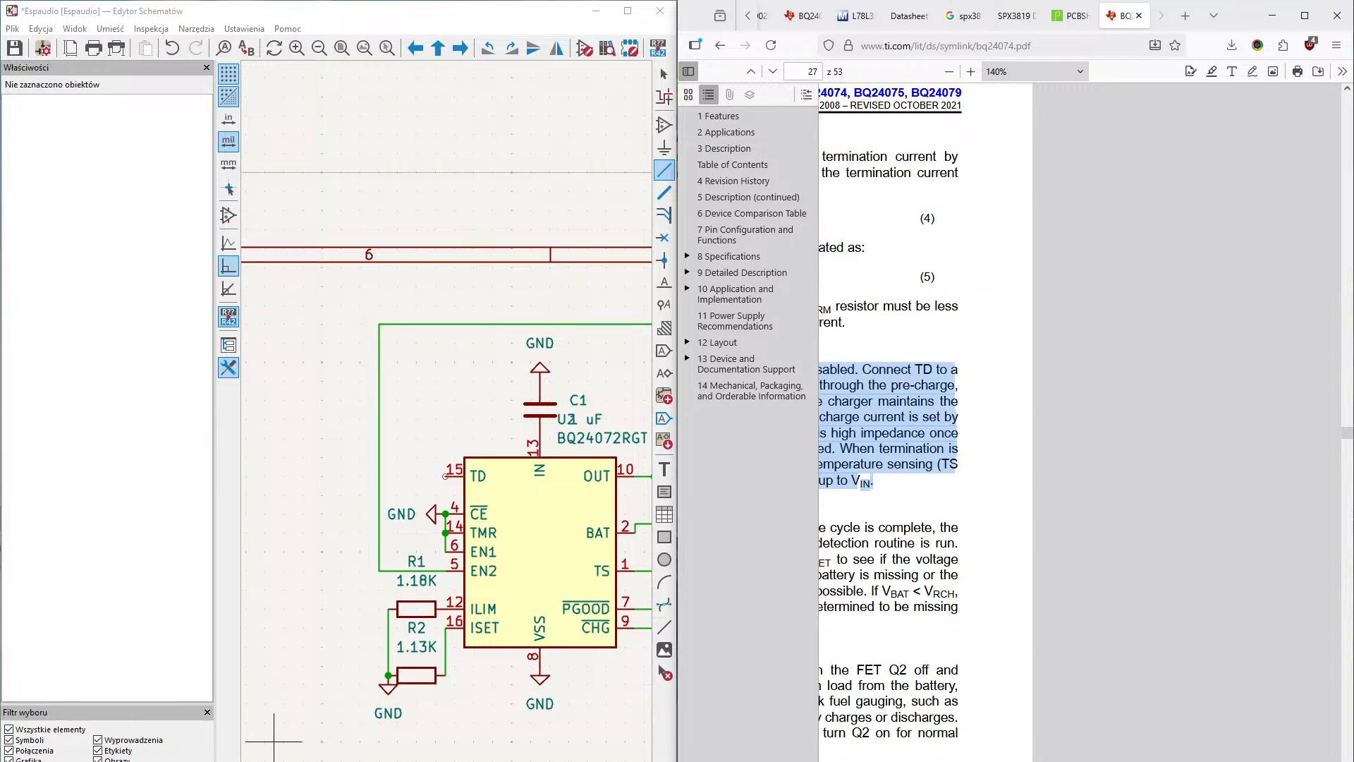
{"action": "mouse_move", "coordinate": [220, 751]}
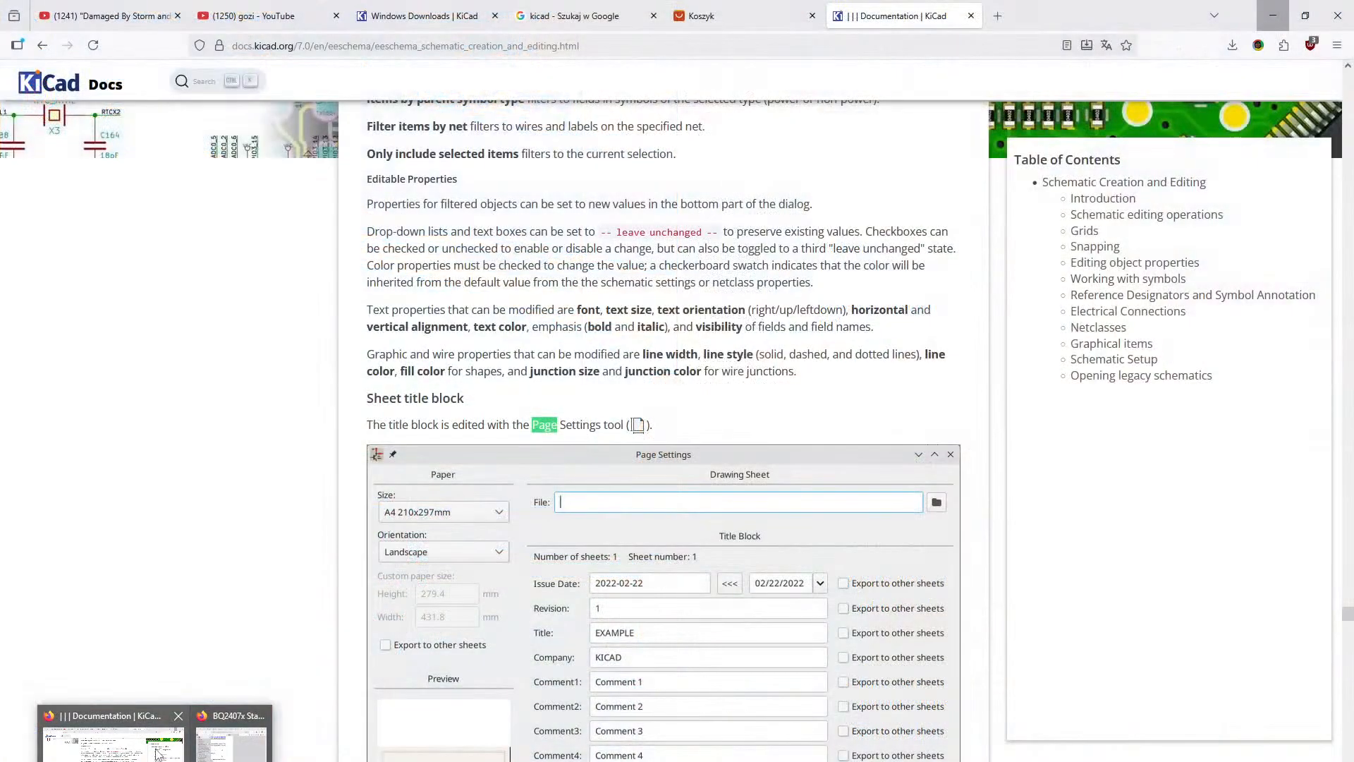
{"action": "left_click", "coordinate": [113, 737]}
{"action": "left_click_drag", "start_coordinate": [1032, 110], "coordinate": [0, 353]}
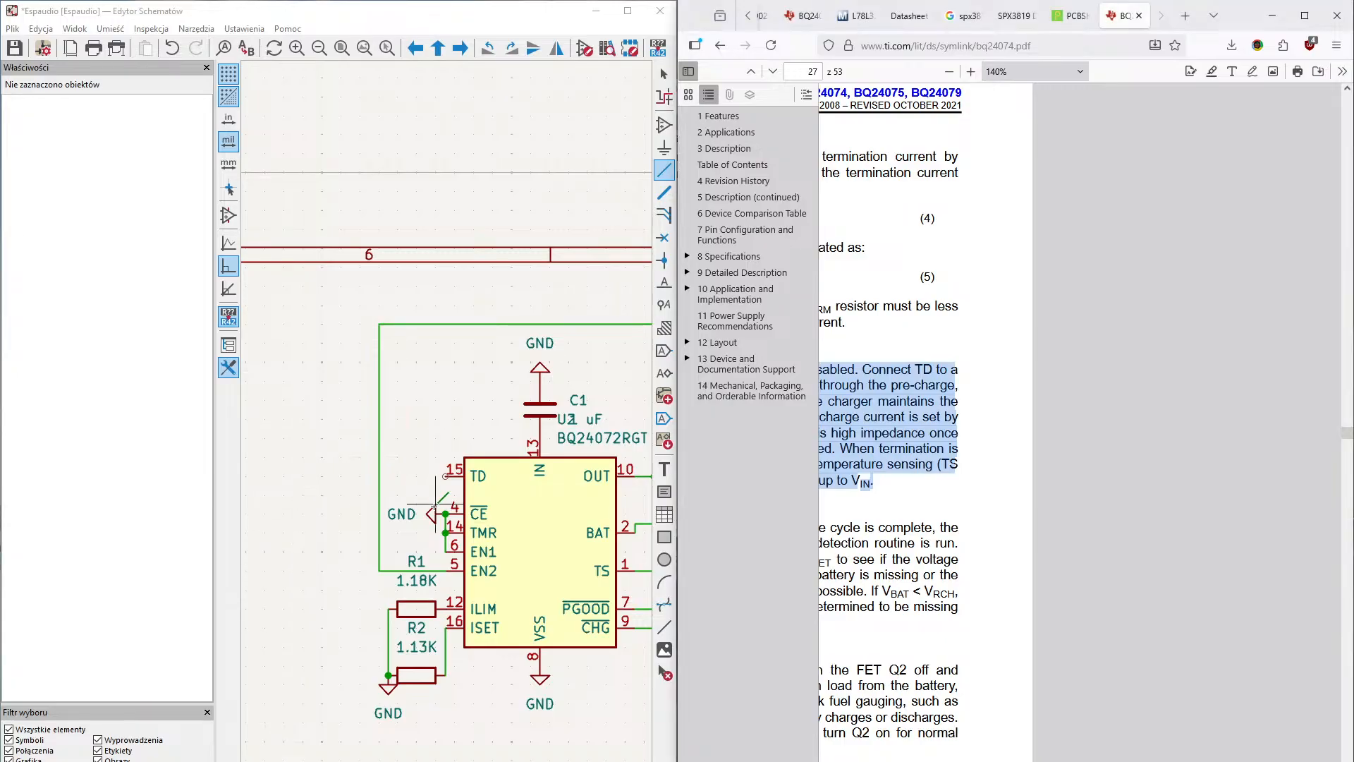
- Wire the BQ24072RGT's TD pin down to its grounded CE pin
{"action": "left_click", "coordinate": [445, 476]}
{"action": "left_click", "coordinate": [446, 514]}
{"action": "middle_click_drag", "start_coordinate": [425, 370], "coordinate": [344, 332]}
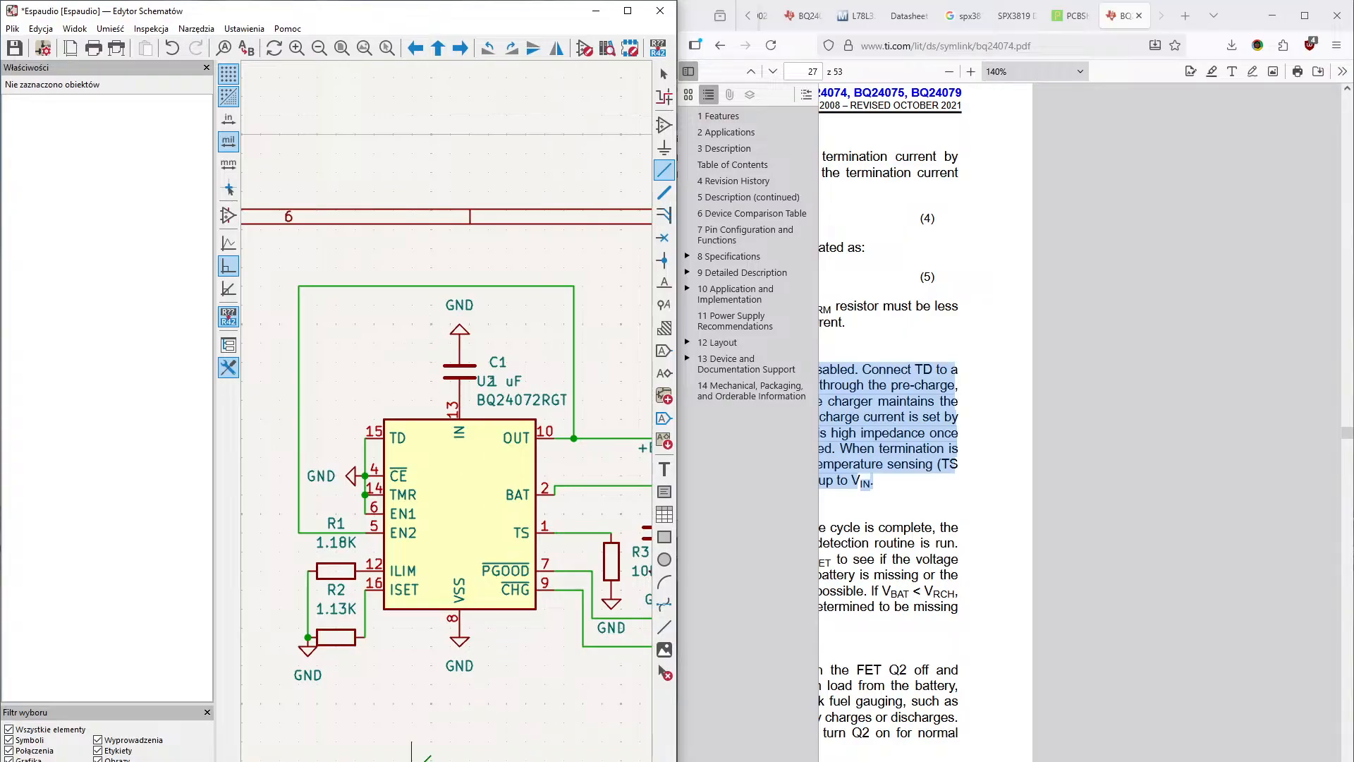
- Look over the finished charger circuit and the ESP32-S3's pins to see what still needs connecting
{"action": "mouse_move", "coordinate": [393, 713]}
{"action": "middle_mouse_down"}
{"action": "mouse_move", "coordinate": [550, 724]}
{"action": "mouse_move", "coordinate": [453, 675]}
{"action": "middle_mouse_up"}
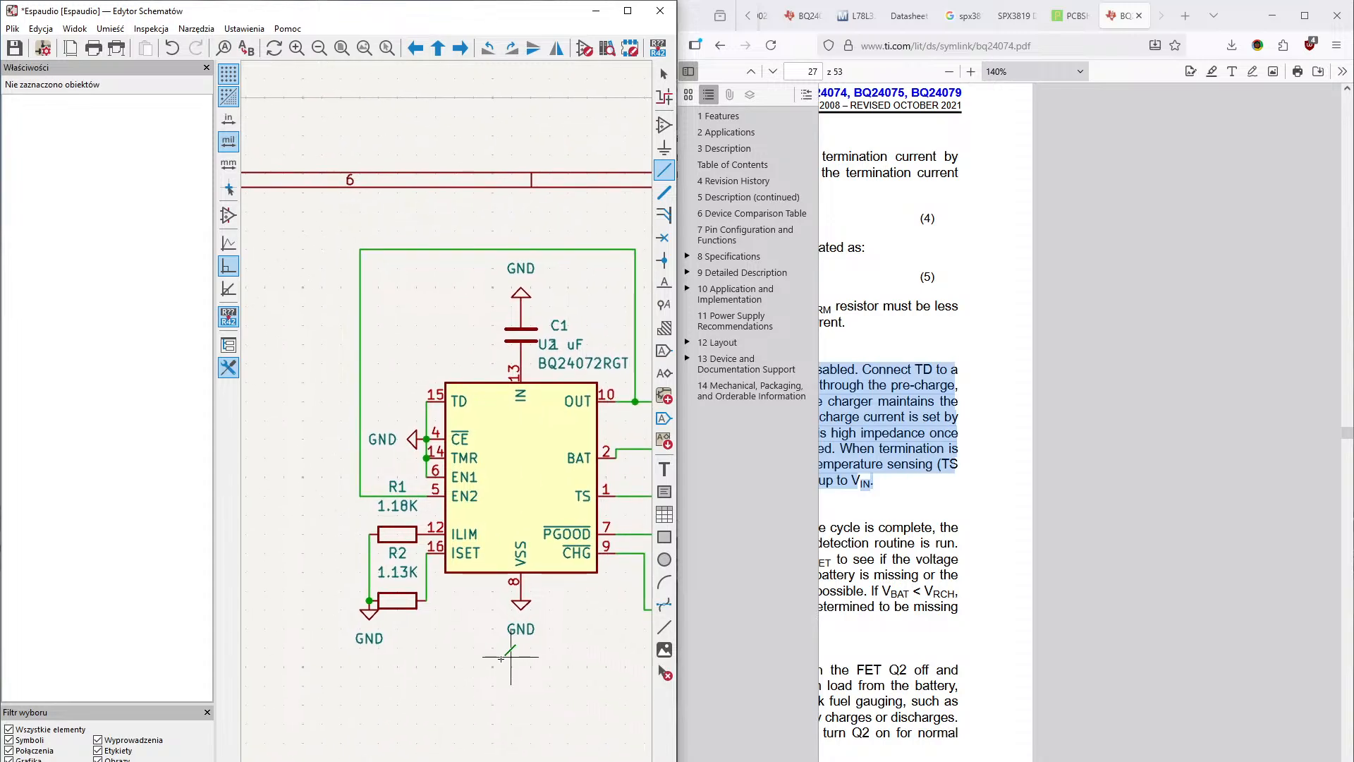
{"action": "mouse_move", "coordinate": [527, 647]}
{"action": "middle_mouse_down"}
{"action": "mouse_move", "coordinate": [445, 659]}
{"action": "mouse_move", "coordinate": [498, 657]}
{"action": "middle_mouse_up"}
{"action": "middle_click_drag", "start_coordinate": [391, 685], "coordinate": [479, 662]}
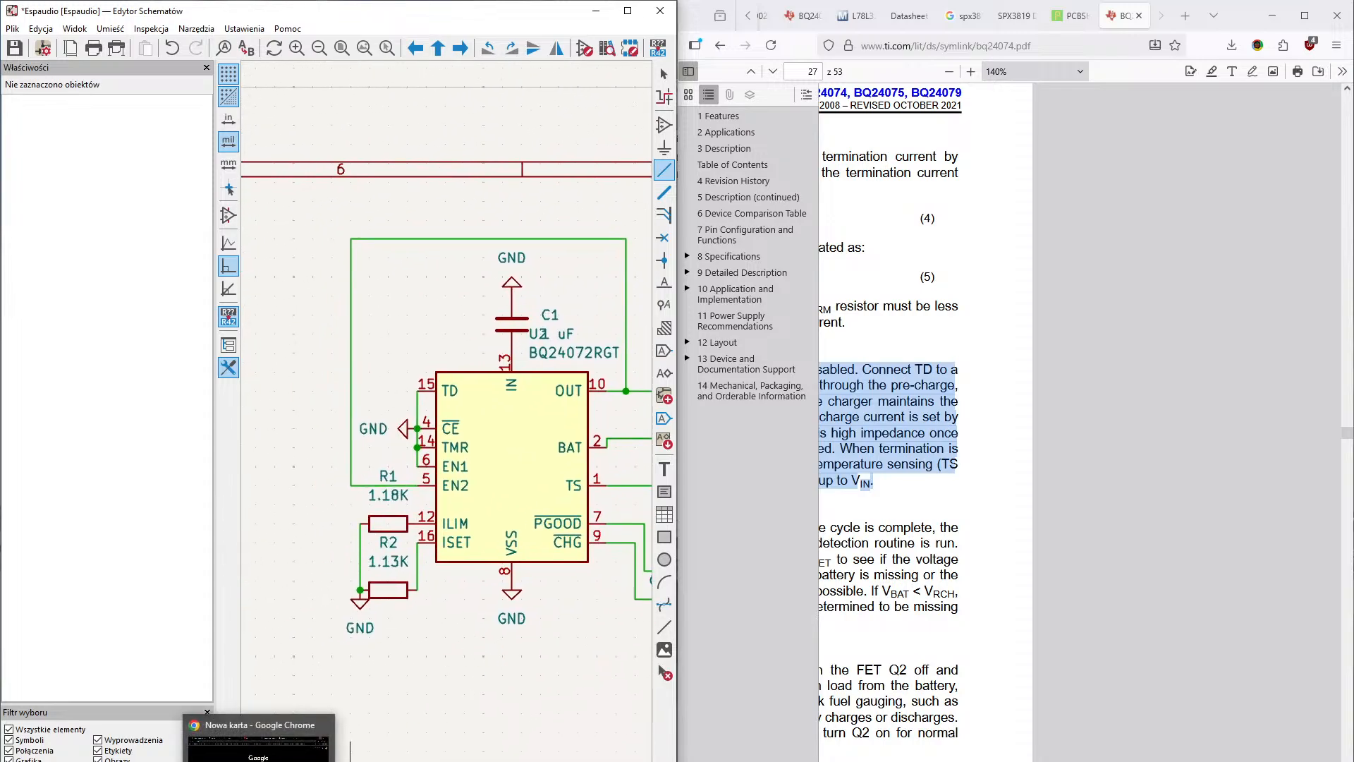
{"action": "mouse_move", "coordinate": [511, 573]}
{"action": "middle_mouse_down"}
{"action": "mouse_move", "coordinate": [562, 645]}
{"action": "mouse_move", "coordinate": [459, 641]}
{"action": "middle_mouse_up"}
{"action": "scroll", "coordinate": [459, 641], "scroll_direction": "down", "scroll_amount": 3}
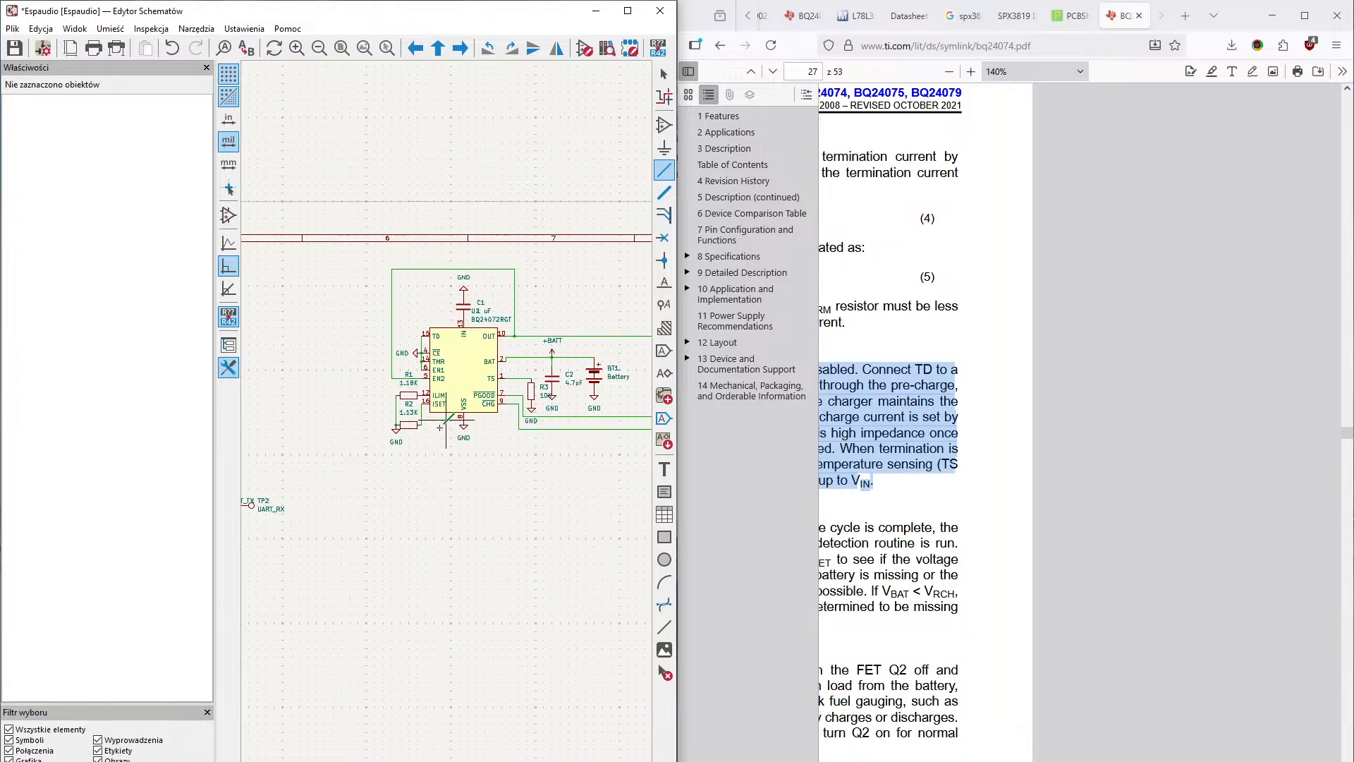
{"action": "middle_click_drag", "start_coordinate": [499, 567], "coordinate": [462, 578]}
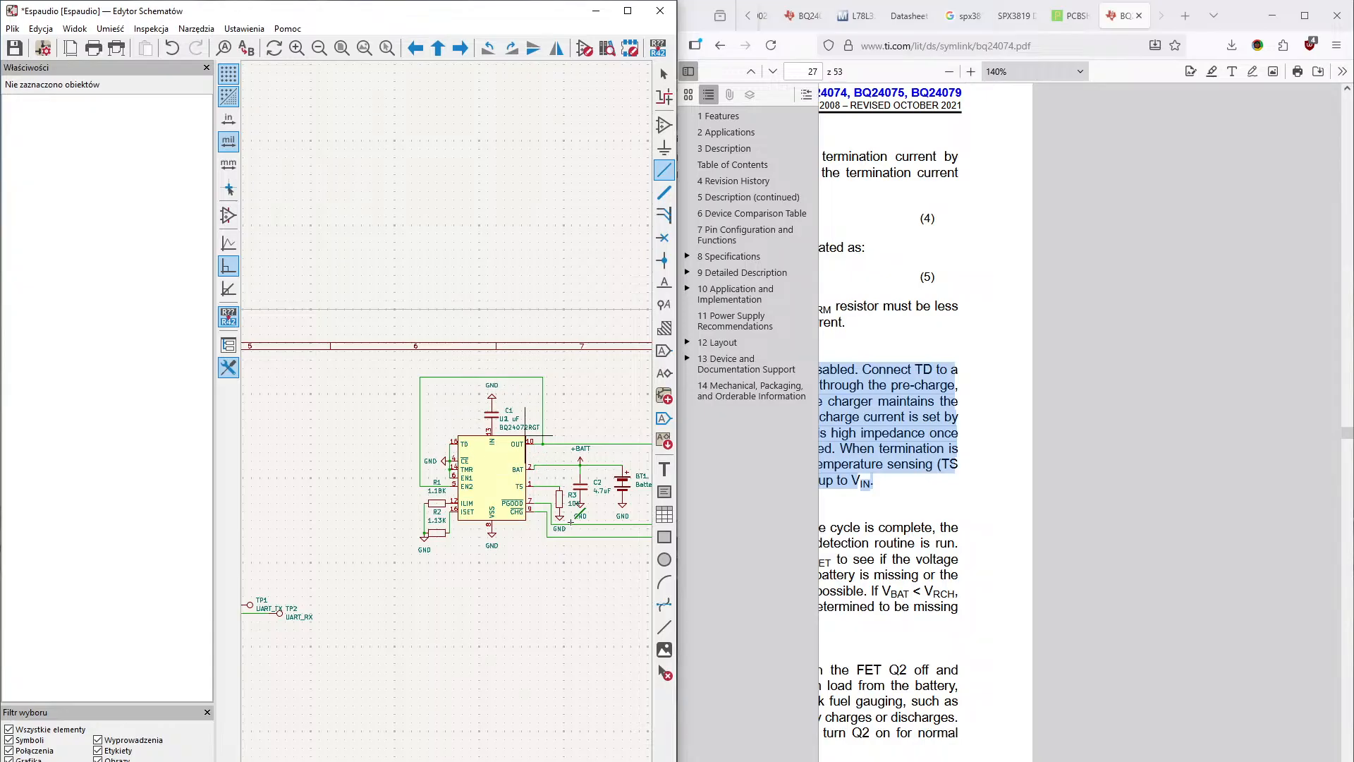
{"action": "middle_click_drag", "start_coordinate": [550, 573], "coordinate": [622, 574]}
{"action": "middle_click_drag", "start_coordinate": [501, 499], "coordinate": [491, 480]}
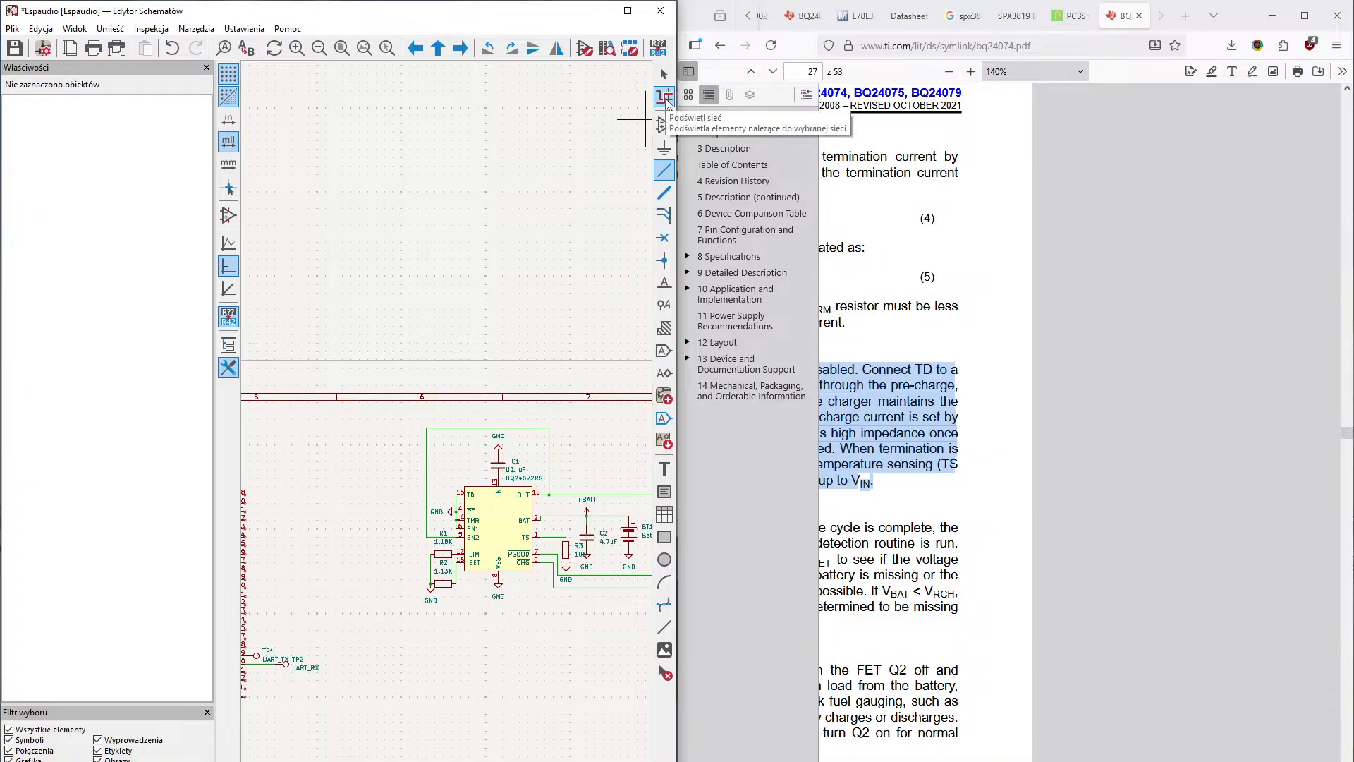
{"action": "middle_click_drag", "start_coordinate": [408, 396], "coordinate": [509, 361]}
{"action": "middle_click_drag", "start_coordinate": [340, 521], "coordinate": [400, 509]}
{"action": "scroll", "coordinate": [402, 507], "scroll_direction": "up", "scroll_amount": 3}
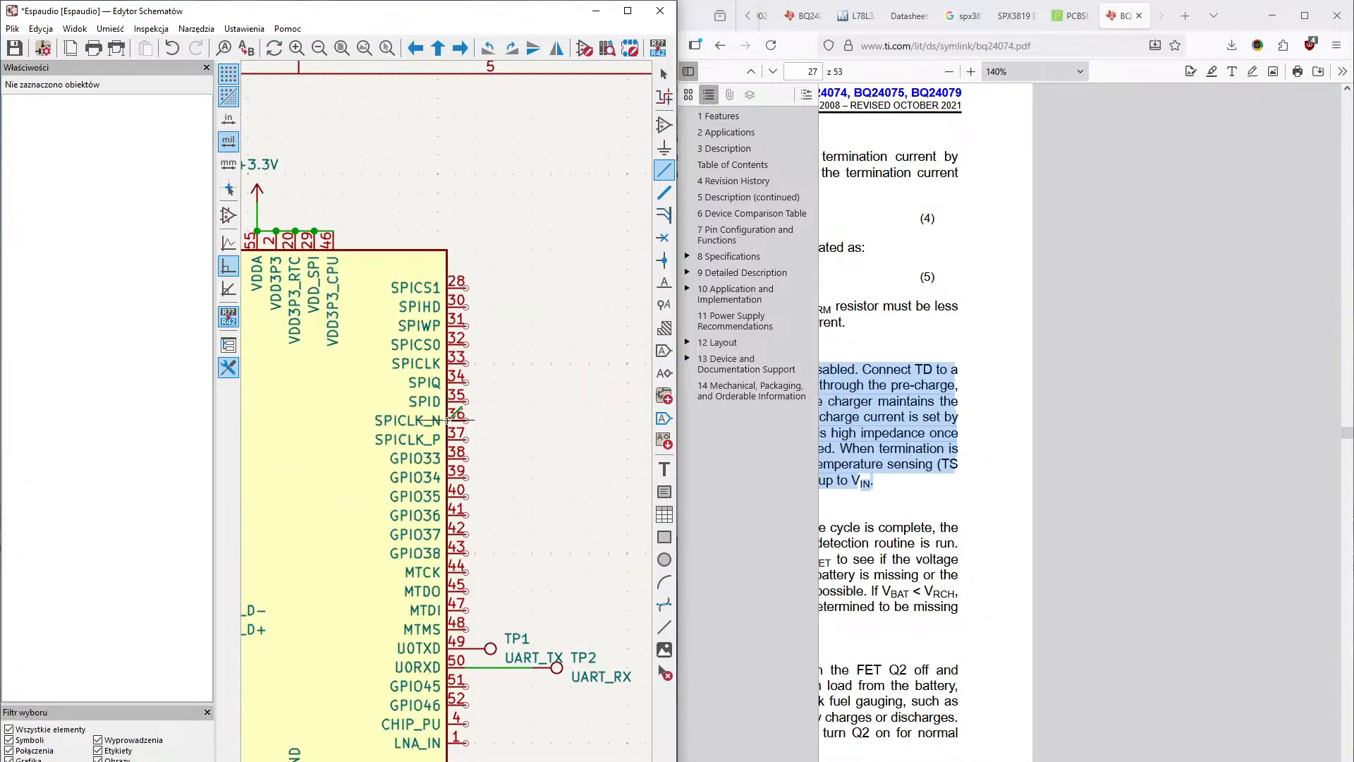
{"action": "middle_click_drag", "start_coordinate": [427, 454], "coordinate": [455, 385]}
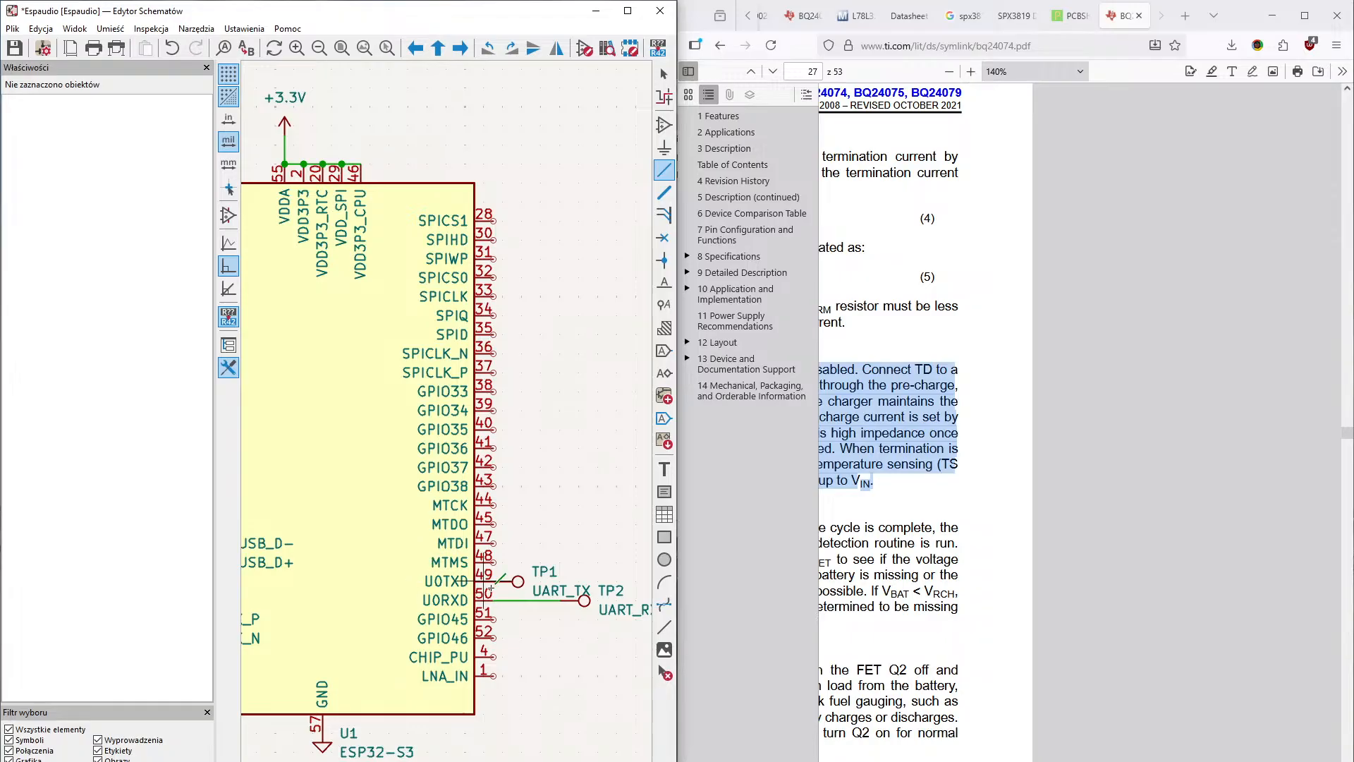
{"action": "middle_click_drag", "start_coordinate": [545, 438], "coordinate": [567, 405]}
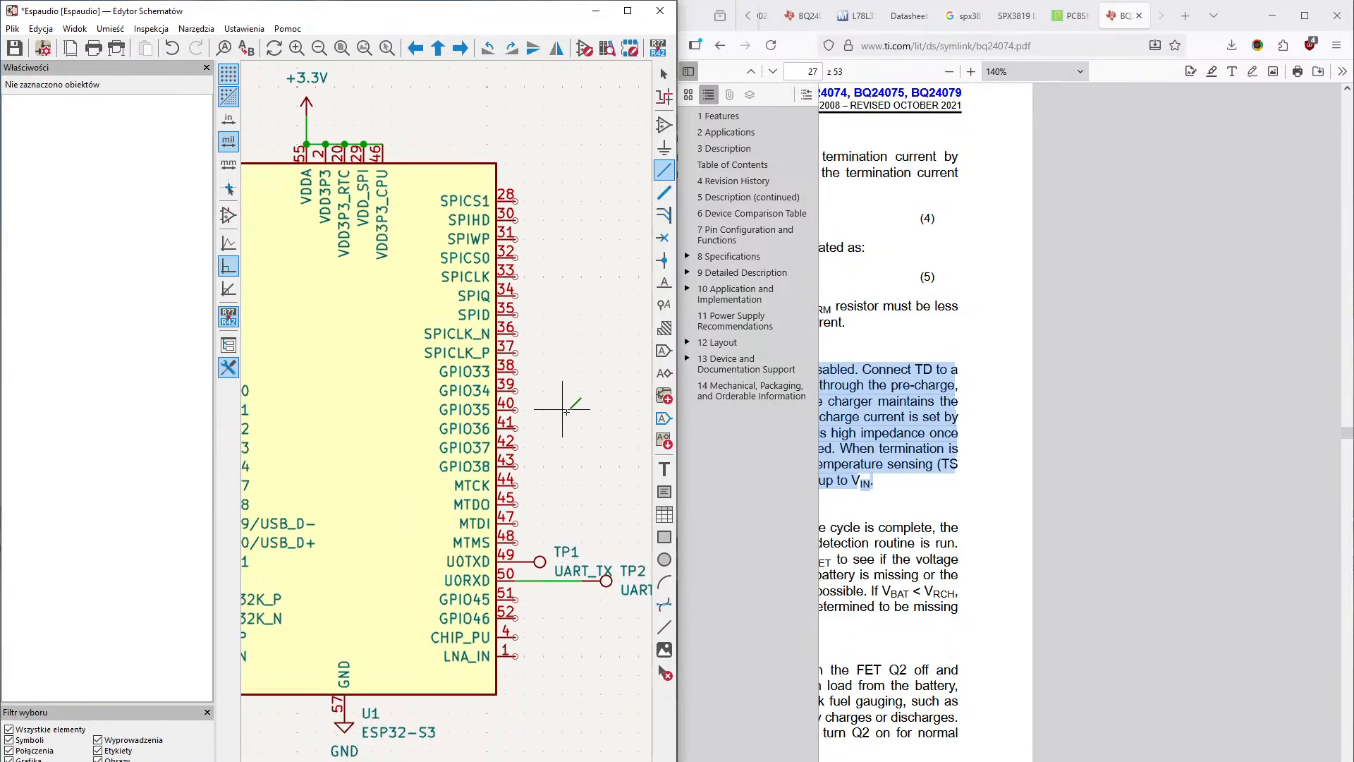
{"action": "middle_click_drag", "start_coordinate": [432, 464], "coordinate": [551, 475]}
{"action": "middle_click_drag", "start_coordinate": [475, 503], "coordinate": [290, 606]}
{"action": "middle_click_drag", "start_coordinate": [530, 511], "coordinate": [268, 324]}
{"action": "scroll", "coordinate": [442, 402], "scroll_direction": "down", "scroll_amount": 3}
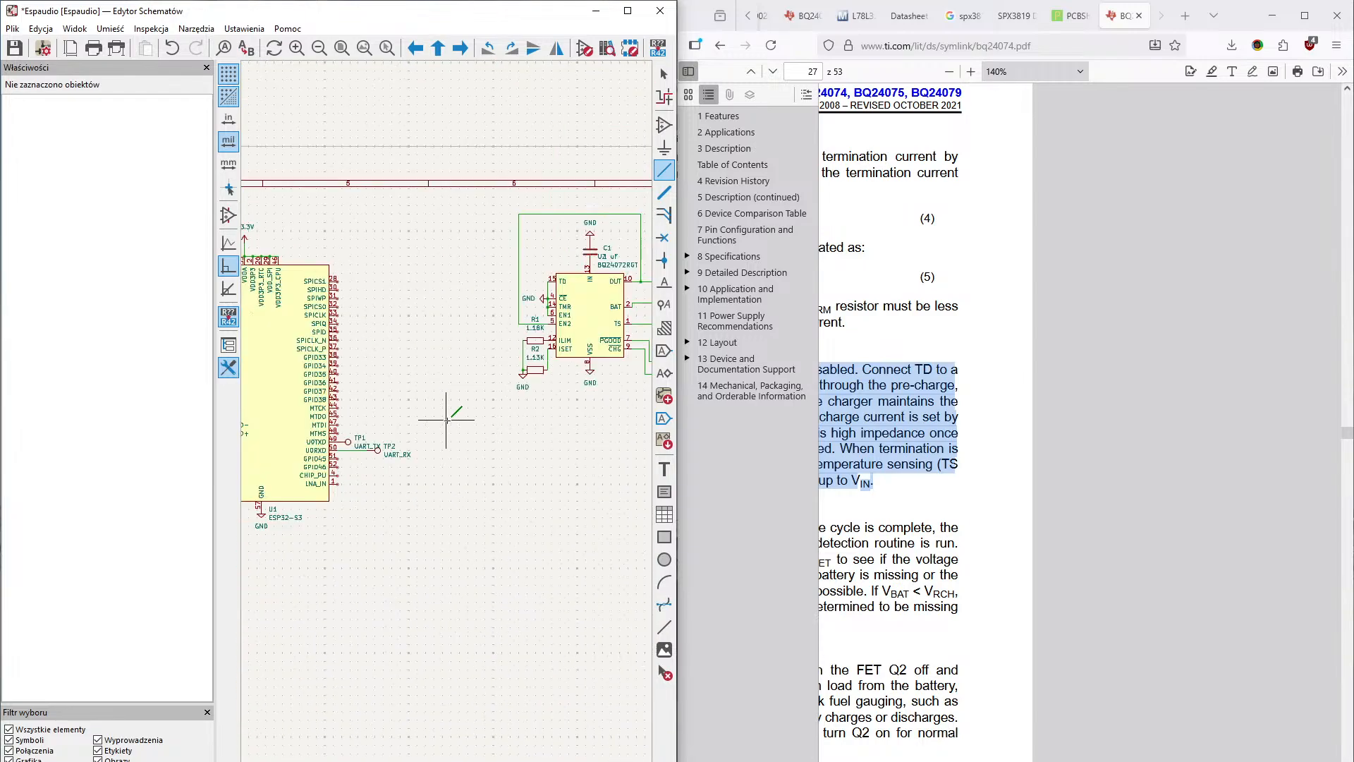
- Add a USB_C_Plug_USB2.0 connector symbol, rotated 90° so its data pins face up, below and to the left of the ESP32-S3
{"action": "middle_click_drag", "start_coordinate": [484, 424], "coordinate": [568, 426]}
{"action": "middle_click_drag", "start_coordinate": [369, 478], "coordinate": [549, 448]}
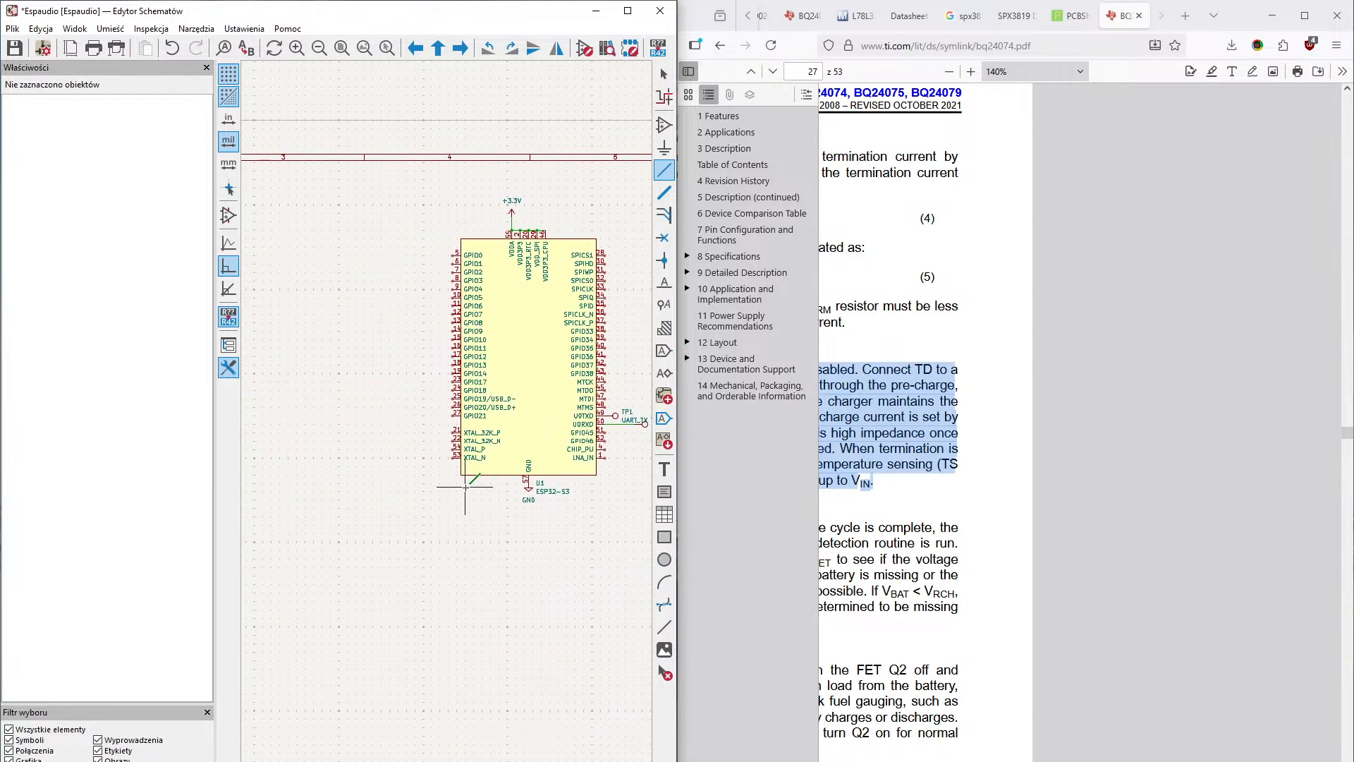
{"action": "middle_click_drag", "start_coordinate": [466, 488], "coordinate": [398, 591]}
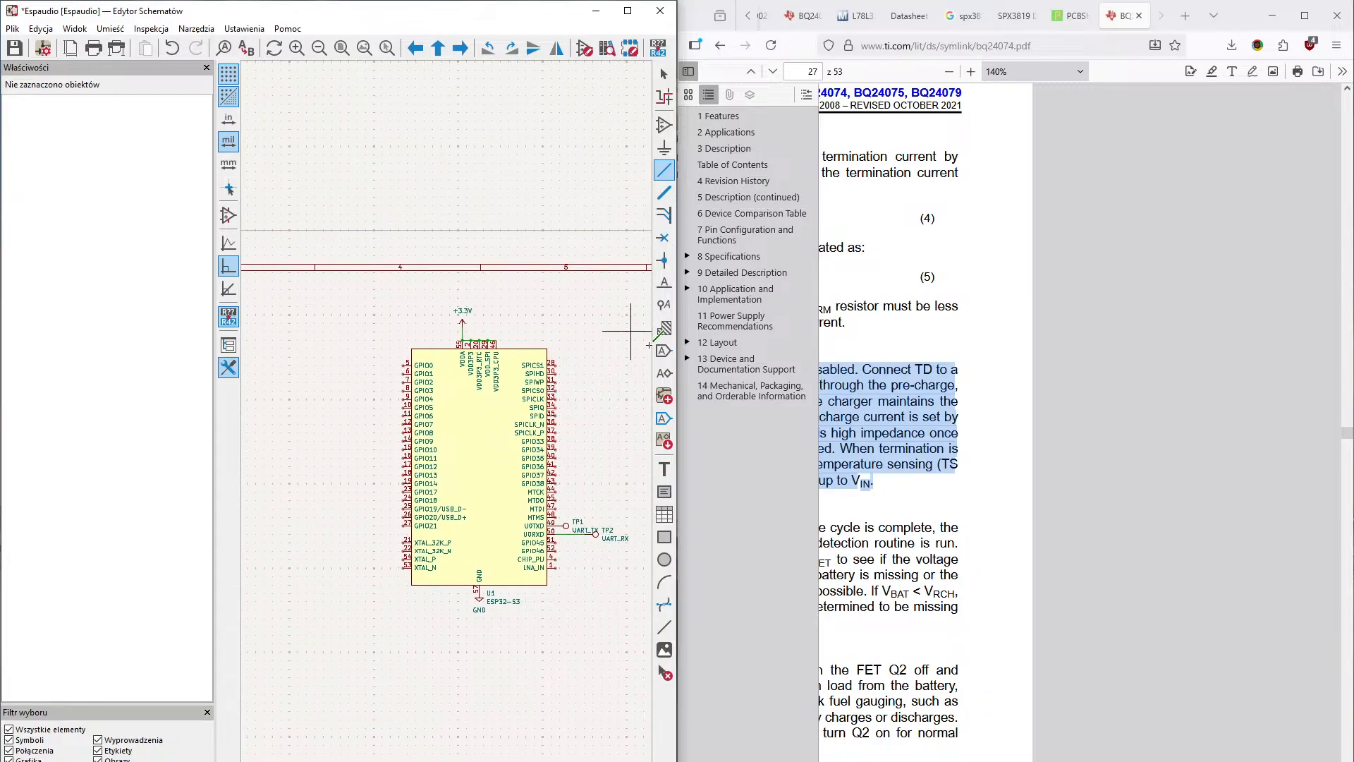
{"action": "left_click", "coordinate": [664, 123]}
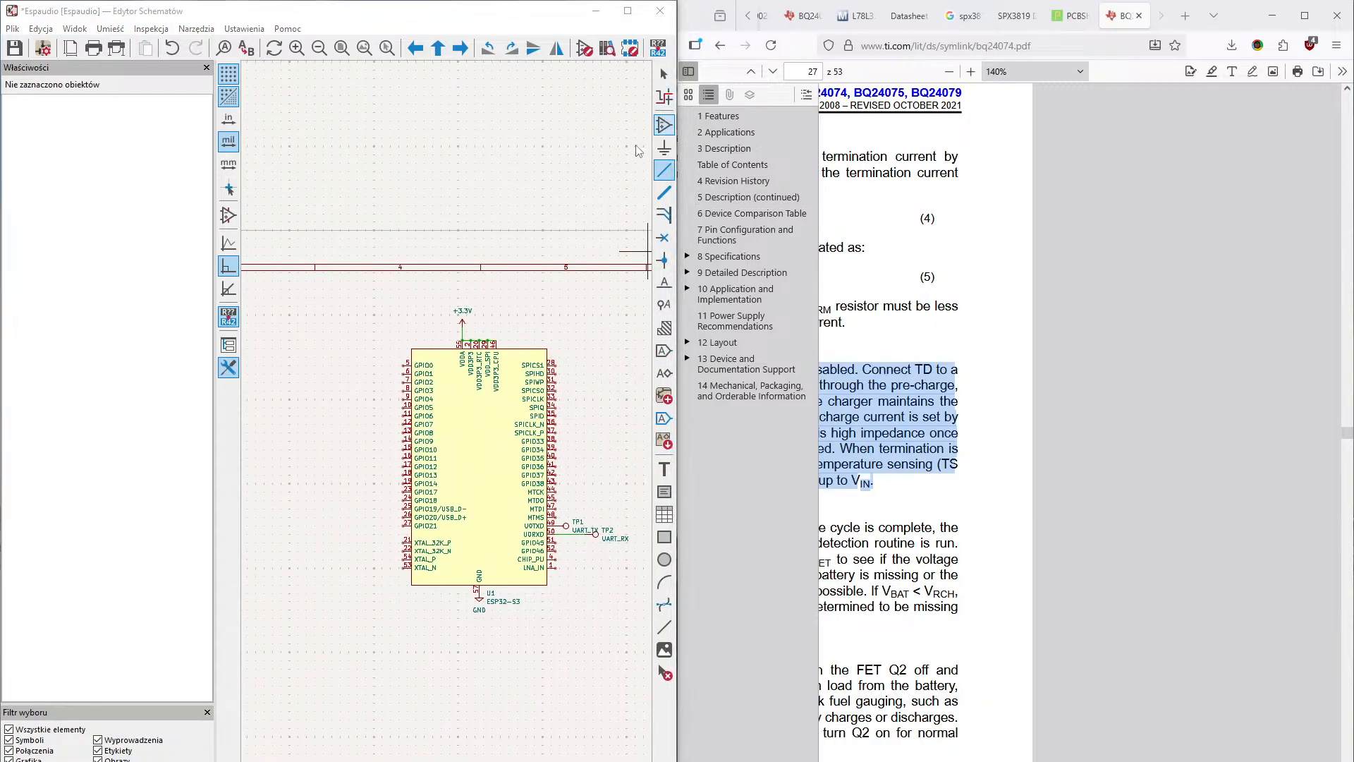
{"action": "type", "text": "USB"}
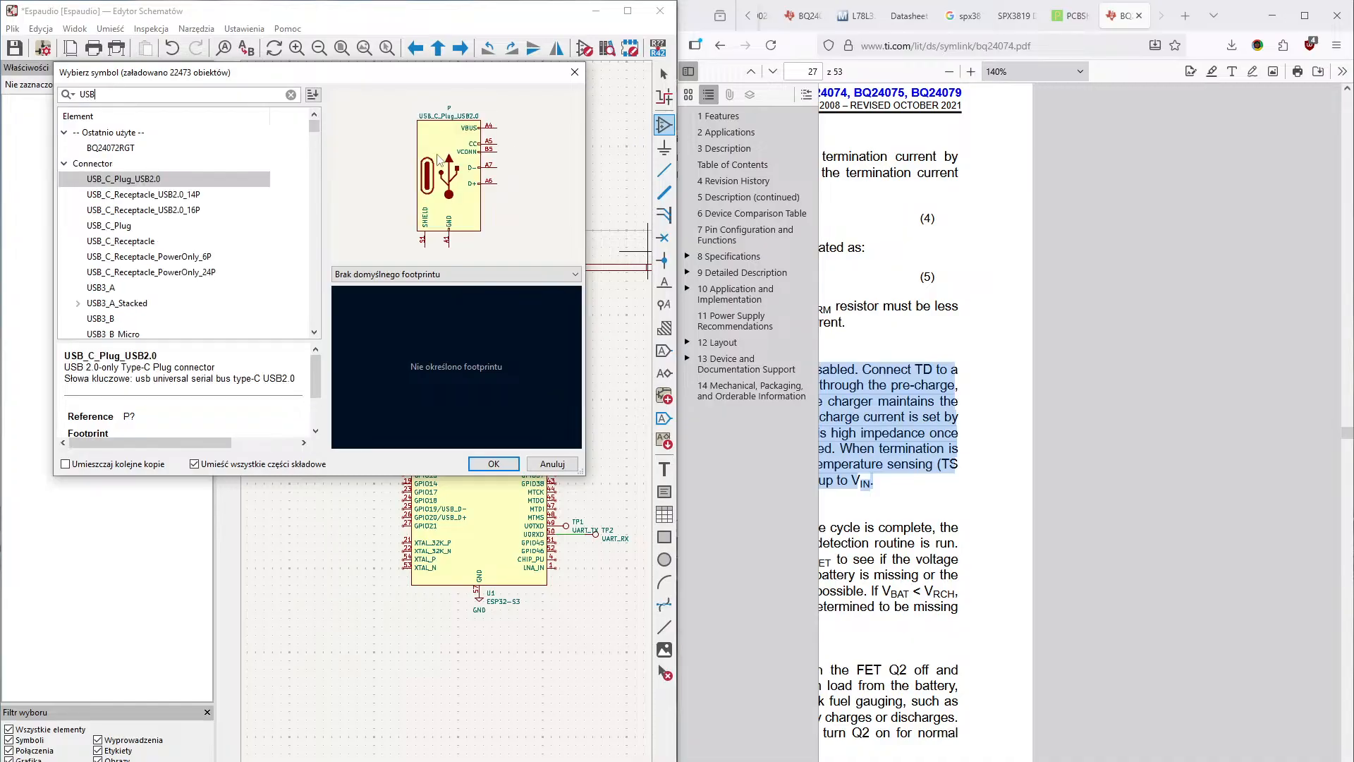
{"action": "left_click", "coordinate": [145, 180]}
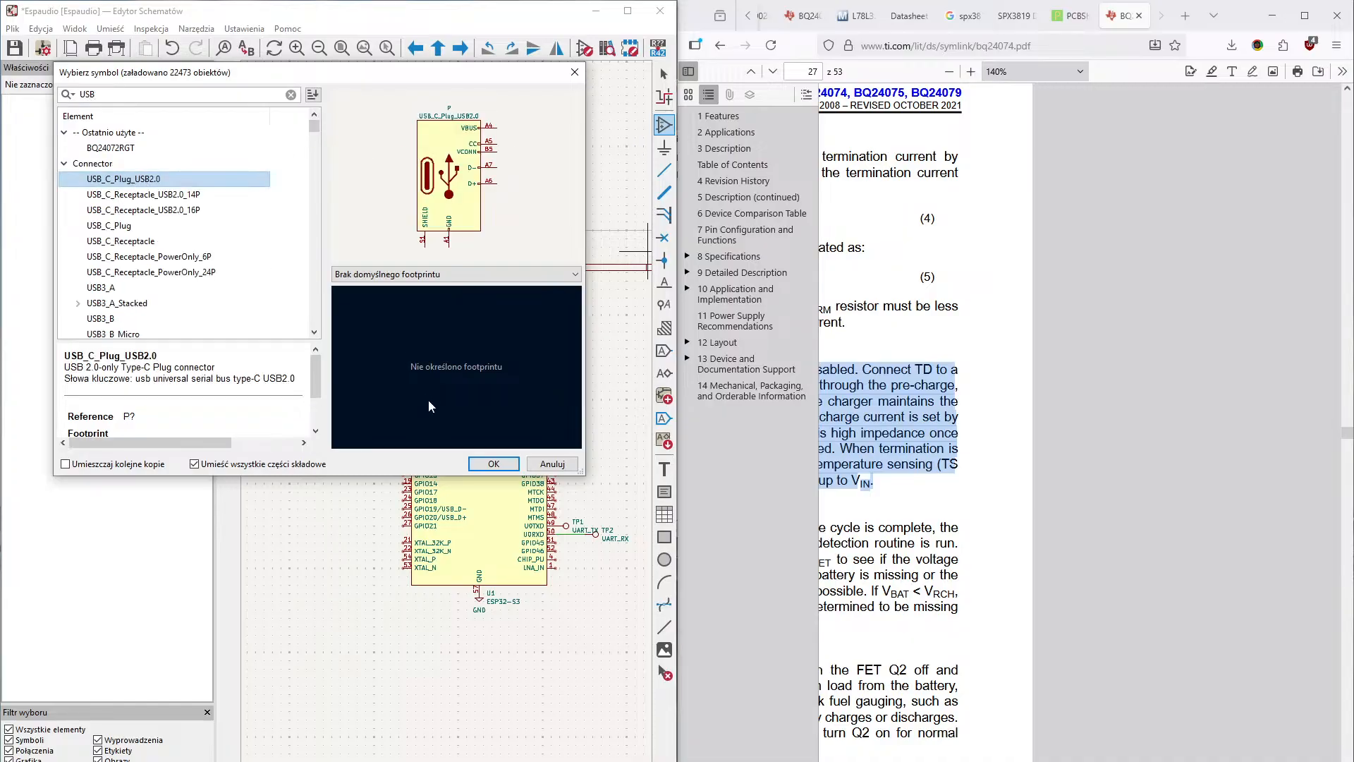
{"action": "left_click", "coordinate": [493, 464]}
{"action": "middle_click_drag", "start_coordinate": [473, 508], "coordinate": [296, 526]}
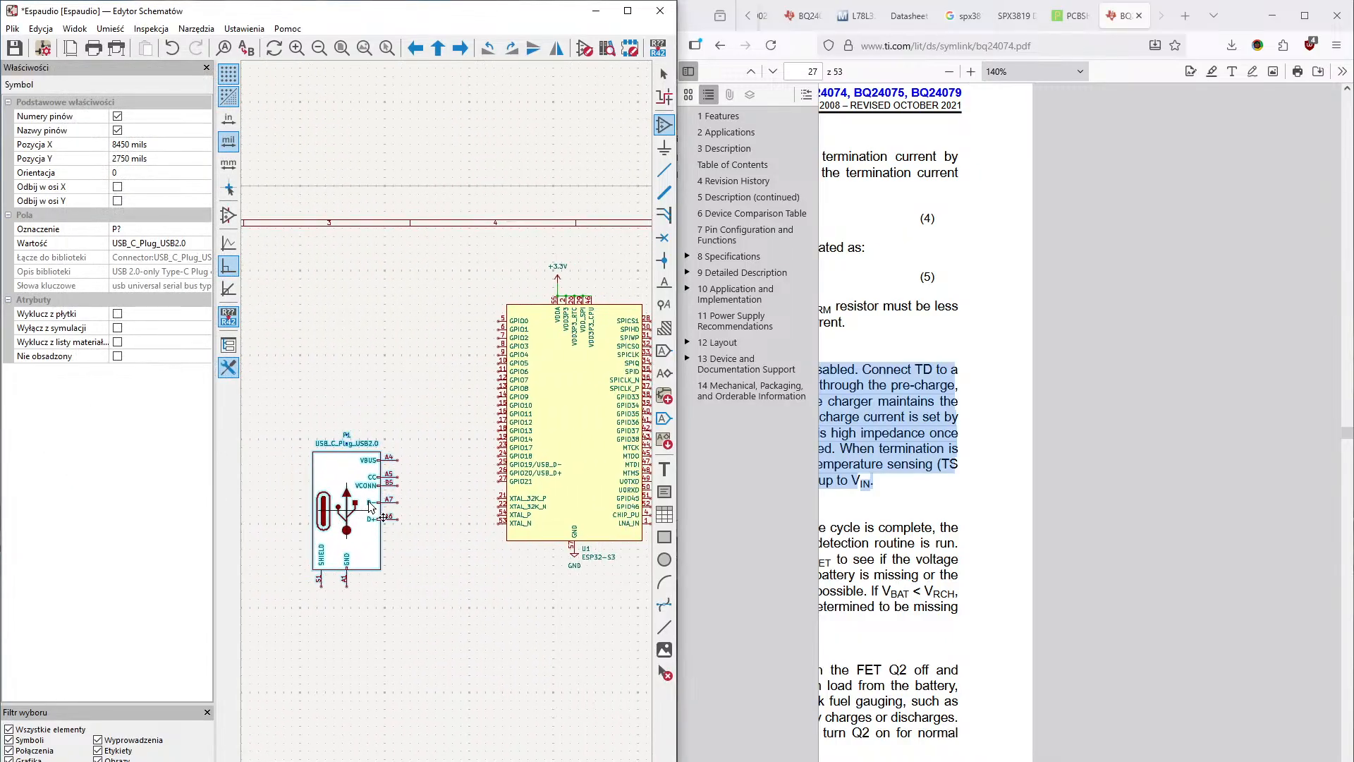
{"action": "key", "text": "r"}
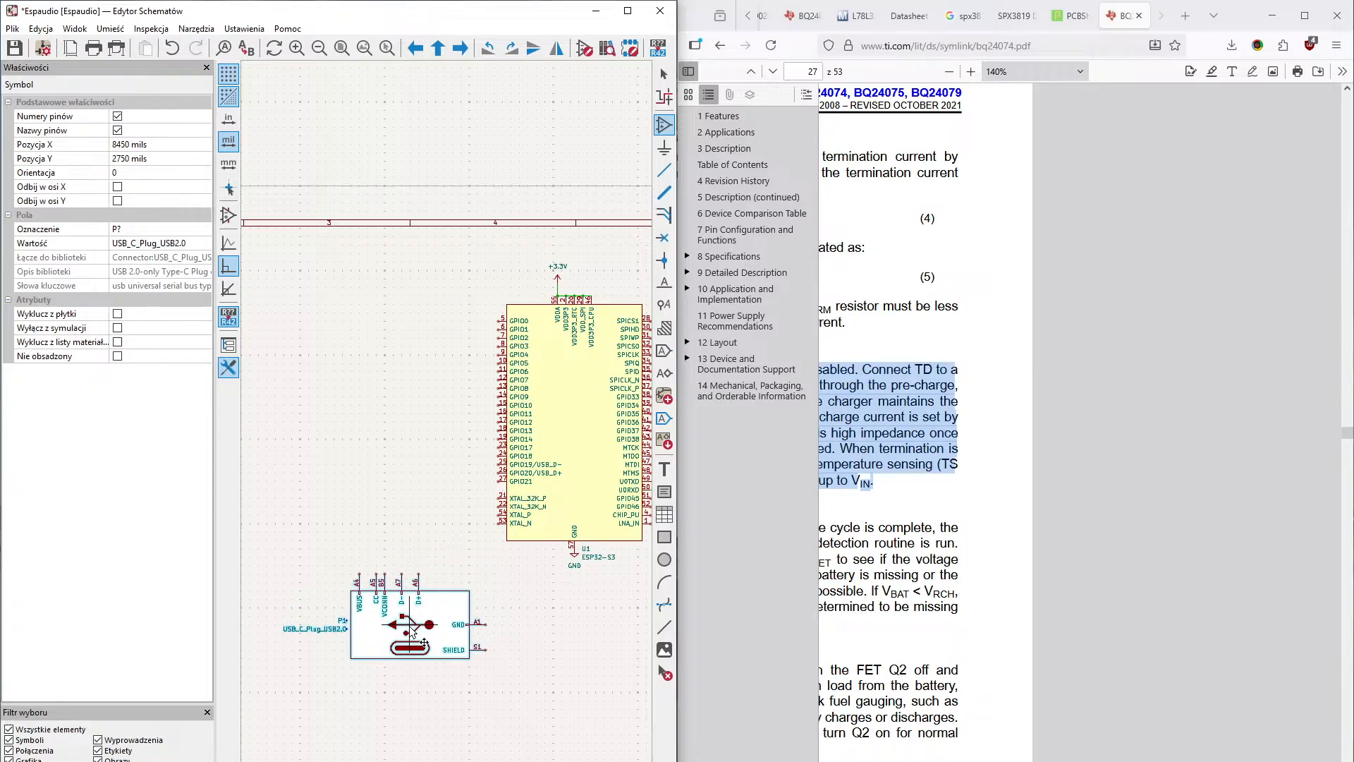
{"action": "left_click", "coordinate": [444, 642]}
- Place a GND power symbol on the USB connector's SHIELD pin and wire its GND pin A1 down to it
{"action": "scroll", "coordinate": [569, 410], "scroll_direction": "up", "scroll_amount": 3}
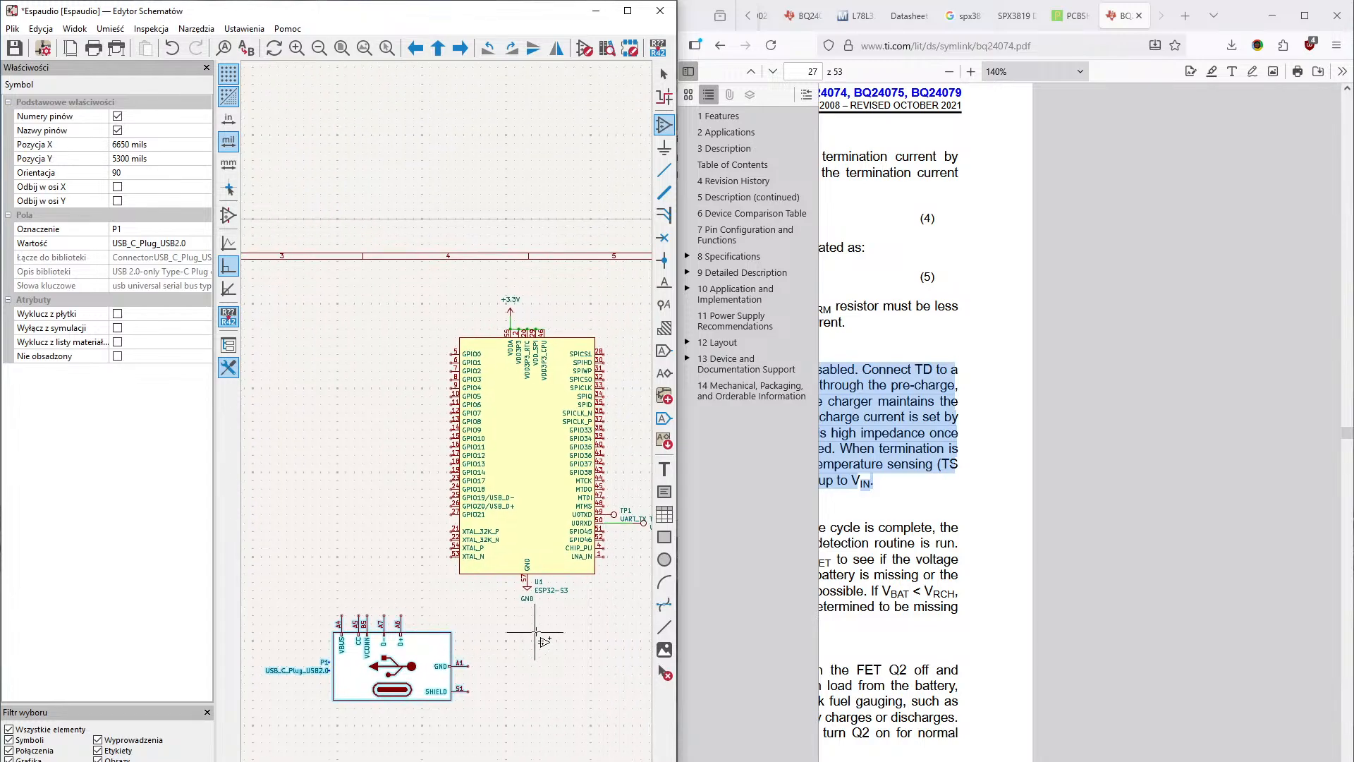
{"action": "middle_click_drag", "start_coordinate": [398, 363], "coordinate": [540, 282]}
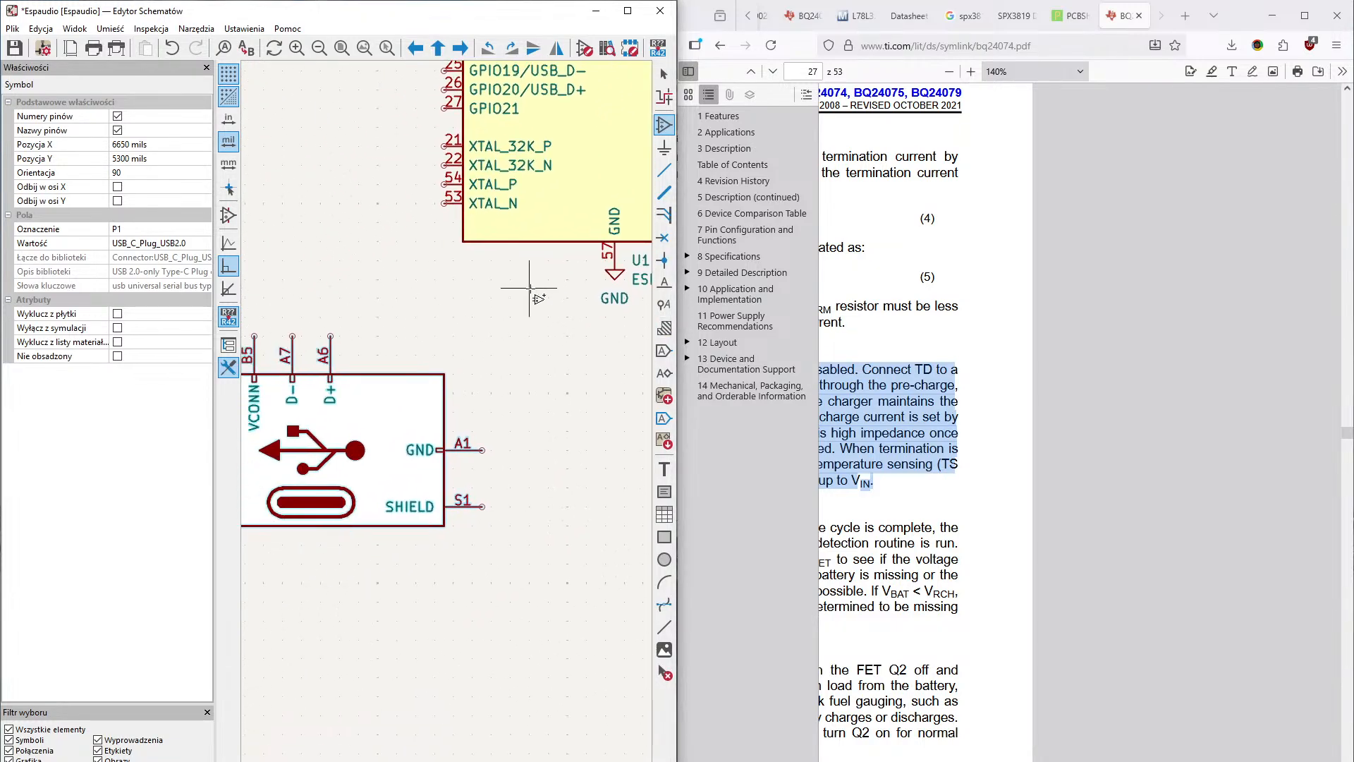
{"action": "left_click", "coordinate": [664, 147]}
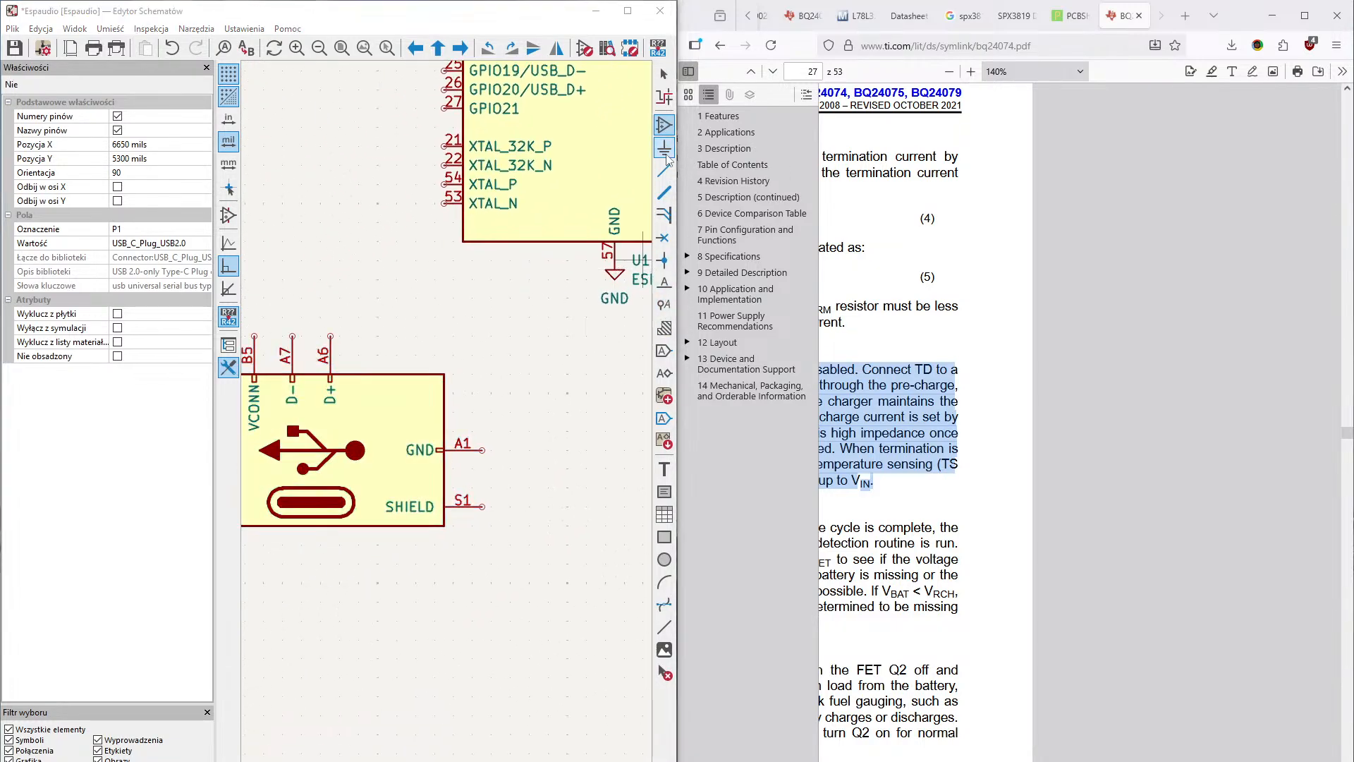
{"action": "left_click", "coordinate": [361, 248]}
{"action": "key", "text": "Return"}
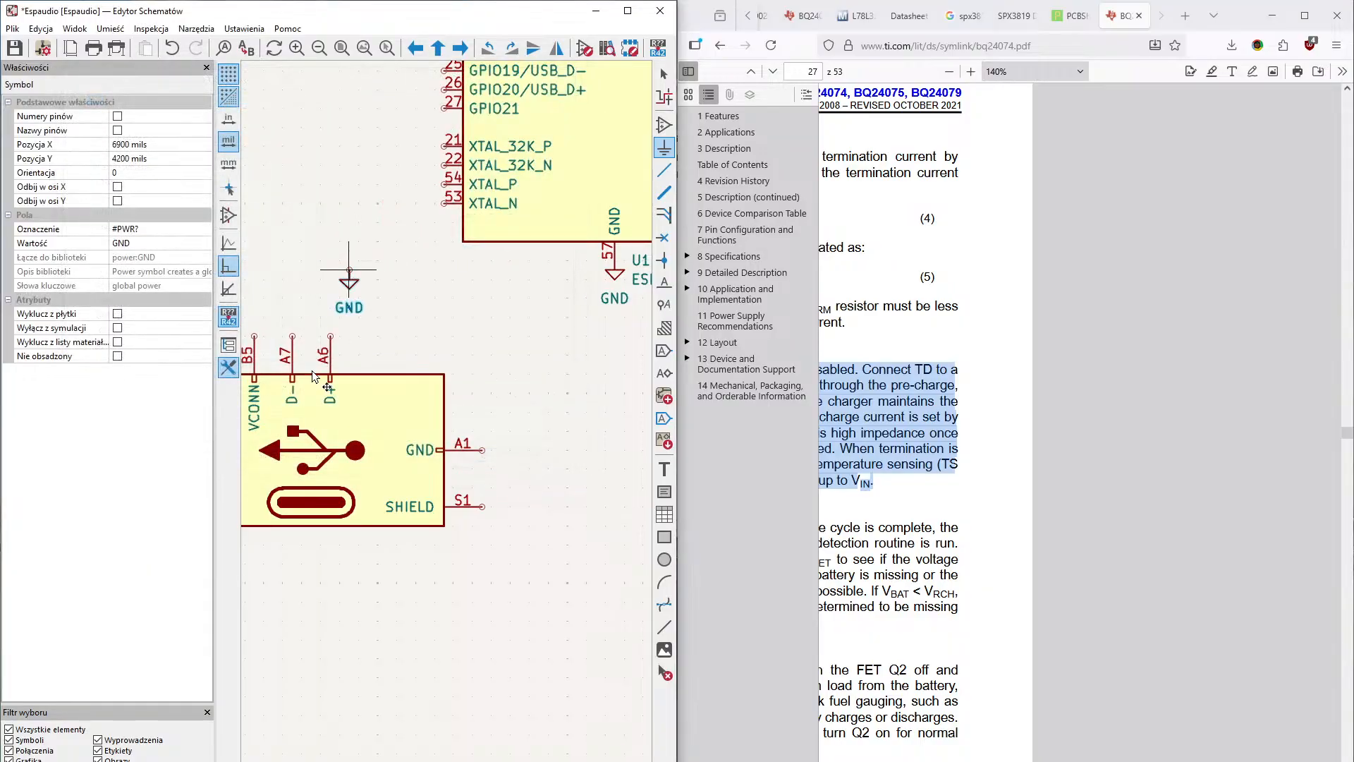
{"action": "left_click", "coordinate": [482, 505]}
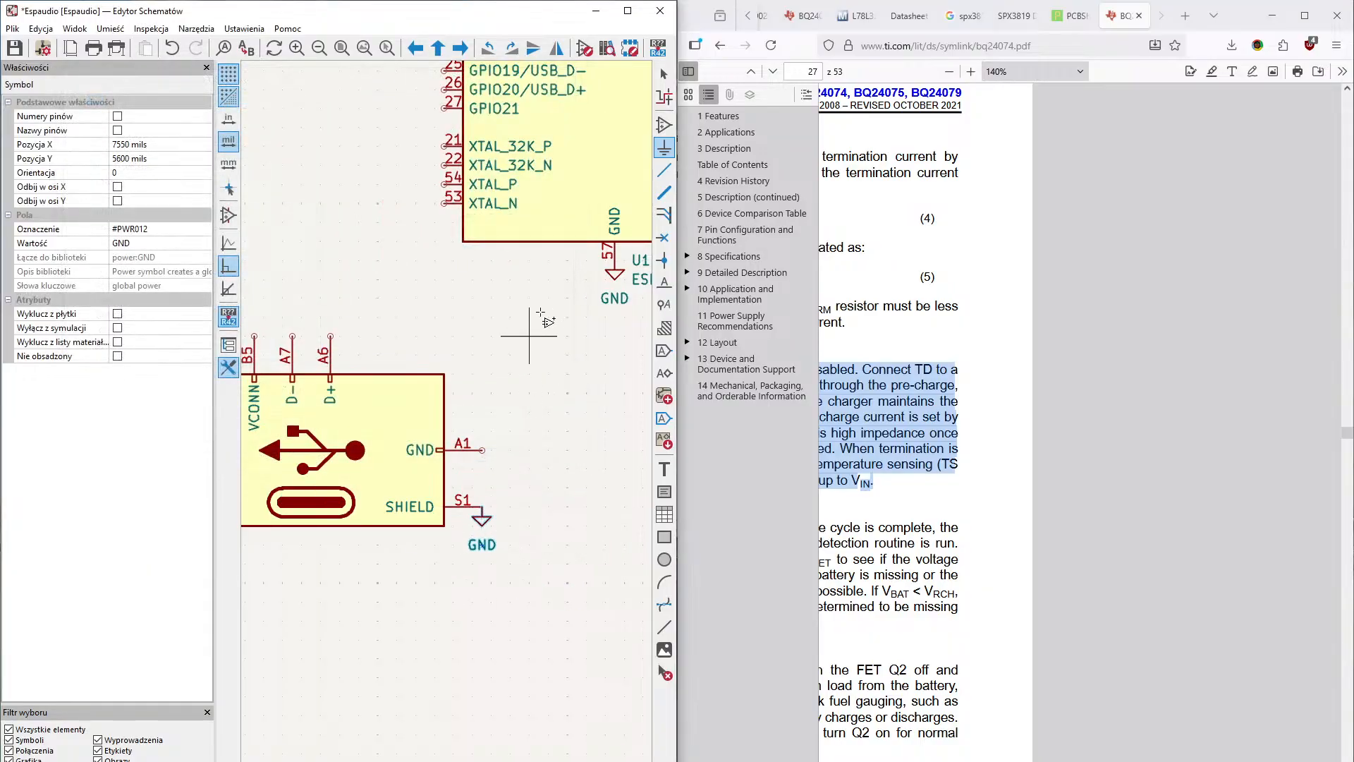
{"action": "left_click", "coordinate": [665, 169]}
{"action": "left_click", "coordinate": [481, 450]}
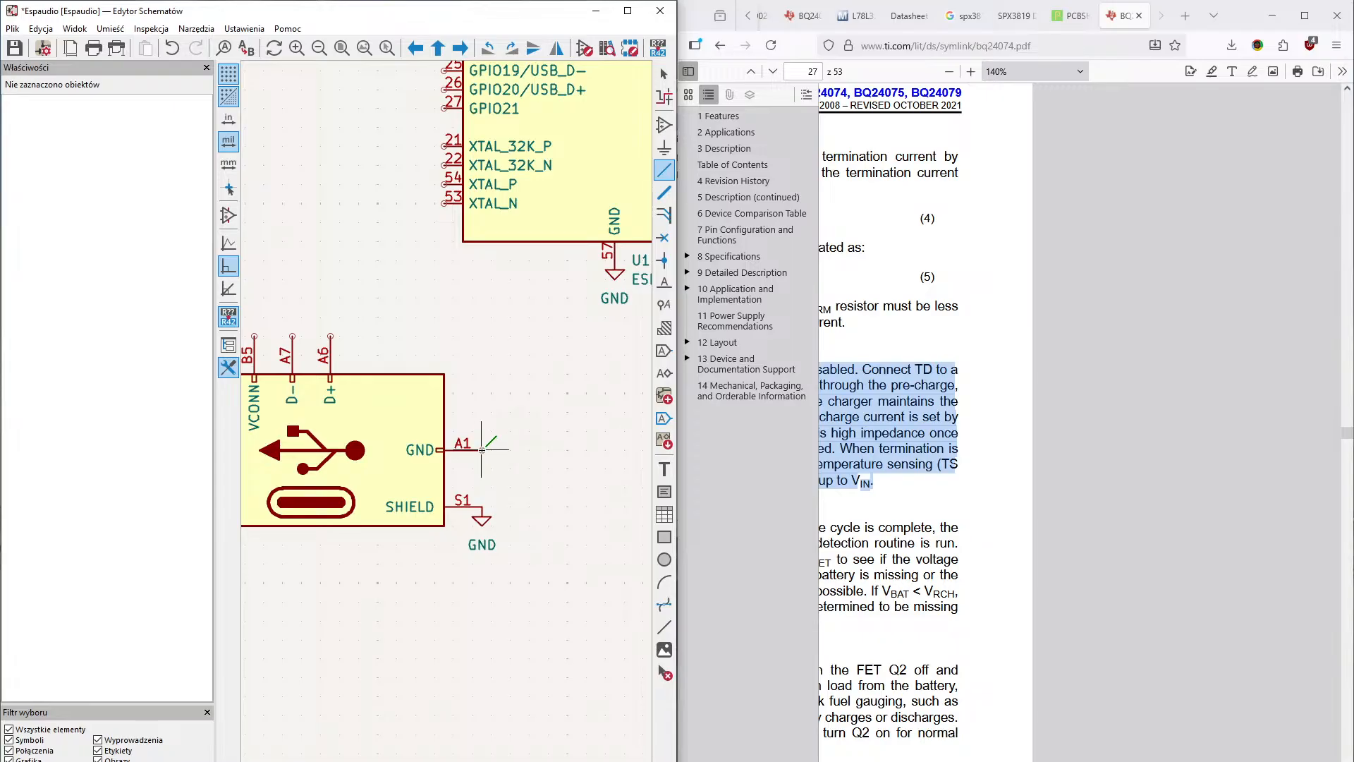
{"action": "left_click", "coordinate": [482, 504]}
- Wire the USB connector's D+ pin to GPIO20/USB_D+ and its D- pin to GPIO19/USB_D- on the ESP32-S3
{"action": "middle_click_drag", "start_coordinate": [466, 461], "coordinate": [586, 564]}
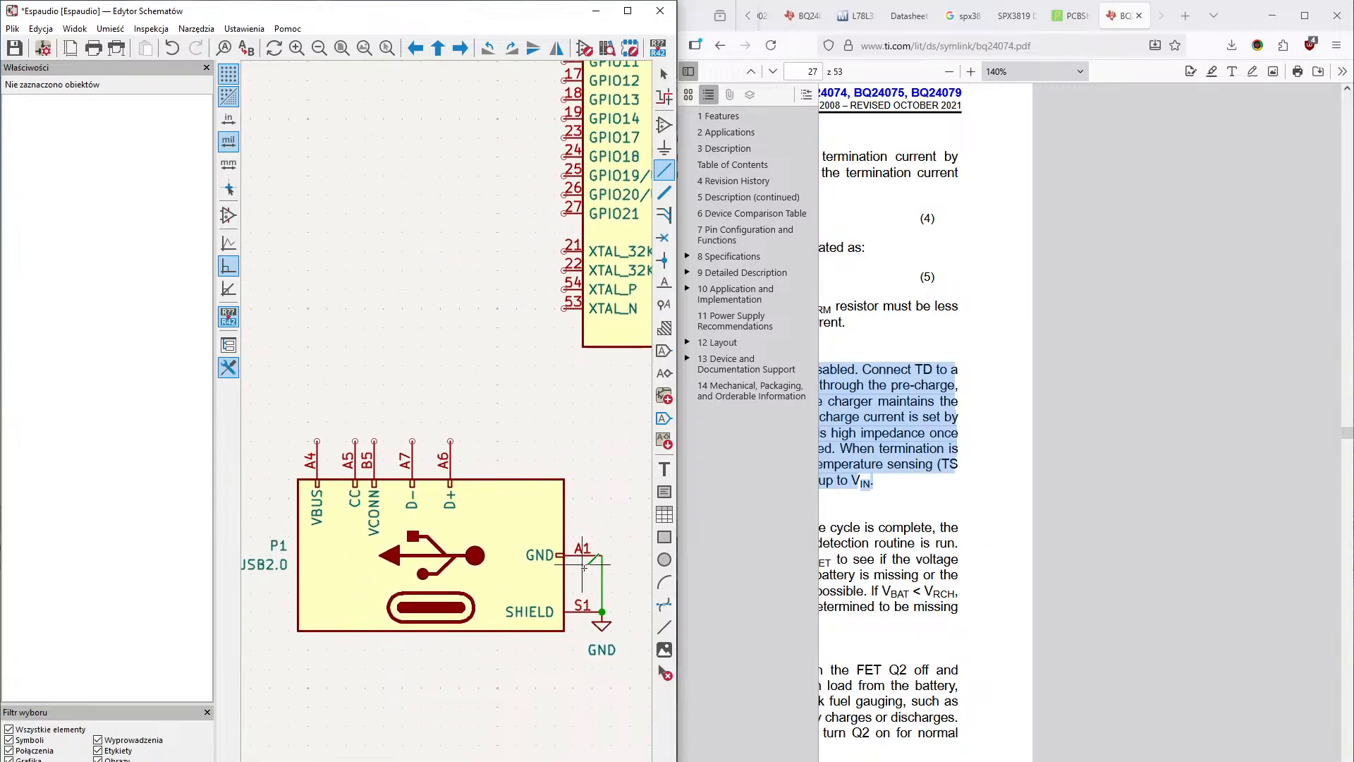
{"action": "middle_click_drag", "start_coordinate": [444, 514], "coordinate": [548, 524]}
{"action": "middle_click_drag", "start_coordinate": [439, 476], "coordinate": [501, 464]}
{"action": "middle_click_drag", "start_coordinate": [451, 507], "coordinate": [411, 620]}
{"action": "middle_click_drag", "start_coordinate": [460, 539], "coordinate": [466, 578]}
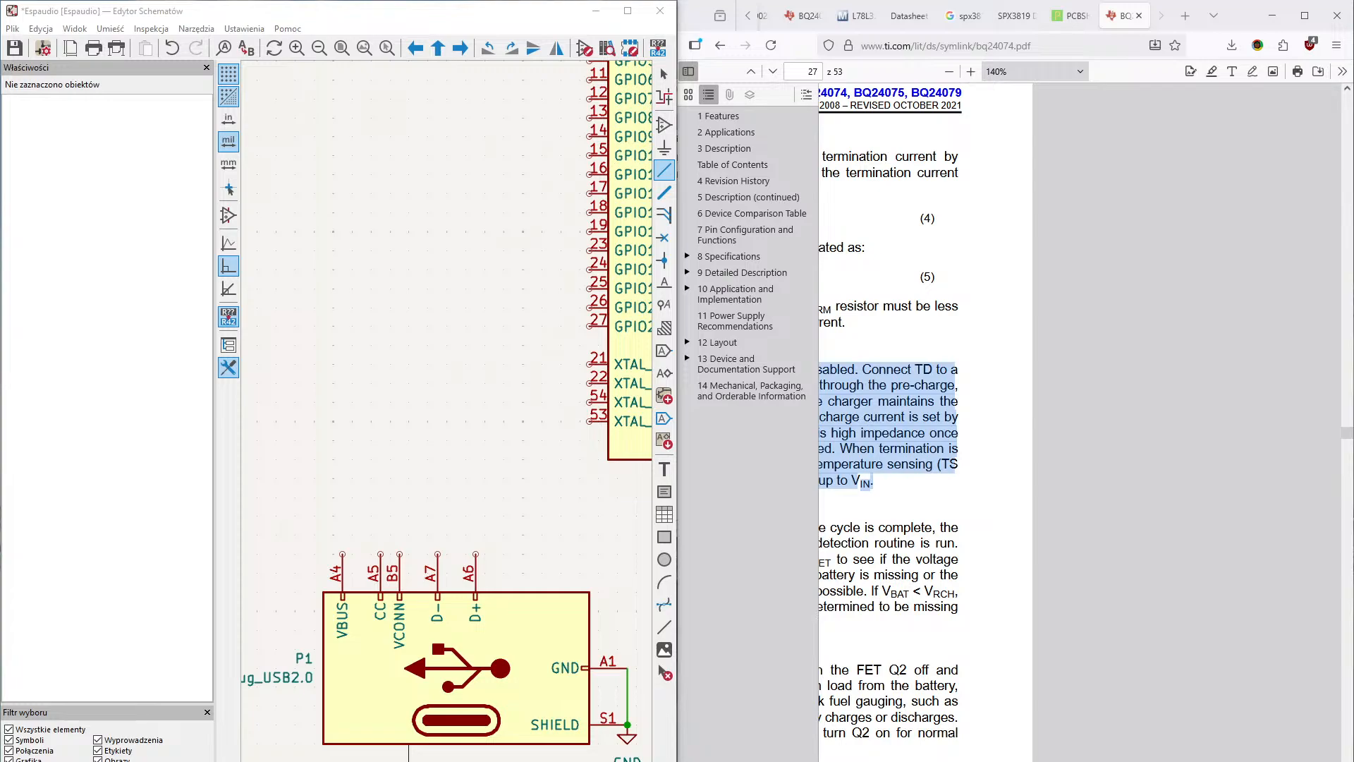
{"action": "middle_click_drag", "start_coordinate": [437, 515], "coordinate": [365, 634]}
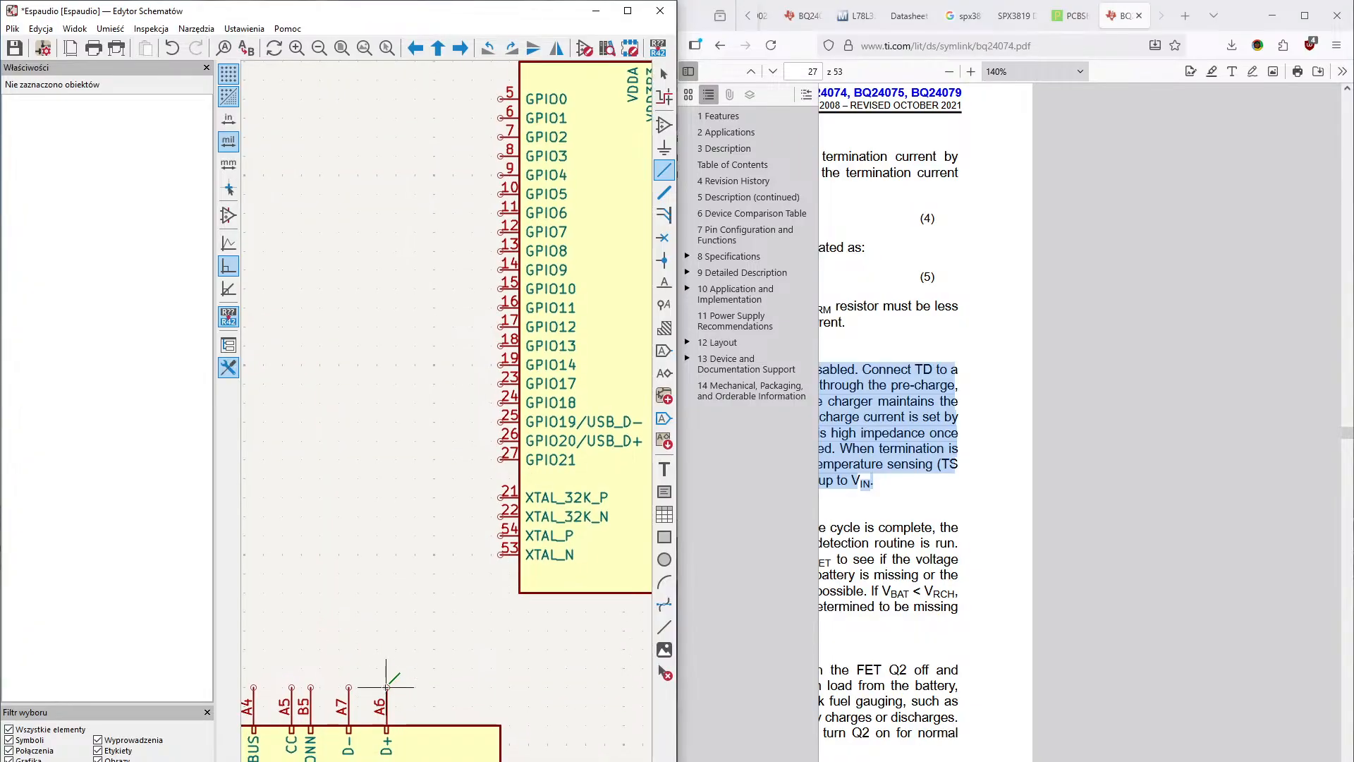
{"action": "left_click", "coordinate": [386, 686]}
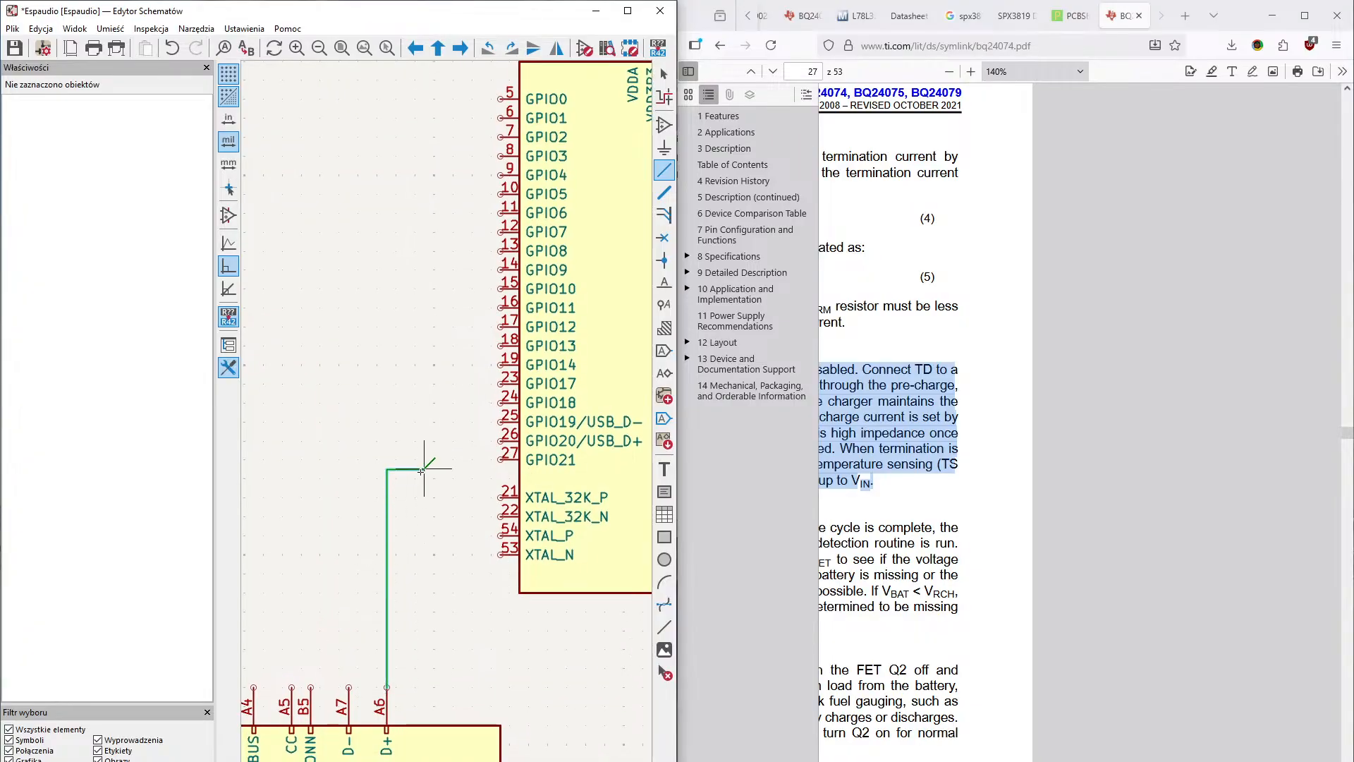
{"action": "left_click", "coordinate": [499, 440]}
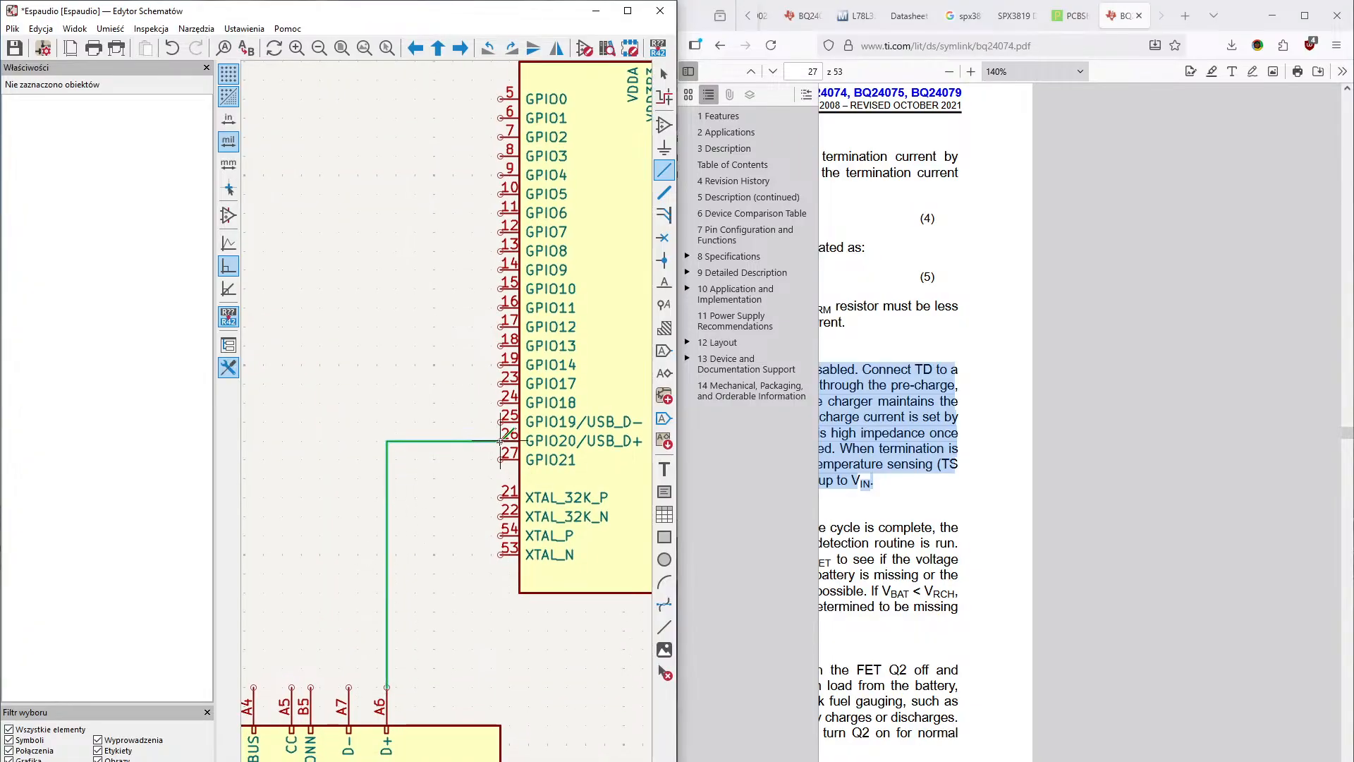
{"action": "left_click", "coordinate": [349, 686]}
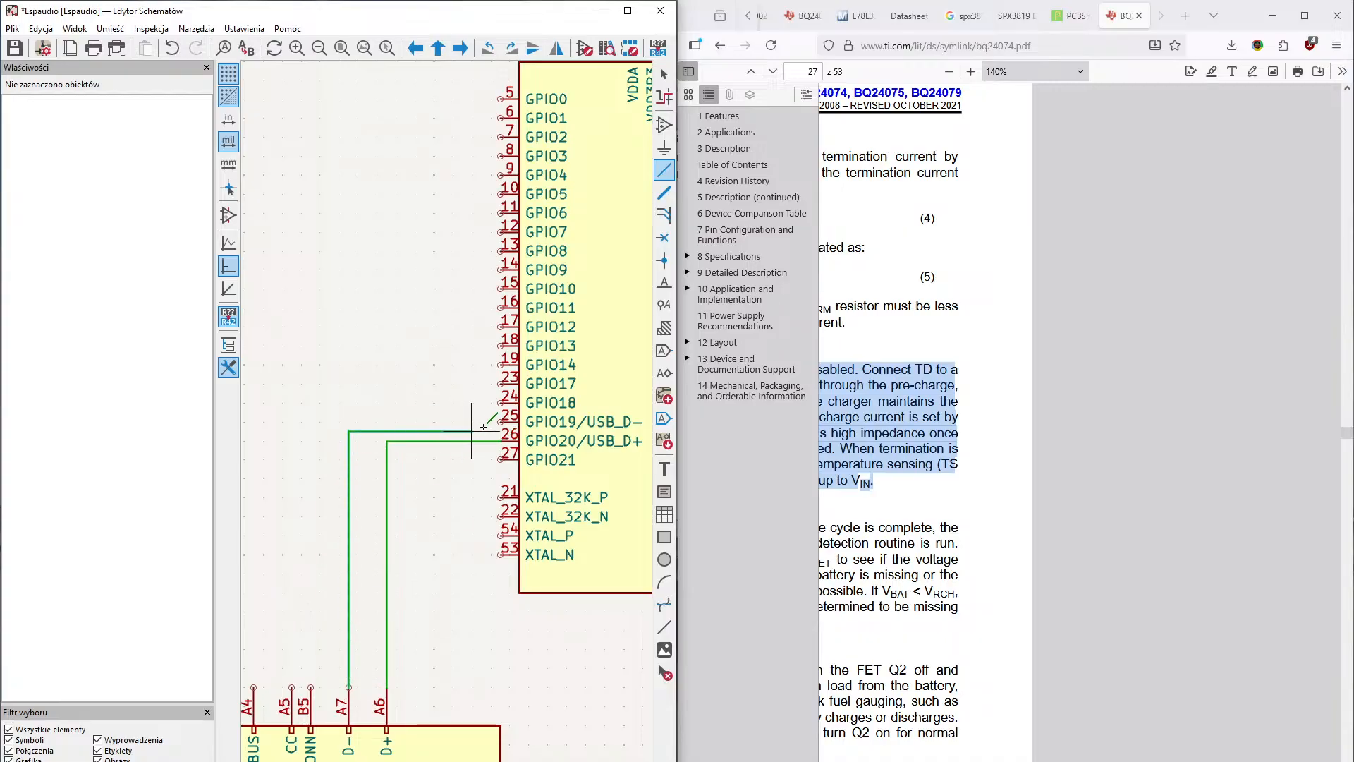
{"action": "left_click", "coordinate": [506, 421]}
- Draw a short horizontal wire to the left from the BQ24072RGT's IN pin, at its junction with capacitor C1
{"action": "scroll", "coordinate": [451, 458], "scroll_direction": "down", "scroll_amount": 2}
{"action": "scroll", "coordinate": [452, 459], "scroll_direction": "left", "scroll_amount": 2}
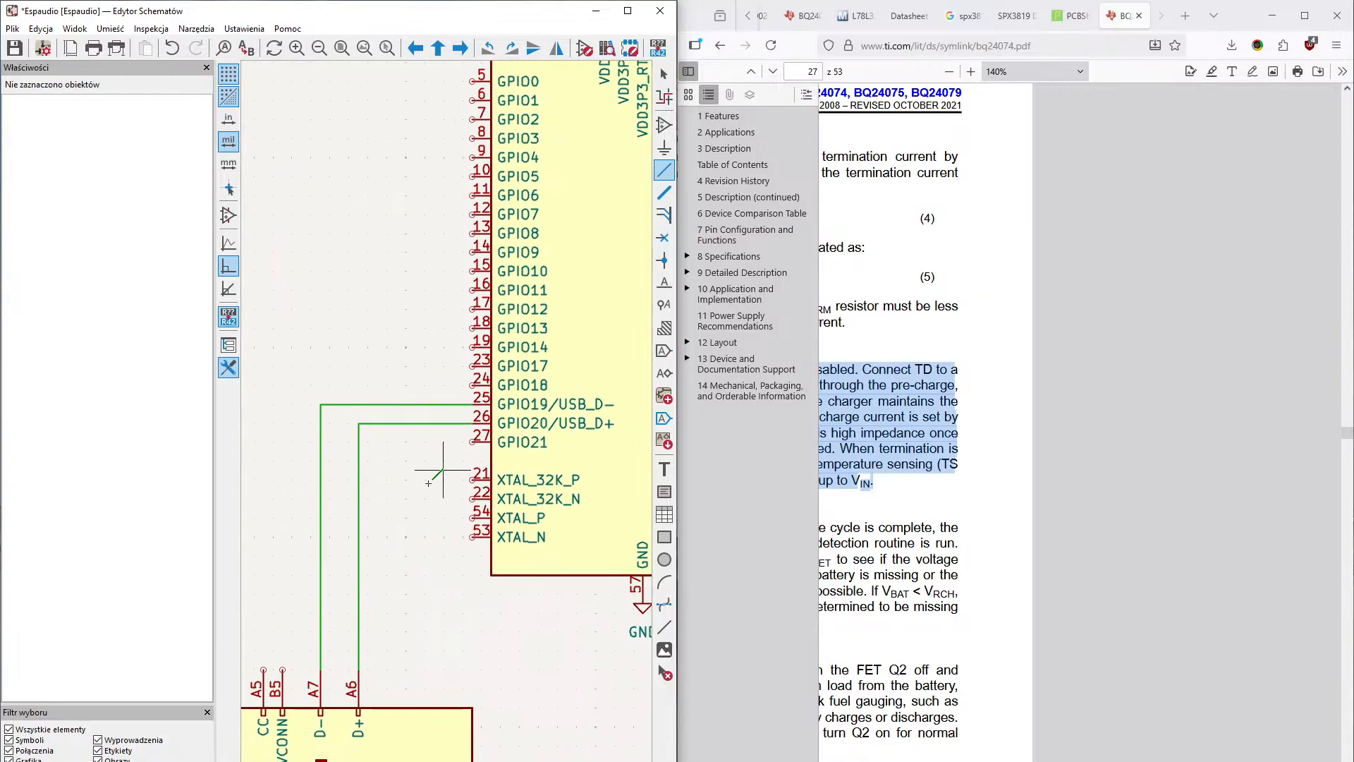
{"action": "middle_click_drag", "start_coordinate": [519, 461], "coordinate": [317, 601]}
{"action": "scroll", "coordinate": [437, 592], "scroll_direction": "down", "scroll_amount": 4}
{"action": "middle_click_drag", "start_coordinate": [409, 571], "coordinate": [282, 572]}
{"action": "middle_click_drag", "start_coordinate": [438, 566], "coordinate": [264, 584]}
{"action": "middle_click_drag", "start_coordinate": [547, 595], "coordinate": [423, 690]}
{"action": "scroll", "coordinate": [358, 672], "scroll_direction": "up", "scroll_amount": 4}
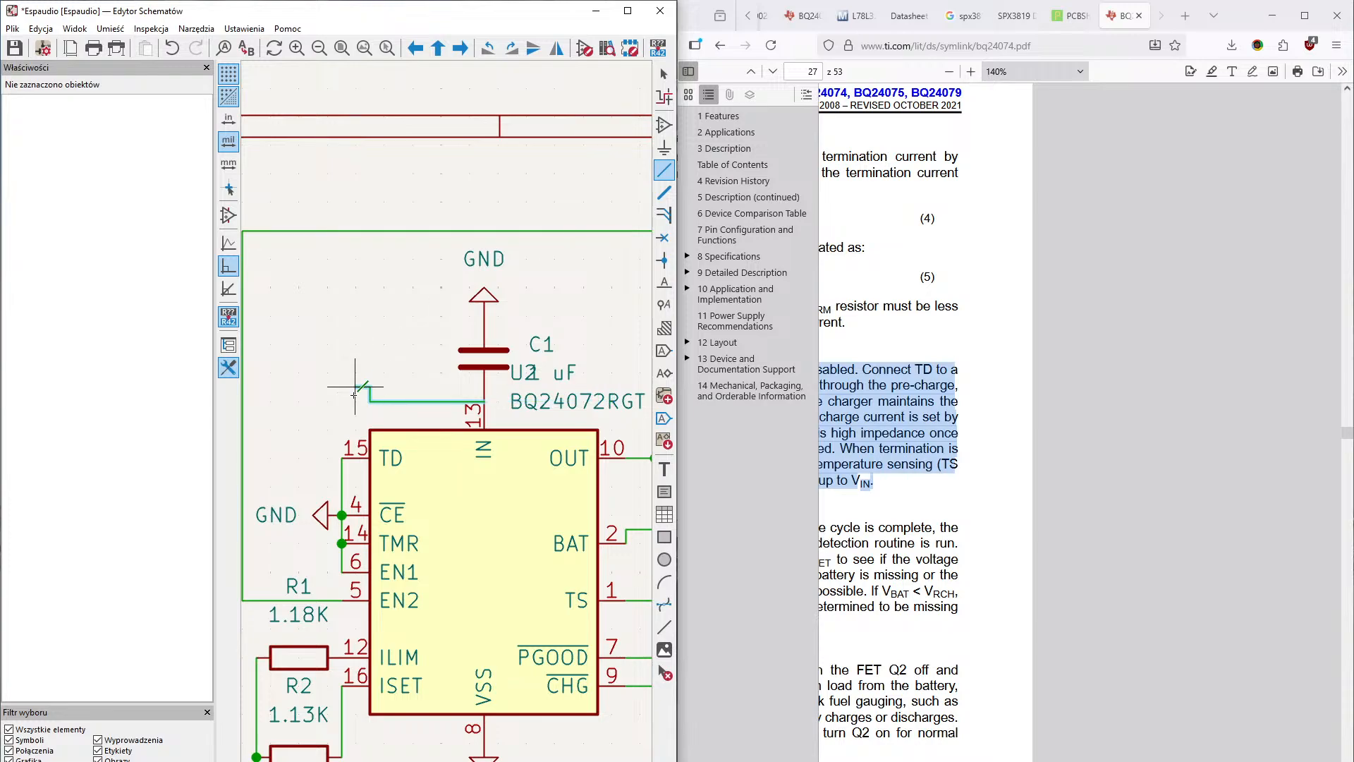
{"action": "double_click", "coordinate": [369, 401]}
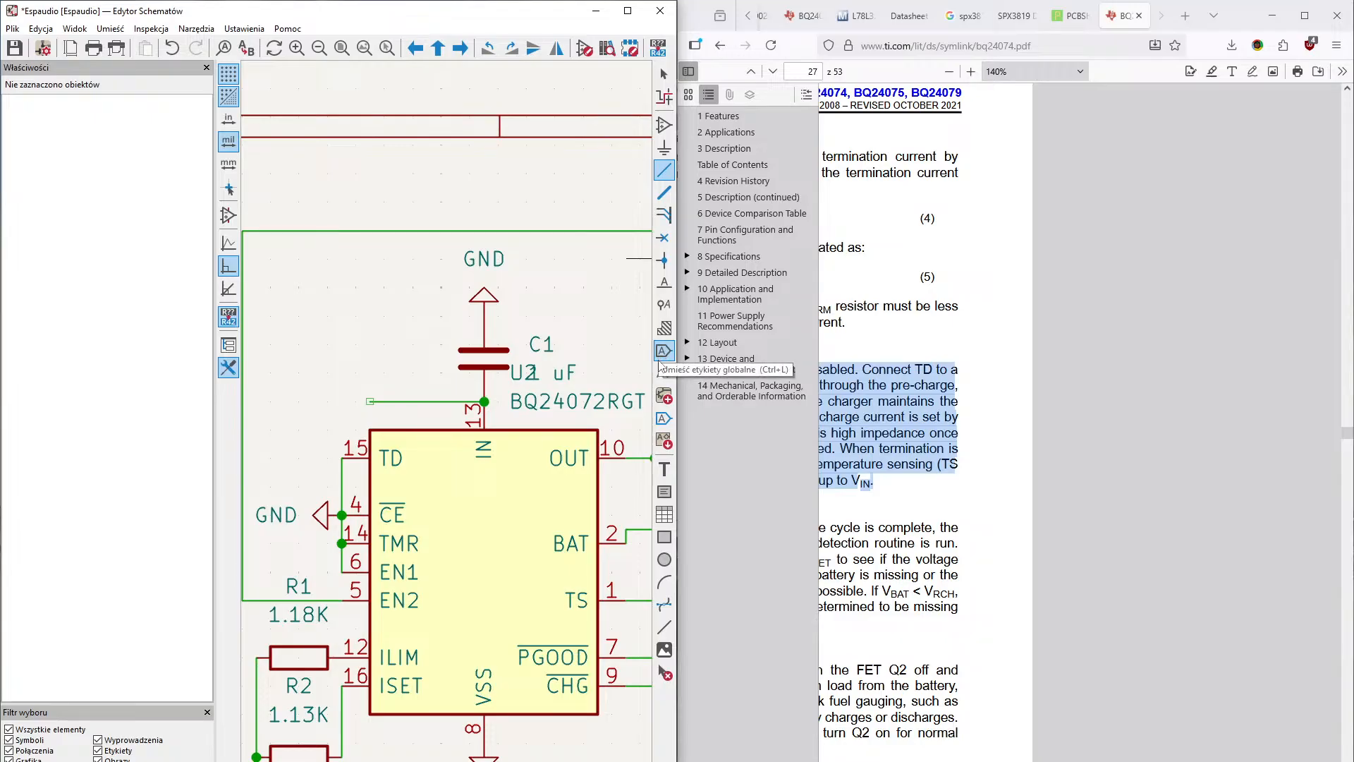
- Place a VBUS power symbol on the free end of the wire leading from the BQ24072RGT's IN pin
{"action": "left_click", "coordinate": [664, 147]}
{"action": "left_click", "coordinate": [625, 191]}
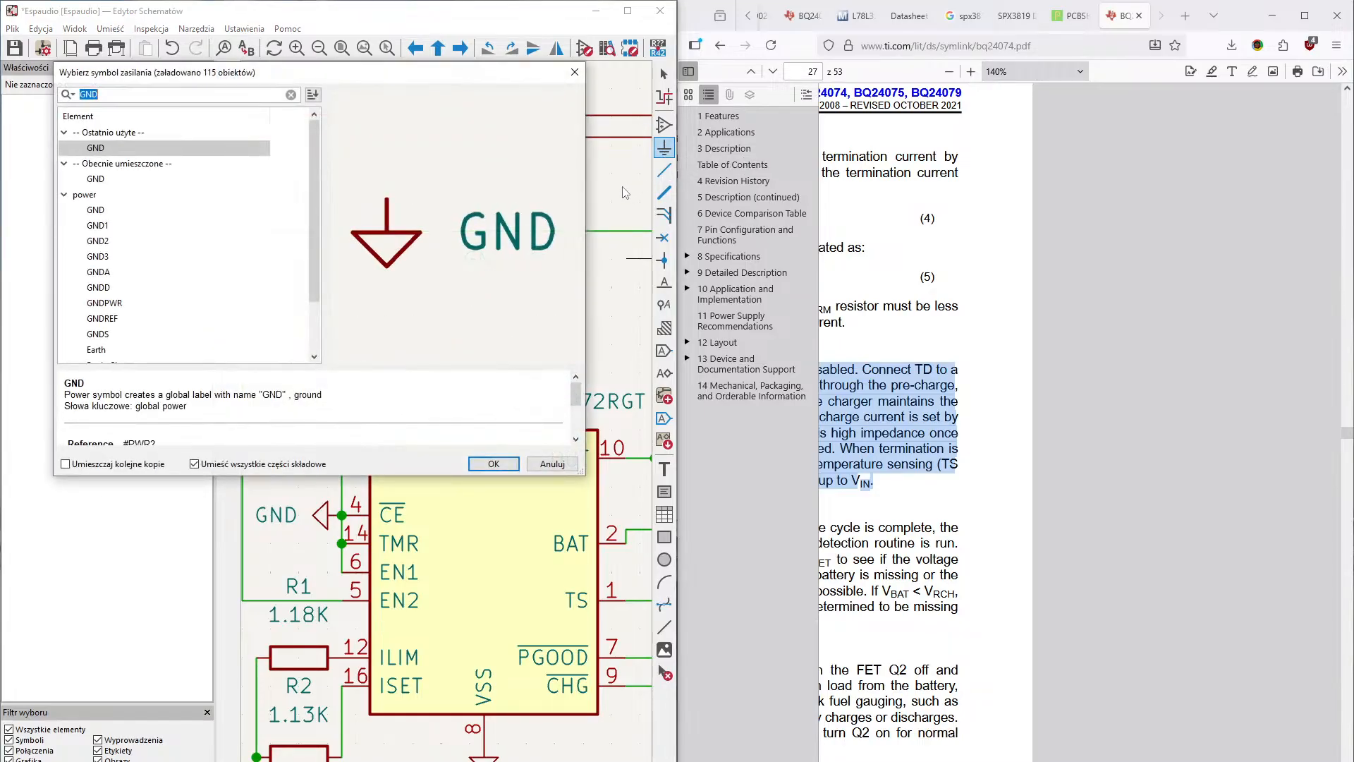
{"action": "type", "text": "USB"}
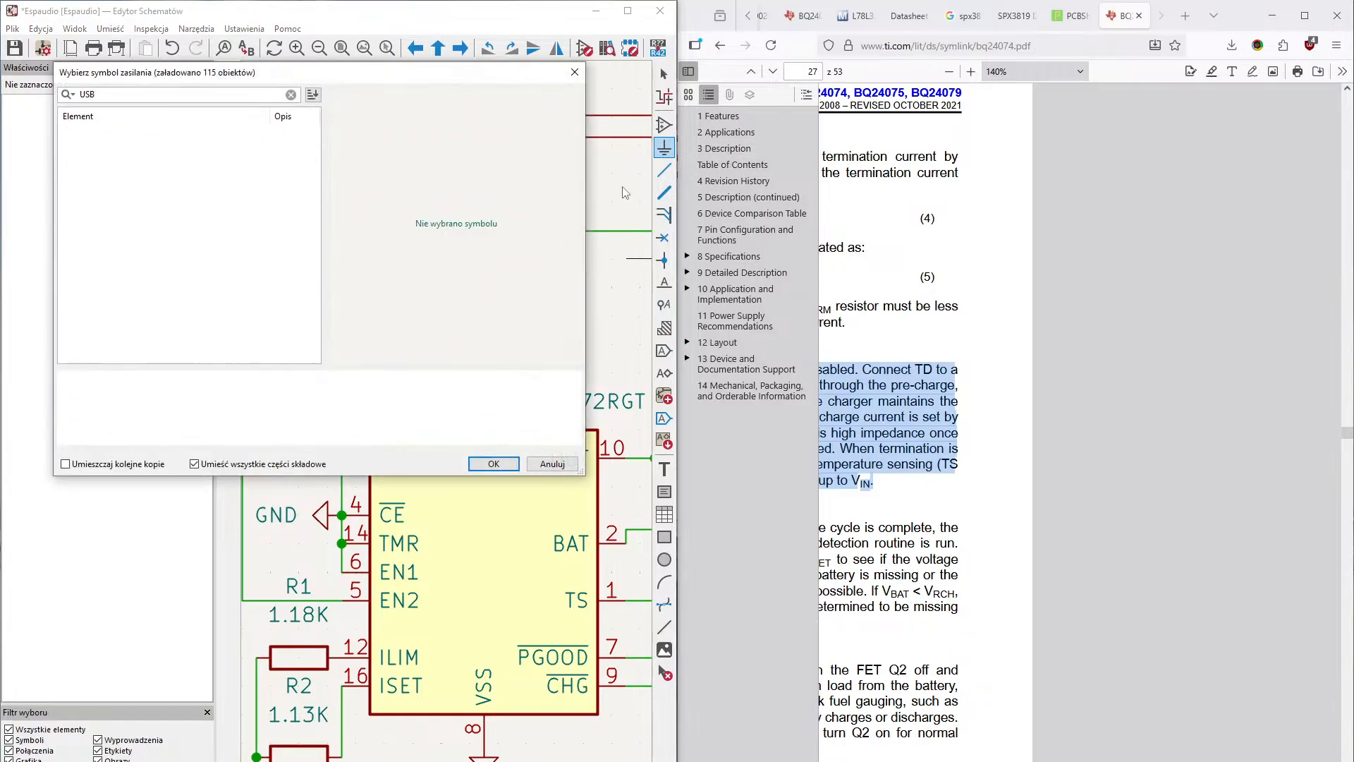
{"action": "key", "text": "BackSpace"}
{"action": "key", "text": "BackSpace"}
{"action": "key", "text": "BackSpace"}
{"action": "type", "text": "VB"}
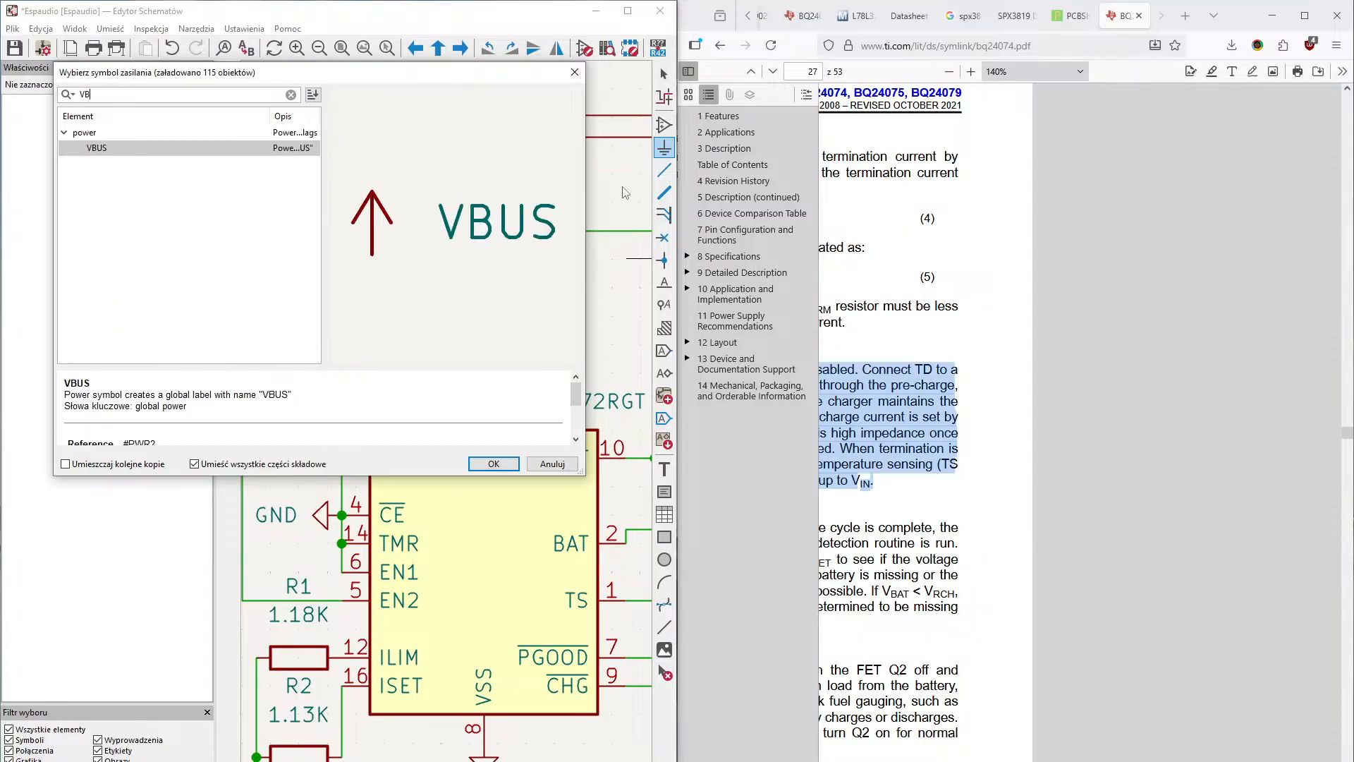
{"action": "double_click", "coordinate": [230, 149]}
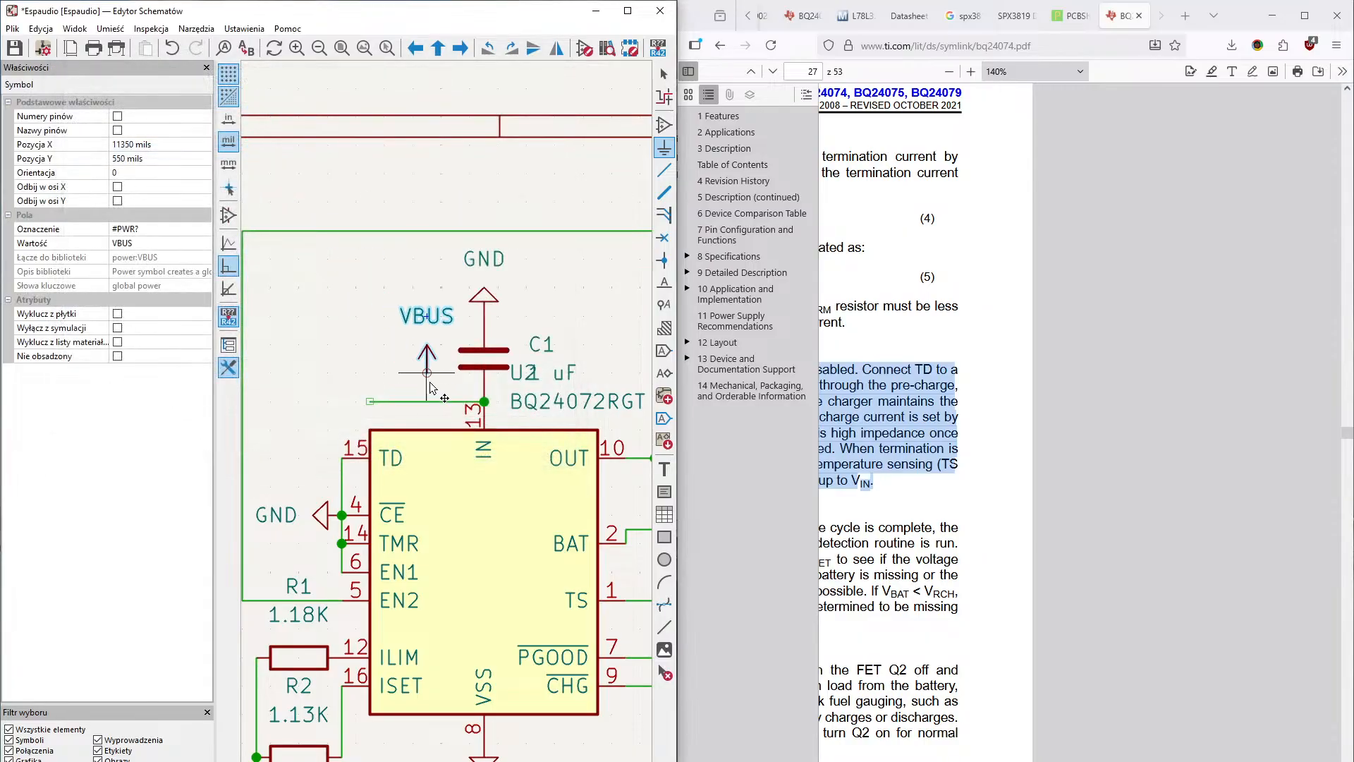
{"action": "left_click", "coordinate": [375, 400]}
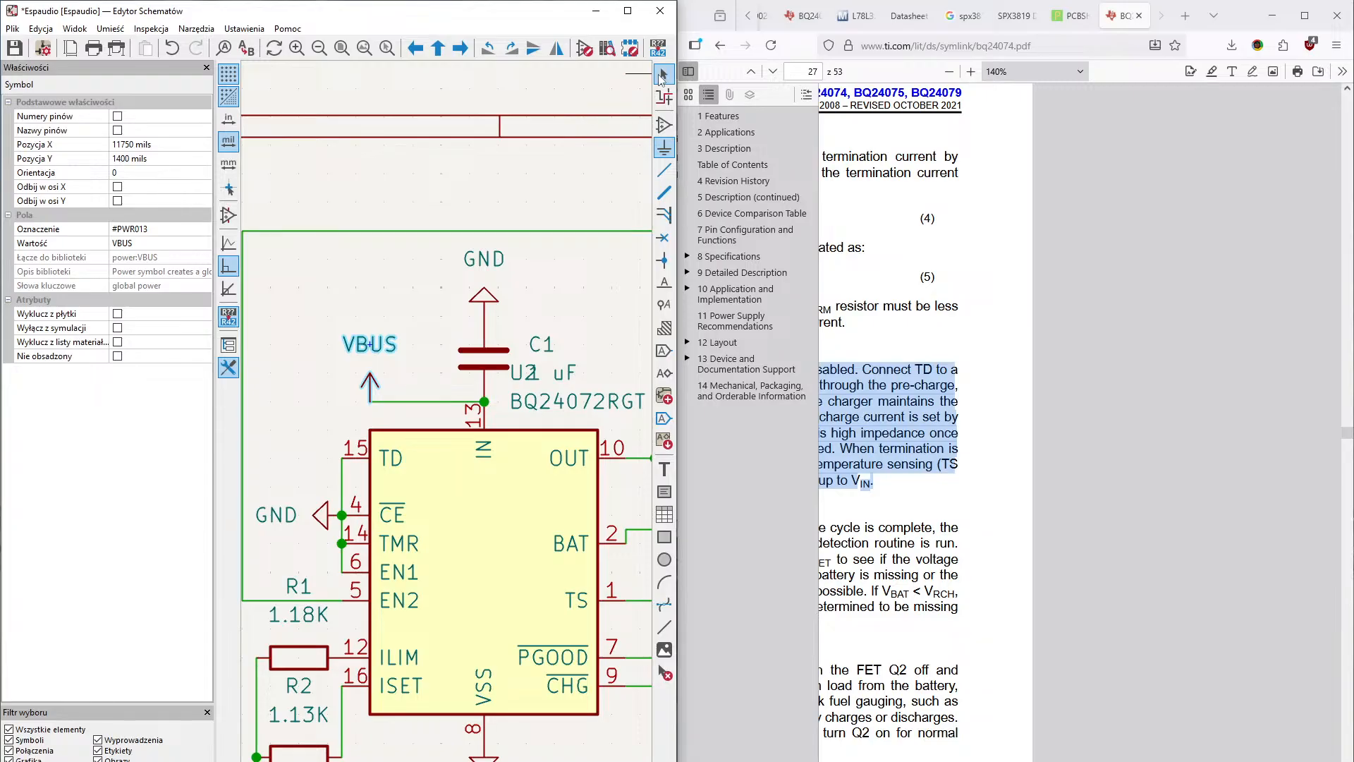
{"action": "left_click", "coordinate": [663, 73]}
- Place a VBUS power symbol on the USB connector's VBUS pin A4
{"action": "scroll", "coordinate": [432, 425], "scroll_direction": "down", "scroll_amount": 5}
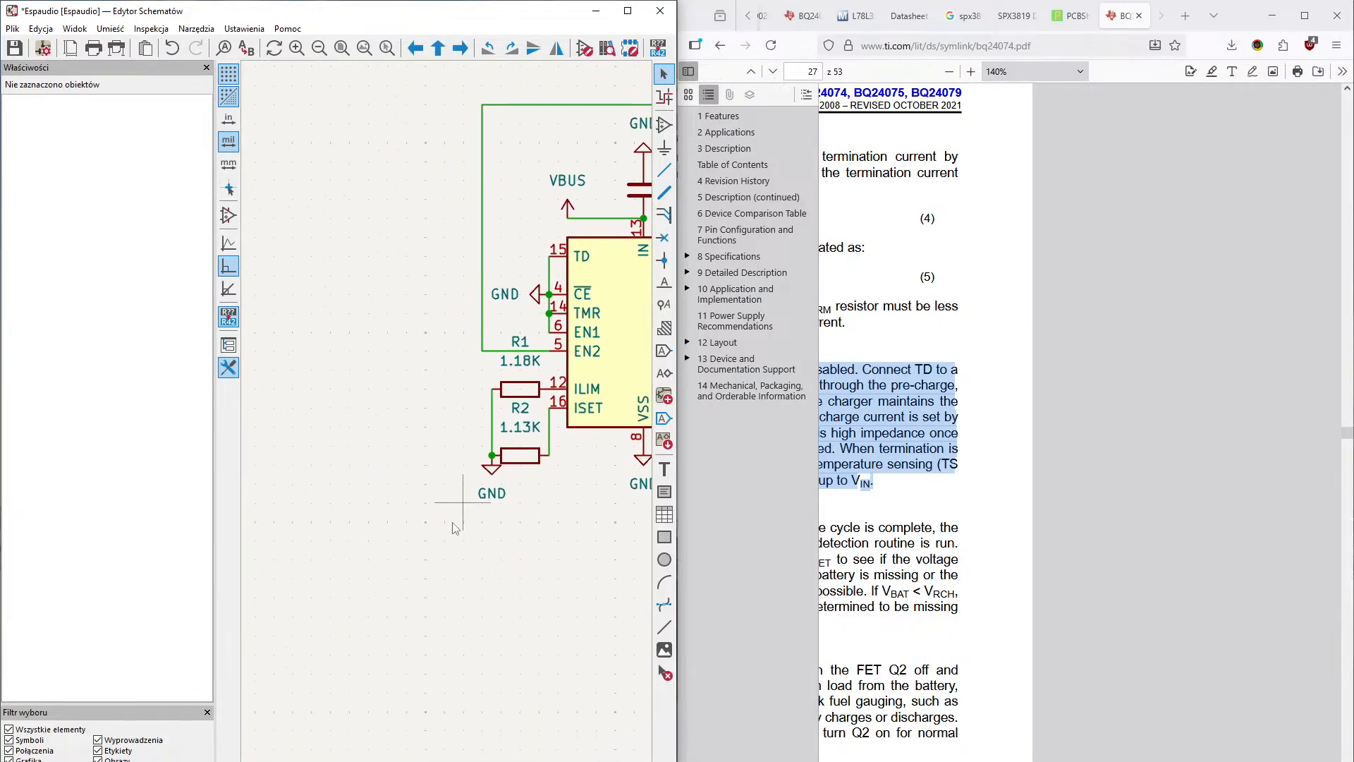
{"action": "scroll", "coordinate": [367, 579], "scroll_direction": "up", "scroll_amount": 3}
{"action": "middle_click_drag", "start_coordinate": [339, 606], "coordinate": [645, 247]}
{"action": "middle_click_drag", "start_coordinate": [366, 553], "coordinate": [639, 600]}
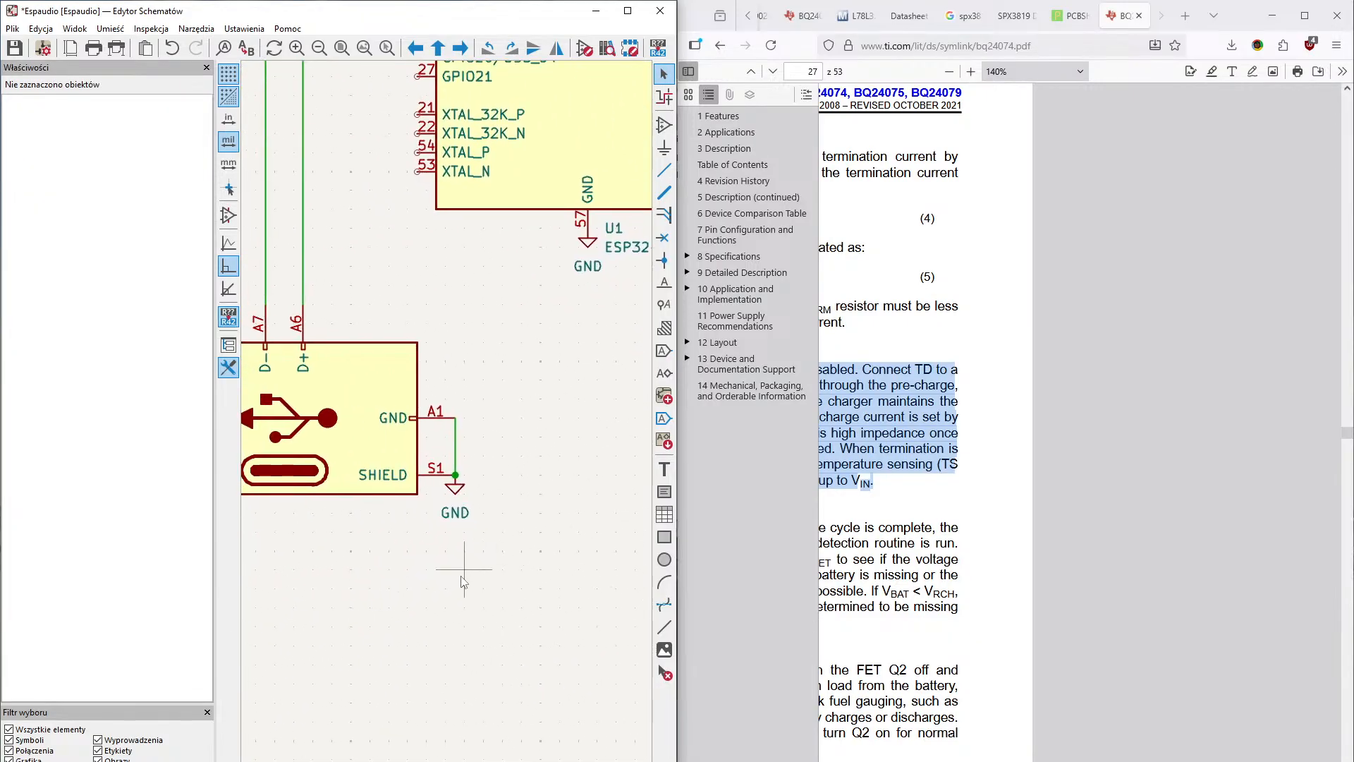
{"action": "middle_click_drag", "start_coordinate": [309, 500], "coordinate": [562, 726]}
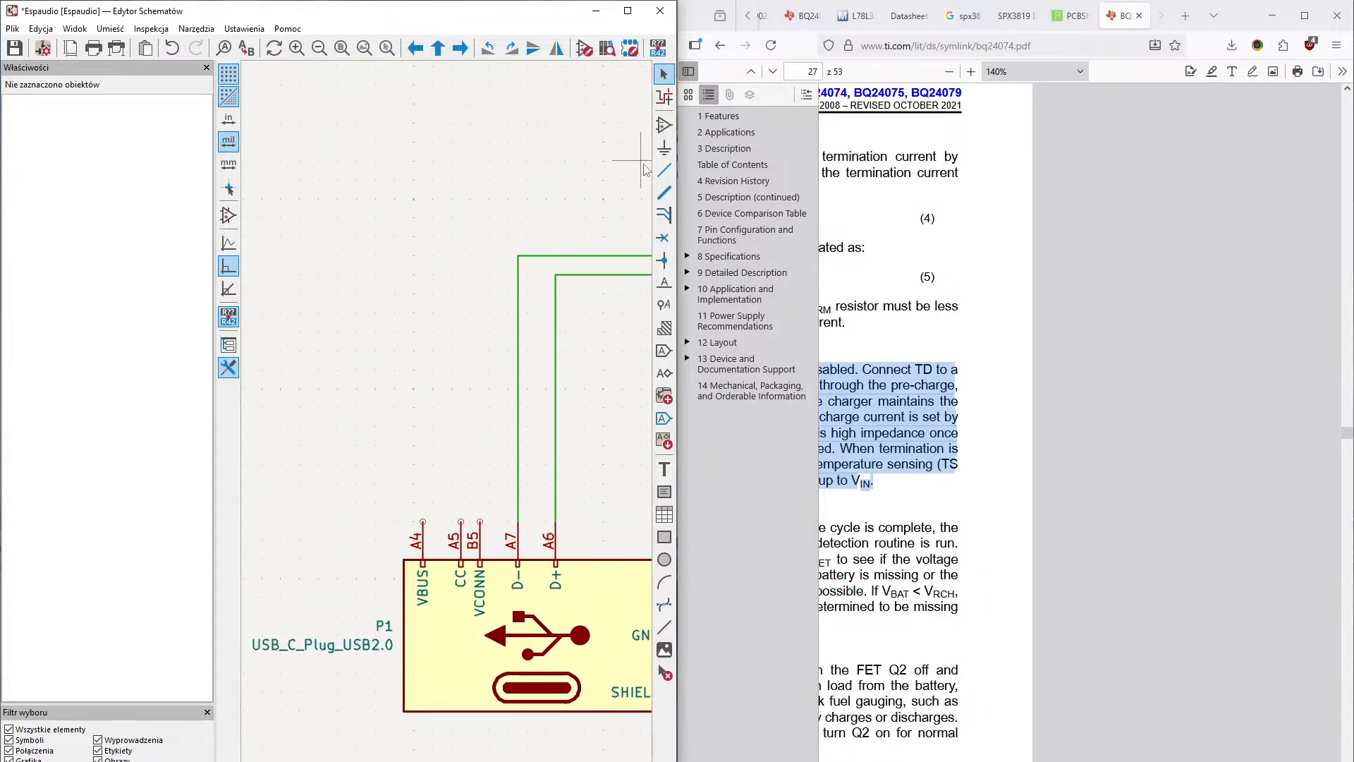
{"action": "left_click", "coordinate": [664, 147]}
{"action": "left_click", "coordinate": [441, 282]}
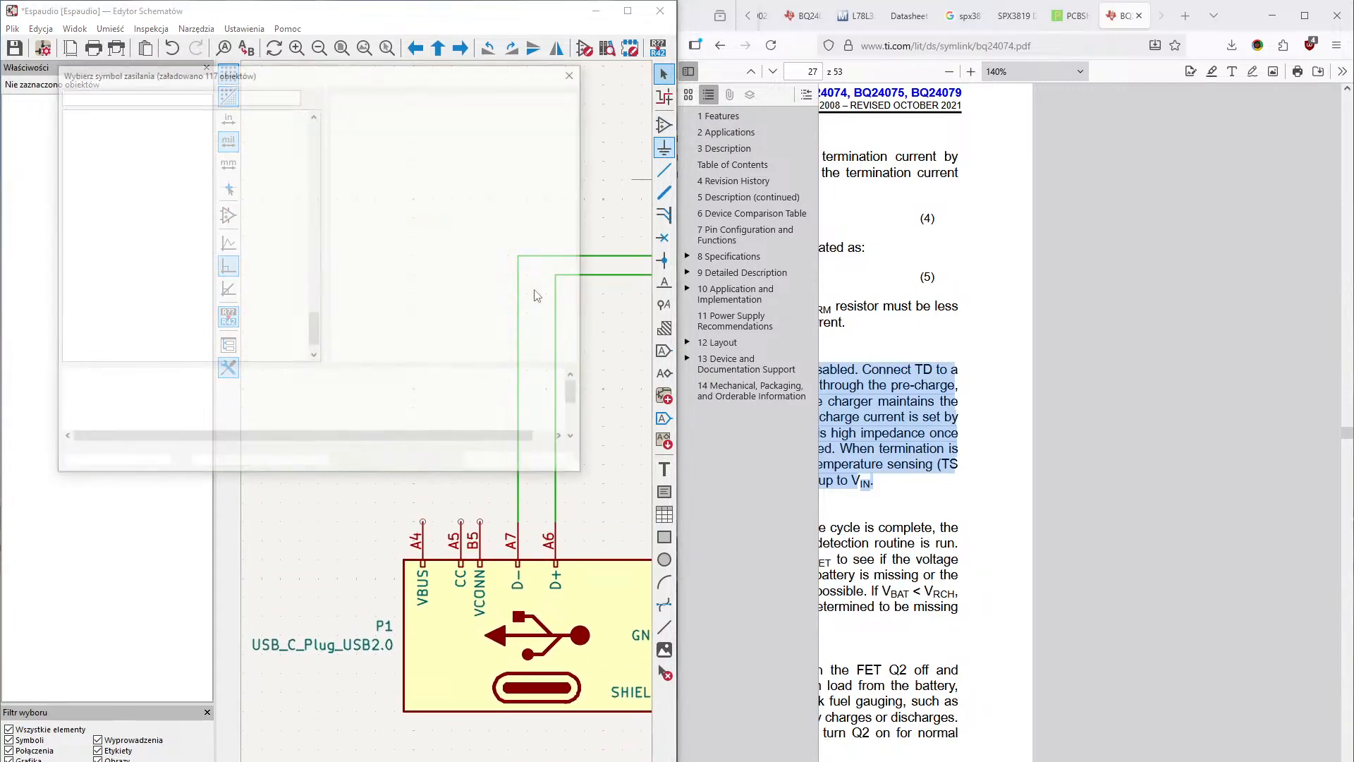
{"action": "double_click", "coordinate": [253, 151]}
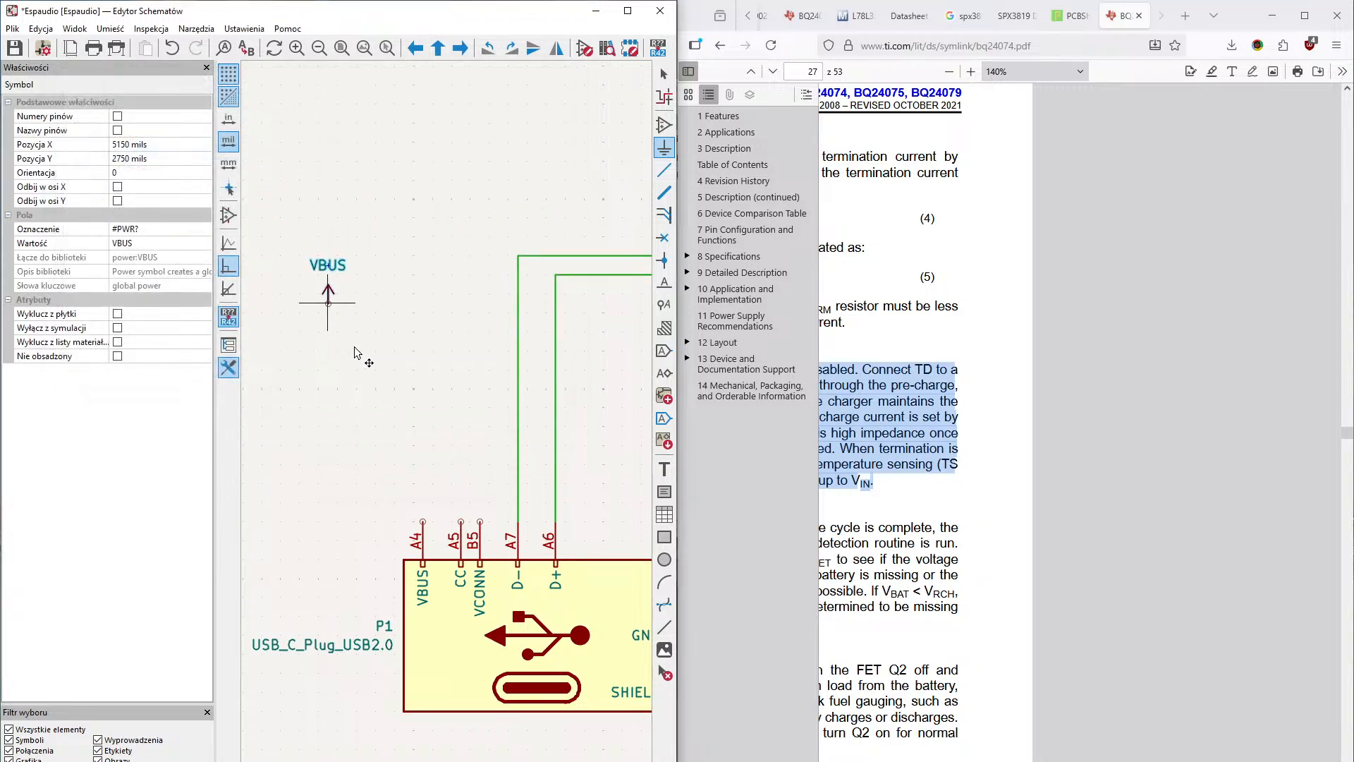
{"action": "left_click", "coordinate": [423, 521]}
- Look over the USB connector, the ESP32-S3's pins and the BQ24072RGT charger circuit
{"action": "middle_click_drag", "start_coordinate": [430, 511], "coordinate": [392, 491]}
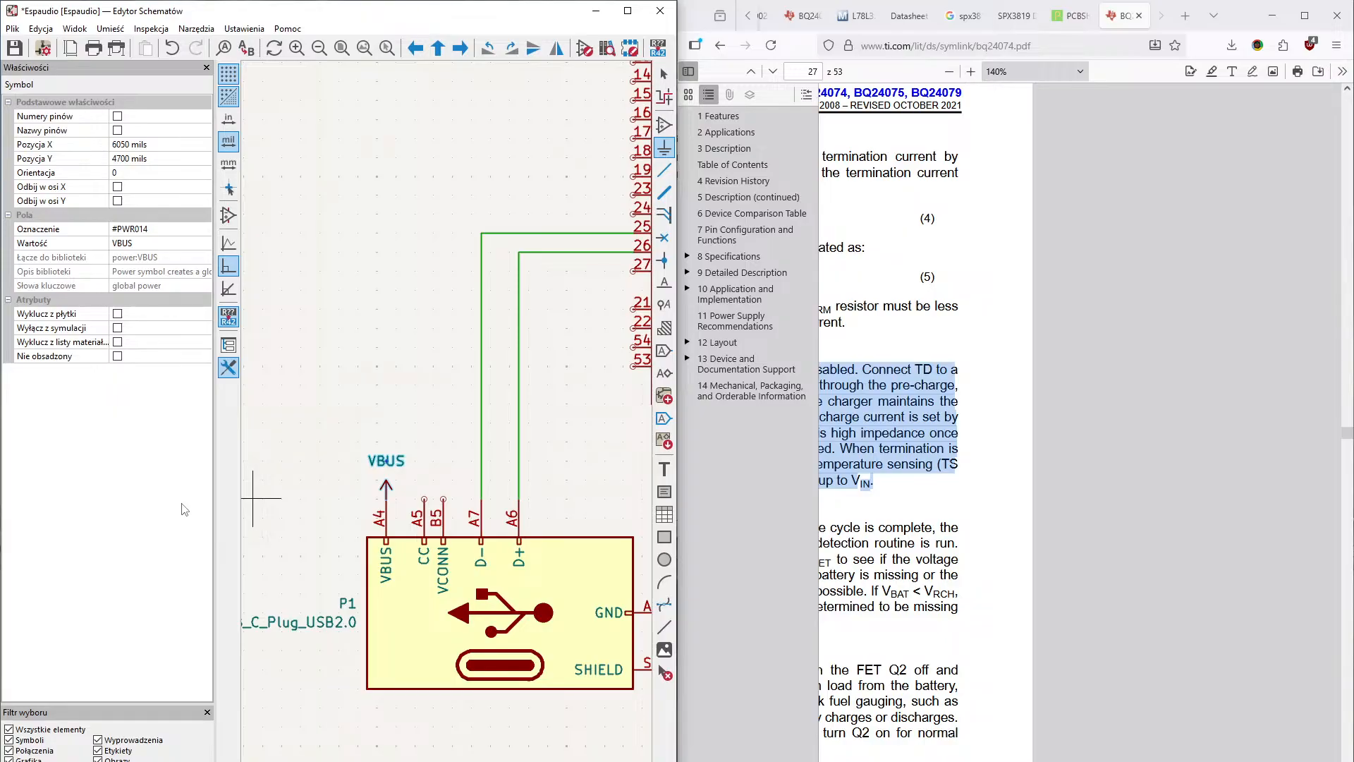
{"action": "scroll", "coordinate": [282, 409], "scroll_direction": "down", "scroll_amount": 2}
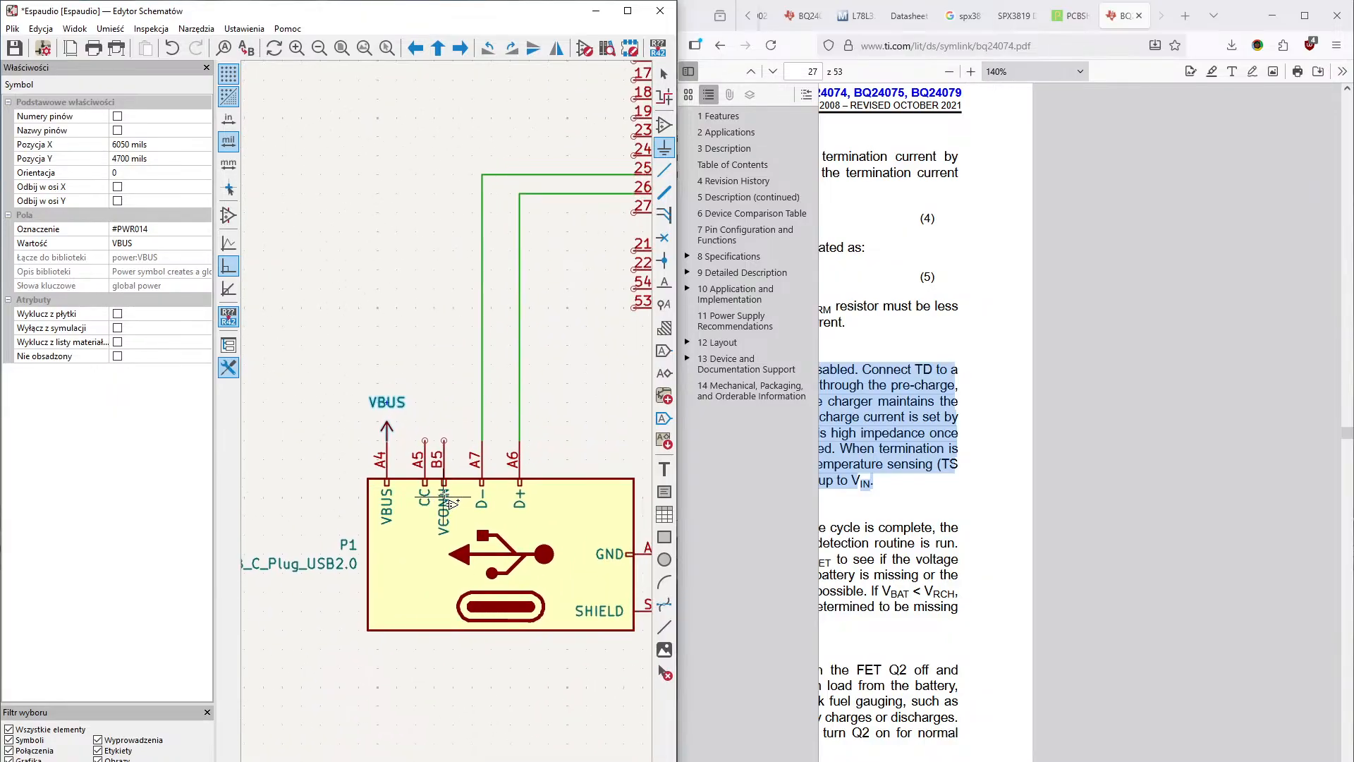
{"action": "middle_click_drag", "start_coordinate": [445, 496], "coordinate": [318, 513]}
{"action": "middle_click_drag", "start_coordinate": [527, 507], "coordinate": [413, 666]}
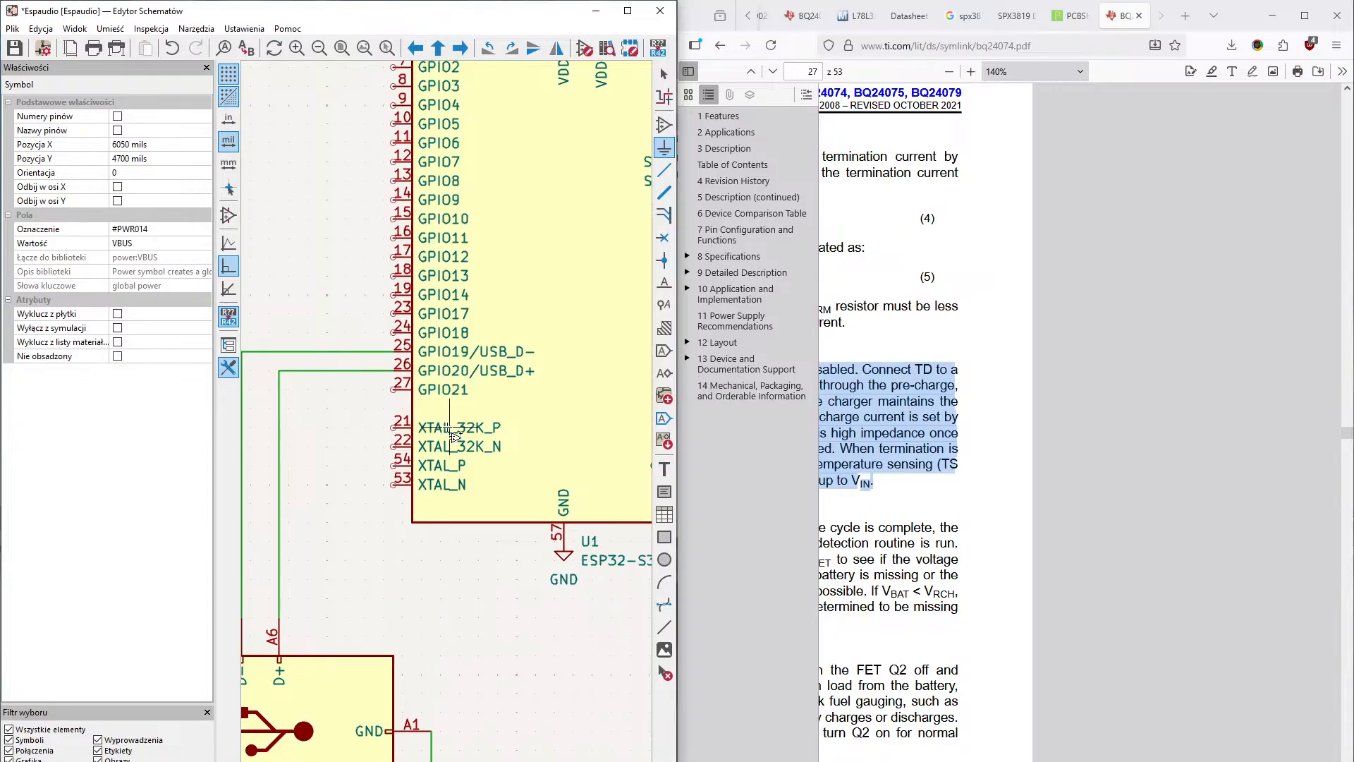
{"action": "middle_click_drag", "start_coordinate": [449, 428], "coordinate": [321, 599]}
{"action": "middle_click_drag", "start_coordinate": [377, 561], "coordinate": [363, 538]}
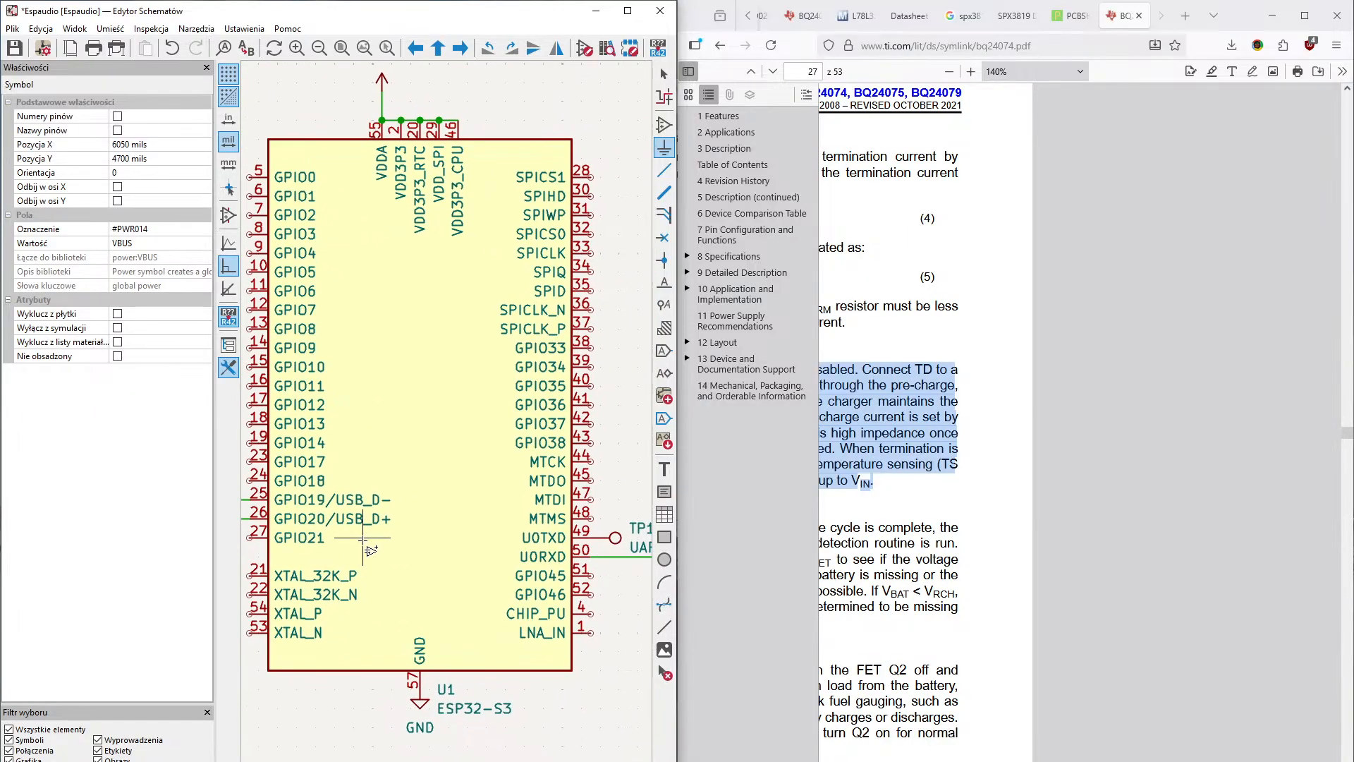
{"action": "middle_click_drag", "start_coordinate": [442, 500], "coordinate": [318, 607]}
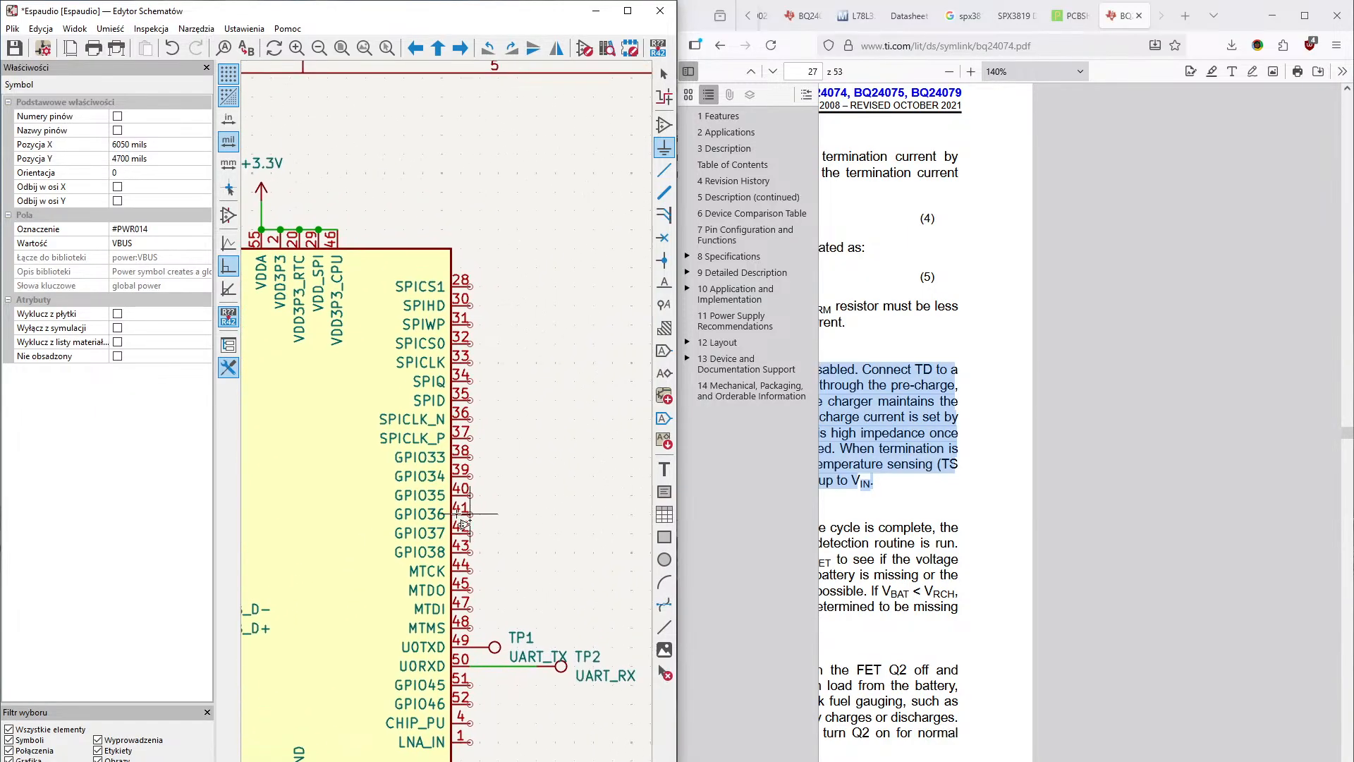
{"action": "middle_click_drag", "start_coordinate": [513, 485], "coordinate": [383, 428]}
{"action": "scroll", "coordinate": [383, 428], "scroll_direction": "down", "scroll_amount": 8}
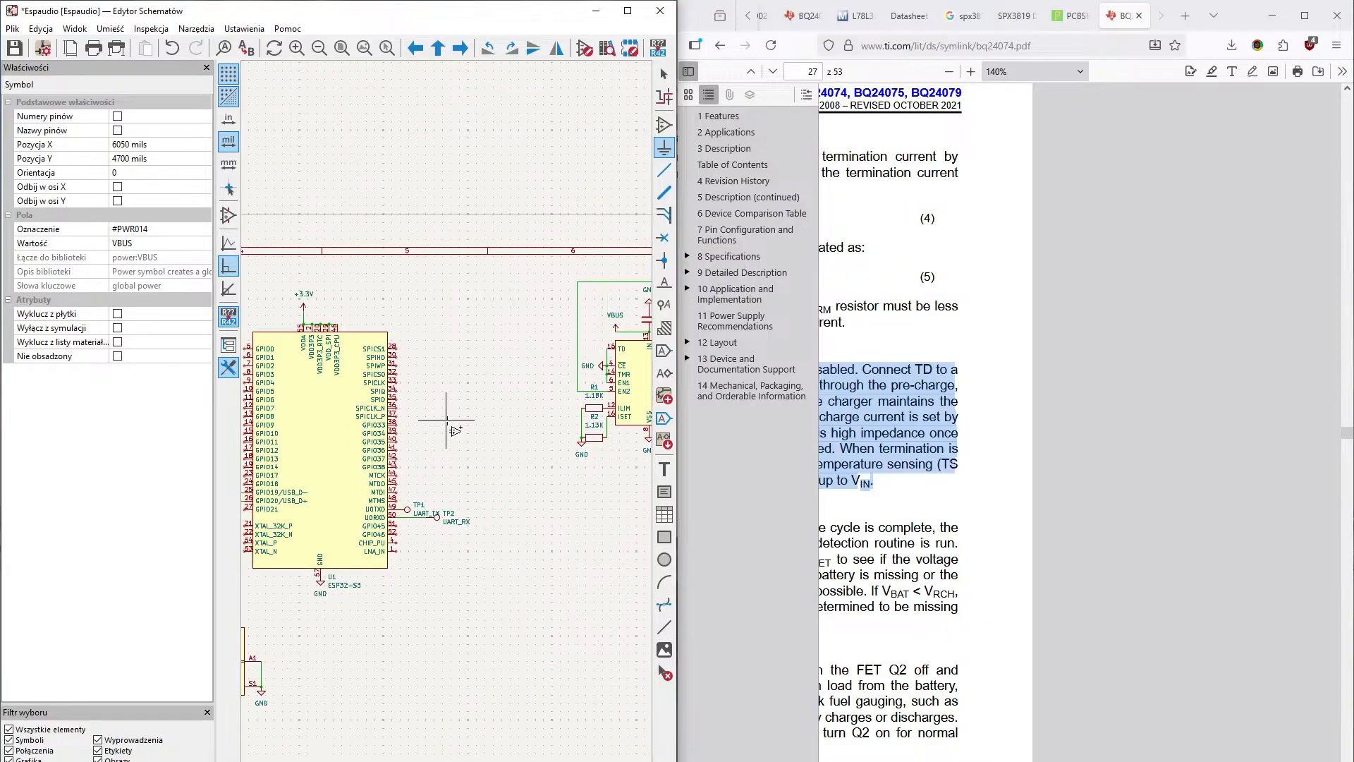
{"action": "scroll", "coordinate": [496, 380], "scroll_direction": "up", "scroll_amount": 4}
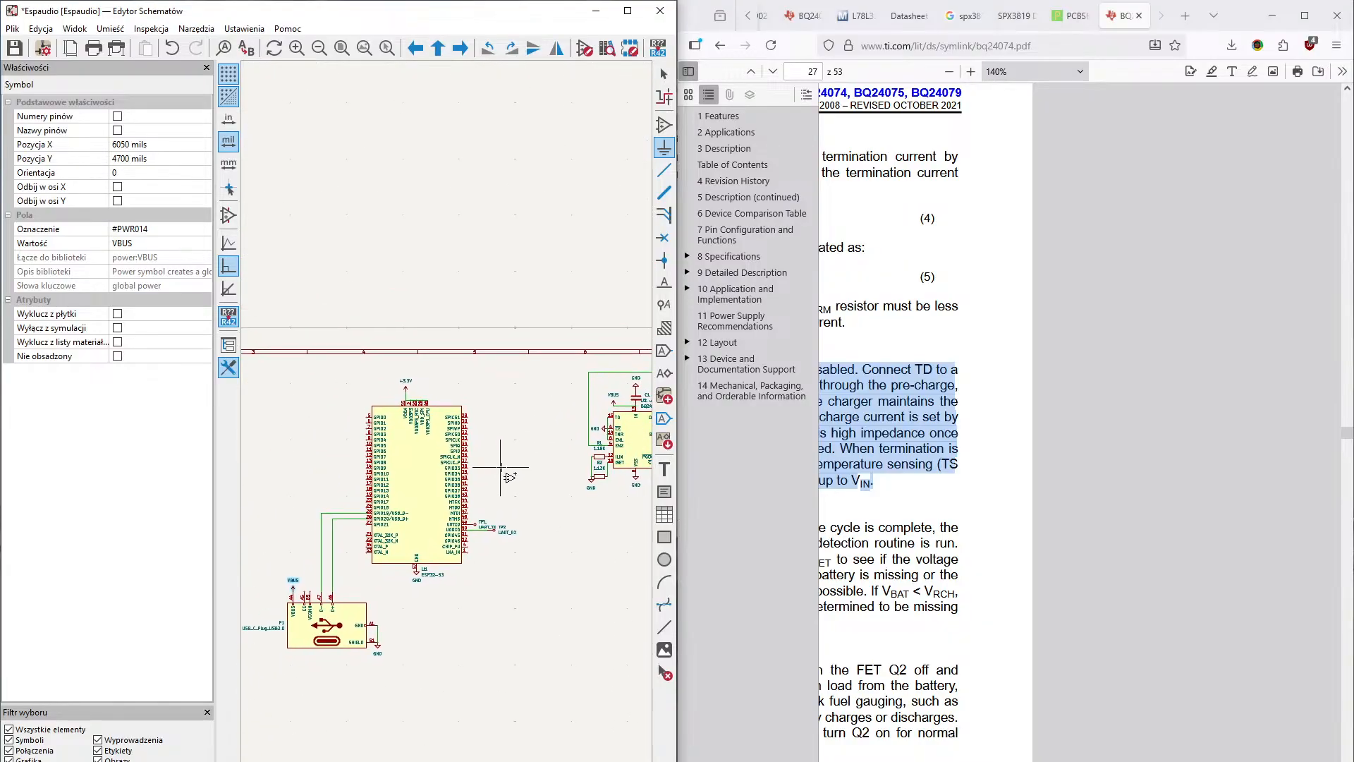
{"action": "mouse_move", "coordinate": [448, 421]}
{"action": "middle_mouse_down"}
{"action": "mouse_move", "coordinate": [332, 510]}
{"action": "mouse_move", "coordinate": [323, 536]}
{"action": "middle_mouse_up"}
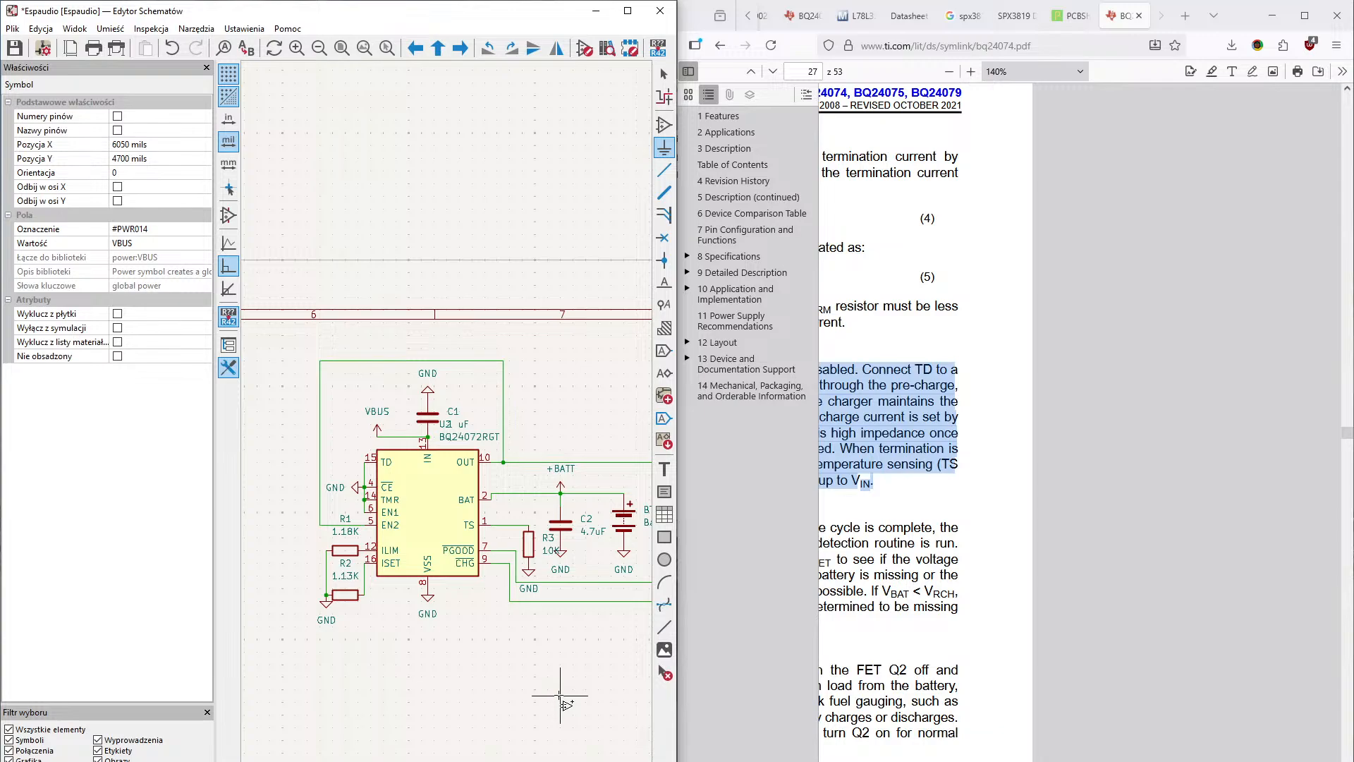
{"action": "middle_click_drag", "start_coordinate": [457, 694], "coordinate": [477, 643]}
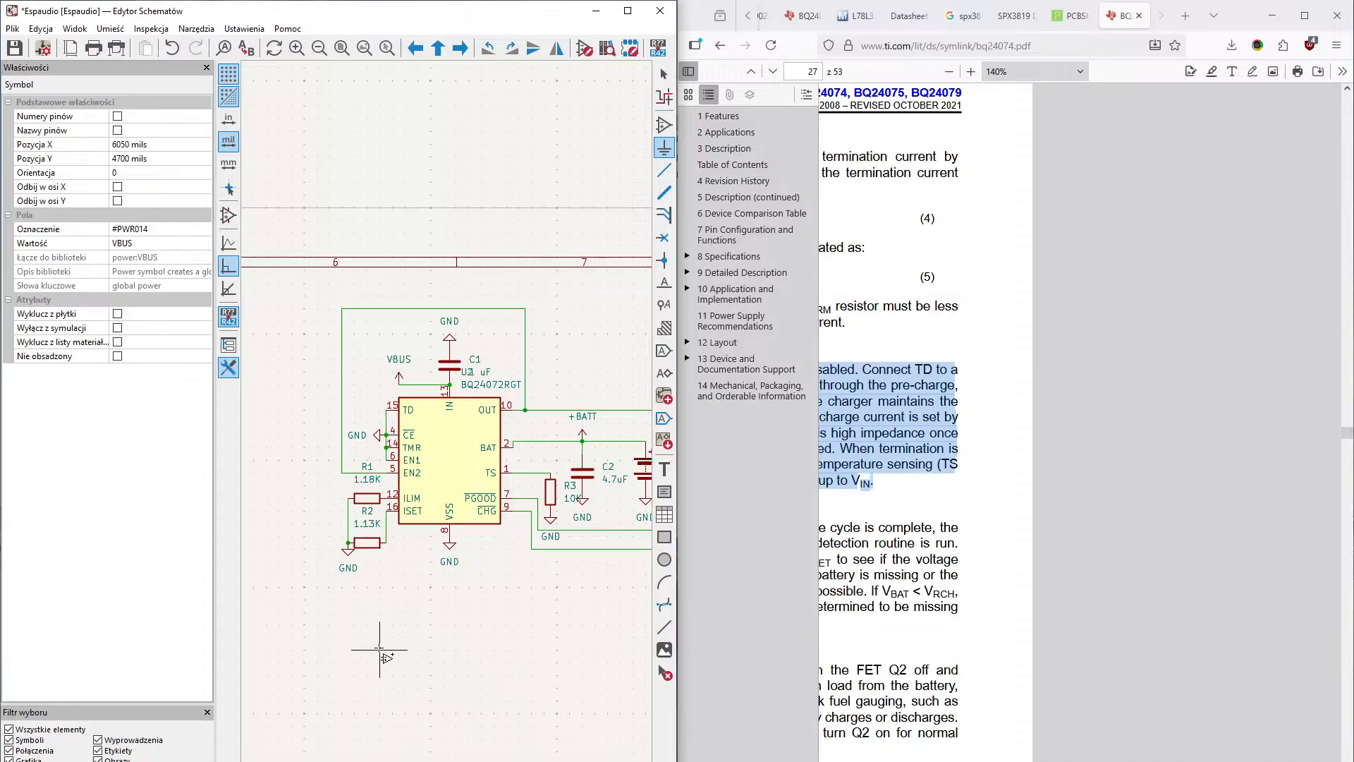
{"action": "middle_click_drag", "start_coordinate": [344, 649], "coordinate": [421, 634]}
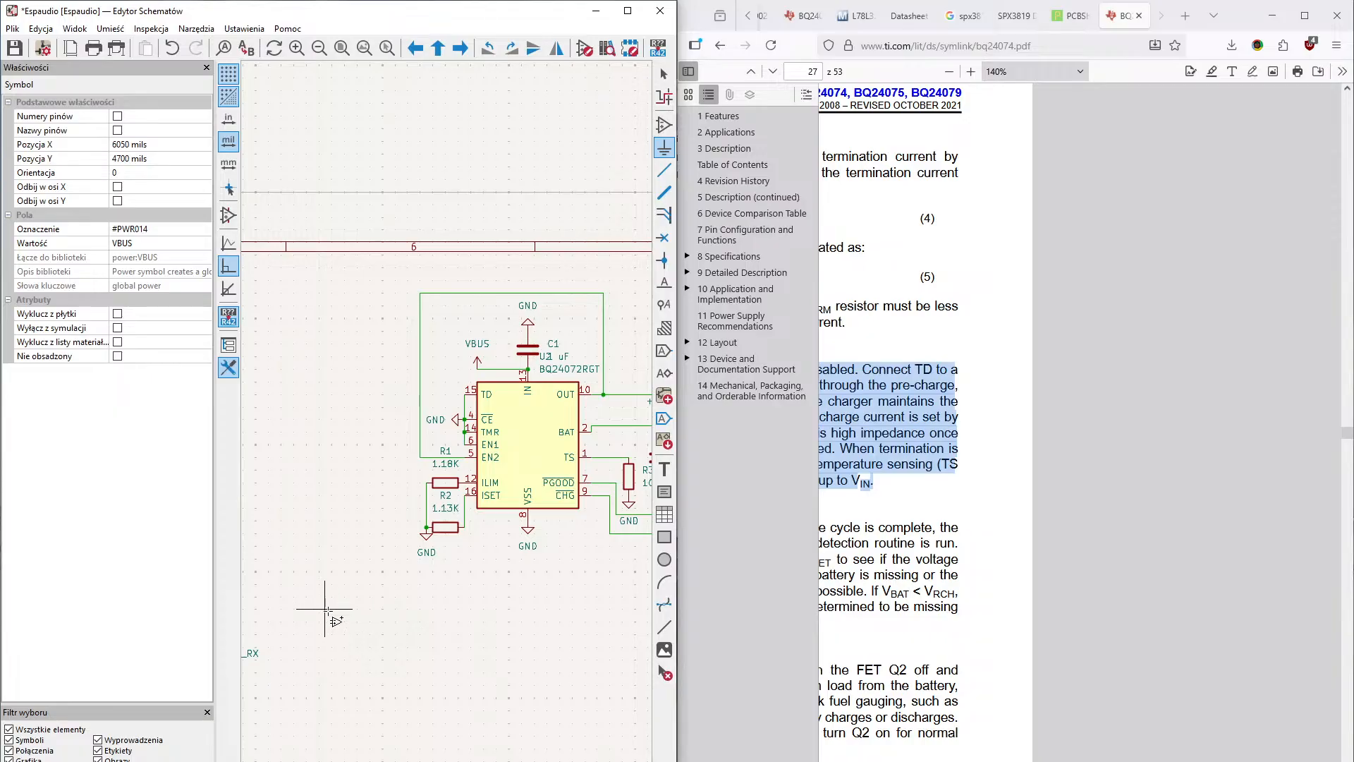
{"action": "middle_click_drag", "start_coordinate": [326, 611], "coordinate": [477, 596]}
{"action": "middle_click_drag", "start_coordinate": [392, 603], "coordinate": [652, 555]}
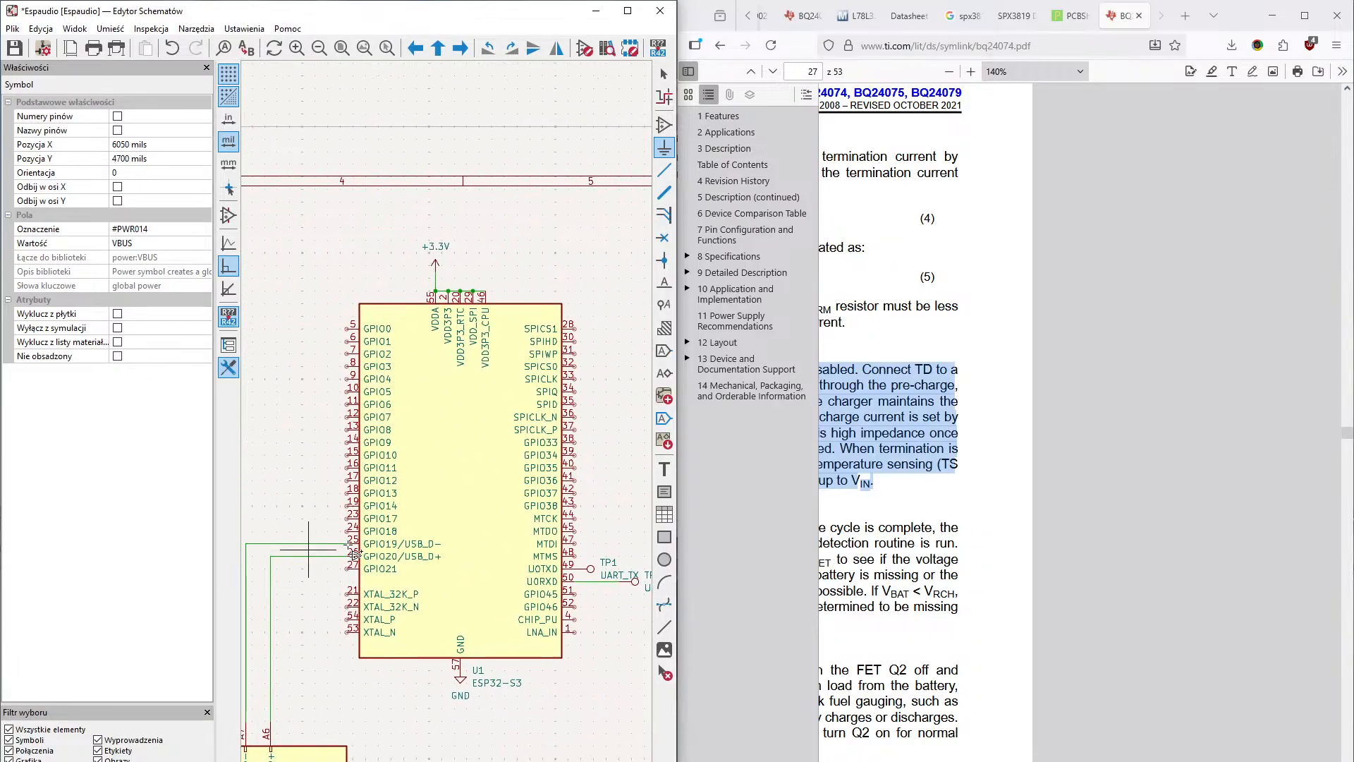
{"action": "middle_click_drag", "start_coordinate": [308, 548], "coordinate": [406, 535]}
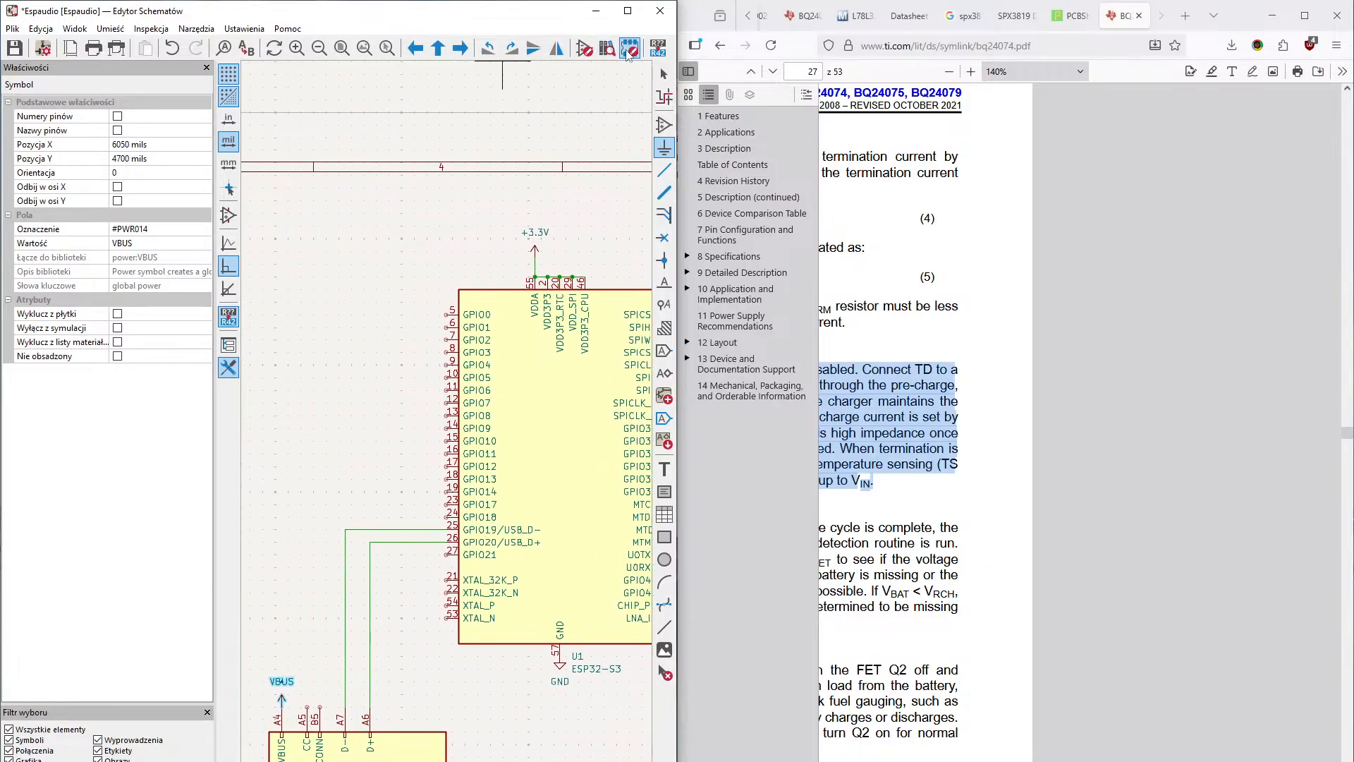
- Maximize the schematic editor window, run the electrical rules check and locate the undriven power input error for #PWR01 in the schematic
{"action": "left_click", "coordinate": [626, 11]}
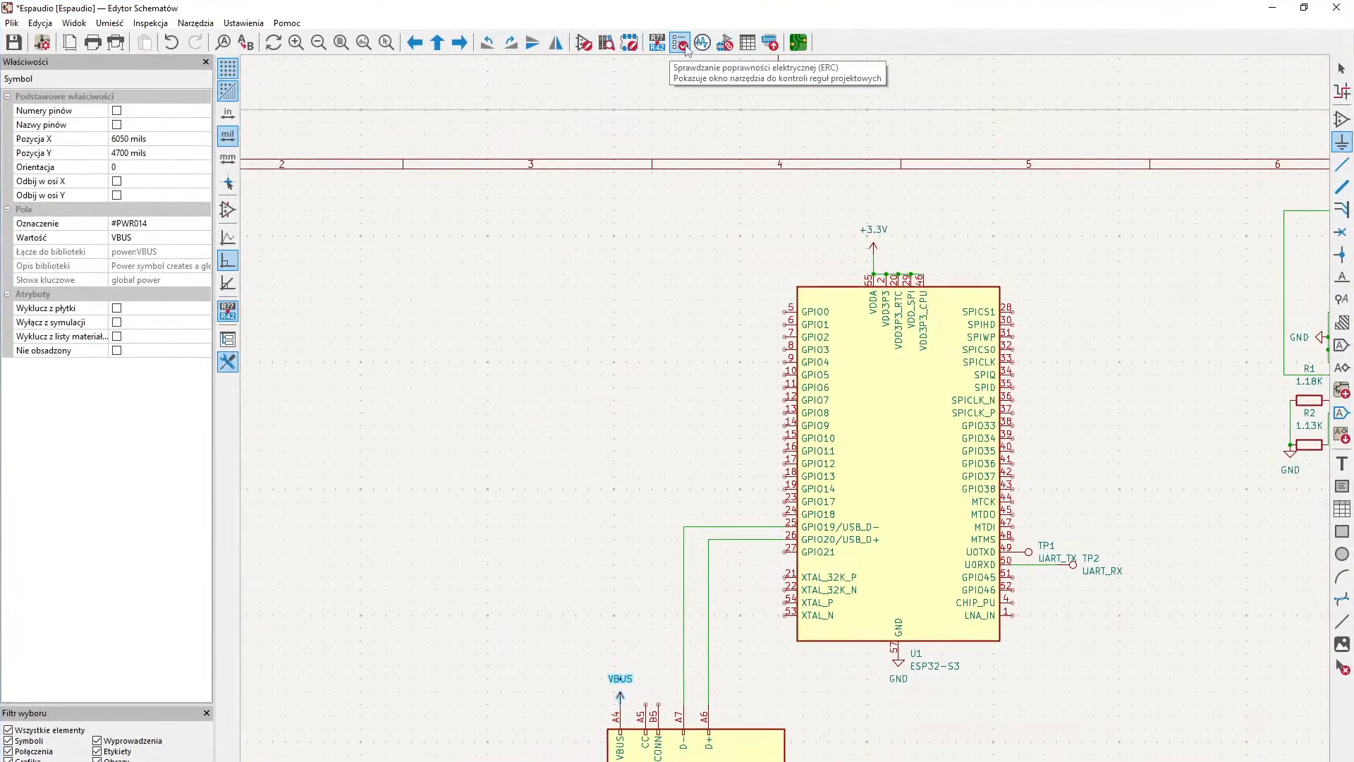
{"action": "left_click", "coordinate": [703, 44]}
{"action": "left_click", "coordinate": [418, 341]}
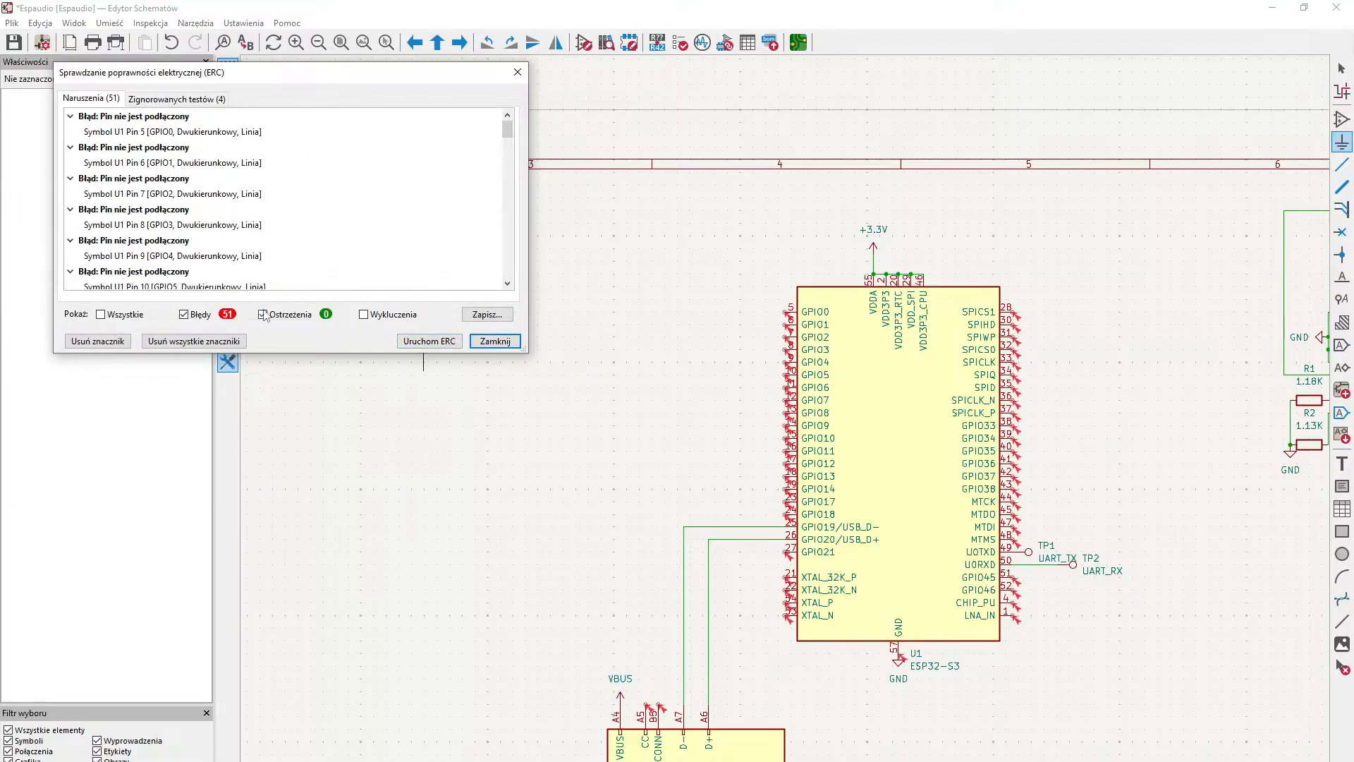
{"action": "scroll", "coordinate": [364, 229], "scroll_direction": "down", "scroll_amount": 10}
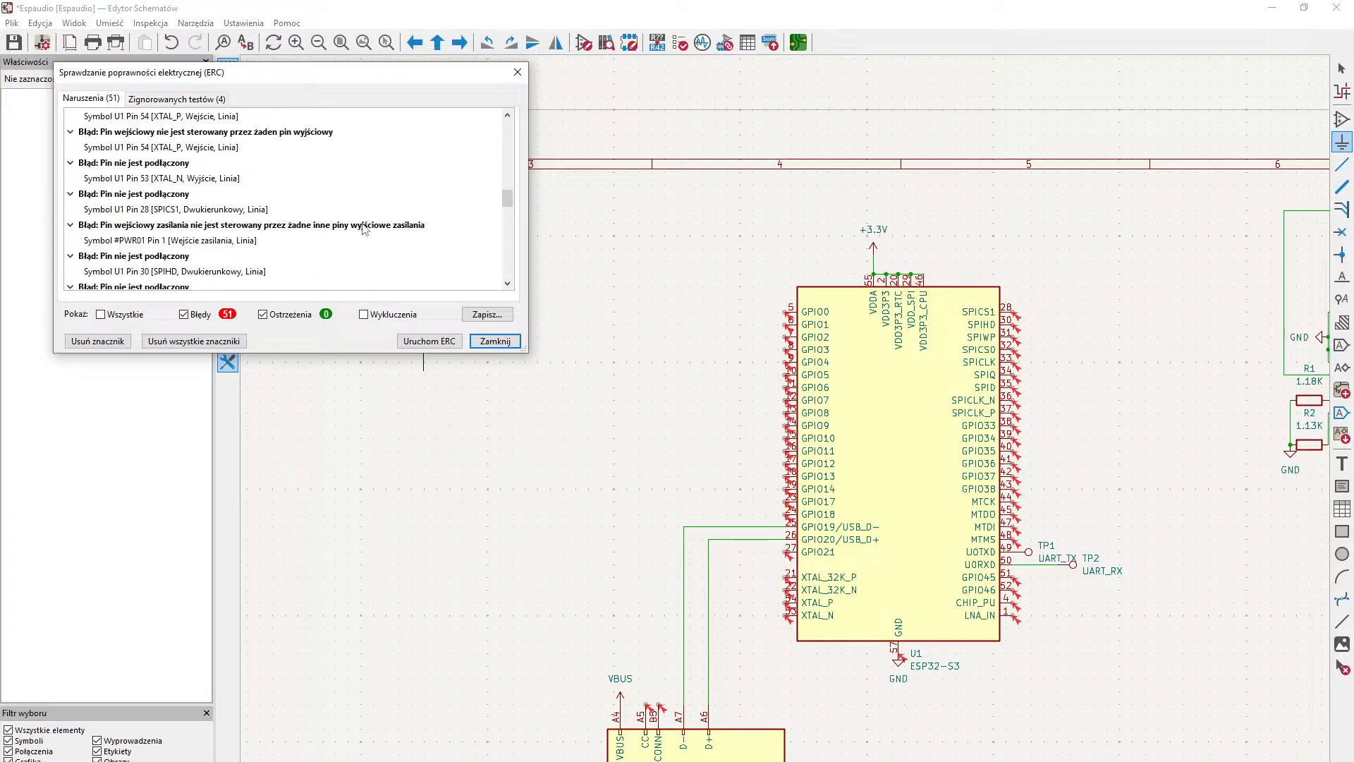
{"action": "double_click", "coordinate": [364, 226]}
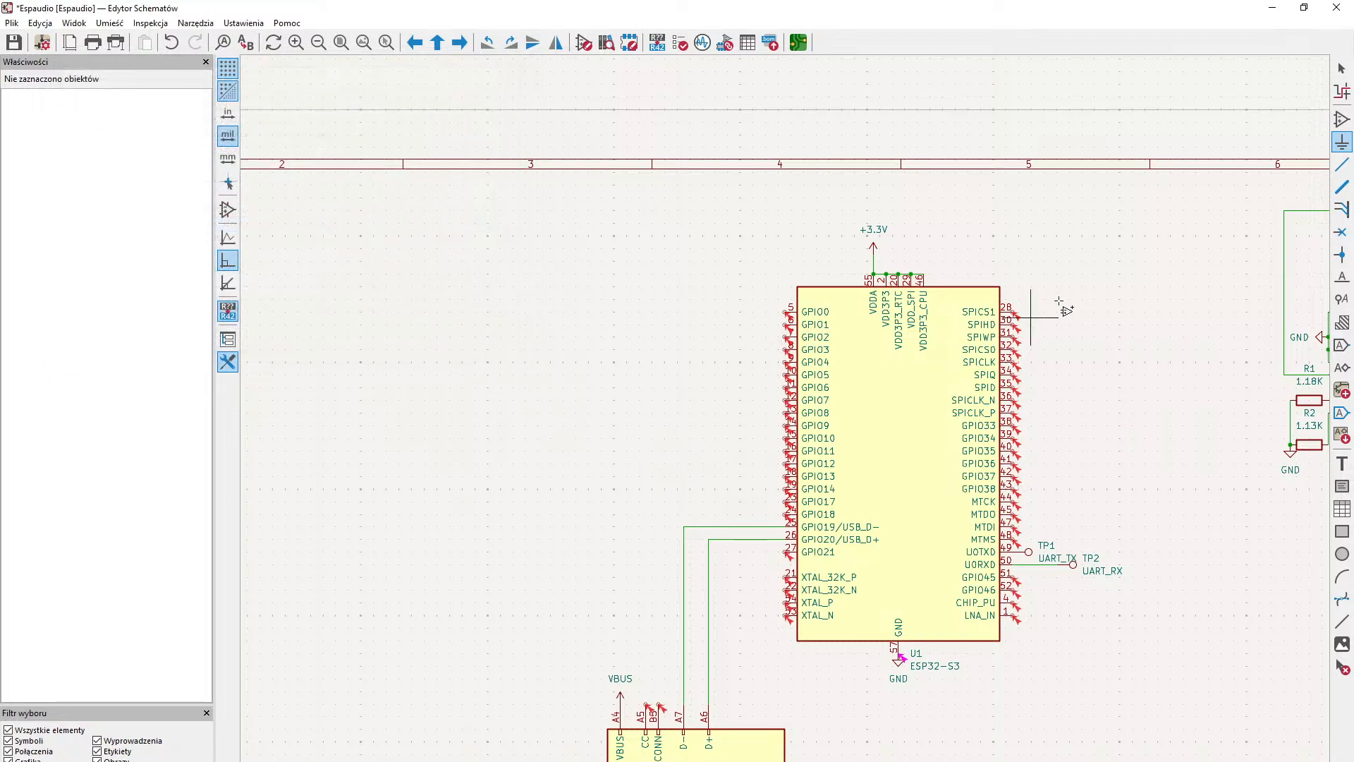
- Examine the ERC error markers around the ESP32-S3, the BQ24072RGT's VBUS input and the USB connector
{"action": "left_click", "coordinate": [1342, 69]}
{"action": "middle_click_drag", "start_coordinate": [1017, 392], "coordinate": [1053, 221]}
{"action": "middle_click_drag", "start_coordinate": [1017, 333], "coordinate": [1024, 266]}
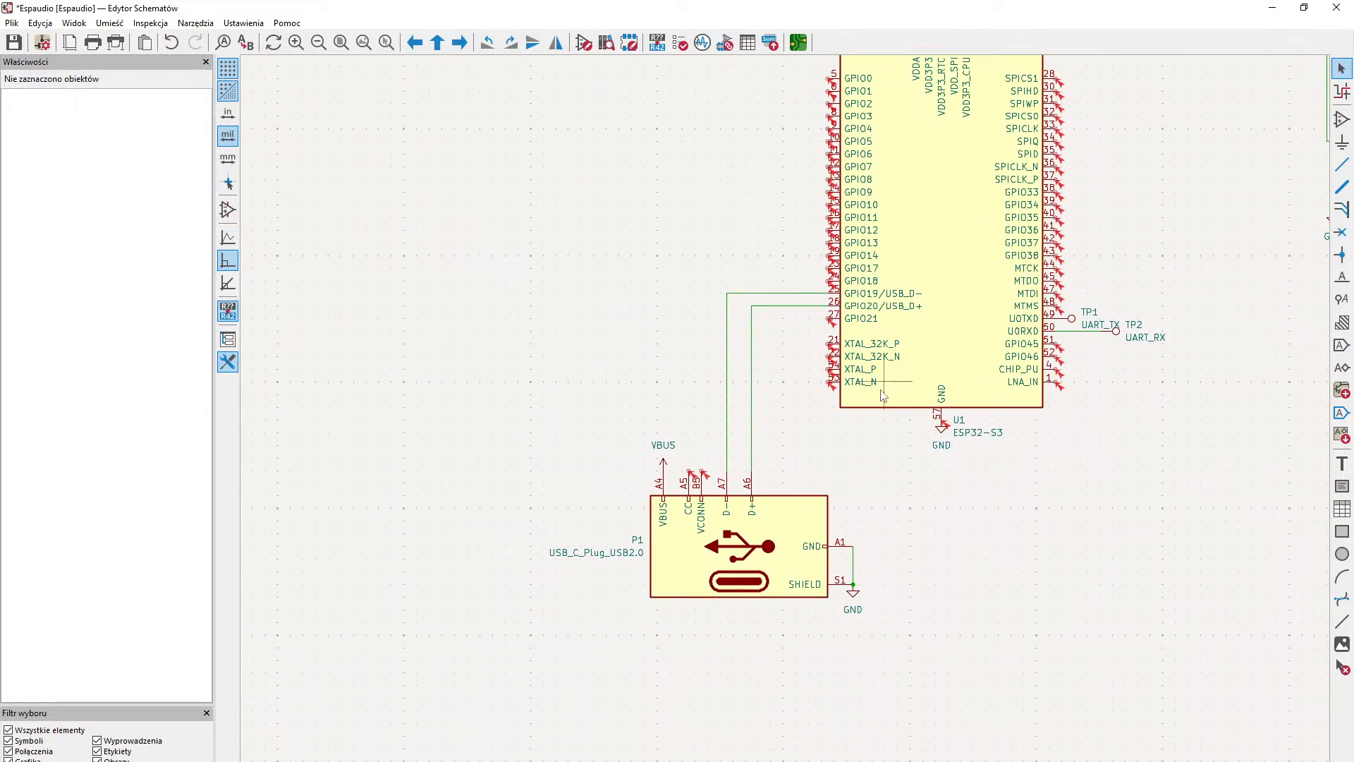
{"action": "scroll", "coordinate": [824, 430], "scroll_direction": "up", "scroll_amount": 2}
{"action": "scroll", "coordinate": [769, 451], "scroll_direction": "down", "scroll_amount": 3}
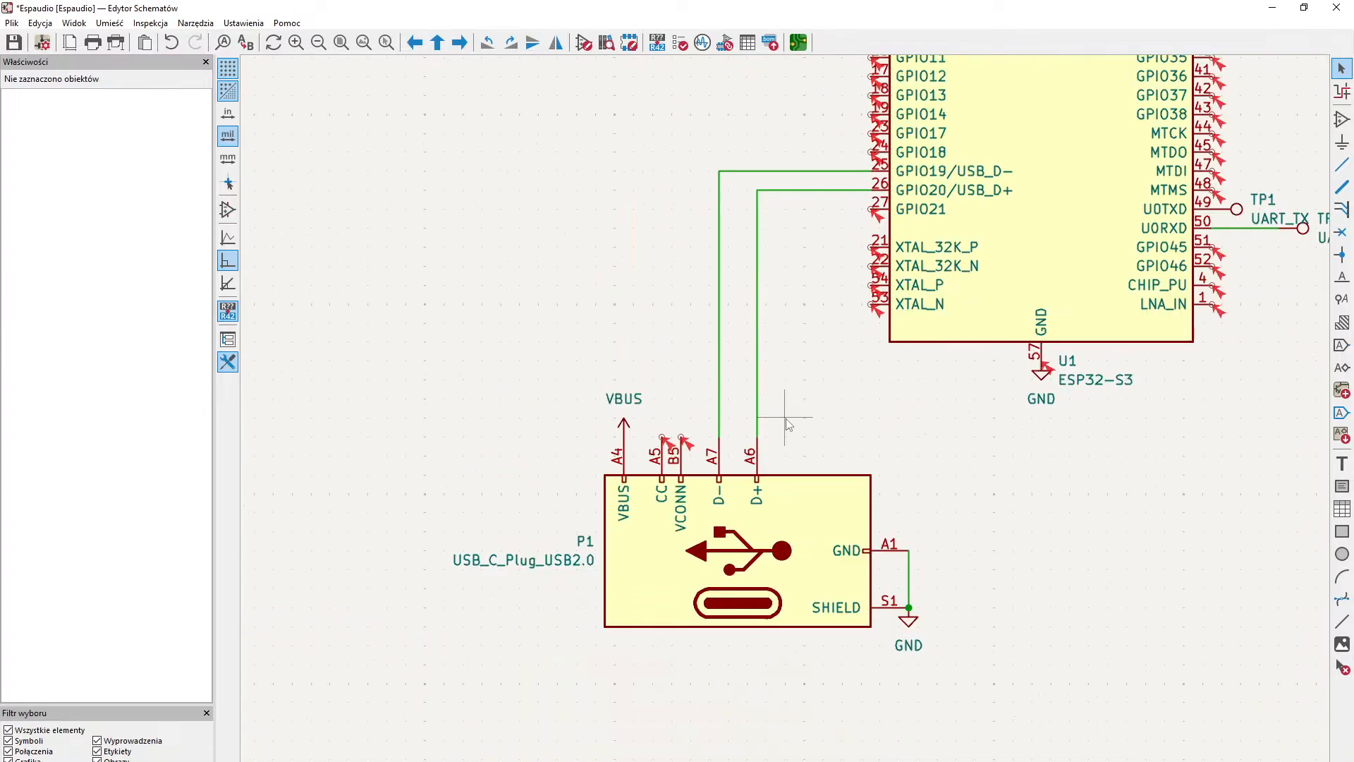
{"action": "middle_click_drag", "start_coordinate": [873, 407], "coordinate": [712, 538]}
{"action": "middle_click_drag", "start_coordinate": [940, 371], "coordinate": [711, 567]}
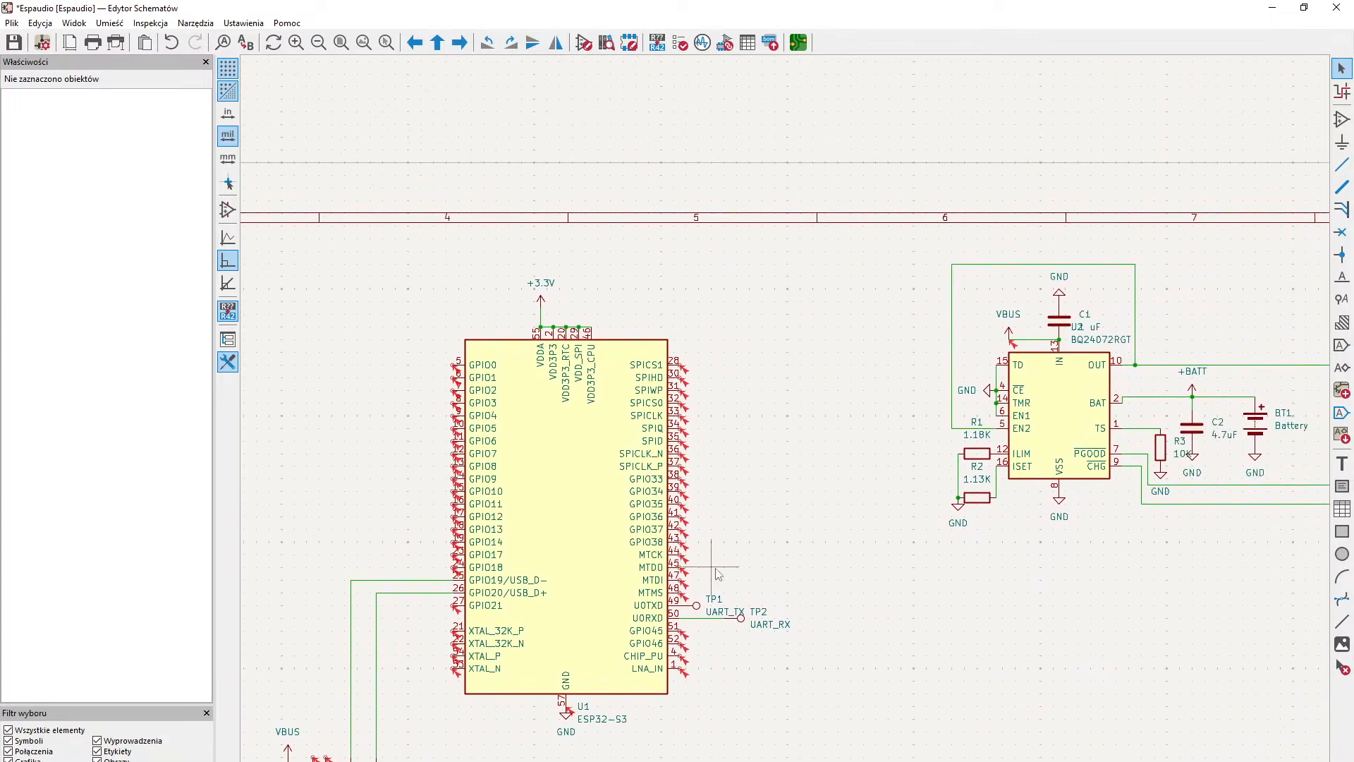
{"action": "scroll", "coordinate": [786, 418], "scroll_direction": "up", "scroll_amount": 1}
{"action": "middle_click_drag", "start_coordinate": [939, 454], "coordinate": [630, 622]}
{"action": "scroll", "coordinate": [785, 418], "scroll_direction": "up", "scroll_amount": 1}
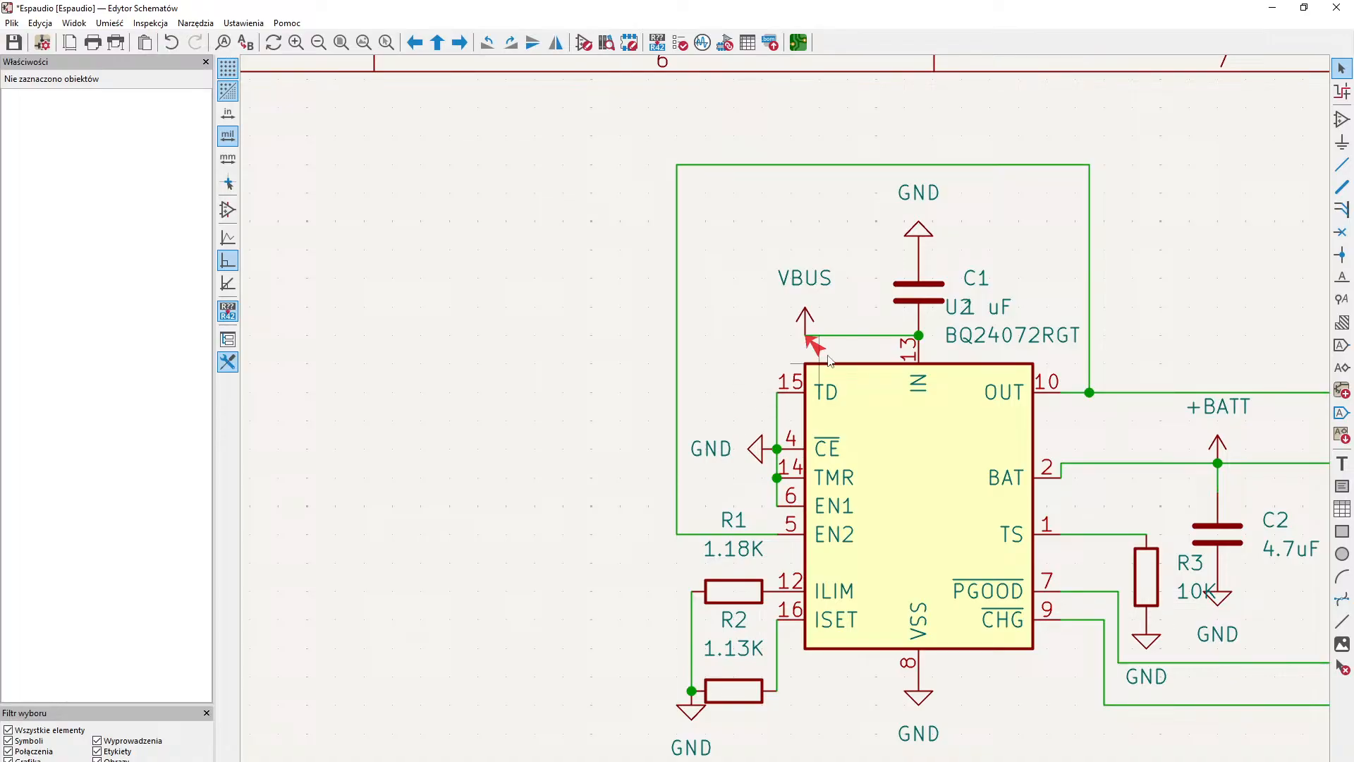
{"action": "middle_click_drag", "start_coordinate": [740, 371], "coordinate": [1015, 134]}
{"action": "middle_click_drag", "start_coordinate": [677, 446], "coordinate": [1045, 462]}
{"action": "middle_click_drag", "start_coordinate": [752, 547], "coordinate": [908, 506]}
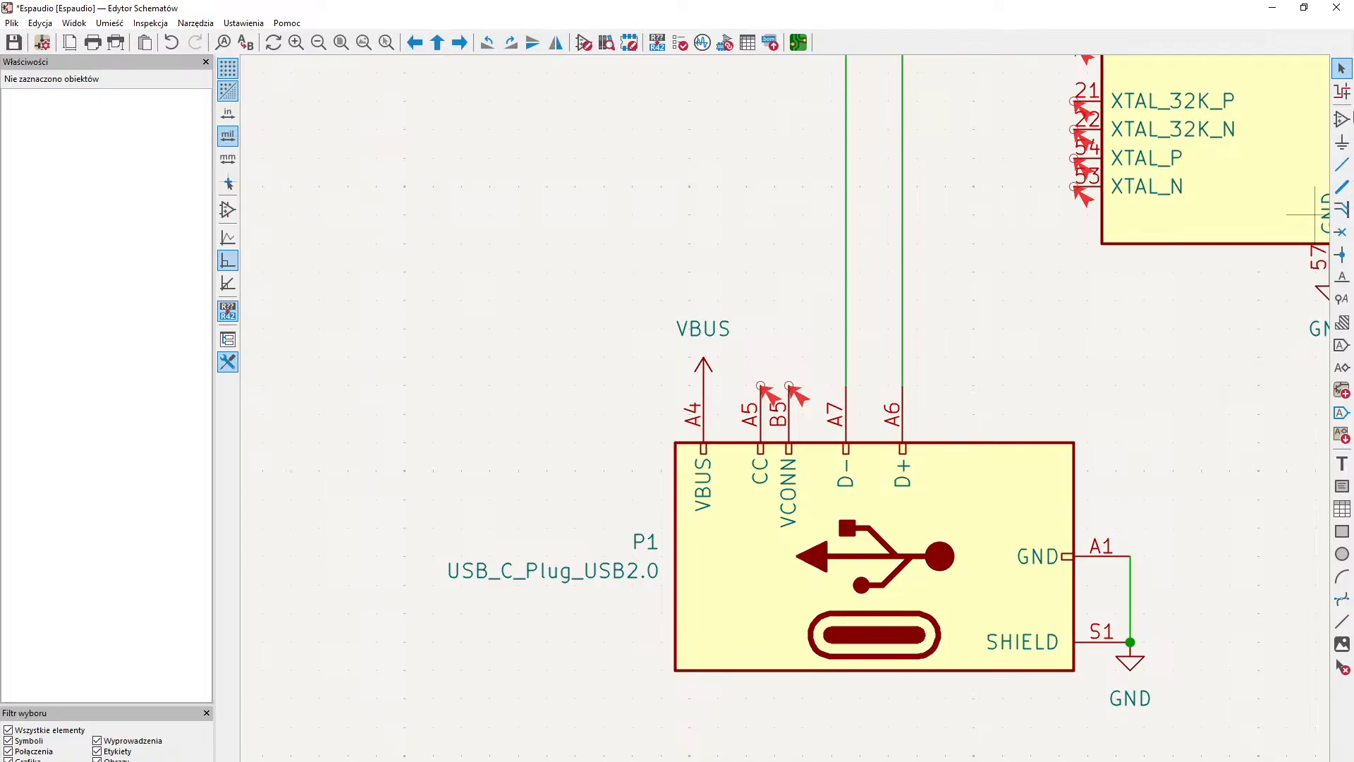
- Place a PWR_FLAG symbol beside the USB connector's VBUS power symbol and wire it to the VBUS pin A4
{"action": "left_click", "coordinate": [1342, 141]}
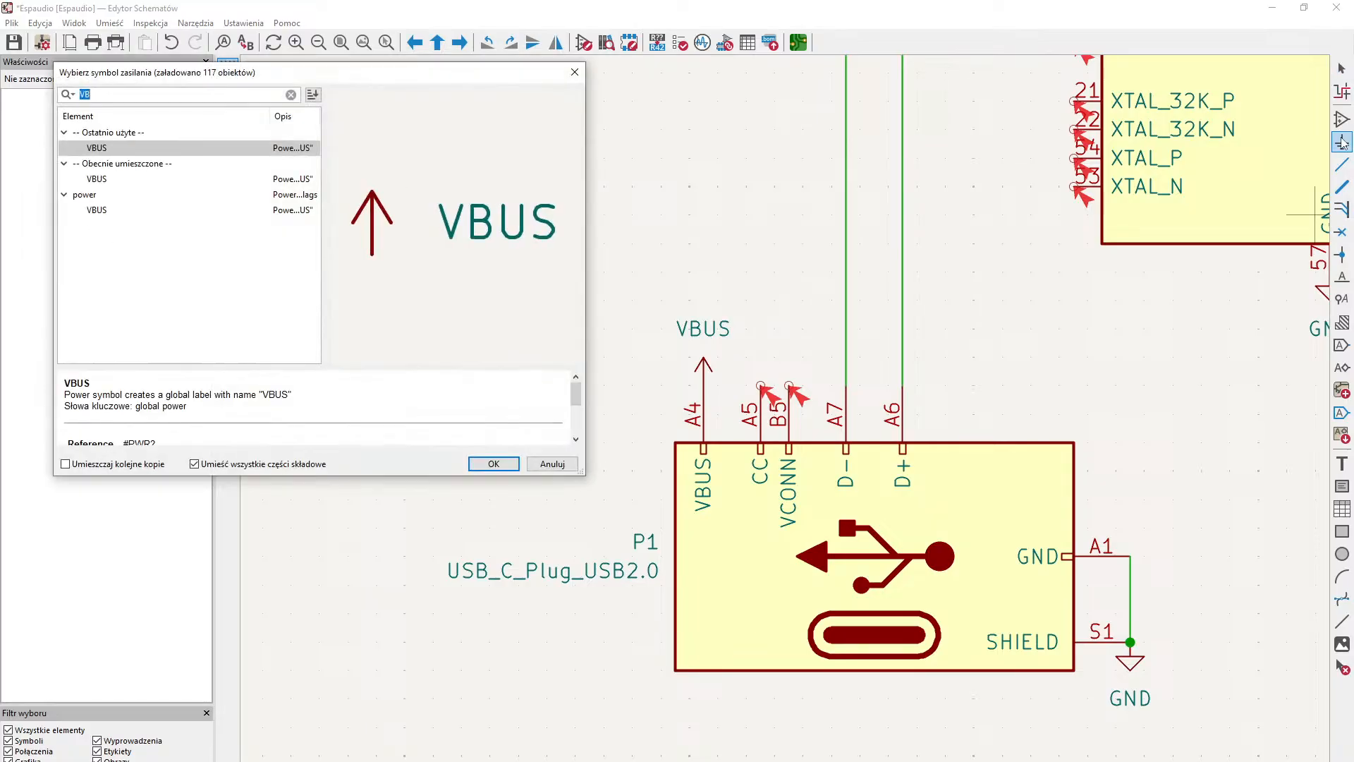
{"action": "type", "text": "fla"}
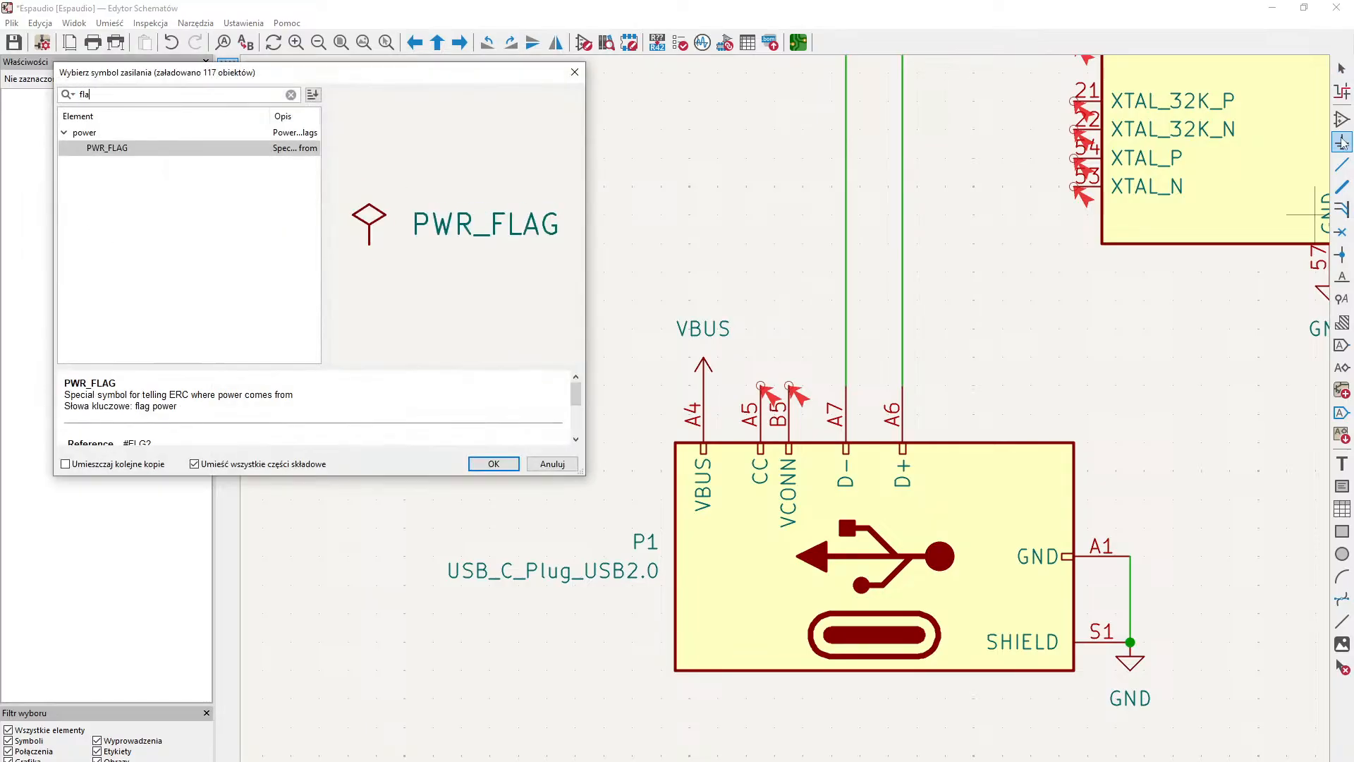
{"action": "key", "text": "Return"}
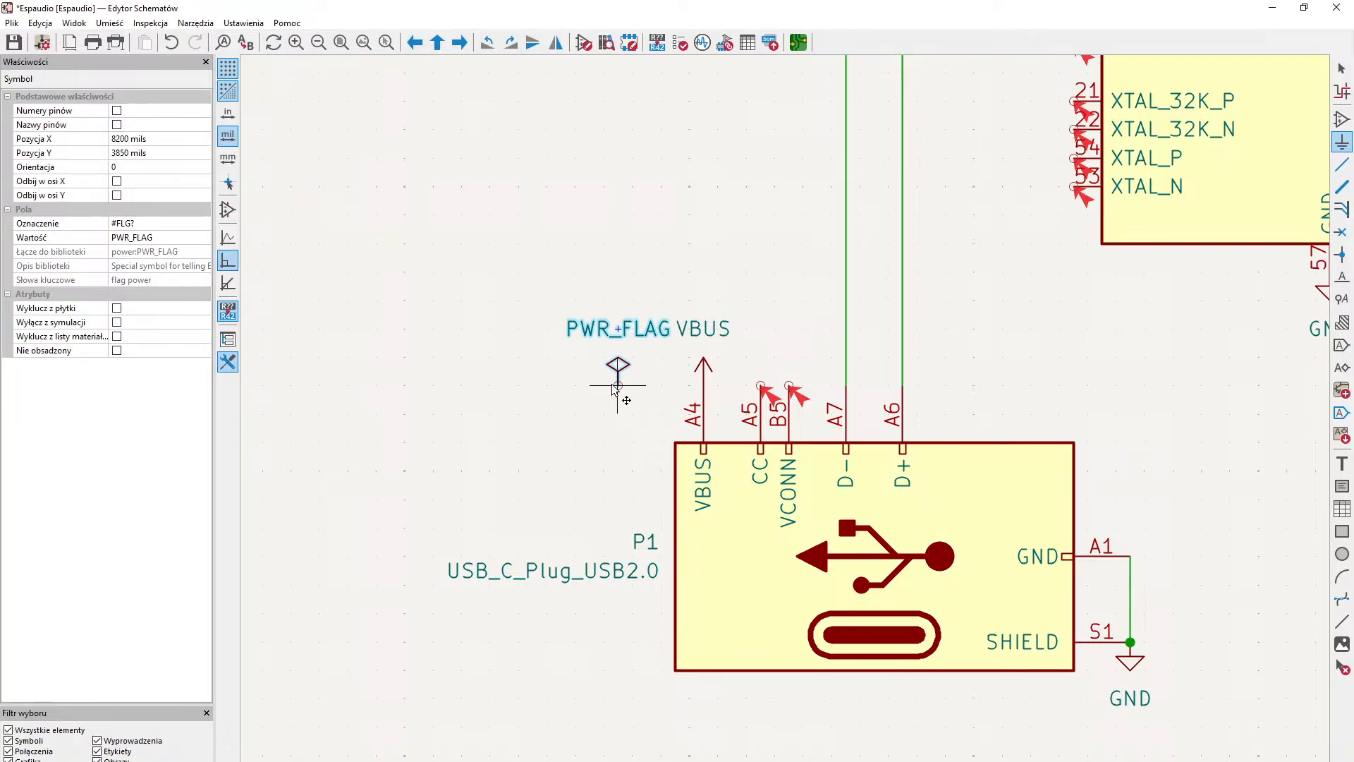
{"action": "left_click", "coordinate": [616, 386]}
{"action": "left_click", "coordinate": [1342, 165]}
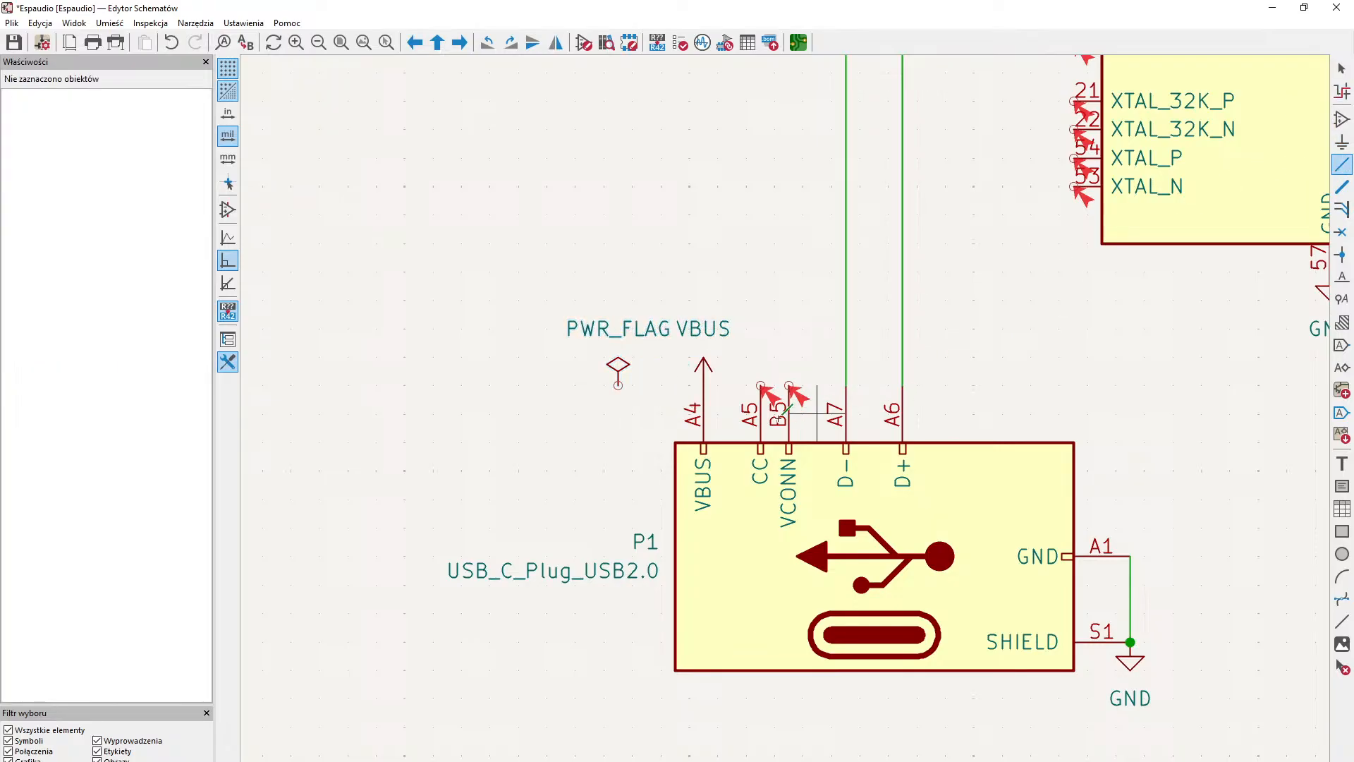
{"action": "left_click", "coordinate": [617, 385]}
{"action": "left_click", "coordinate": [704, 383]}
- Place a PWR_FLAG symbol on the +BATT wire at the BQ24072RGT's BAT output
{"action": "scroll", "coordinate": [779, 475], "scroll_direction": "down", "scroll_amount": 5}
{"action": "scroll", "coordinate": [901, 399], "scroll_direction": "up", "scroll_amount": 2}
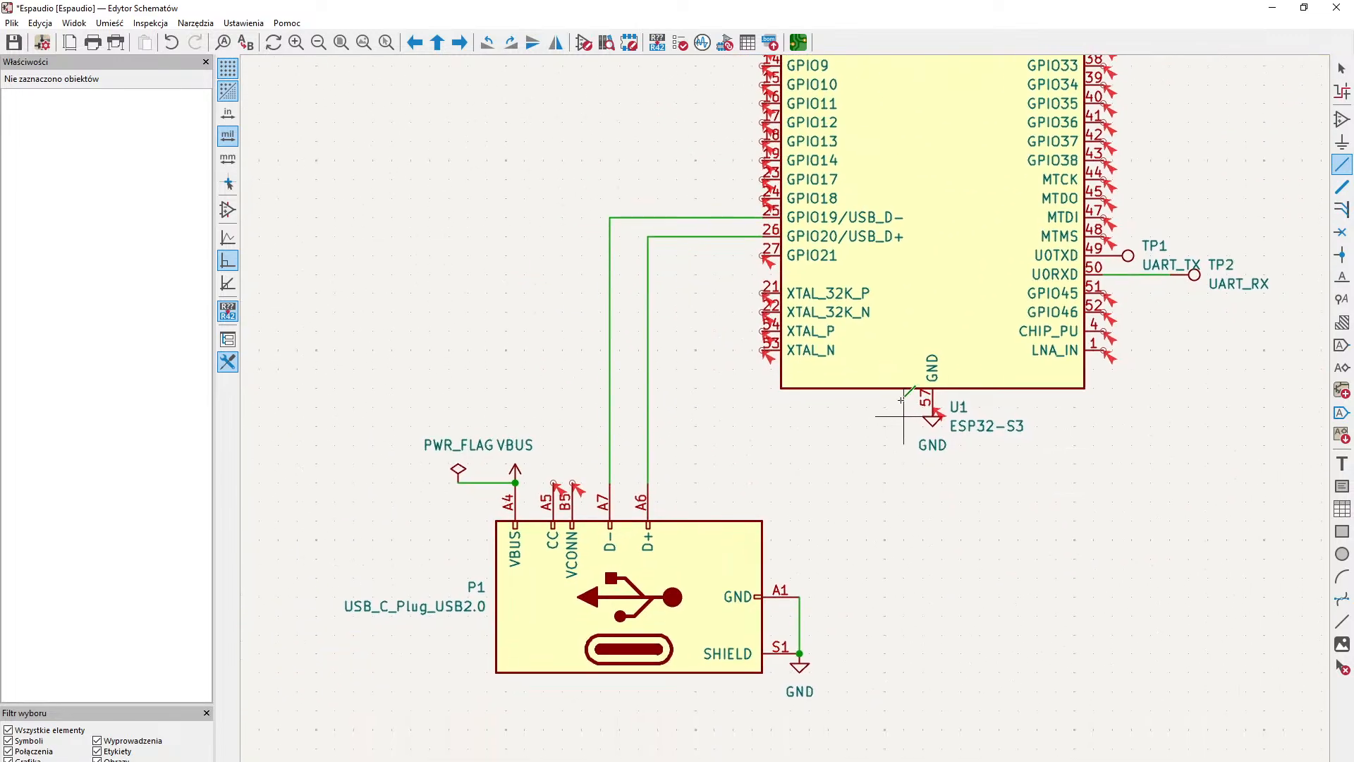
{"action": "scroll", "coordinate": [776, 508], "scroll_direction": "down", "scroll_amount": 5}
{"action": "scroll", "coordinate": [698, 529], "scroll_direction": "up", "scroll_amount": 6}
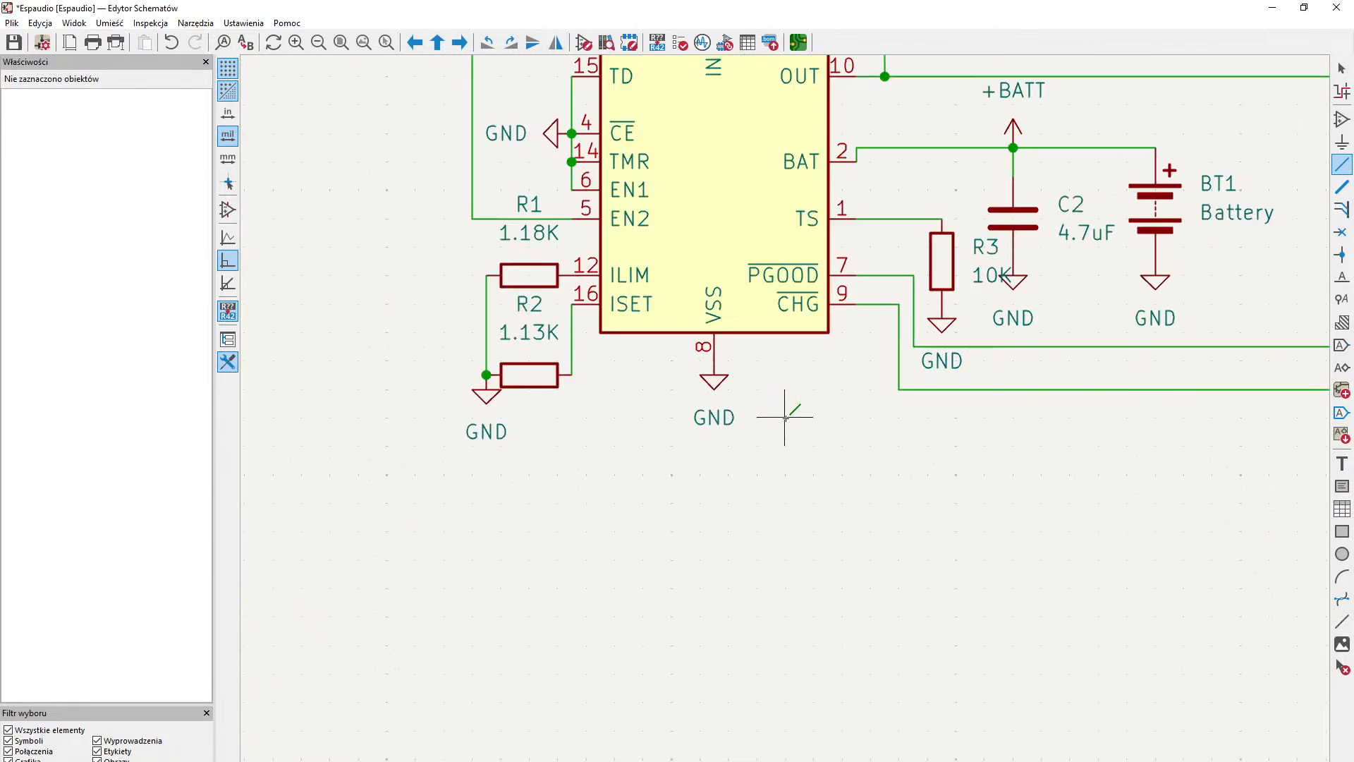
{"action": "middle_click_drag", "start_coordinate": [785, 417], "coordinate": [743, 588]}
{"action": "middle_click_drag", "start_coordinate": [895, 506], "coordinate": [778, 598]}
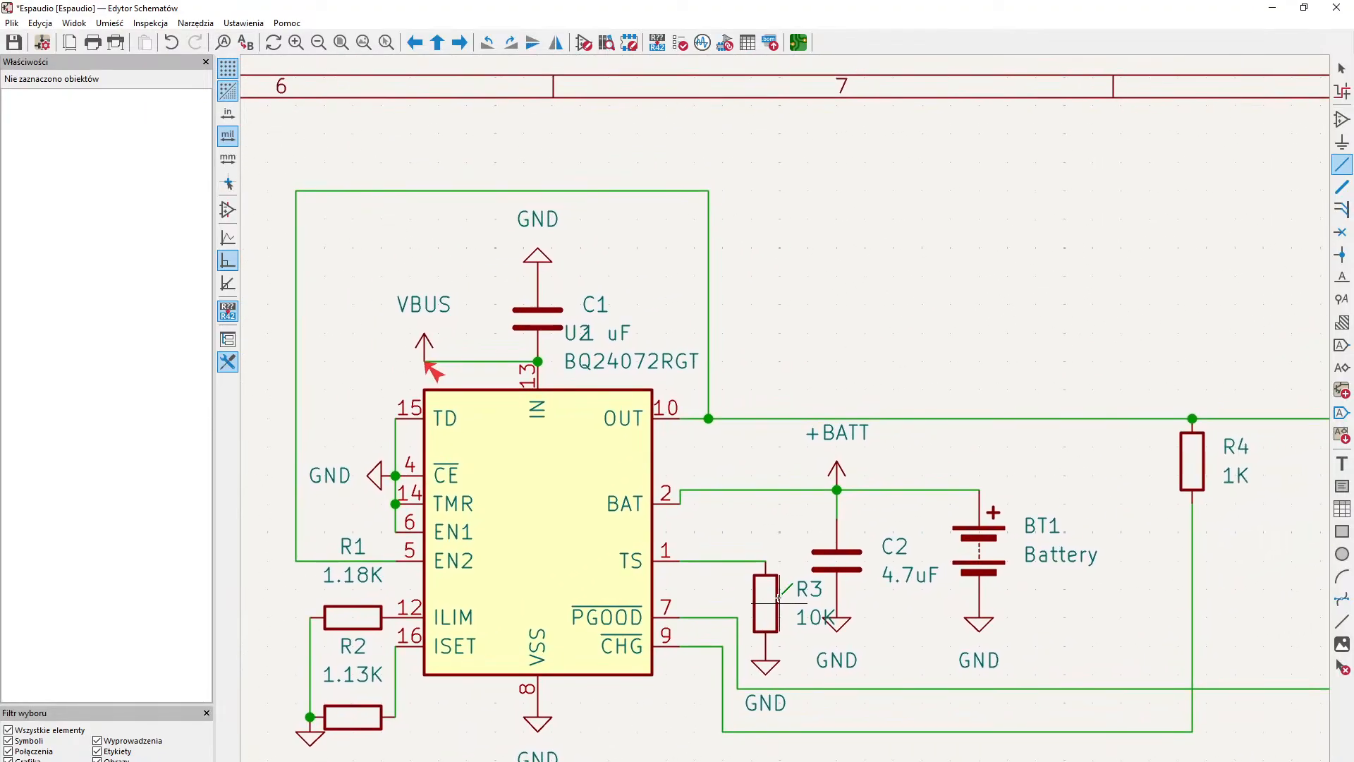
{"action": "middle_click_drag", "start_coordinate": [1053, 402], "coordinate": [961, 475]}
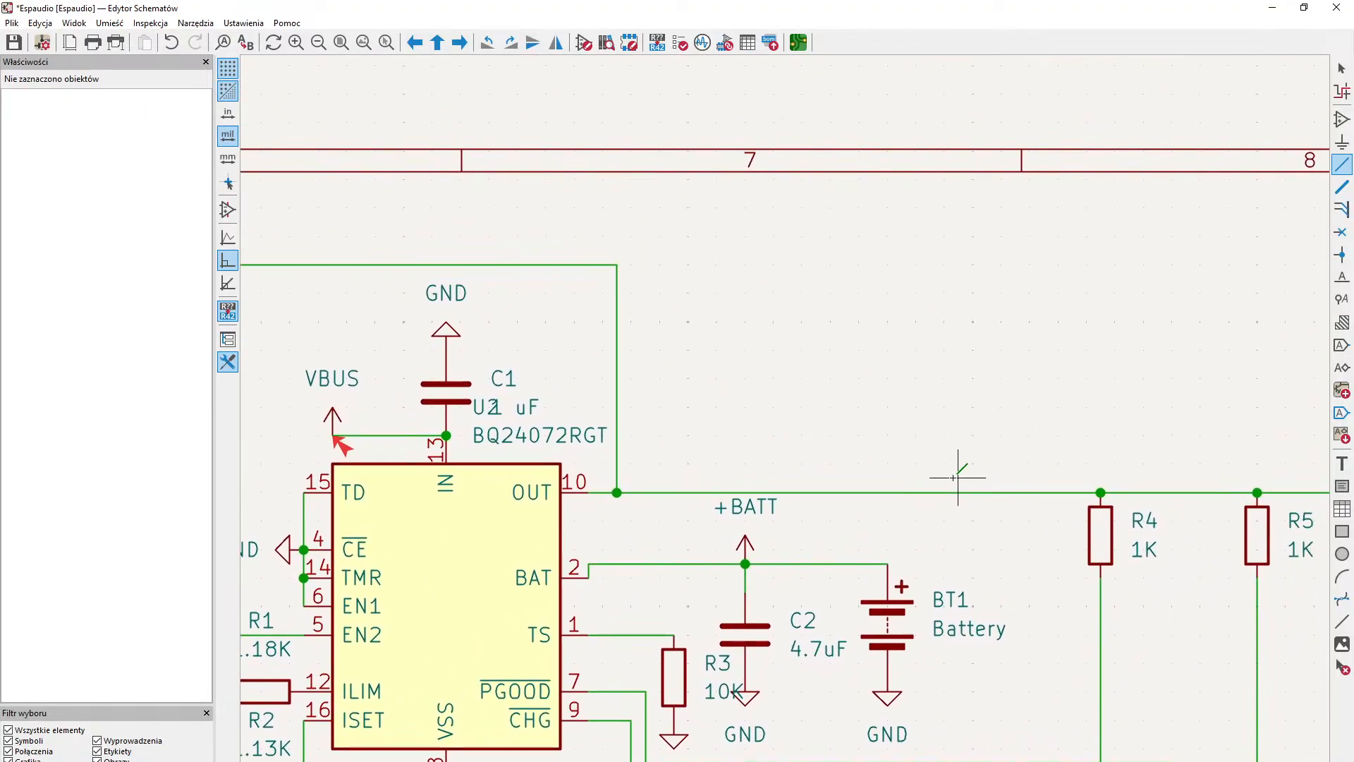
{"action": "left_click", "coordinate": [1342, 143]}
{"action": "left_click", "coordinate": [213, 154]}
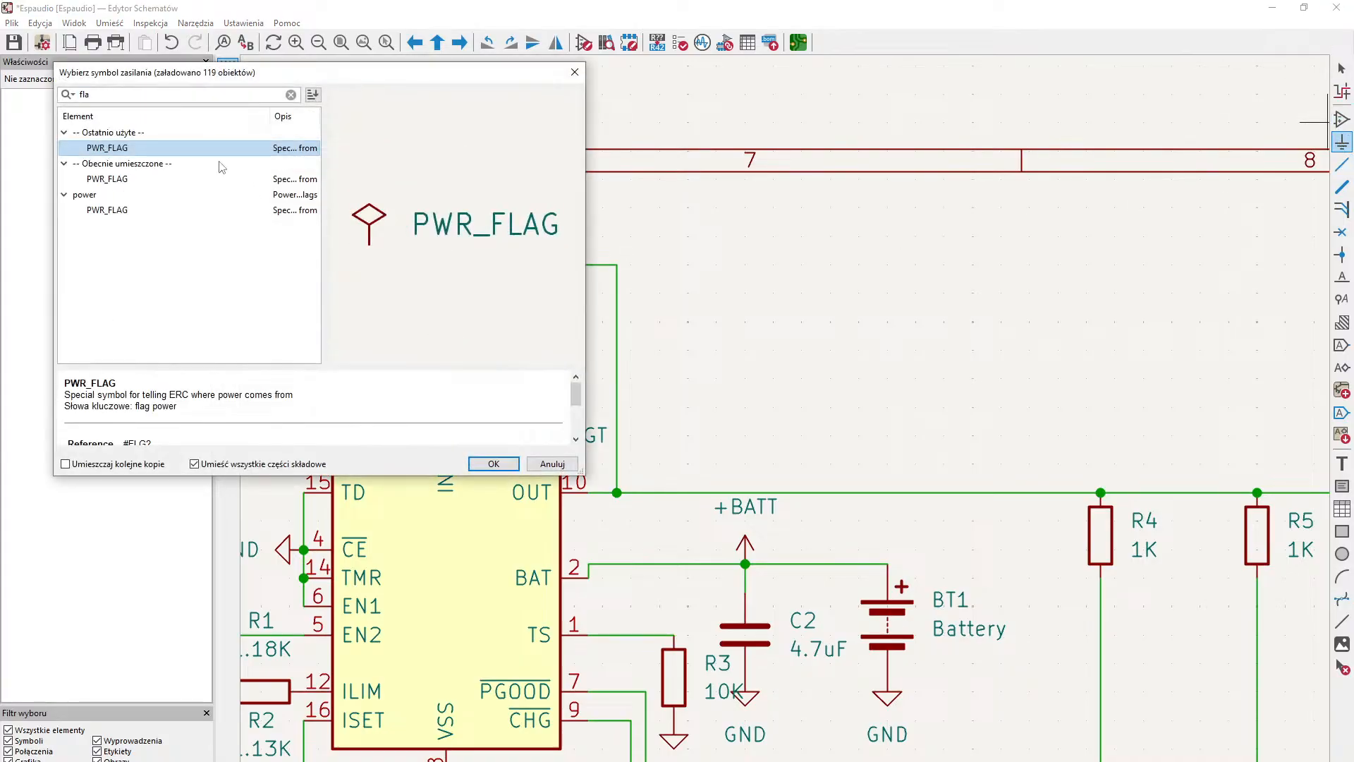
{"action": "left_click", "coordinate": [494, 463]}
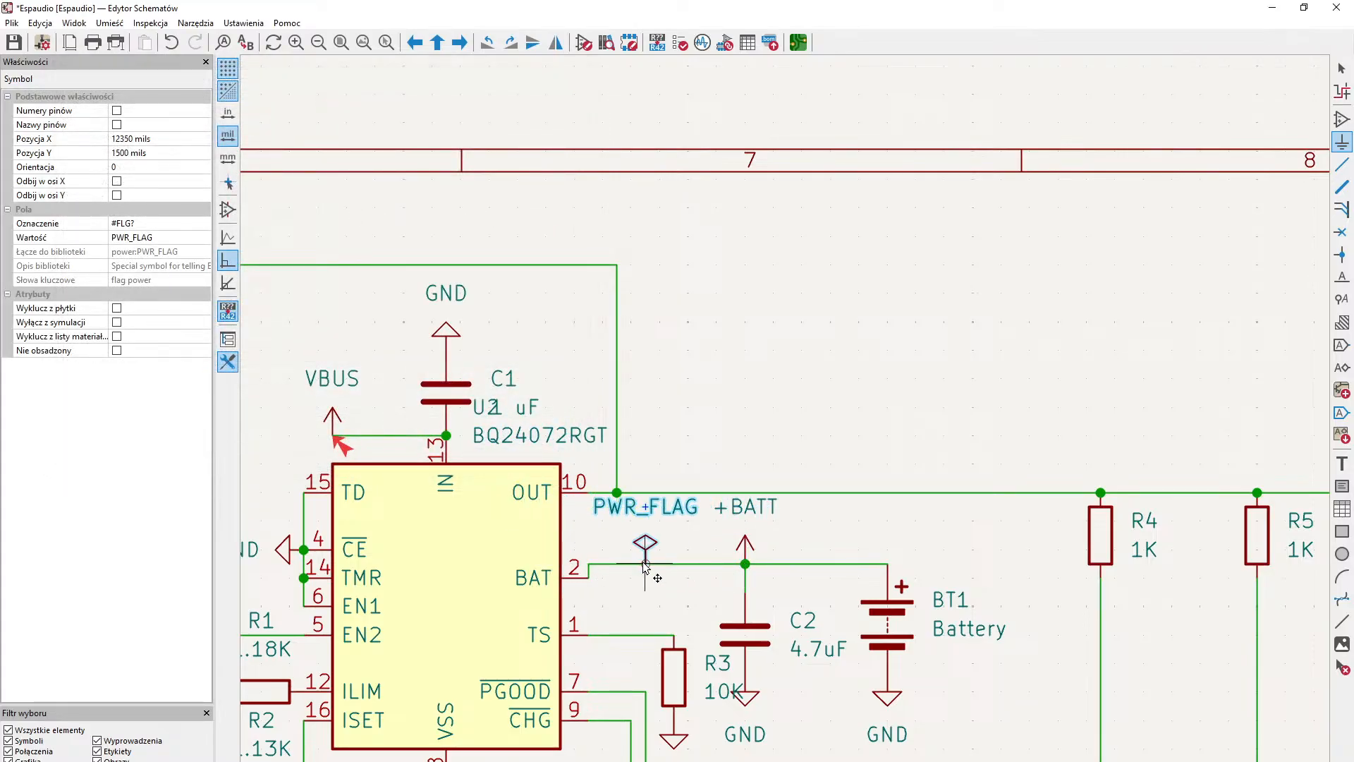
{"action": "left_click", "coordinate": [644, 564]}
- Place another PWR_FLAG symbol on the +3.3V wire between R5 and the +3.3V power symbol
{"action": "middle_click_drag", "start_coordinate": [680, 335], "coordinate": [849, 426]}
{"action": "middle_click_drag", "start_coordinate": [718, 444], "coordinate": [818, 450]}
{"action": "middle_click_drag", "start_coordinate": [730, 484], "coordinate": [773, 397]}
{"action": "middle_click_drag", "start_coordinate": [776, 472], "coordinate": [783, 377]}
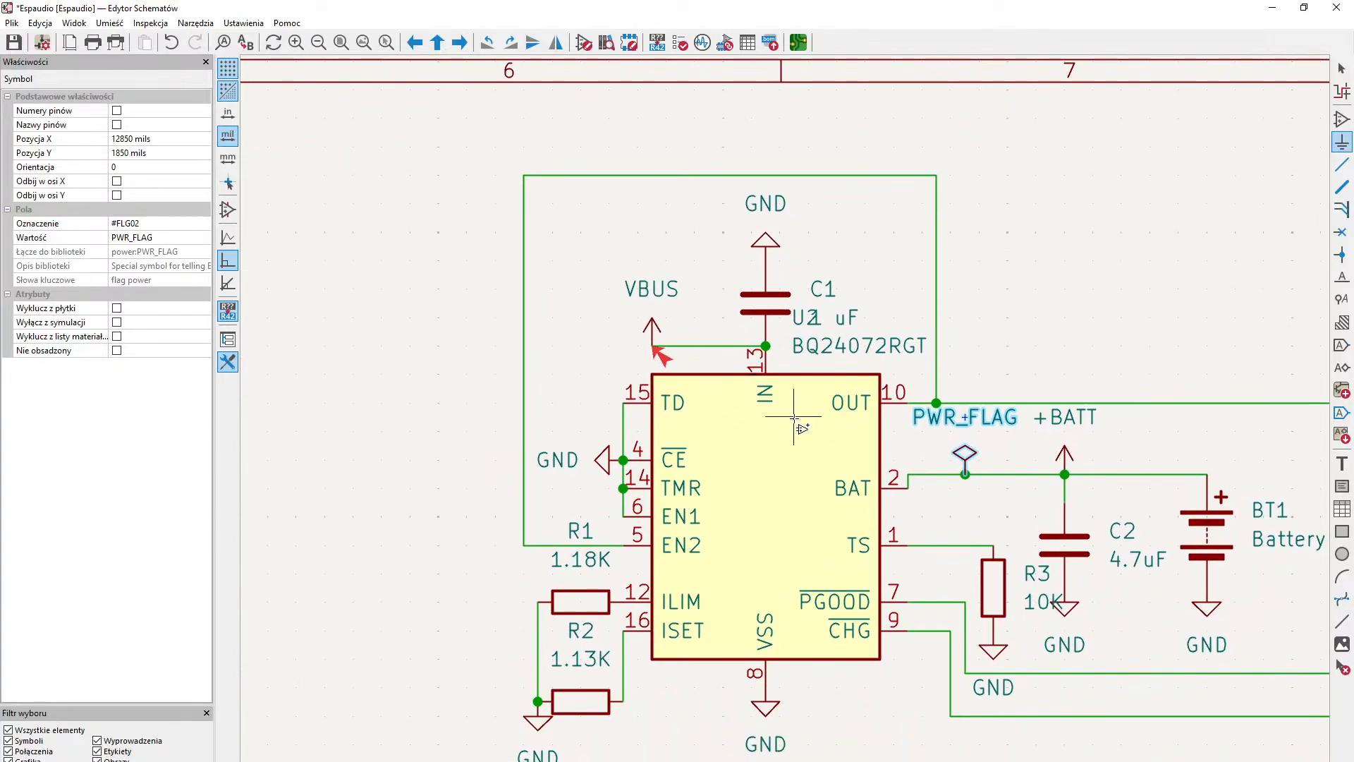
{"action": "mouse_move", "coordinate": [936, 485]}
{"action": "middle_mouse_down"}
{"action": "mouse_move", "coordinate": [728, 489]}
{"action": "mouse_move", "coordinate": [703, 524]}
{"action": "mouse_move", "coordinate": [762, 428]}
{"action": "mouse_move", "coordinate": [493, 592]}
{"action": "middle_mouse_up"}
{"action": "mouse_move", "coordinate": [989, 477]}
{"action": "middle_mouse_down"}
{"action": "mouse_move", "coordinate": [768, 520]}
{"action": "mouse_move", "coordinate": [722, 514]}
{"action": "middle_mouse_up"}
{"action": "middle_click_drag", "start_coordinate": [966, 497], "coordinate": [833, 423]}
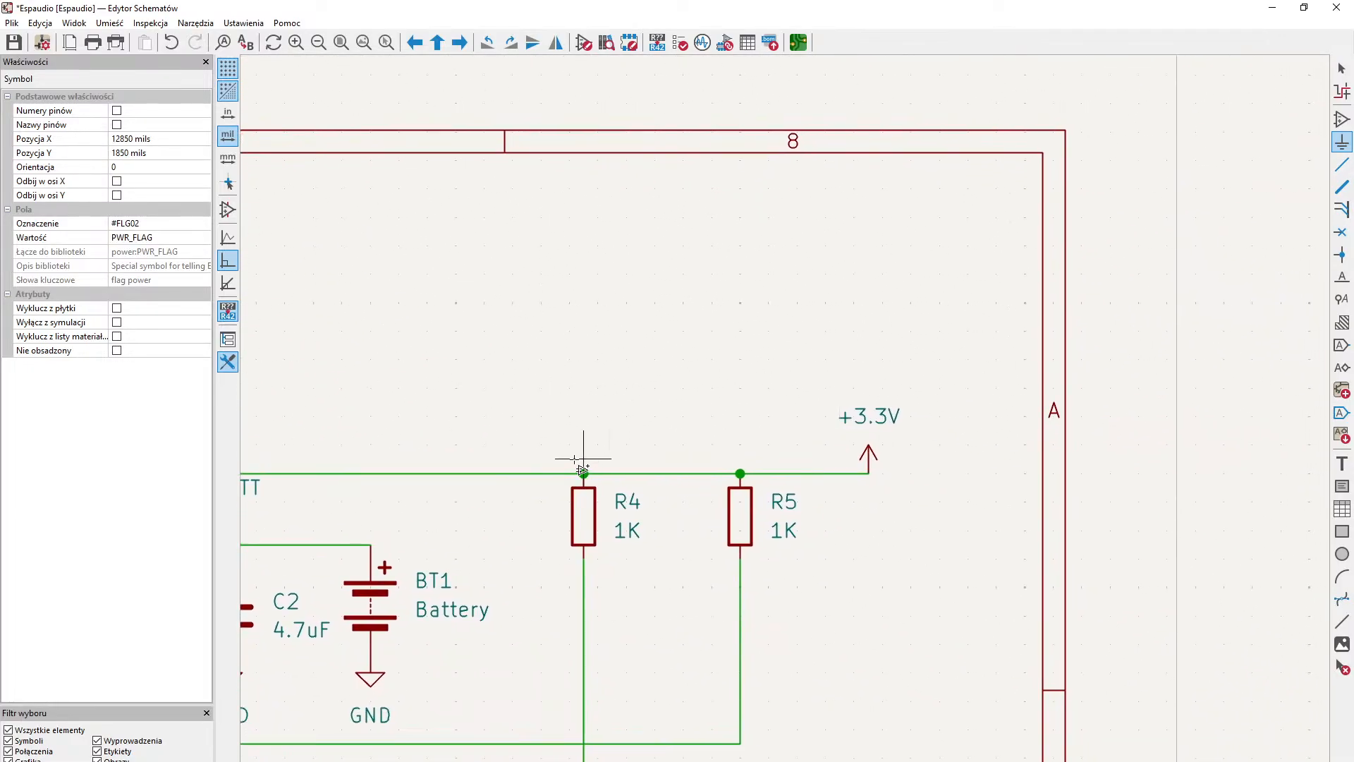
{"action": "left_click", "coordinate": [507, 467]}
{"action": "left_click", "coordinate": [504, 462]}
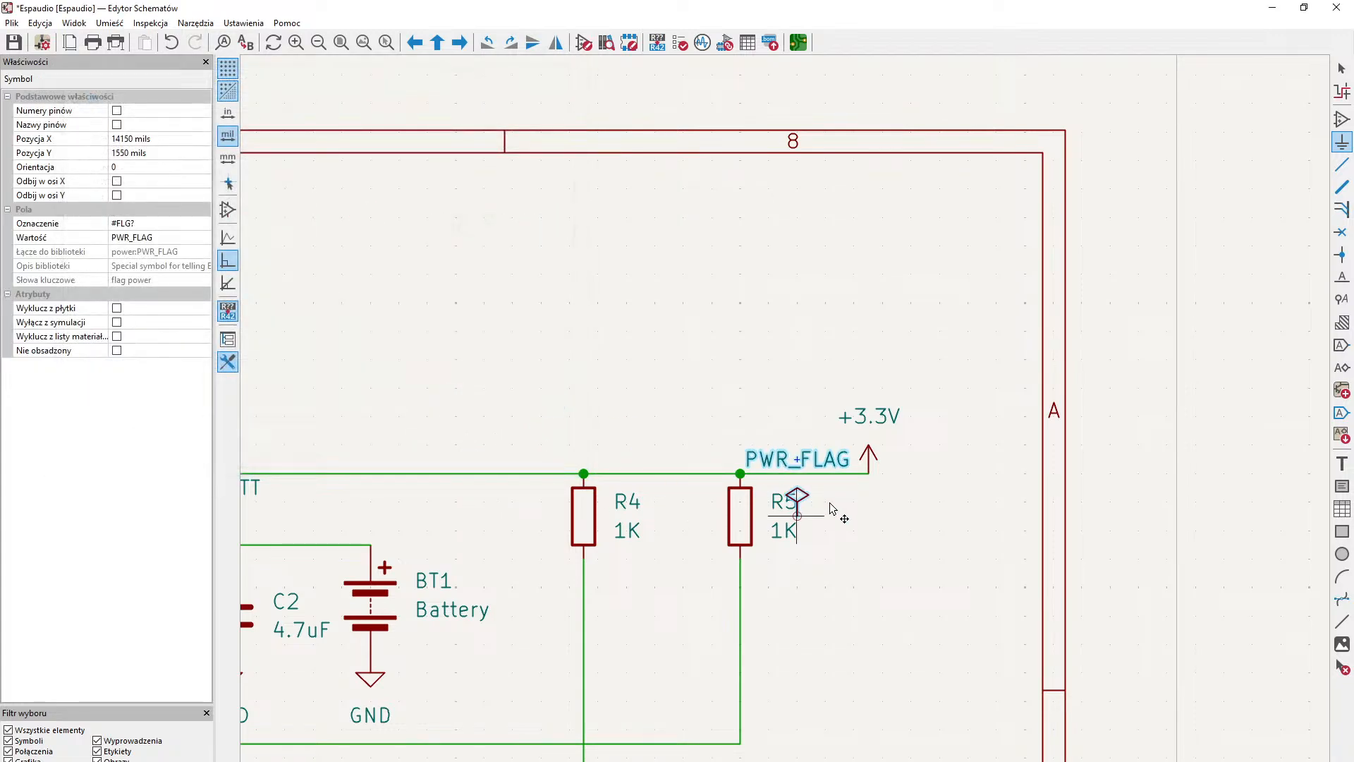
{"action": "left_click", "coordinate": [770, 475]}
{"action": "middle_click_drag", "start_coordinate": [936, 538], "coordinate": [983, 442]}
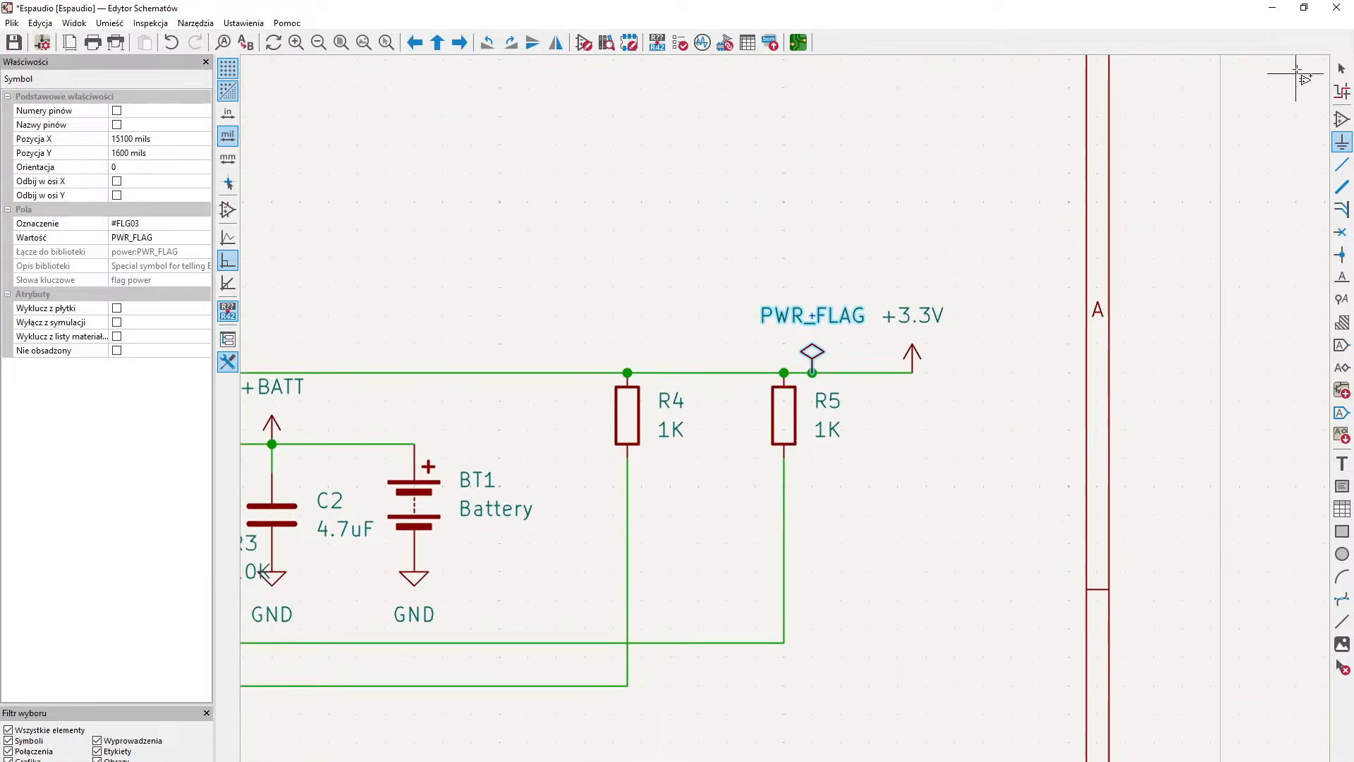
- Rerun the electrical rules check, read through the violations for power pin errors, and close the report
{"action": "left_click", "coordinate": [1341, 67]}
{"action": "middle_click_drag", "start_coordinate": [868, 517], "coordinate": [1082, 419]}
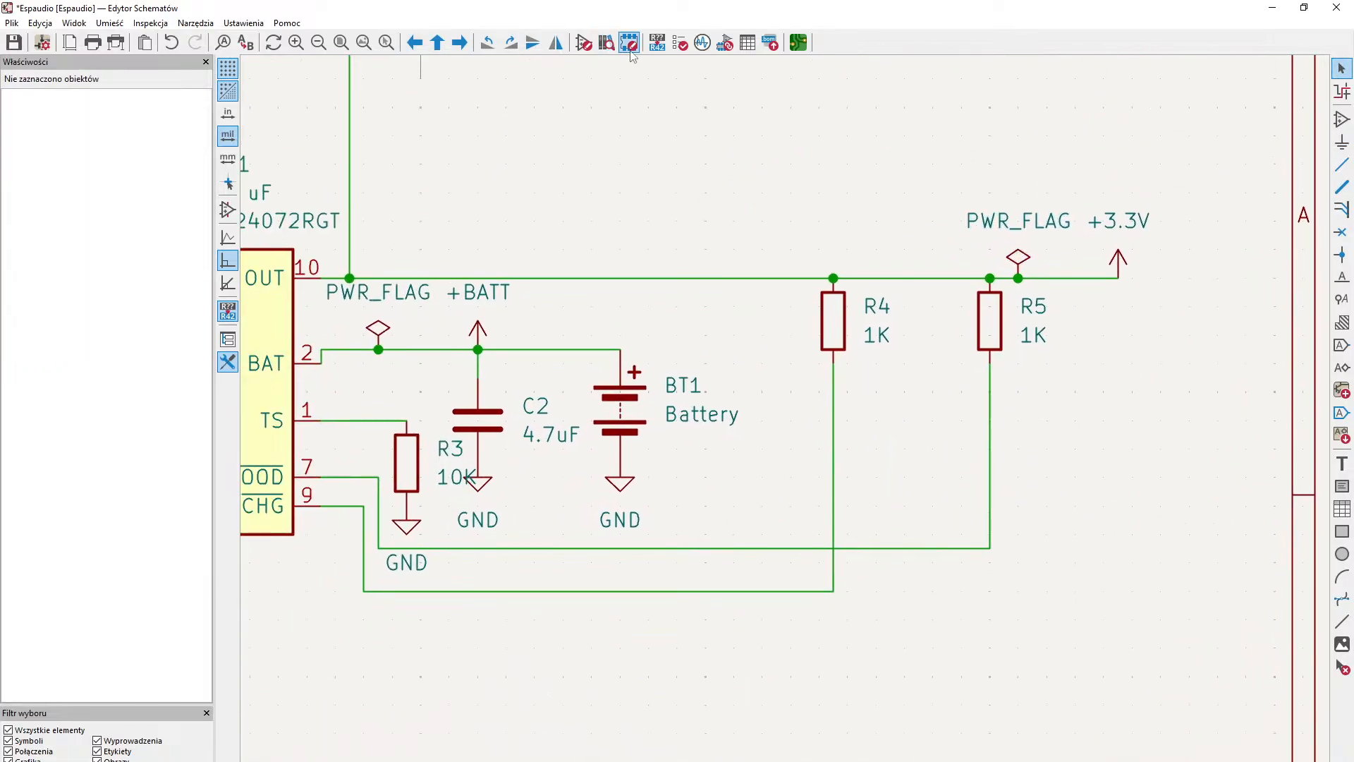
{"action": "left_click", "coordinate": [684, 43]}
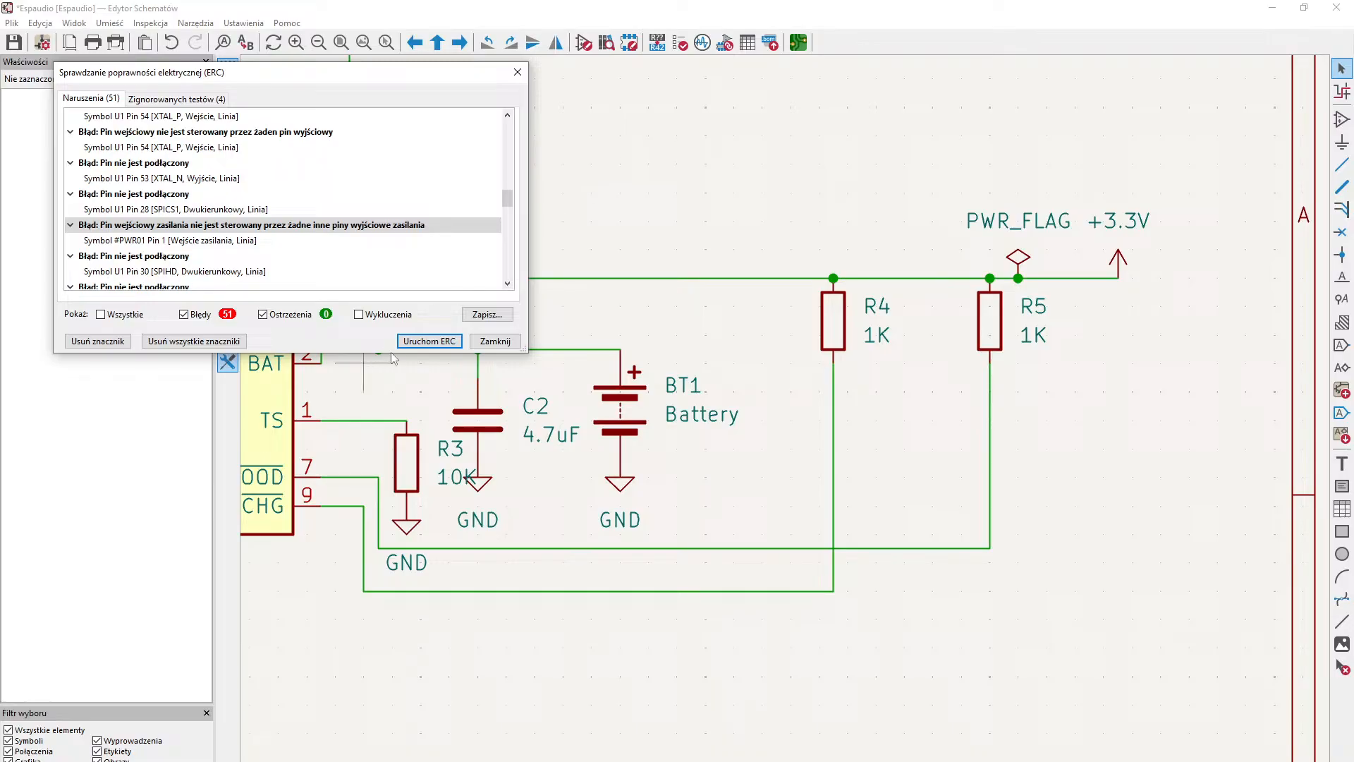
{"action": "left_click", "coordinate": [418, 341]}
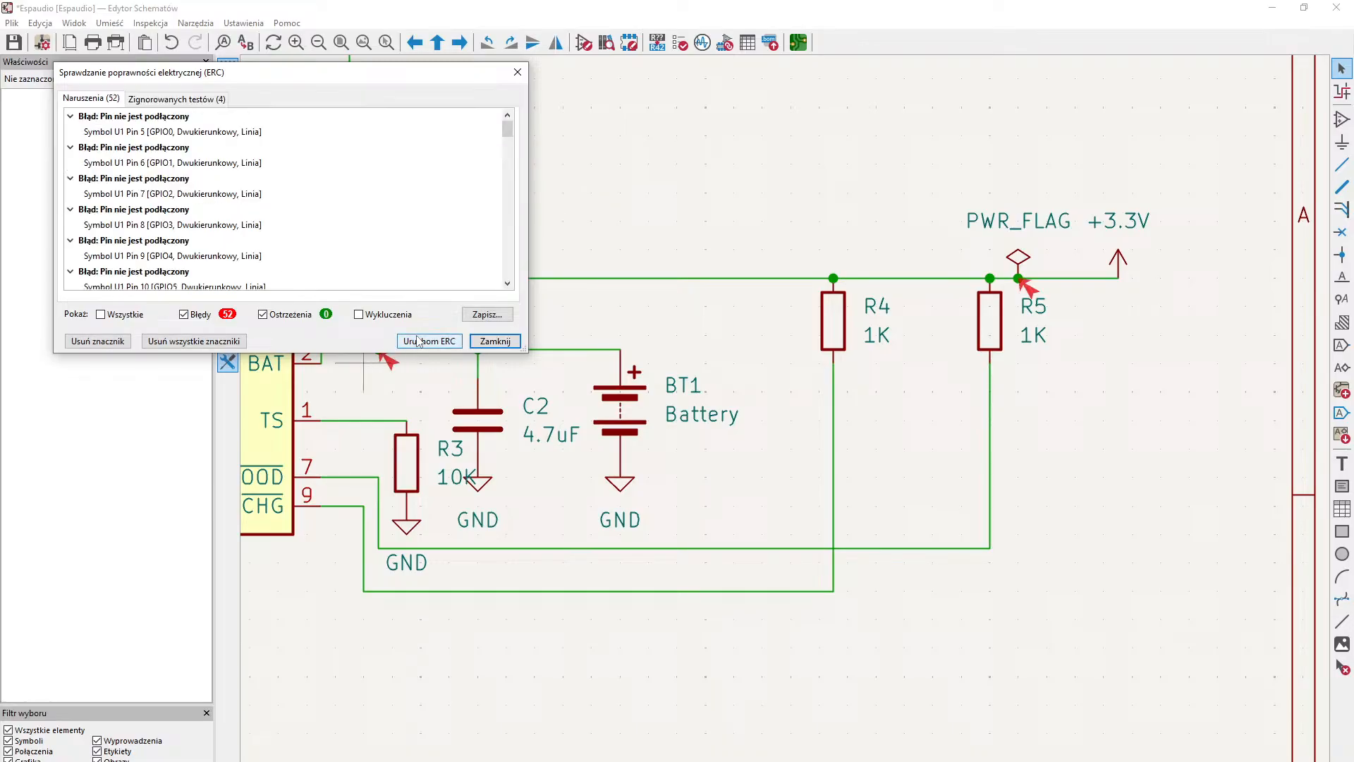
{"action": "scroll", "coordinate": [402, 237], "scroll_direction": "down", "scroll_amount": 8}
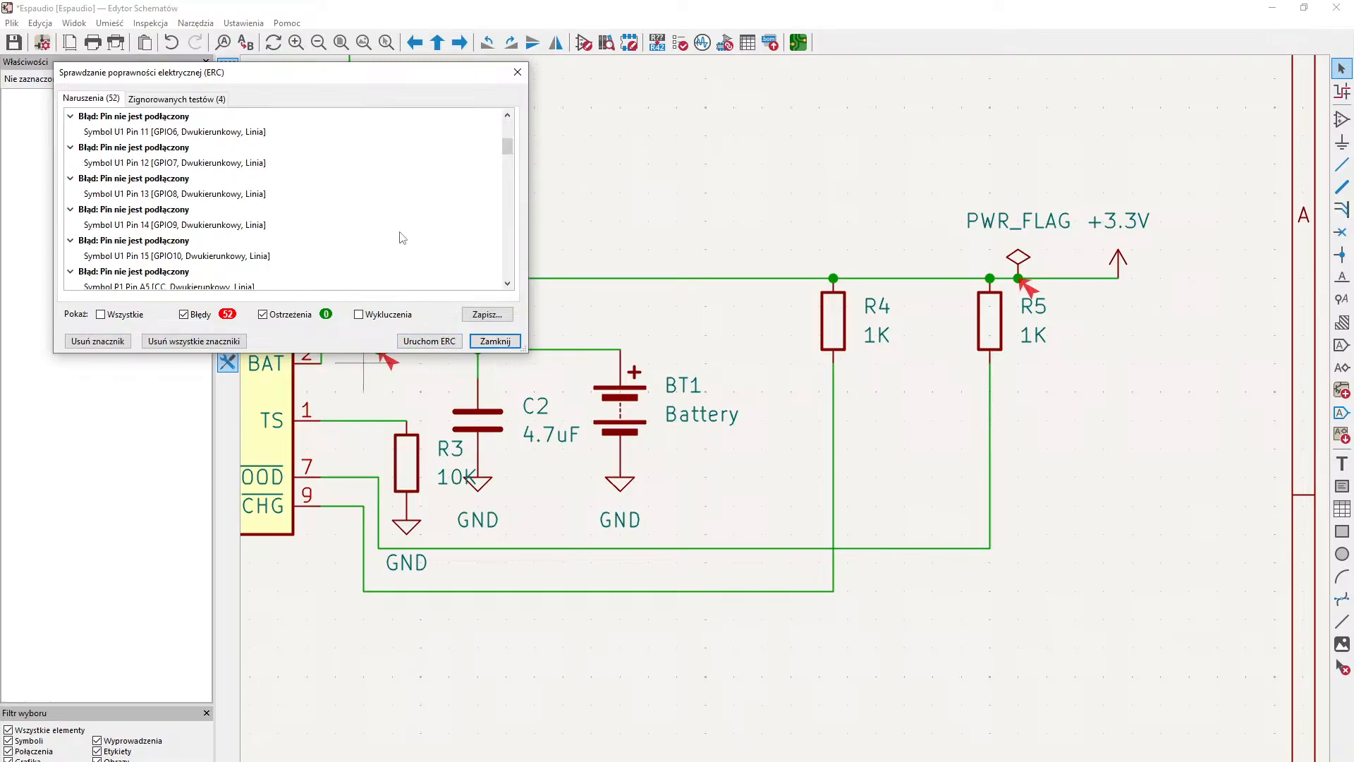
{"action": "scroll", "coordinate": [402, 237], "scroll_direction": "down", "scroll_amount": 3}
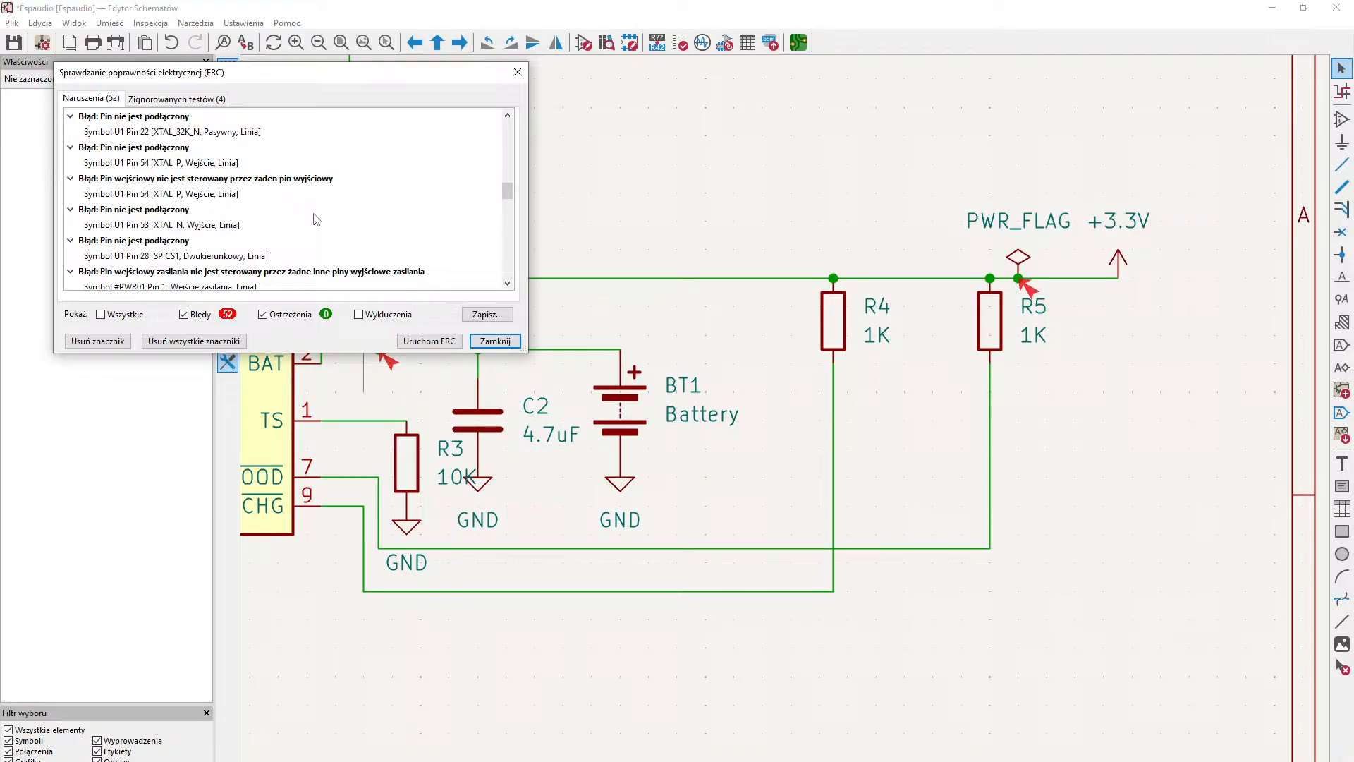
{"action": "scroll", "coordinate": [296, 266], "scroll_direction": "down", "scroll_amount": 1}
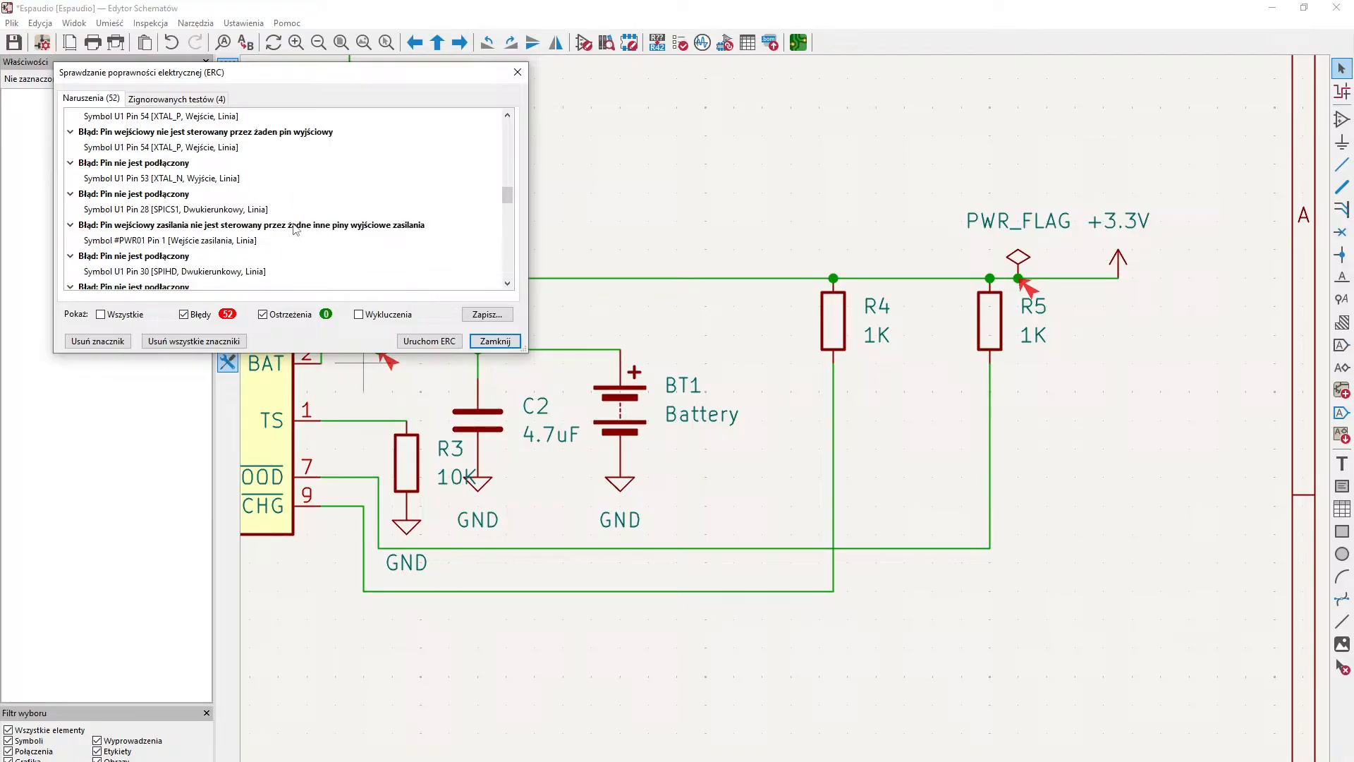
{"action": "scroll", "coordinate": [296, 231], "scroll_direction": "down", "scroll_amount": 8}
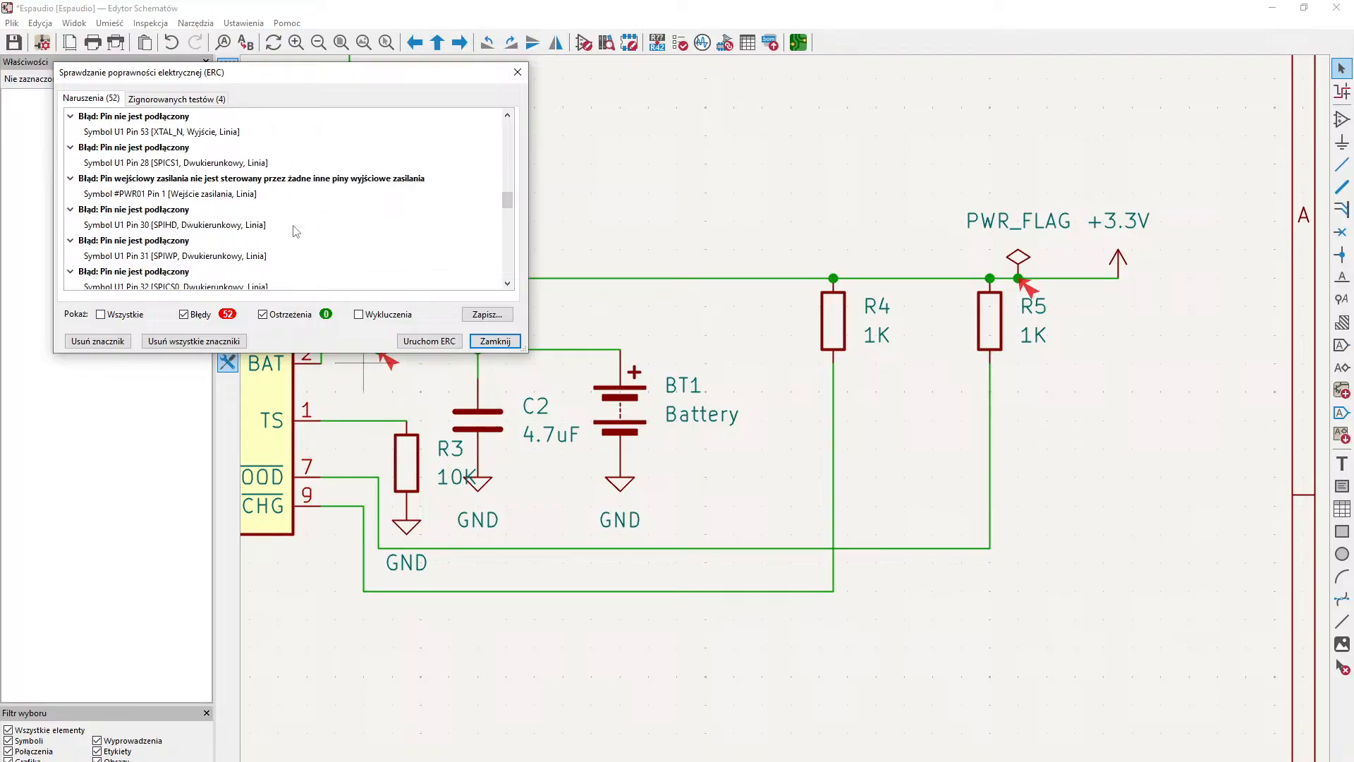
{"action": "scroll", "coordinate": [296, 231], "scroll_direction": "down", "scroll_amount": 3}
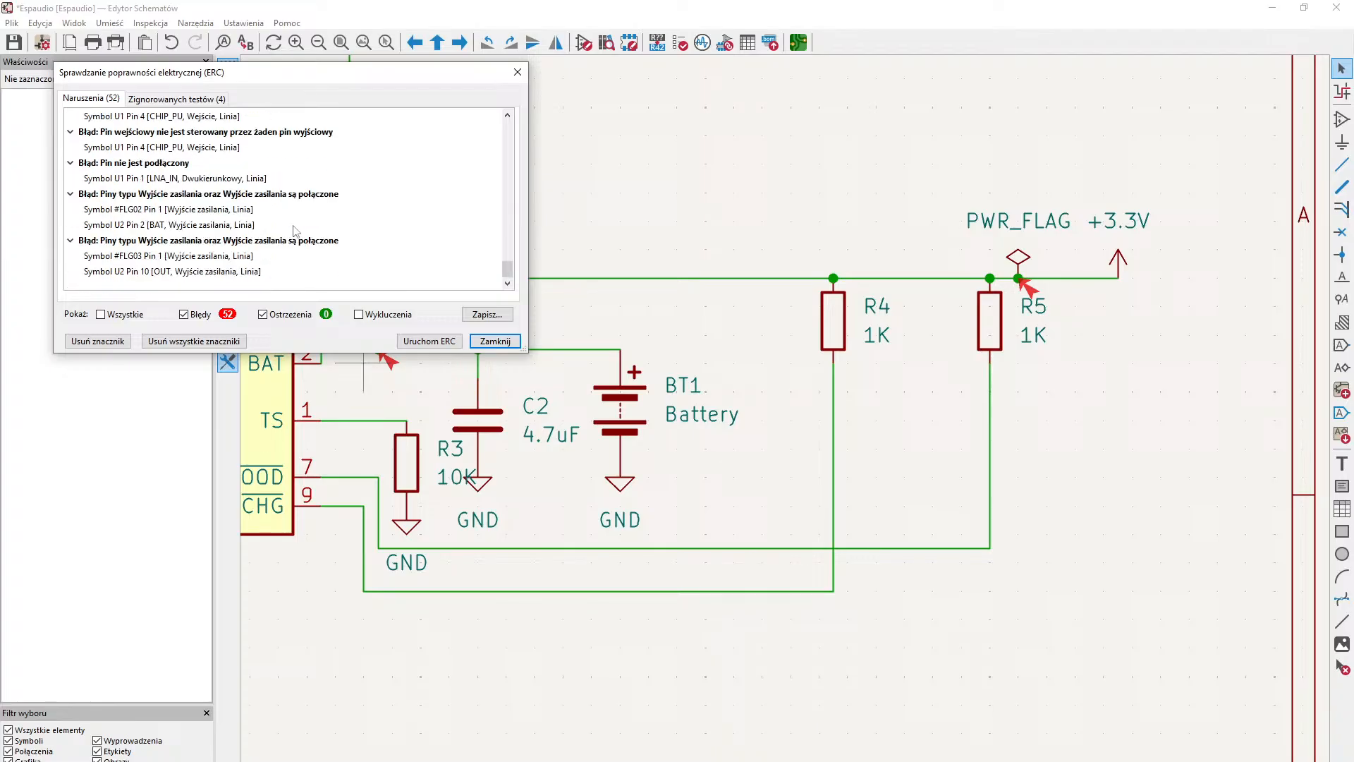
{"action": "scroll", "coordinate": [295, 232], "scroll_direction": "up", "scroll_amount": 1}
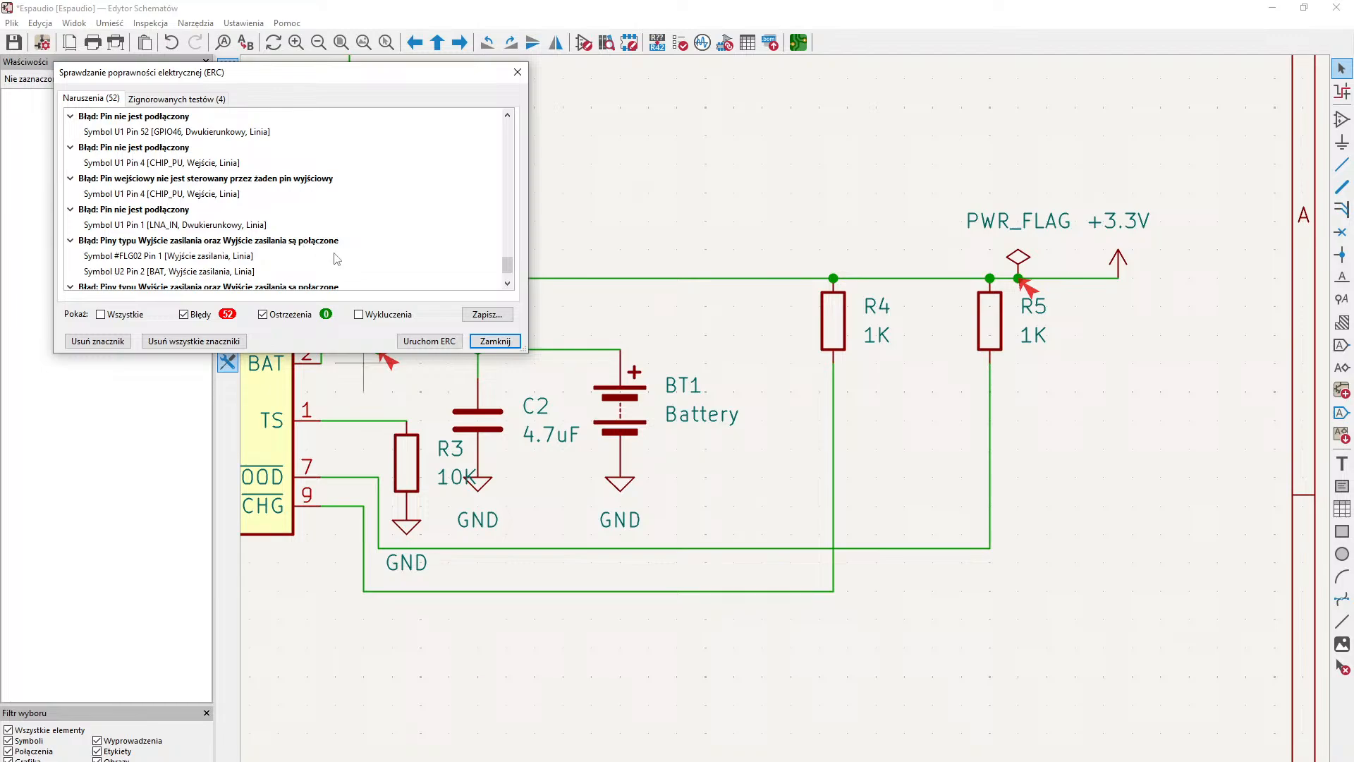
{"action": "scroll", "coordinate": [337, 259], "scroll_direction": "down", "scroll_amount": 1}
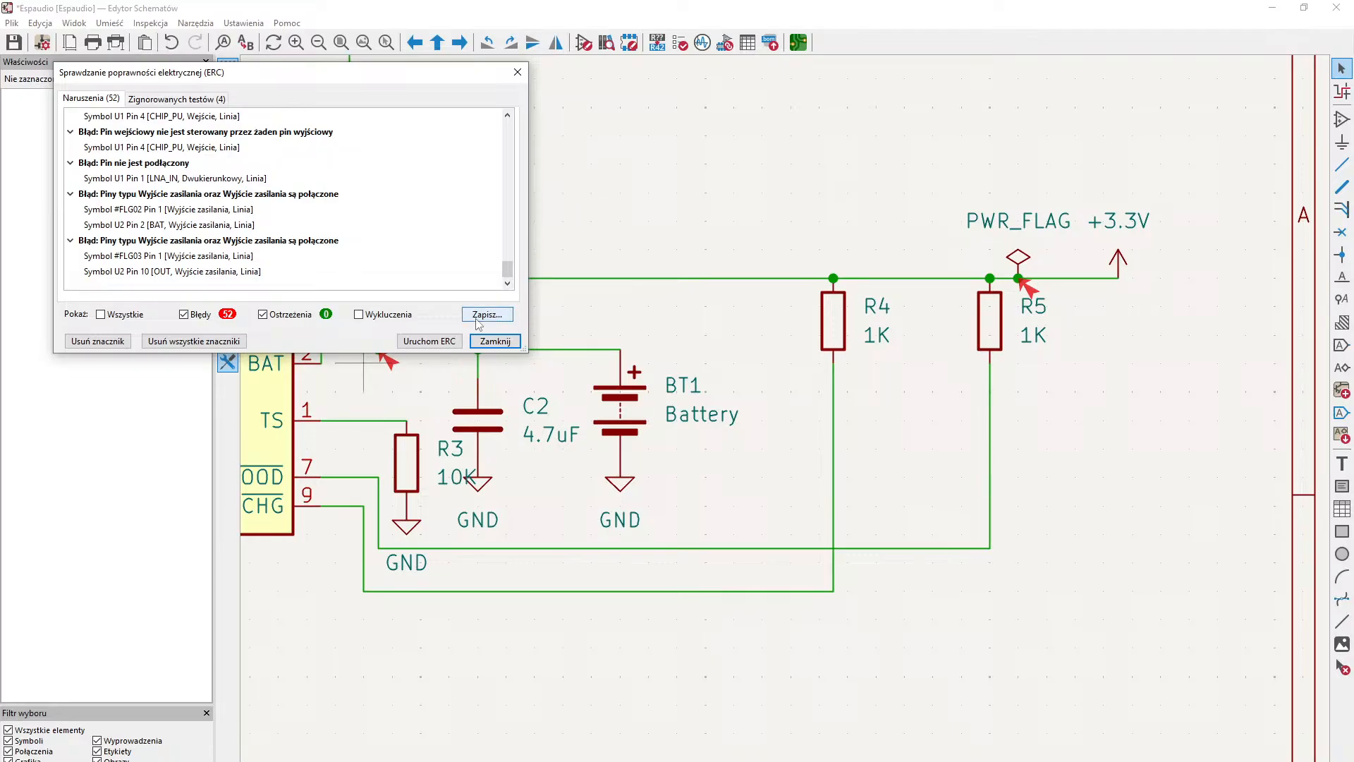
{"action": "left_click", "coordinate": [498, 341]}
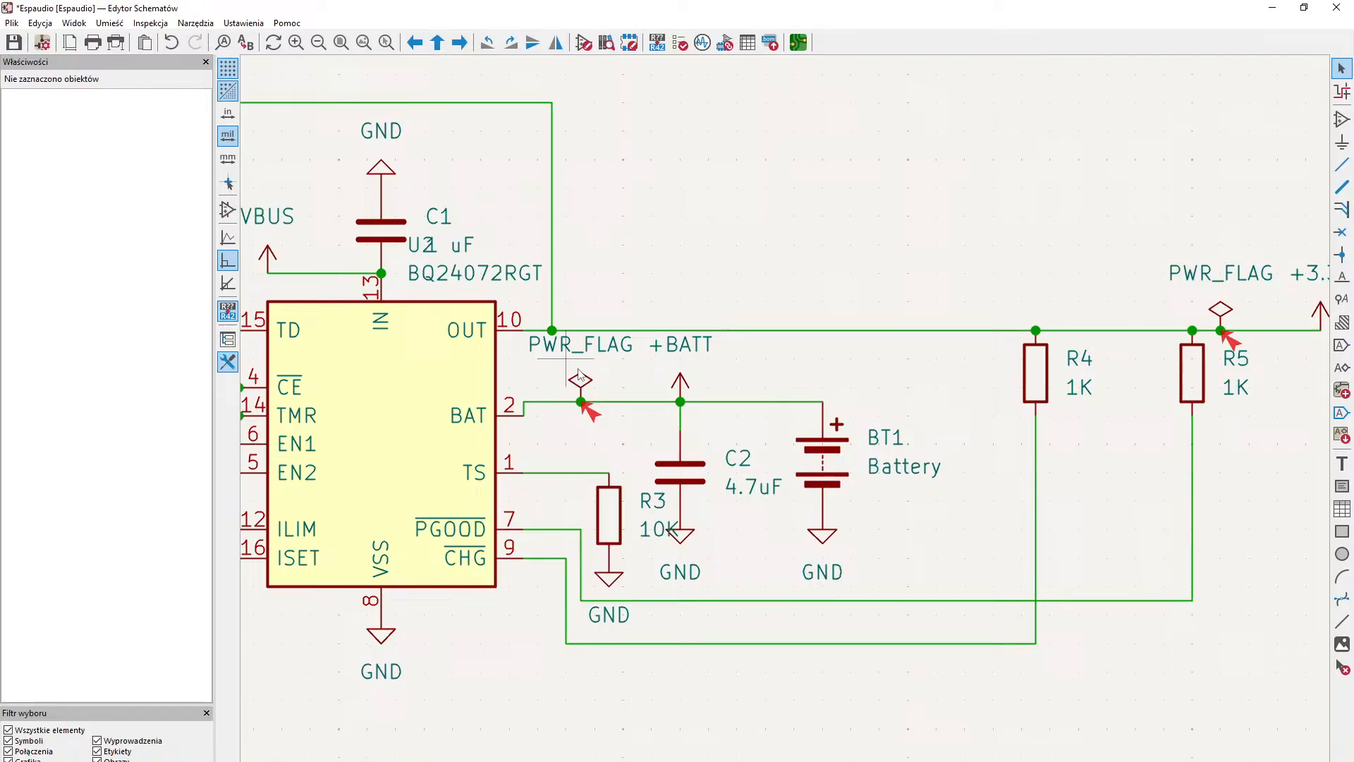
- Delete the PWR_FLAG symbols from the +BATT and +3.3V wires
{"action": "left_click", "coordinate": [574, 385]}
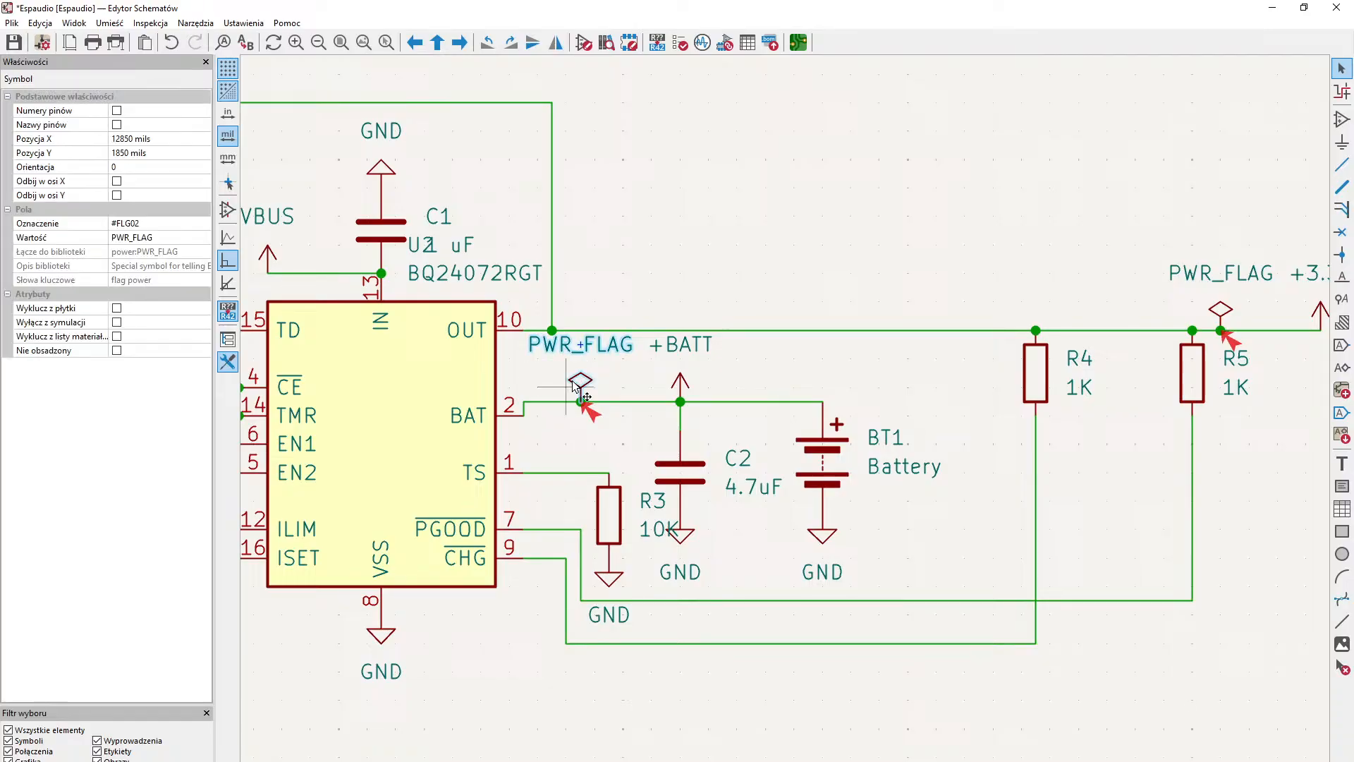
{"action": "key", "text": "Delete"}
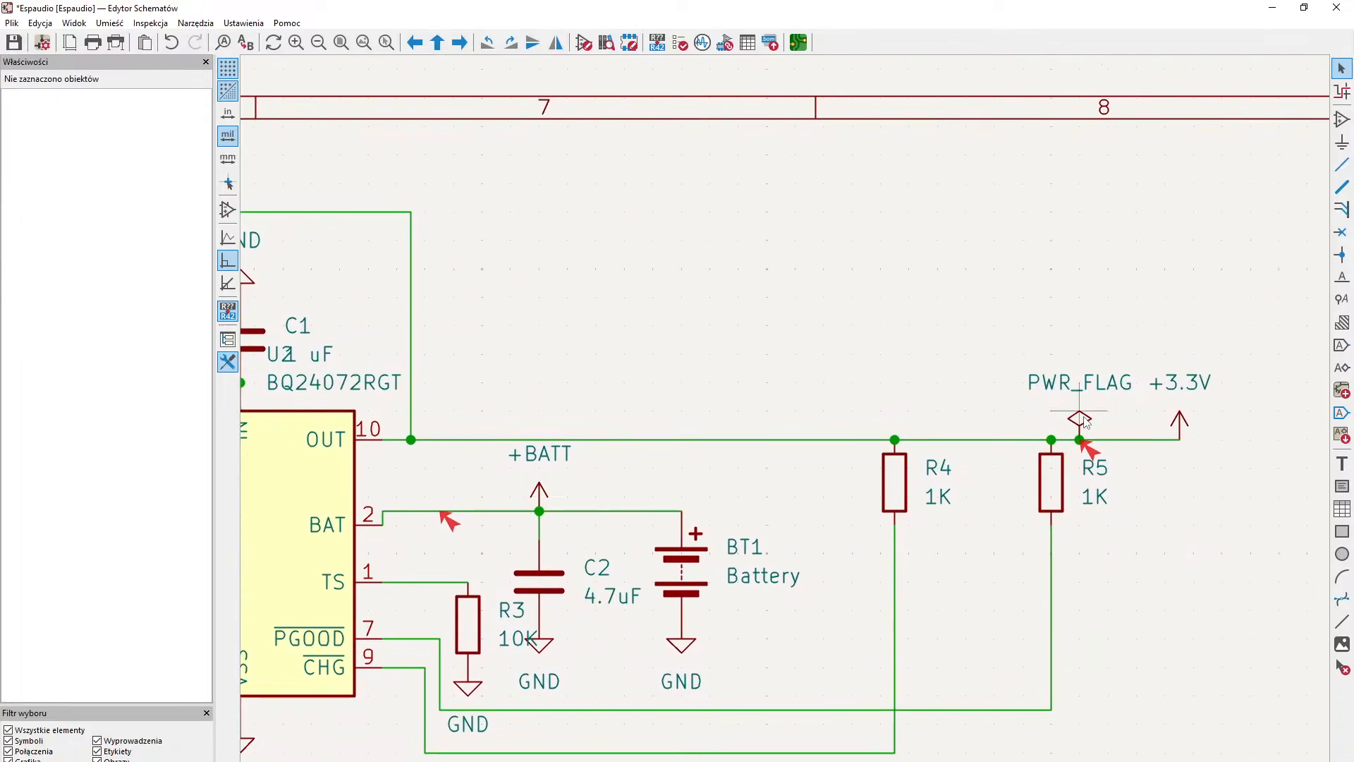
{"action": "key", "text": "Delete"}
- Review the power flag on the USB connector's VBUS net and the BQ24072RGT charger circuit
{"action": "middle_click_drag", "start_coordinate": [581, 431], "coordinate": [1094, 405]}
{"action": "scroll", "coordinate": [1094, 405], "scroll_direction": "down", "scroll_amount": 2}
{"action": "middle_click_drag", "start_coordinate": [536, 512], "coordinate": [927, 306]}
{"action": "middle_click_drag", "start_coordinate": [538, 605], "coordinate": [843, 523]}
{"action": "middle_click_drag", "start_coordinate": [453, 509], "coordinate": [574, 517]}
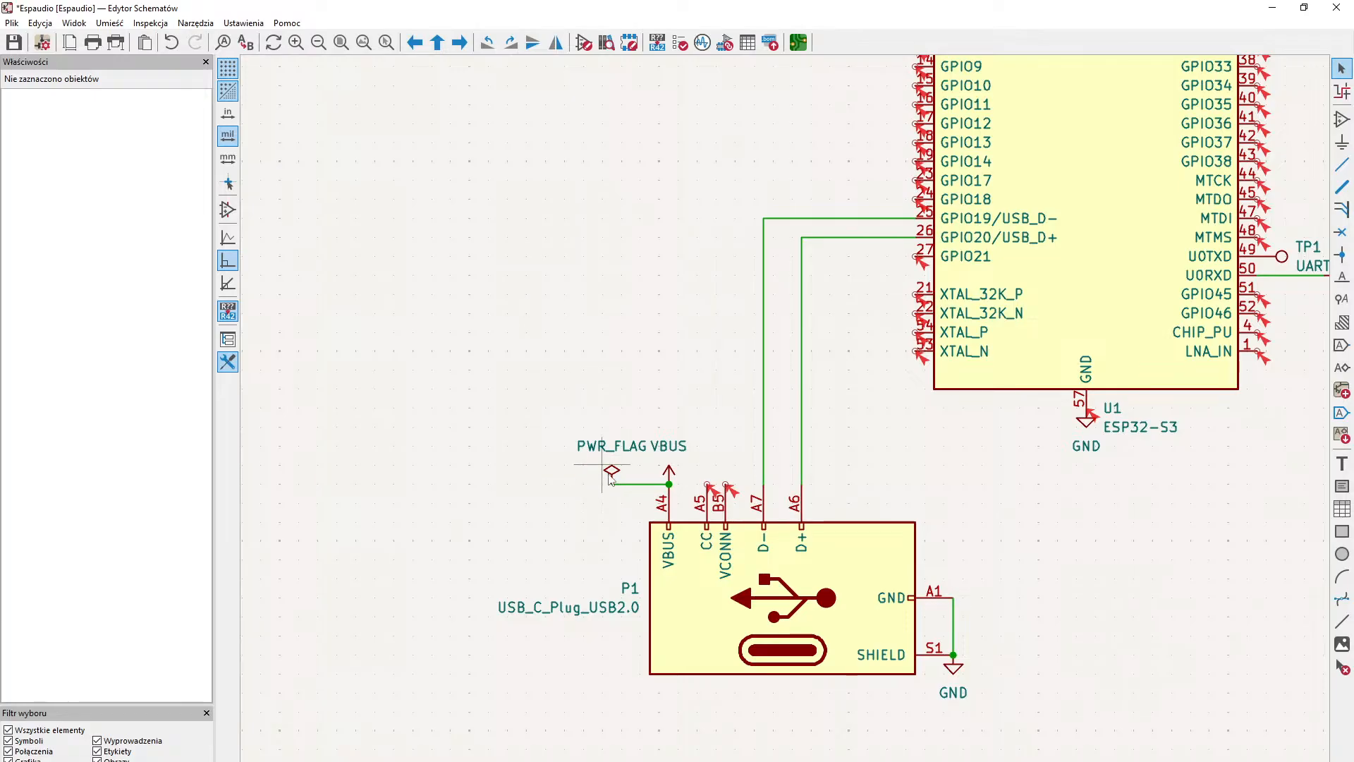
{"action": "middle_click_drag", "start_coordinate": [876, 380], "coordinate": [608, 508]}
{"action": "middle_click_drag", "start_coordinate": [818, 452], "coordinate": [595, 526]}
{"action": "middle_click_drag", "start_coordinate": [938, 384], "coordinate": [584, 516]}
{"action": "middle_click_drag", "start_coordinate": [1299, 253], "coordinate": [817, 388]}
{"action": "middle_click_drag", "start_coordinate": [728, 387], "coordinate": [912, 487]}
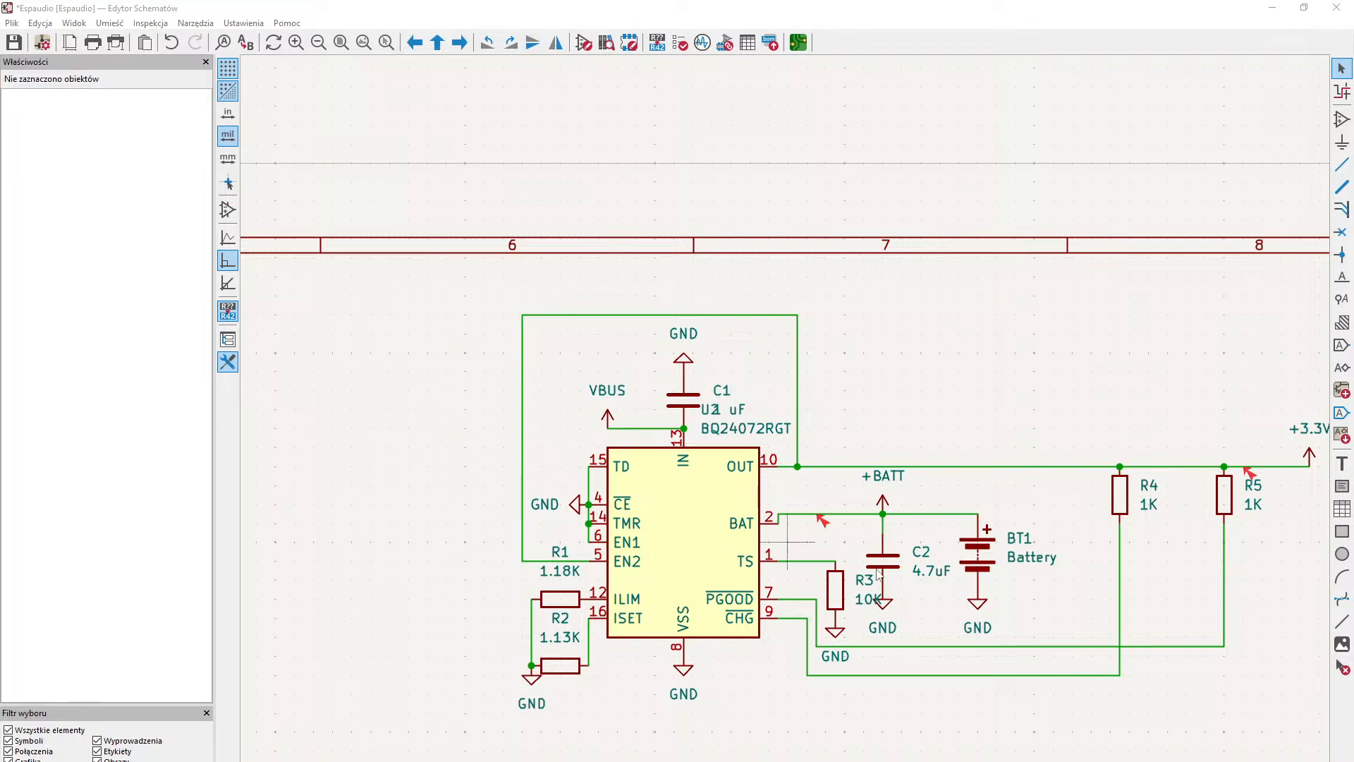
{"action": "middle_click_drag", "start_coordinate": [692, 640], "coordinate": [895, 468]}
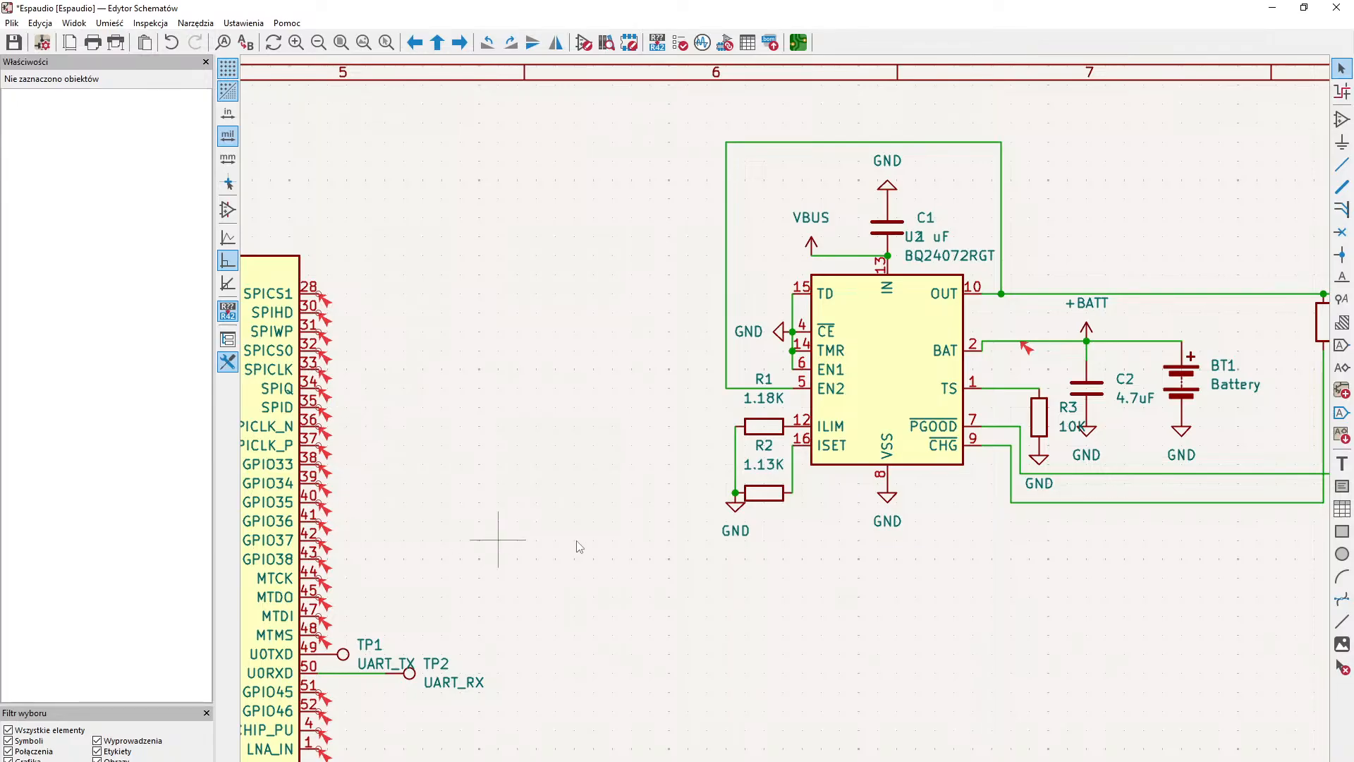
- Examine the ESP32-S3's supply, ground and unconnected pins and compare them with the BQ24072RGT's power connections
{"action": "middle_click_drag", "start_coordinate": [593, 691], "coordinate": [1023, 566]}
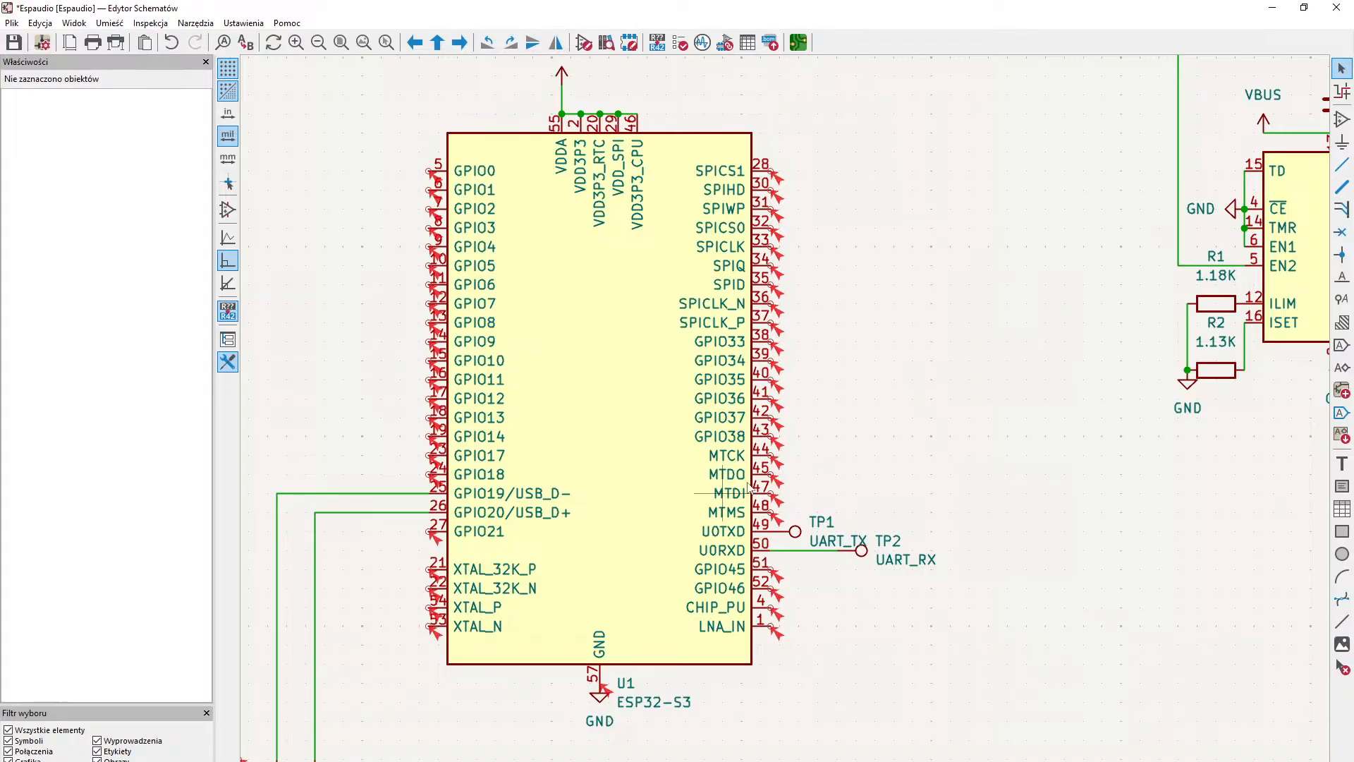
{"action": "middle_click_drag", "start_coordinate": [887, 451], "coordinate": [587, 587]}
{"action": "middle_click_drag", "start_coordinate": [862, 542], "coordinate": [720, 461]}
{"action": "middle_click_drag", "start_coordinate": [559, 463], "coordinate": [712, 464]}
{"action": "middle_click_drag", "start_coordinate": [562, 474], "coordinate": [874, 378]}
{"action": "middle_click_drag", "start_coordinate": [893, 315], "coordinate": [973, 454]}
{"action": "middle_click_drag", "start_coordinate": [998, 282], "coordinate": [887, 427]}
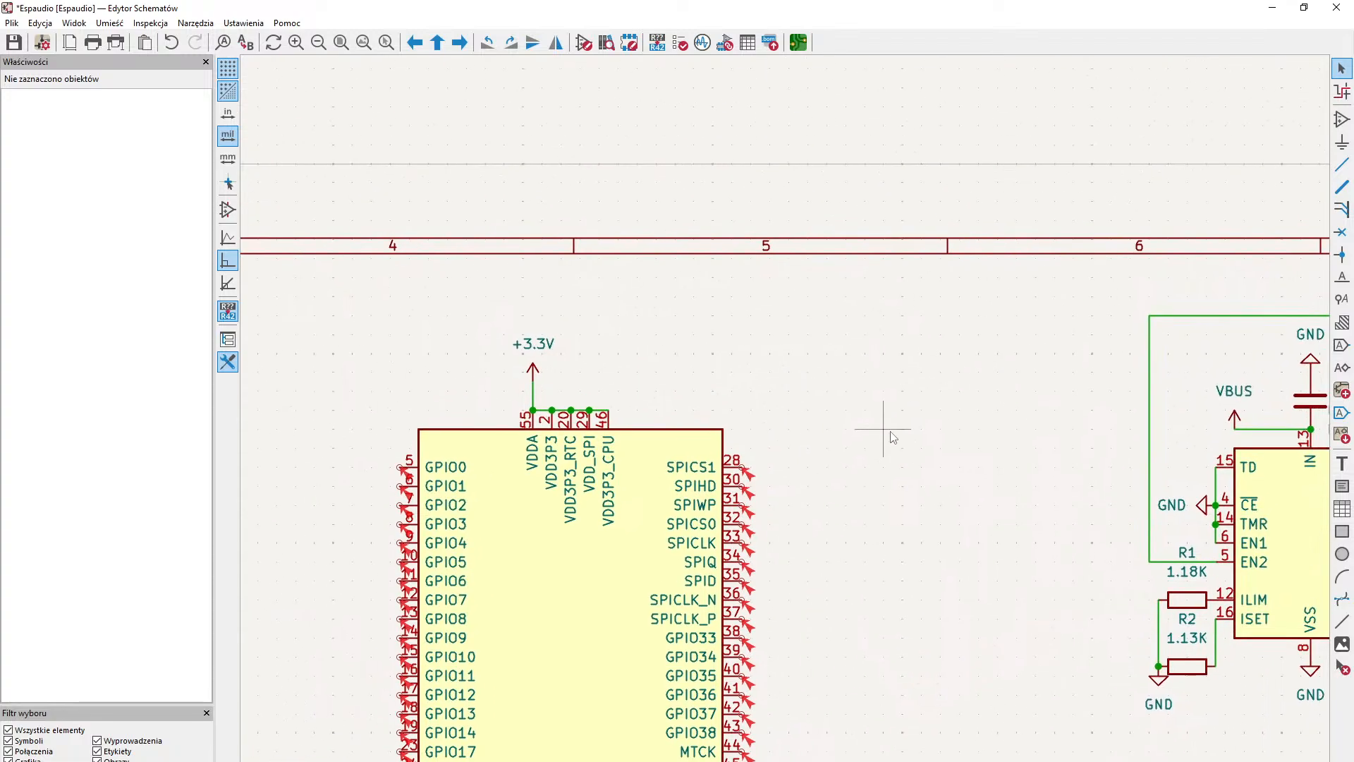
{"action": "mouse_move", "coordinate": [938, 465]}
{"action": "middle_mouse_down"}
{"action": "mouse_move", "coordinate": [937, 364]}
{"action": "mouse_move", "coordinate": [574, 453]}
{"action": "middle_mouse_up"}
{"action": "mouse_move", "coordinate": [1178, 293]}
{"action": "middle_mouse_down"}
{"action": "mouse_move", "coordinate": [543, 408]}
{"action": "mouse_move", "coordinate": [1133, 374]}
{"action": "middle_mouse_up"}
{"action": "middle_click_drag", "start_coordinate": [583, 468], "coordinate": [930, 272]}
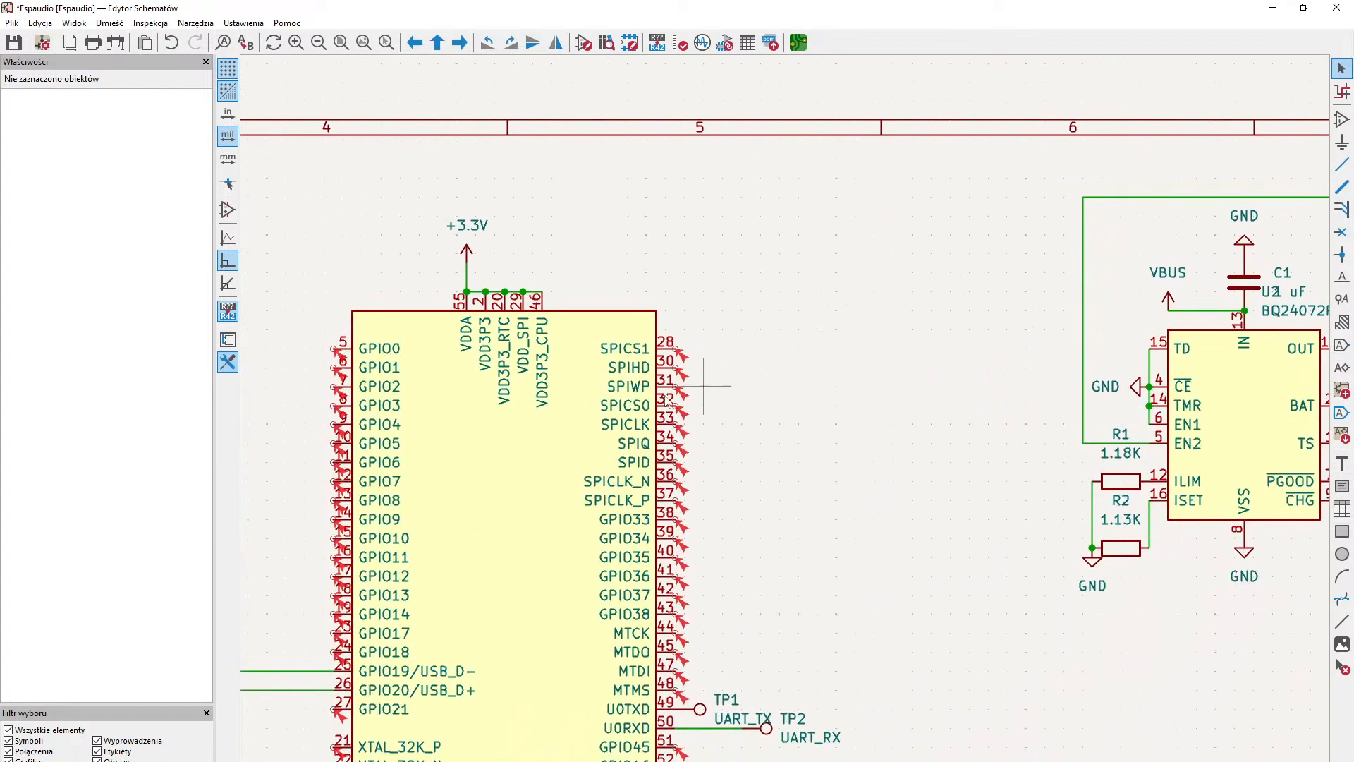
{"action": "middle_click_drag", "start_coordinate": [662, 460], "coordinate": [1127, 370]}
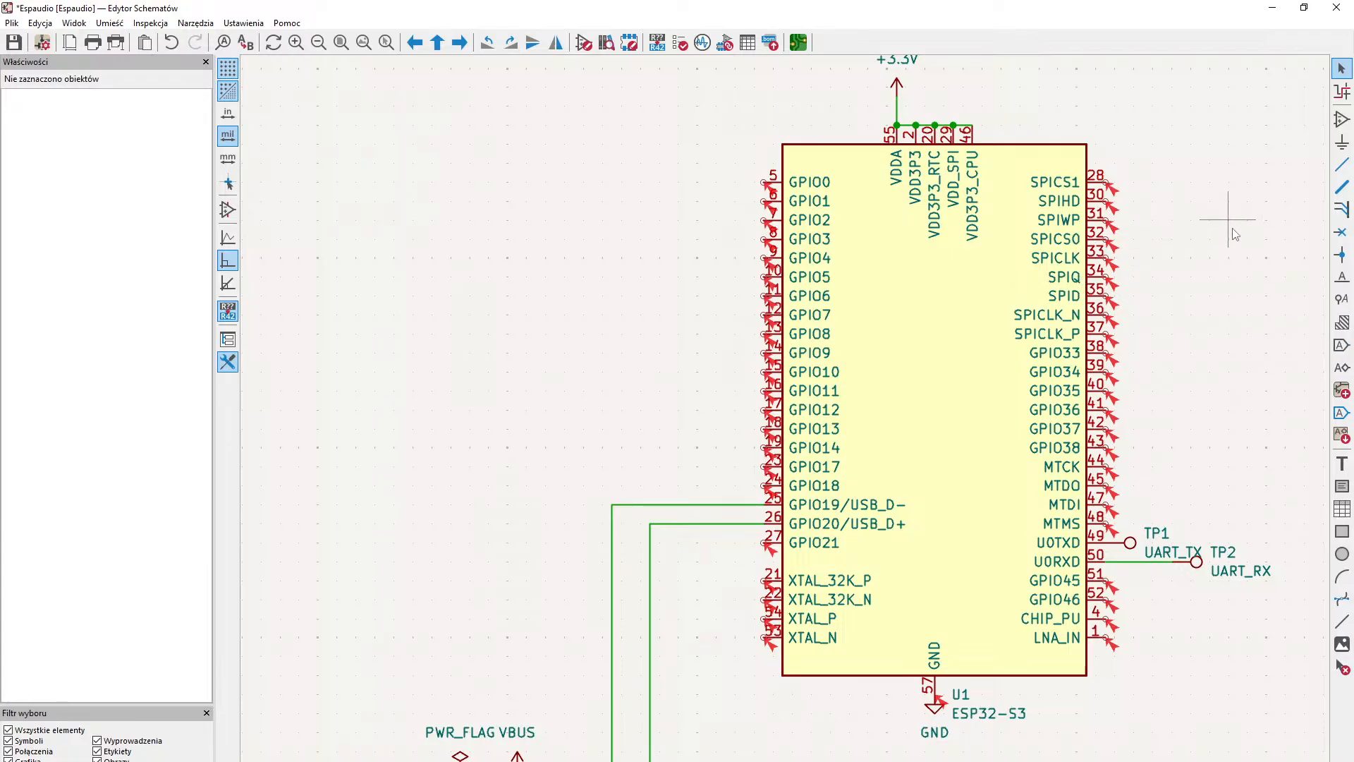
{"action": "middle_click_drag", "start_coordinate": [1156, 253], "coordinate": [413, 437]}
{"action": "middle_click_drag", "start_coordinate": [968, 268], "coordinate": [928, 371]}
{"action": "middle_click_drag", "start_coordinate": [709, 441], "coordinate": [1075, 167]}
{"action": "middle_click_drag", "start_coordinate": [808, 325], "coordinate": [945, 344]}
{"action": "middle_click_drag", "start_coordinate": [1077, 255], "coordinate": [742, 589]}
{"action": "middle_click_drag", "start_coordinate": [1034, 469], "coordinate": [775, 458]}
{"action": "middle_click_drag", "start_coordinate": [592, 500], "coordinate": [481, 547]}
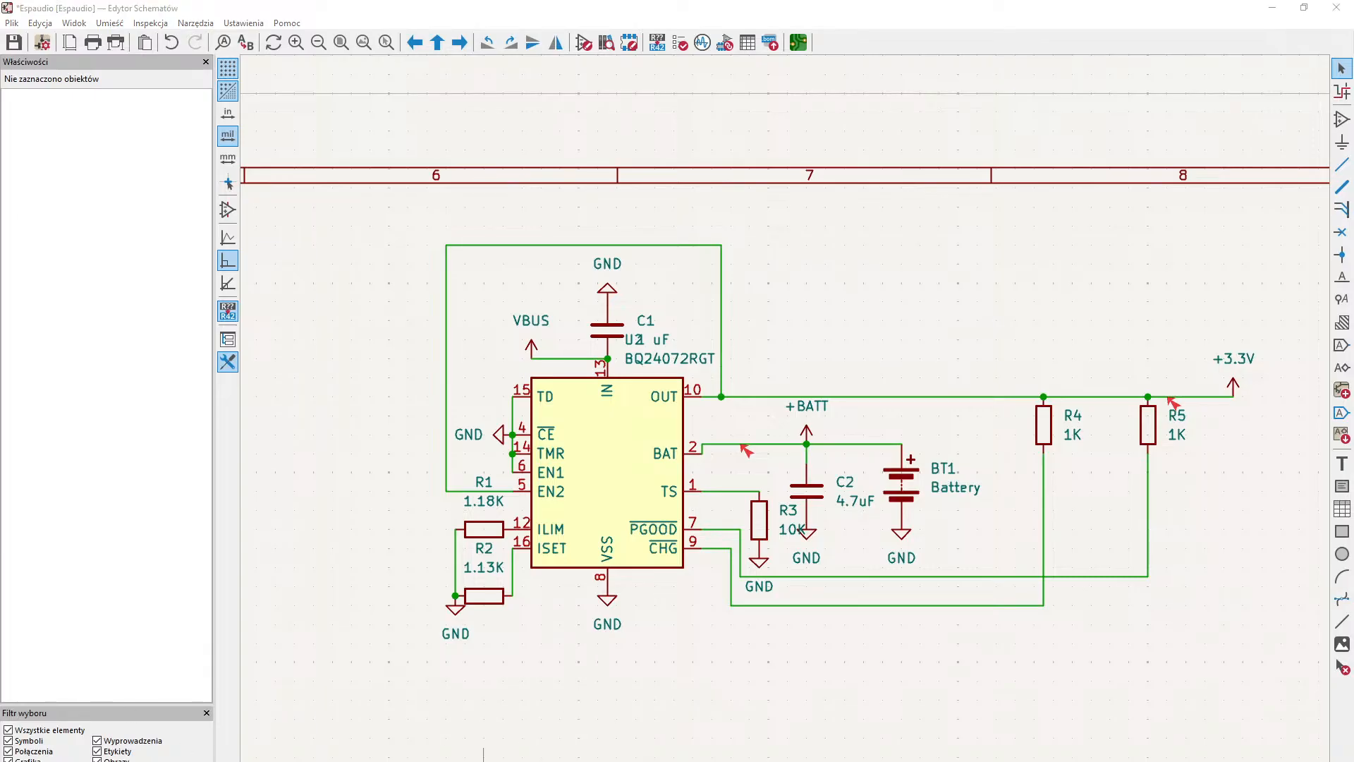
- Examine the VBUS power symbol and pins of the USB-C plug together with the ESP32-S3's ground connection
{"action": "left_click", "coordinate": [155, 761]}
{"action": "mouse_move", "coordinate": [426, 396]}
{"action": "middle_mouse_down"}
{"action": "mouse_move", "coordinate": [456, 405]}
{"action": "mouse_move", "coordinate": [578, 523]}
{"action": "mouse_move", "coordinate": [586, 484]}
{"action": "mouse_move", "coordinate": [501, 453]}
{"action": "mouse_move", "coordinate": [516, 493]}
{"action": "mouse_move", "coordinate": [682, 326]}
{"action": "mouse_move", "coordinate": [1083, 113]}
{"action": "middle_mouse_up"}
{"action": "middle_click_drag", "start_coordinate": [830, 396], "coordinate": [1019, 269]}
{"action": "middle_click_drag", "start_coordinate": [940, 382], "coordinate": [1139, 457]}
{"action": "mouse_move", "coordinate": [797, 518]}
{"action": "middle_mouse_down"}
{"action": "mouse_move", "coordinate": [926, 565]}
{"action": "mouse_move", "coordinate": [872, 594]}
{"action": "middle_mouse_up"}
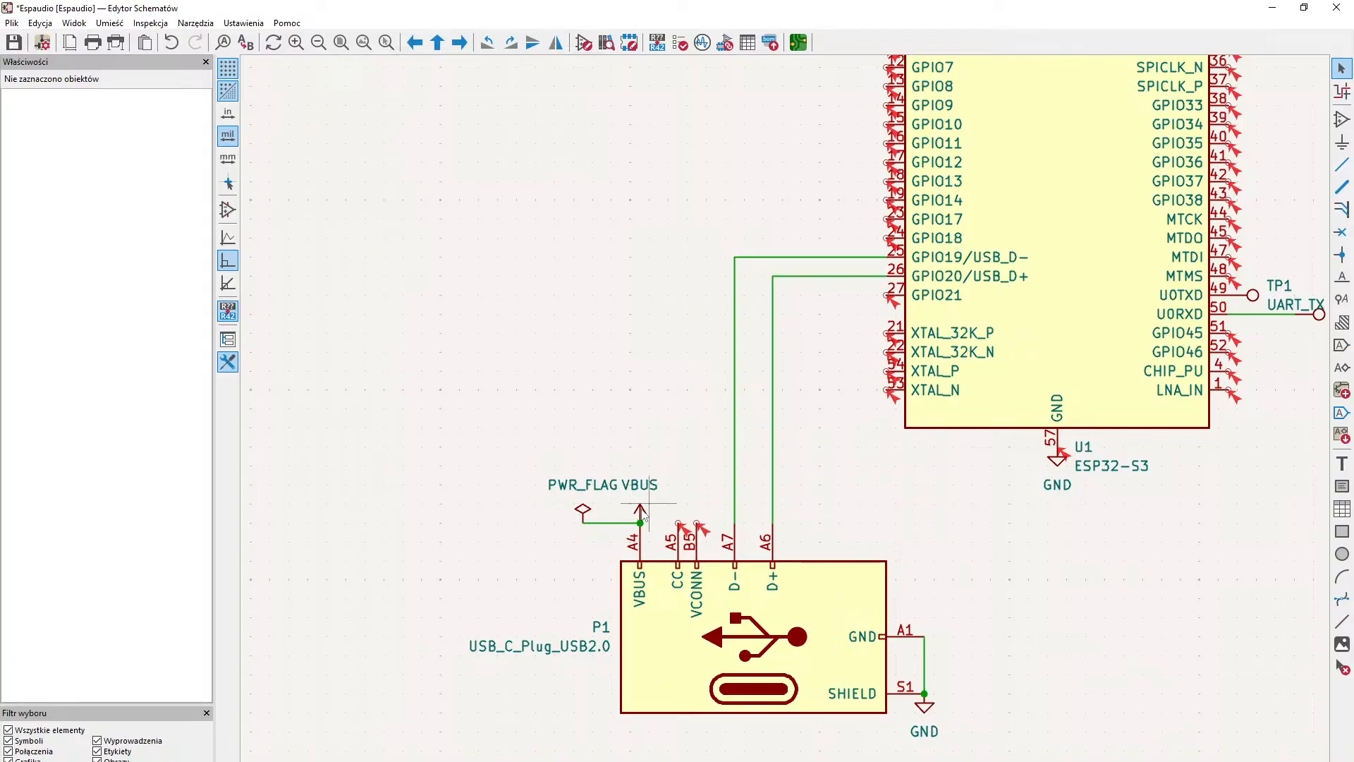
{"action": "key", "text": "w"}
{"action": "key", "text": "Escape"}
{"action": "left_click", "coordinate": [641, 483]}
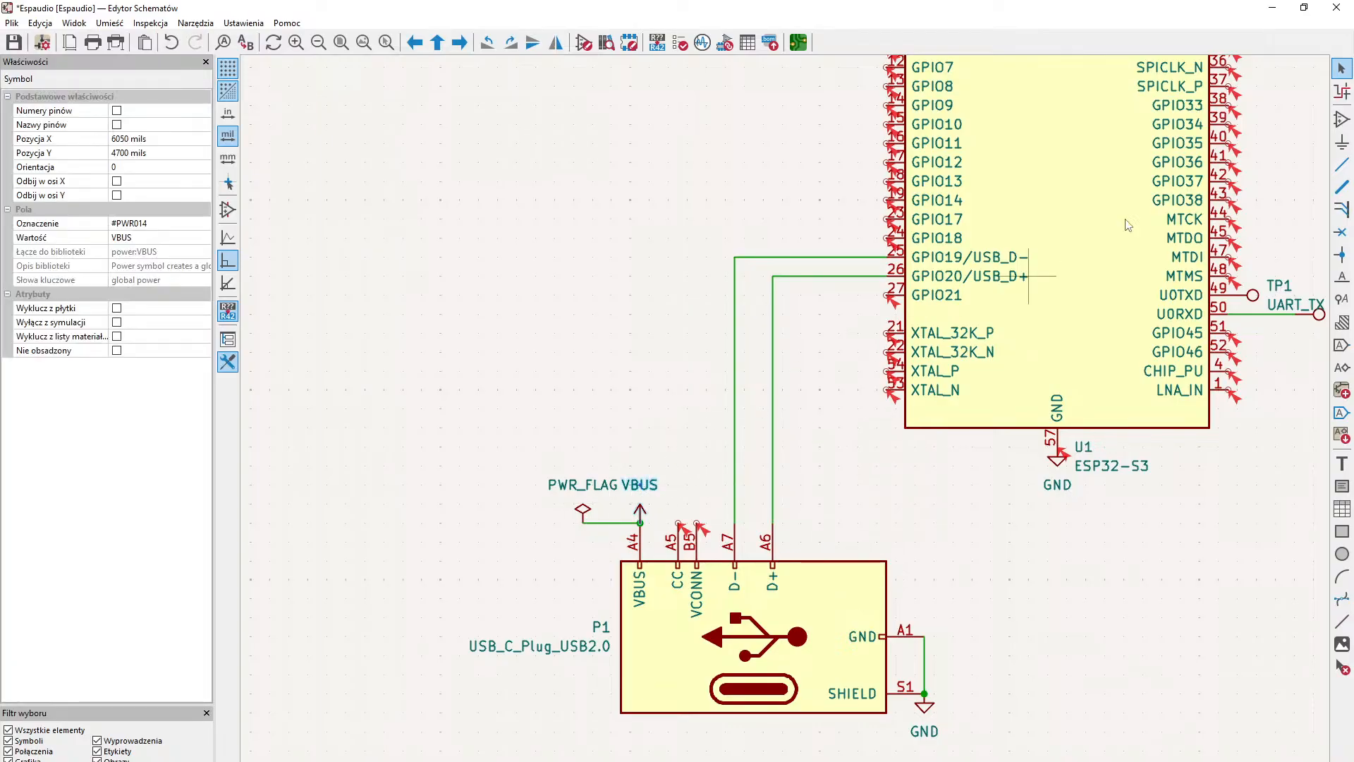
{"action": "middle_click_drag", "start_coordinate": [971, 271], "coordinate": [640, 467]}
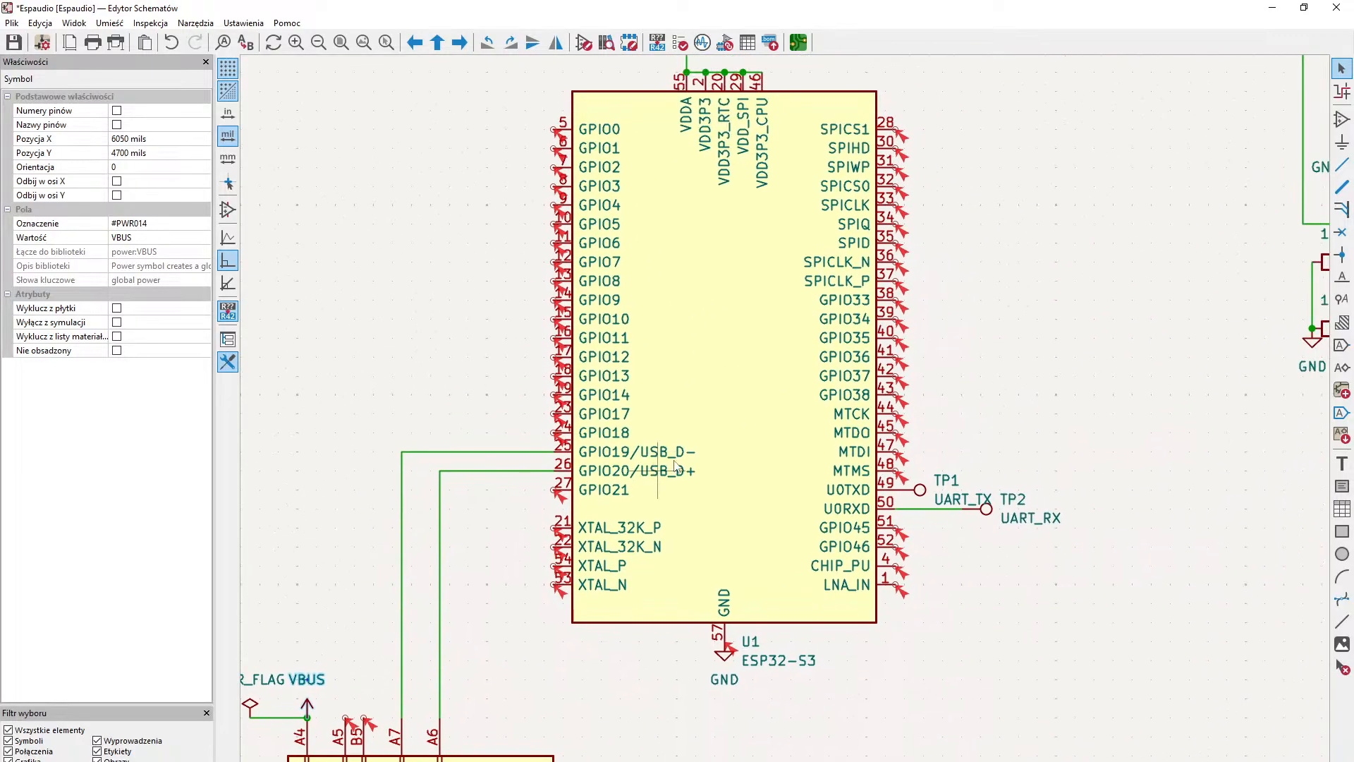
{"action": "middle_click_drag", "start_coordinate": [910, 417], "coordinate": [966, 308]}
{"action": "left_click", "coordinate": [728, 623]}
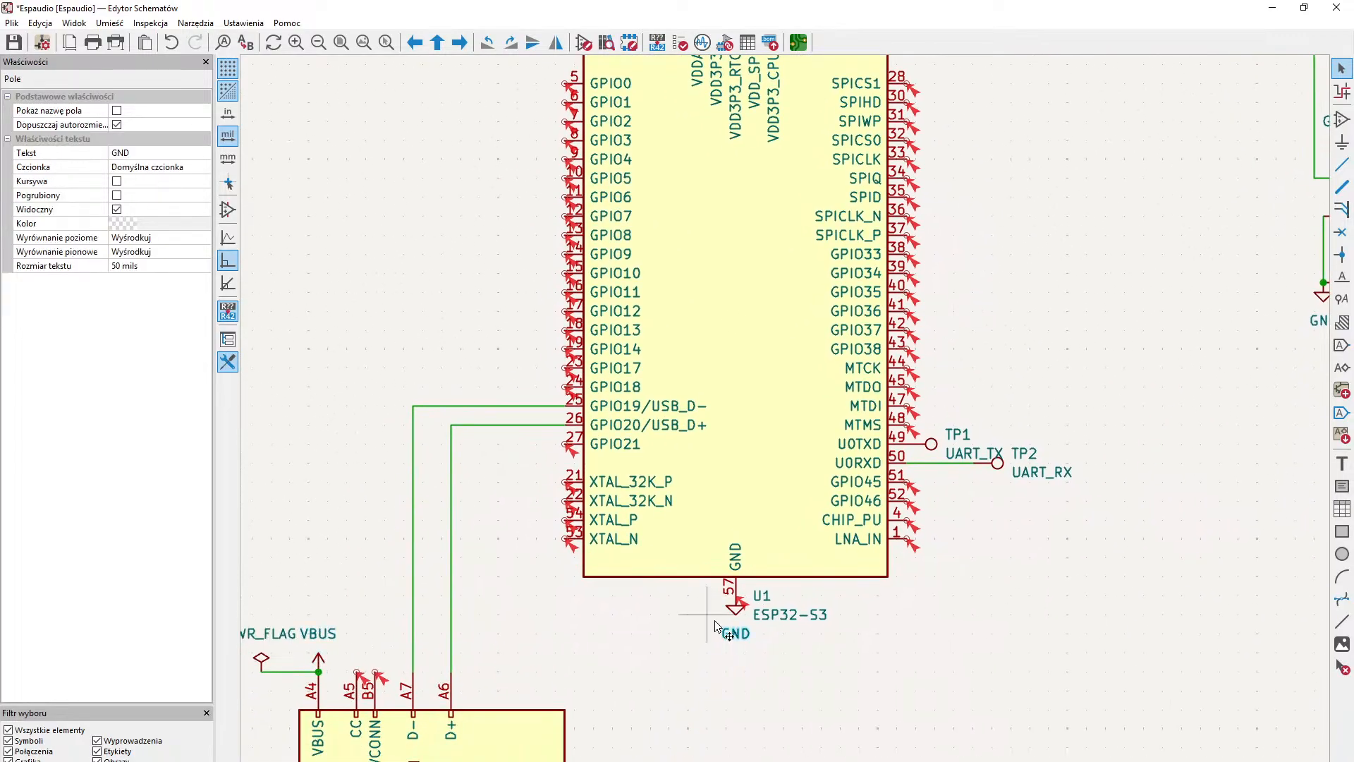
{"action": "left_click", "coordinate": [666, 663]}
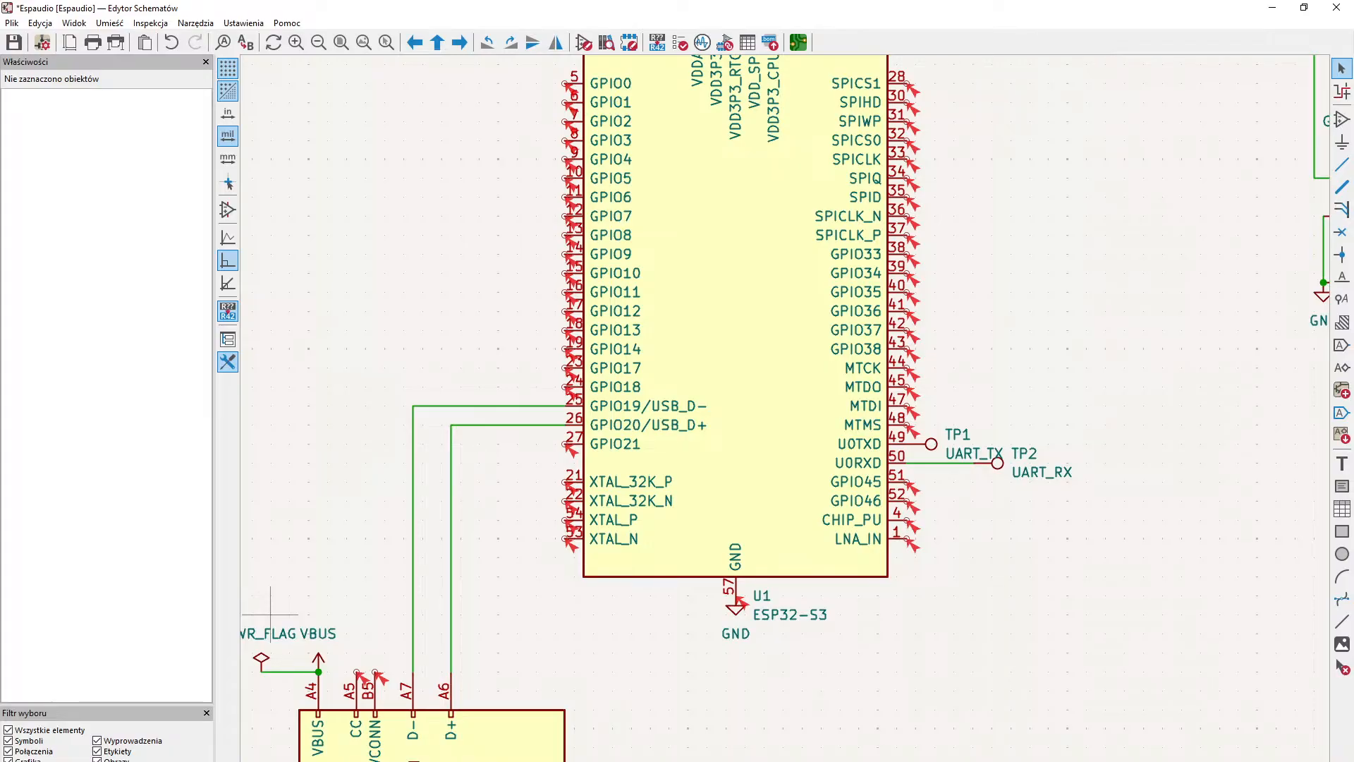
{"action": "key", "text": "alt+Tab"}
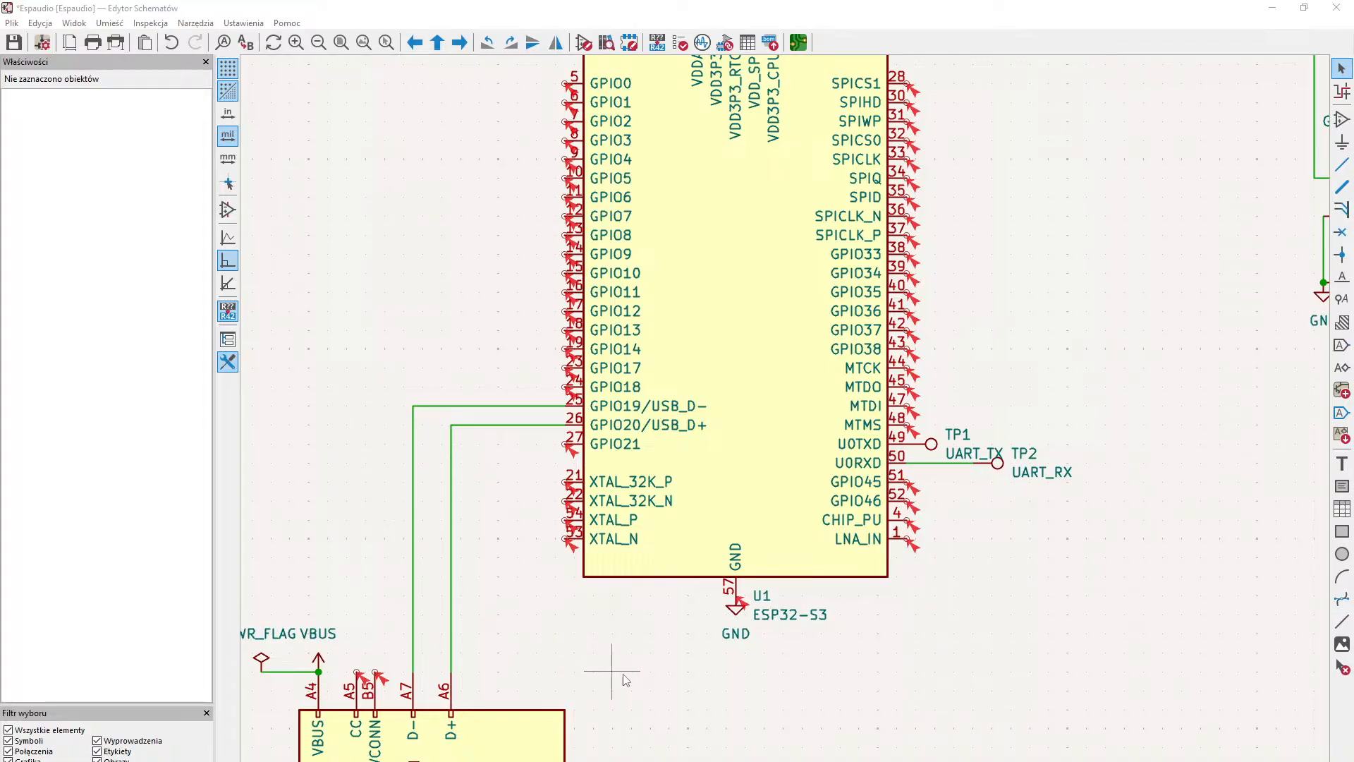
{"action": "scroll", "coordinate": [624, 670], "scroll_direction": "down", "scroll_amount": 1}
{"action": "scroll", "coordinate": [780, 324], "scroll_direction": "up", "scroll_amount": 2}
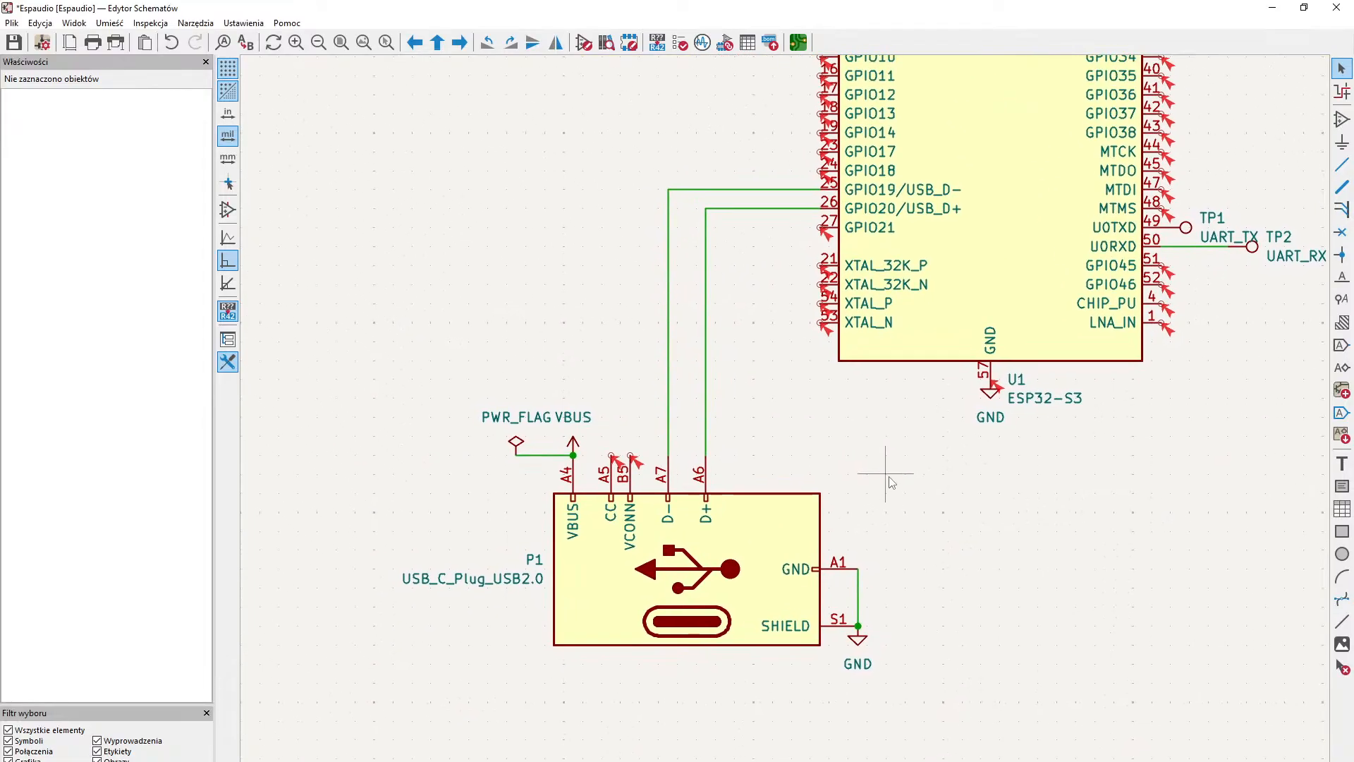
- Compare the USB-C plug, 14P and 16P receptacle, and power-only receptacle symbols in the symbol library
{"action": "middle_click_drag", "start_coordinate": [889, 477], "coordinate": [907, 495]}
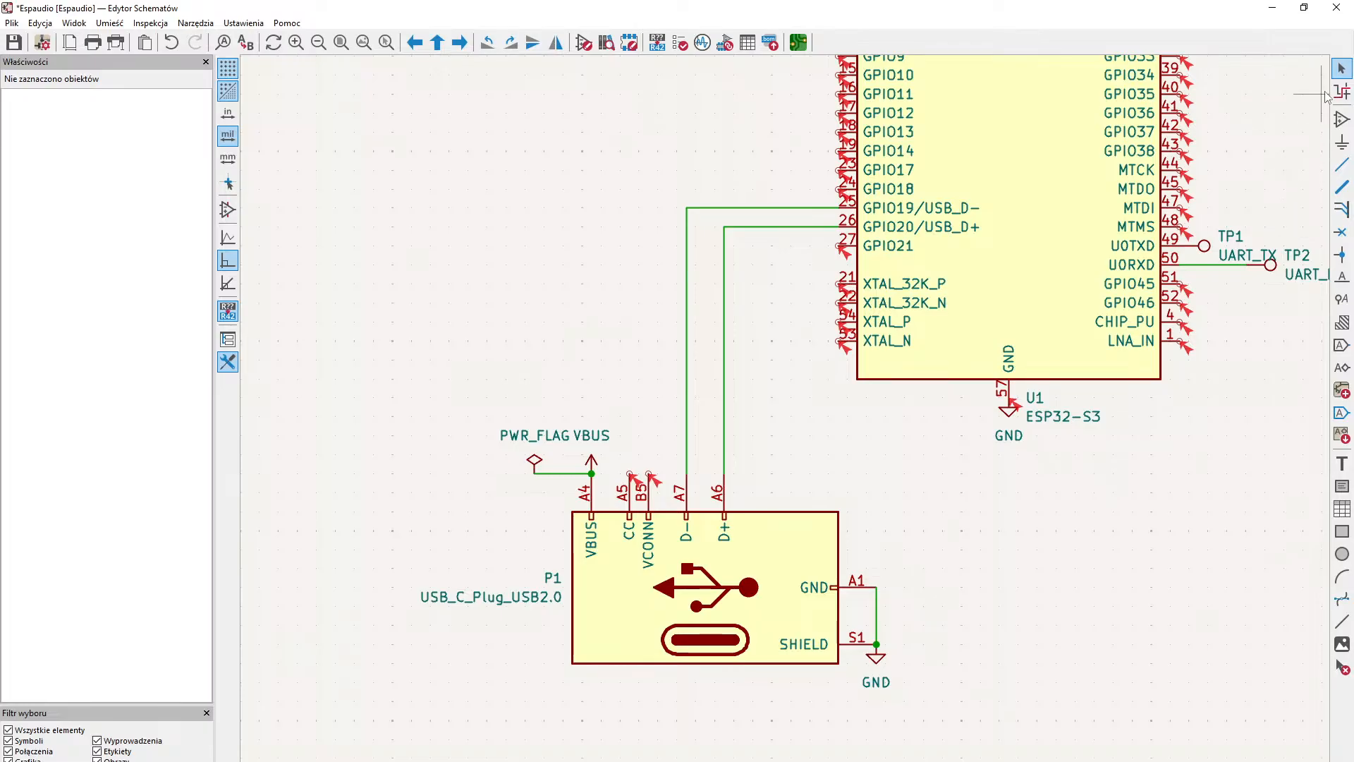
{"action": "left_click", "coordinate": [1342, 118]}
{"action": "left_click", "coordinate": [662, 321]}
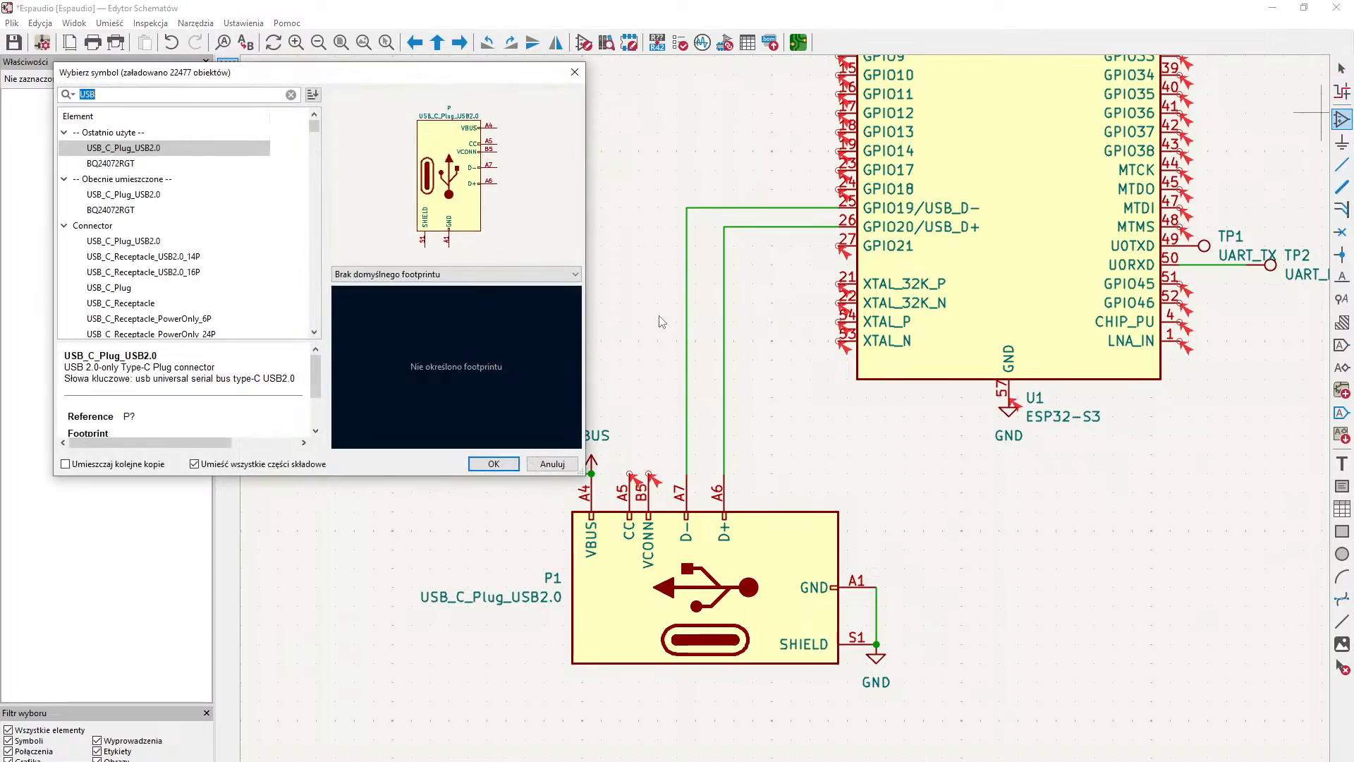
{"action": "left_click", "coordinate": [196, 257]}
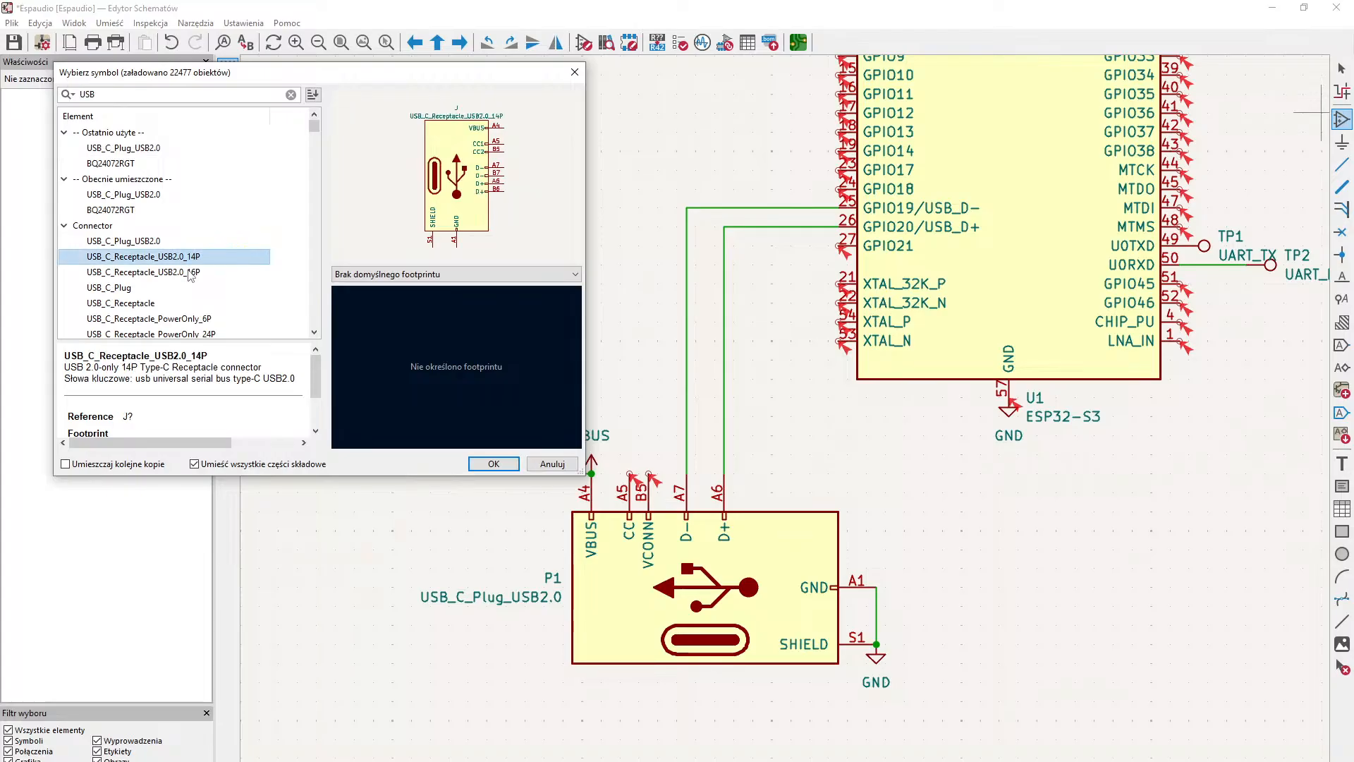
{"action": "left_click", "coordinate": [190, 274]}
{"action": "left_click", "coordinate": [177, 289]}
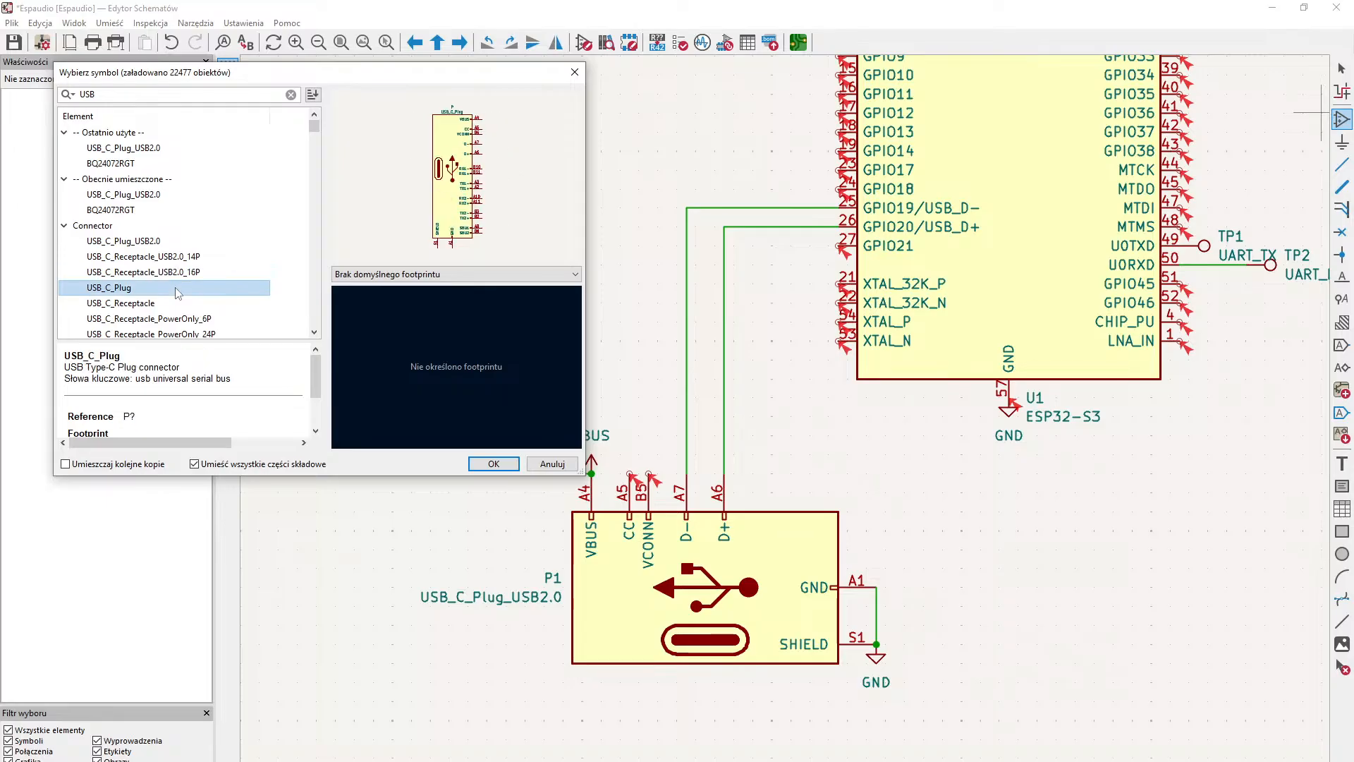
{"action": "left_click", "coordinate": [164, 242]}
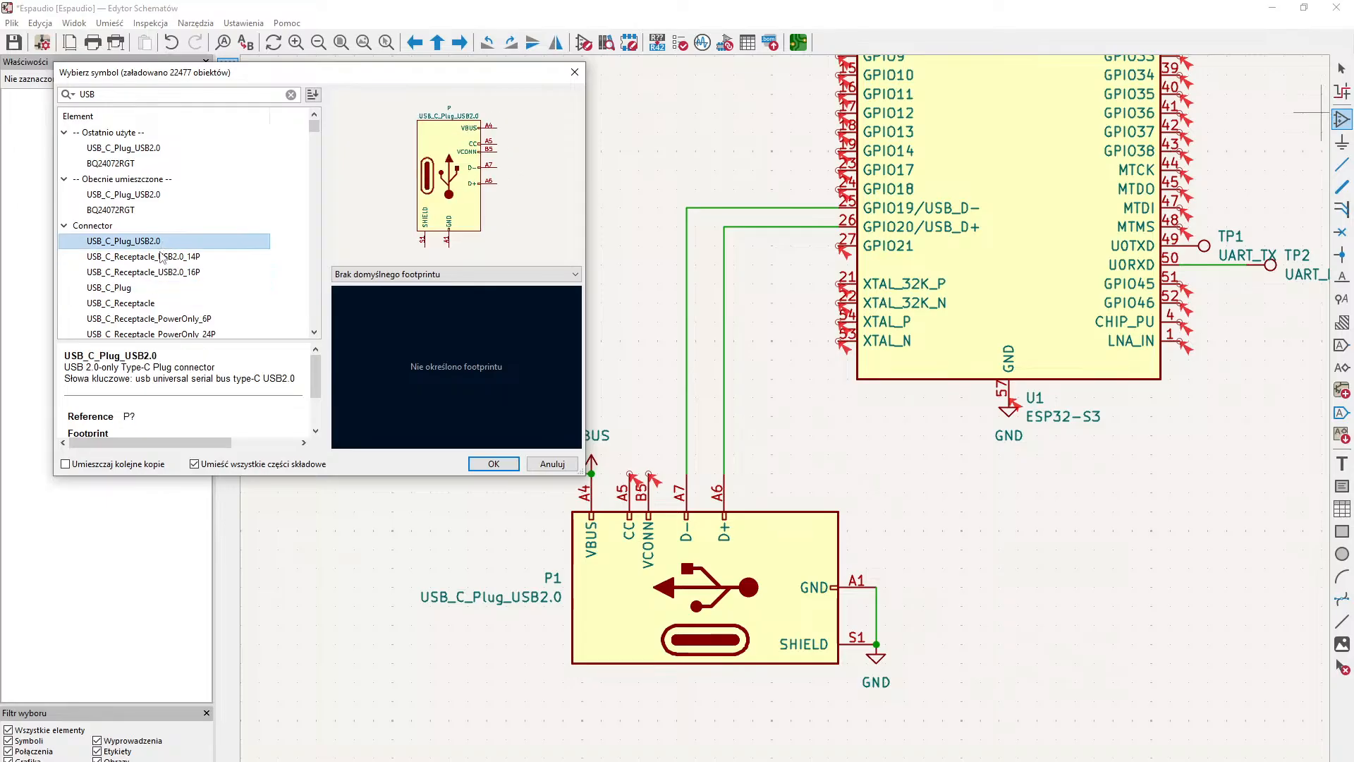
{"action": "left_click", "coordinate": [153, 259]}
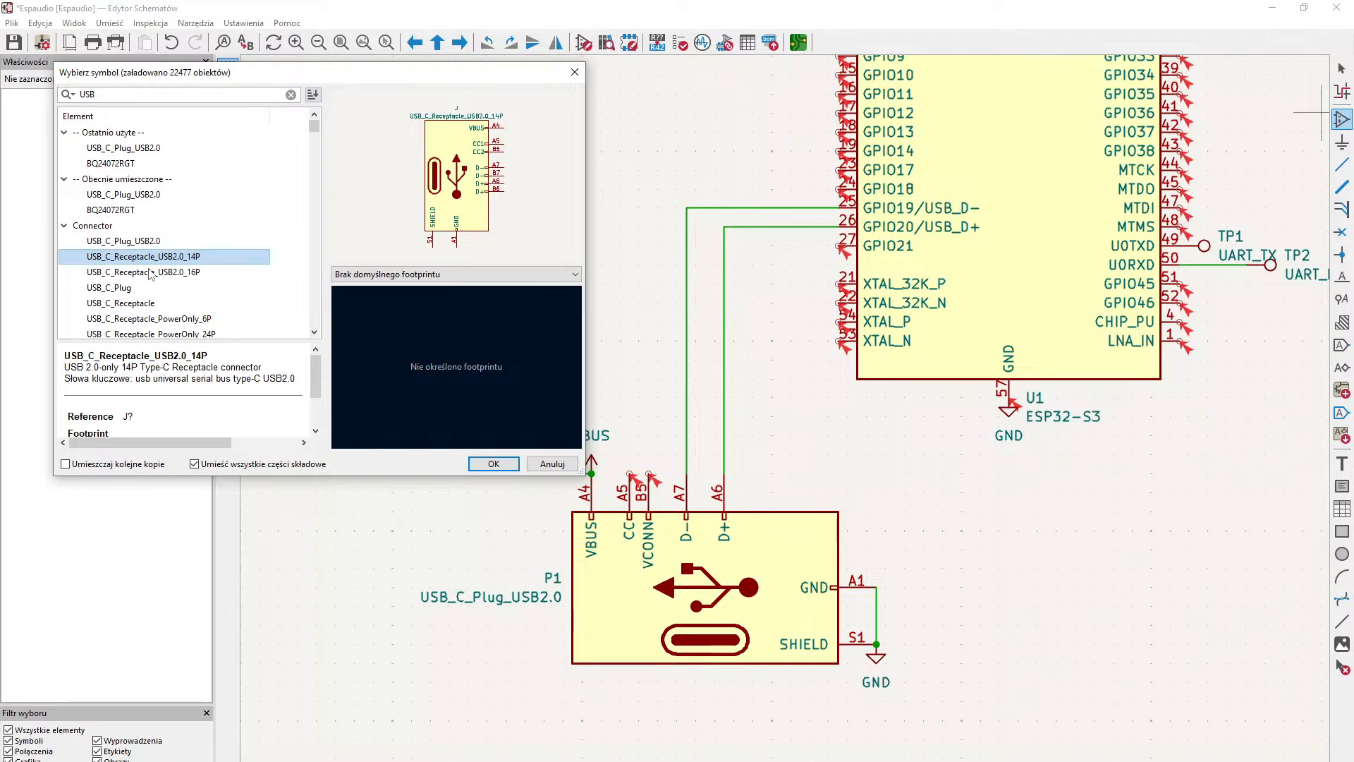
{"action": "left_click", "coordinate": [139, 272]}
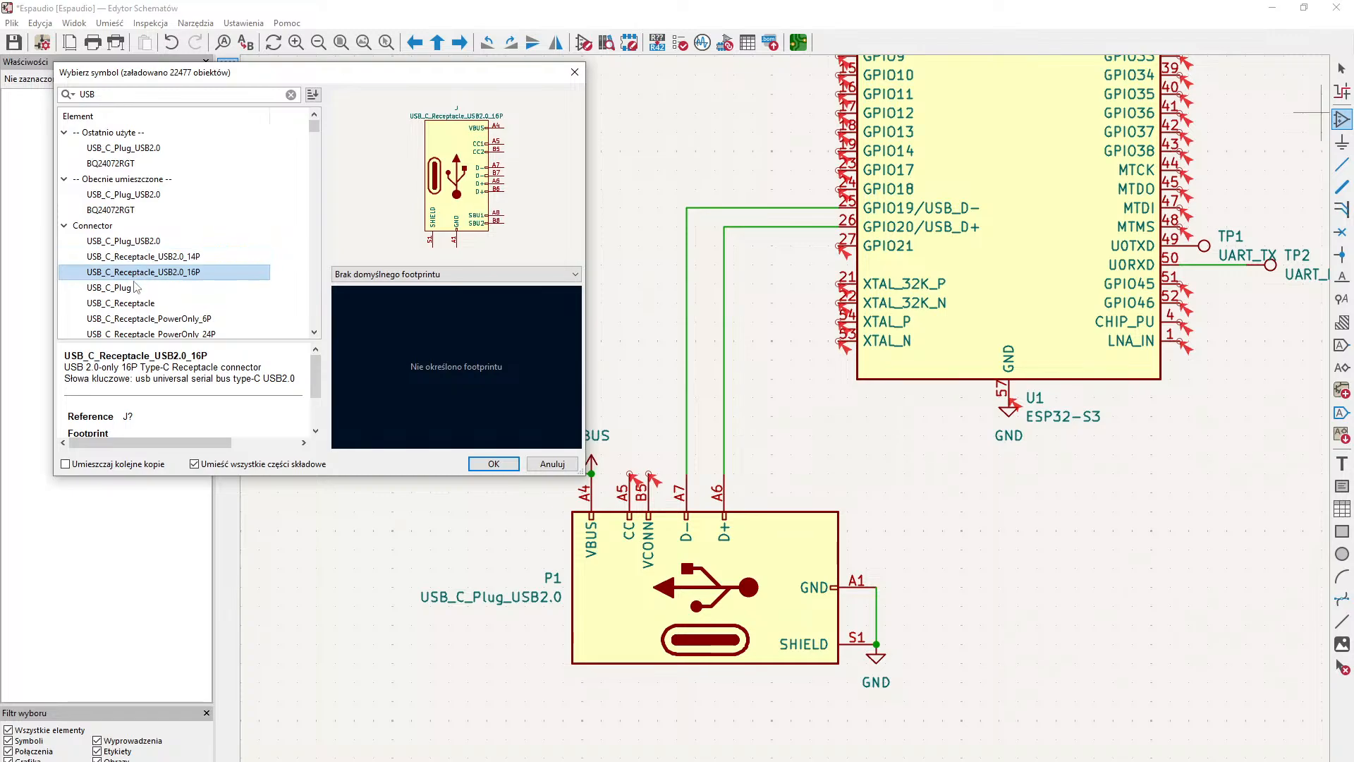
{"action": "left_click", "coordinate": [138, 288]}
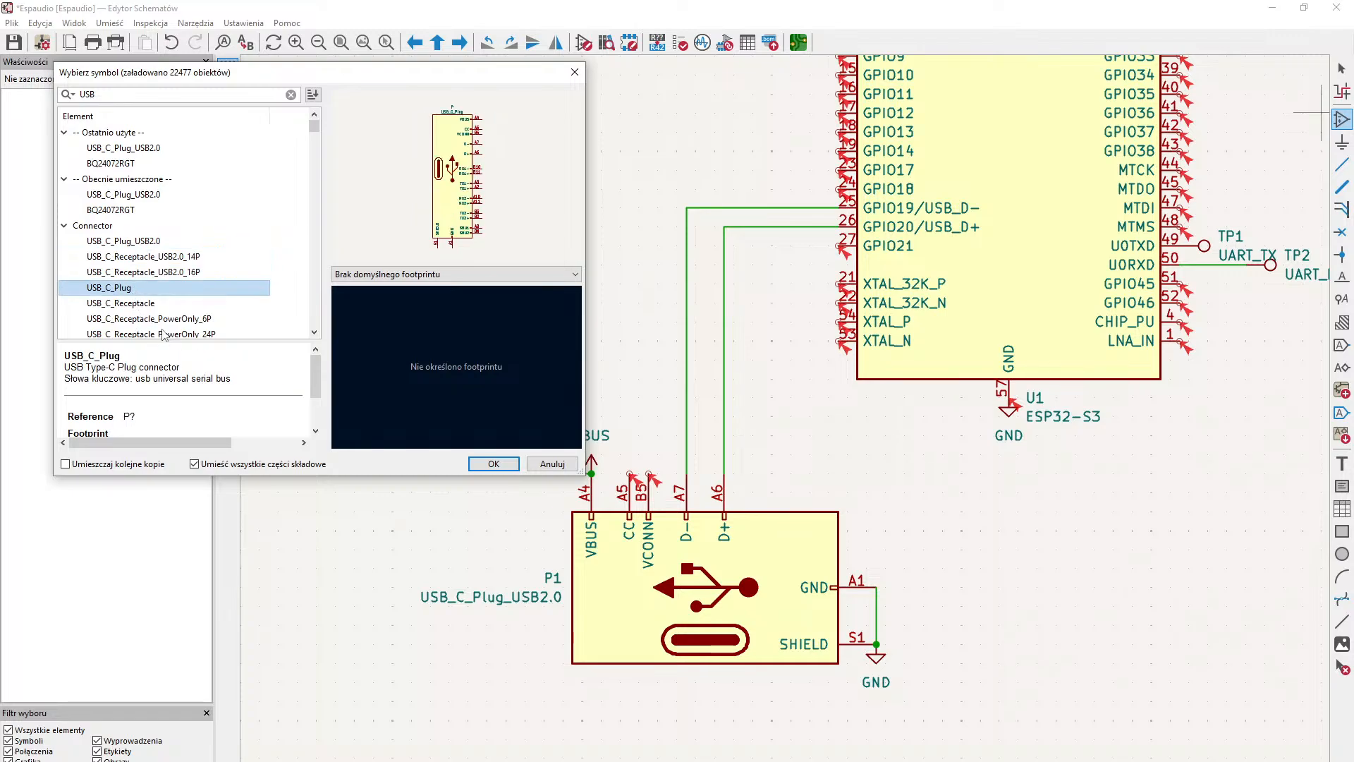
{"action": "scroll", "coordinate": [167, 335], "scroll_direction": "down", "scroll_amount": 1}
{"action": "left_click", "coordinate": [179, 273]}
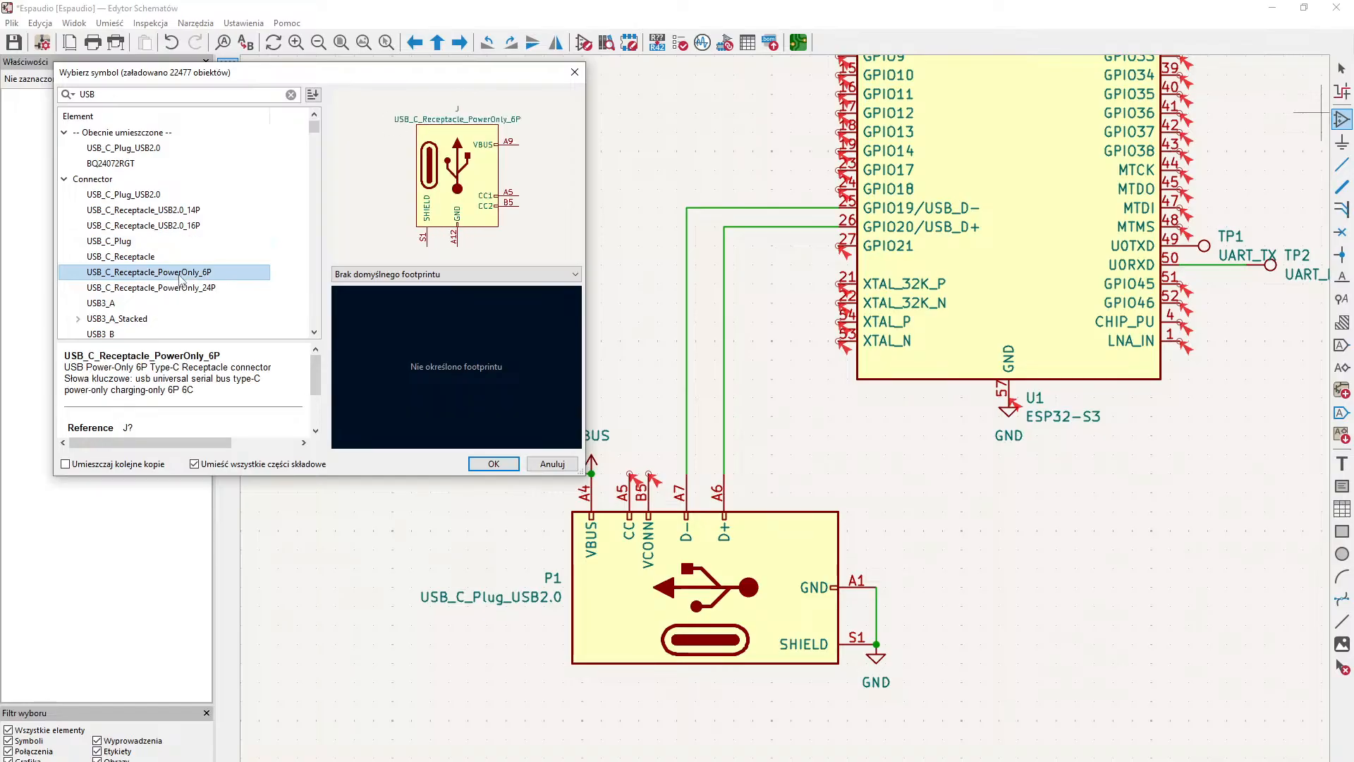
{"action": "left_click", "coordinate": [181, 290]}
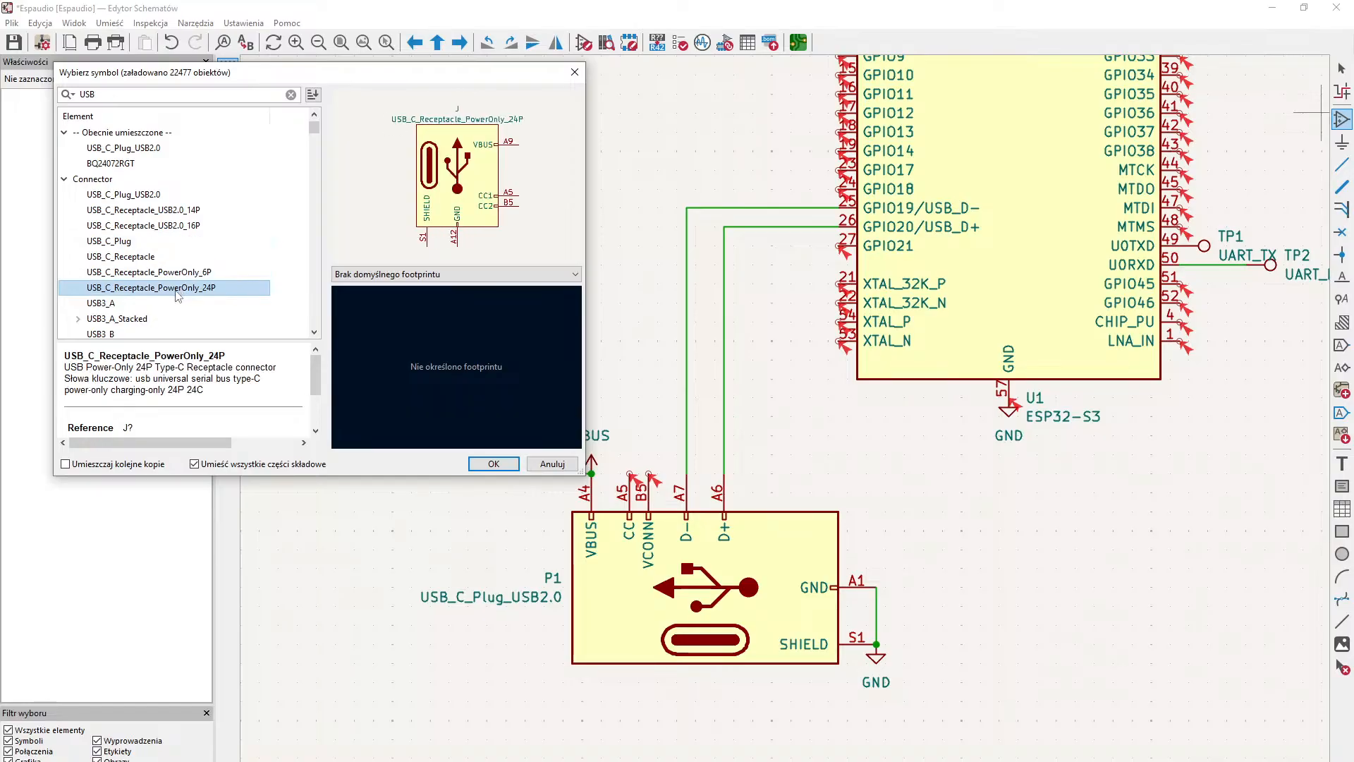
{"action": "scroll", "coordinate": [176, 295], "scroll_direction": "down", "scroll_amount": 1}
{"action": "scroll", "coordinate": [177, 296], "scroll_direction": "up", "scroll_amount": 2}
- Place a USB_C_Receptacle_USB2.0_16P symbol below the ESP32-S3, beside the existing USB-C plug
{"action": "left_click", "coordinate": [168, 258]}
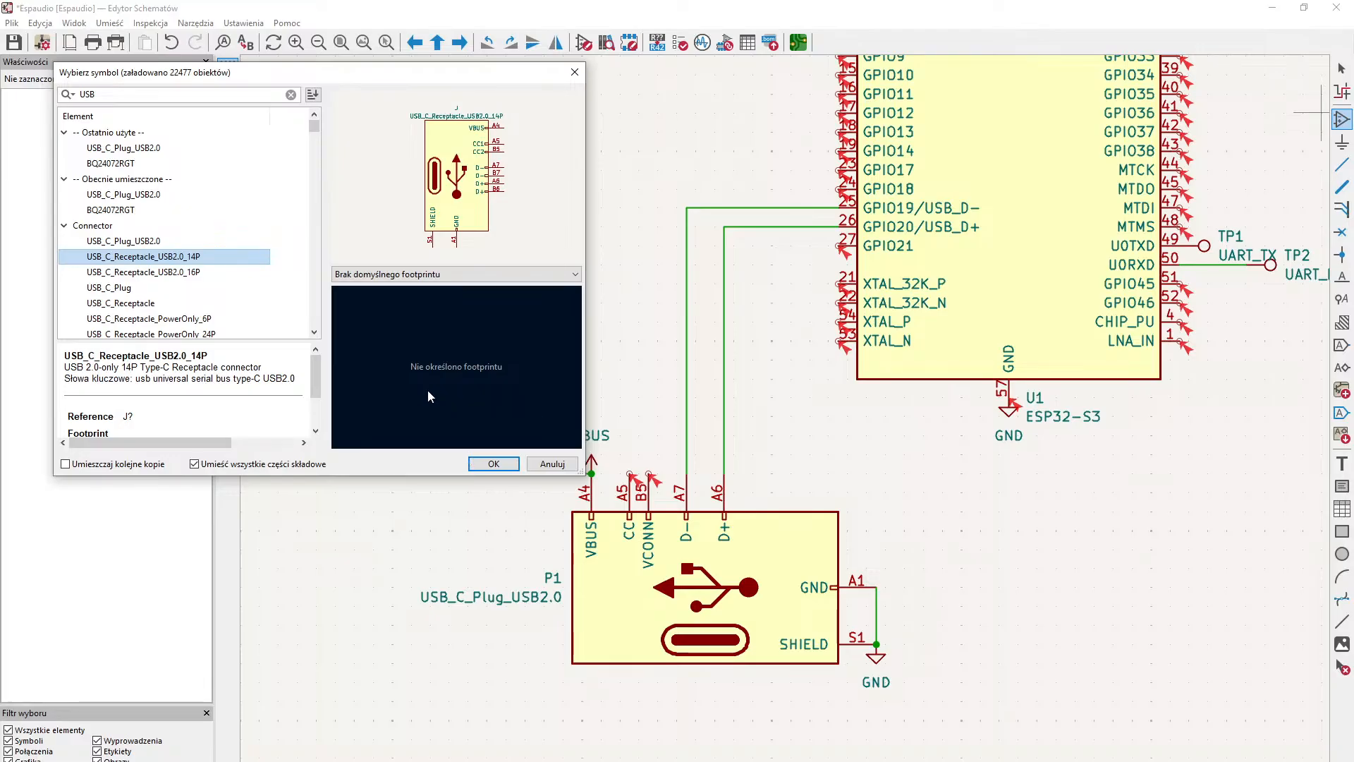
{"action": "left_click", "coordinate": [205, 272]}
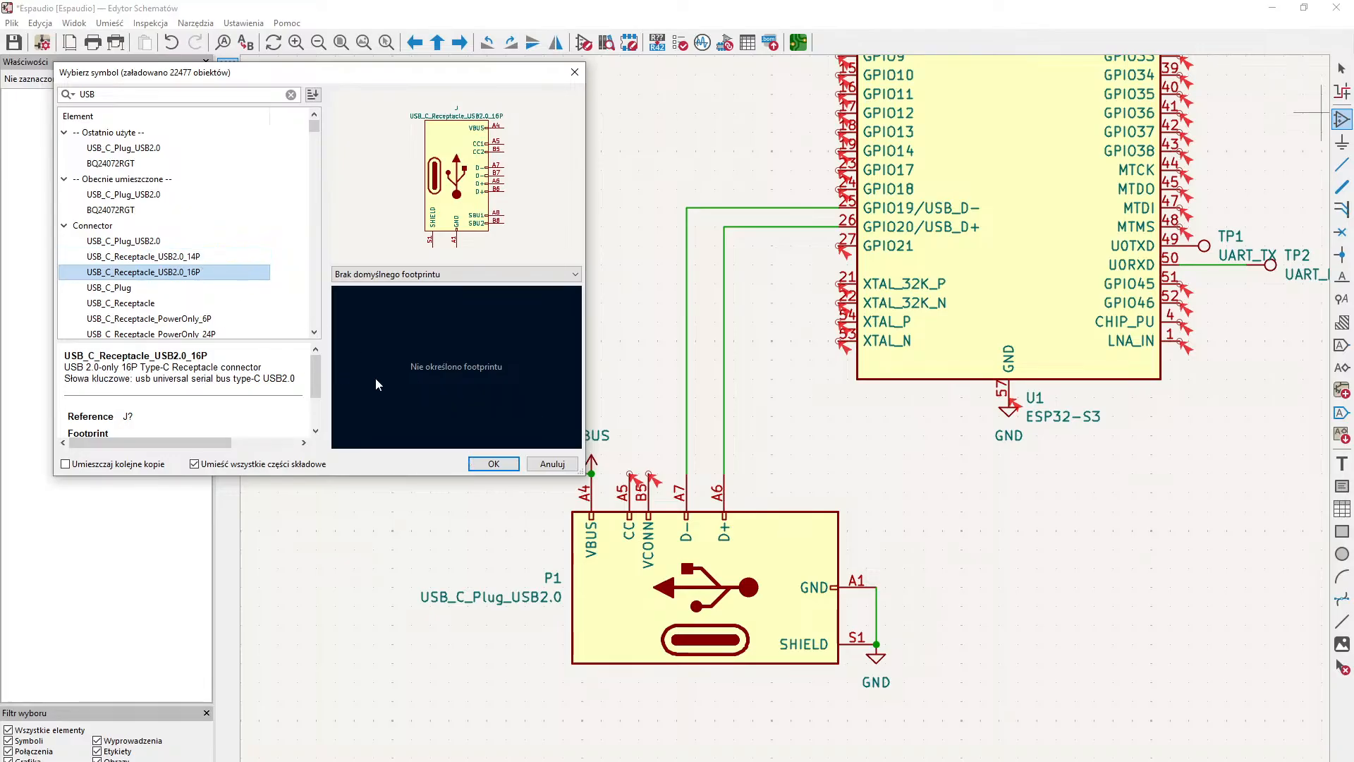
{"action": "left_click", "coordinate": [494, 464]}
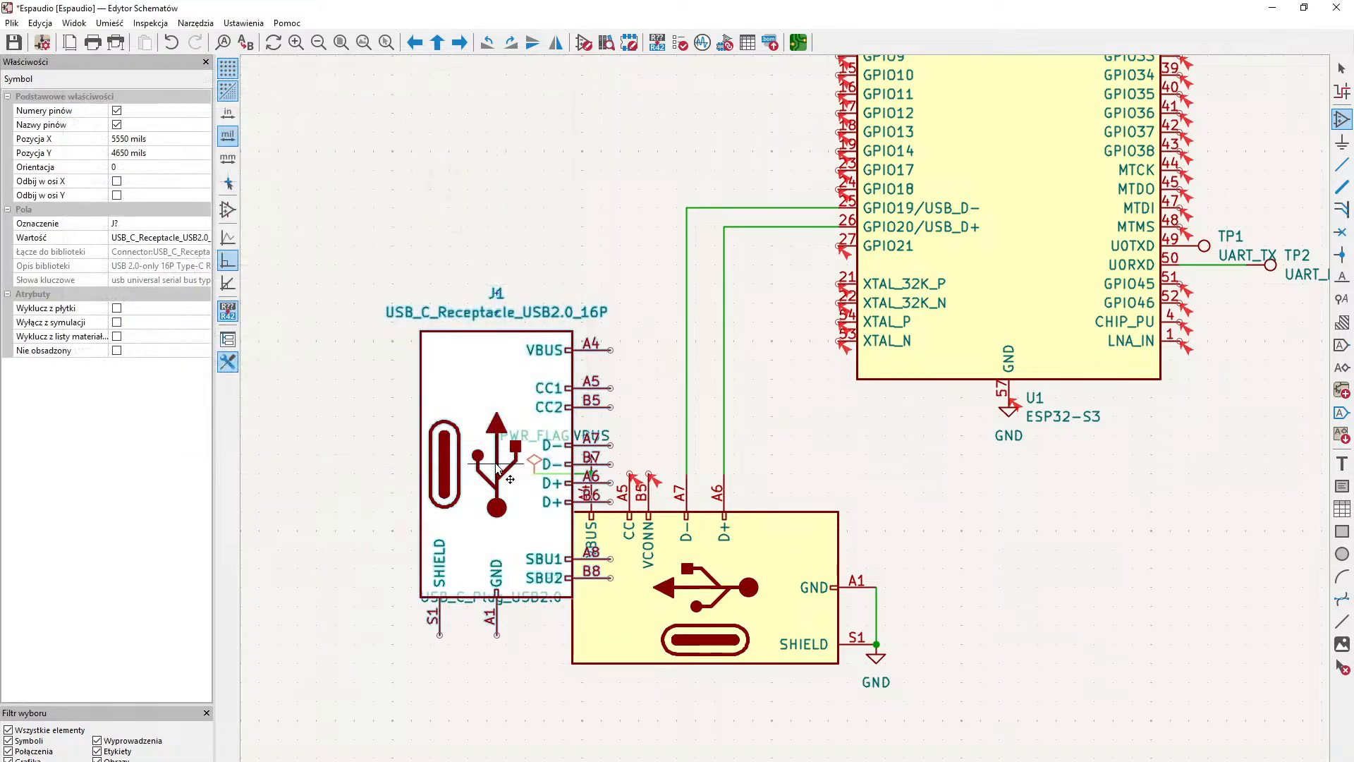
{"action": "left_click", "coordinate": [892, 572]}
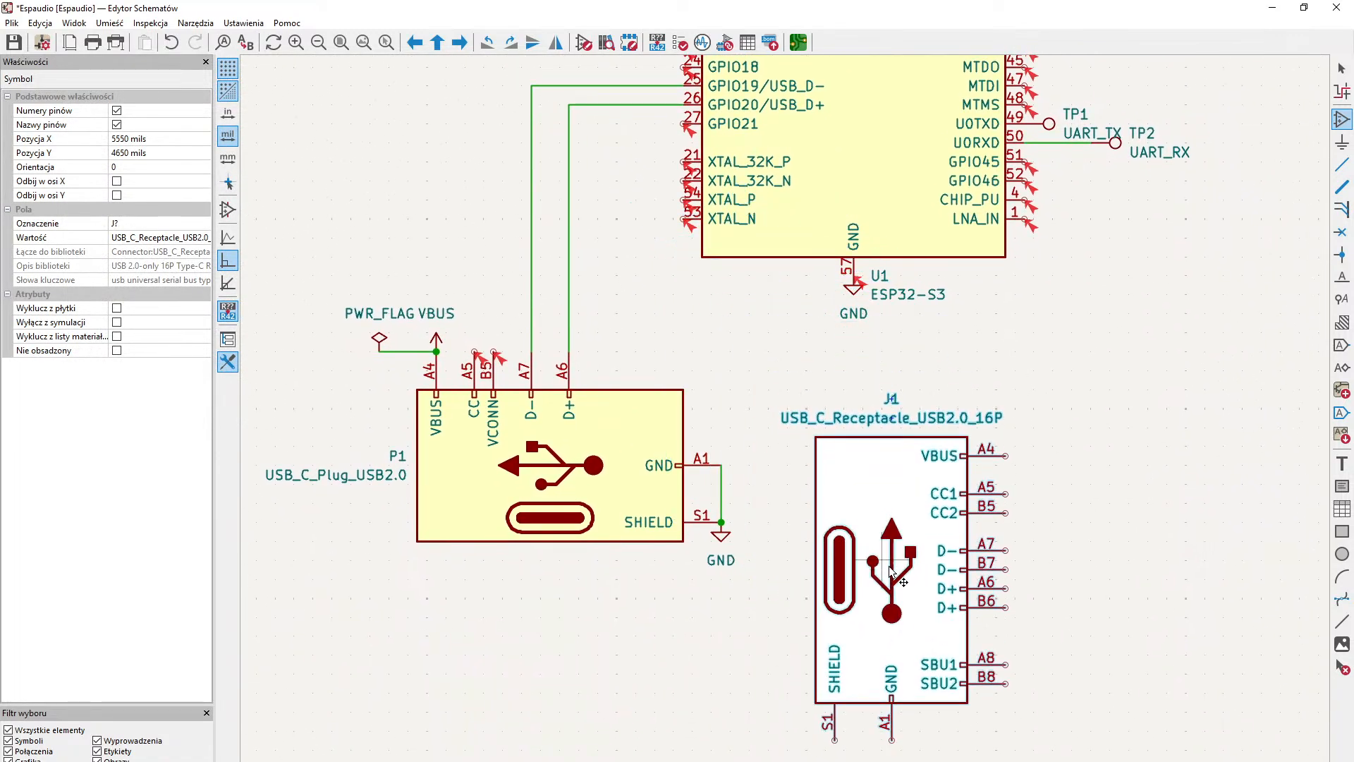
{"action": "left_click", "coordinate": [1341, 68]}
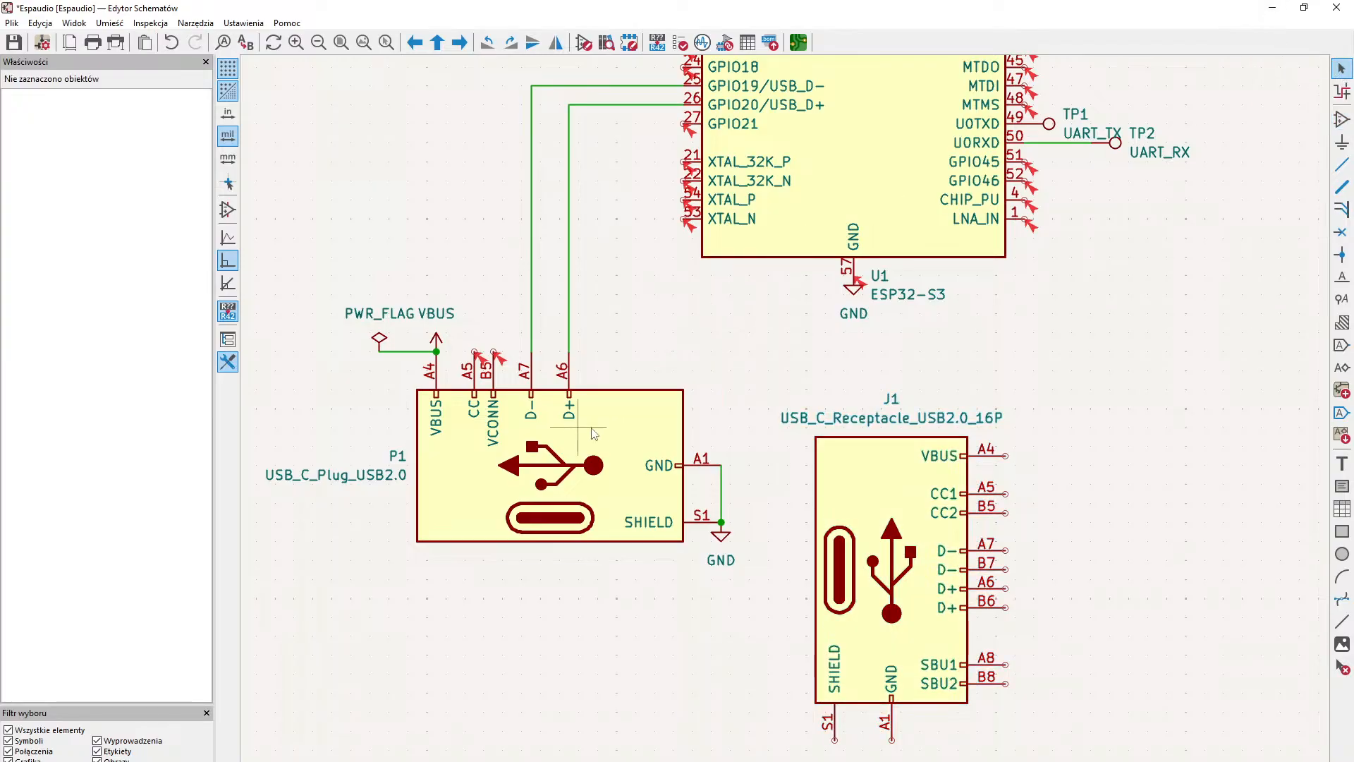
- Move the PWR_FLAG and VBUS symbols together with their joining wire up, well clear of the USB-C plug
{"action": "left_click", "coordinate": [611, 407]}
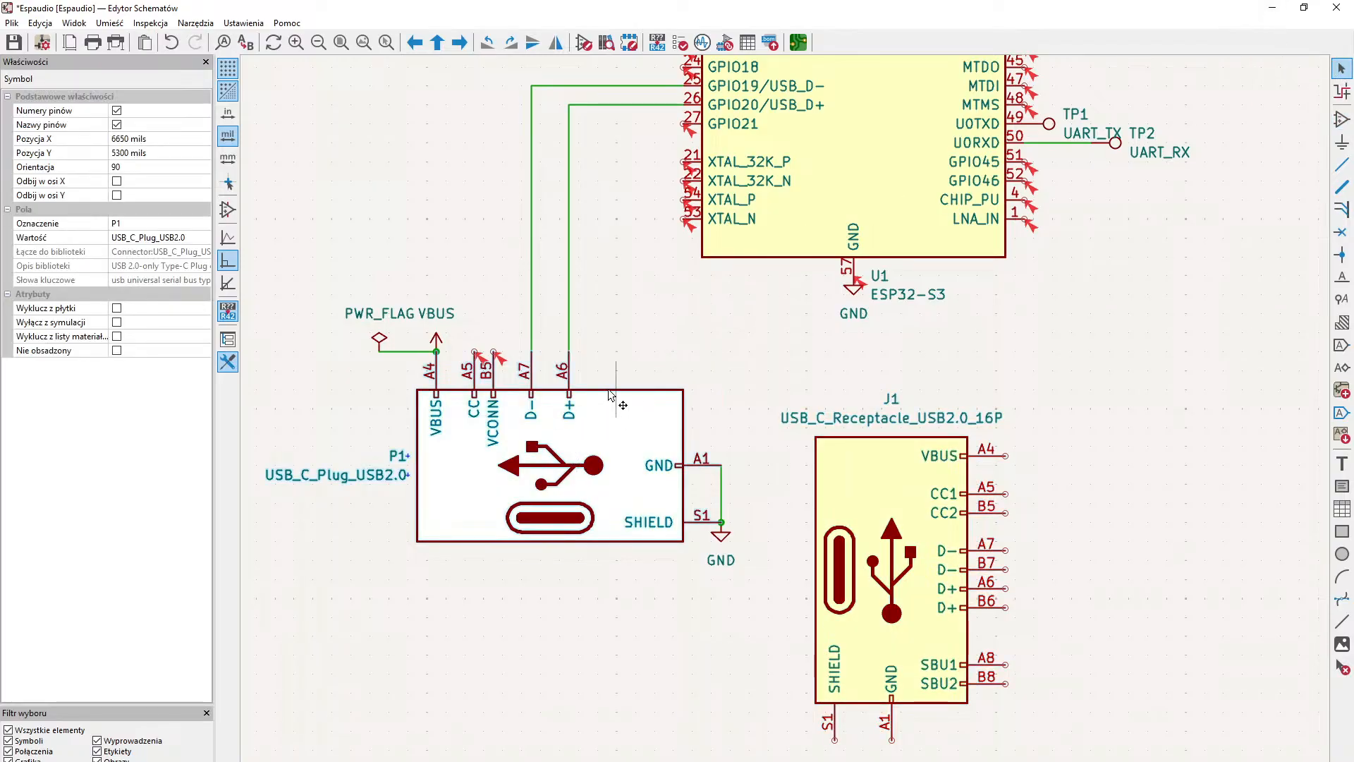
{"action": "left_click", "coordinate": [615, 356]}
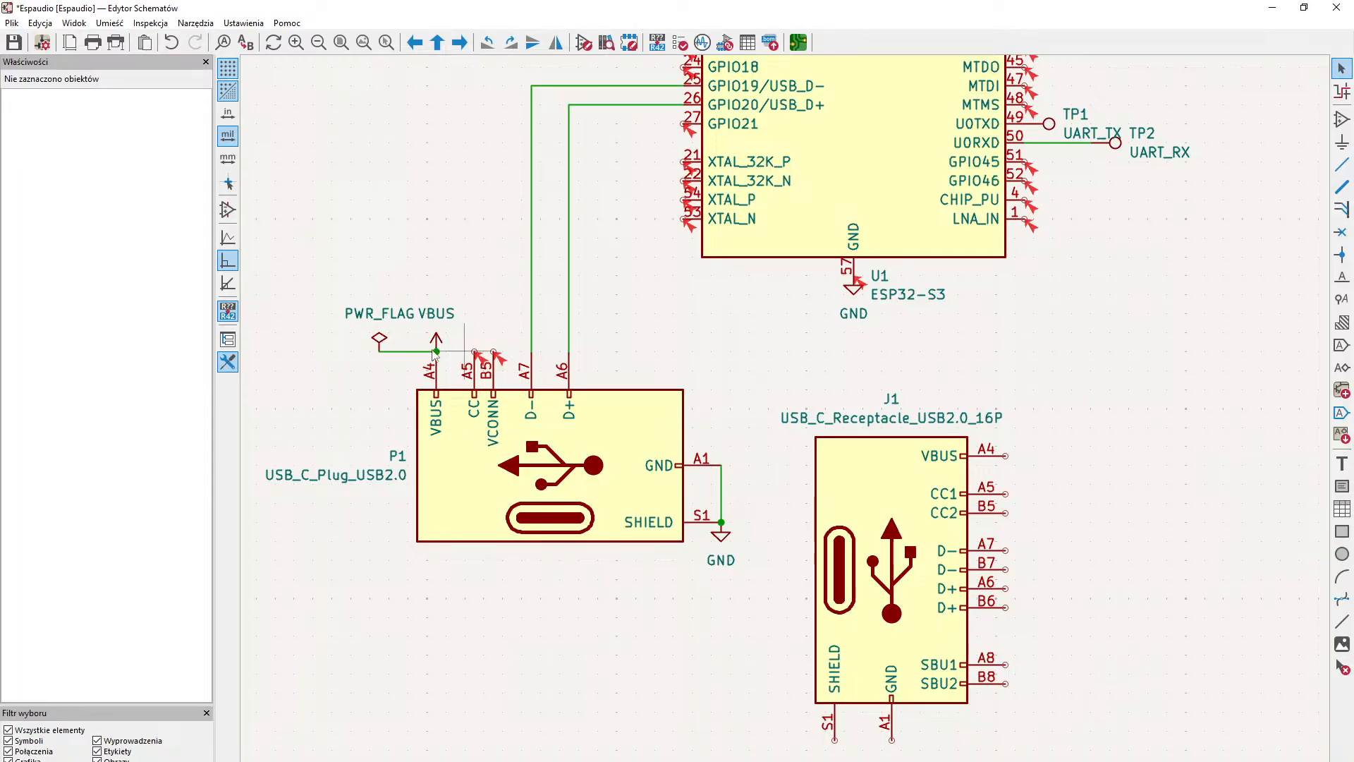
{"action": "left_click_drag", "start_coordinate": [319, 288], "coordinate": [319, 375]}
{"action": "left_click_drag", "start_coordinate": [438, 342], "coordinate": [428, 210]}
{"action": "left_click", "coordinate": [447, 285]}
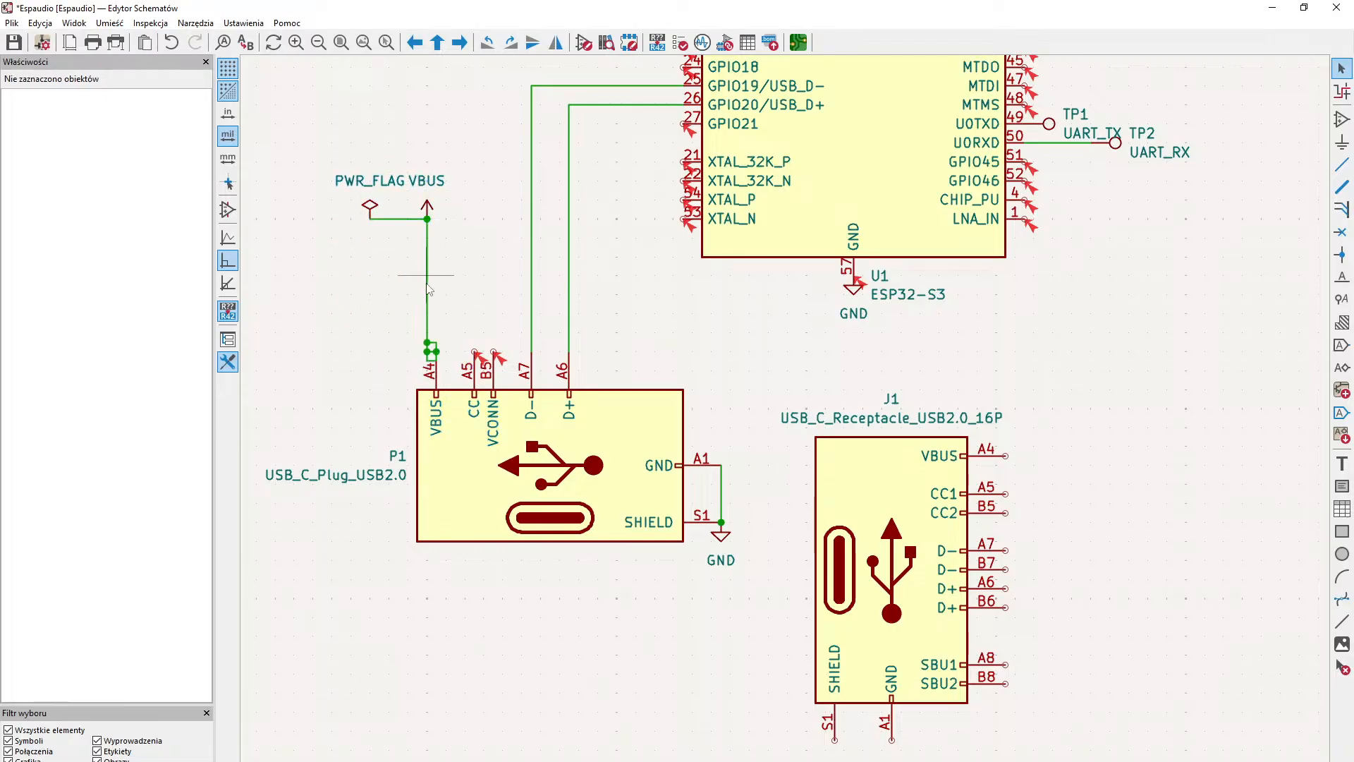
- Delete the long wire between the VBUS symbol and the USB-C plug, and delete the USB_C_Plug_USB2.0 symbol itself
{"action": "left_click", "coordinate": [427, 287]}
{"action": "key", "text": "Delete"}
{"action": "left_click", "coordinate": [501, 495]}
{"action": "key", "text": "Delete"}
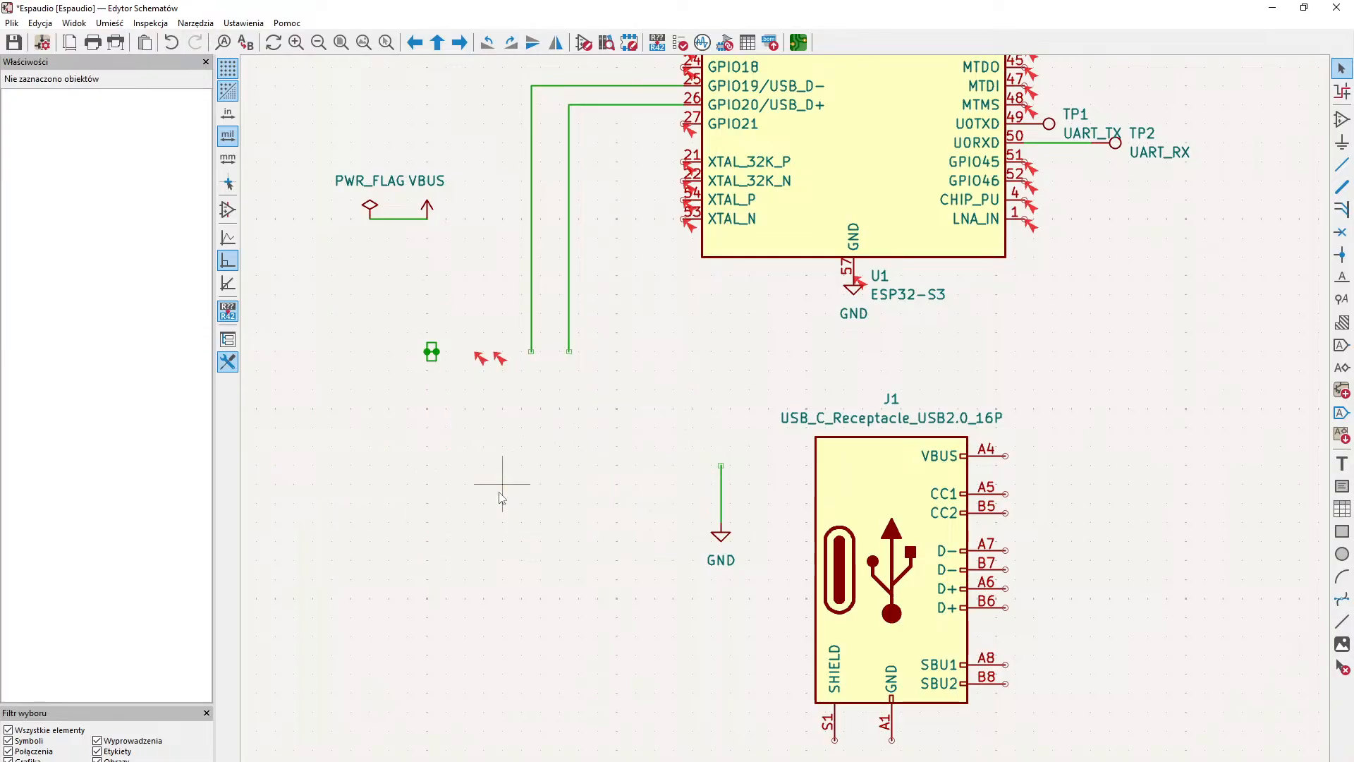
- Rotate the 16P receptacle so its signal pins face up and move it to the deleted plug's place, under the two USB data wires
{"action": "left_click", "coordinate": [869, 480]}
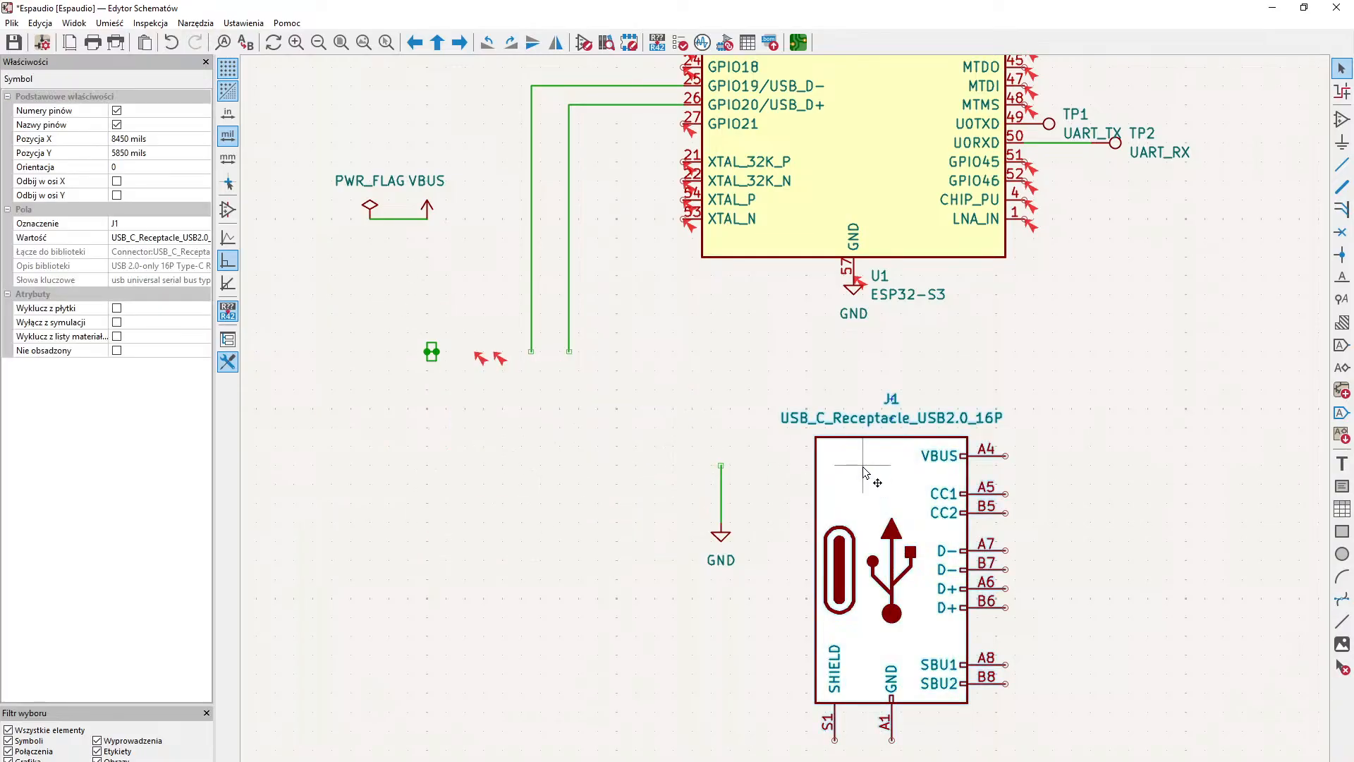
{"action": "key", "text": "r"}
{"action": "key", "text": "r"}
{"action": "key", "text": "r"}
{"action": "left_click_drag", "start_coordinate": [869, 479], "coordinate": [616, 553]}
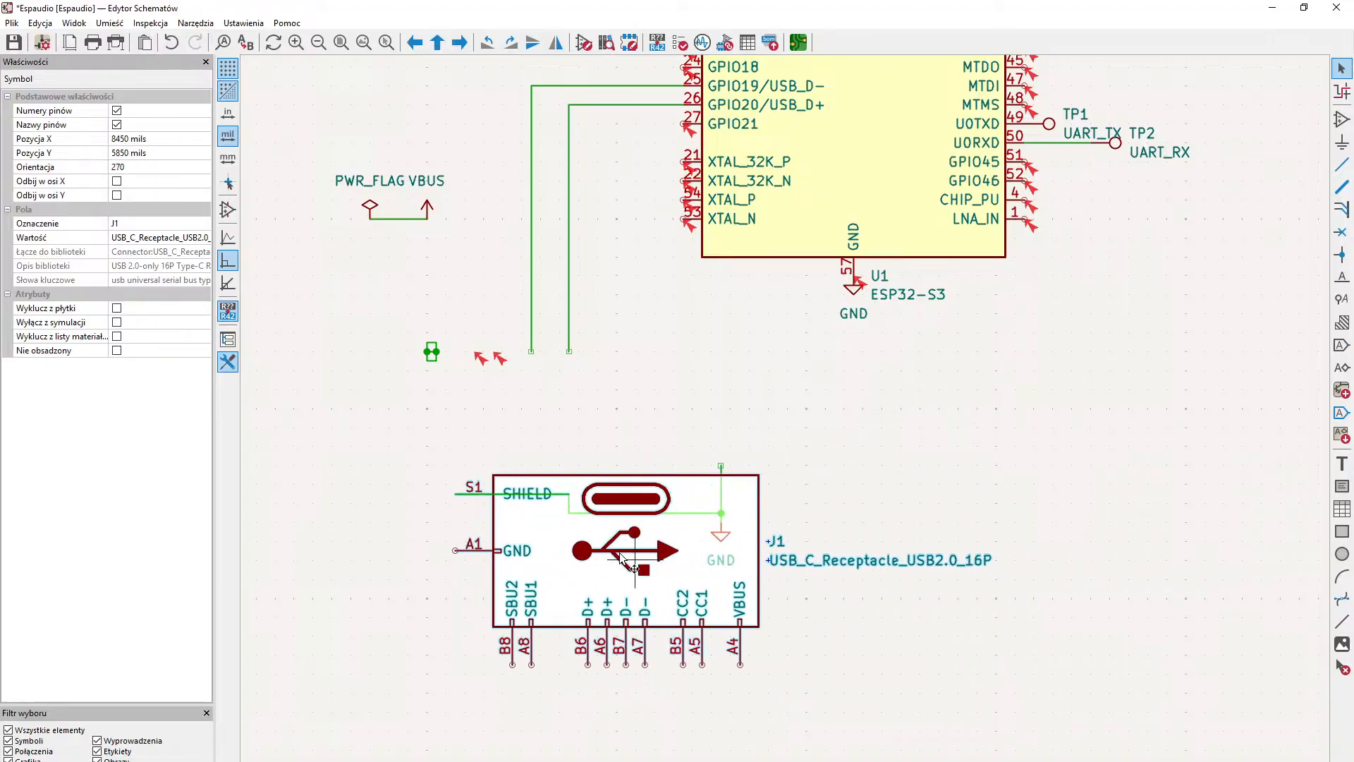
{"action": "key", "text": "r"}
{"action": "key", "text": "r"}
{"action": "key", "text": "r"}
{"action": "key", "text": "r"}
{"action": "key", "text": "r"}
{"action": "key", "text": "r"}
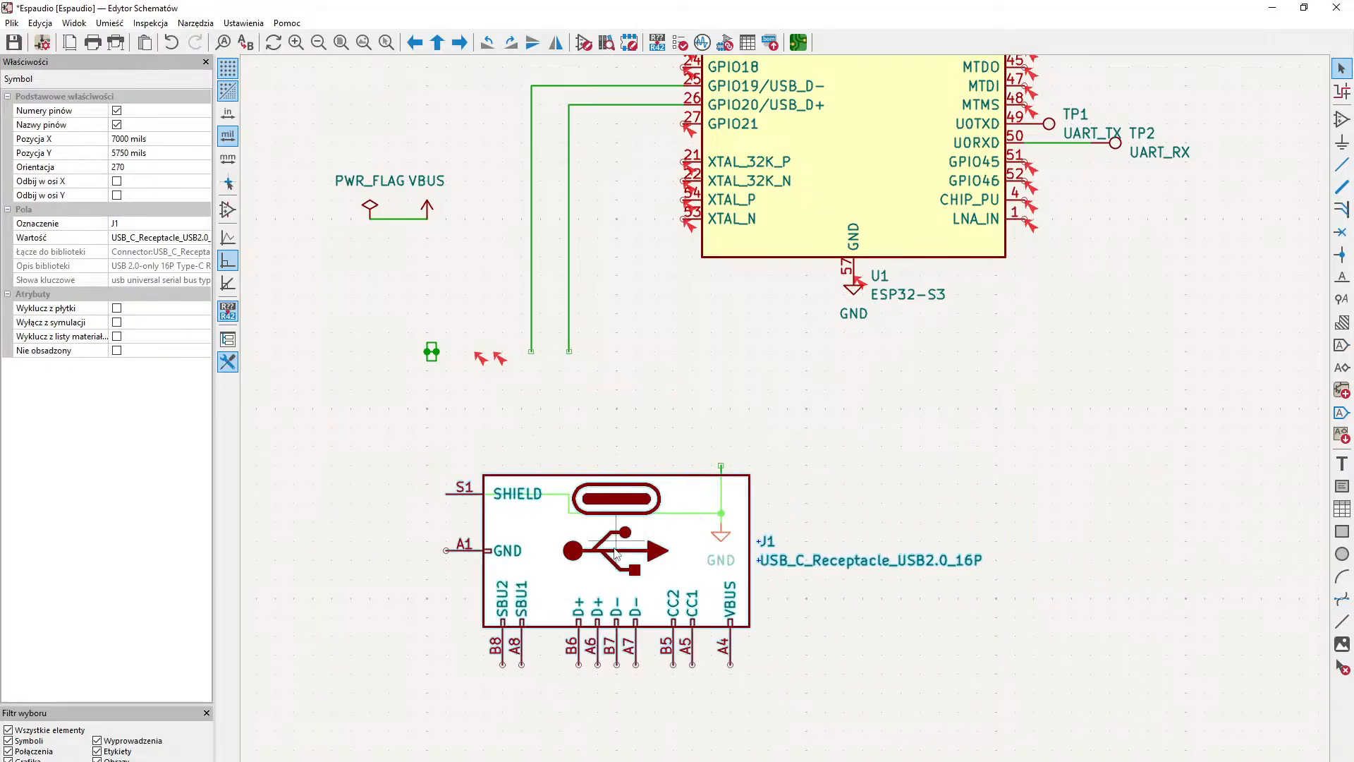
{"action": "left_click_drag", "start_coordinate": [616, 554], "coordinate": [550, 455]}
{"action": "left_click", "coordinate": [824, 387]}
- Delete the stray wire segments across the receptacle's body and wire its GND pin A1 to the ground wire
{"action": "middle_click_drag", "start_coordinate": [827, 387], "coordinate": [860, 474]}
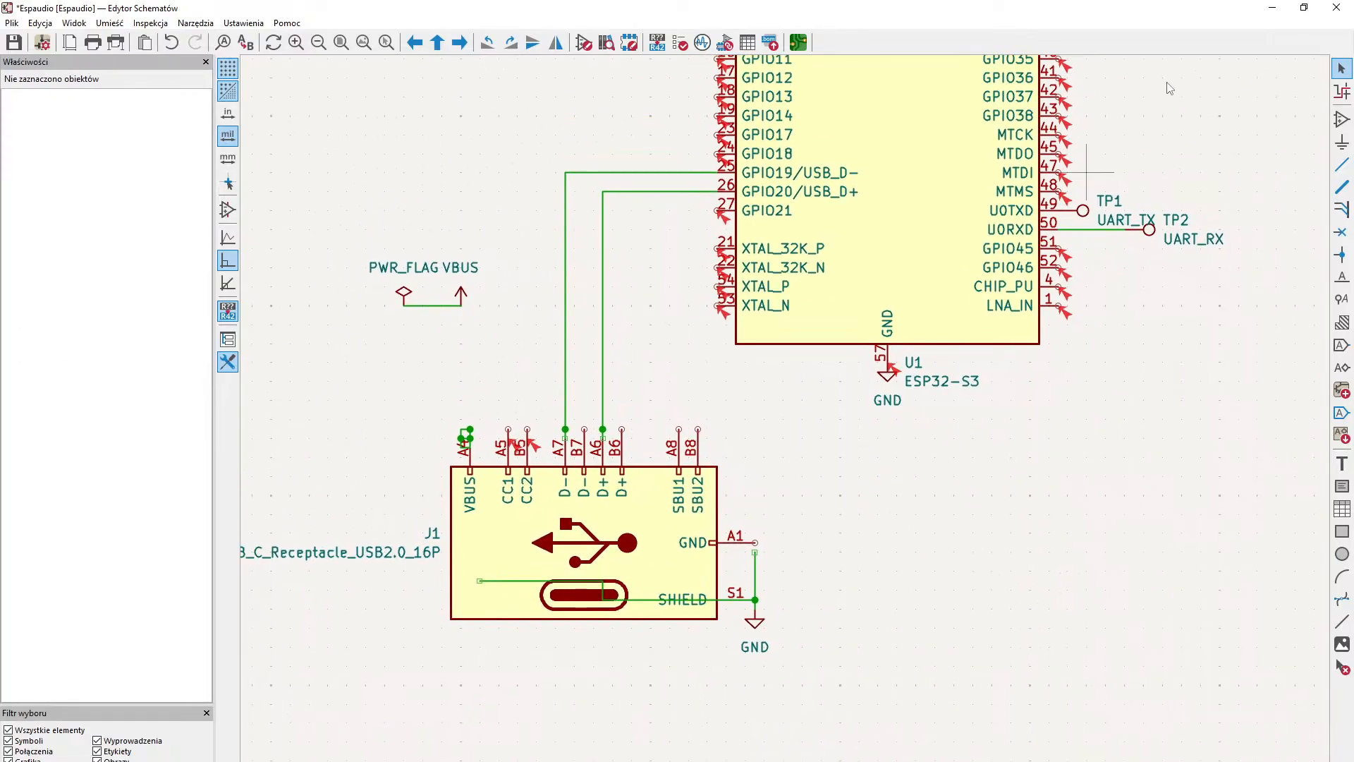
{"action": "left_click", "coordinate": [732, 602]}
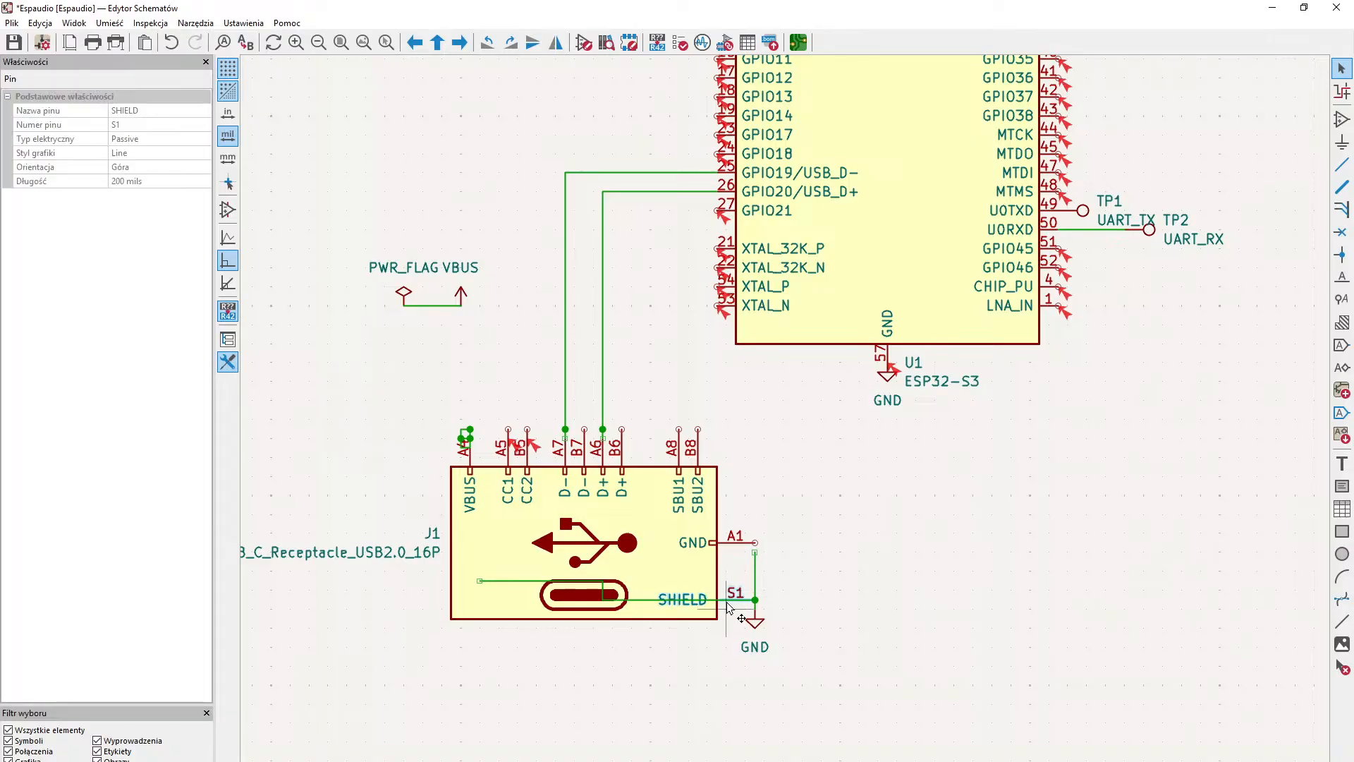
{"action": "left_click", "coordinate": [497, 582]}
{"action": "key", "text": "Delete"}
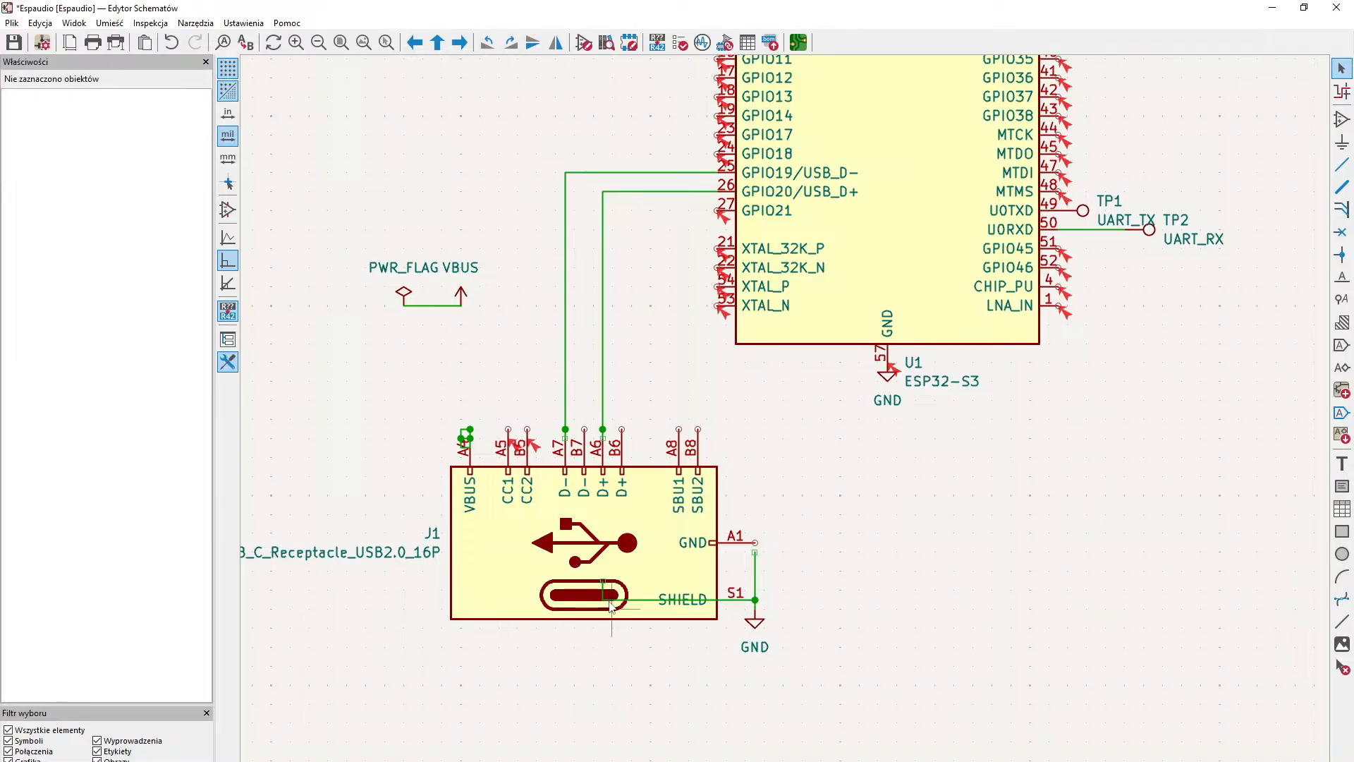
{"action": "left_click", "coordinate": [610, 601]}
{"action": "key", "text": "Delete"}
{"action": "left_click", "coordinate": [604, 591]}
{"action": "key", "text": "Delete"}
{"action": "key", "text": "w"}
{"action": "left_click", "coordinate": [756, 553]}
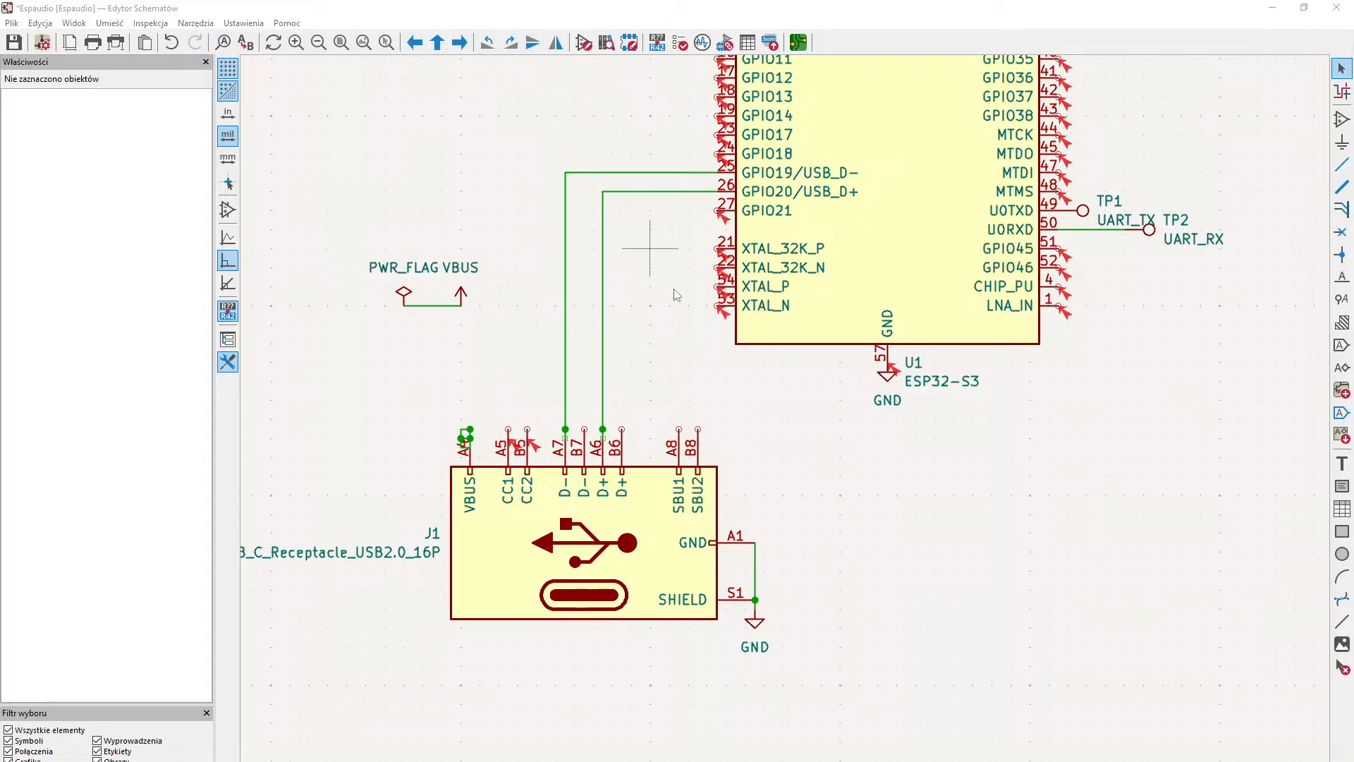
- Wire the receptacle's D- pin B7 to A7 and its D+ pin B6 to A6
{"action": "middle_click_drag", "start_coordinate": [688, 361], "coordinate": [692, 462]}
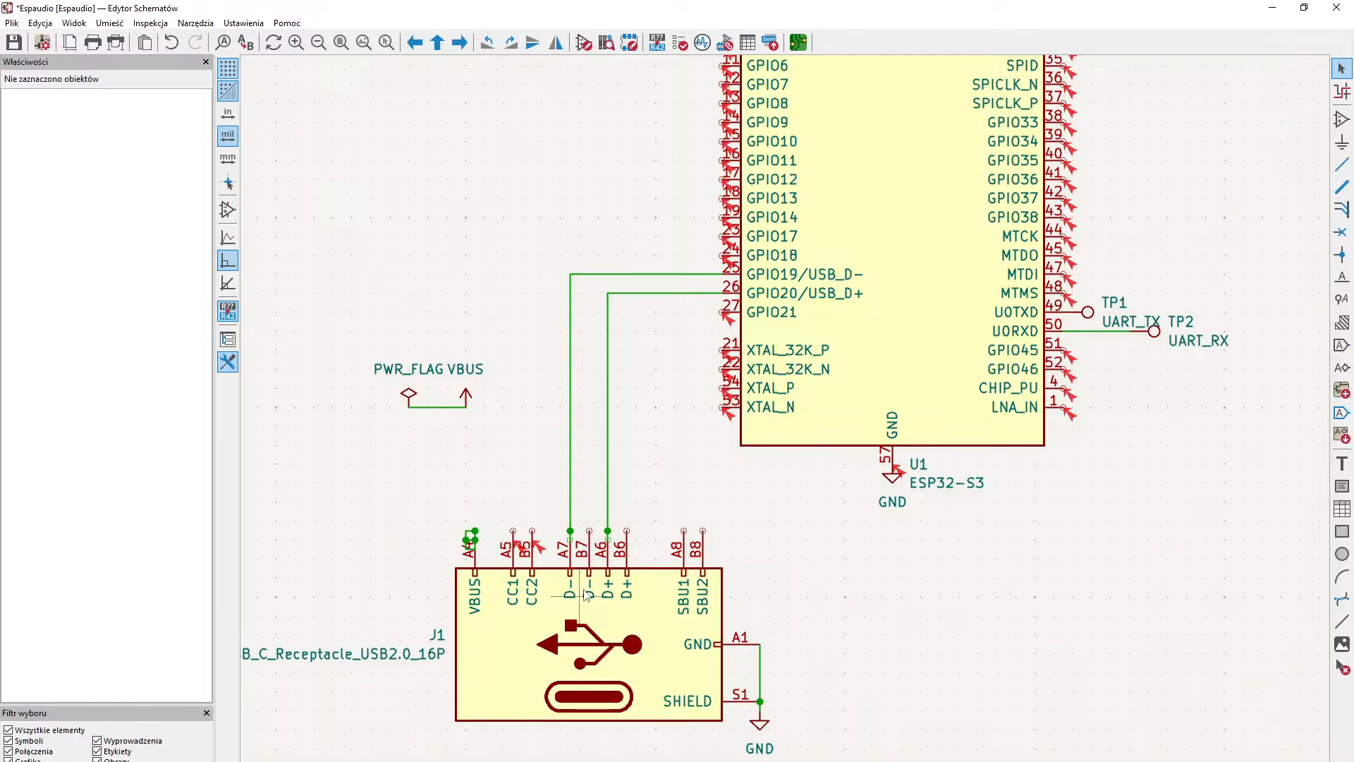
{"action": "left_click", "coordinate": [588, 530]}
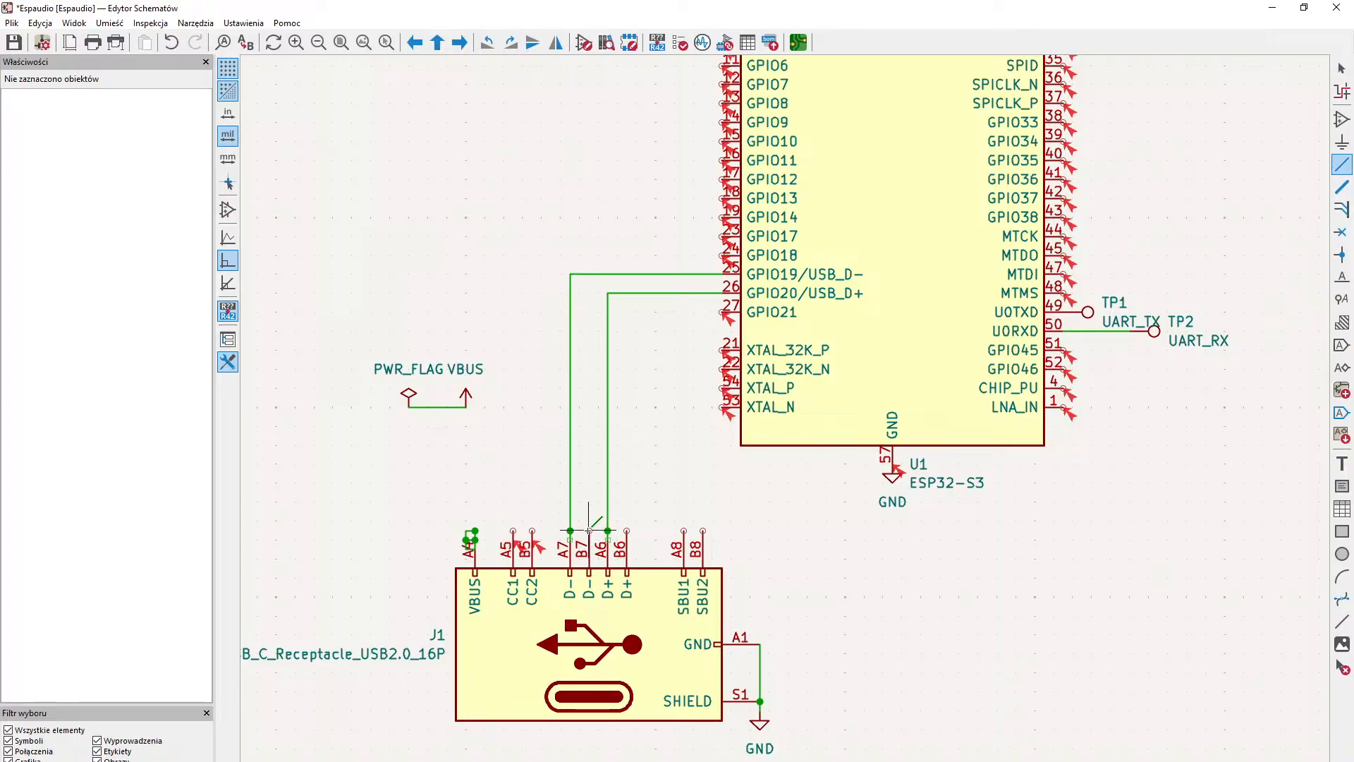
{"action": "left_click", "coordinate": [570, 530]}
{"action": "left_click", "coordinate": [627, 530]}
{"action": "left_click", "coordinate": [608, 530]}
{"action": "mouse_move", "coordinate": [724, 553]}
{"action": "middle_mouse_down"}
{"action": "mouse_move", "coordinate": [731, 510]}
{"action": "mouse_move", "coordinate": [724, 560]}
{"action": "middle_mouse_up"}
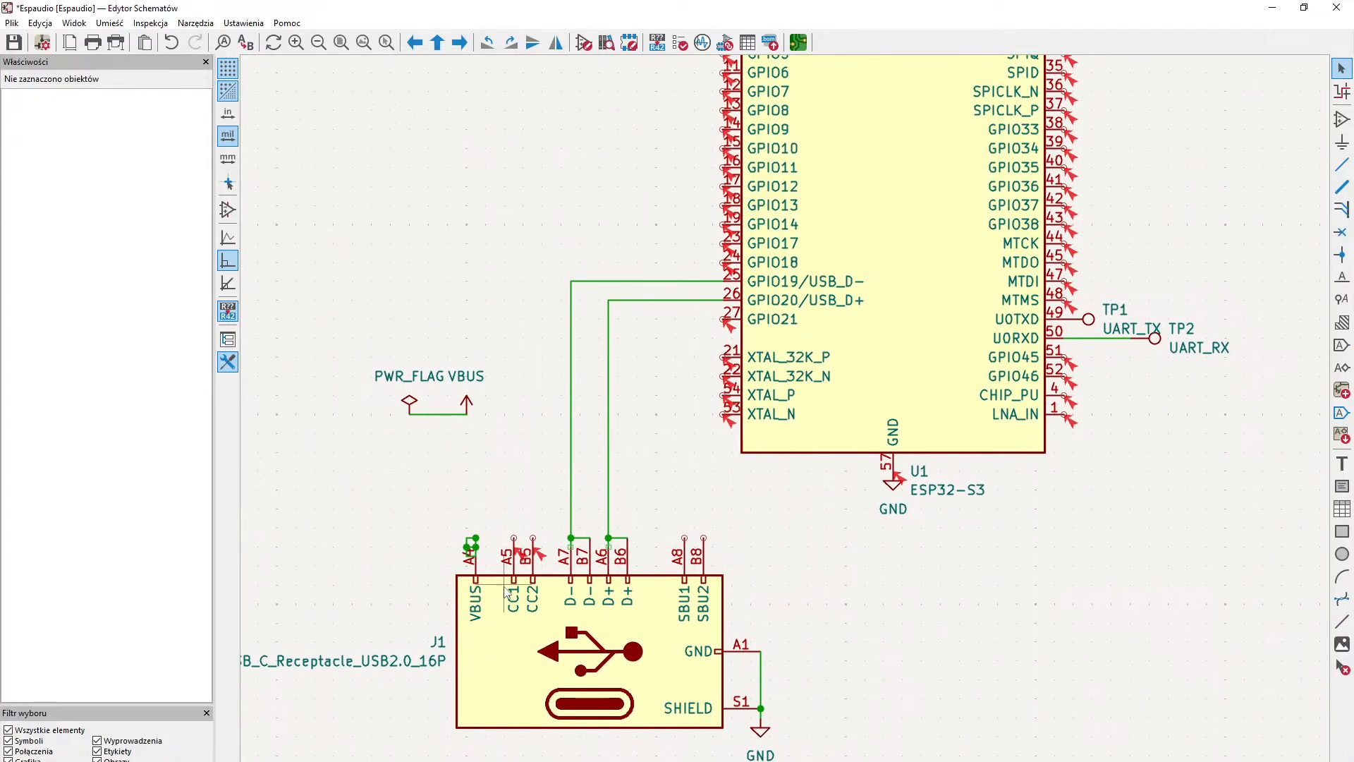
- Pull the wire joining PWR_FLAG and VBUS down to the receptacle's VBUS pin, leaving both symbols in place
{"action": "mouse_move", "coordinate": [504, 509]}
{"action": "middle_mouse_down"}
{"action": "mouse_move", "coordinate": [516, 560]}
{"action": "mouse_move", "coordinate": [502, 493]}
{"action": "middle_mouse_up"}
{"action": "middle_click_drag", "start_coordinate": [444, 384], "coordinate": [443, 380]}
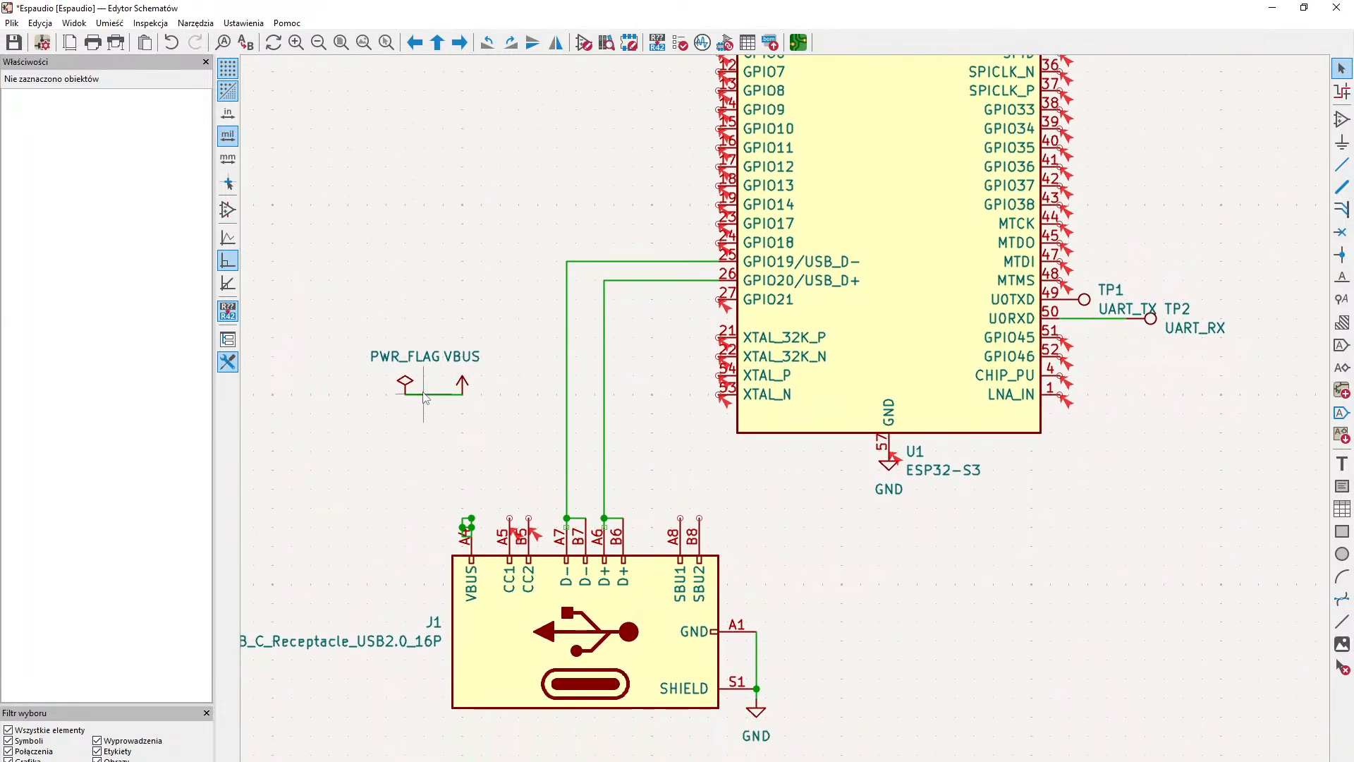
{"action": "left_click", "coordinate": [424, 395]}
{"action": "left_click_drag", "start_coordinate": [424, 395], "coordinate": [418, 526]}
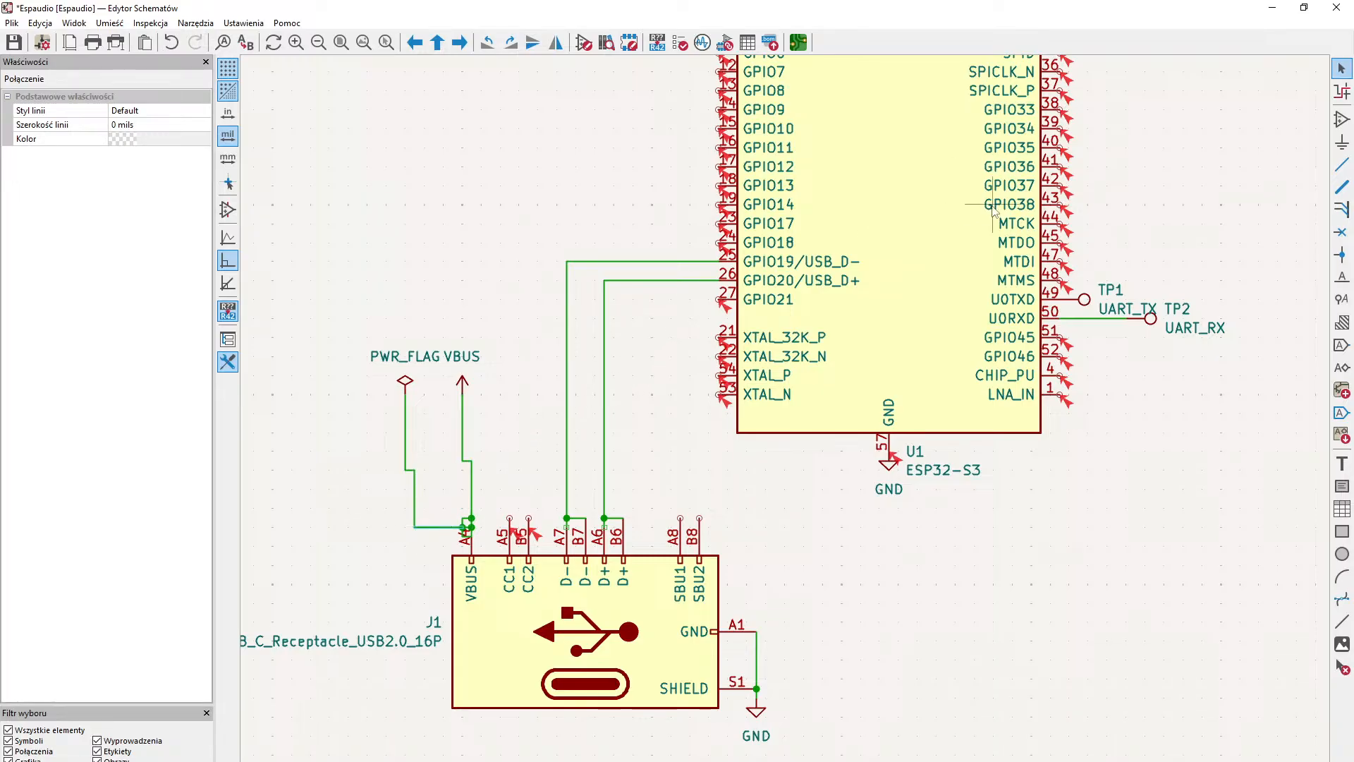
- Try to delete the short stray wires overlapping the receptacle's VBUS pin A4
{"action": "left_click", "coordinate": [469, 523]}
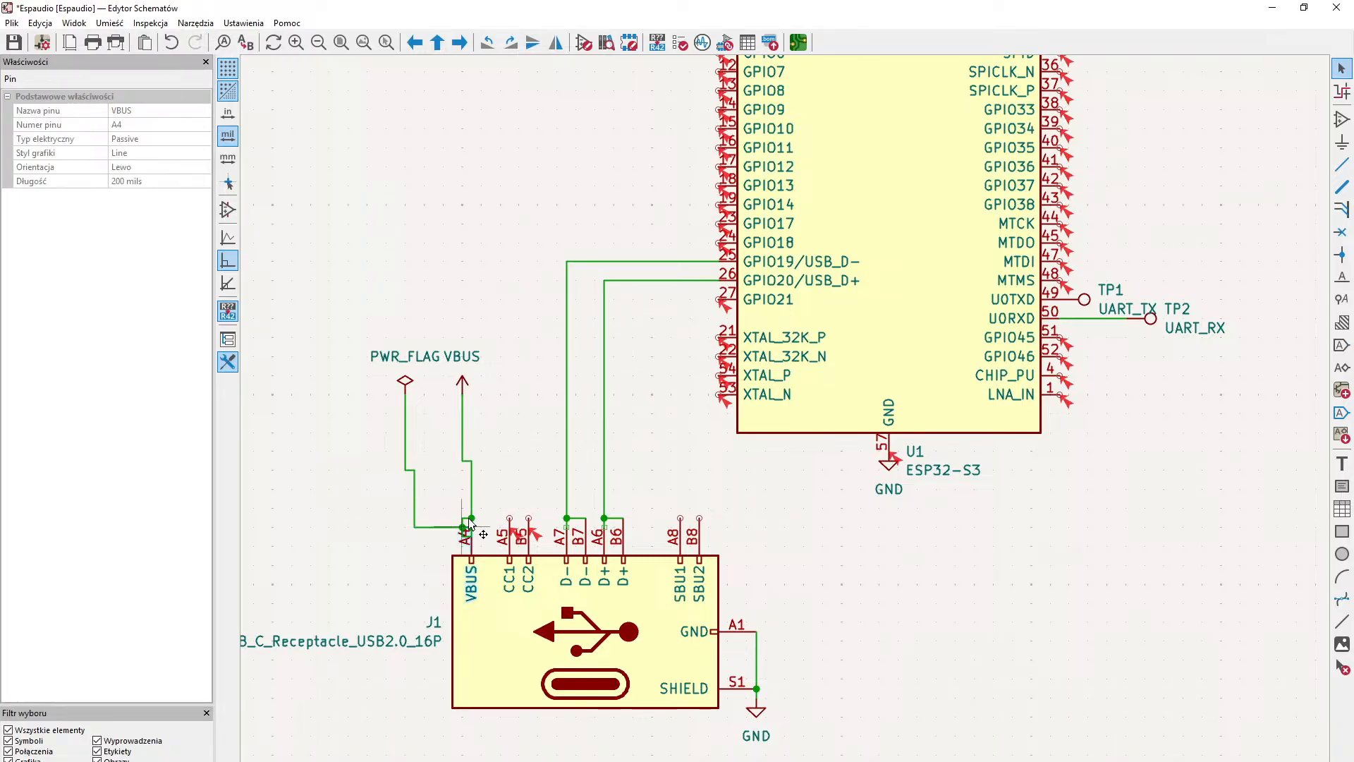
{"action": "double_click", "coordinate": [463, 525]}
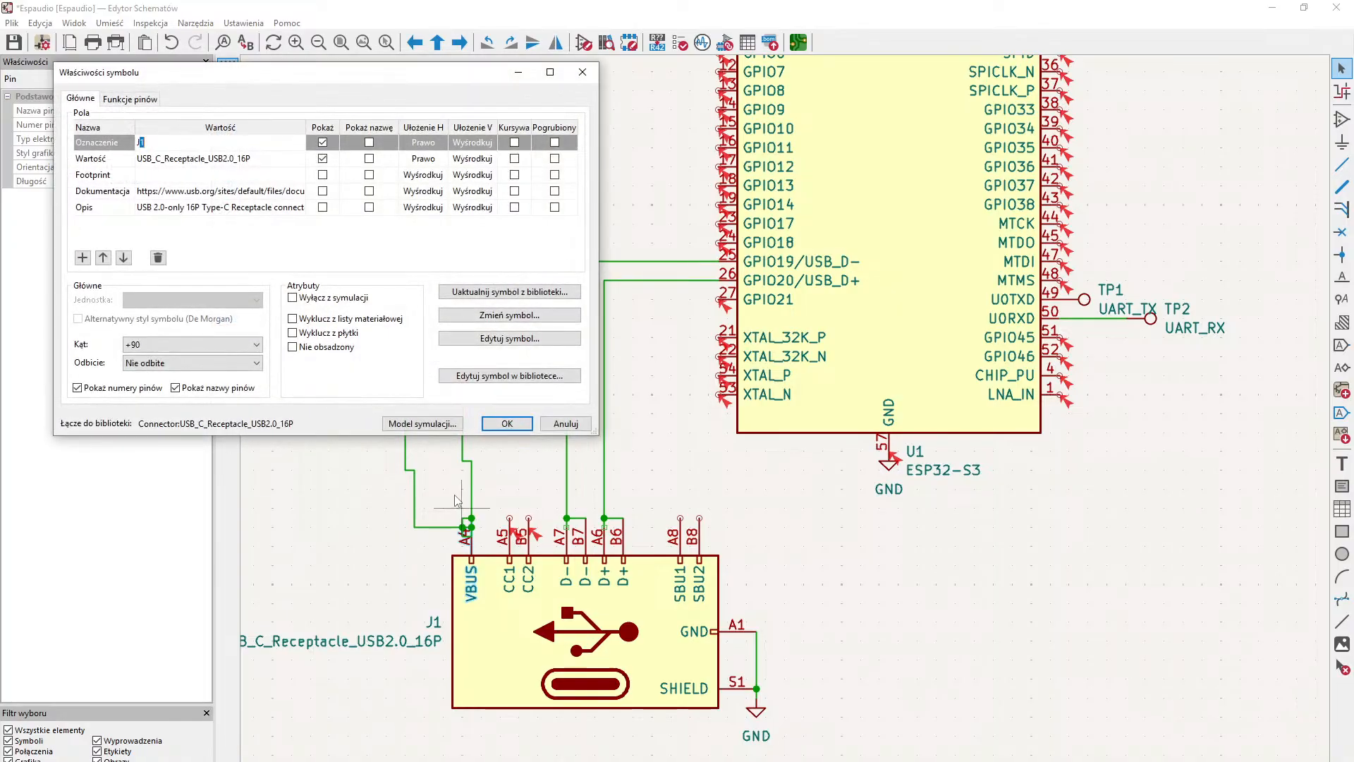
{"action": "key", "text": "Escape"}
{"action": "left_click", "coordinate": [469, 523]}
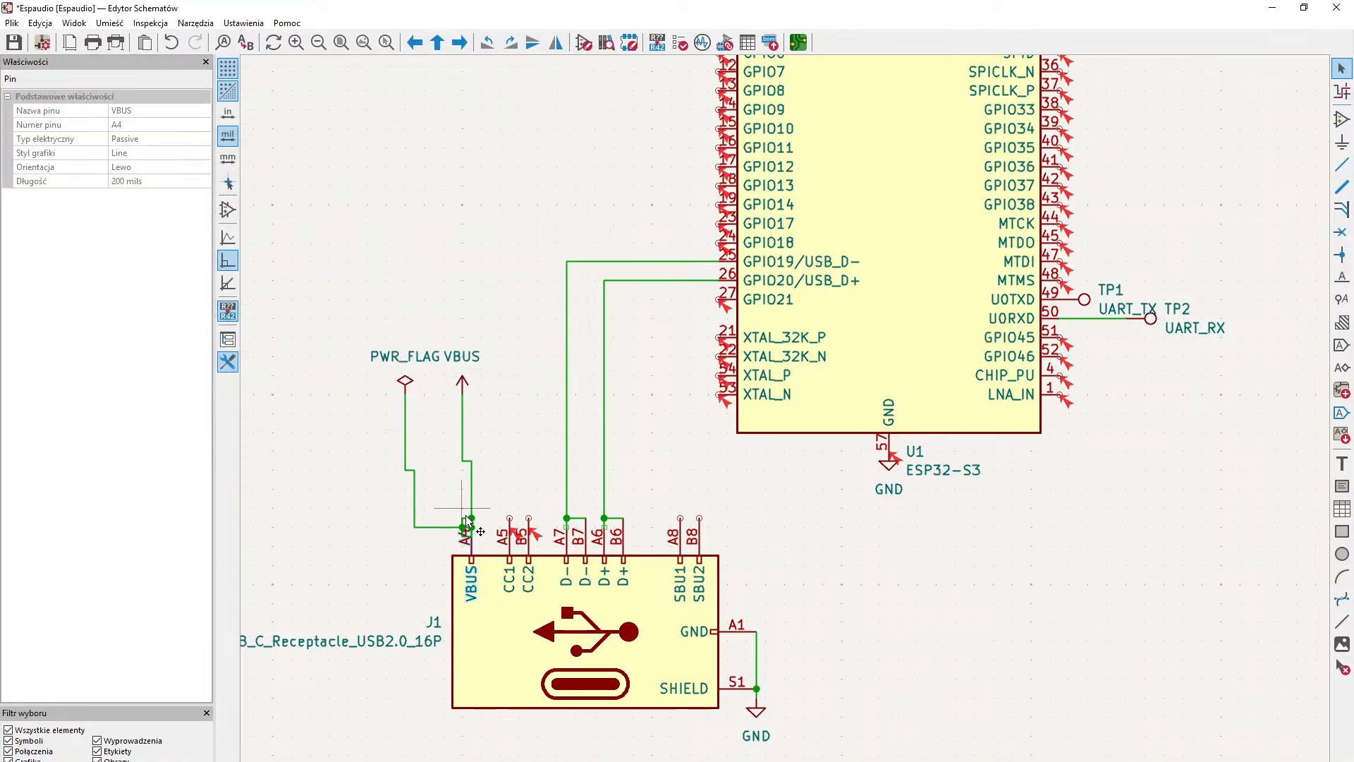
{"action": "left_click", "coordinate": [470, 505]}
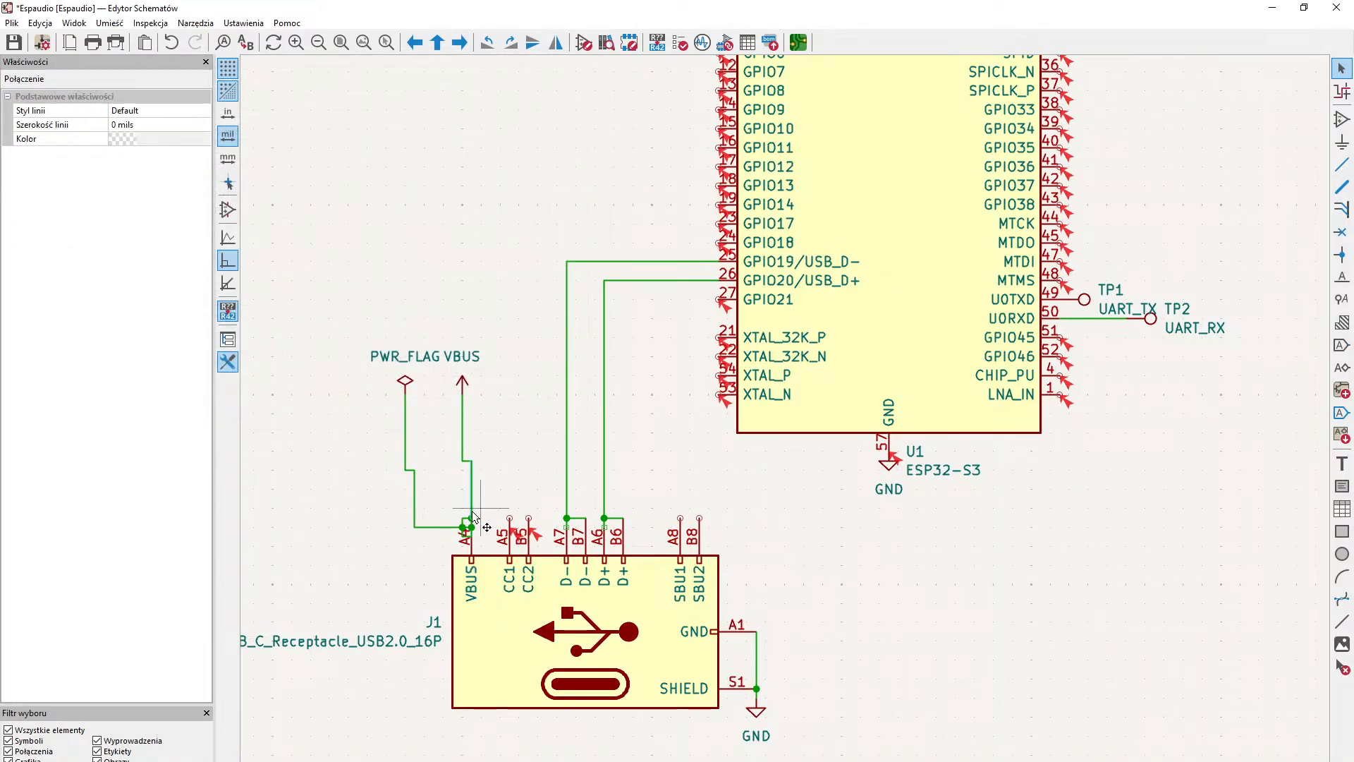
{"action": "left_click", "coordinate": [471, 519]}
{"action": "left_click", "coordinate": [472, 522]}
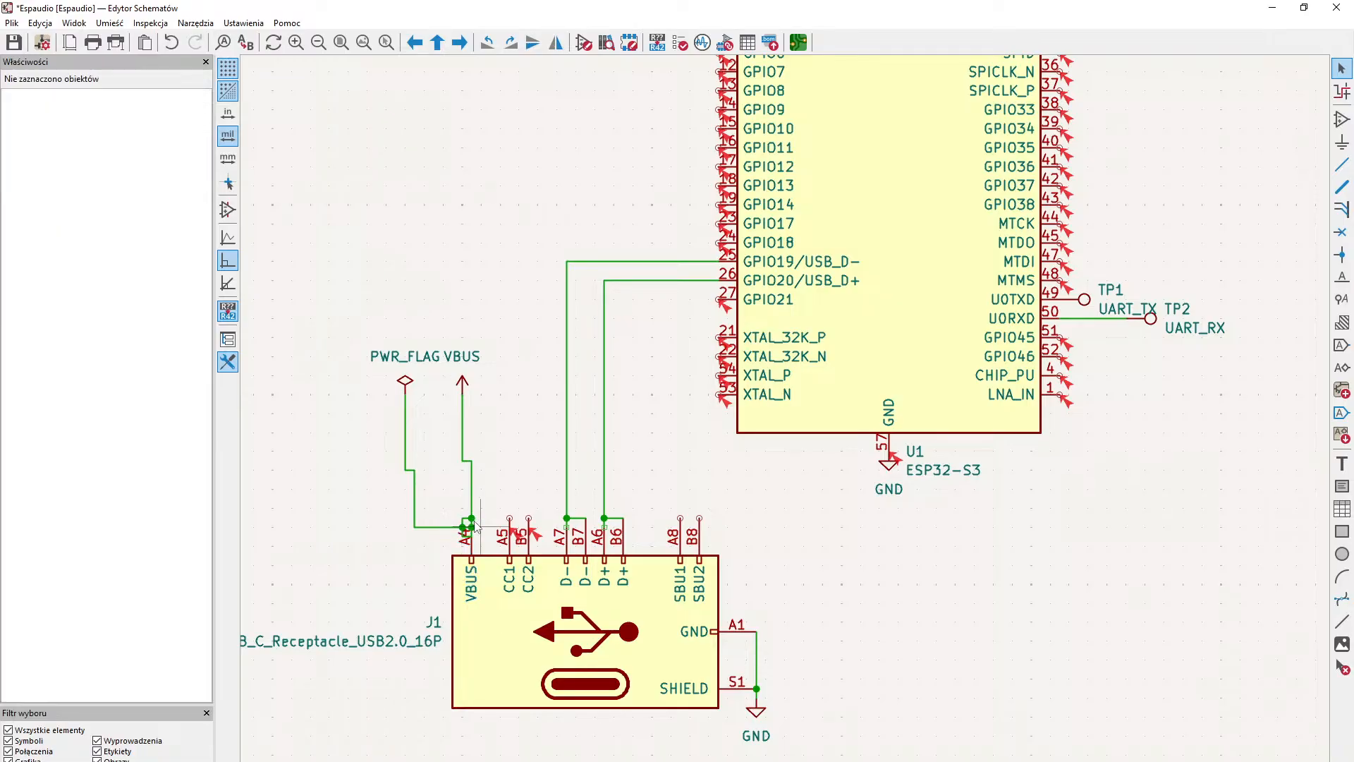
{"action": "left_click", "coordinate": [473, 522]}
{"action": "key", "text": "Delete"}
{"action": "left_click", "coordinate": [472, 530]}
{"action": "key", "text": "Delete"}
{"action": "left_click", "coordinate": [463, 528]}
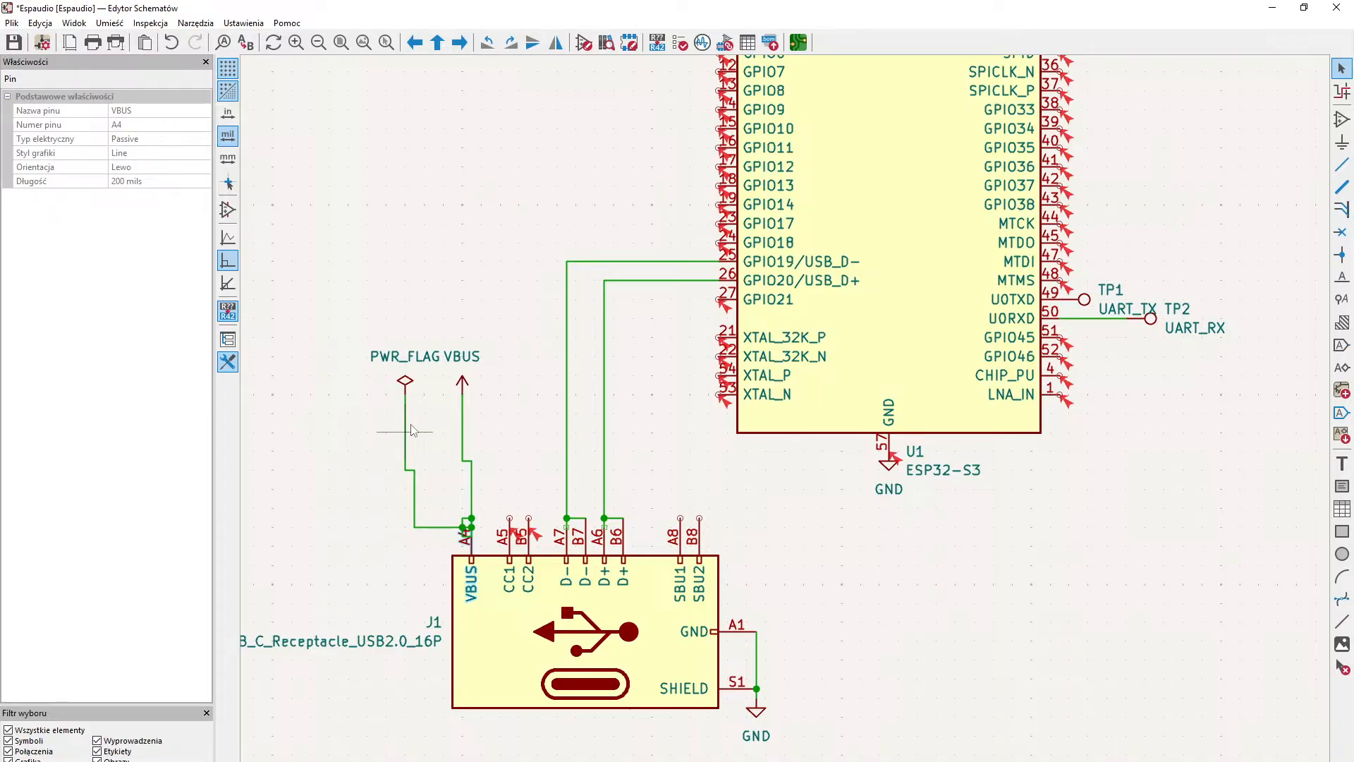
- Delete the stepped wire segments between the VBUS symbol and the receptacle's VBUS pin
{"action": "left_click", "coordinate": [464, 423]}
{"action": "key", "text": "Delete"}
{"action": "left_click", "coordinate": [466, 461]}
{"action": "key", "text": "Delete"}
{"action": "left_click", "coordinate": [473, 471]}
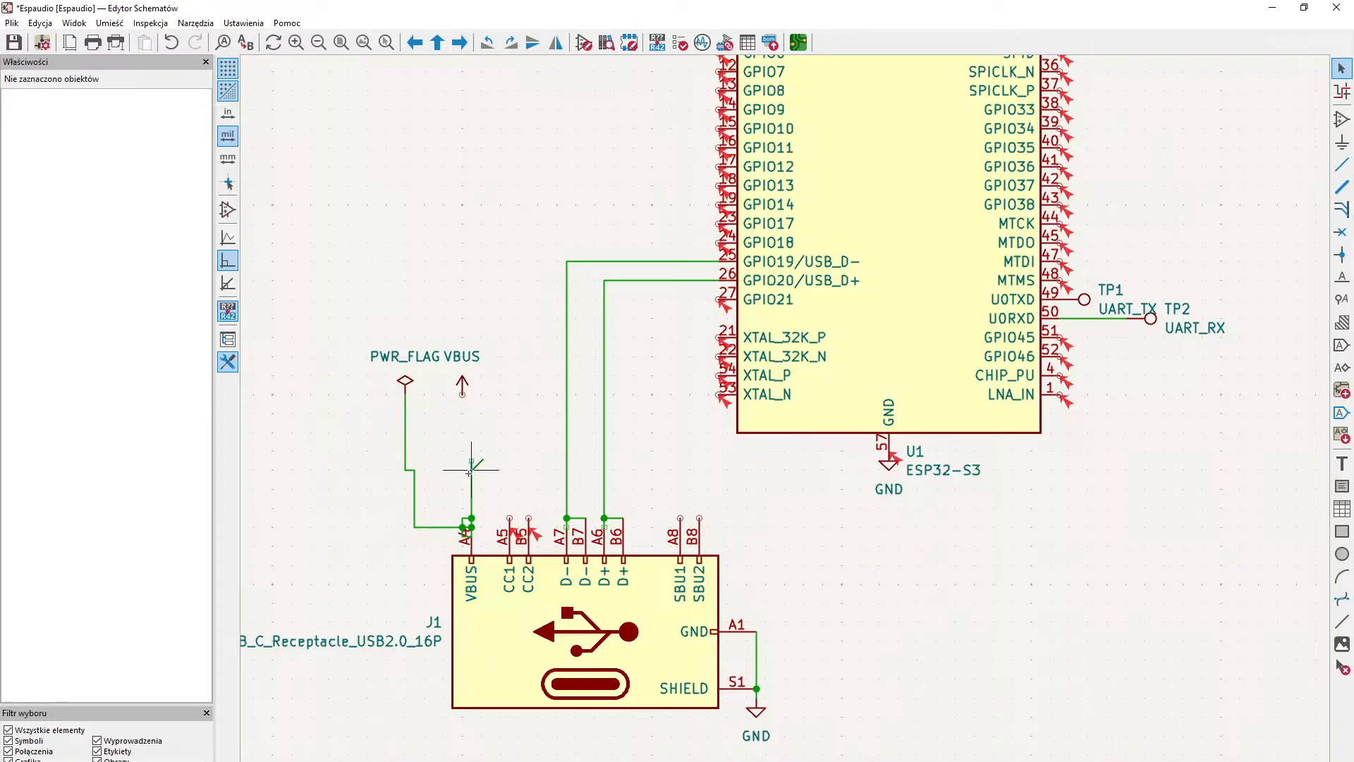
{"action": "key", "text": "Escape"}
{"action": "left_click", "coordinate": [472, 483]}
{"action": "key", "text": "Delete"}
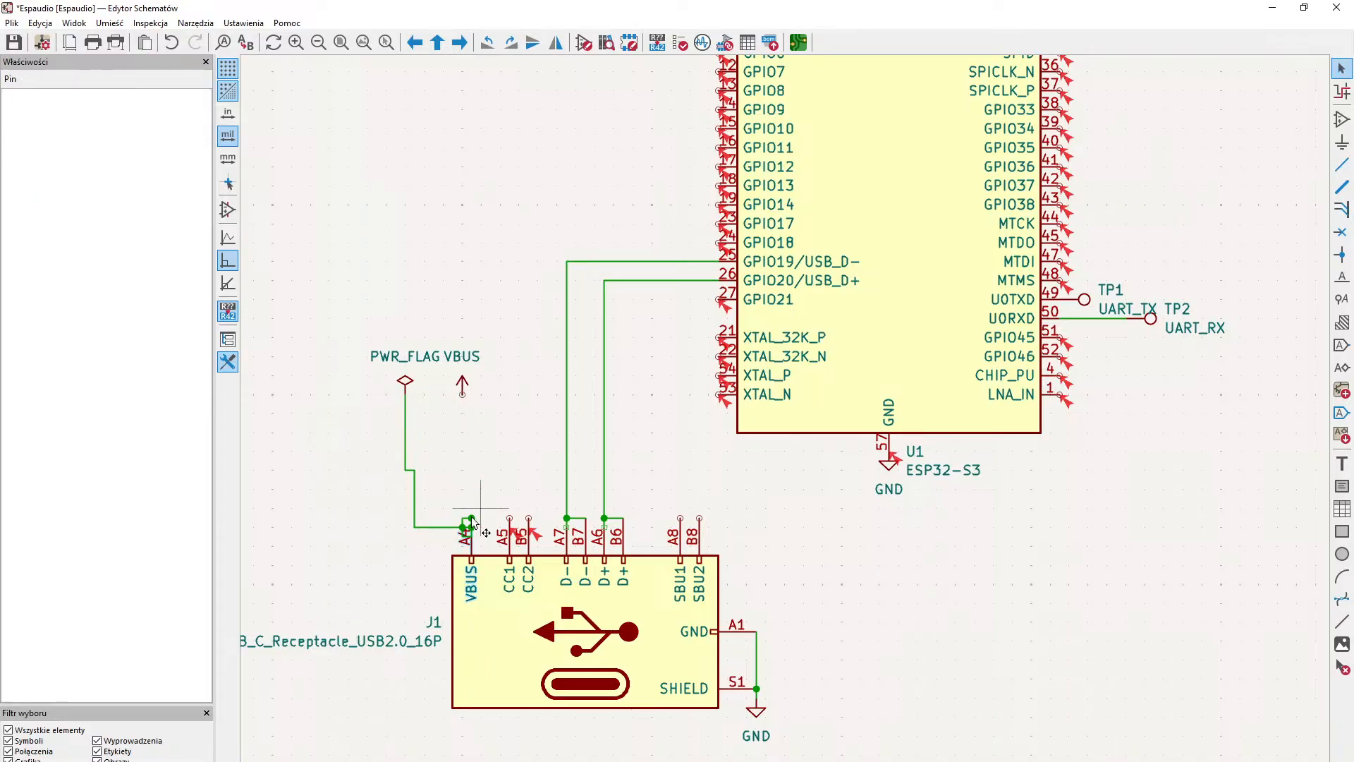
- Delete the tangled wires around VBUS pin A4 and the lower bends of the PWR_FLAG wire
{"action": "left_click", "coordinate": [472, 526]}
{"action": "left_click_drag", "start_coordinate": [478, 529], "coordinate": [451, 505]}
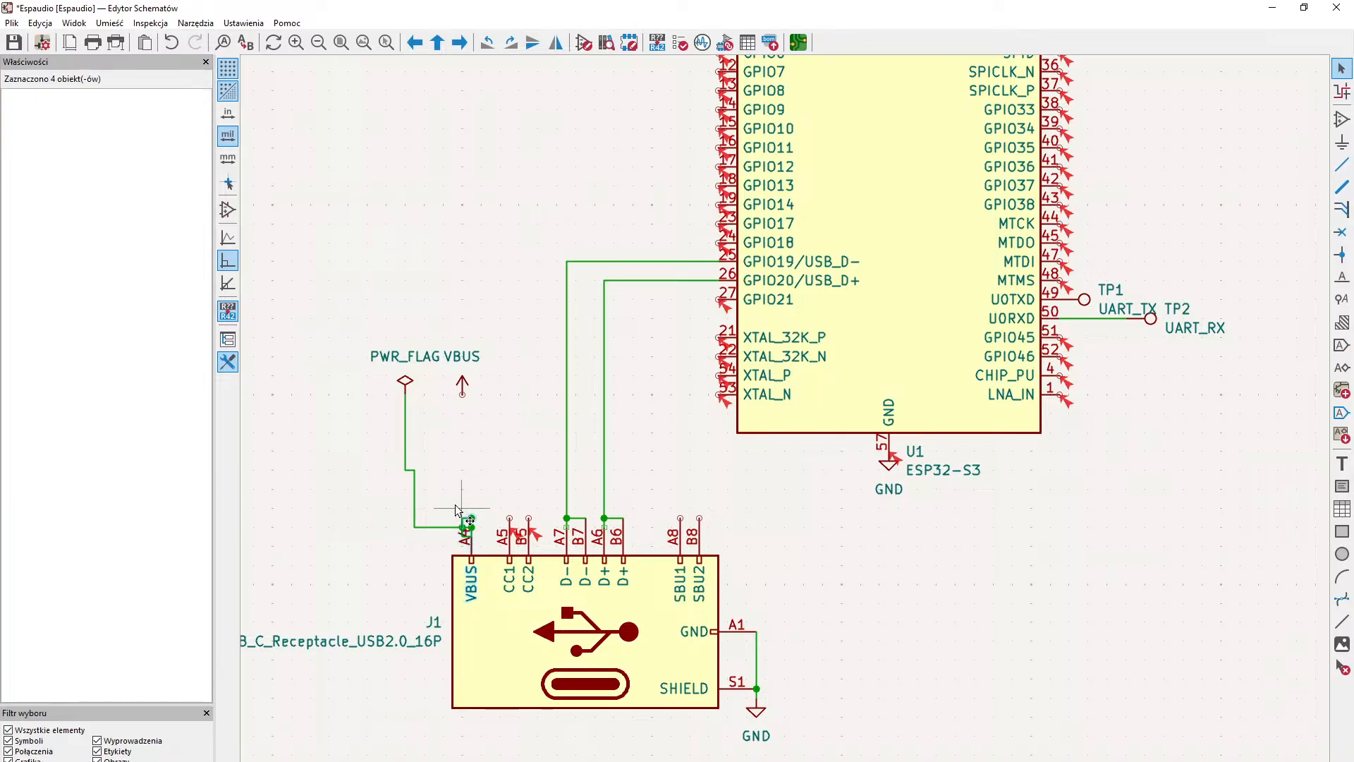
{"action": "left_click_drag", "start_coordinate": [371, 478], "coordinate": [486, 562]}
{"action": "key", "text": "Delete"}
{"action": "key", "text": "Delete"}
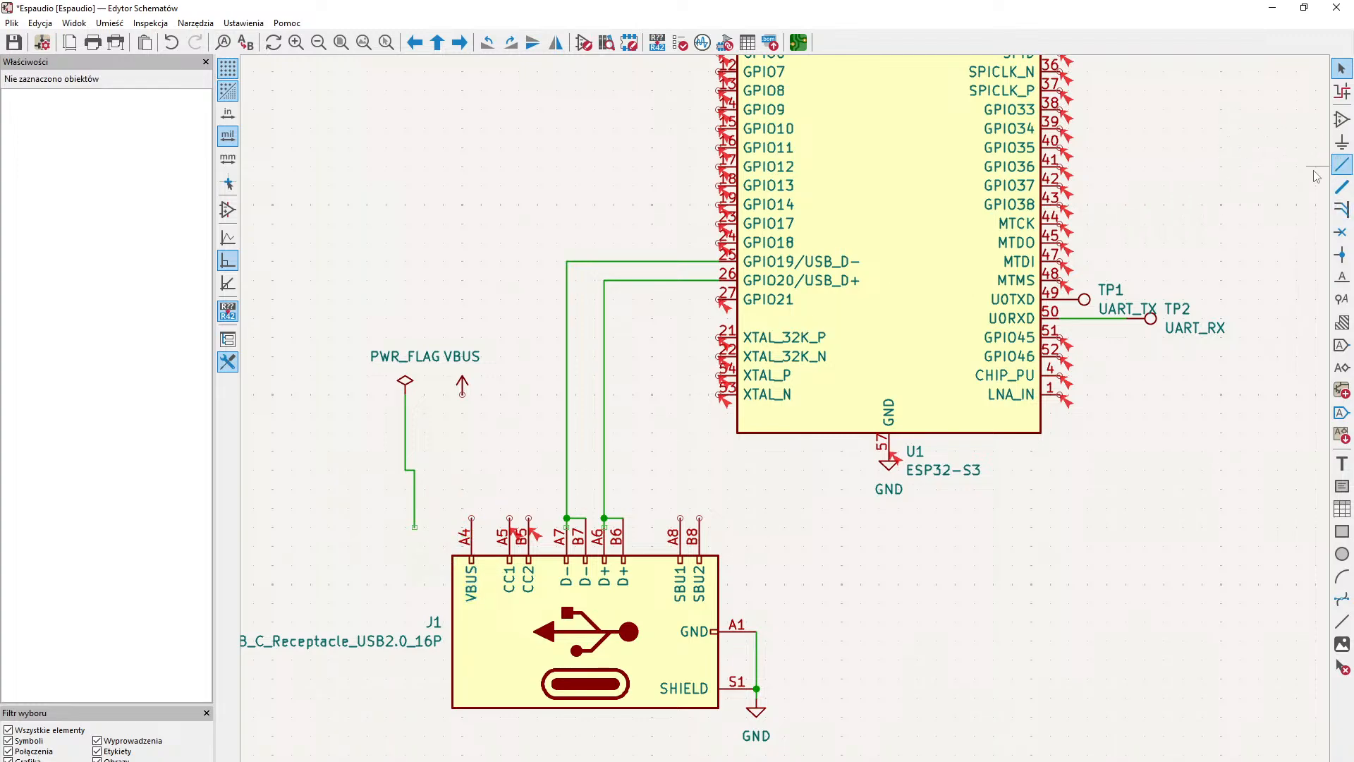
{"action": "left_click_drag", "start_coordinate": [374, 402], "coordinate": [470, 554]}
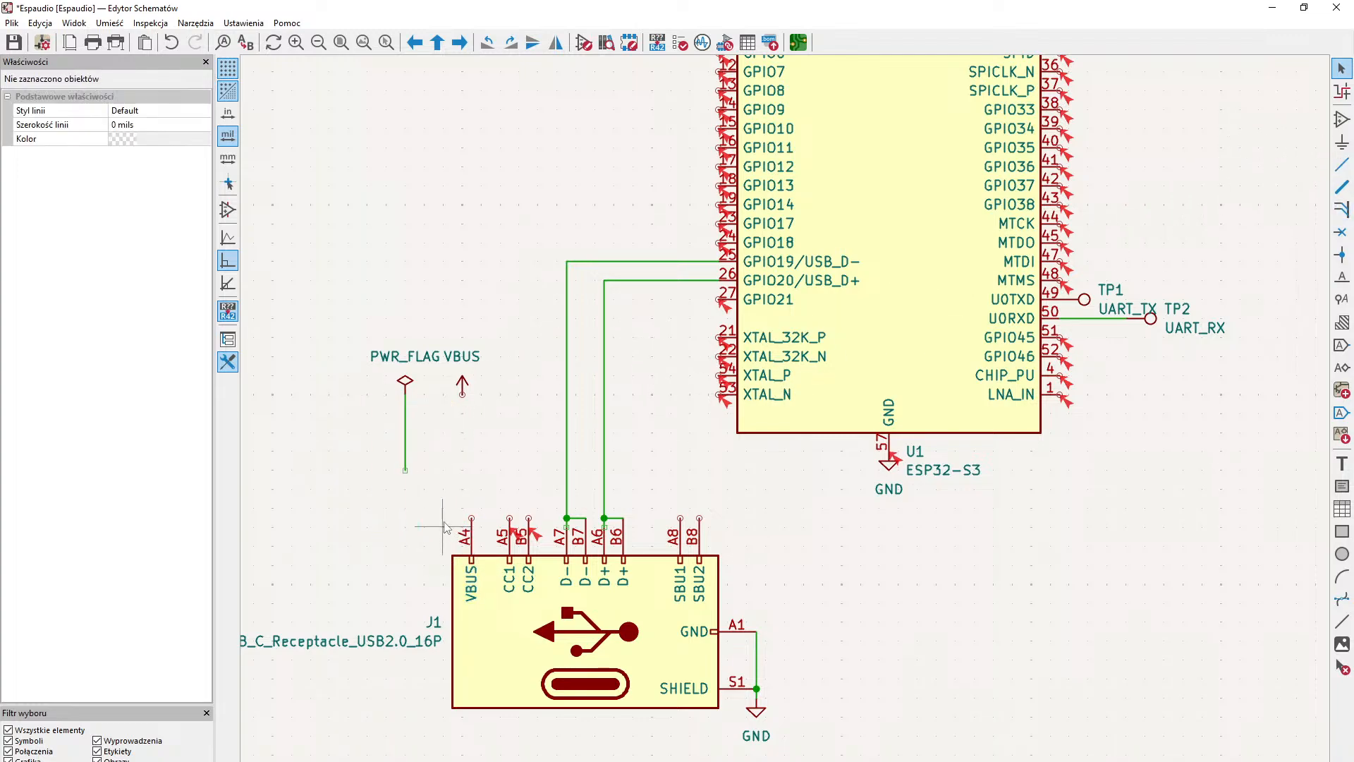
{"action": "key", "text": "Delete"}
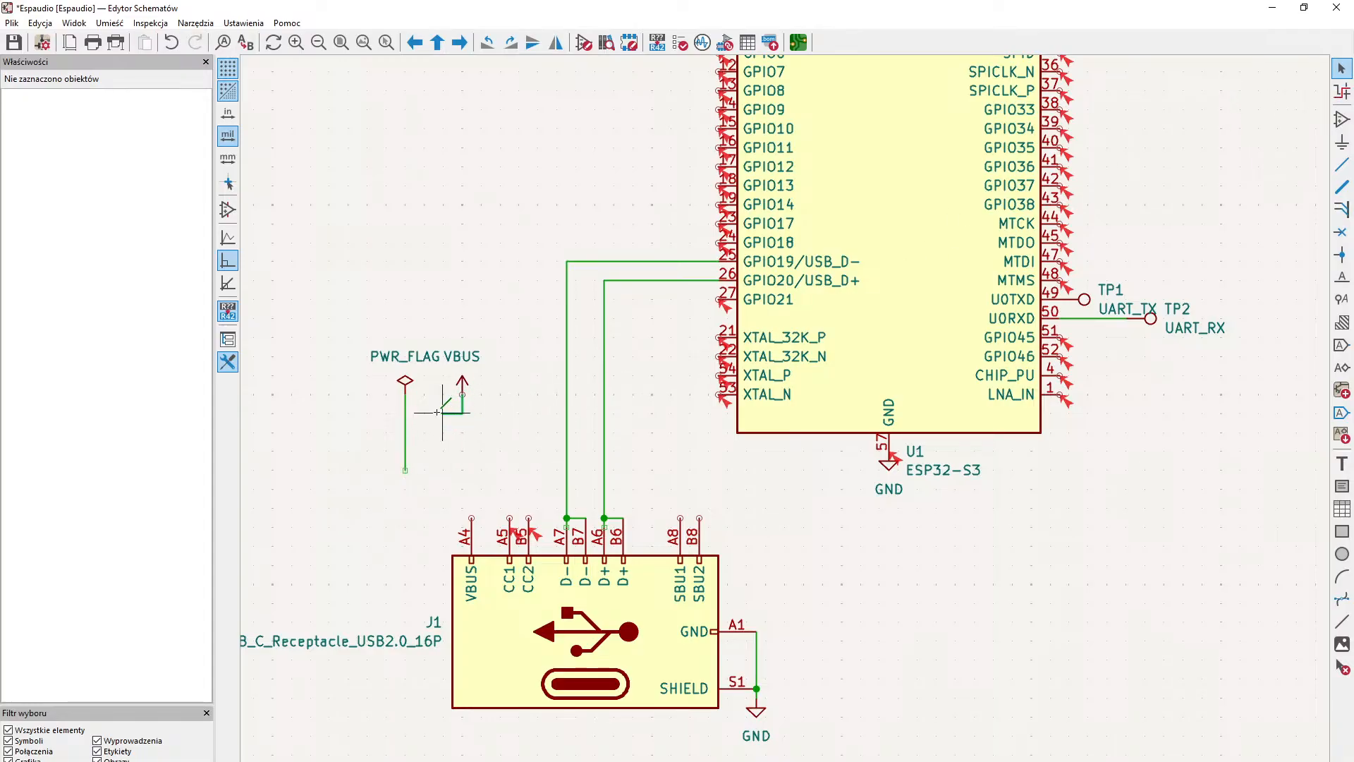
- Wire the VBUS symbol to PWR_FLAG and extend the PWR_FLAG wire to the receptacle's VBUS pin A4
{"action": "key", "text": "w"}
{"action": "left_click", "coordinate": [405, 394]}
{"action": "key", "text": "Escape"}
{"action": "left_click", "coordinate": [471, 518]}
{"action": "key", "text": "Escape"}
- Move the PWR_FLAG and VBUS symbols together down onto the horizontal wire beside the receptacle's VBUS pin
{"action": "middle_click_drag", "start_coordinate": [534, 401], "coordinate": [465, 440]}
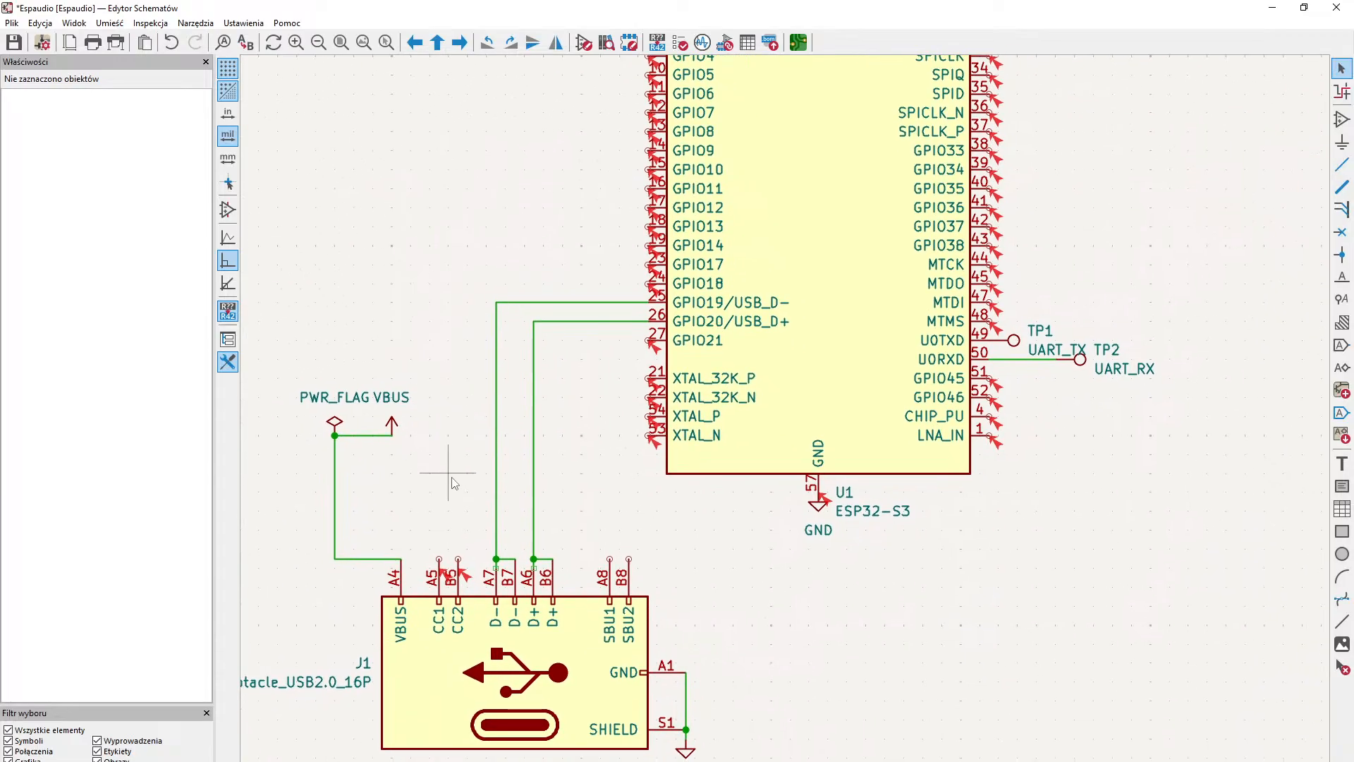
{"action": "scroll", "coordinate": [448, 520], "scroll_direction": "down", "scroll_amount": 2}
{"action": "scroll", "coordinate": [529, 395], "scroll_direction": "up", "scroll_amount": 2}
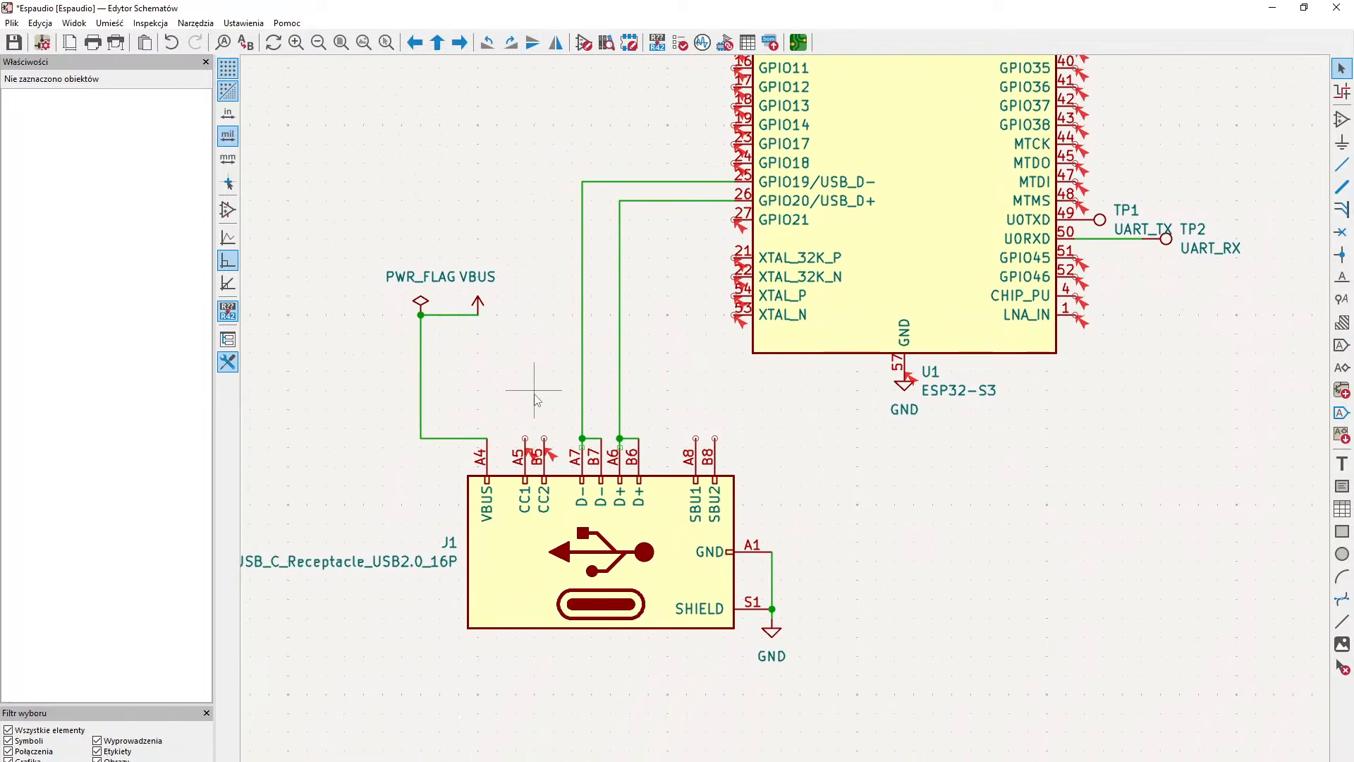
{"action": "left_click_drag", "start_coordinate": [376, 242], "coordinate": [538, 392]}
{"action": "left_click_drag", "start_coordinate": [477, 303], "coordinate": [416, 437]}
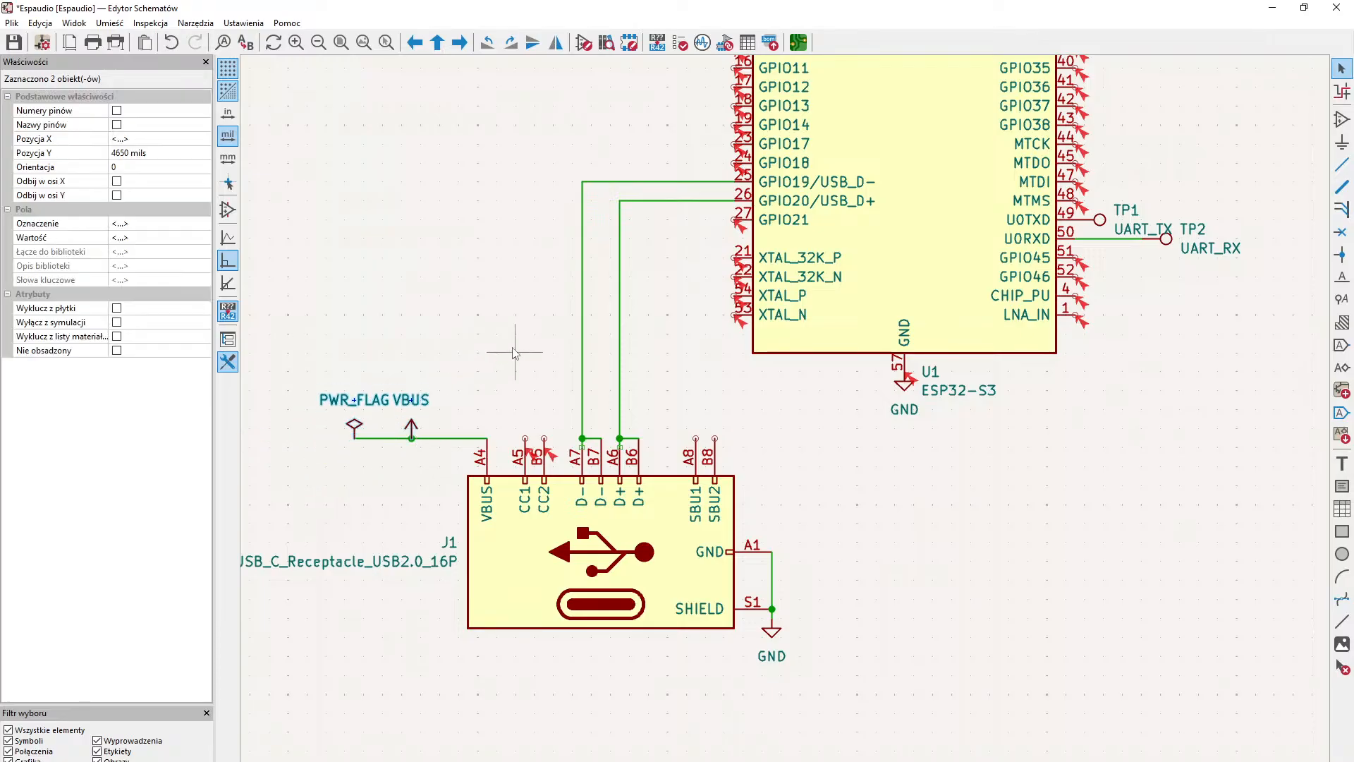
{"action": "left_click", "coordinate": [514, 350]}
- Place one resistor symbol R vertically above the receptacle's CC2 pin
{"action": "middle_click_drag", "start_coordinate": [514, 351], "coordinate": [591, 498]}
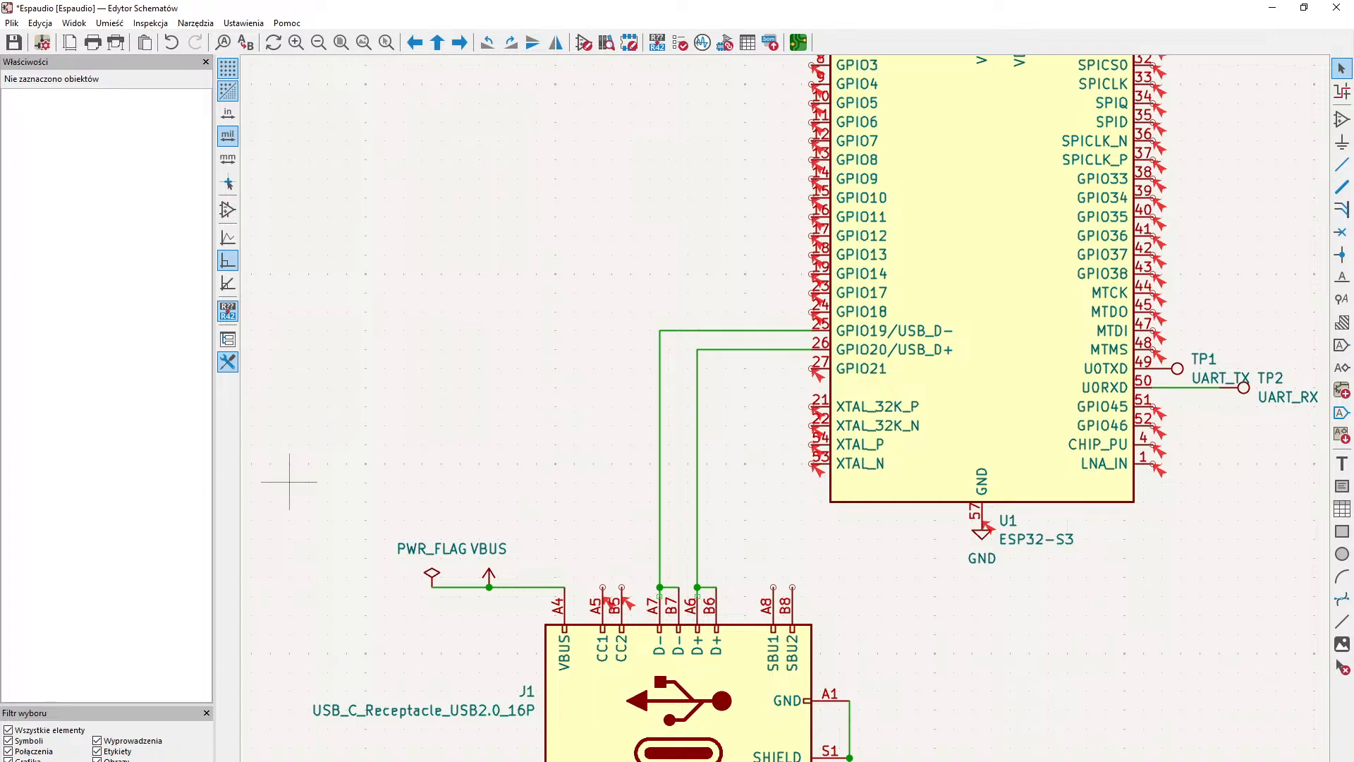
{"action": "middle_click_drag", "start_coordinate": [574, 386], "coordinate": [561, 332]}
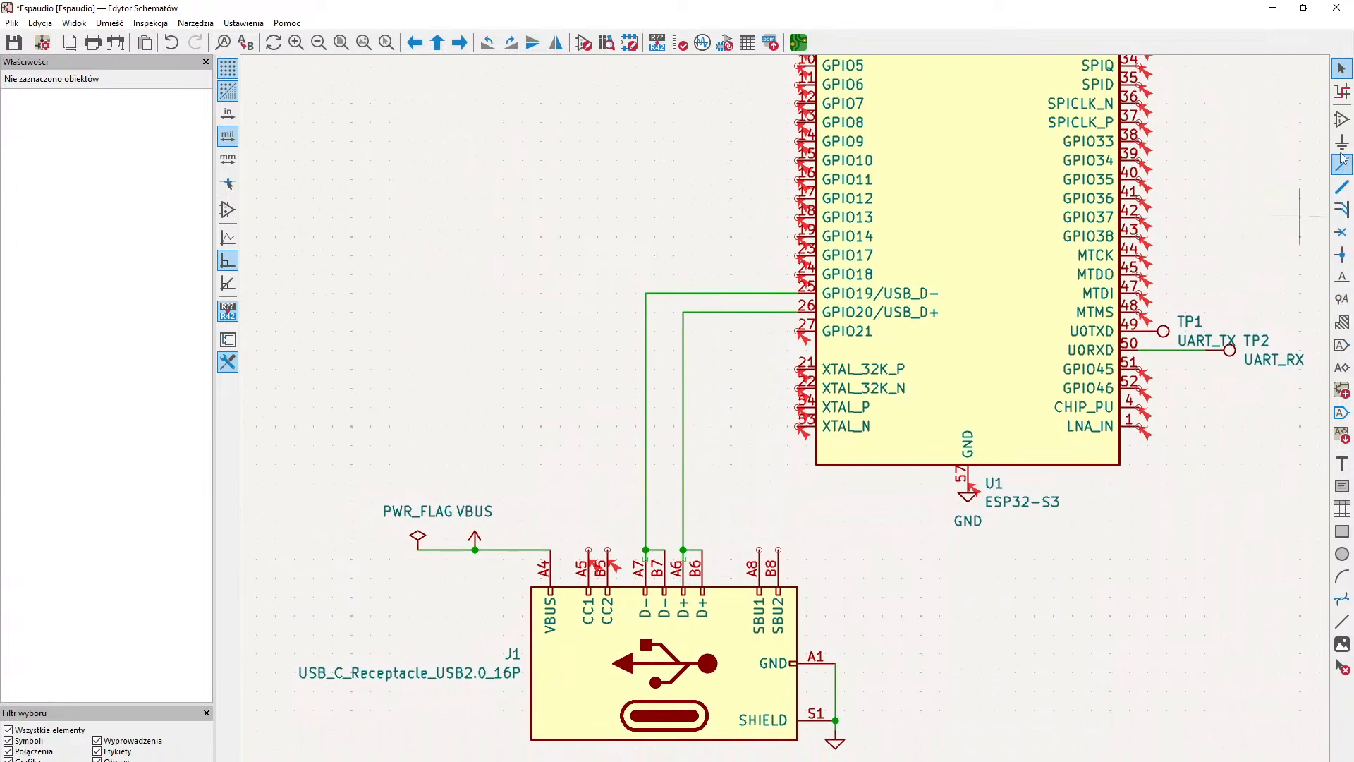
{"action": "left_click", "coordinate": [1342, 120]}
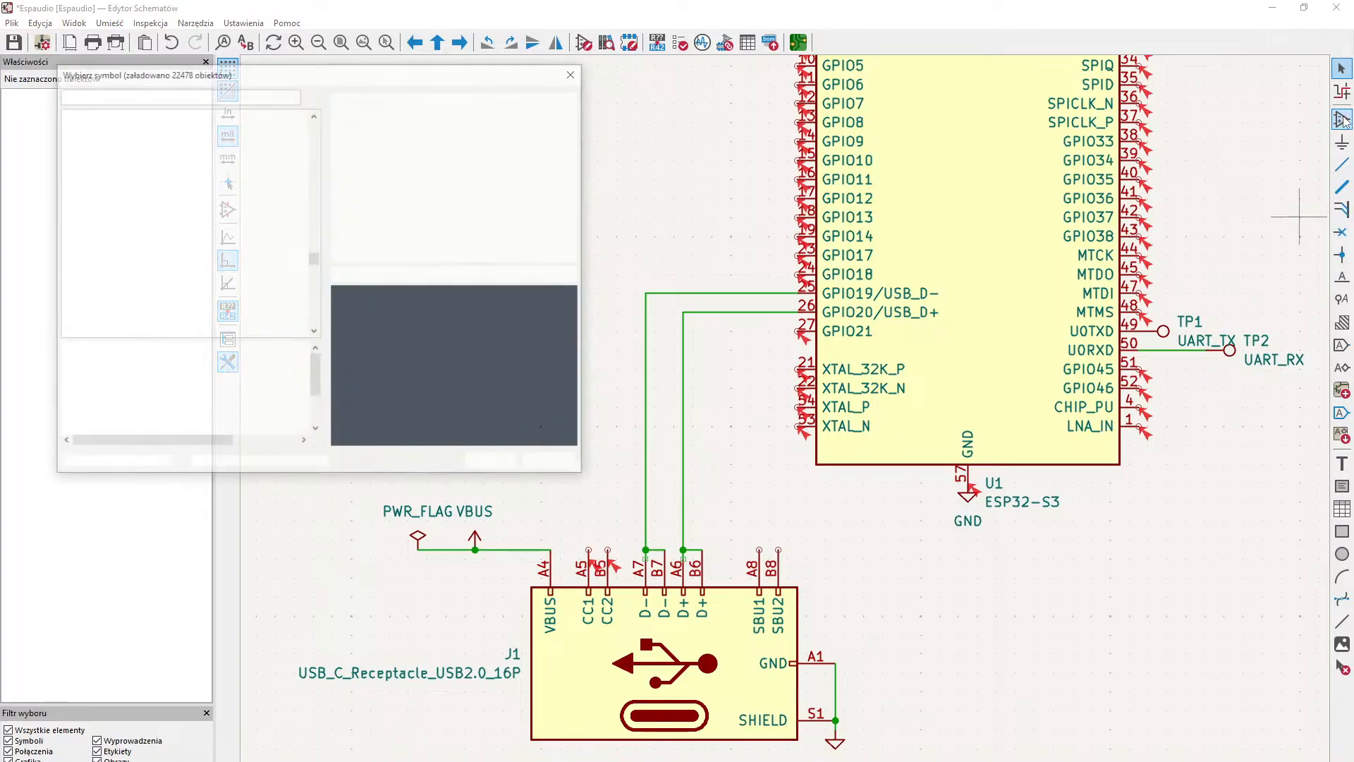
{"action": "type", "text": "R"}
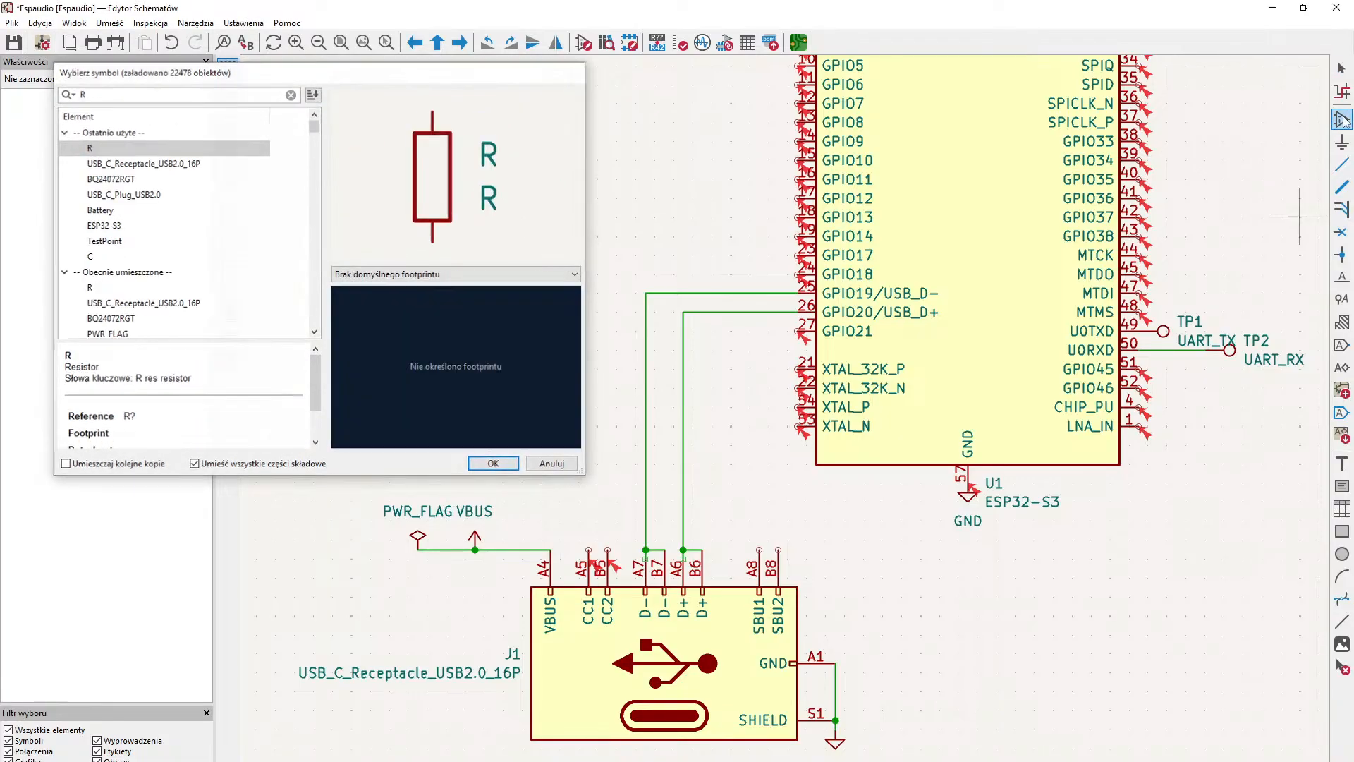
{"action": "key", "text": "Return"}
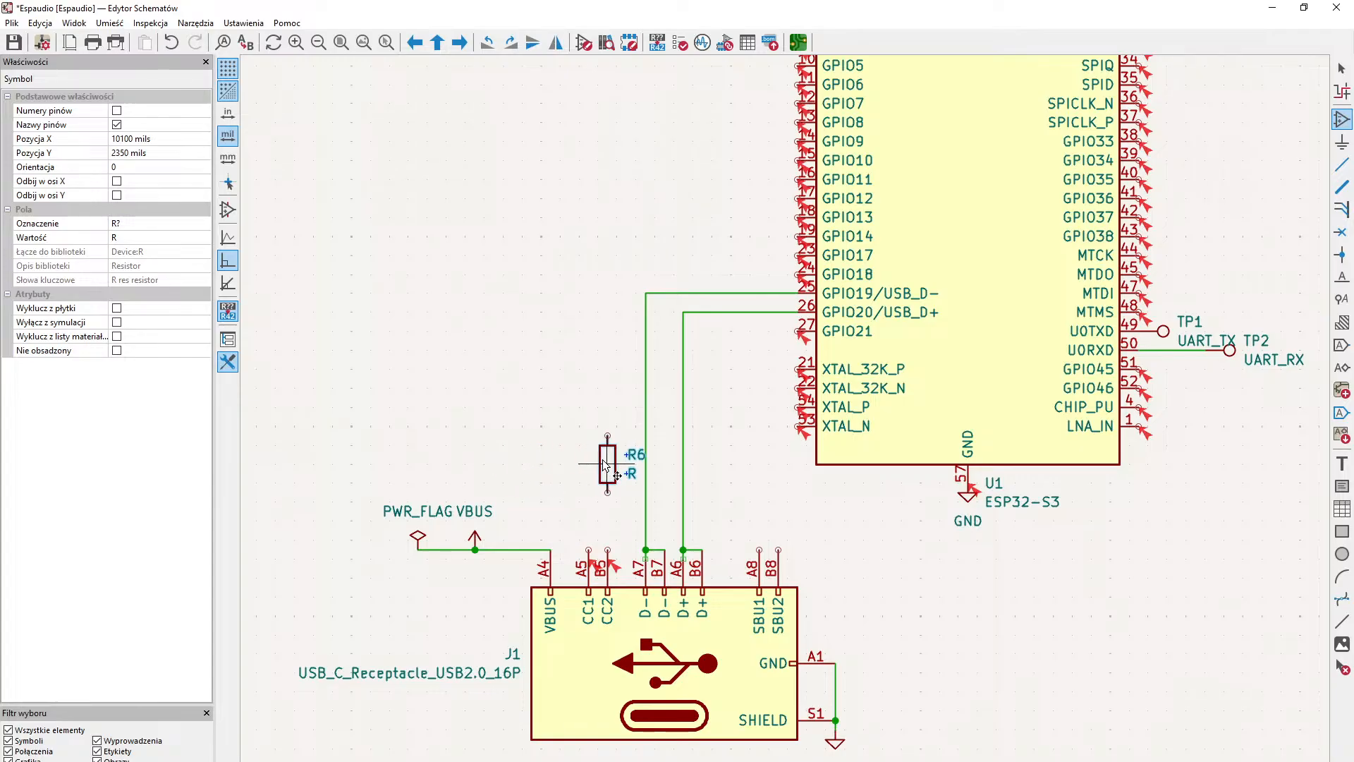
{"action": "left_click", "coordinate": [608, 463]}
{"action": "left_click", "coordinate": [539, 452]}
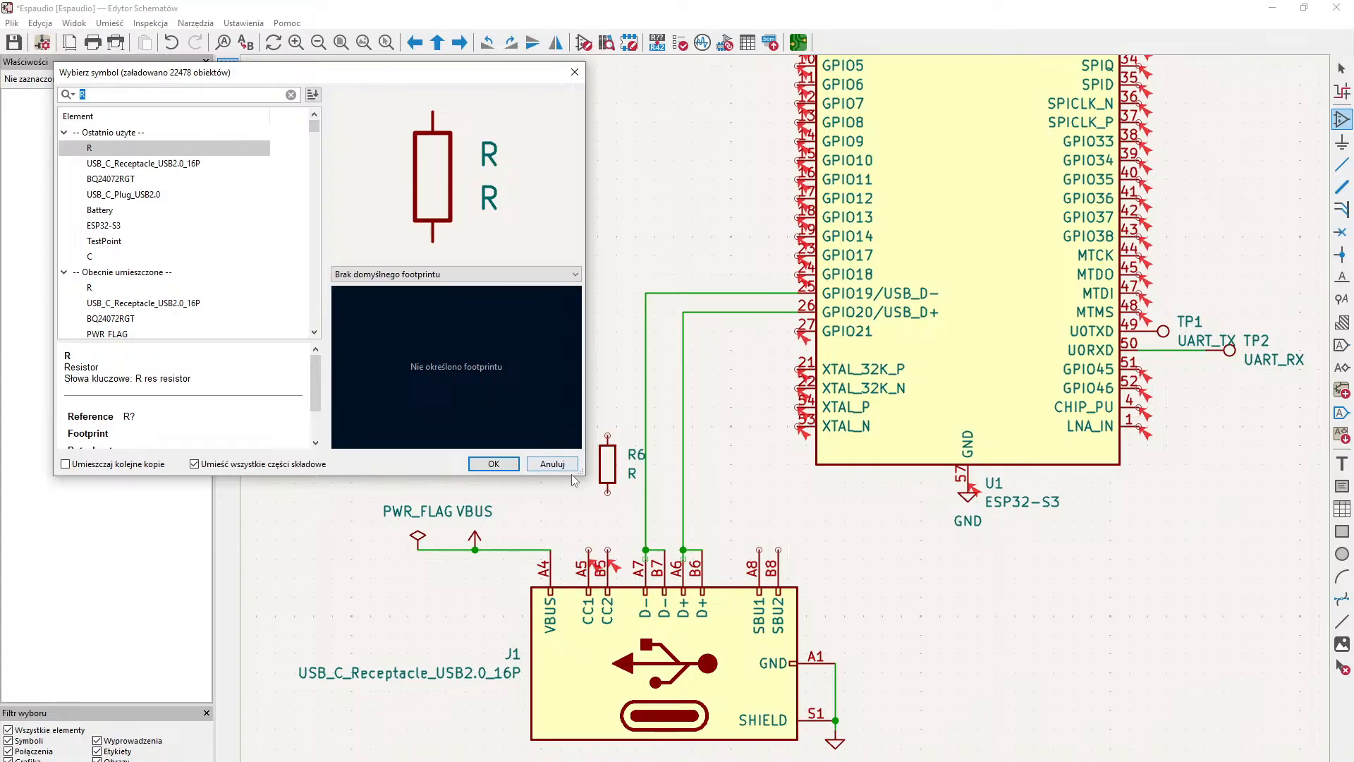
{"action": "left_click", "coordinate": [561, 466]}
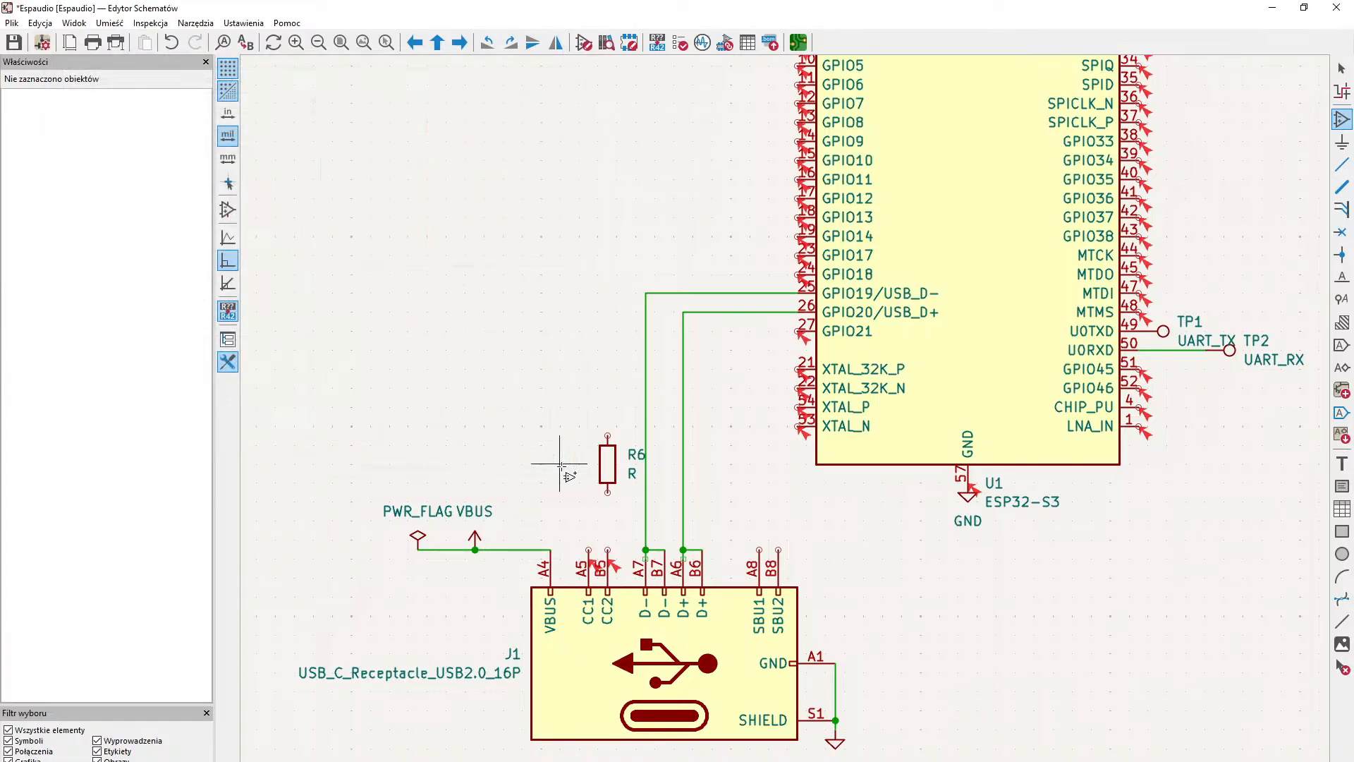
{"action": "left_click", "coordinate": [1342, 69]}
- Move resistor R6 slightly so that it lines up above the receptacle's CC1 pin A5
{"action": "left_click_drag", "start_coordinate": [604, 422], "coordinate": [636, 520]}
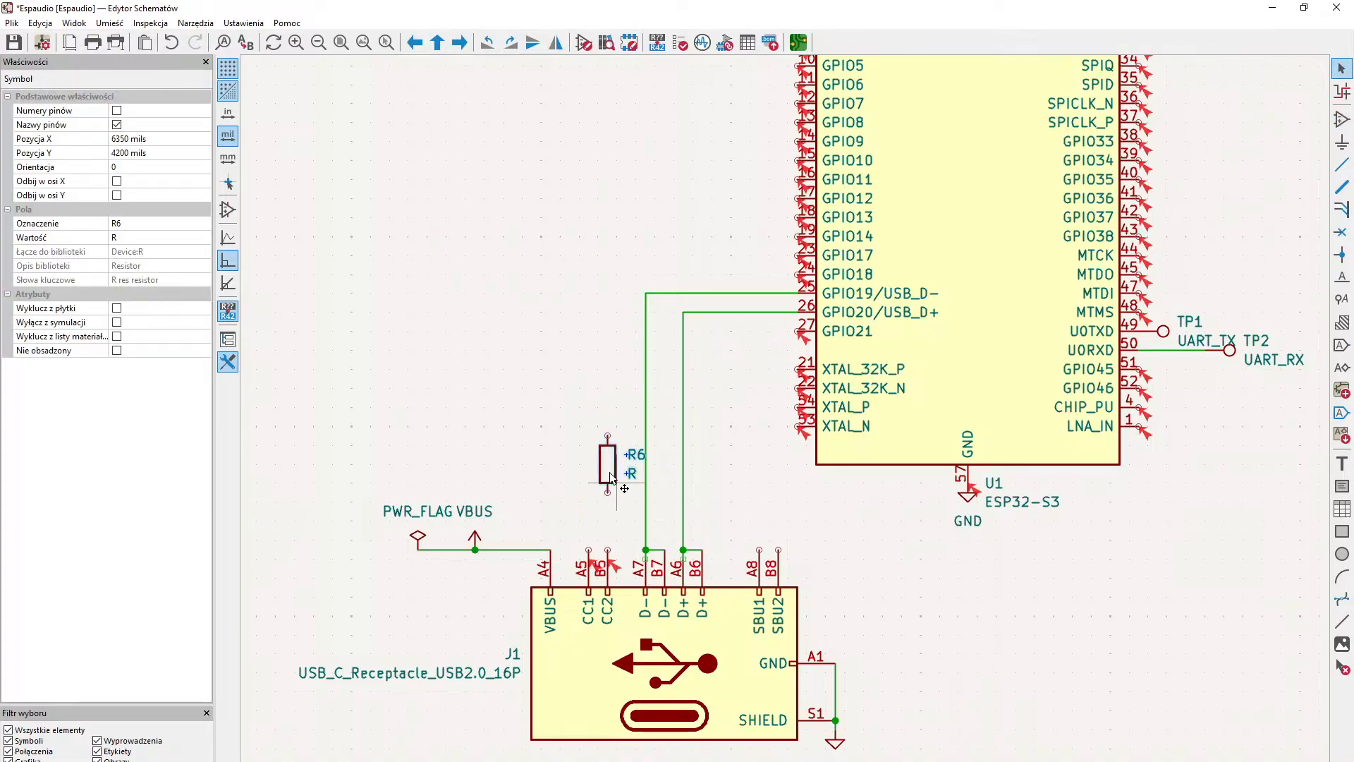
{"action": "left_click_drag", "start_coordinate": [616, 464], "coordinate": [588, 476]}
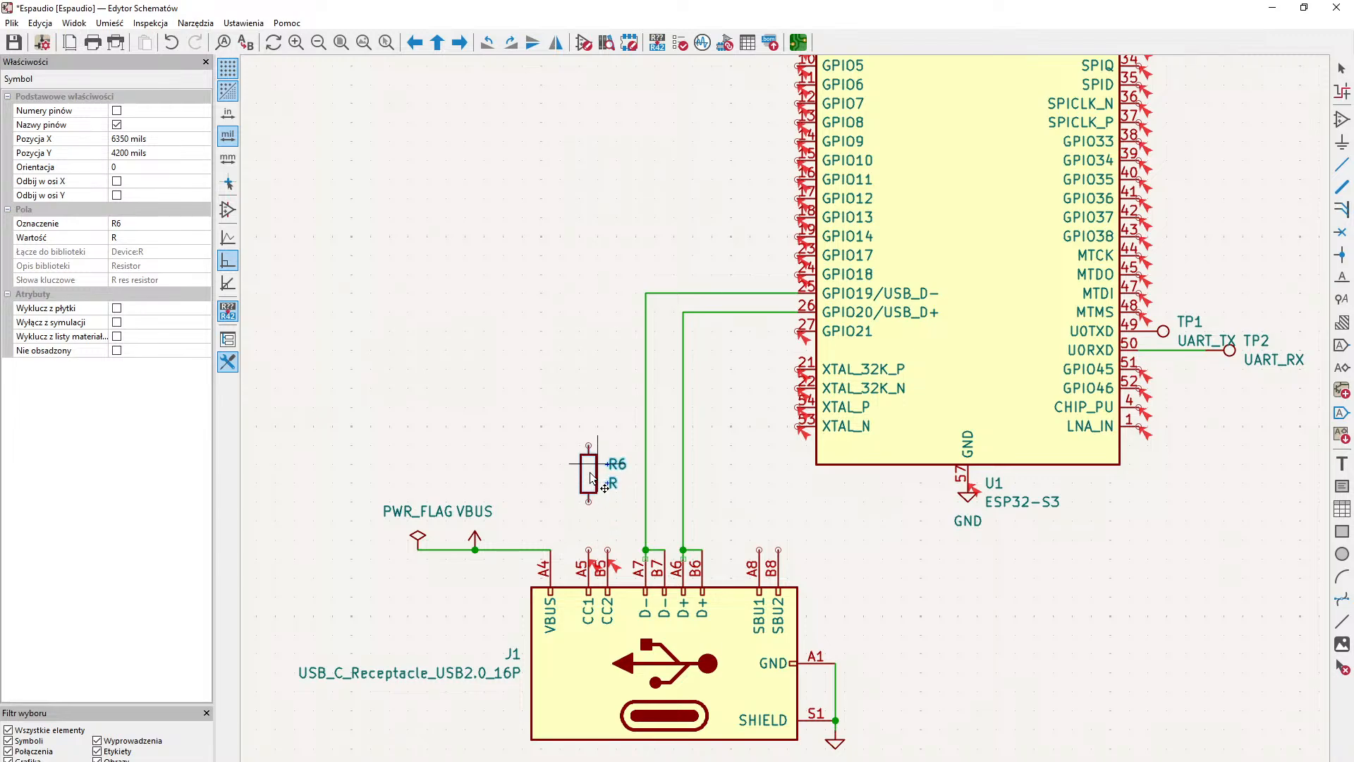
{"action": "left_click", "coordinate": [564, 375]}
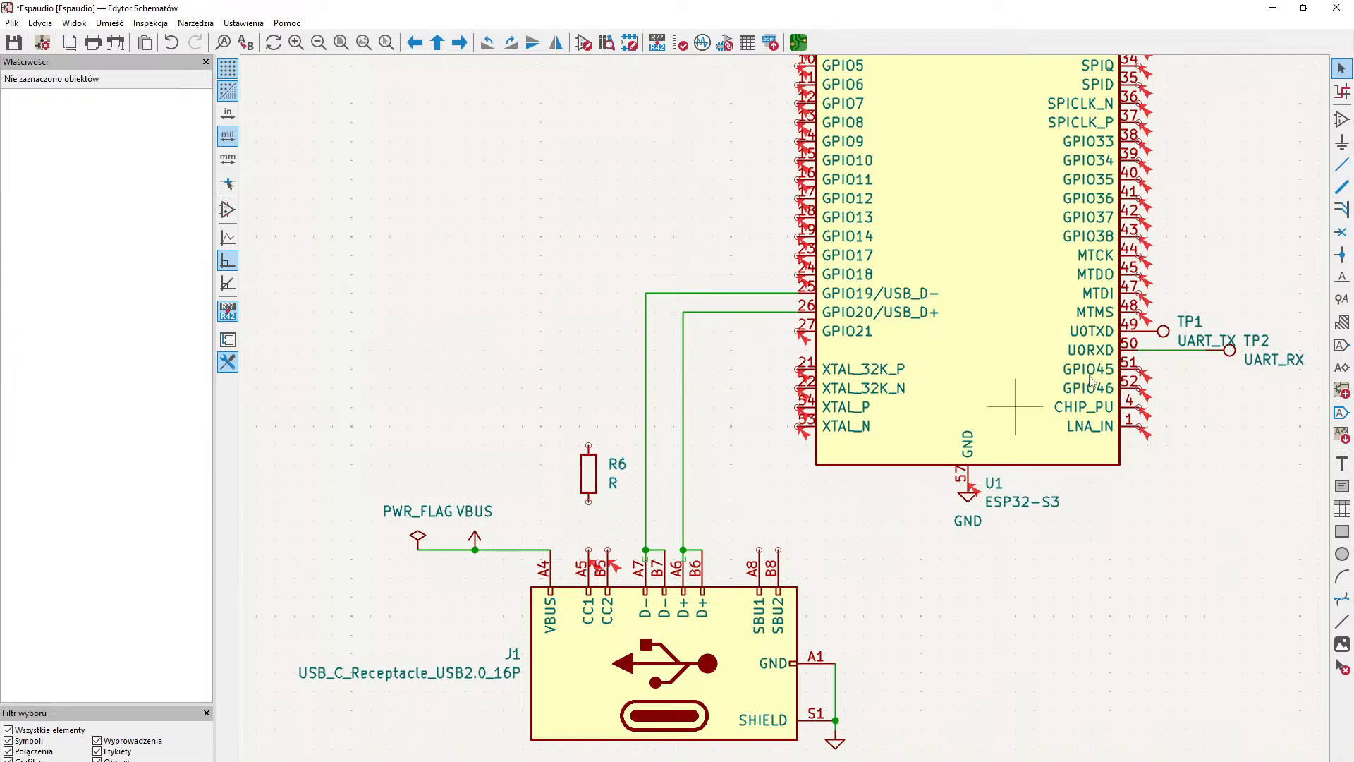
- Place a GND power symbol, rotated 180° to point up, directly on the USB-C receptacle's CC2 pin B5
{"action": "left_click", "coordinate": [1342, 141]}
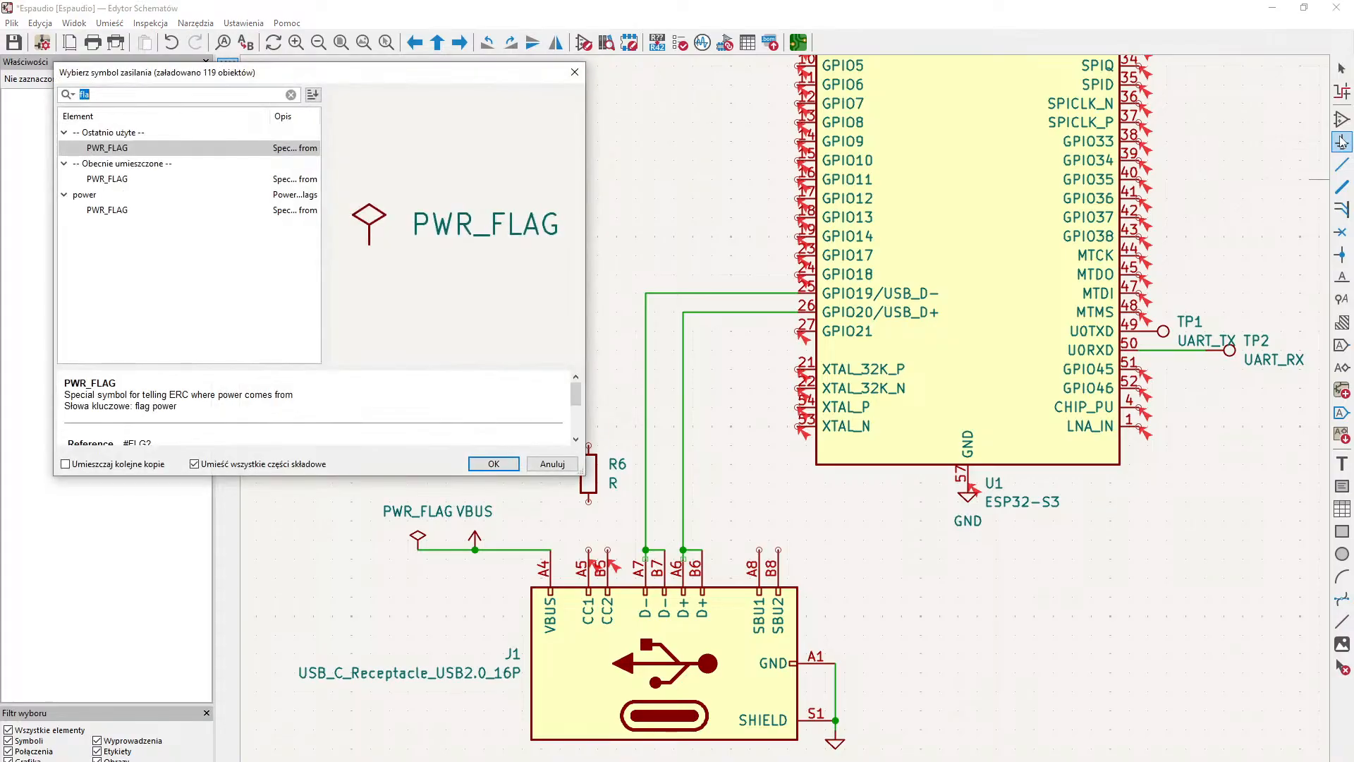
{"action": "type", "text": "gnd"}
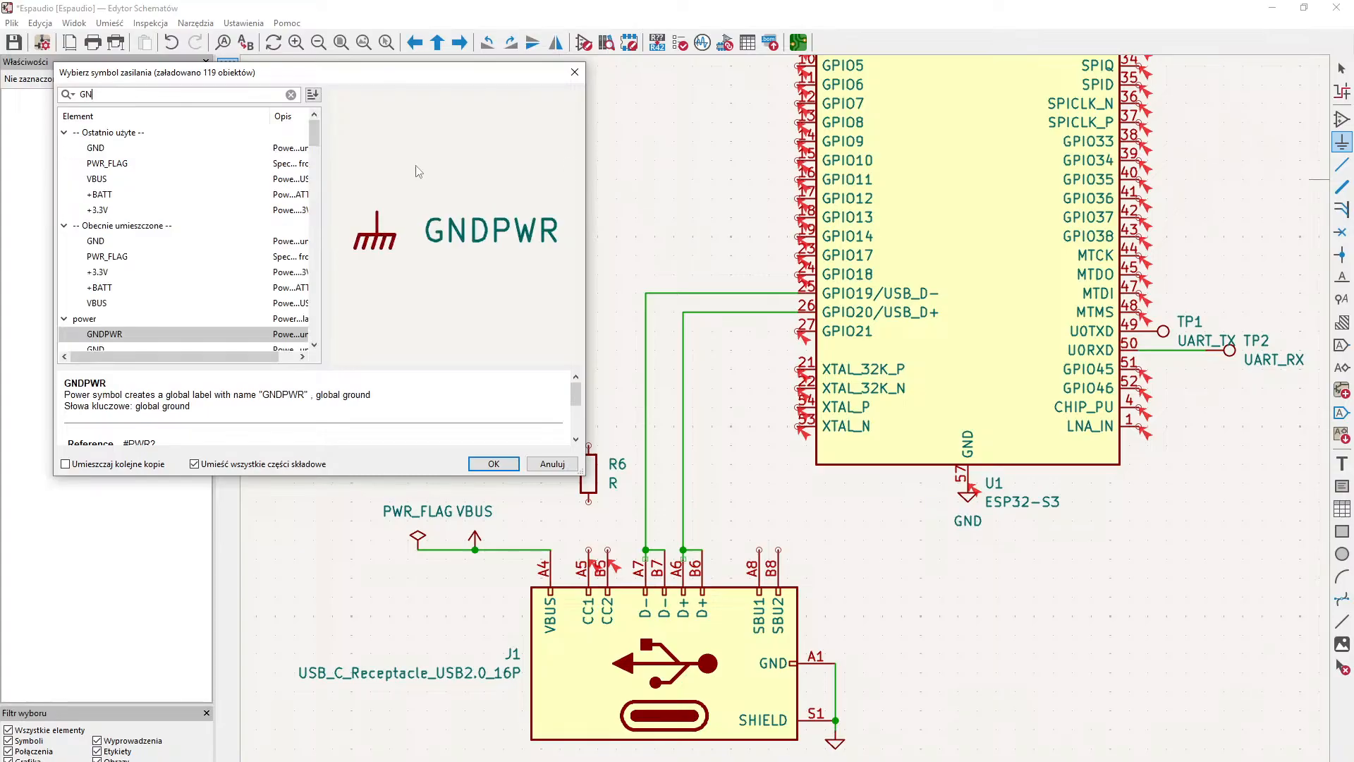
{"action": "key", "text": "Return"}
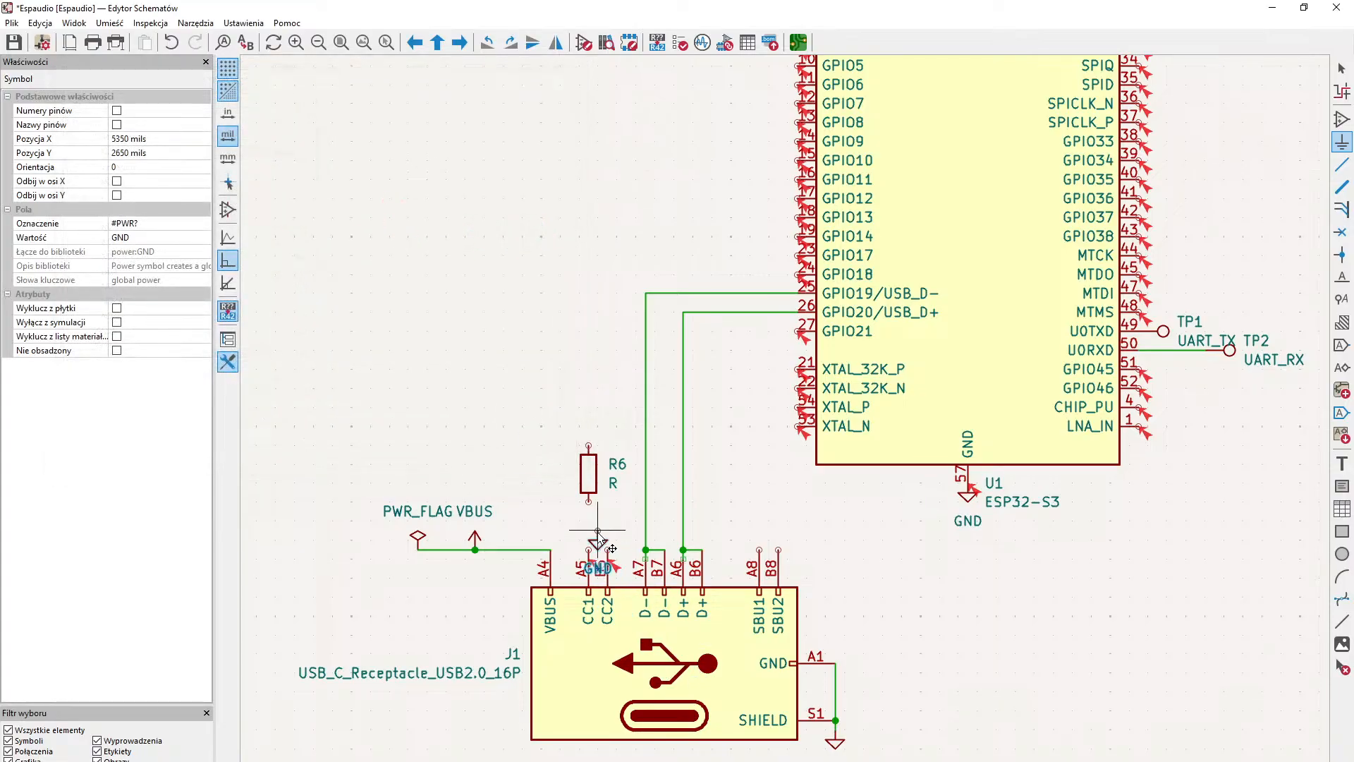
{"action": "key", "text": "r"}
{"action": "key", "text": "r"}
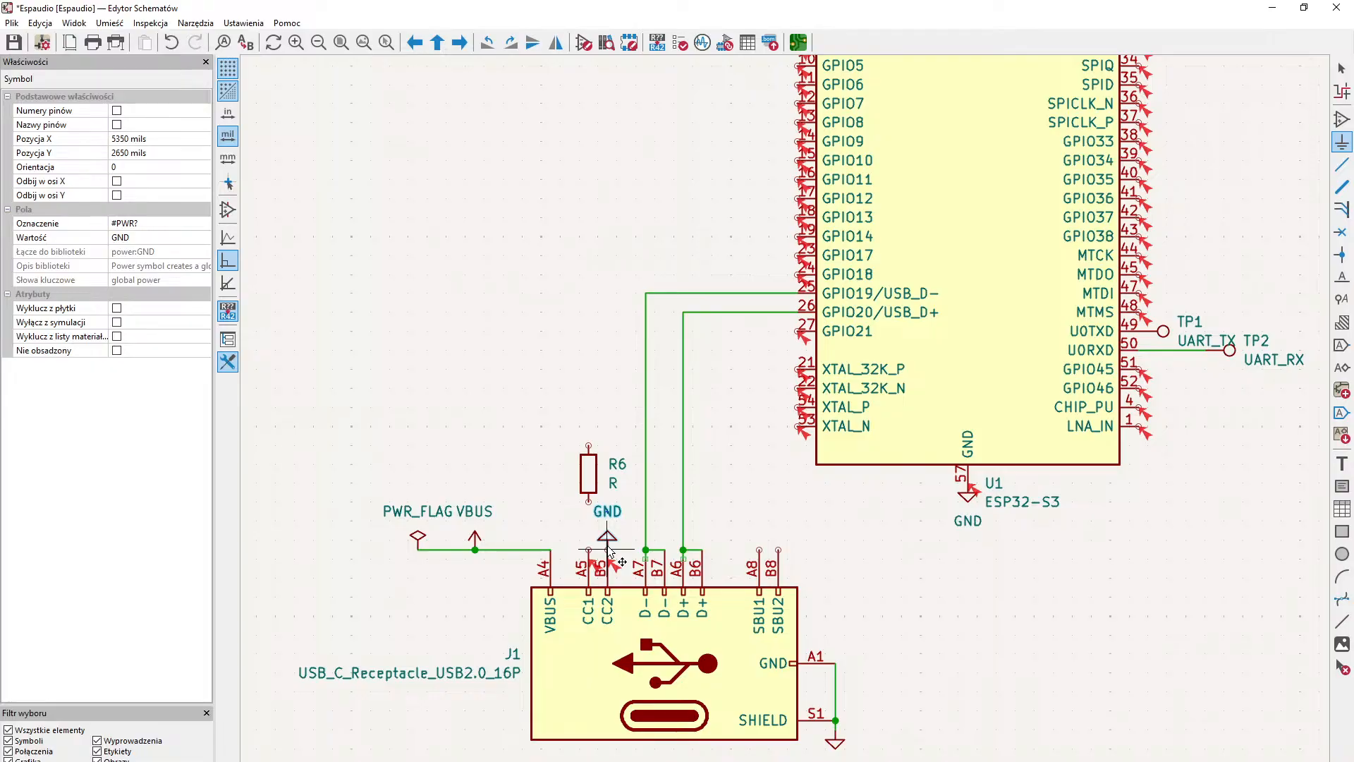
{"action": "left_click", "coordinate": [607, 548]}
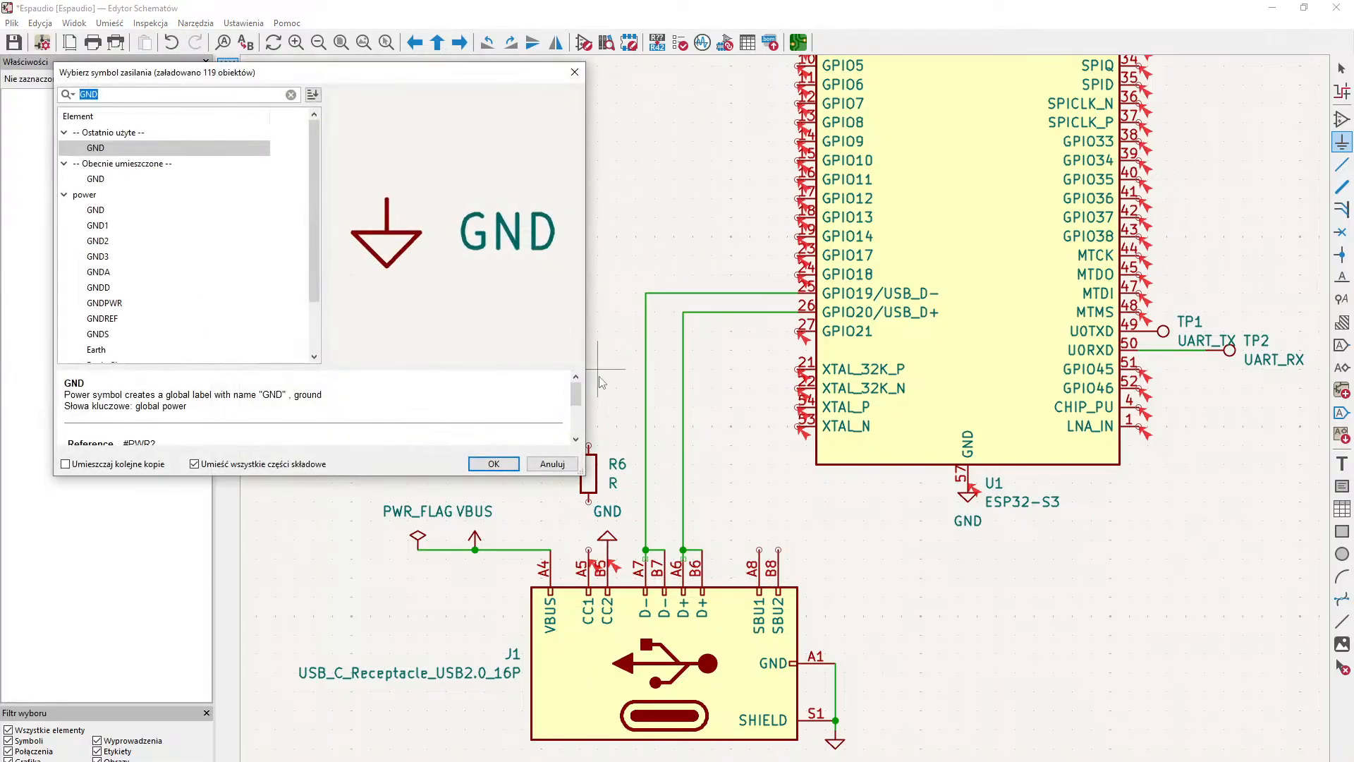
- Place another GND symbol, rotated 180° to point up, on the upper end of resistor R6
{"action": "key", "text": "Return"}
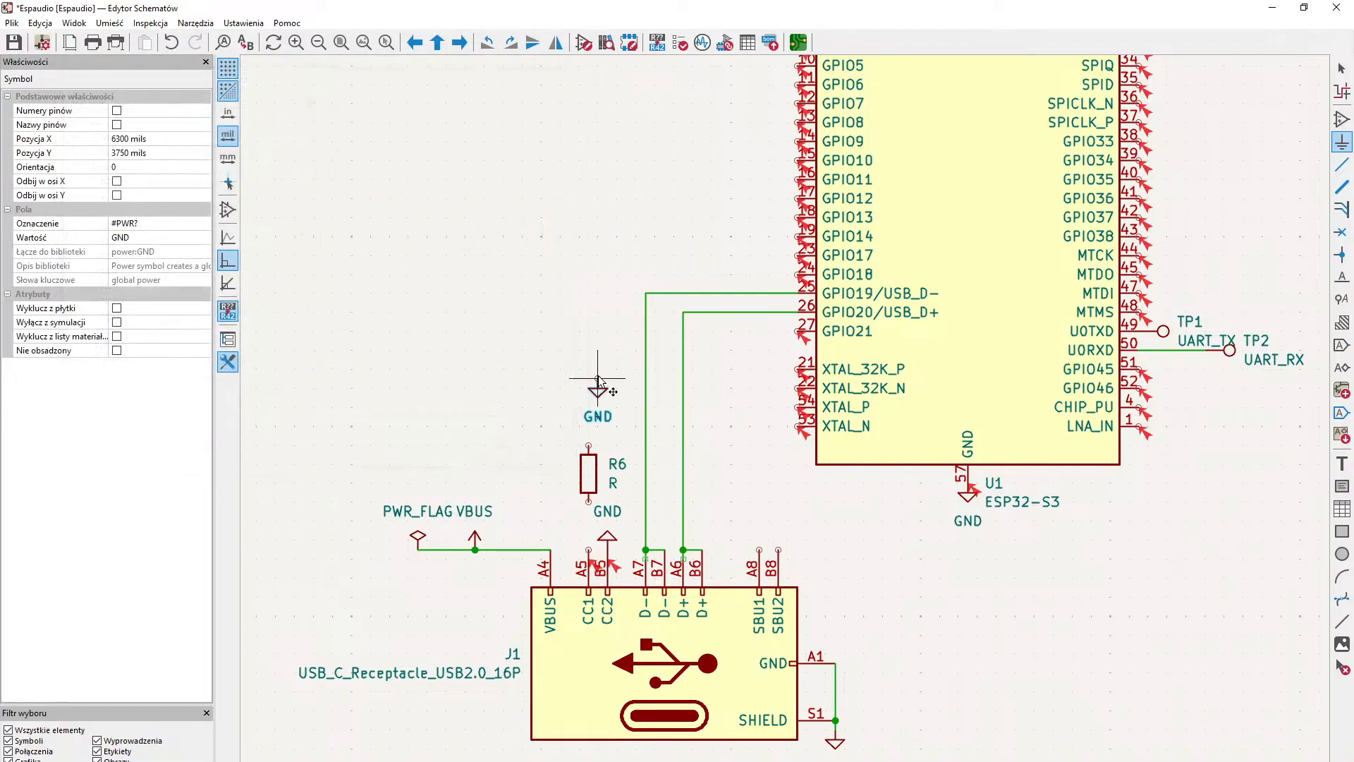
{"action": "key", "text": "r"}
{"action": "key", "text": "r"}
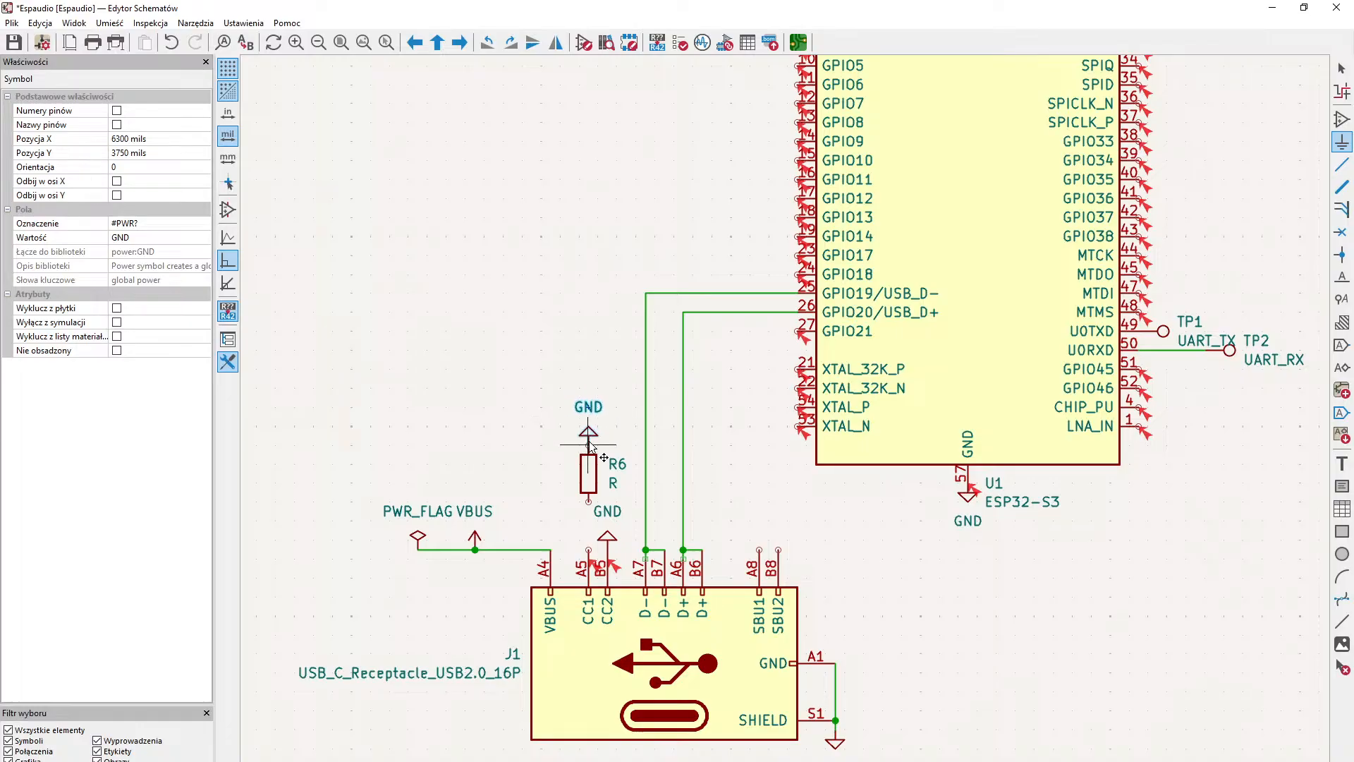
{"action": "left_click", "coordinate": [589, 445]}
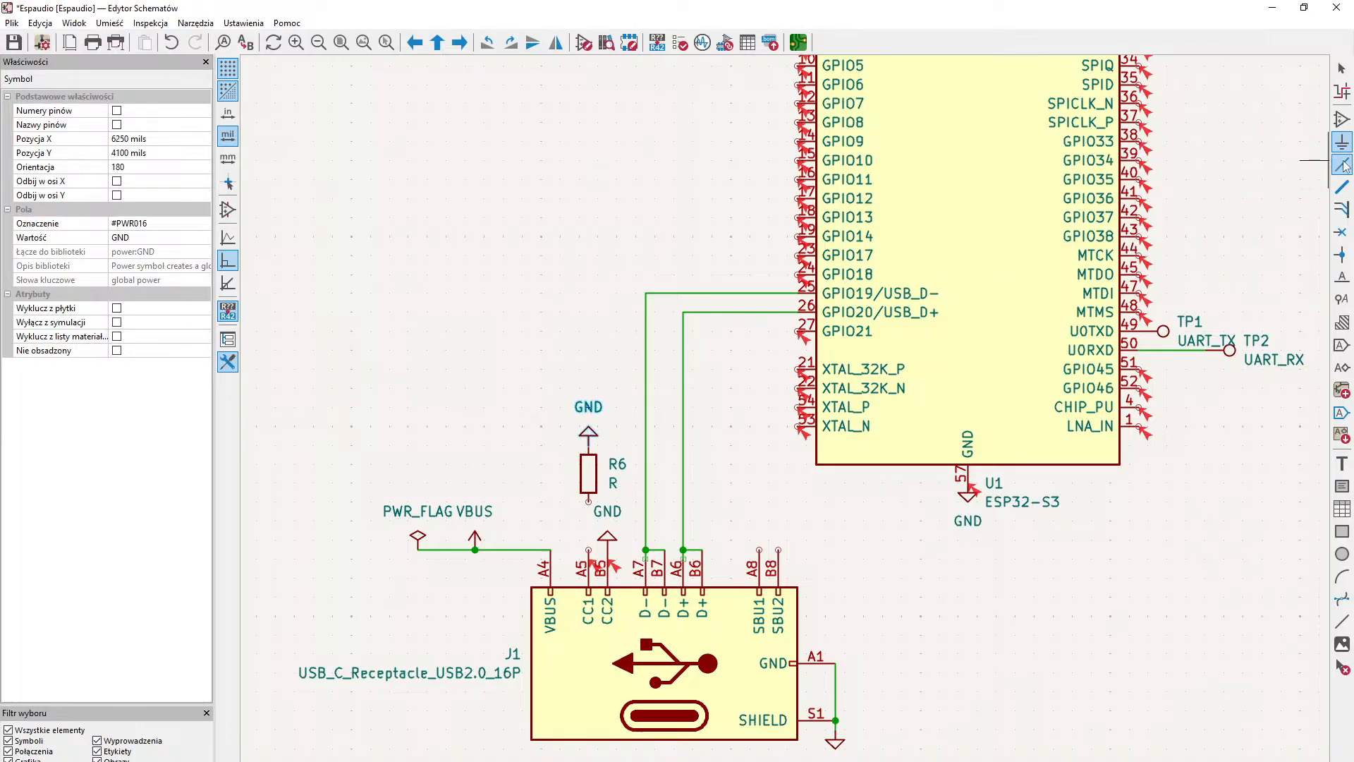
- Wire the receptacle's CC1 pin A5 to the lower end of resistor R6
{"action": "left_click", "coordinate": [1342, 165]}
{"action": "left_click", "coordinate": [588, 549]}
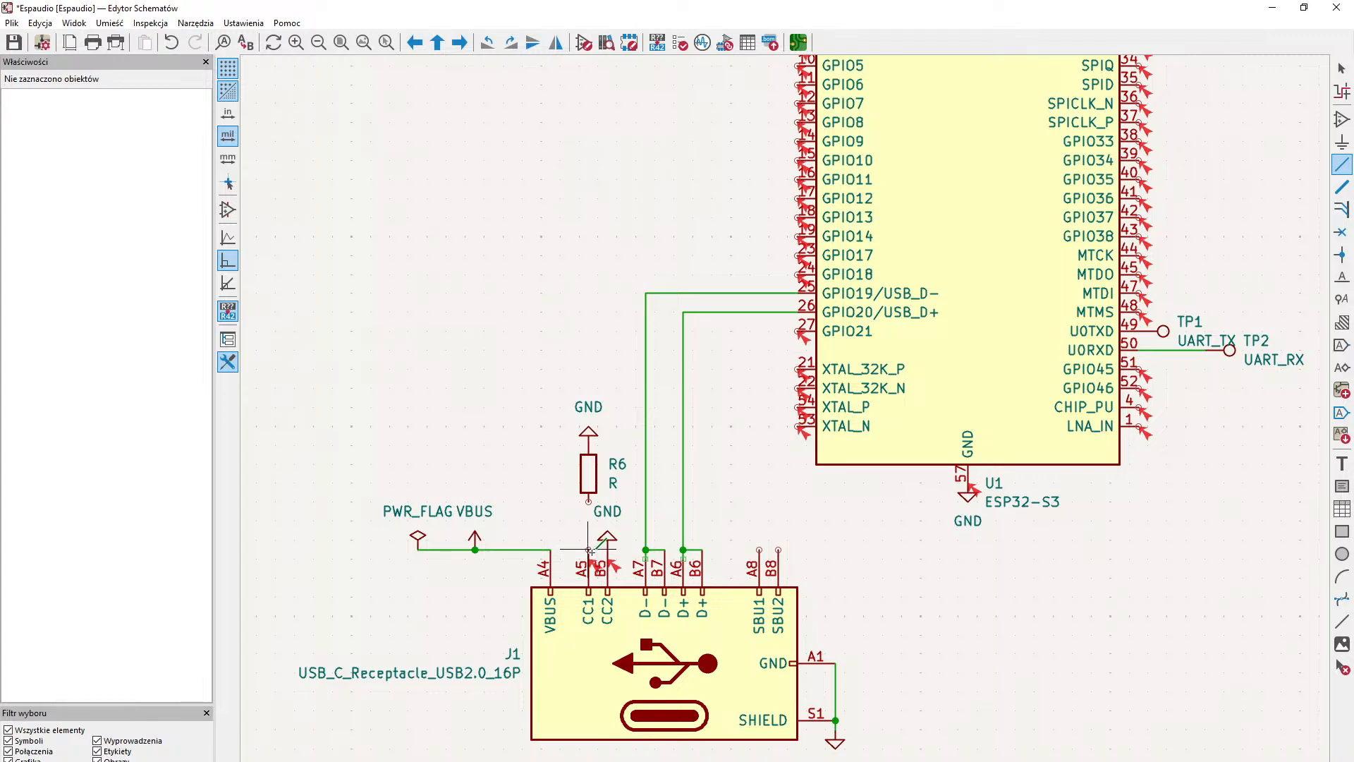
{"action": "left_click", "coordinate": [590, 502]}
{"action": "left_click", "coordinate": [1342, 68]}
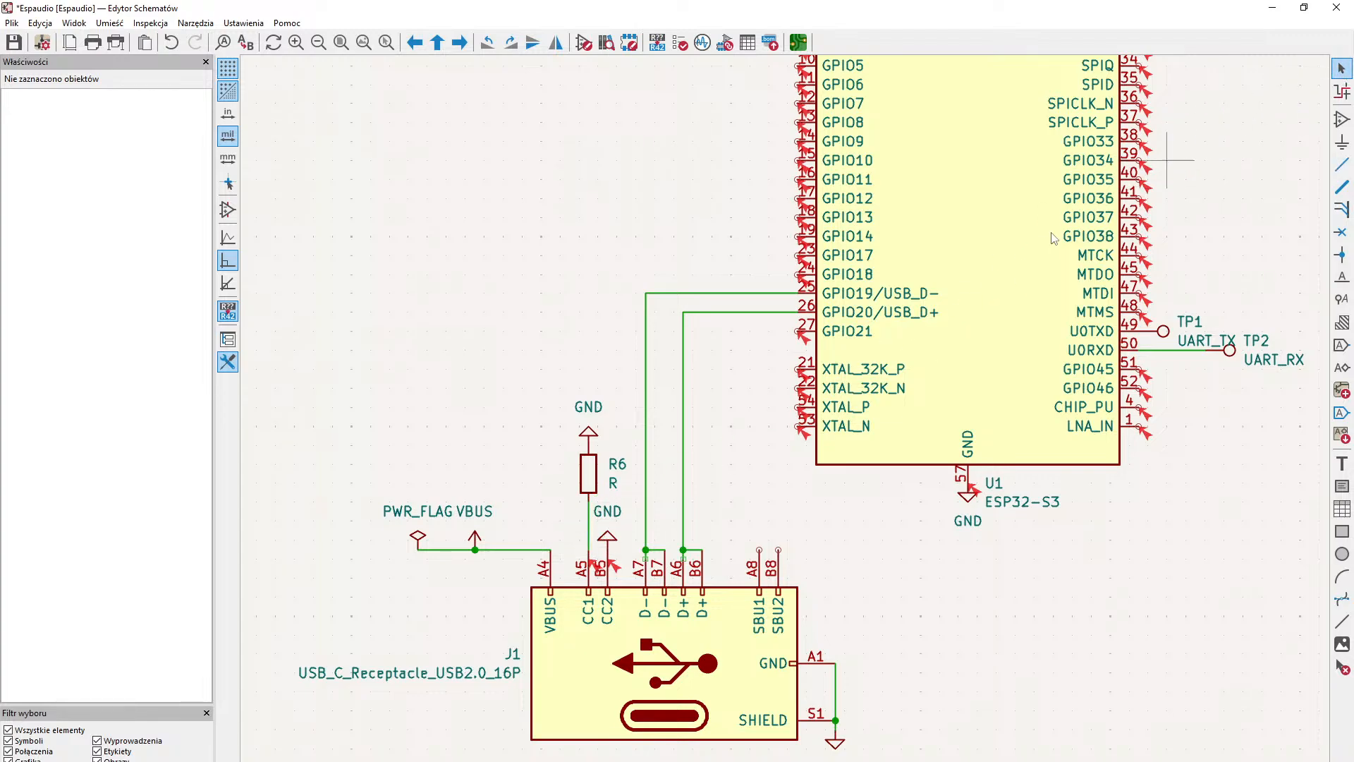
- Set the value of resistor R6 to 5.1K
{"action": "double_click", "coordinate": [612, 482]}
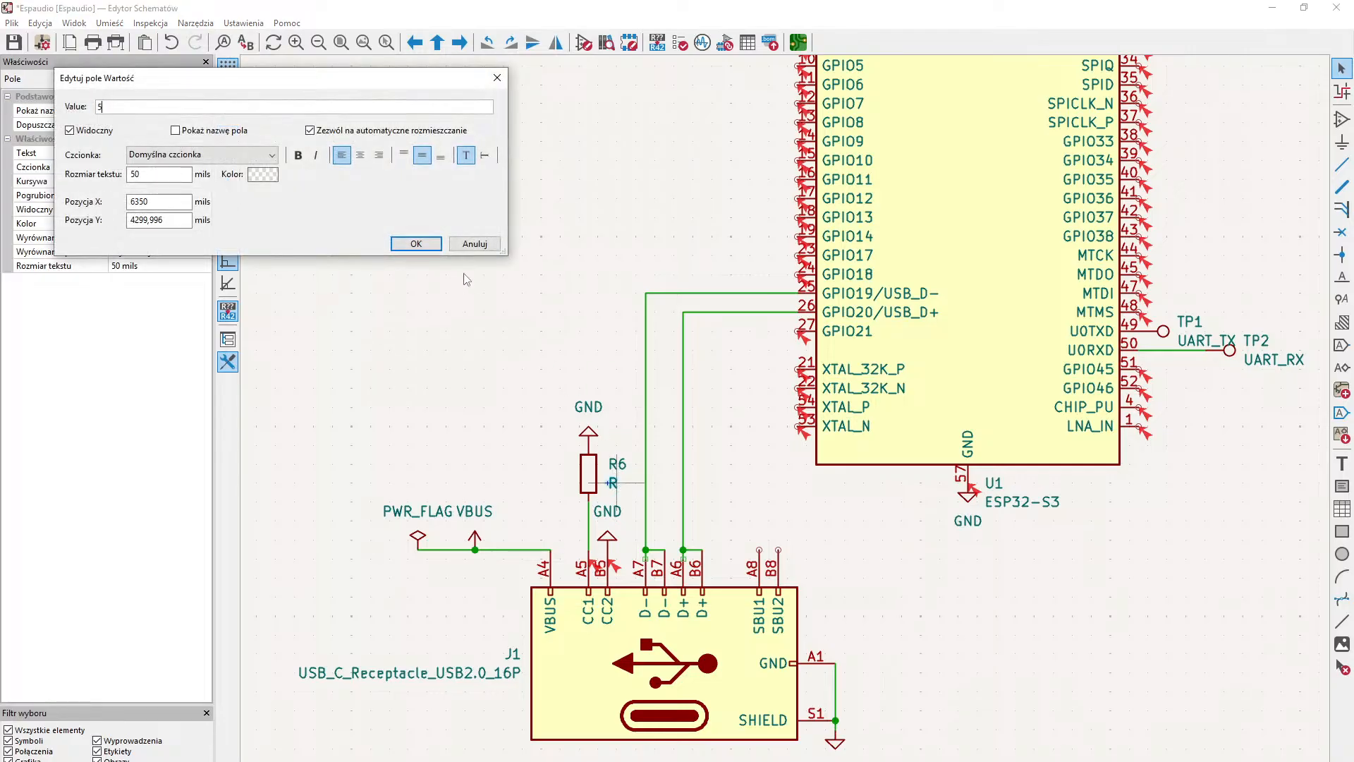
{"action": "type", "text": "5.1K"}
{"action": "key", "text": "Return"}
{"action": "middle_click_drag", "start_coordinate": [997, 485], "coordinate": [902, 491]}
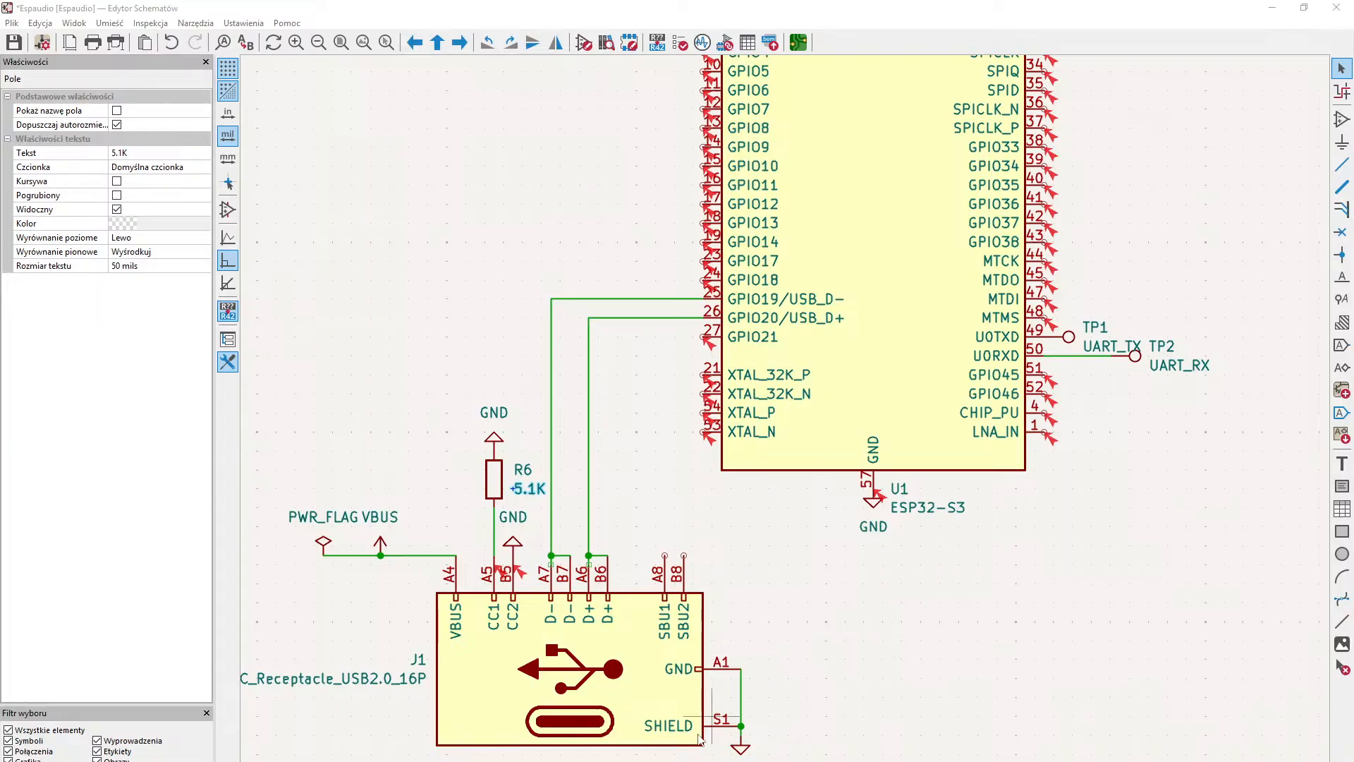
- Move resistor R4 from the +3.3V rail to below the BQ24072RGT charger, with its wires attached
{"action": "middle_click_drag", "start_coordinate": [1186, 327], "coordinate": [533, 587]}
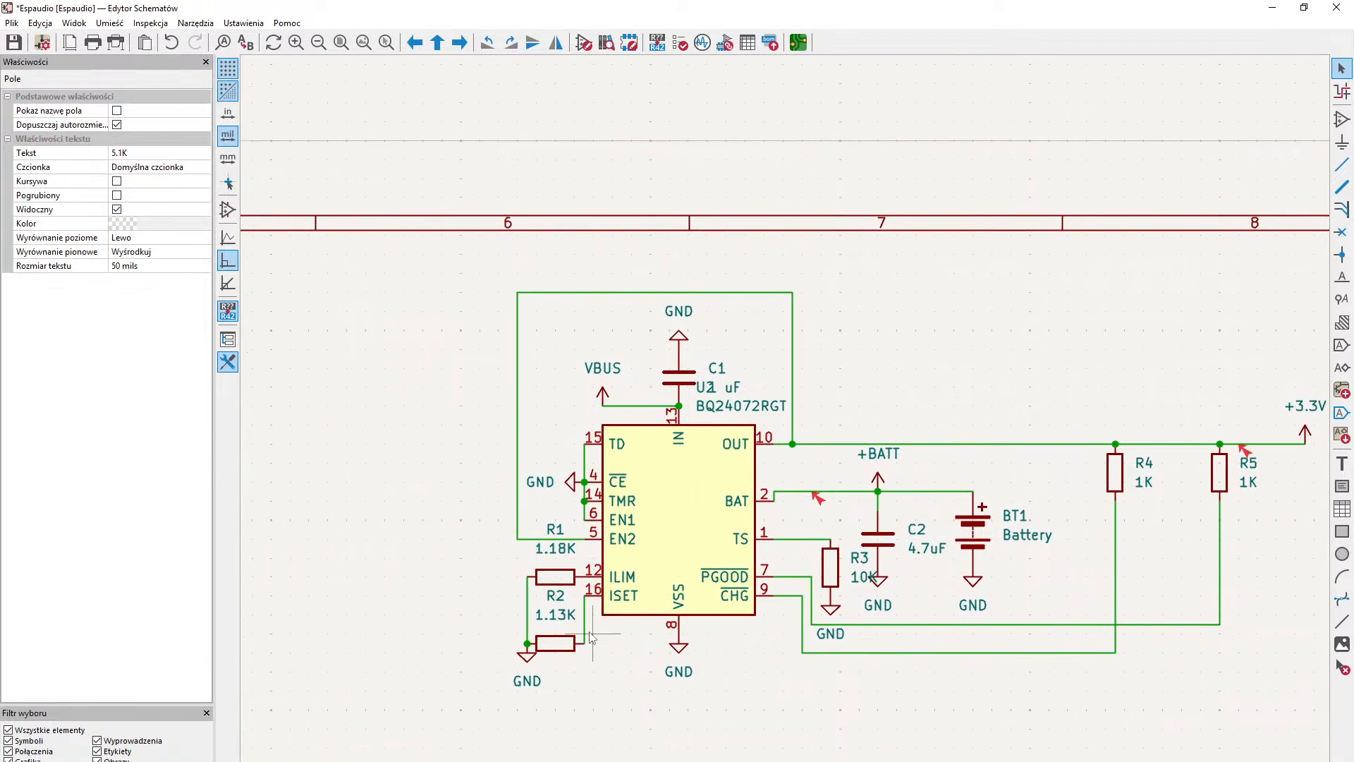
{"action": "middle_click_drag", "start_coordinate": [895, 634], "coordinate": [822, 638]}
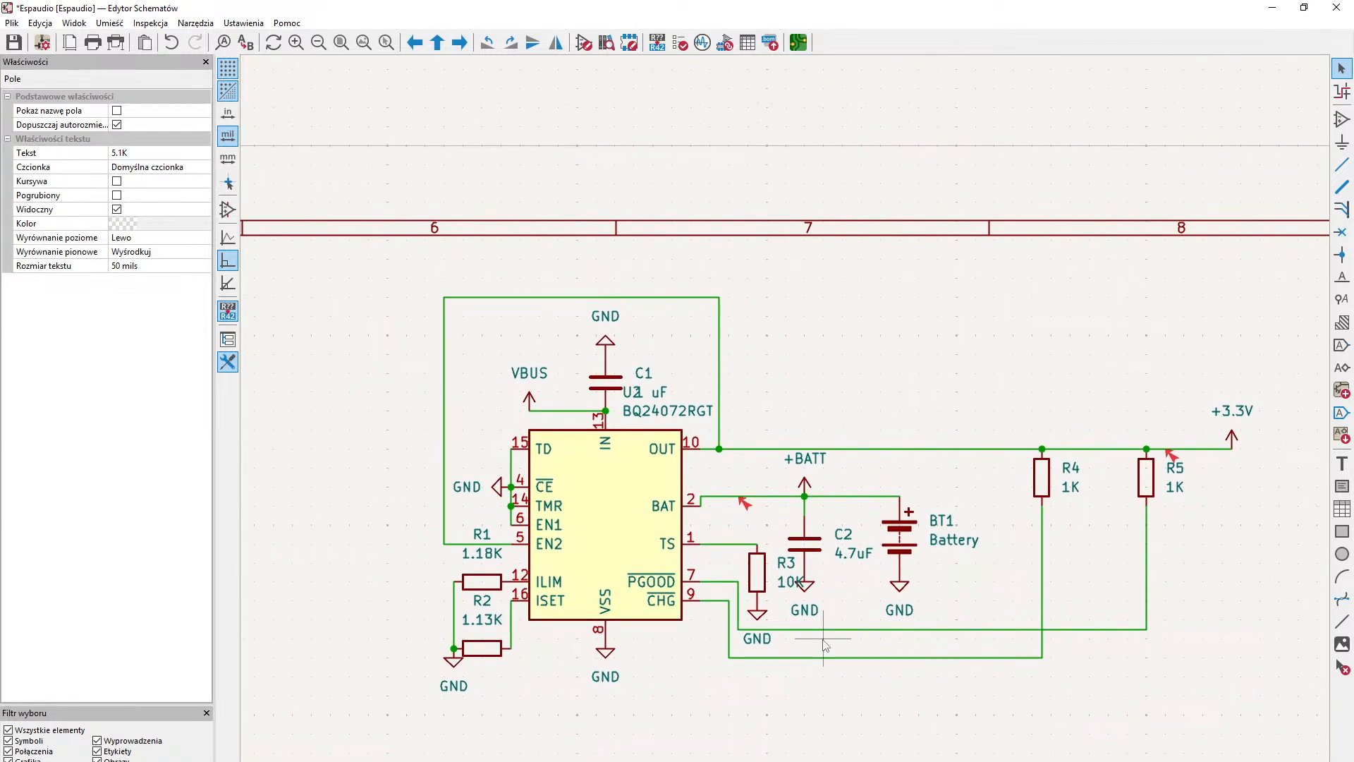
{"action": "middle_click_drag", "start_coordinate": [1050, 487], "coordinate": [859, 463]}
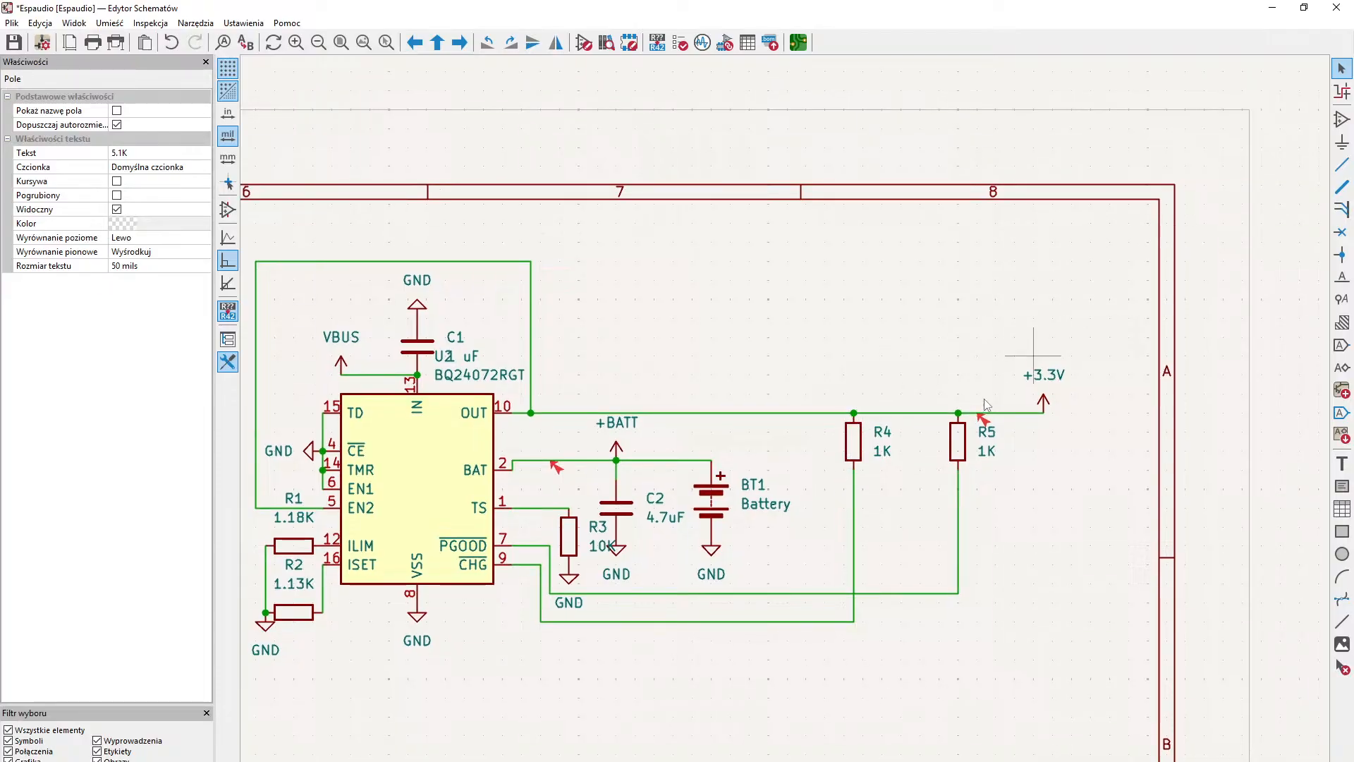
{"action": "left_click", "coordinate": [864, 435]}
{"action": "left_click", "coordinate": [858, 441]}
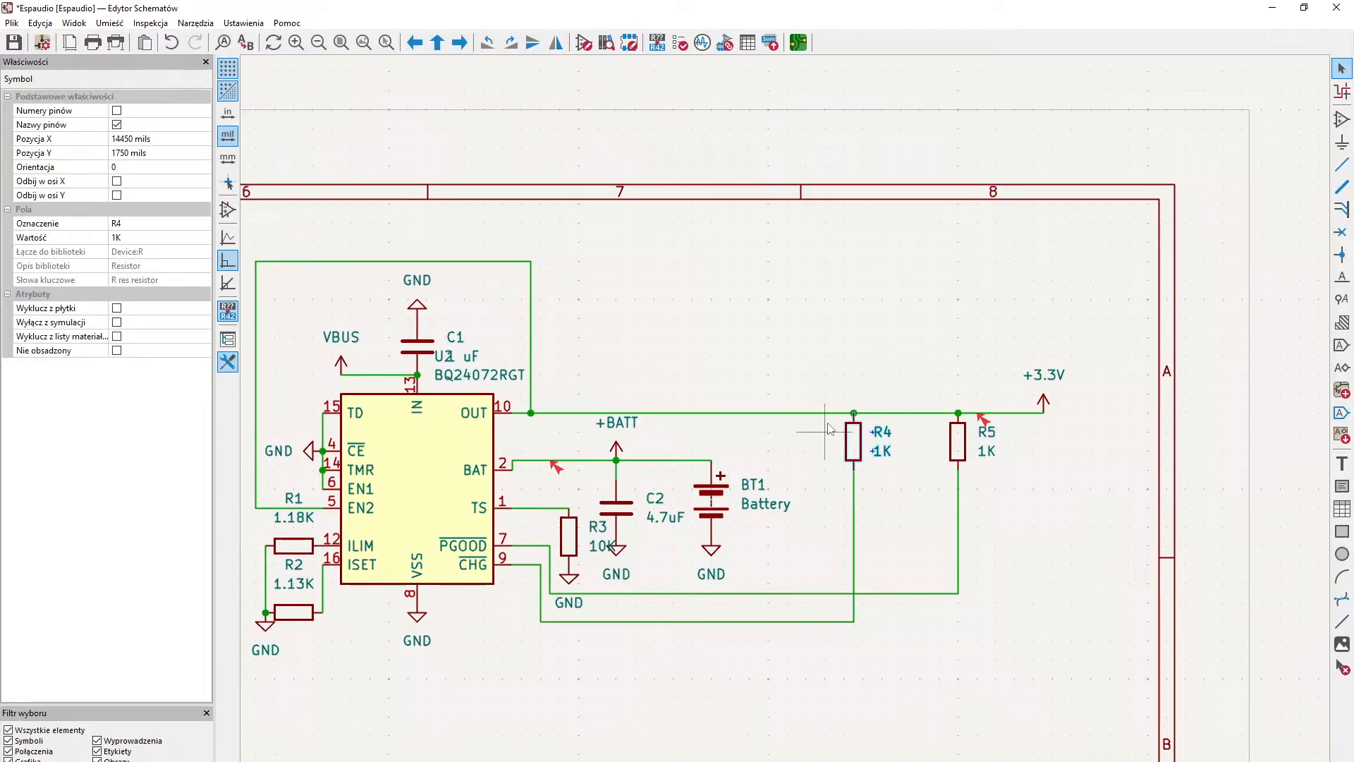
{"action": "left_click_drag", "start_coordinate": [859, 442], "coordinate": [468, 708]}
- Delete the horizontal and vertical wire segments that link the moved resistor R4 to the +3.3V rail
{"action": "left_click", "coordinate": [557, 670]}
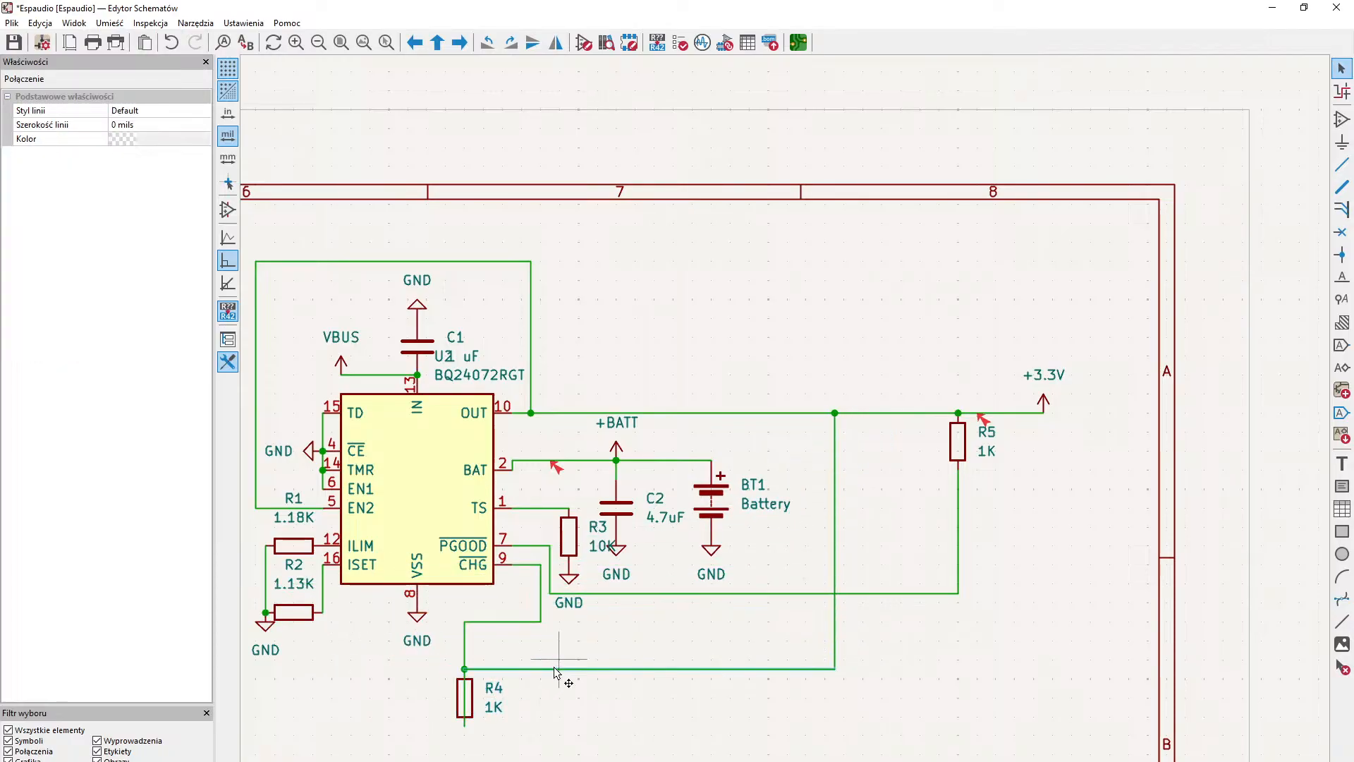
{"action": "key", "text": "Delete"}
{"action": "left_click", "coordinate": [835, 495]}
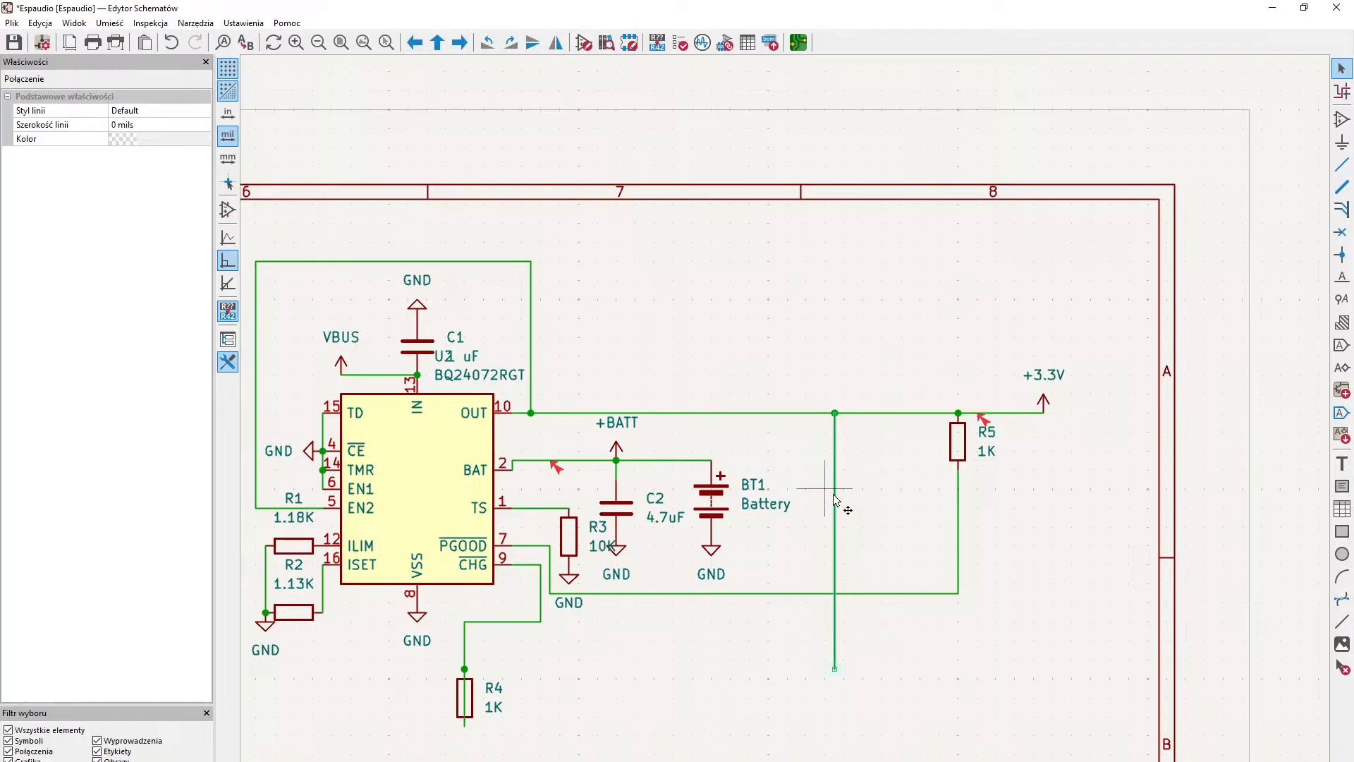
{"action": "key", "text": "Delete"}
- Move resistor R4 with its attached CHG wire to the space between the ESP32-S3 and the charger, near the UART test points
{"action": "middle_click_drag", "start_coordinate": [629, 632], "coordinate": [887, 452]}
{"action": "left_click_drag", "start_coordinate": [734, 494], "coordinate": [487, 564]}
{"action": "mouse_move", "coordinate": [713, 526]}
{"action": "left_mouse_down"}
{"action": "mouse_move", "coordinate": [363, 543]}
{"action": "mouse_move", "coordinate": [263, 520]}
{"action": "mouse_move", "coordinate": [325, 407]}
{"action": "mouse_move", "coordinate": [288, 368]}
{"action": "mouse_move", "coordinate": [277, 243]}
{"action": "mouse_move", "coordinate": [448, 352]}
{"action": "mouse_move", "coordinate": [638, 405]}
{"action": "mouse_move", "coordinate": [593, 395]}
{"action": "mouse_move", "coordinate": [576, 465]}
{"action": "mouse_move", "coordinate": [596, 314]}
{"action": "mouse_move", "coordinate": [567, 289]}
{"action": "mouse_move", "coordinate": [608, 432]}
{"action": "mouse_move", "coordinate": [690, 605]}
{"action": "mouse_move", "coordinate": [678, 697]}
{"action": "mouse_move", "coordinate": [691, 628]}
{"action": "mouse_move", "coordinate": [693, 700]}
{"action": "mouse_move", "coordinate": [770, 698]}
{"action": "mouse_move", "coordinate": [776, 656]}
{"action": "mouse_move", "coordinate": [666, 595]}
{"action": "mouse_move", "coordinate": [667, 519]}
{"action": "mouse_move", "coordinate": [688, 533]}
{"action": "left_mouse_up"}
{"action": "middle_click_drag", "start_coordinate": [1101, 676], "coordinate": [1091, 584]}
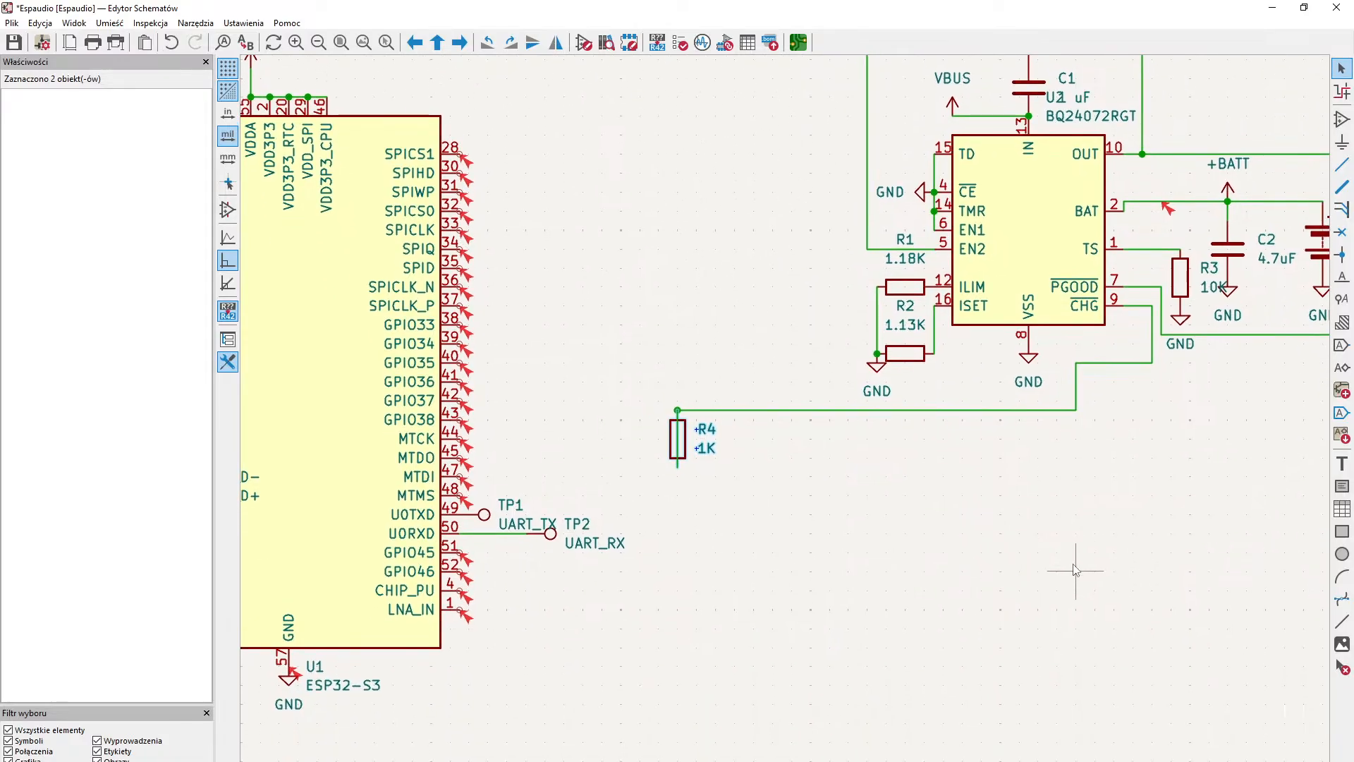
- Wire the ESP32-S3's GPIO45 pin 51 to the lower end of resistor R4
{"action": "left_click", "coordinate": [1341, 165]}
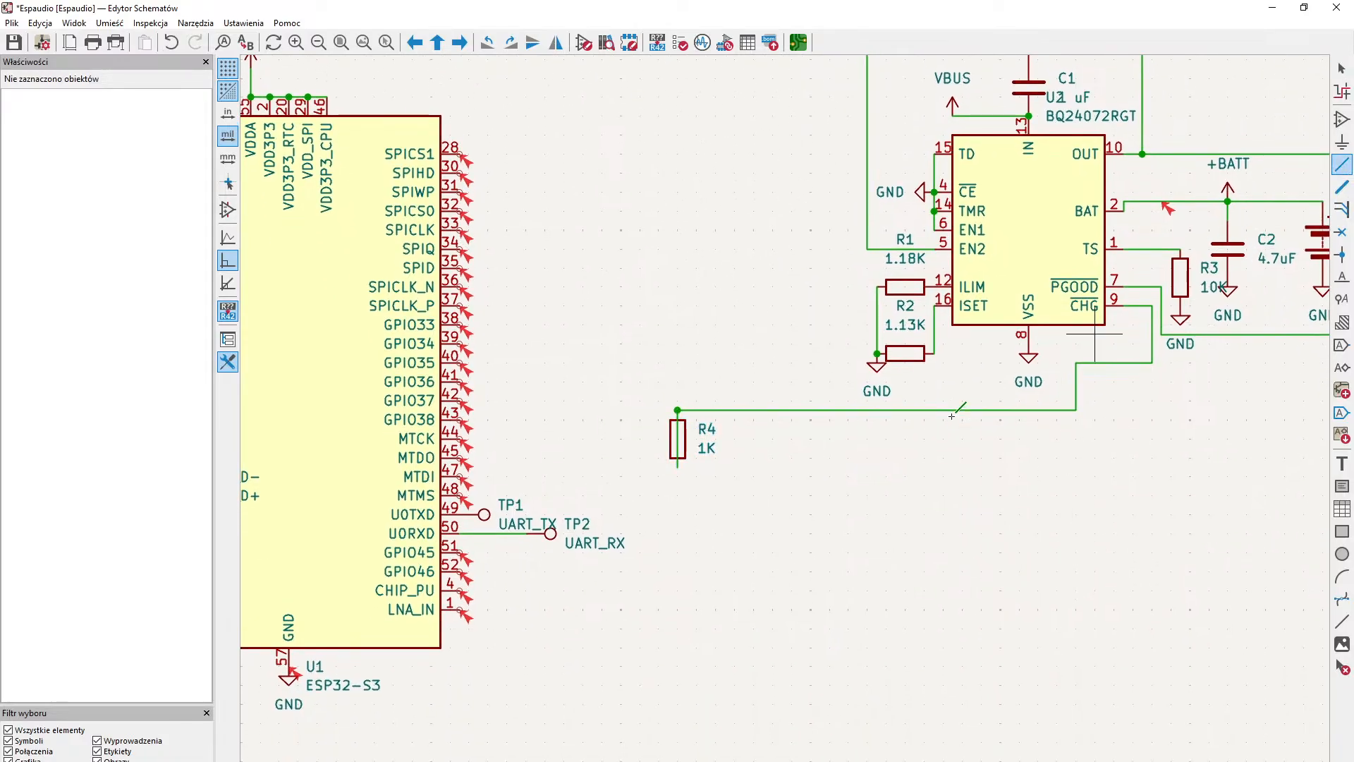
{"action": "left_click", "coordinate": [459, 553]}
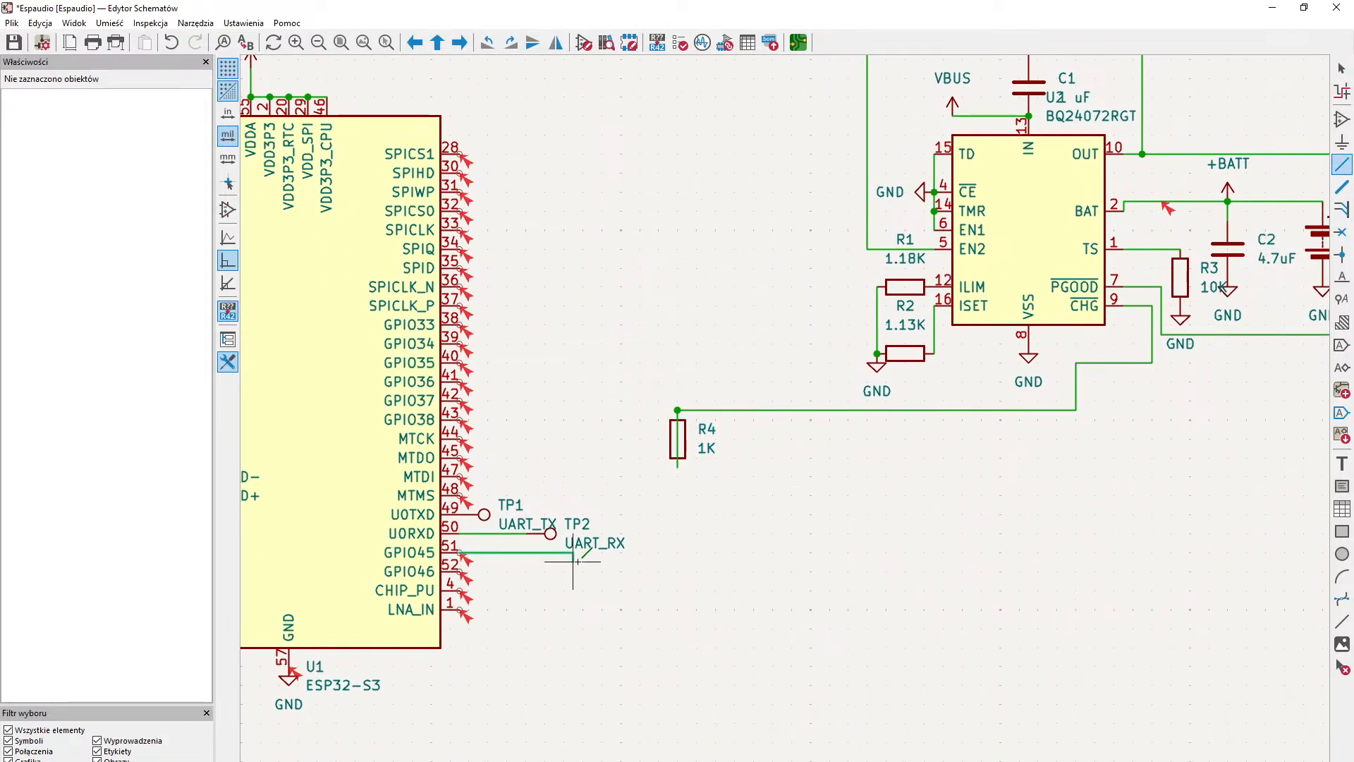
{"action": "left_click", "coordinate": [677, 459]}
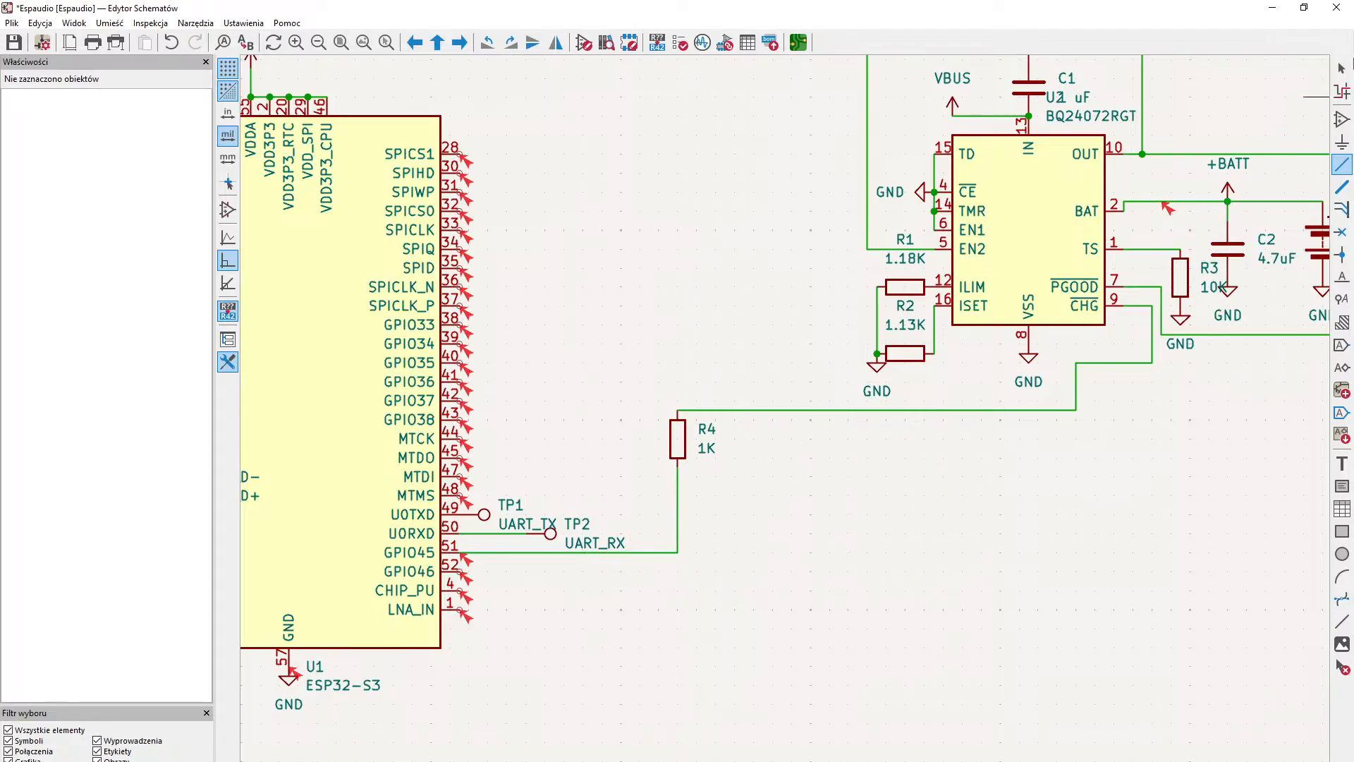
{"action": "left_click", "coordinate": [1341, 68]}
- Place no-connect flags on the USB-C receptacle's SBU1 pin A8 and SBU2 pin B8
{"action": "middle_click_drag", "start_coordinate": [641, 591], "coordinate": [729, 534]}
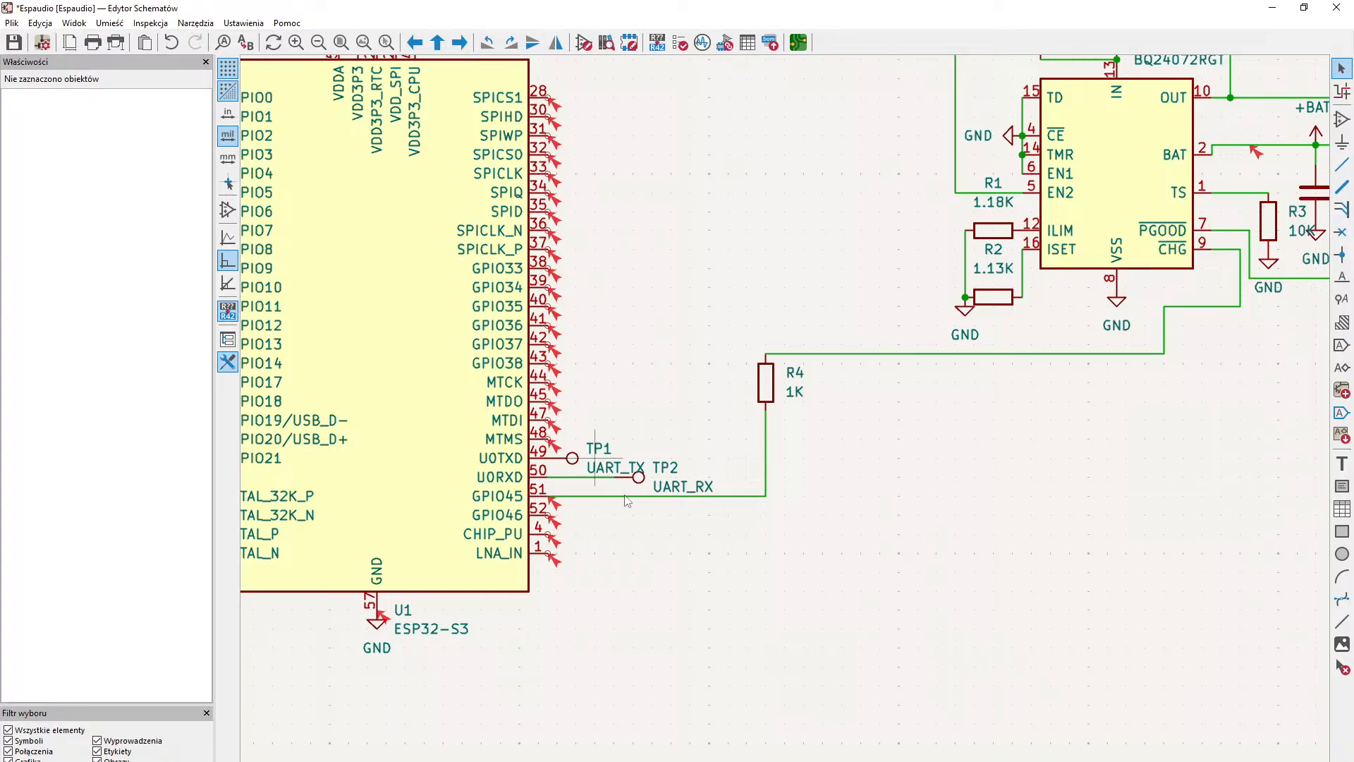
{"action": "middle_click_drag", "start_coordinate": [767, 473], "coordinate": [621, 568]}
{"action": "middle_click_drag", "start_coordinate": [998, 421], "coordinate": [849, 517]}
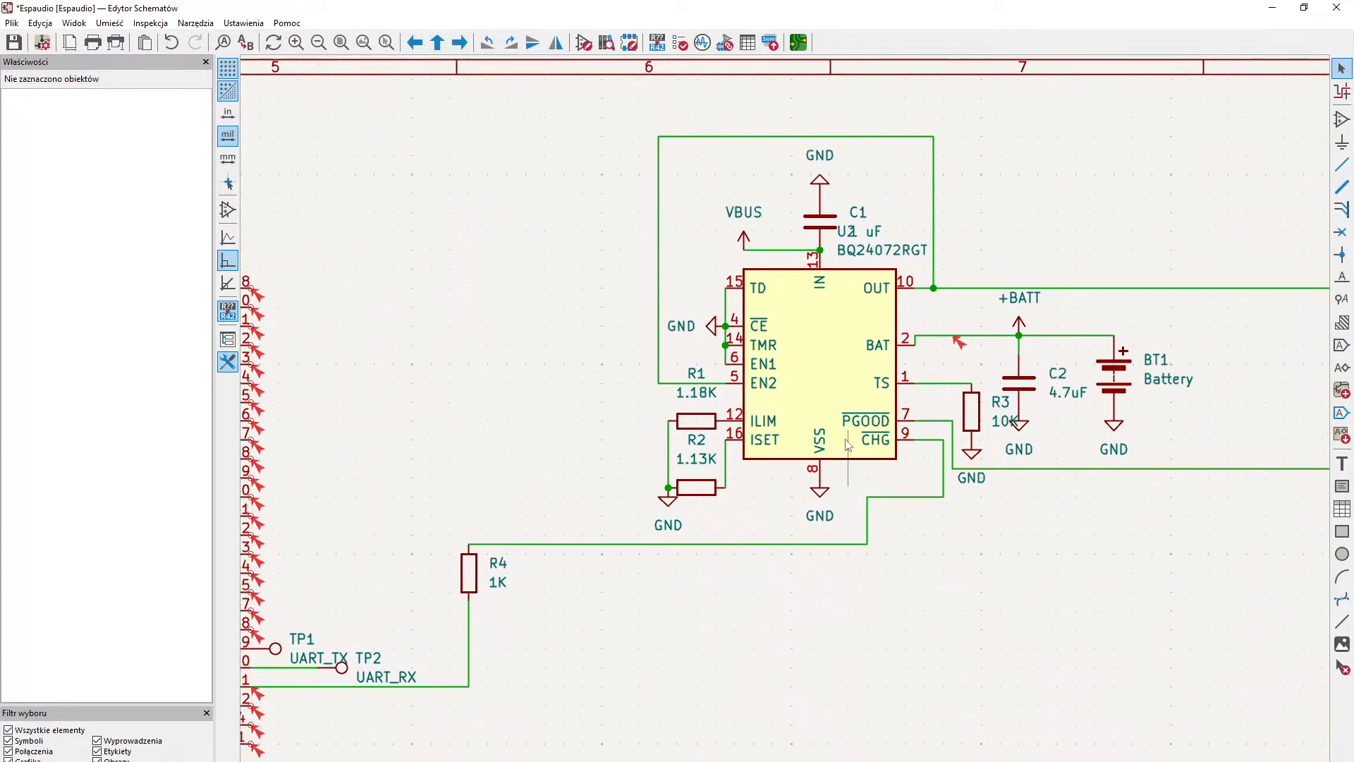
{"action": "middle_click_drag", "start_coordinate": [424, 644], "coordinate": [608, 561]}
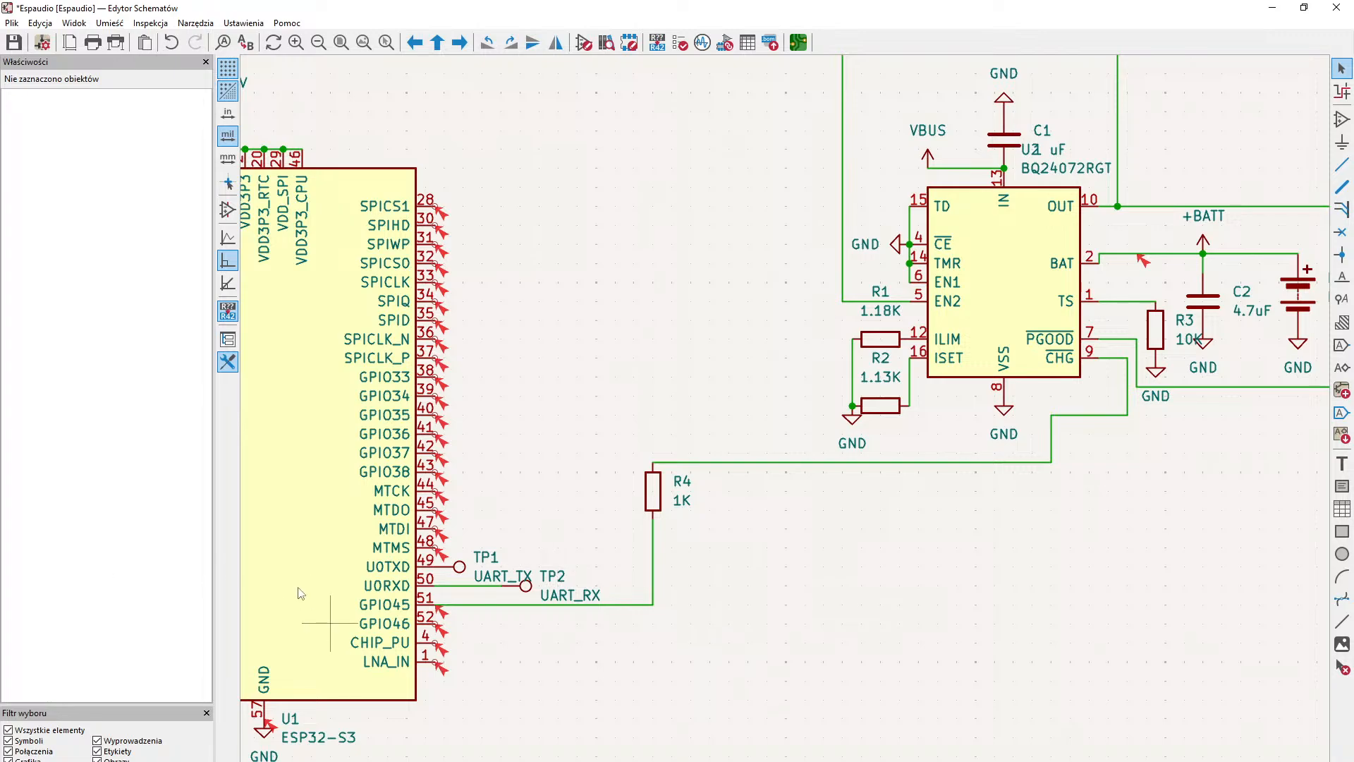
{"action": "middle_click_drag", "start_coordinate": [864, 453], "coordinate": [945, 426]}
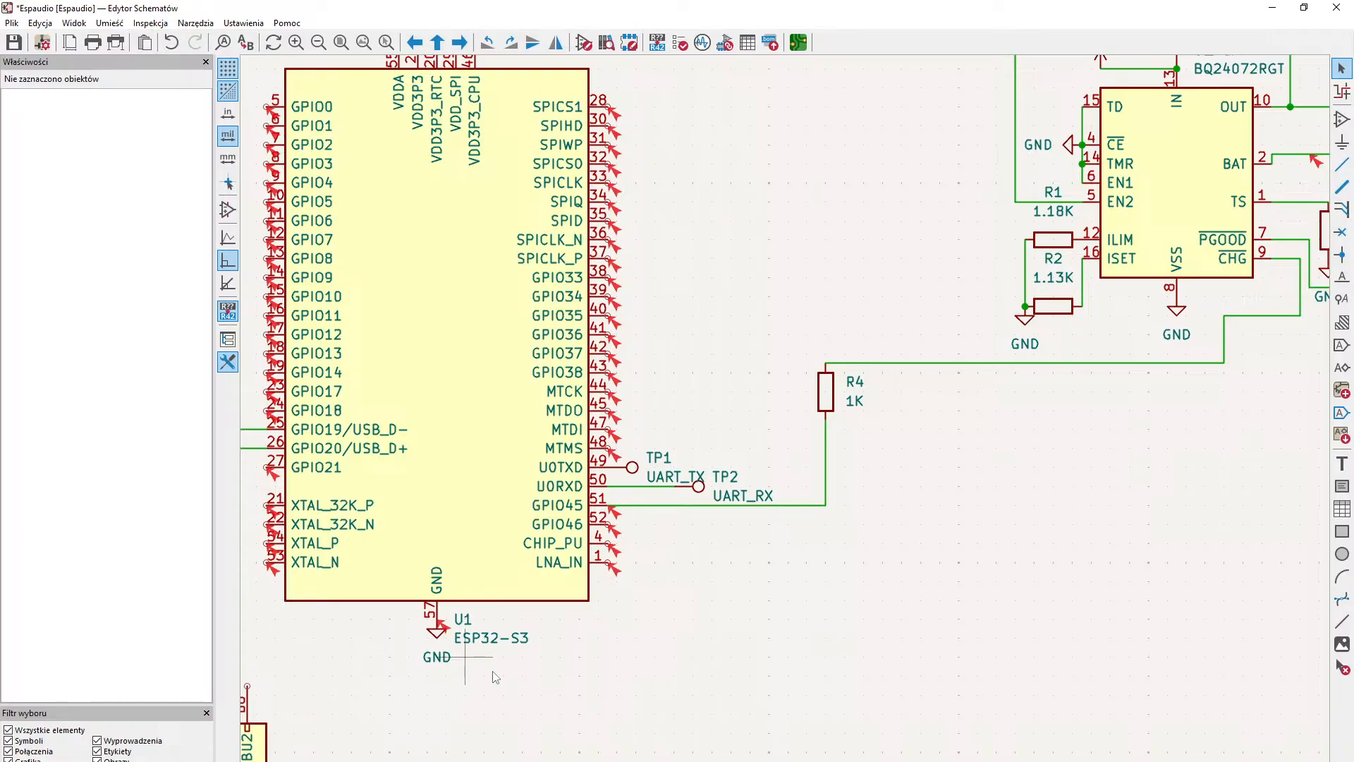
{"action": "middle_click_drag", "start_coordinate": [602, 729], "coordinate": [1007, 523]}
{"action": "mouse_move", "coordinate": [816, 563]}
{"action": "middle_mouse_down"}
{"action": "mouse_move", "coordinate": [848, 534]}
{"action": "mouse_move", "coordinate": [803, 551]}
{"action": "middle_mouse_up"}
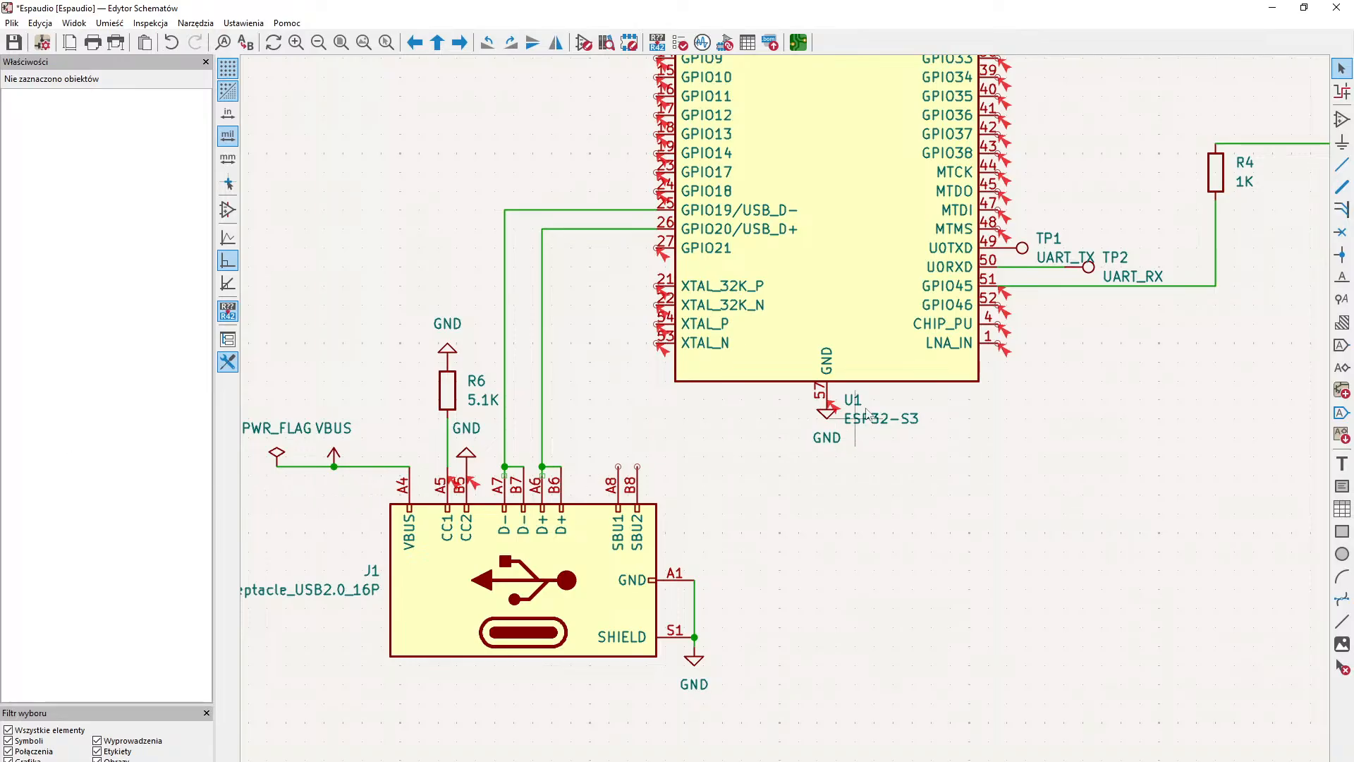
{"action": "left_click", "coordinate": [1341, 232]}
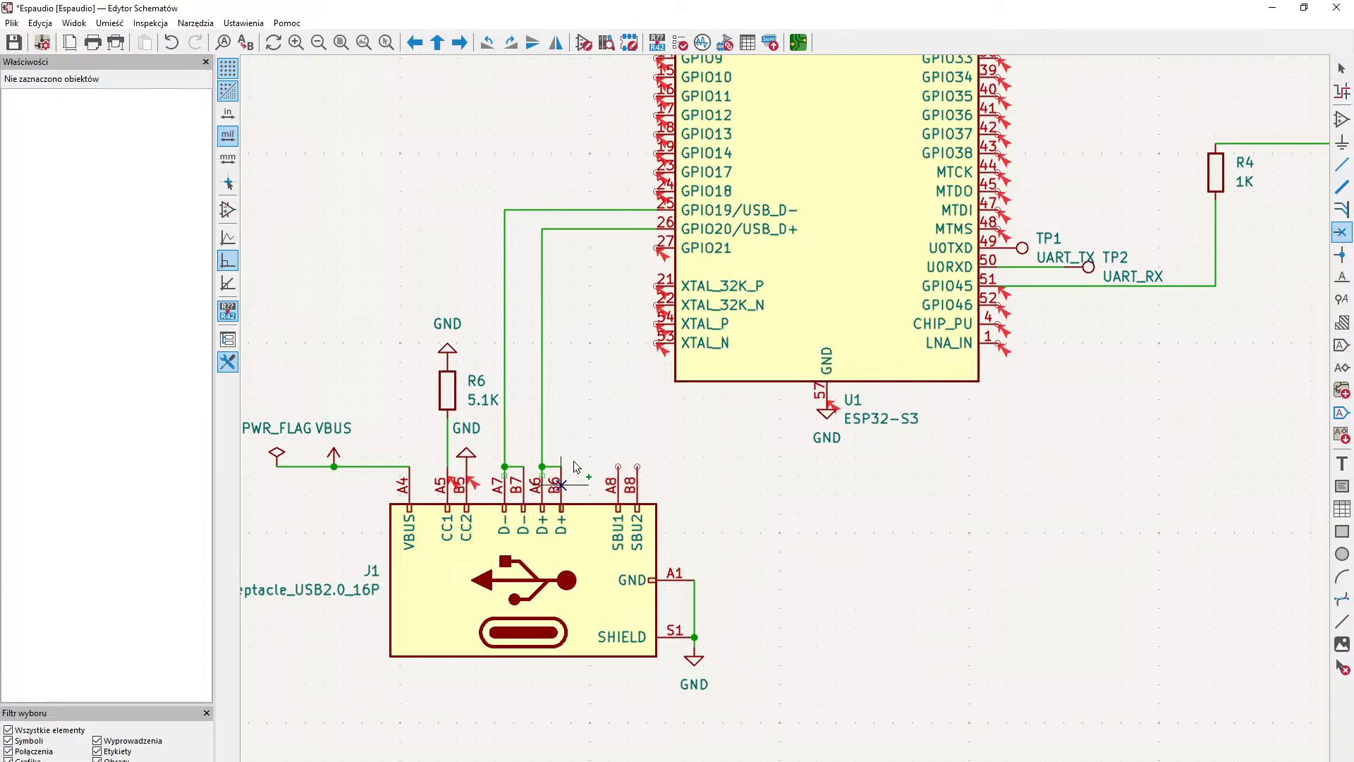
{"action": "left_click", "coordinate": [618, 466]}
{"action": "left_click", "coordinate": [637, 465]}
- Examine the ESP32-S3's remaining unconnected pins on both sides of the symbol
{"action": "middle_click_drag", "start_coordinate": [711, 447], "coordinate": [838, 536]}
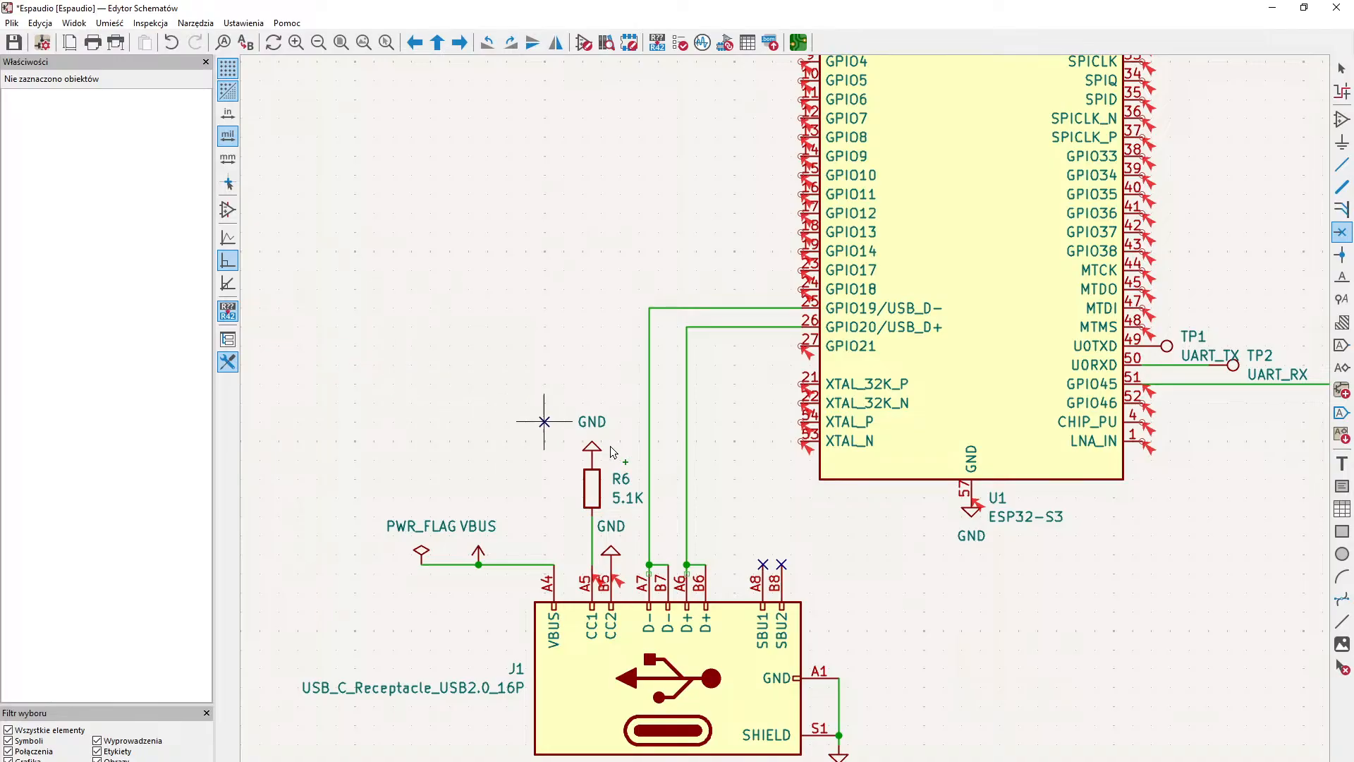
{"action": "middle_click_drag", "start_coordinate": [886, 585], "coordinate": [590, 757]}
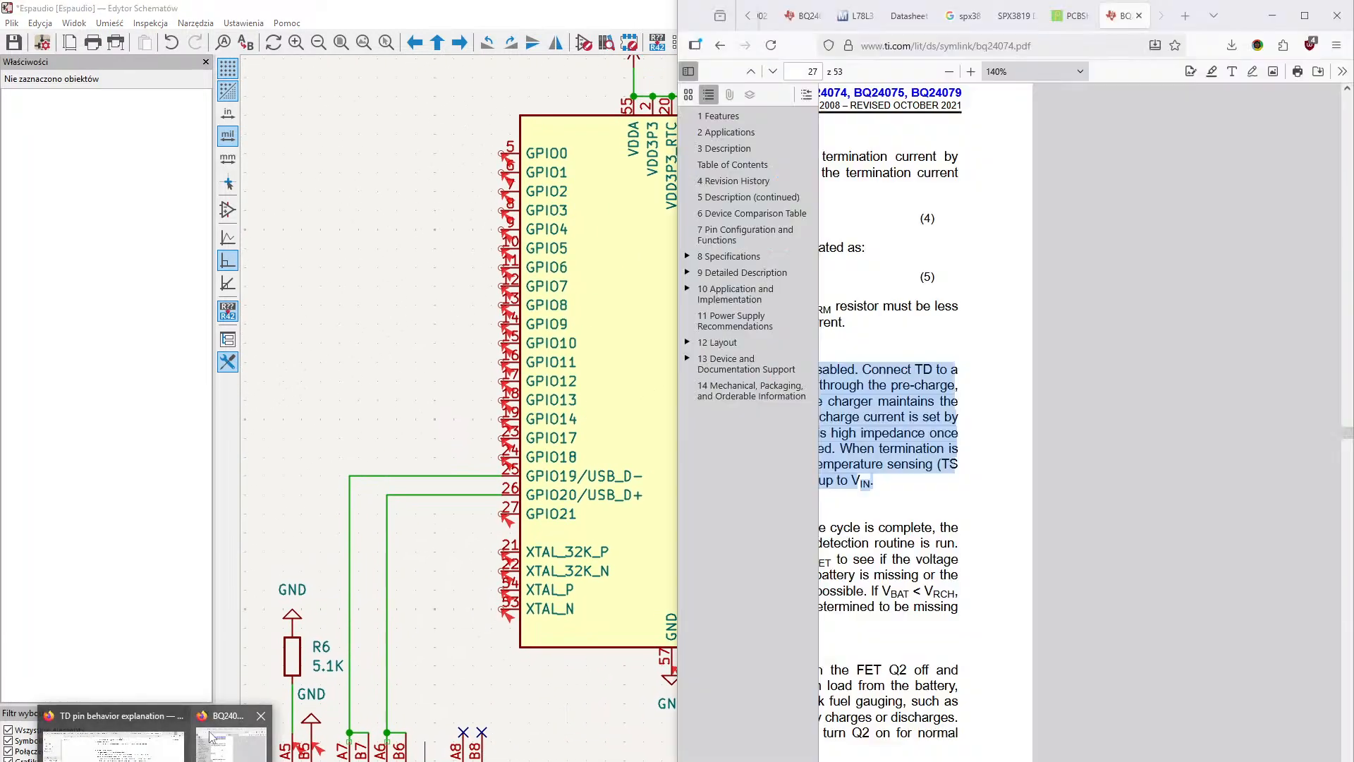
{"action": "mouse_move", "coordinate": [211, 737]}
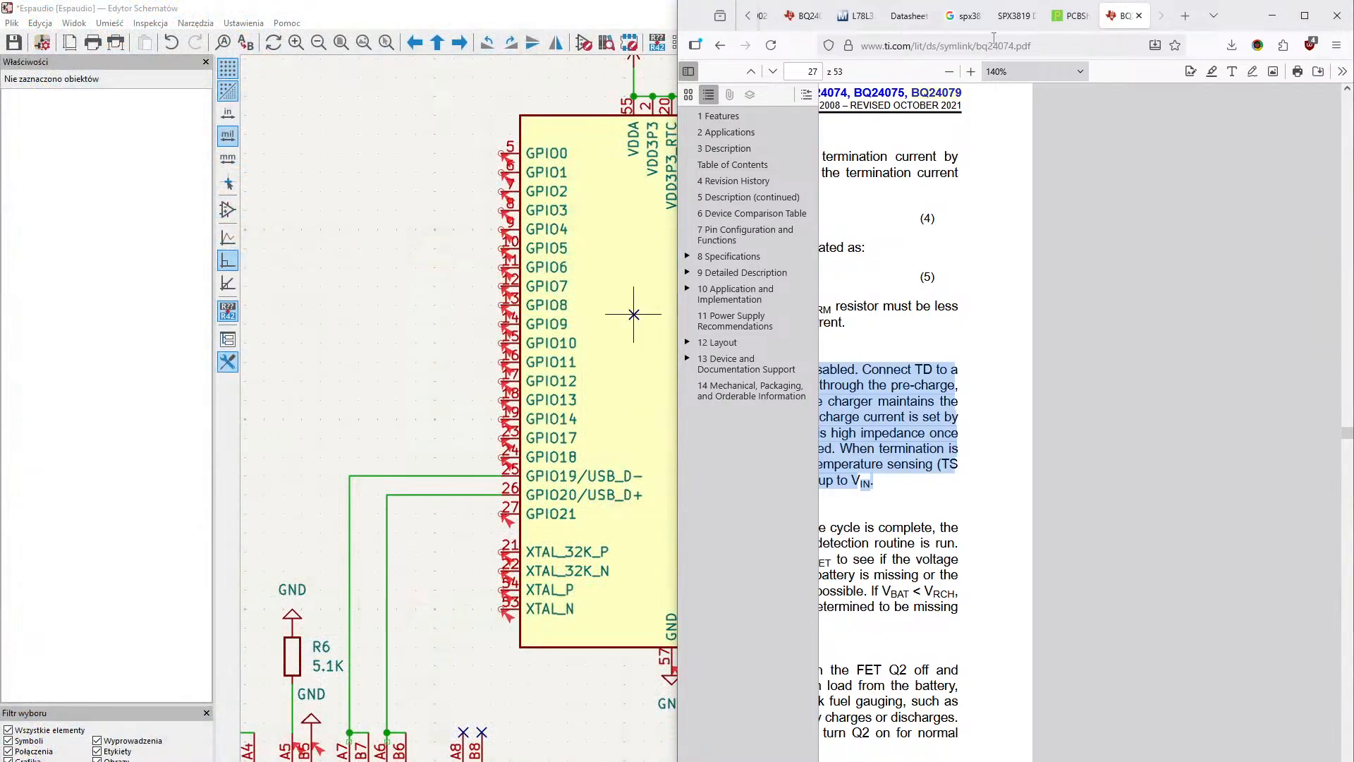
{"action": "left_click", "coordinate": [1272, 16]}
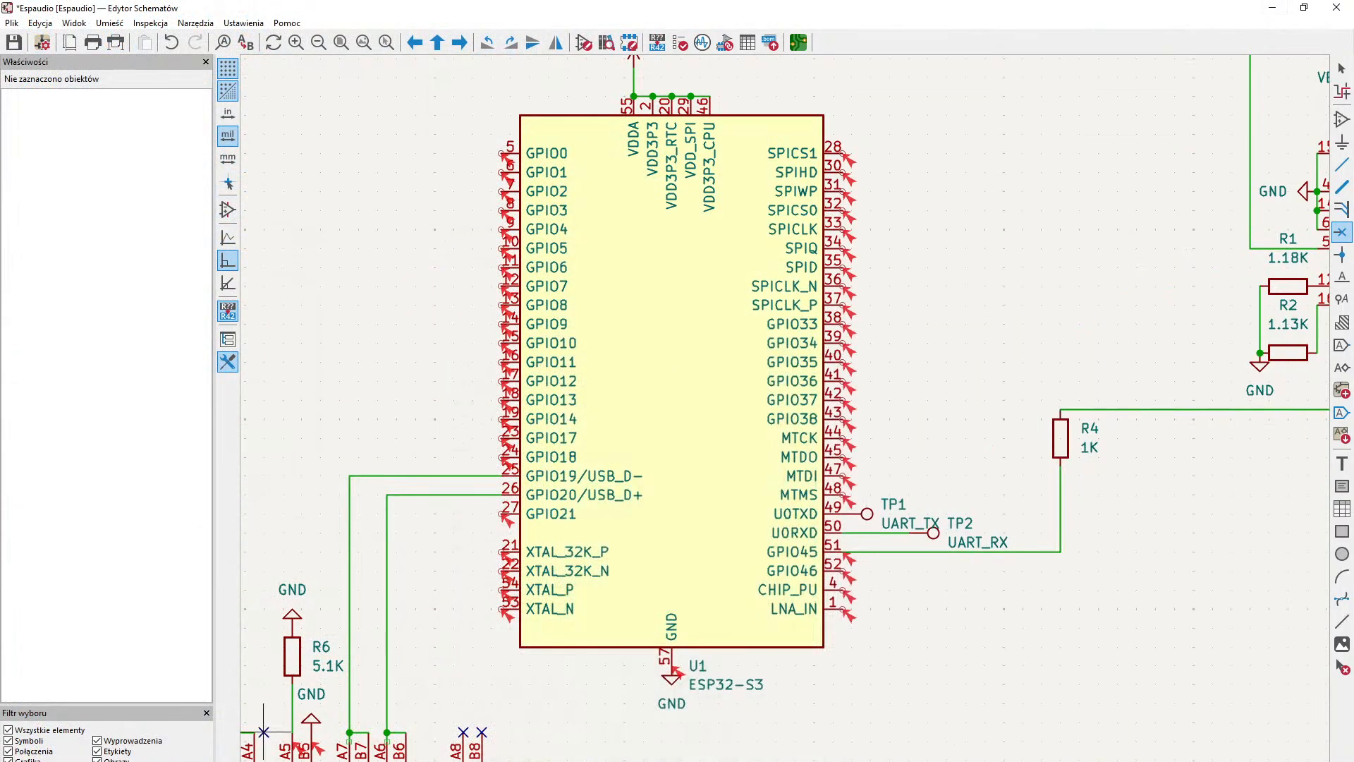
{"action": "left_click", "coordinate": [244, 761]}
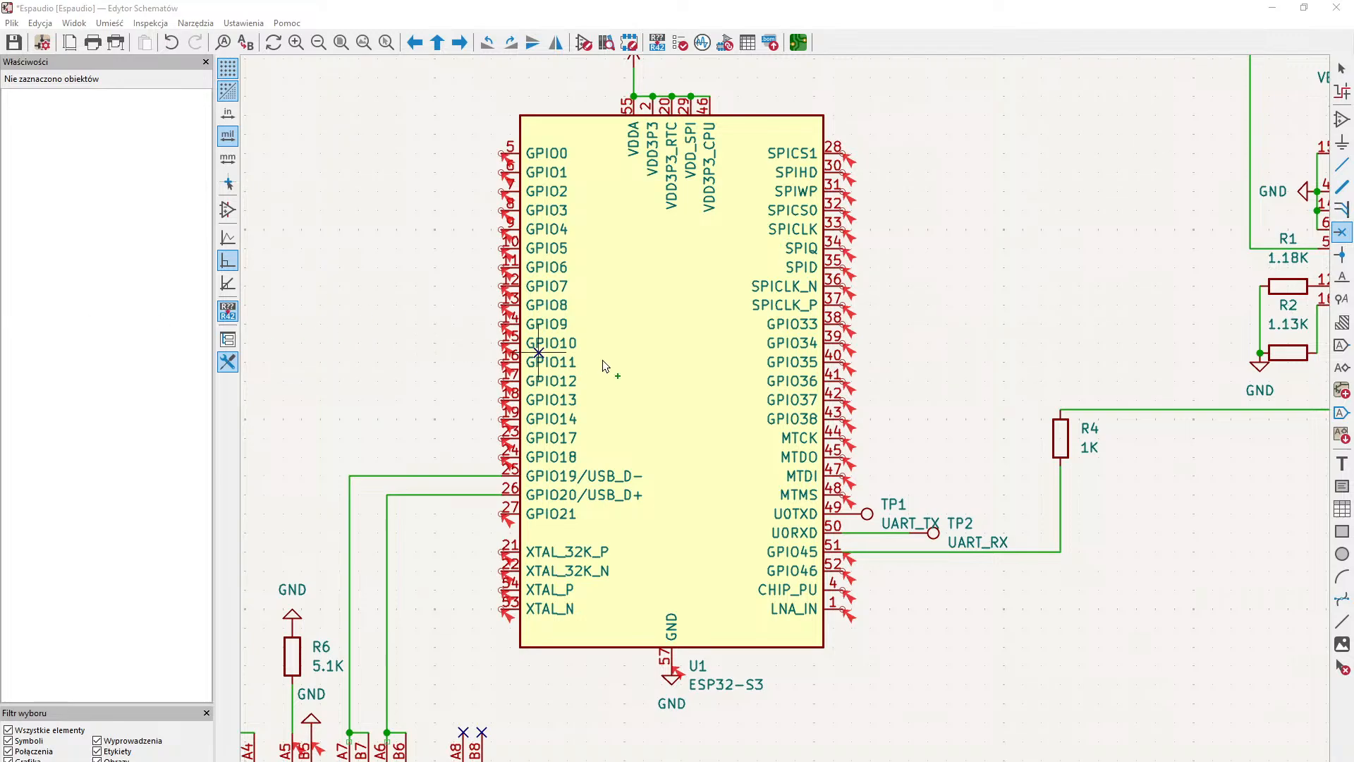
{"action": "middle_click_drag", "start_coordinate": [605, 361], "coordinate": [867, 466]}
{"action": "middle_click_drag", "start_coordinate": [597, 414], "coordinate": [594, 361]}
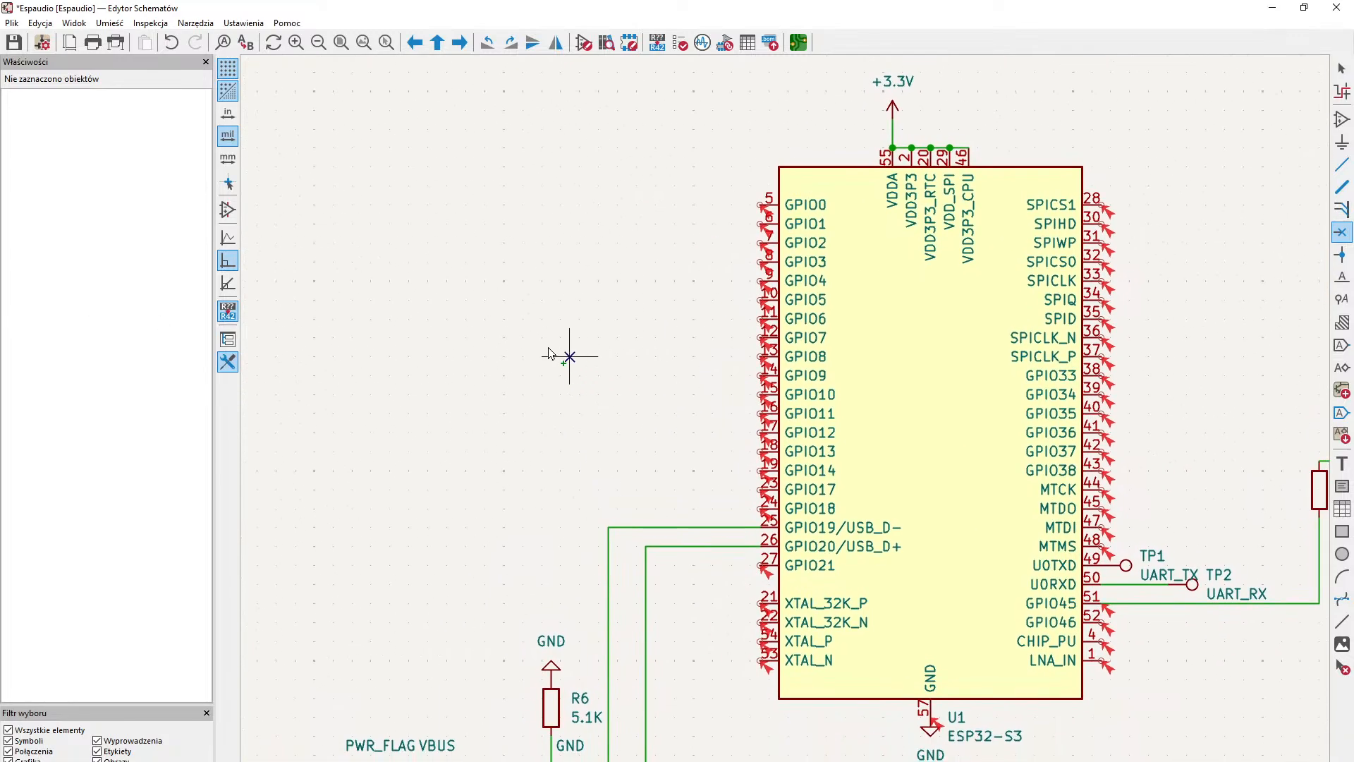
{"action": "middle_click_drag", "start_coordinate": [1176, 364], "coordinate": [1020, 354]}
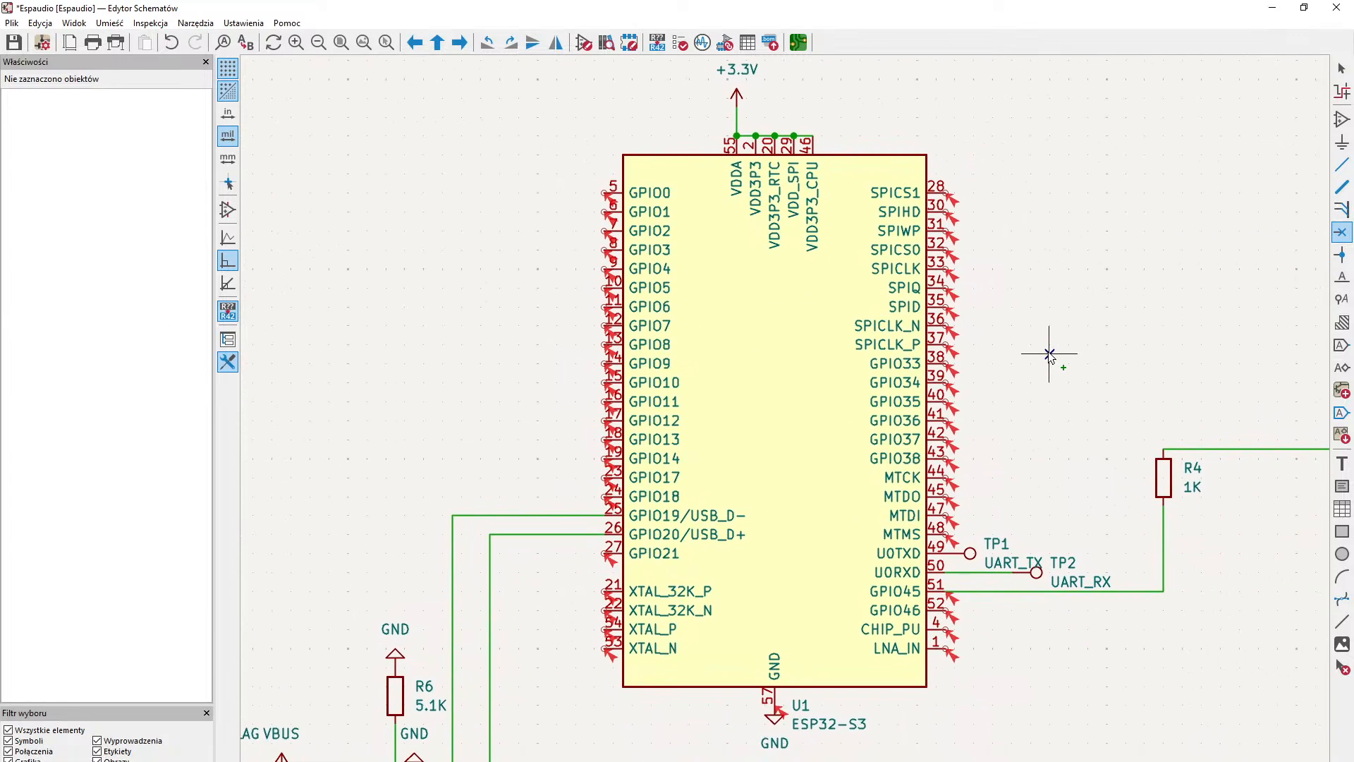
{"action": "middle_click_drag", "start_coordinate": [549, 335], "coordinate": [842, 380]}
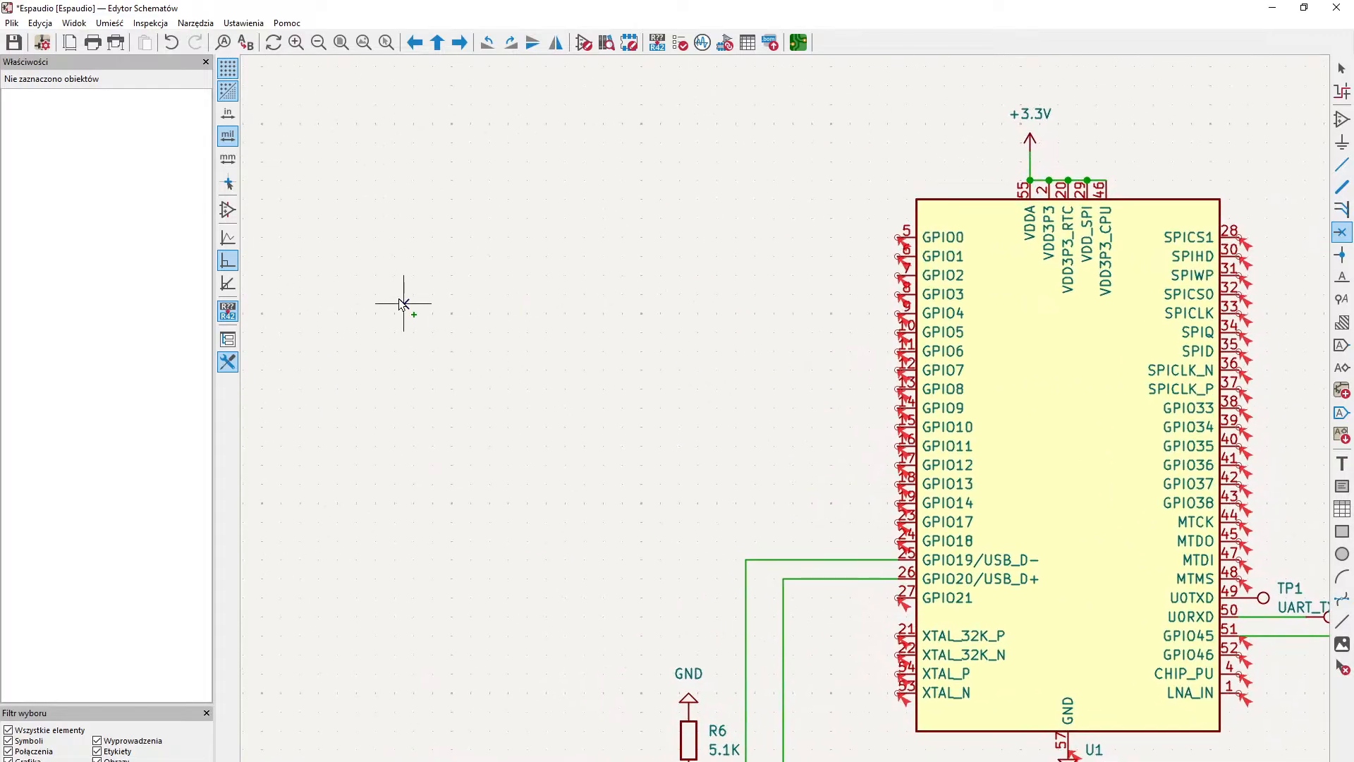
{"action": "left_click", "coordinate": [433, 228]}
{"action": "left_click", "coordinate": [1342, 68]}
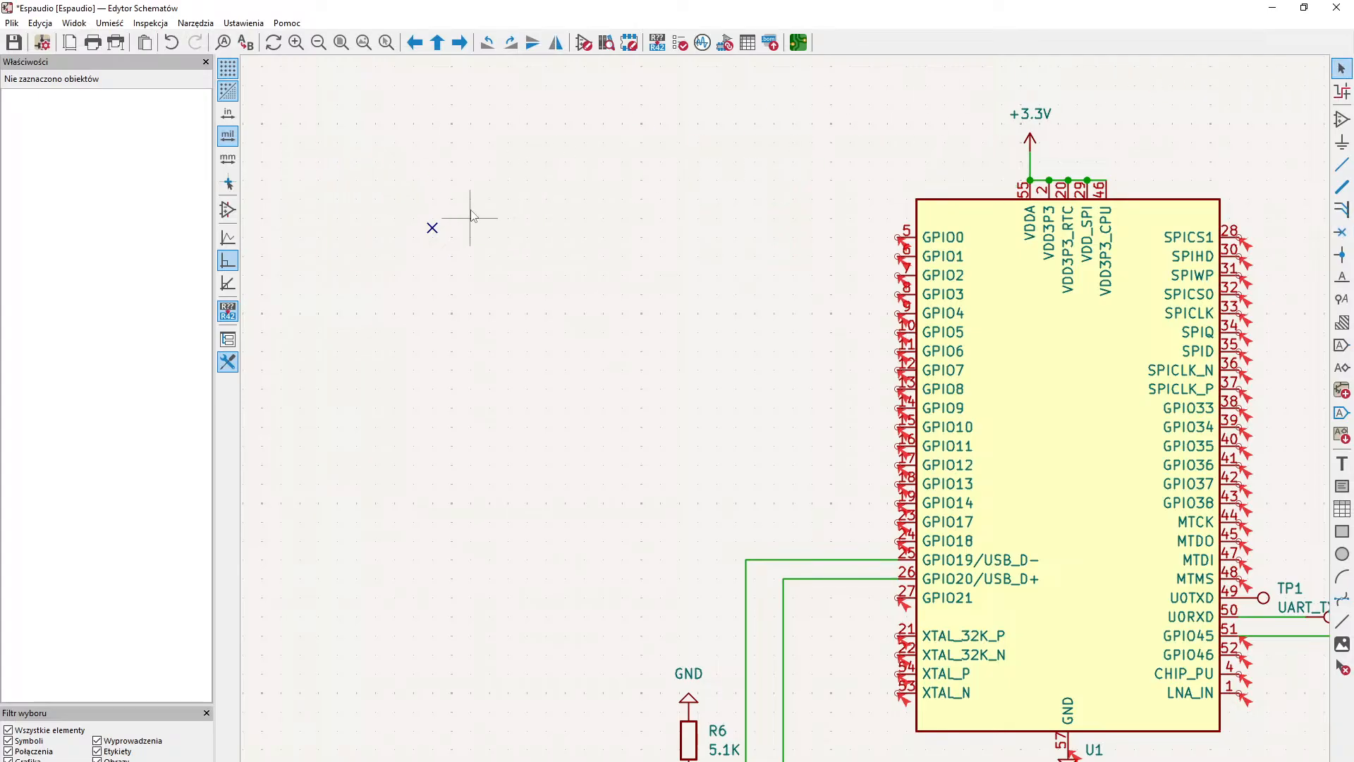
{"action": "key", "text": "ctrl+z"}
- Start adding a symbol and search the symbol library for PSRAM
{"action": "left_click", "coordinate": [1341, 119]}
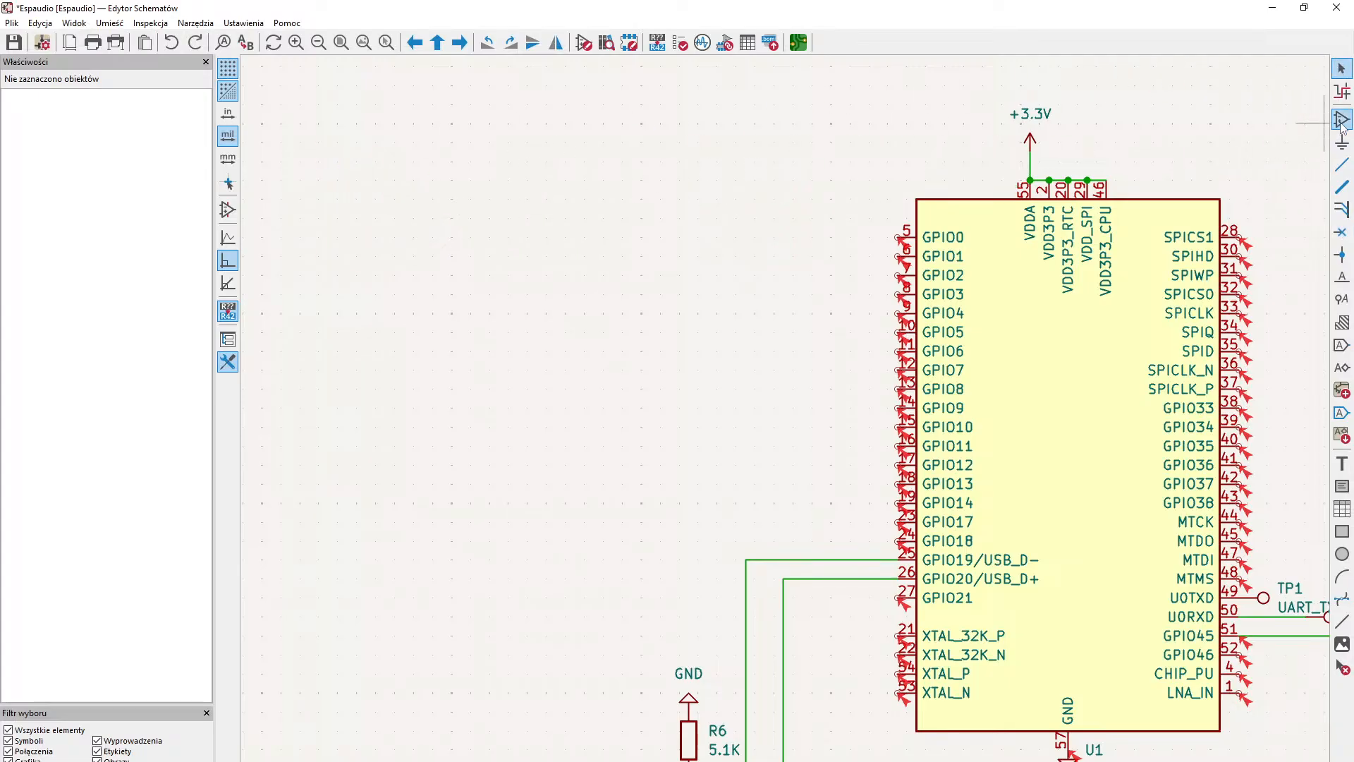
{"action": "type", "text": "RAM"}
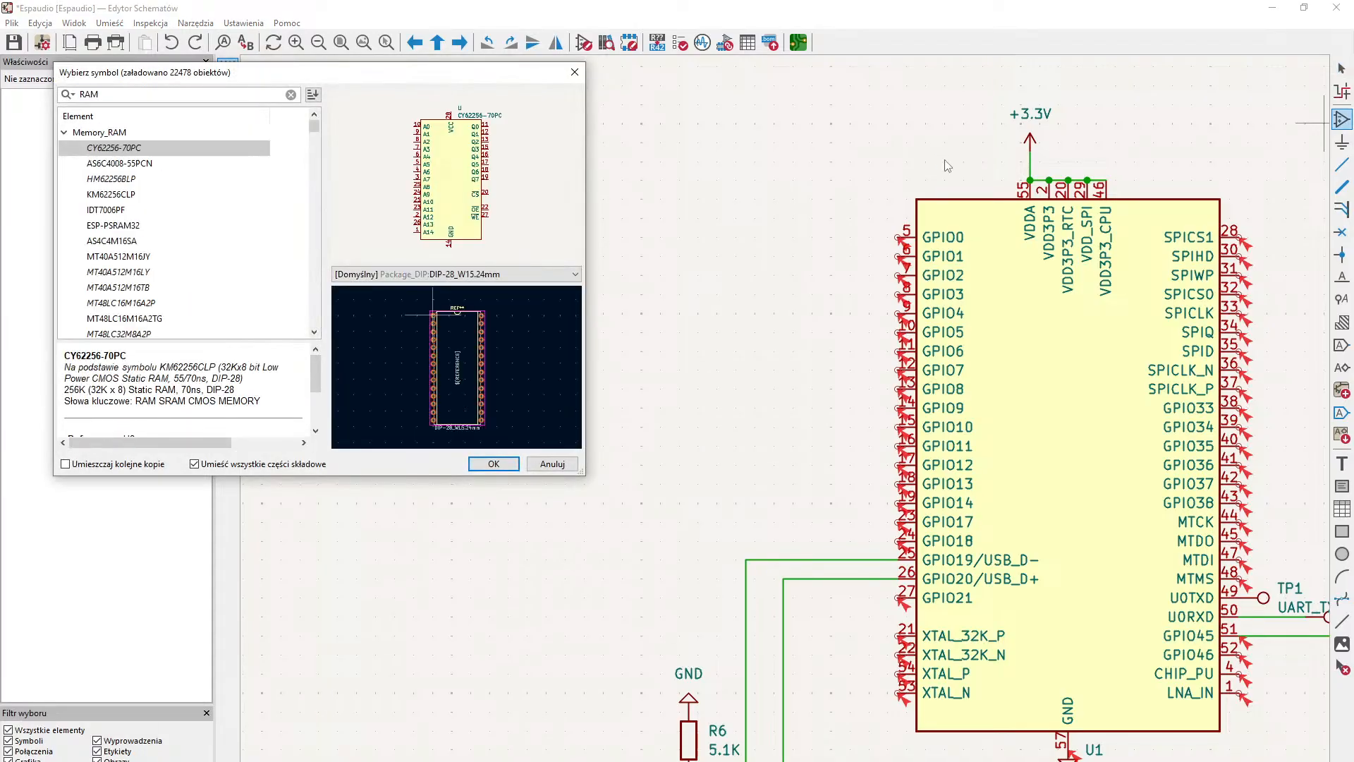
{"action": "key", "text": "BackSpace"}
{"action": "key", "text": "BackSpace"}
{"action": "key", "text": "BackSpace"}
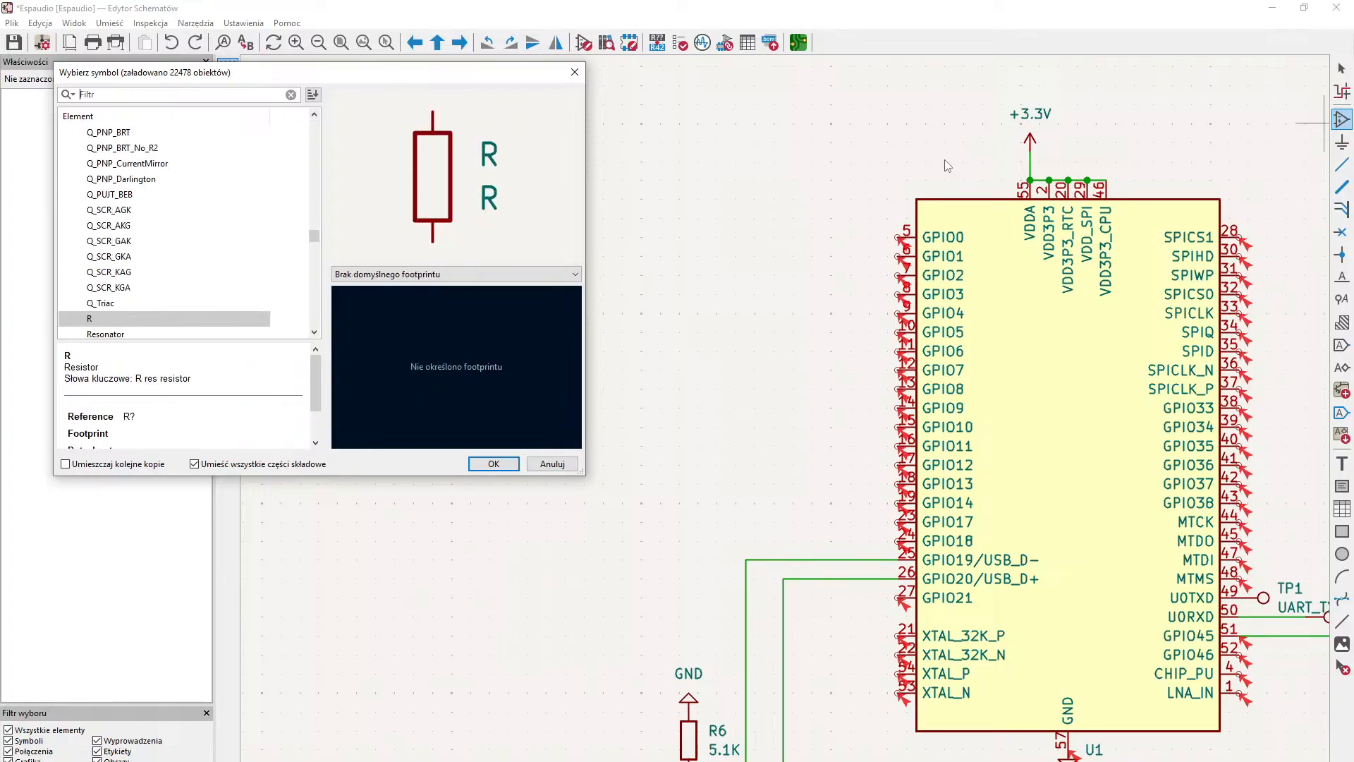
{"action": "type", "text": "PSRAM"}
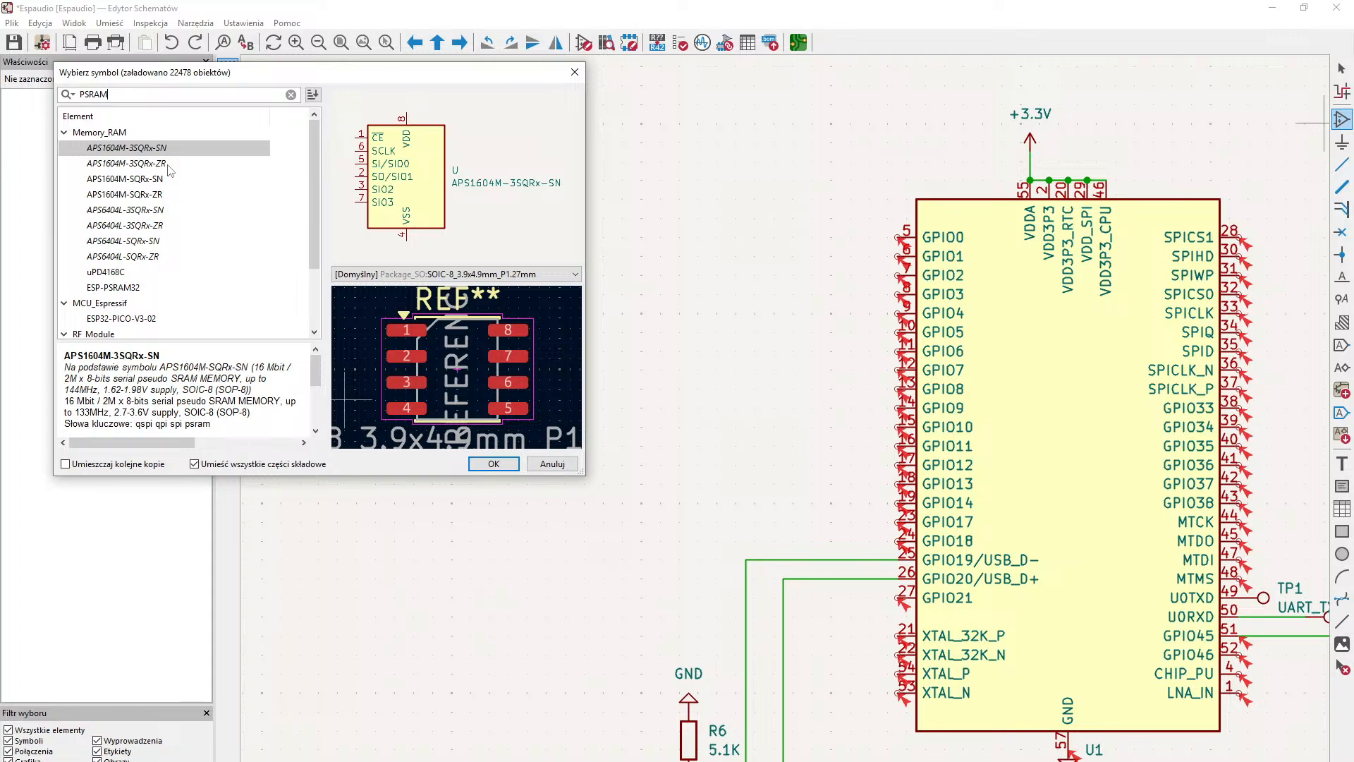
{"action": "scroll", "coordinate": [141, 230], "scroll_direction": "down", "scroll_amount": 2}
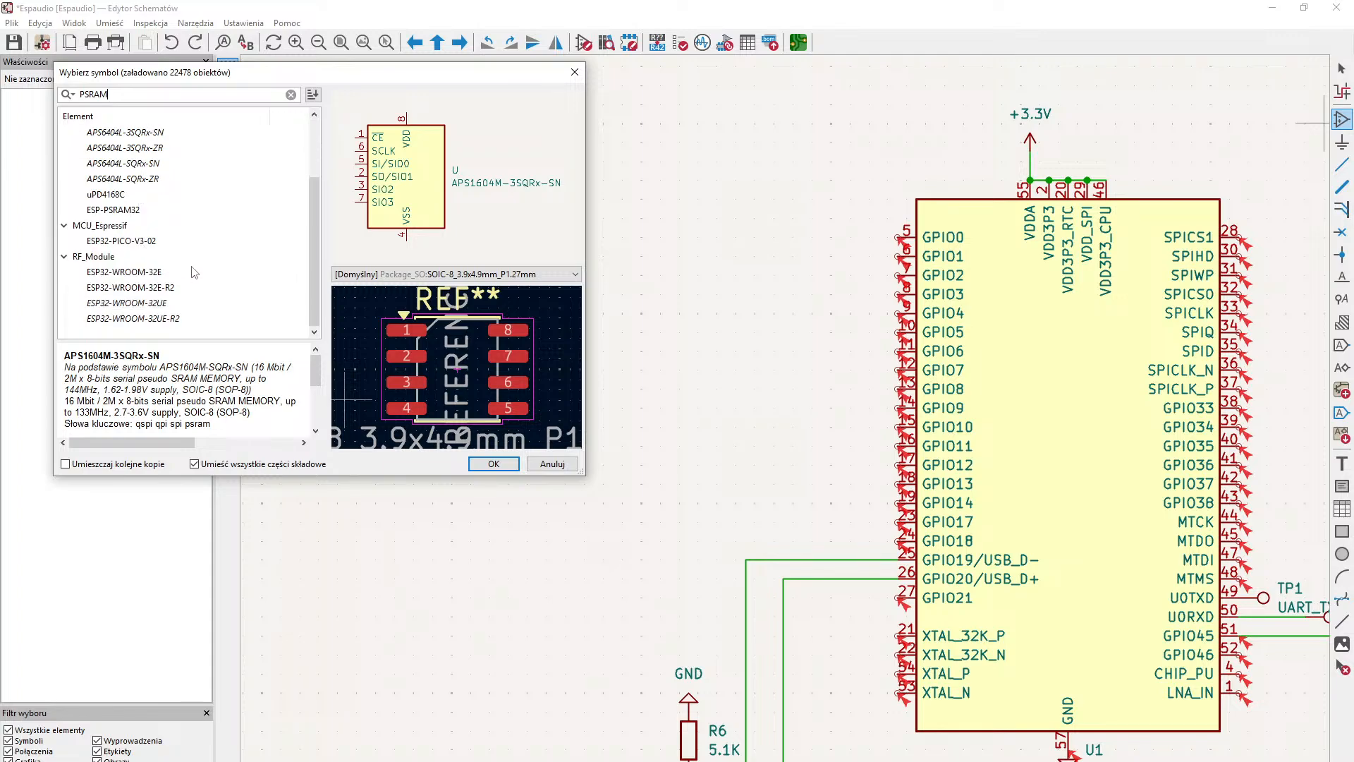
{"action": "scroll", "coordinate": [191, 272], "scroll_direction": "up", "scroll_amount": 1}
{"action": "scroll", "coordinate": [138, 264], "scroll_direction": "up", "scroll_amount": 1}
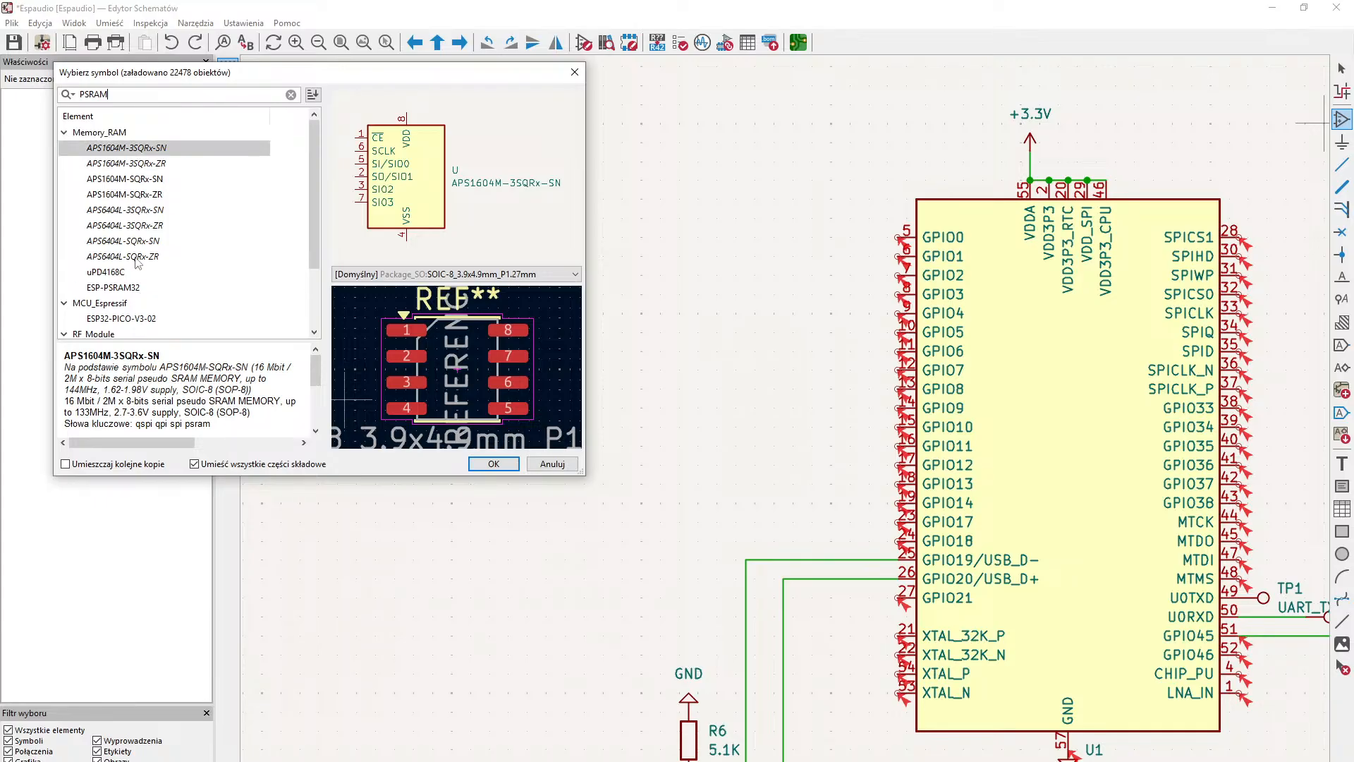
- Compare the PSRAM candidates in the Memory_RAM library, from ESP-PSRAM32 through the APS1604M and APS6404L variants, by description, symbol and footprint
{"action": "left_click", "coordinate": [133, 290]}
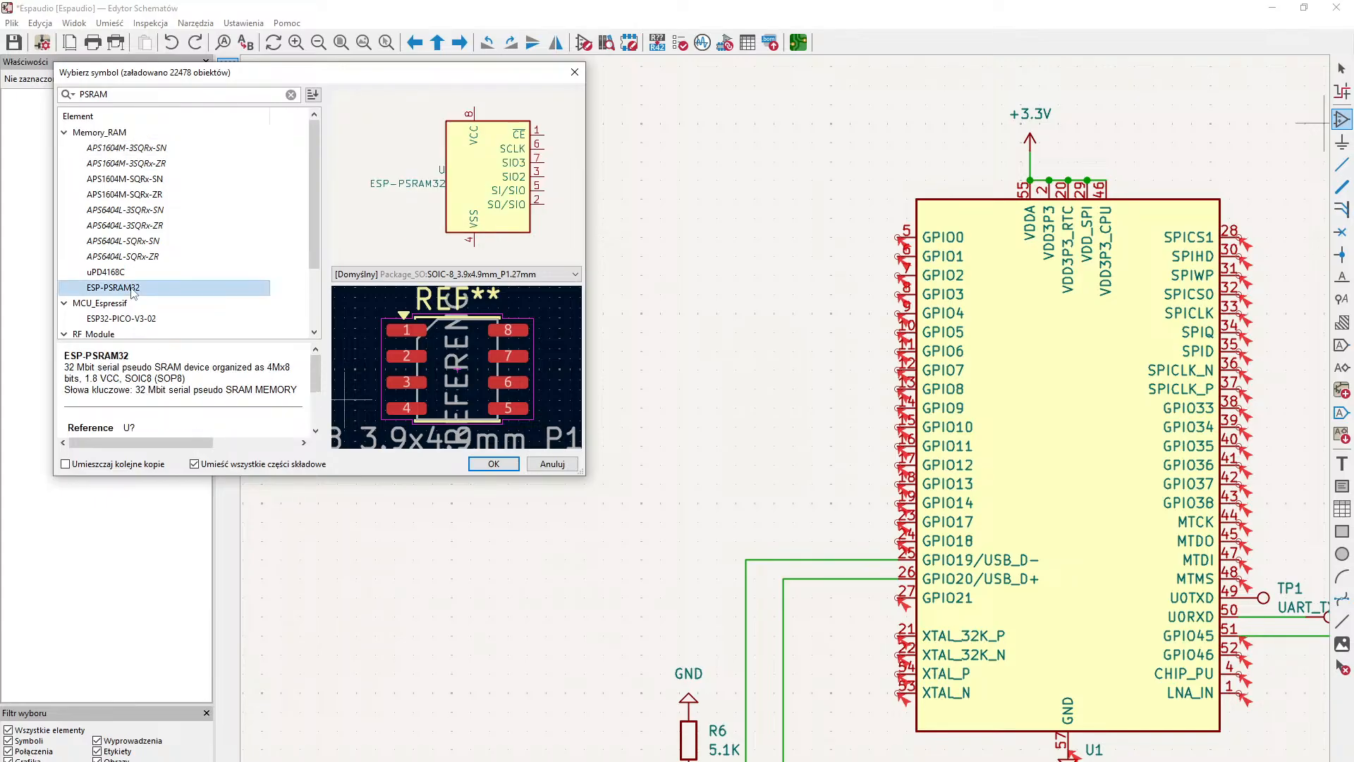
{"action": "left_click", "coordinate": [164, 148]}
{"action": "left_click", "coordinate": [164, 165]}
{"action": "left_click", "coordinate": [162, 180]}
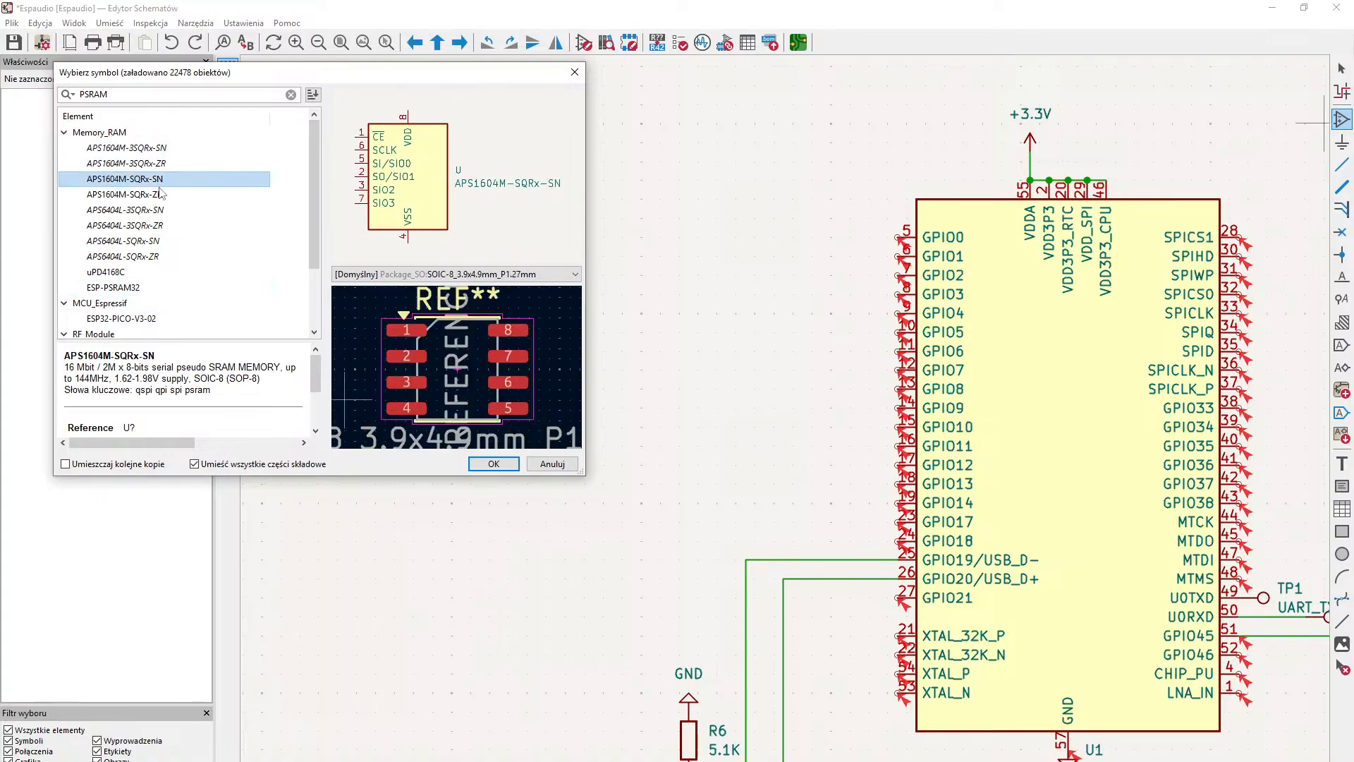
{"action": "left_click", "coordinate": [160, 196]}
{"action": "left_click", "coordinate": [159, 210]}
{"action": "left_click", "coordinate": [158, 226]}
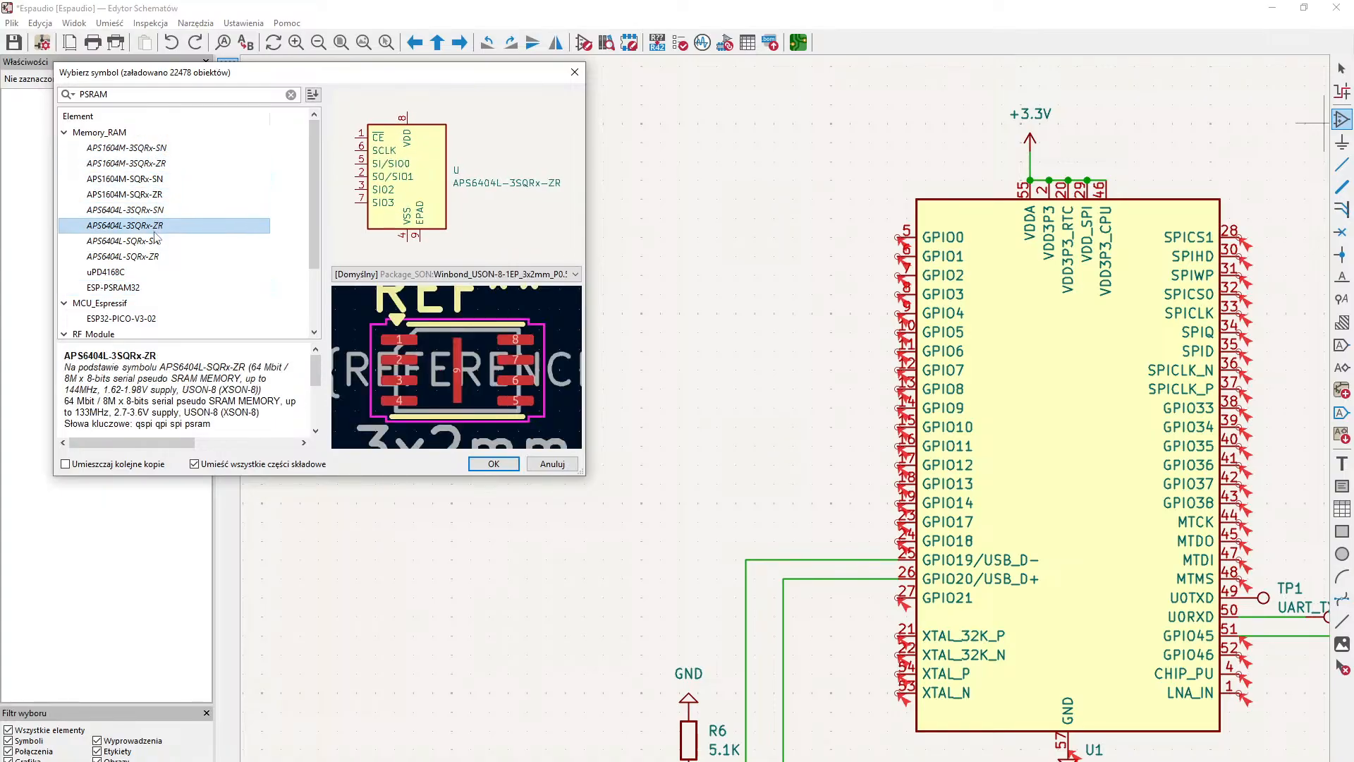
{"action": "left_click", "coordinate": [153, 241]}
{"action": "left_click", "coordinate": [155, 257]}
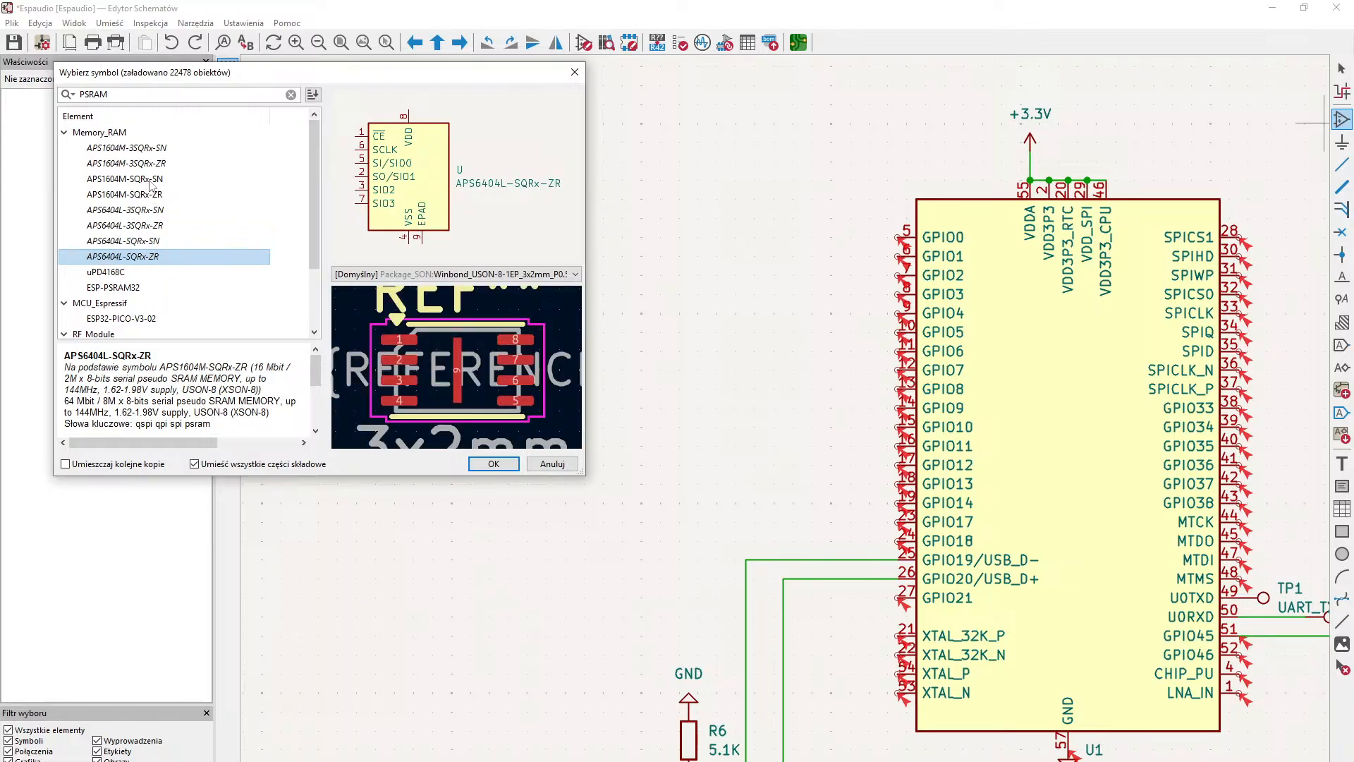
{"action": "left_click", "coordinate": [148, 147]}
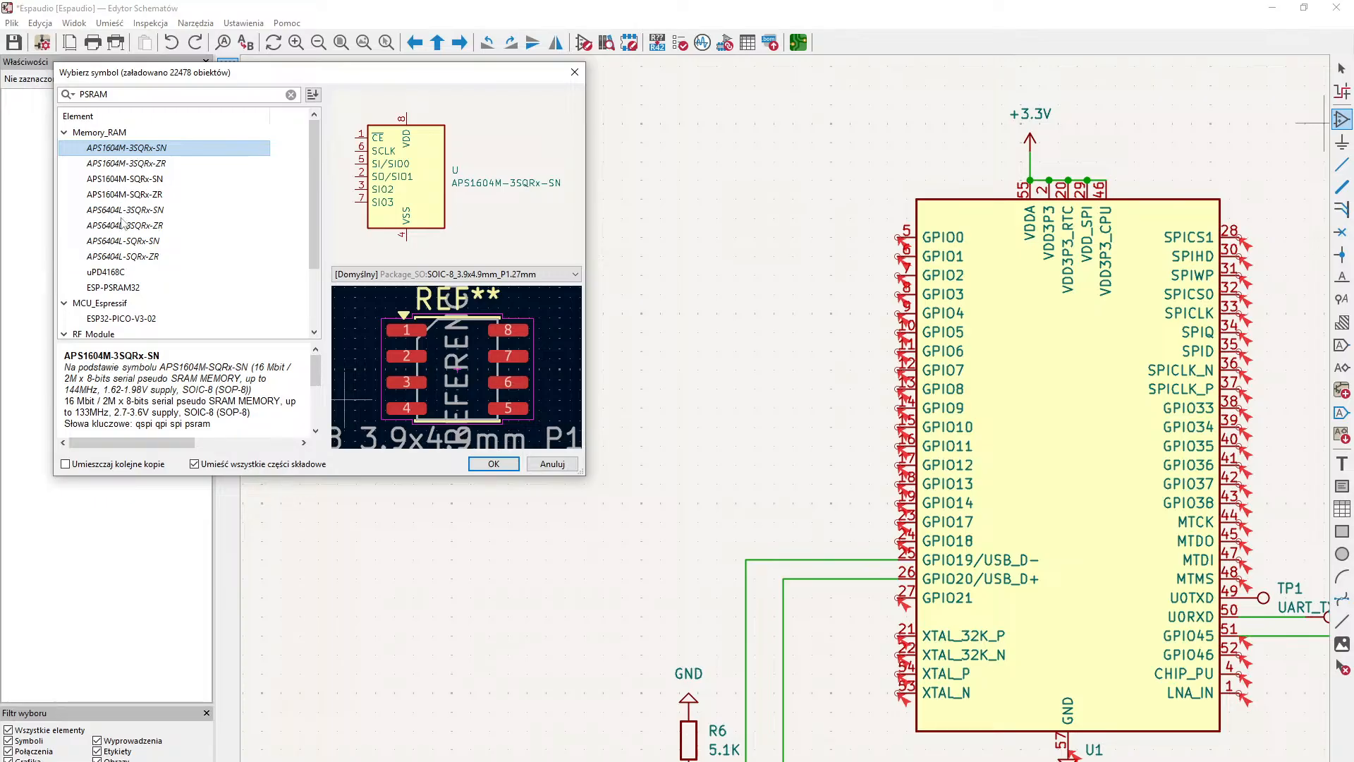
- Place the ESP-PSRAM32 symbol in the free area to the upper left of the ESP32-S3
{"action": "left_click", "coordinate": [124, 289]}
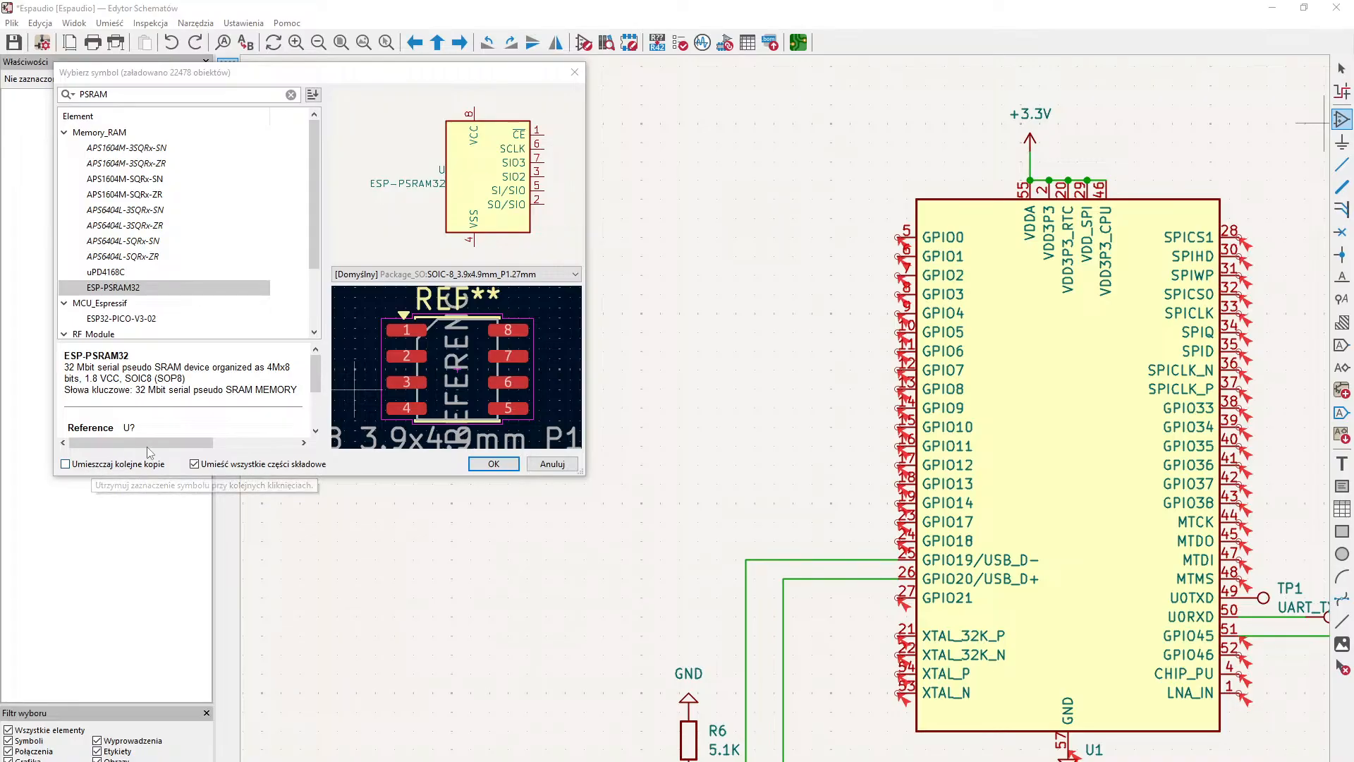
{"action": "left_click", "coordinate": [500, 464]}
{"action": "scroll", "coordinate": [710, 423], "scroll_direction": "down", "scroll_amount": 2}
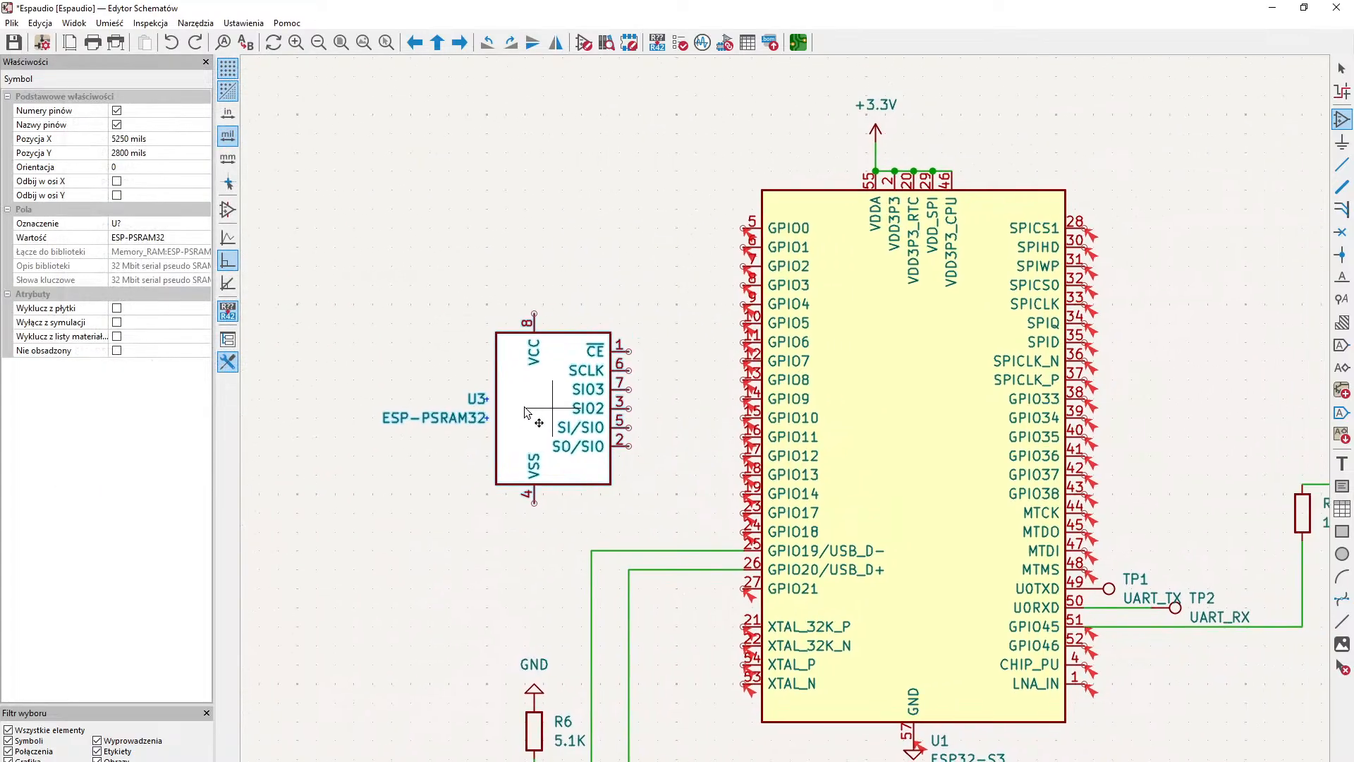
{"action": "scroll", "coordinate": [648, 423], "scroll_direction": "up", "scroll_amount": 2}
{"action": "middle_click_drag", "start_coordinate": [649, 424], "coordinate": [328, 423]}
{"action": "middle_click_drag", "start_coordinate": [925, 424], "coordinate": [750, 460]}
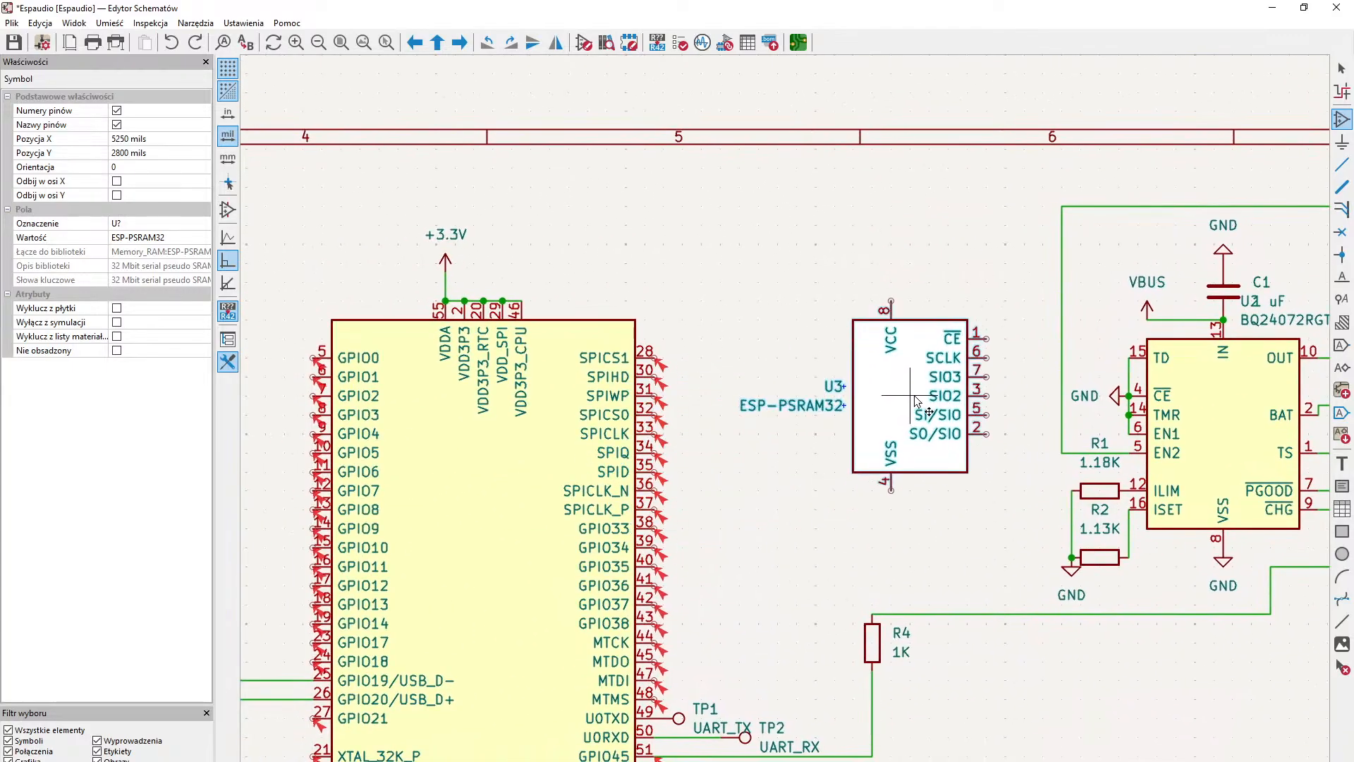
{"action": "middle_click_drag", "start_coordinate": [759, 379], "coordinate": [1109, 407]}
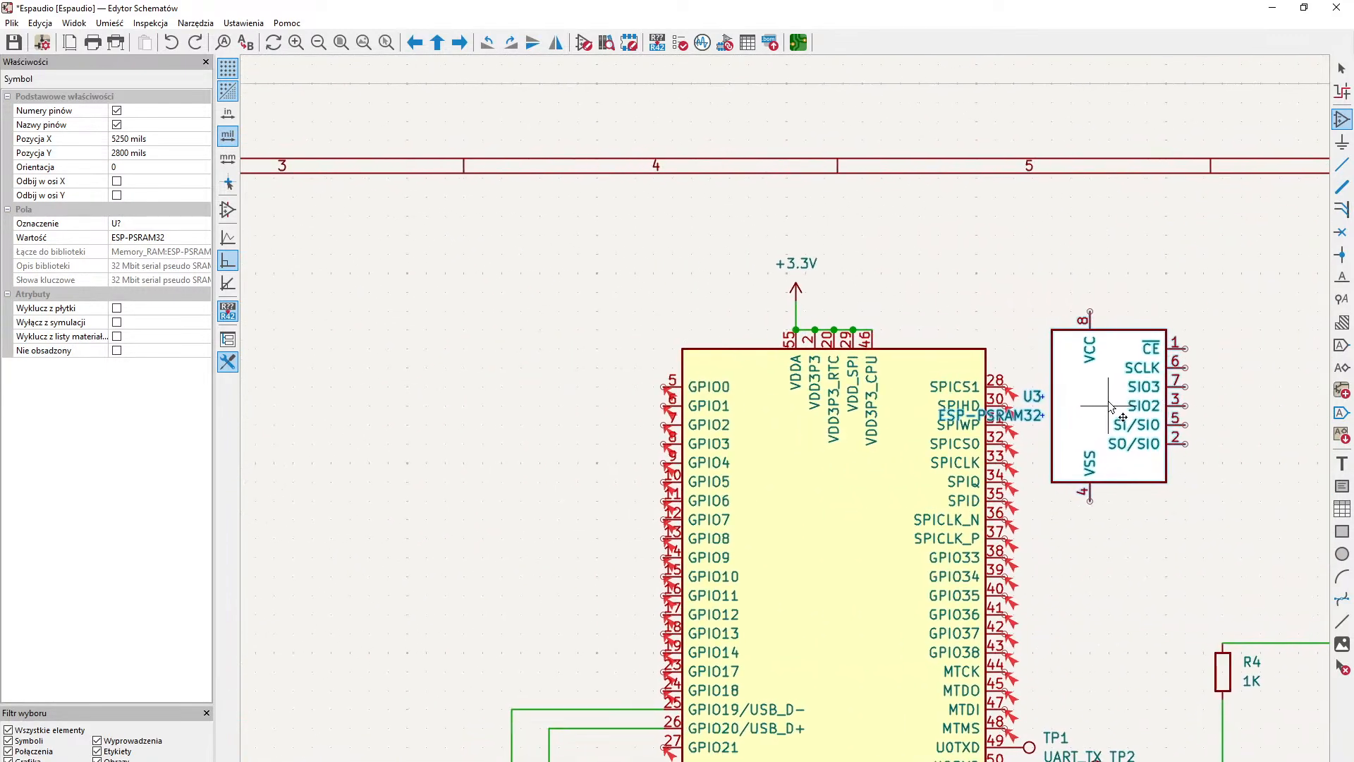
{"action": "middle_click_drag", "start_coordinate": [646, 411], "coordinate": [1090, 393]}
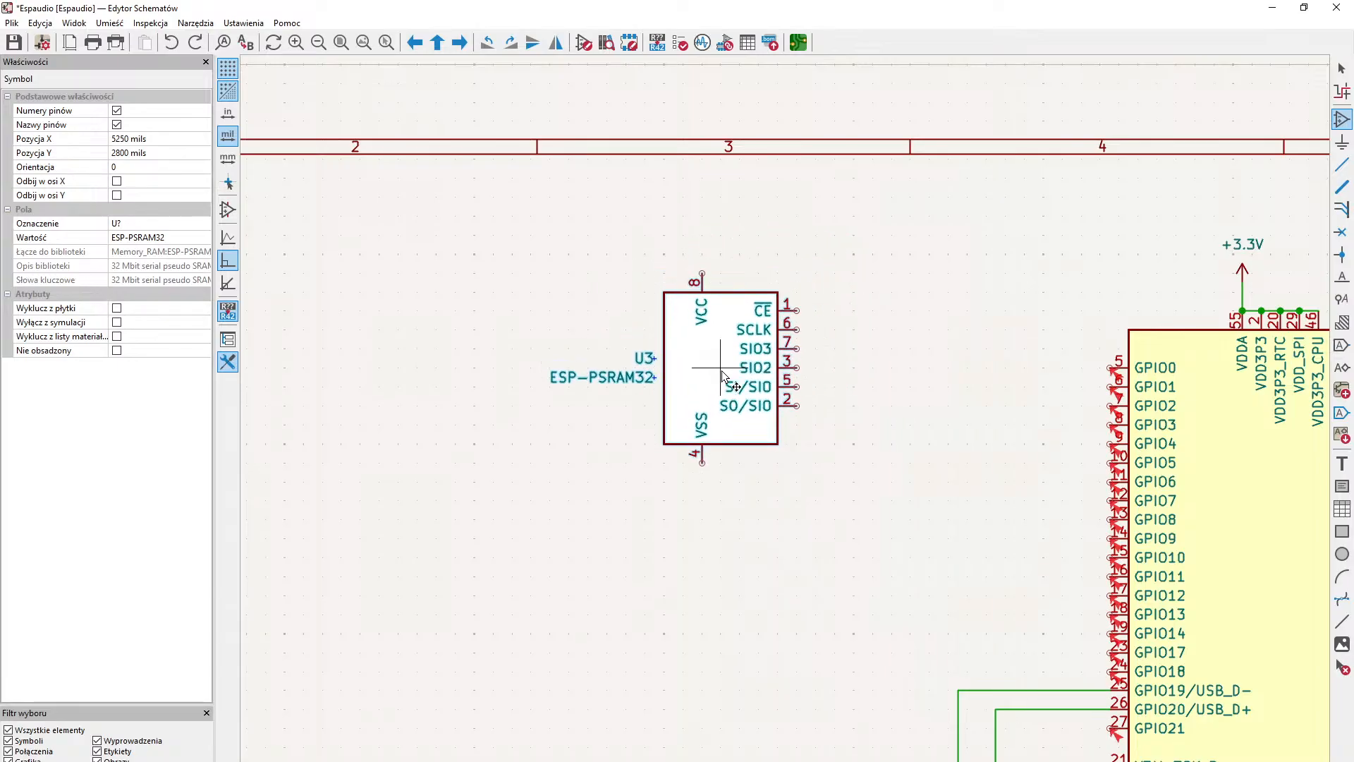
{"action": "left_click", "coordinate": [749, 344]}
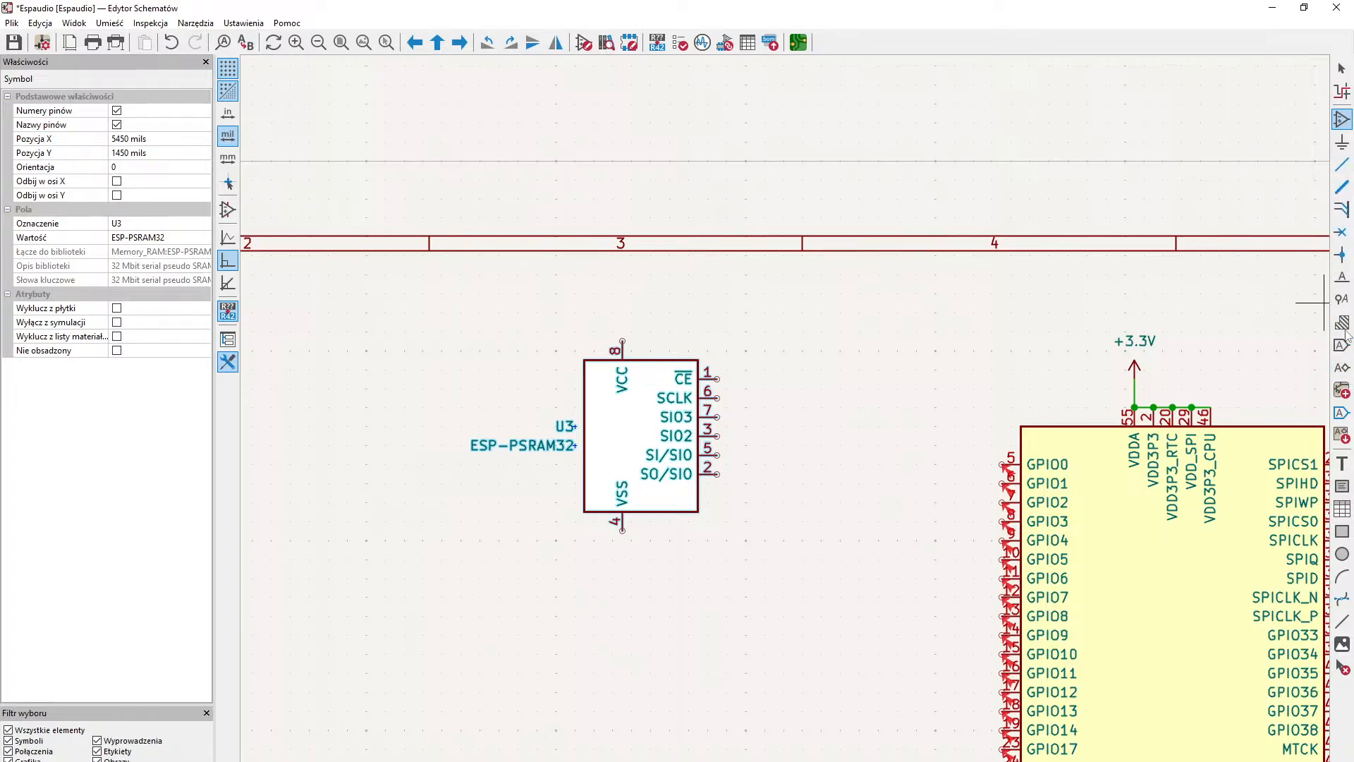
- Attach a GND symbol to the ESP-PSRAM32's VSS pin 4 and a +3.3V symbol to its VCC pin 8
{"action": "left_click", "coordinate": [1344, 142]}
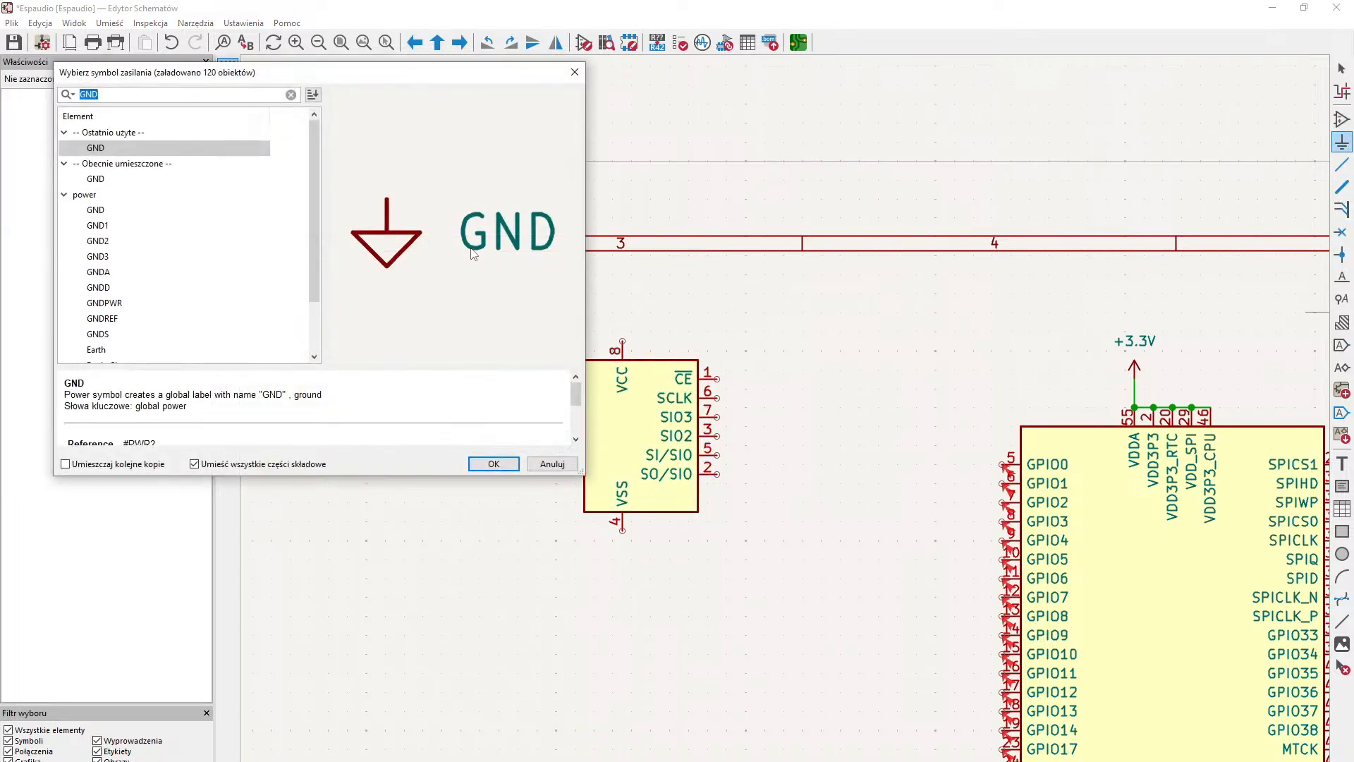
{"action": "key", "text": "Return"}
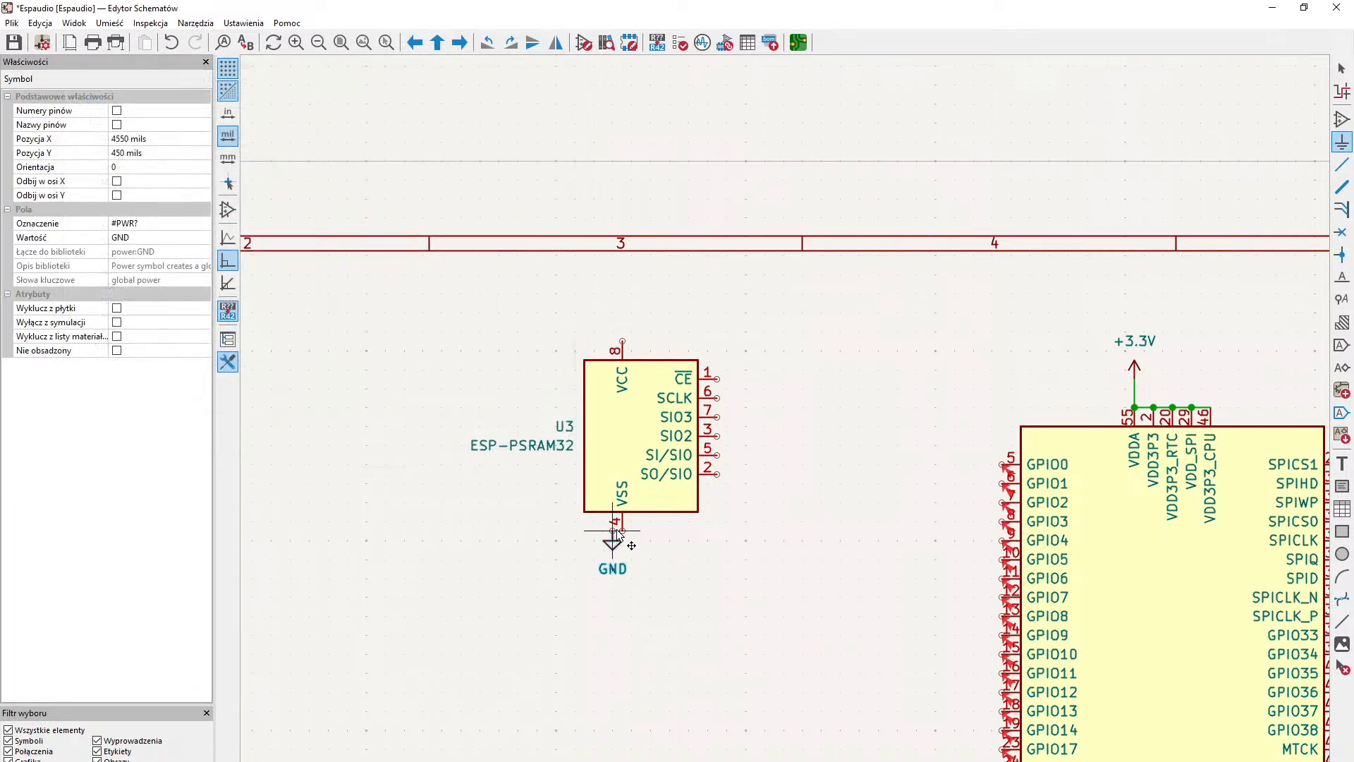
{"action": "left_click", "coordinate": [622, 530]}
{"action": "left_click", "coordinate": [760, 409]}
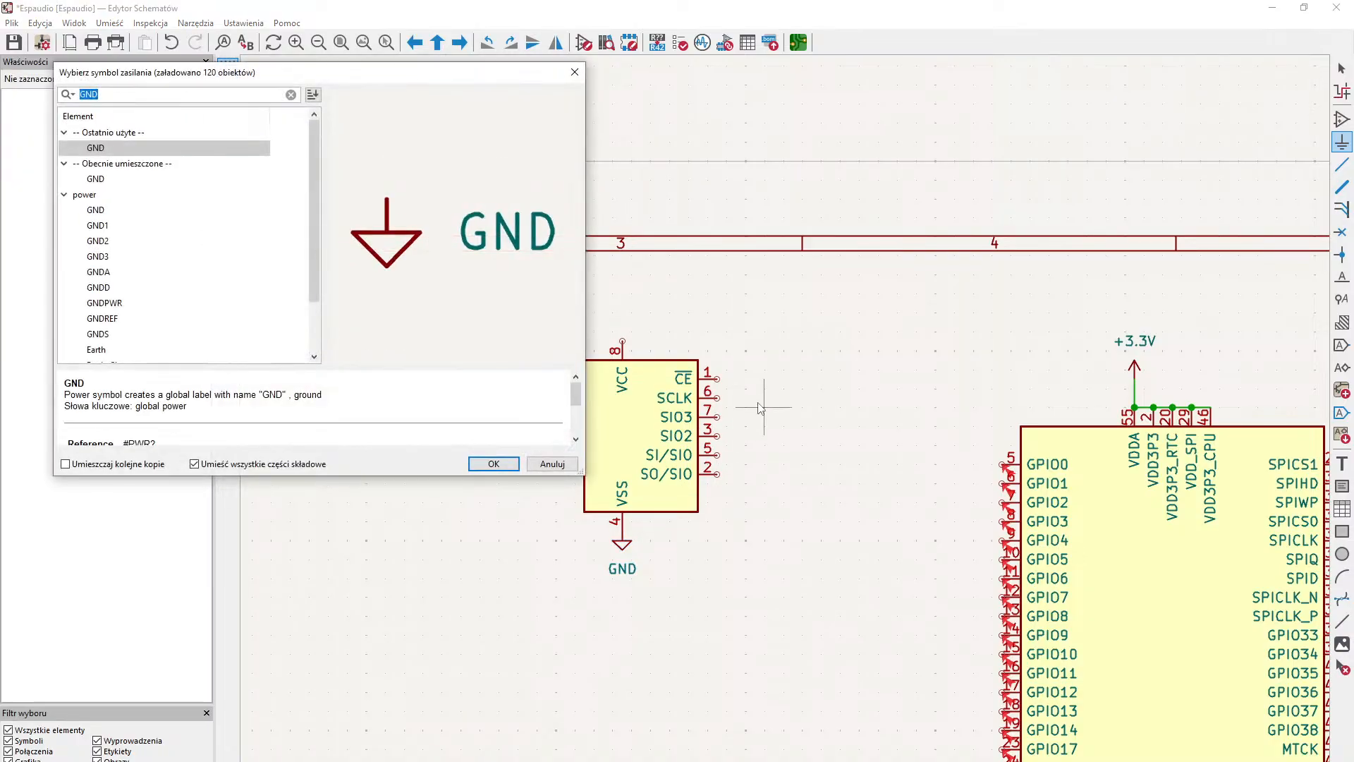
{"action": "type", "text": "+3.3"}
{"action": "key", "text": "Return"}
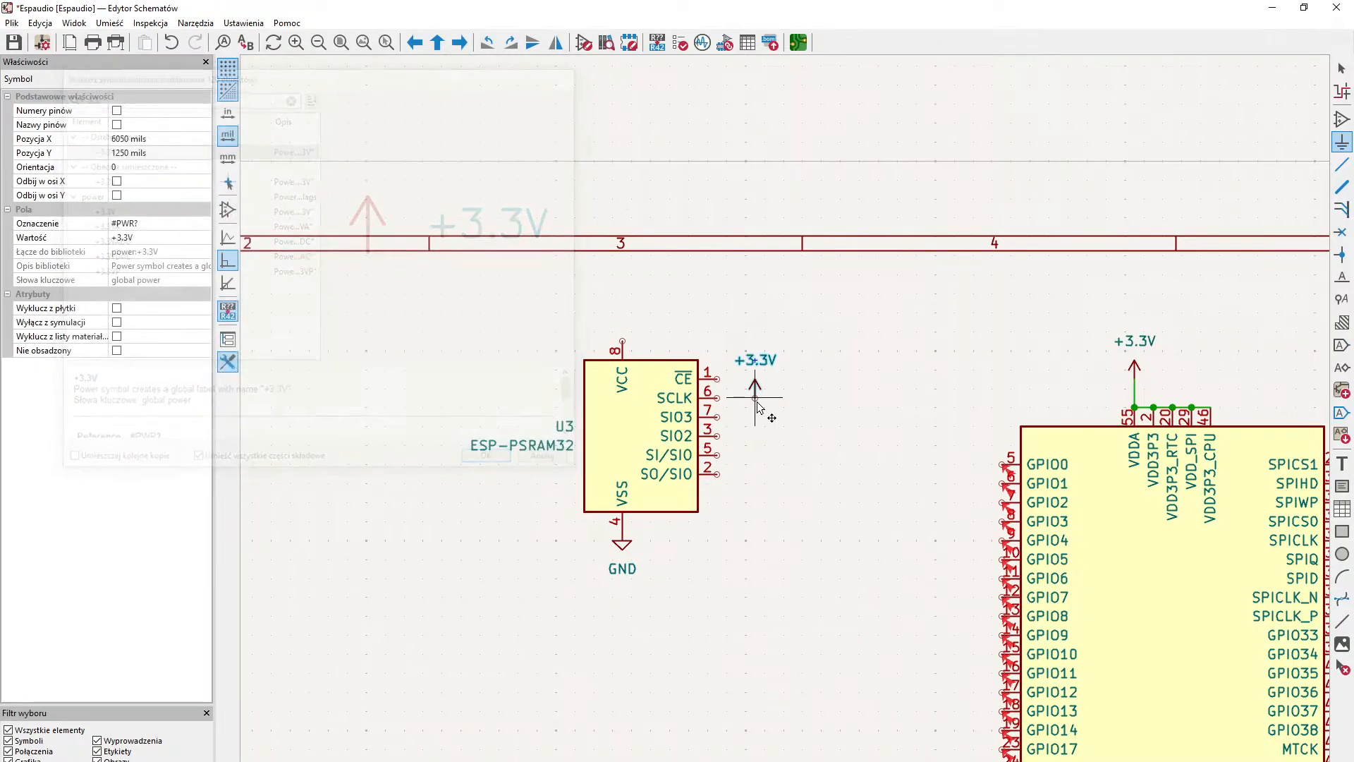
{"action": "left_click", "coordinate": [623, 342]}
- Examine the ESP32-S3's SPI and GPIO pins alongside the ESP-PSRAM32's signal pins for possible memory connections
{"action": "middle_click_drag", "start_coordinate": [717, 343], "coordinate": [596, 382]}
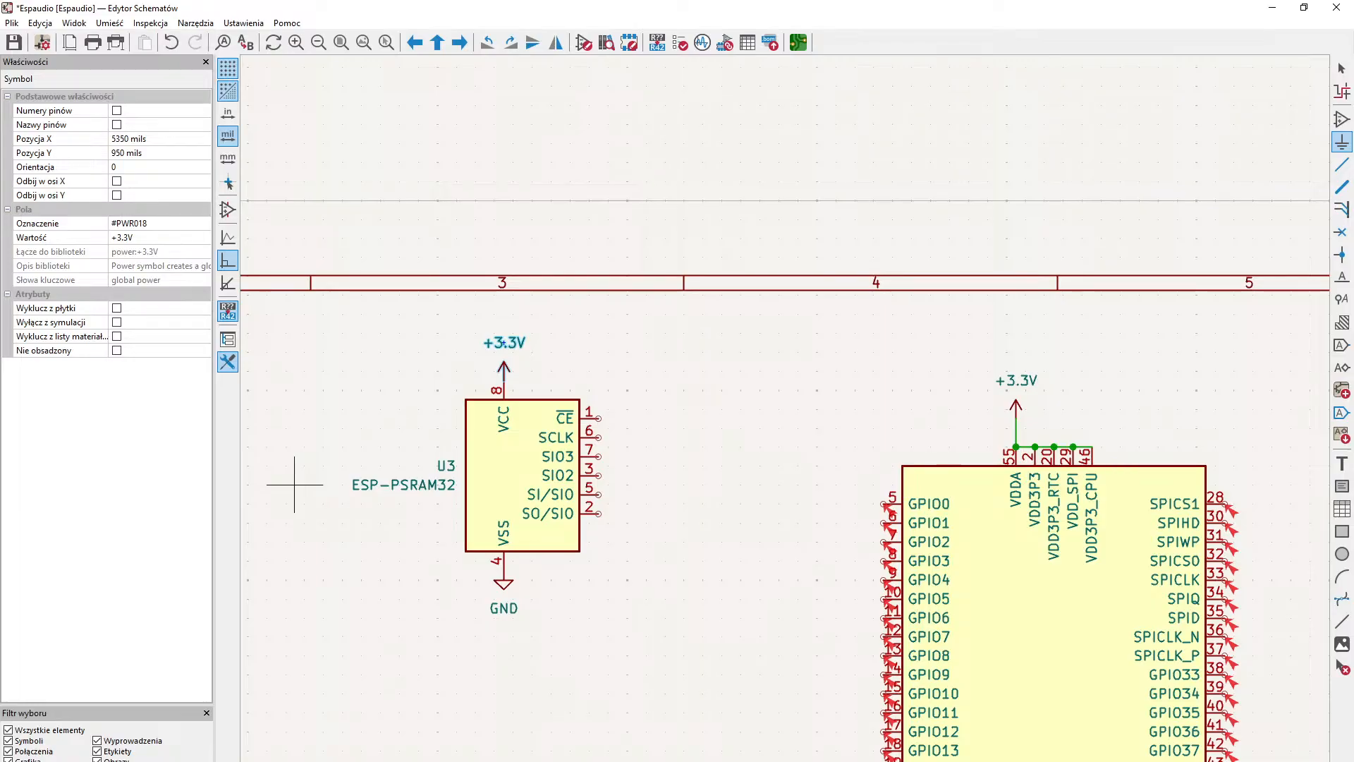
{"action": "scroll", "coordinate": [846, 487], "scroll_direction": "down", "scroll_amount": 2}
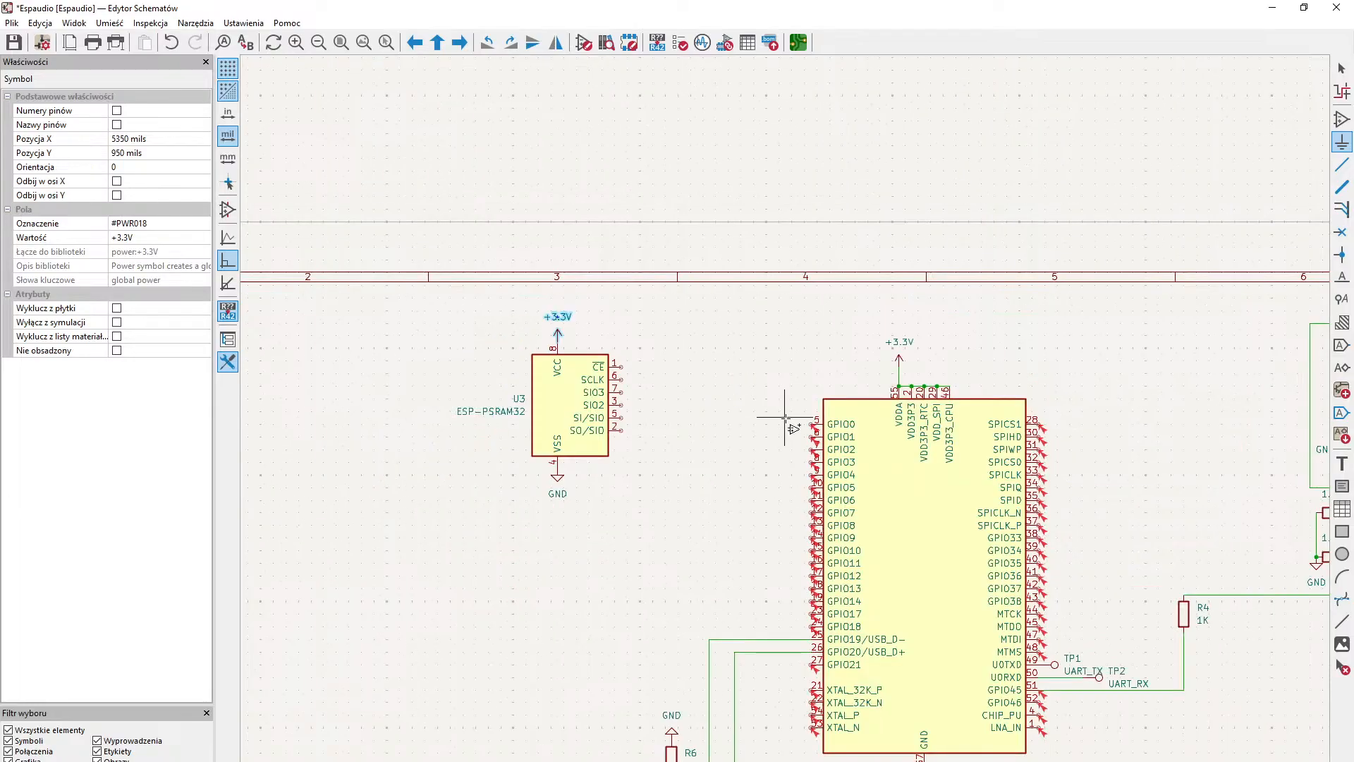
{"action": "scroll", "coordinate": [785, 426], "scroll_direction": "up", "scroll_amount": 2}
{"action": "middle_click_drag", "start_coordinate": [1249, 523], "coordinate": [1193, 411]}
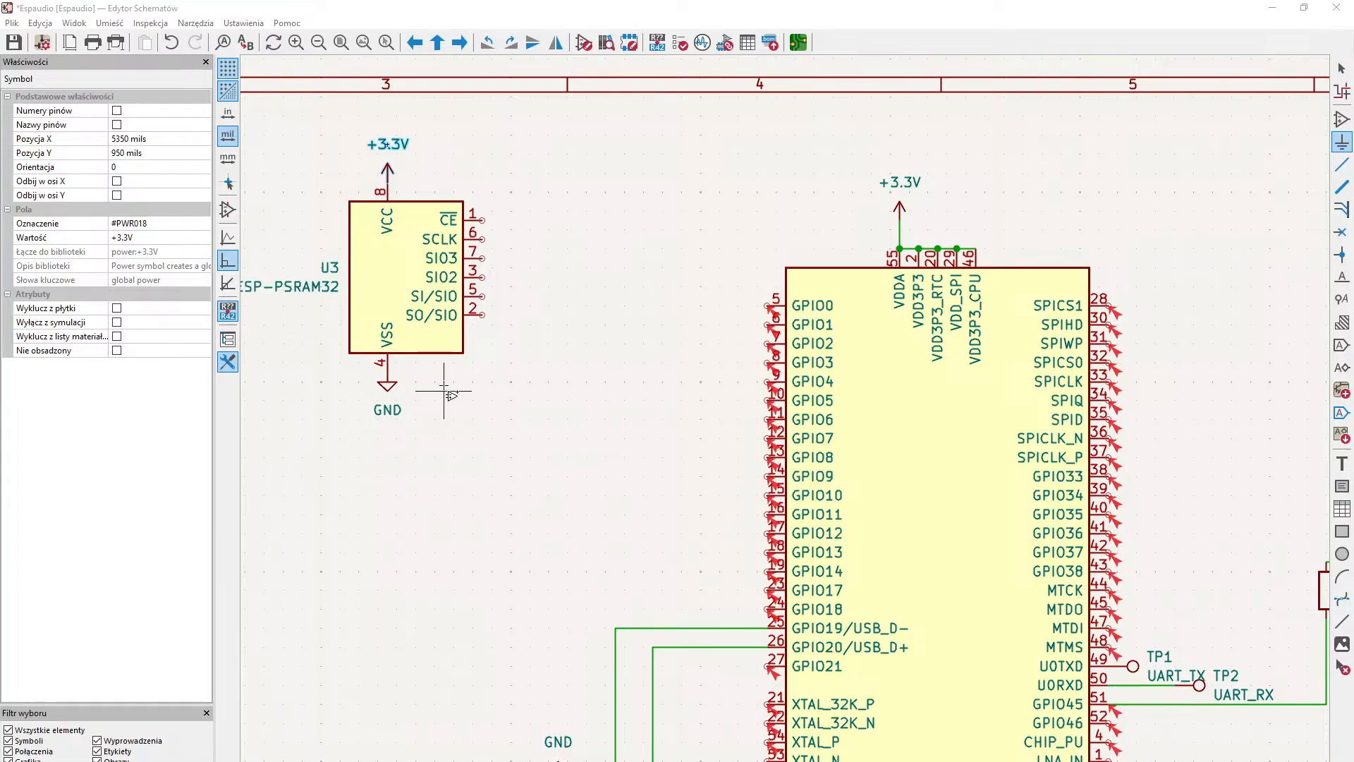
{"action": "middle_click_drag", "start_coordinate": [440, 385], "coordinate": [359, 328]}
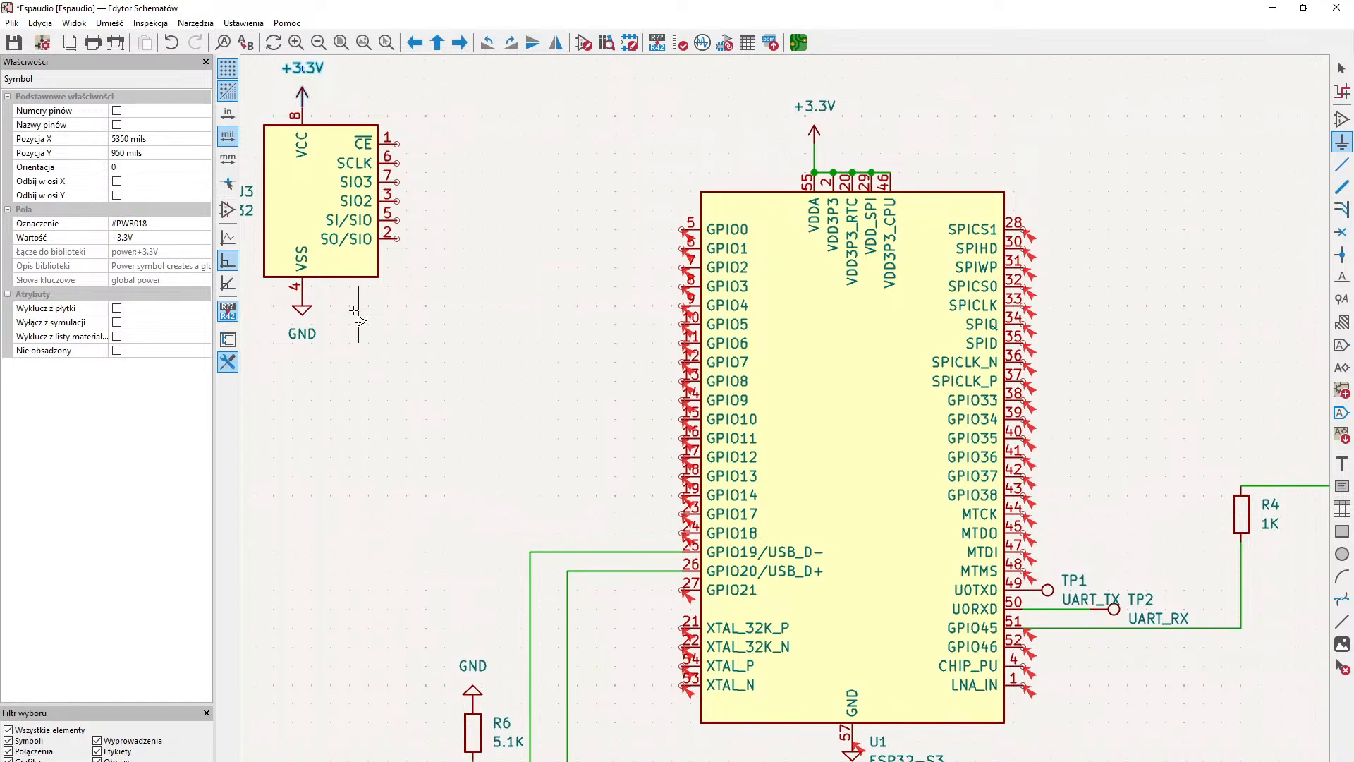
{"action": "mouse_move", "coordinate": [358, 323]}
{"action": "middle_mouse_down"}
{"action": "mouse_move", "coordinate": [355, 313]}
{"action": "mouse_move", "coordinate": [336, 330]}
{"action": "middle_mouse_up"}
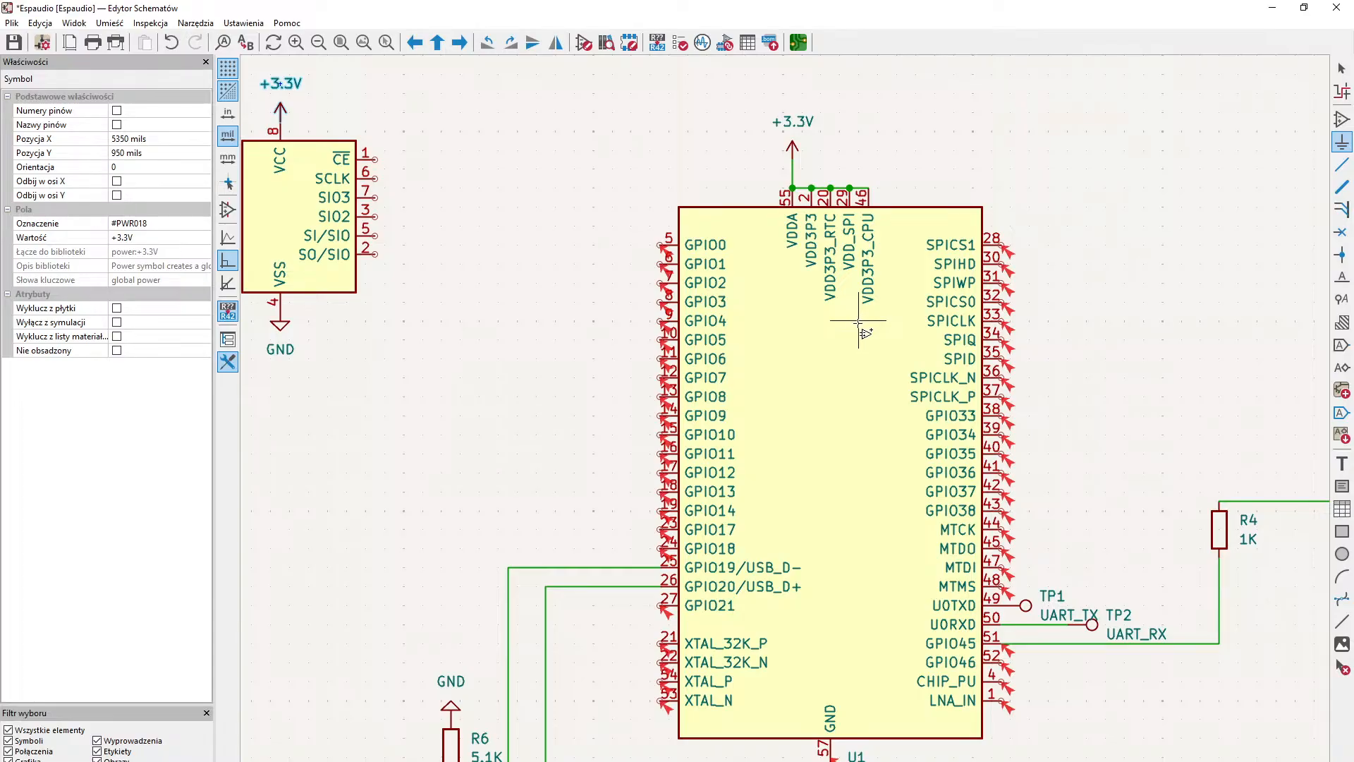
{"action": "middle_click_drag", "start_coordinate": [858, 322], "coordinate": [920, 397]}
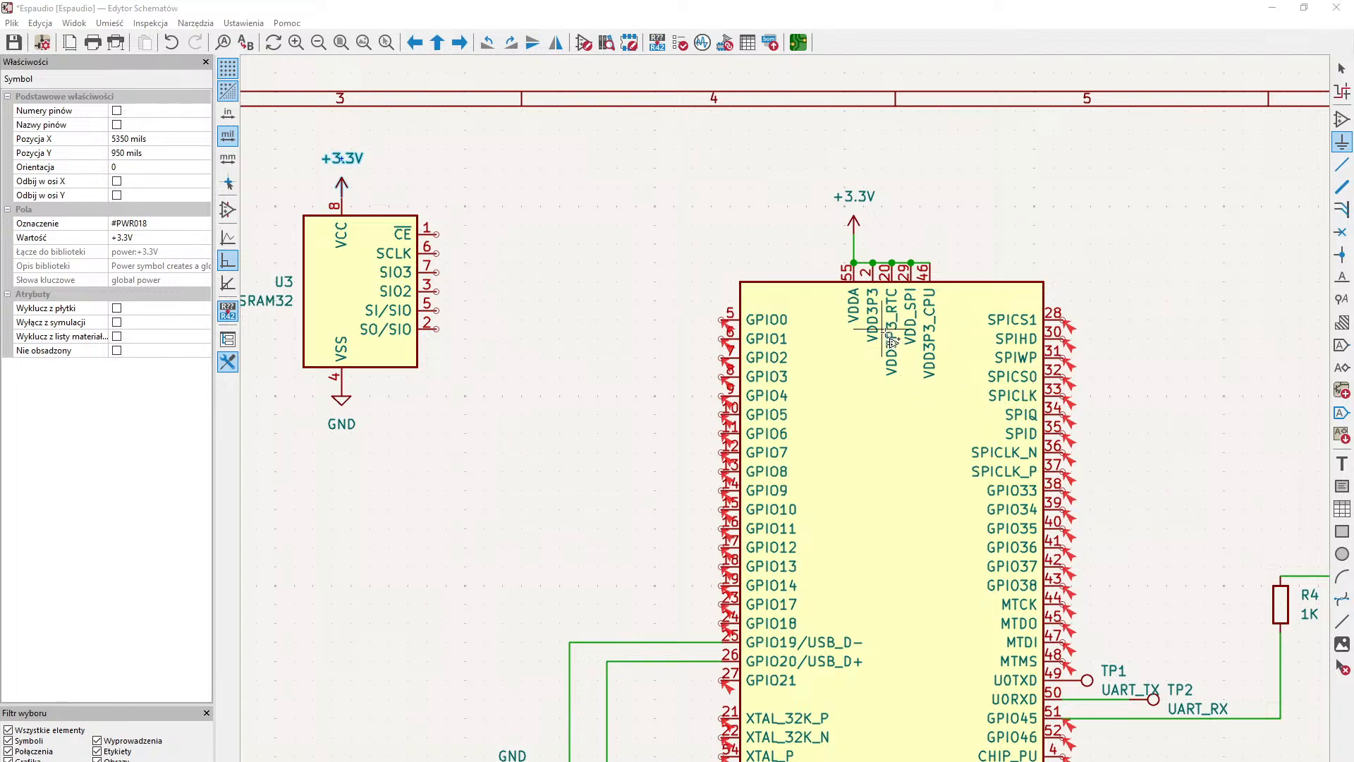
{"action": "scroll", "coordinate": [1058, 395], "scroll_direction": "down", "scroll_amount": 3}
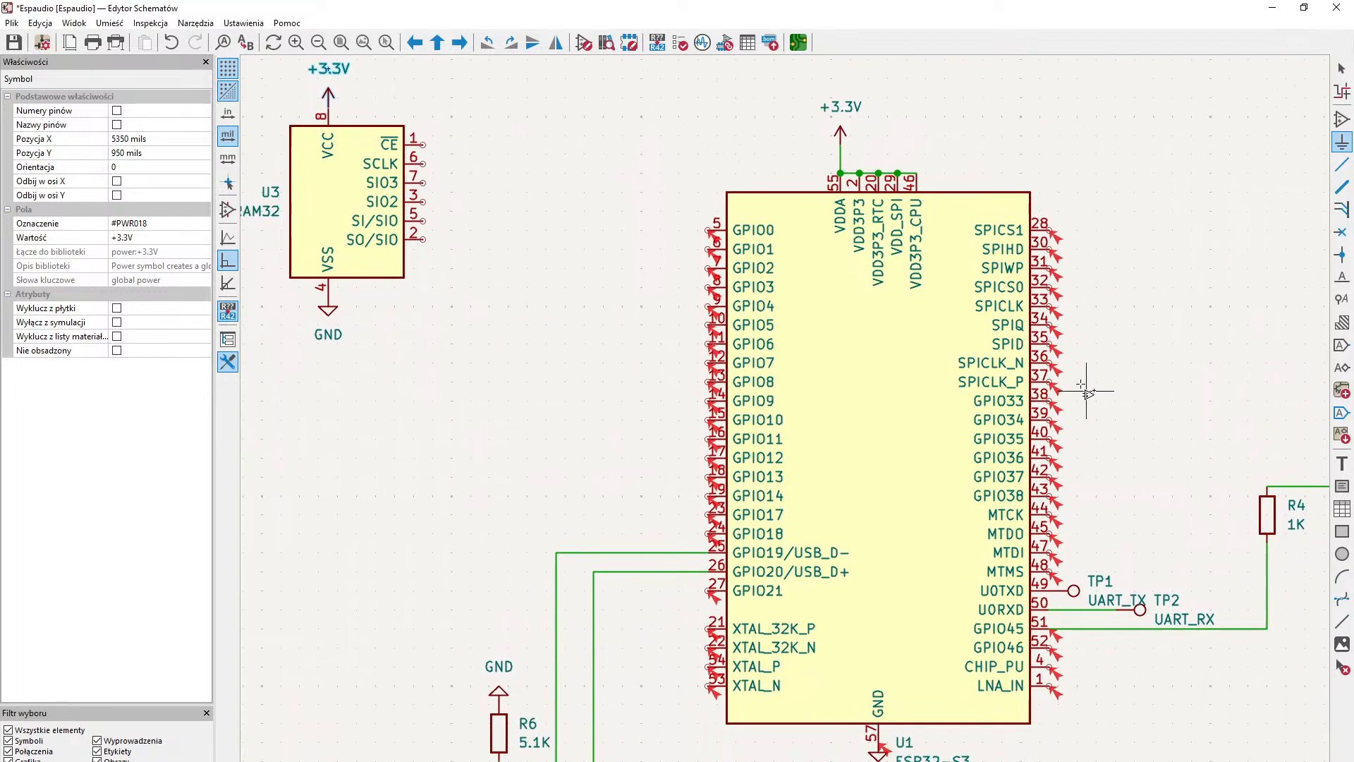
{"action": "middle_click_drag", "start_coordinate": [1086, 393], "coordinate": [954, 500]}
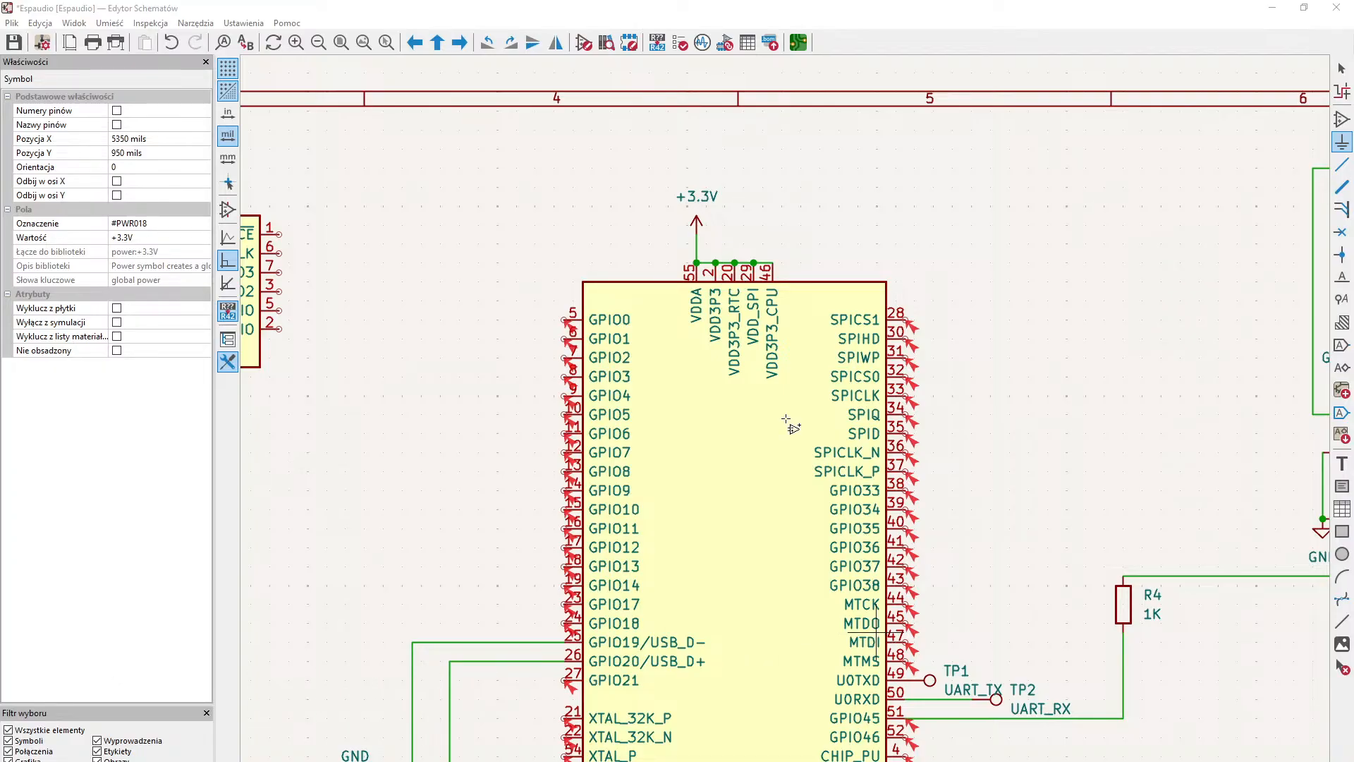
{"action": "scroll", "coordinate": [792, 423], "scroll_direction": "down", "scroll_amount": 5}
{"action": "scroll", "coordinate": [790, 424], "scroll_direction": "up", "scroll_amount": 5}
{"action": "middle_click_drag", "start_coordinate": [900, 294], "coordinate": [843, 391]}
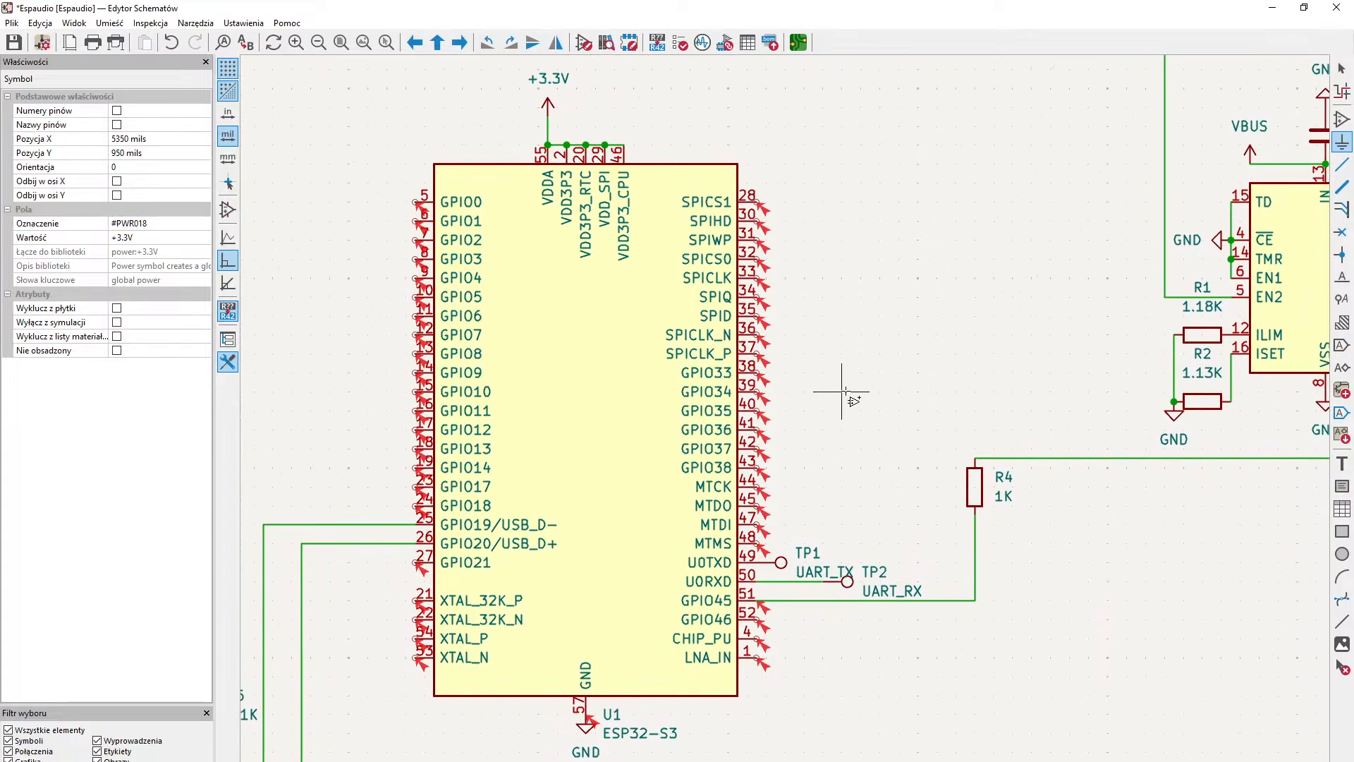
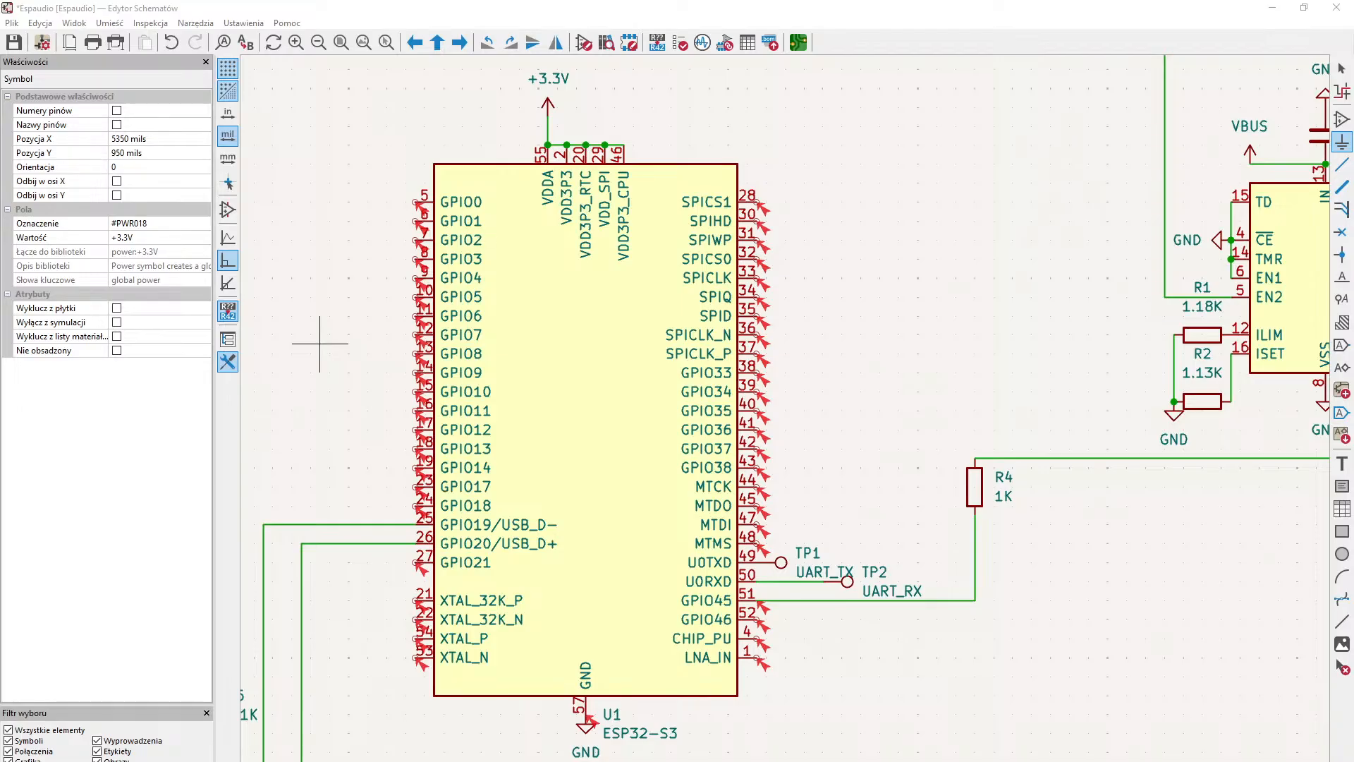
- Move the ESP-PSRAM32 with its +3.3V and GND symbols between the ESP32-S3 and the BQ24072RGT, rotated 180 degrees
{"action": "middle_click_drag", "start_coordinate": [286, 231], "coordinate": [647, 386]}
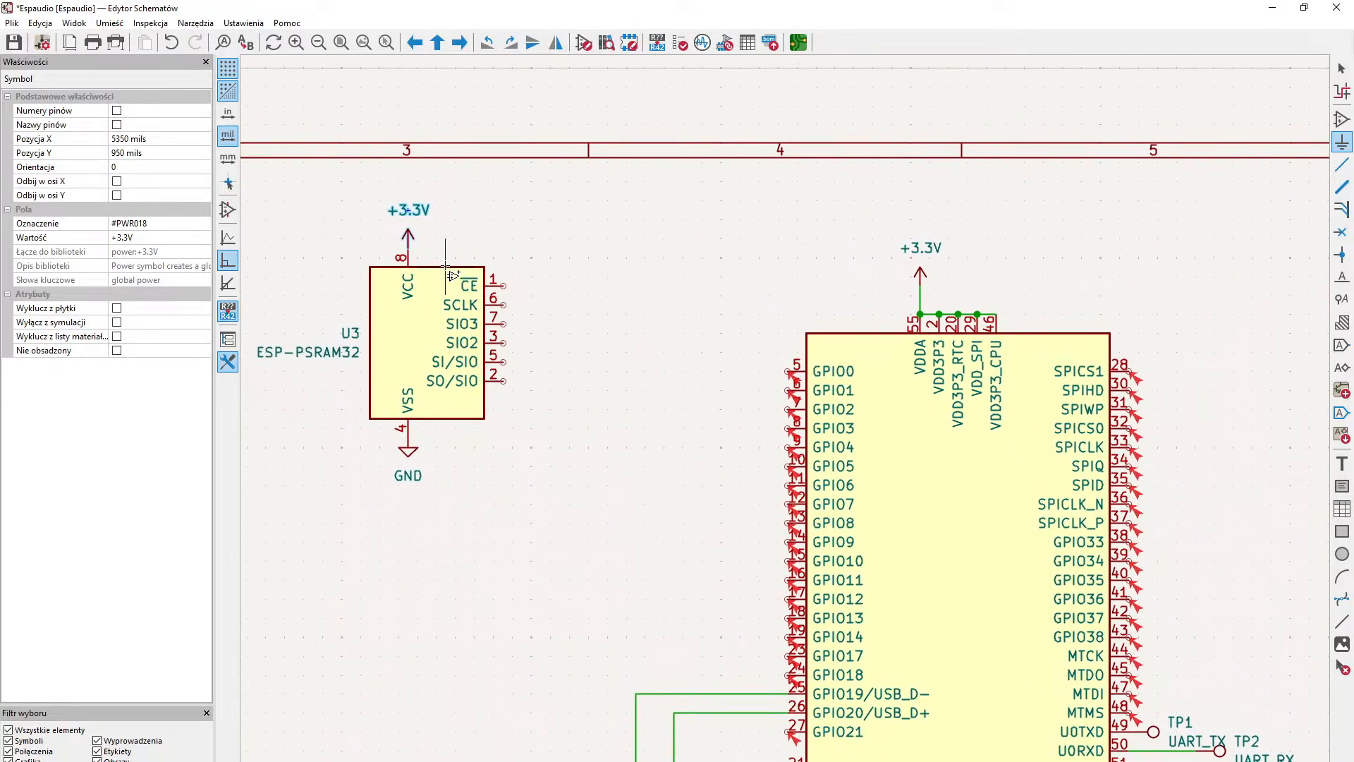
{"action": "middle_click_drag", "start_coordinate": [455, 275], "coordinate": [381, 337]}
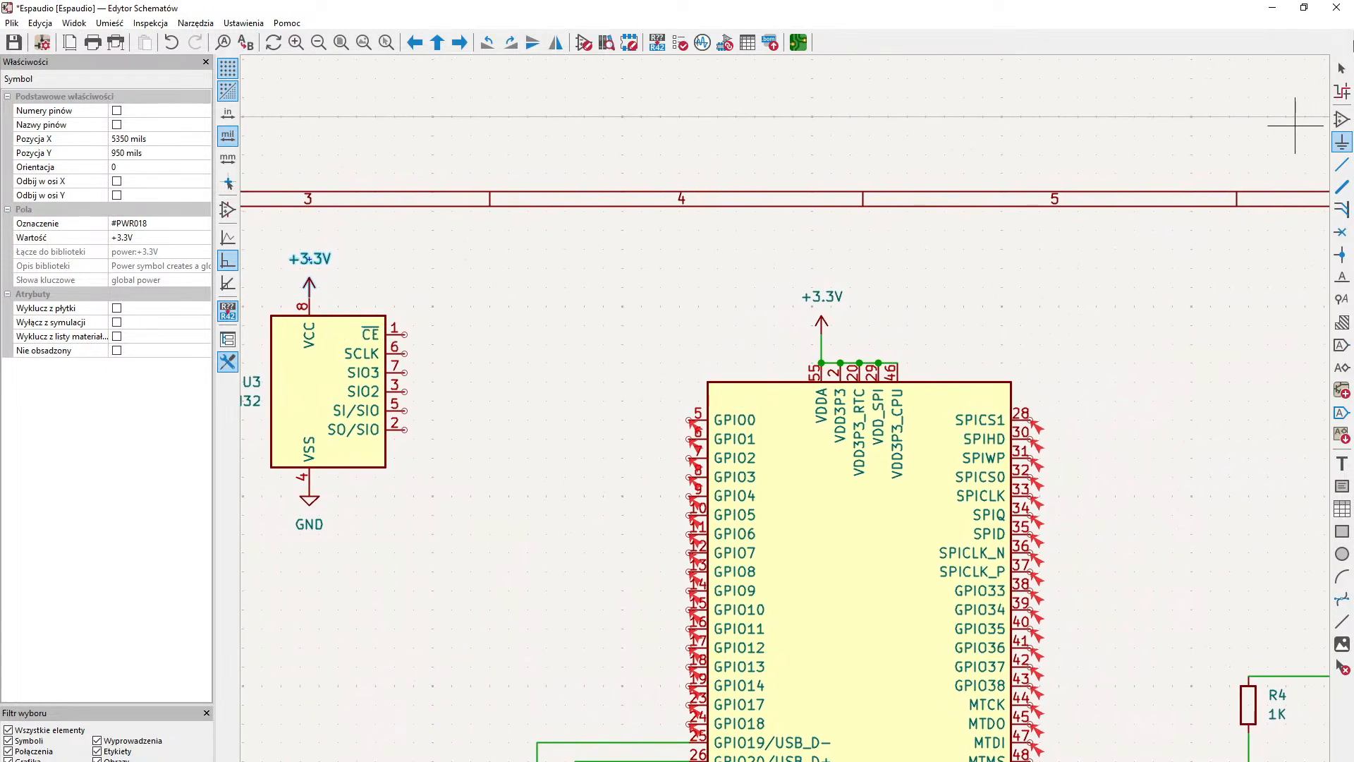
{"action": "left_click", "coordinate": [1342, 67]}
{"action": "middle_click_drag", "start_coordinate": [639, 377], "coordinate": [783, 347]}
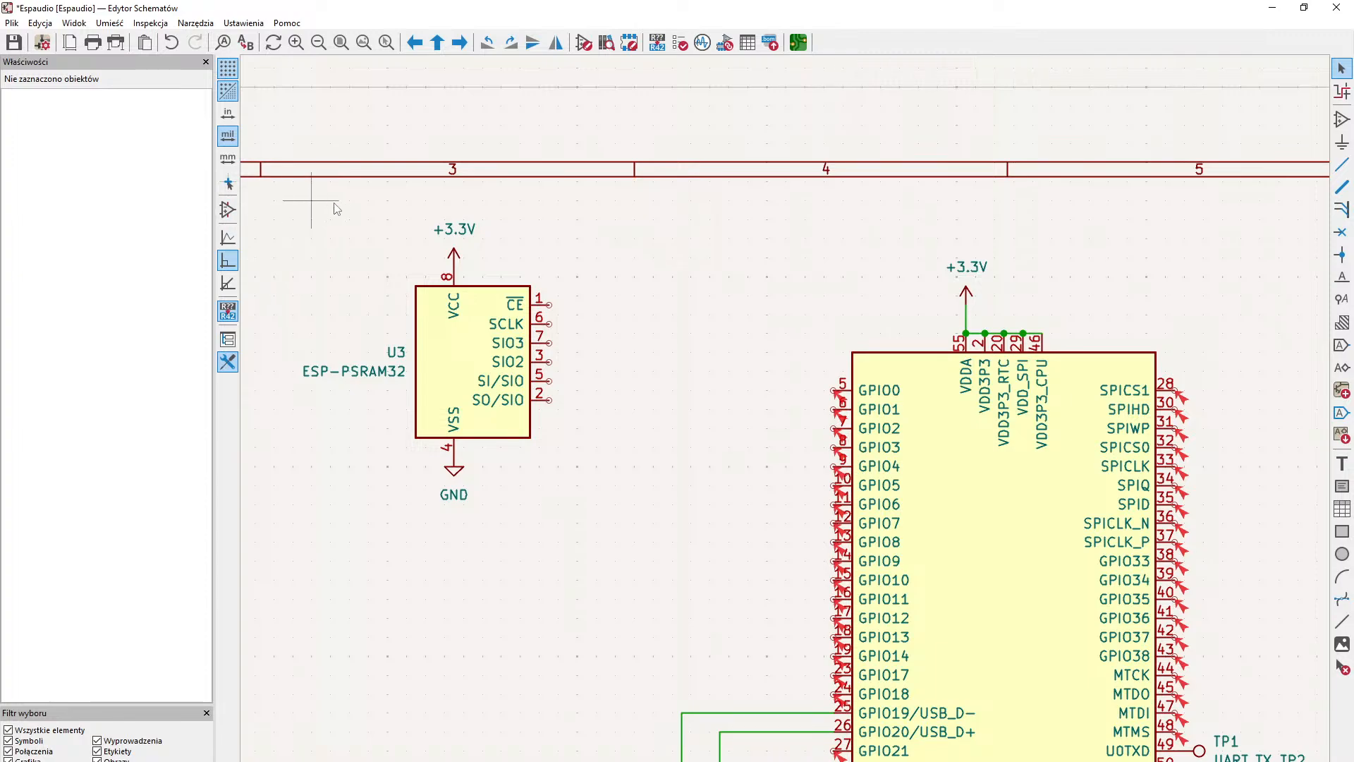
{"action": "left_click_drag", "start_coordinate": [294, 210], "coordinate": [600, 536]}
{"action": "key", "text": "m"}
{"action": "middle_click_drag", "start_coordinate": [1028, 343], "coordinate": [393, 418]}
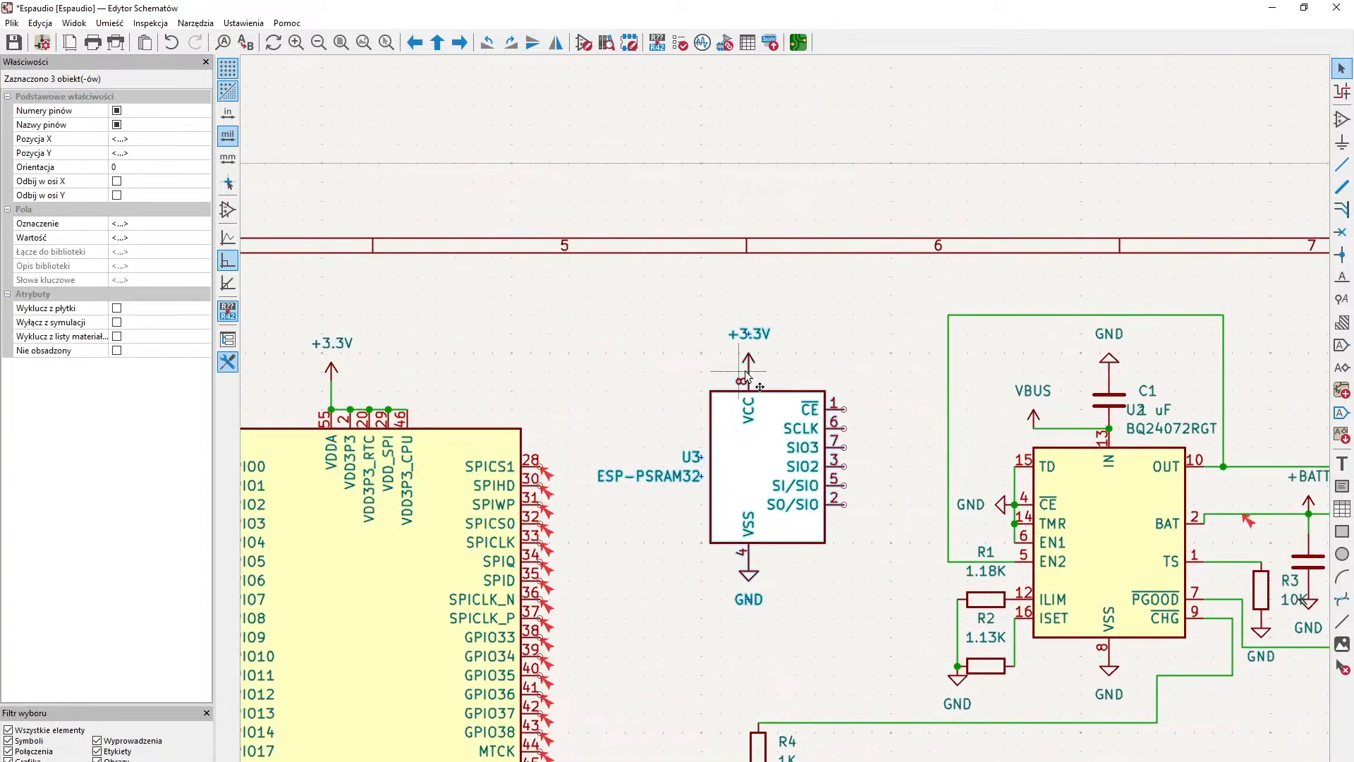
{"action": "key", "text": "r"}
{"action": "key", "text": "r"}
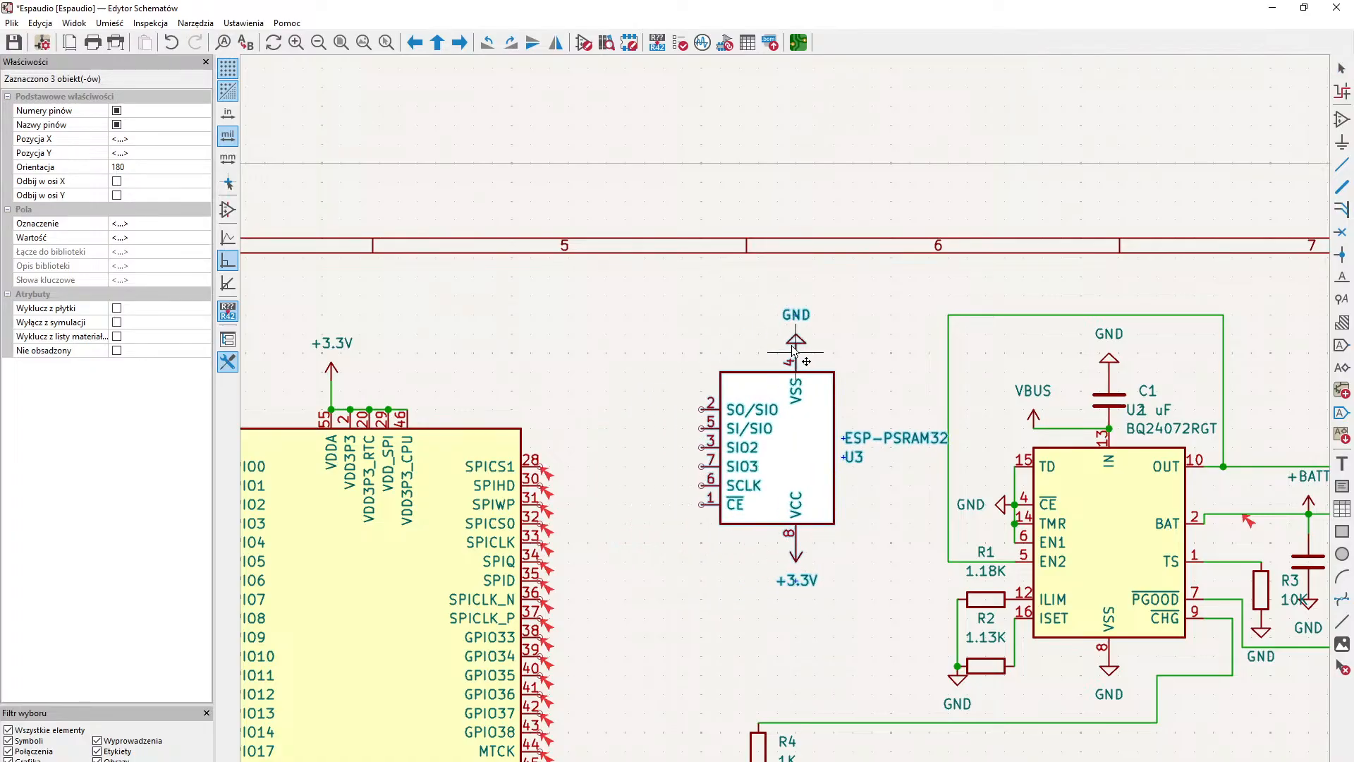
{"action": "left_click", "coordinate": [785, 336]}
{"action": "left_click", "coordinate": [666, 539]}
- Wire the ESP-PSRAM32's SIO3 pin 7 to SPIHD and its SIO2 pin 3 to SPIWP on the ESP32-S3
{"action": "middle_click_drag", "start_coordinate": [666, 543], "coordinate": [767, 425]}
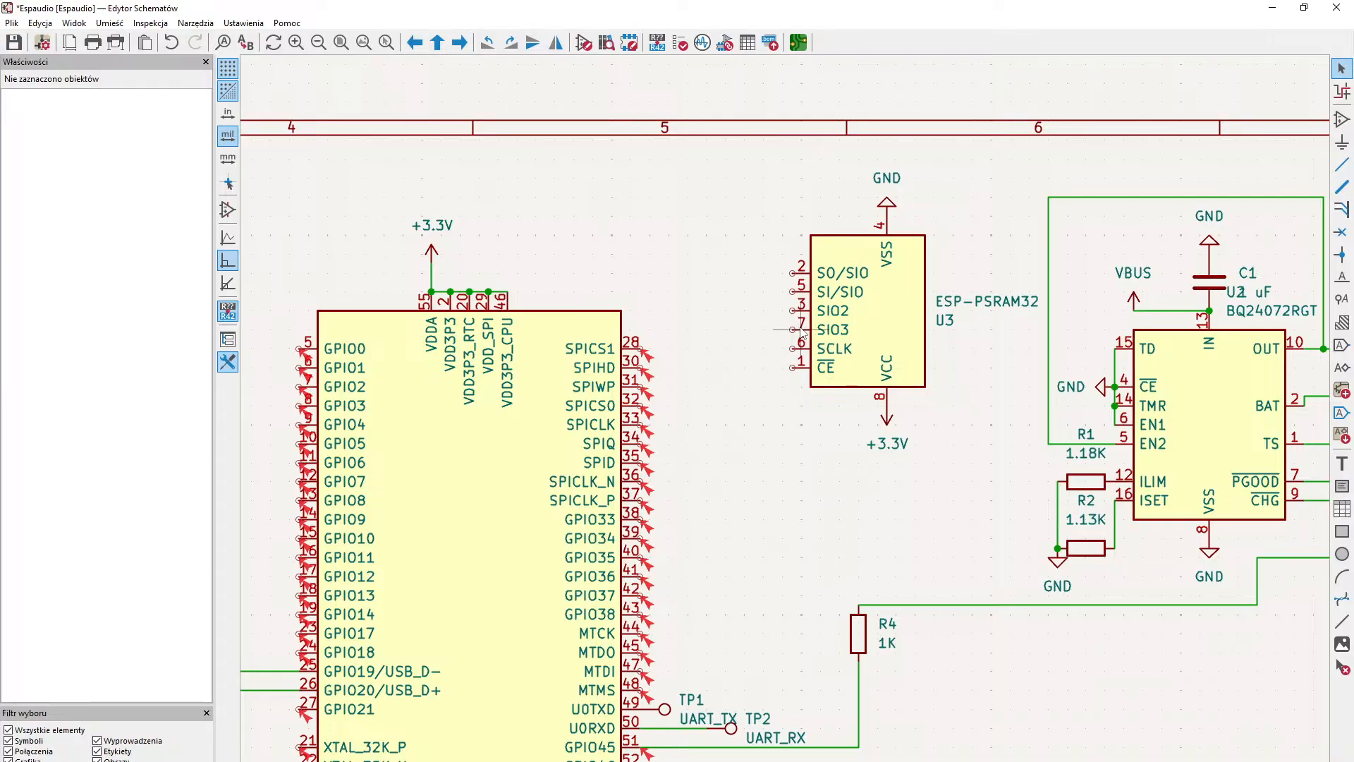
{"action": "key", "text": "w"}
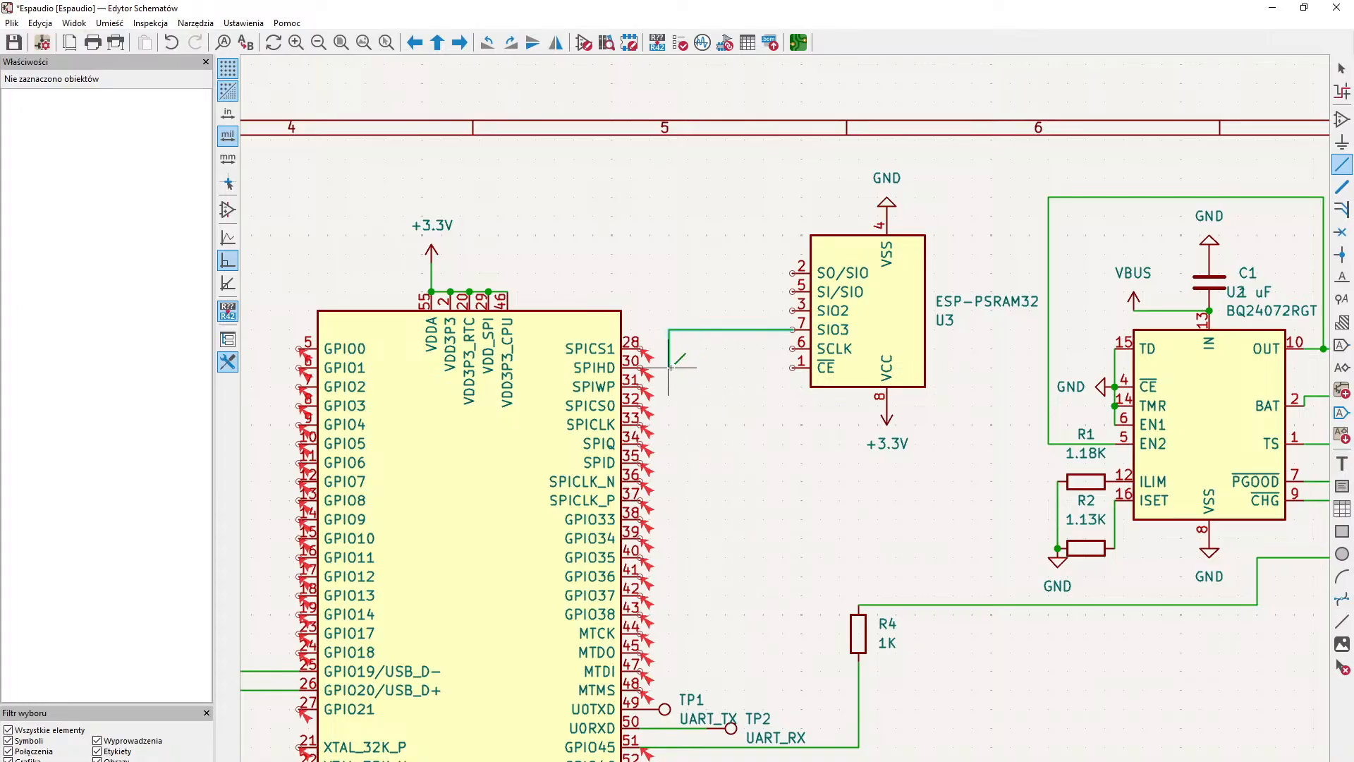
{"action": "left_click", "coordinate": [644, 367]}
{"action": "key", "text": "Escape"}
{"action": "middle_click_drag", "start_coordinate": [724, 374], "coordinate": [715, 414]}
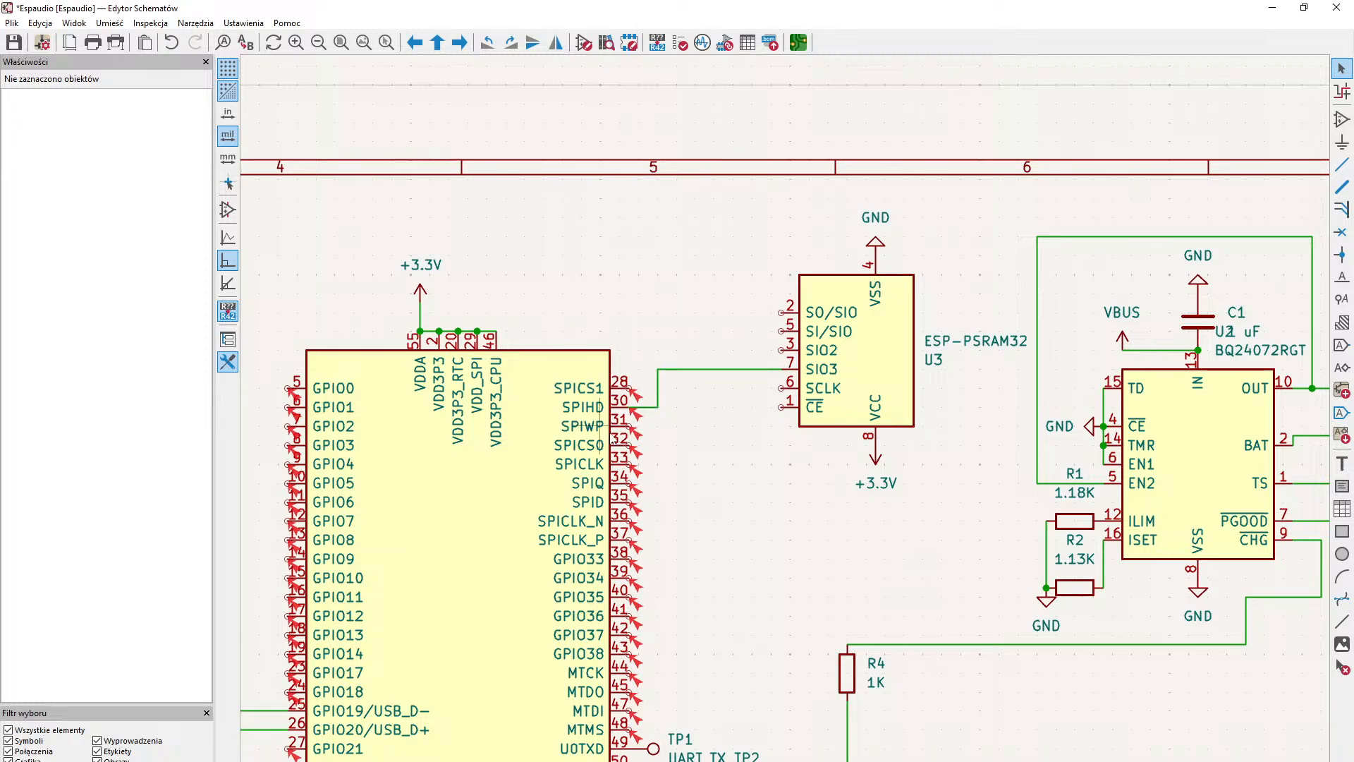
{"action": "key", "text": "w"}
{"action": "left_click", "coordinate": [629, 425]}
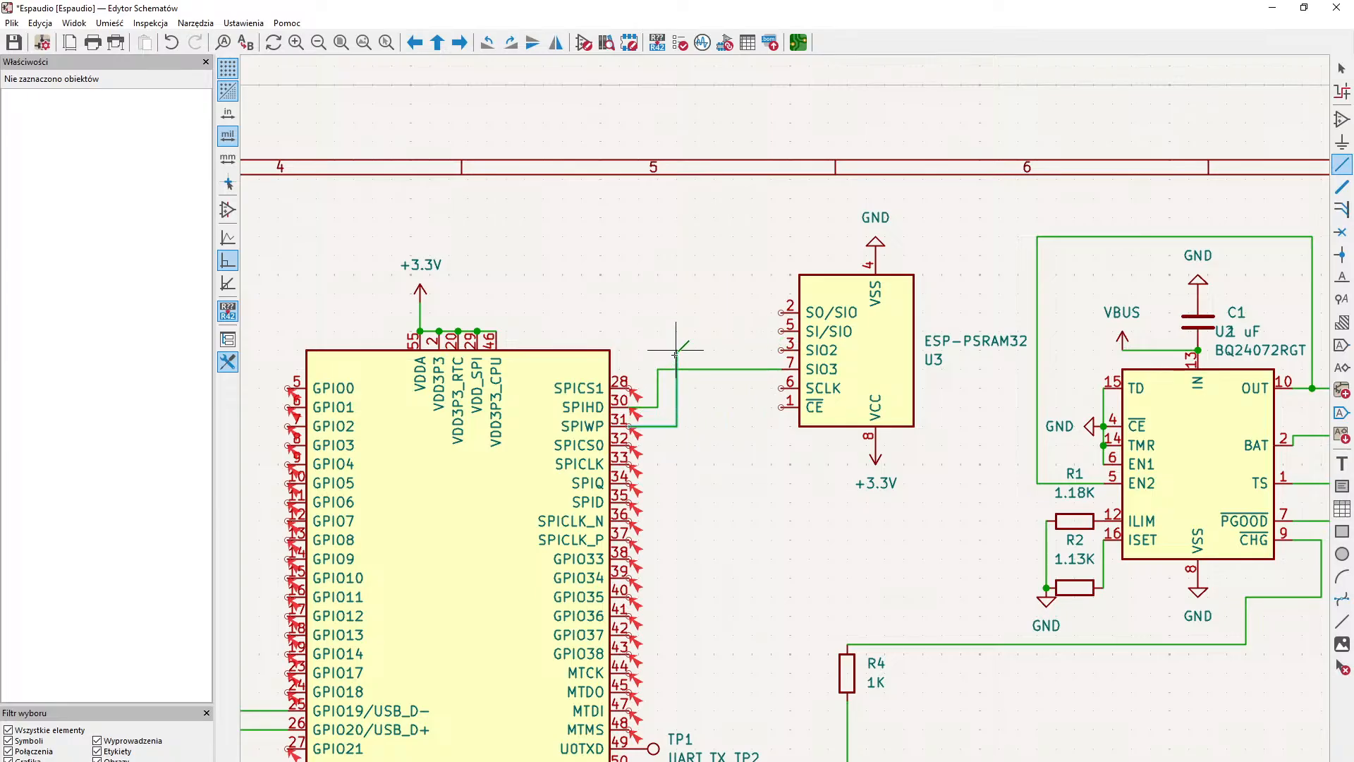
{"action": "left_click", "coordinate": [782, 350]}
{"action": "key", "text": "Escape"}
- Wire the ESP32-S3's GPIO33 pin 38 to the ESP-PSRAM32's CE pin 1
{"action": "middle_click_drag", "start_coordinate": [709, 425], "coordinate": [698, 443]}
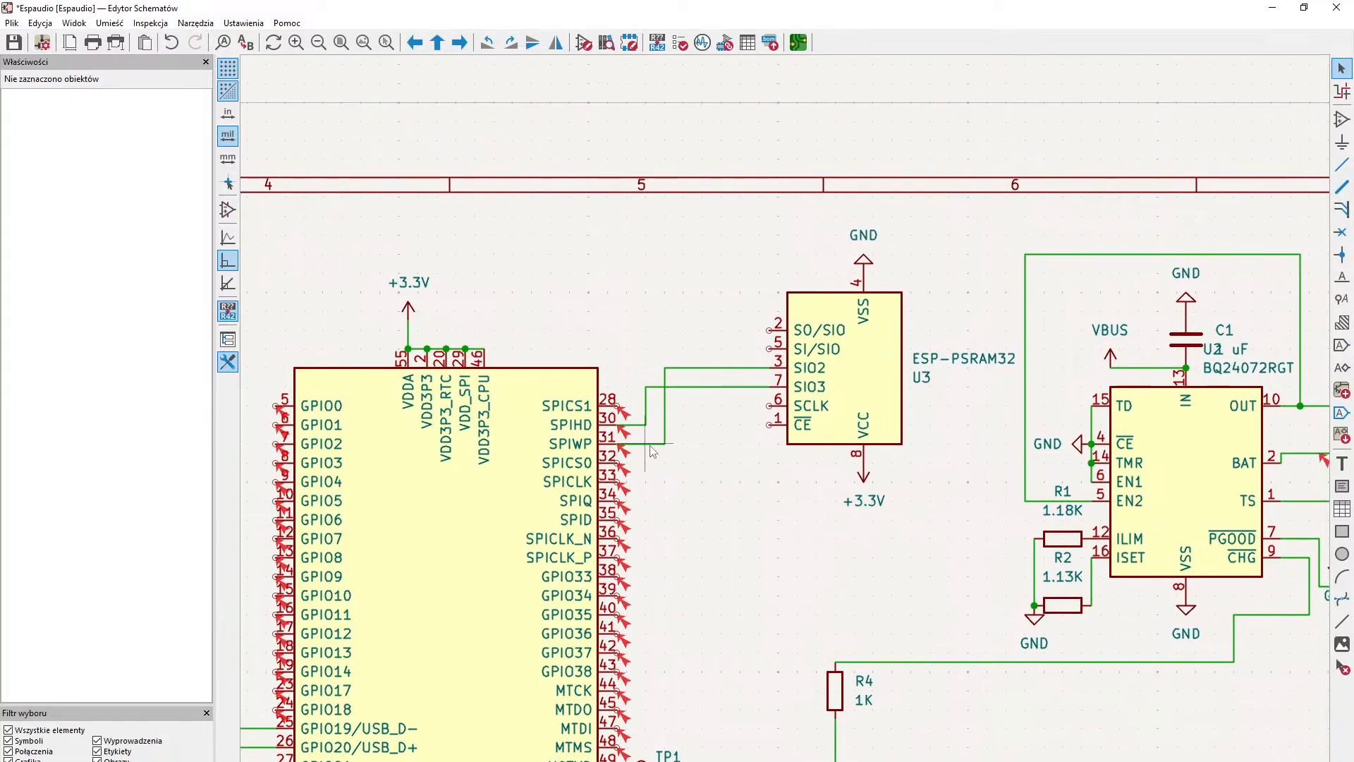
{"action": "scroll", "coordinate": [642, 448], "scroll_direction": "down", "scroll_amount": 3}
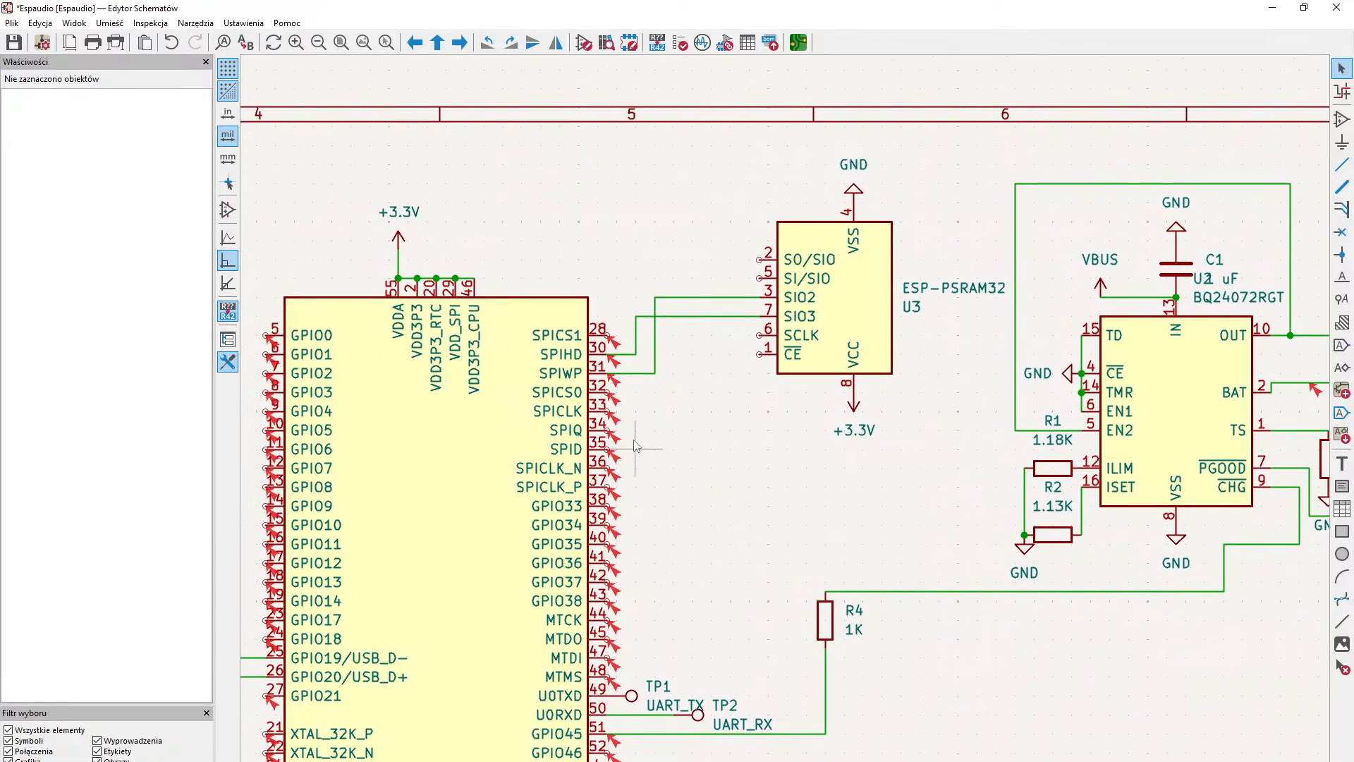
{"action": "middle_click_drag", "start_coordinate": [634, 440], "coordinate": [669, 474]}
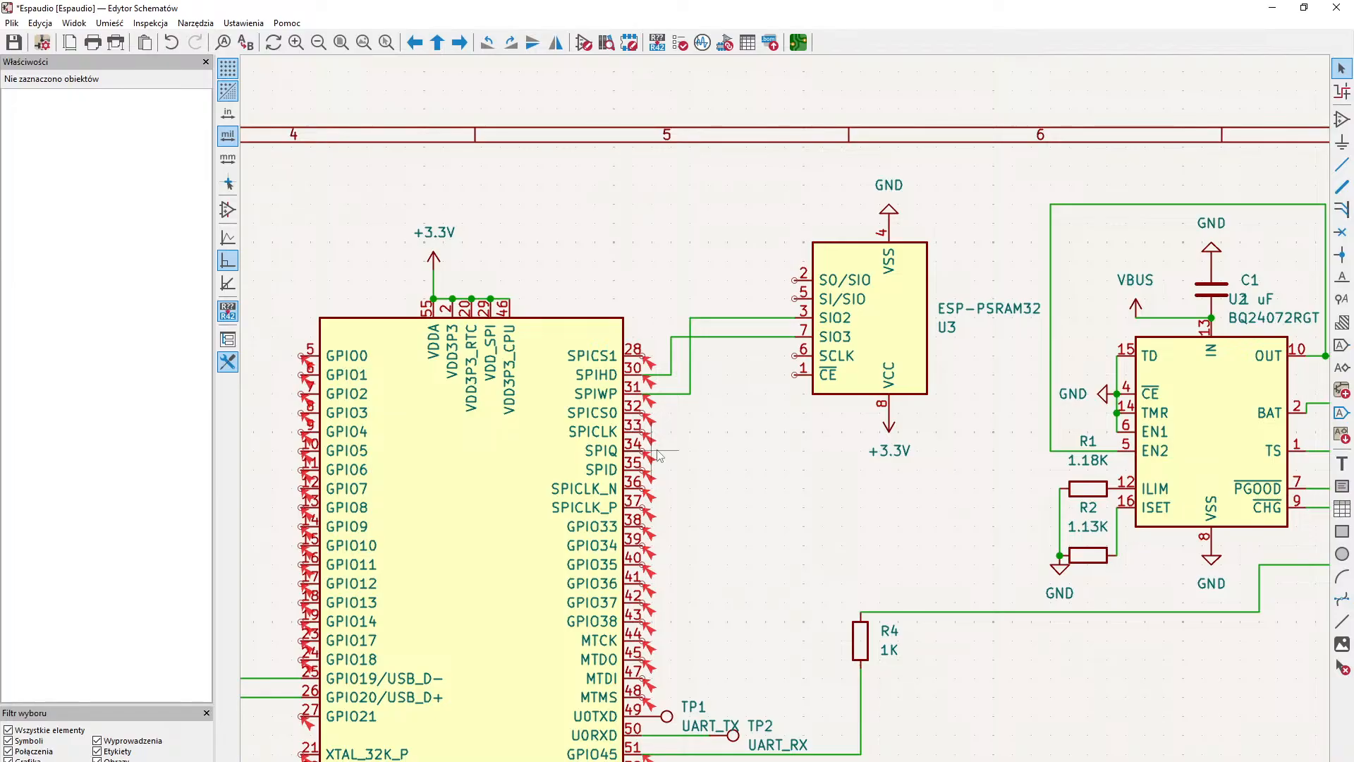
{"action": "middle_click_drag", "start_coordinate": [671, 470], "coordinate": [684, 423]}
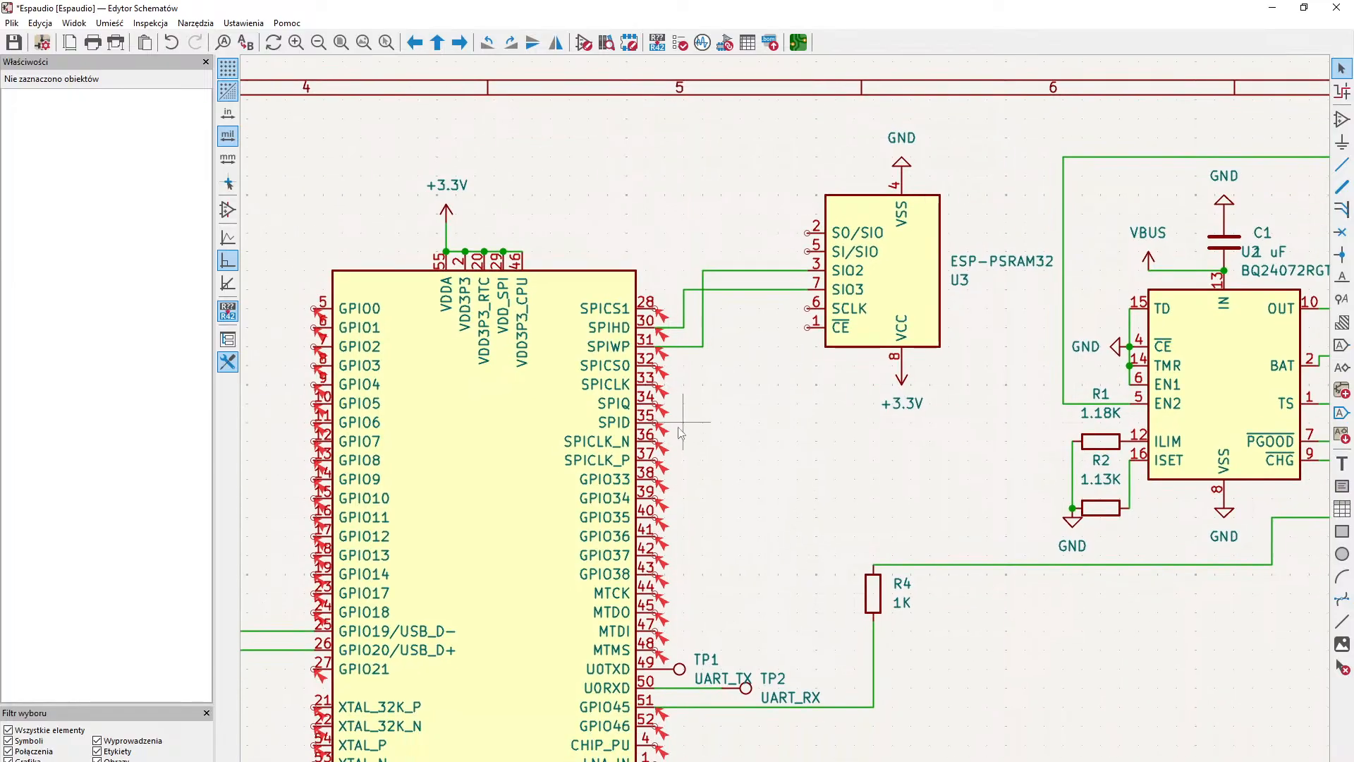
{"action": "left_click", "coordinate": [655, 479]}
{"action": "middle_click_drag", "start_coordinate": [749, 472], "coordinate": [651, 548]}
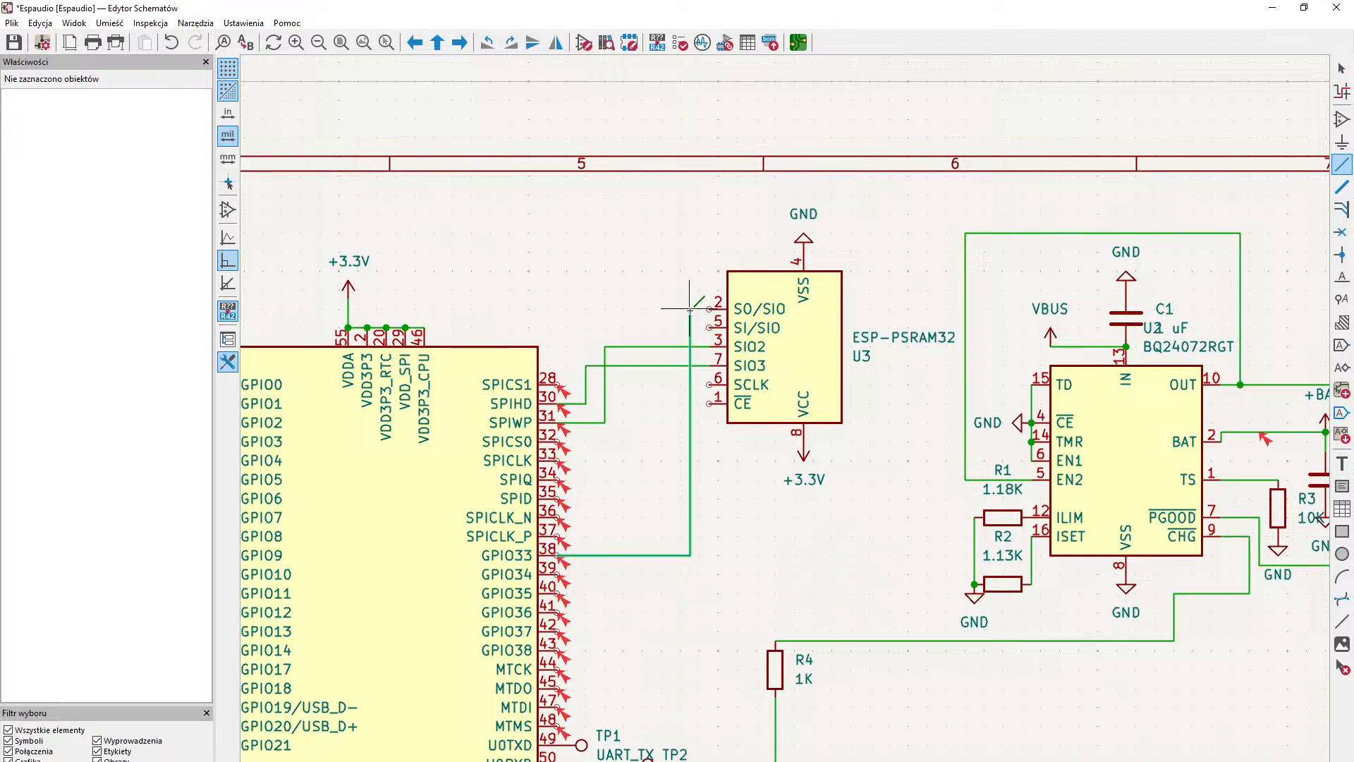
{"action": "left_click", "coordinate": [708, 403]}
- Wire the ESP32-S3's GPIO35 pin 40 to the ESP-PSRAM32's SCLK pin 6
{"action": "middle_click_drag", "start_coordinate": [734, 443], "coordinate": [739, 488]}
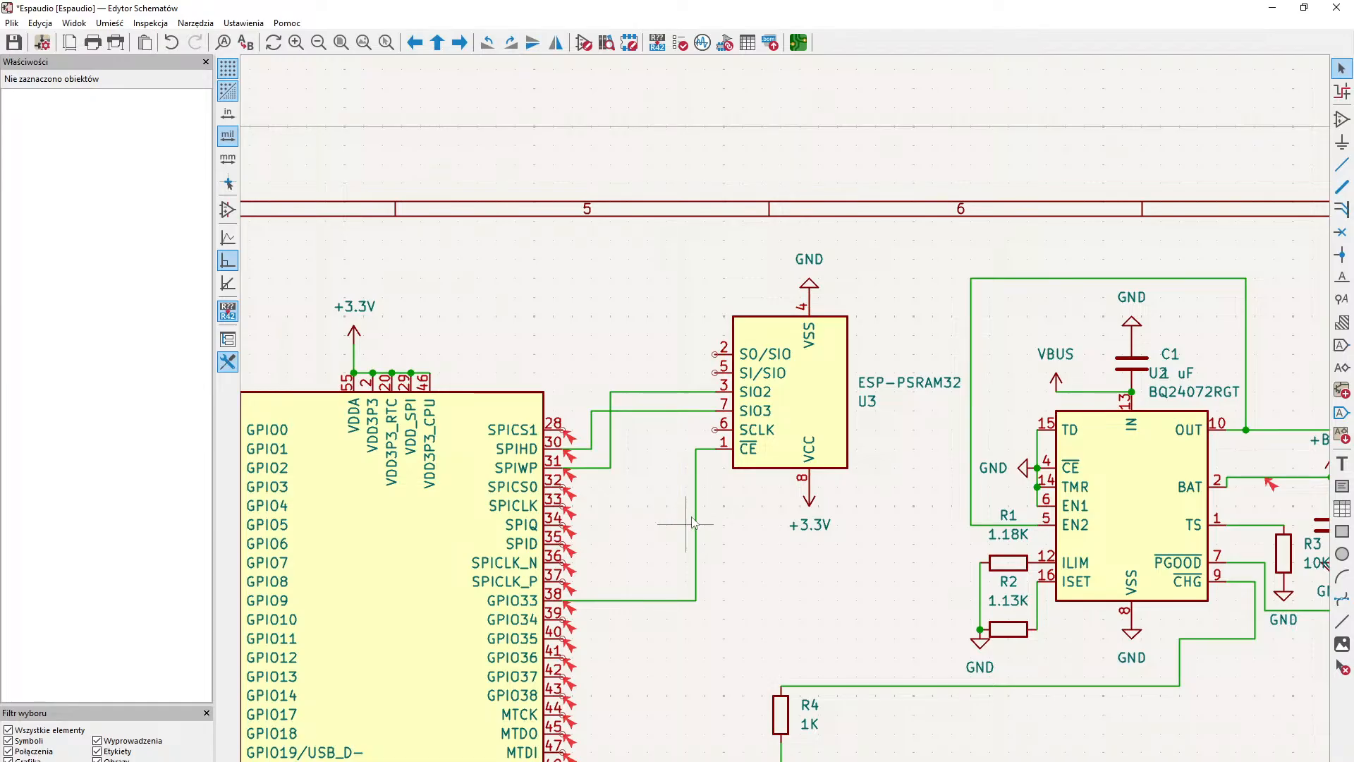
{"action": "scroll", "coordinate": [691, 522], "scroll_direction": "down", "scroll_amount": 3}
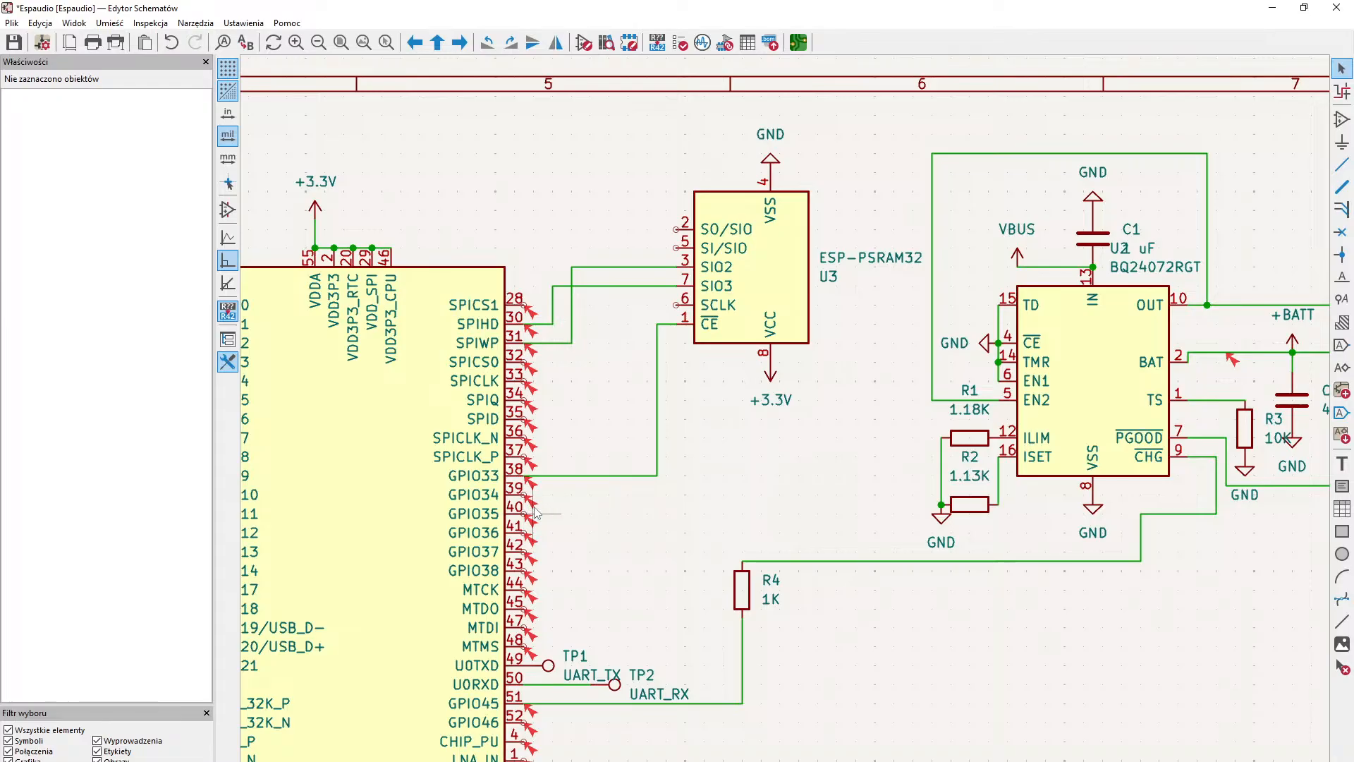
{"action": "key", "text": "w"}
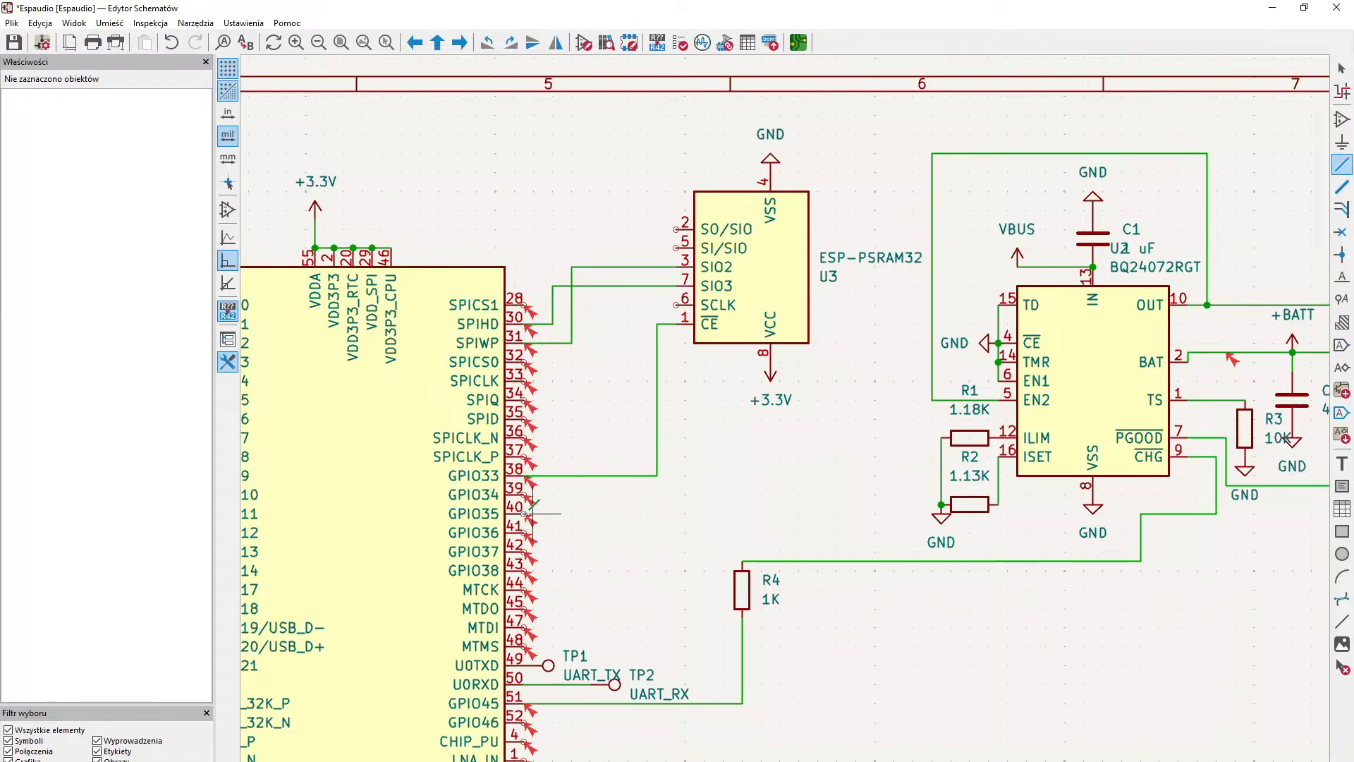
{"action": "middle_click_drag", "start_coordinate": [566, 530], "coordinate": [522, 608]}
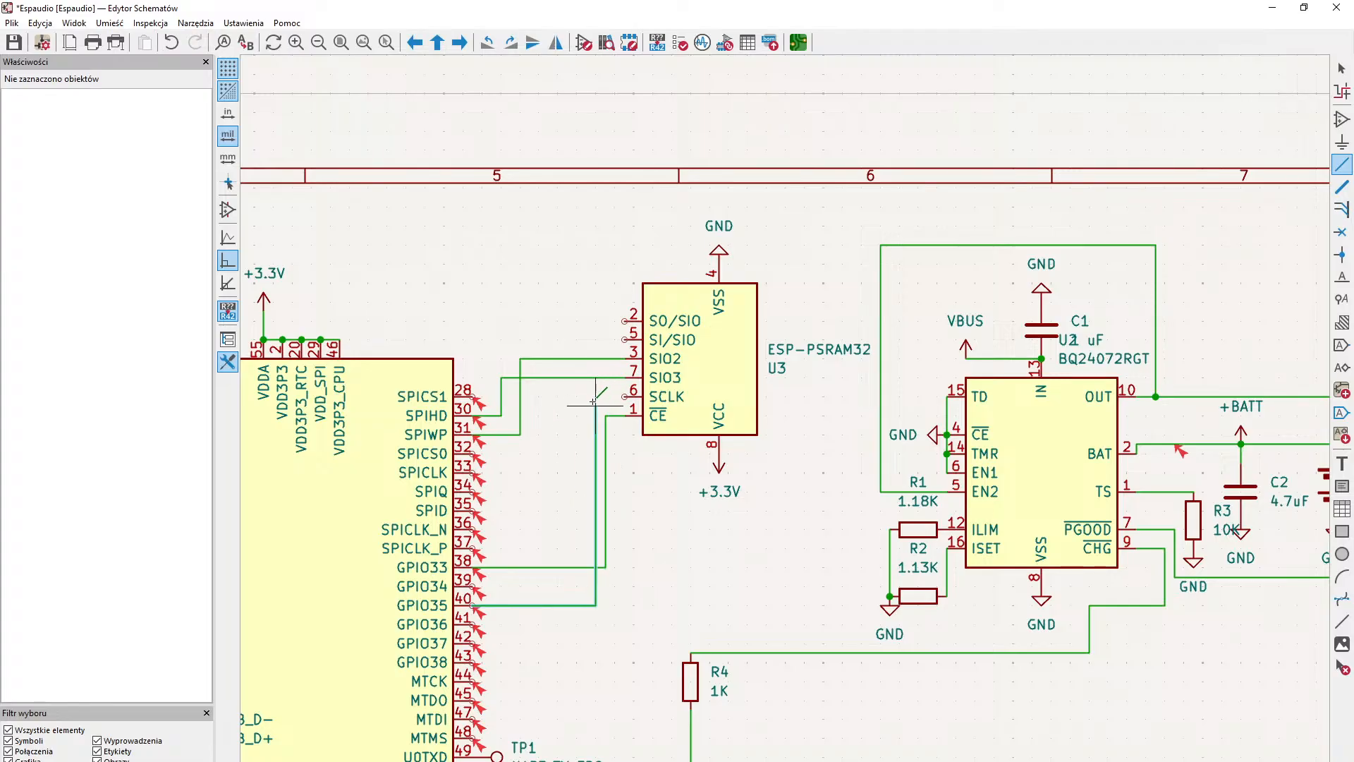
{"action": "left_click", "coordinate": [621, 397]}
- Wire SI/SIO pin 5 of the ESP-PSRAM32 to the GPIO35 line and delete the wire segments leading from that line to SCLK
{"action": "middle_click_drag", "start_coordinate": [622, 405], "coordinate": [639, 451]}
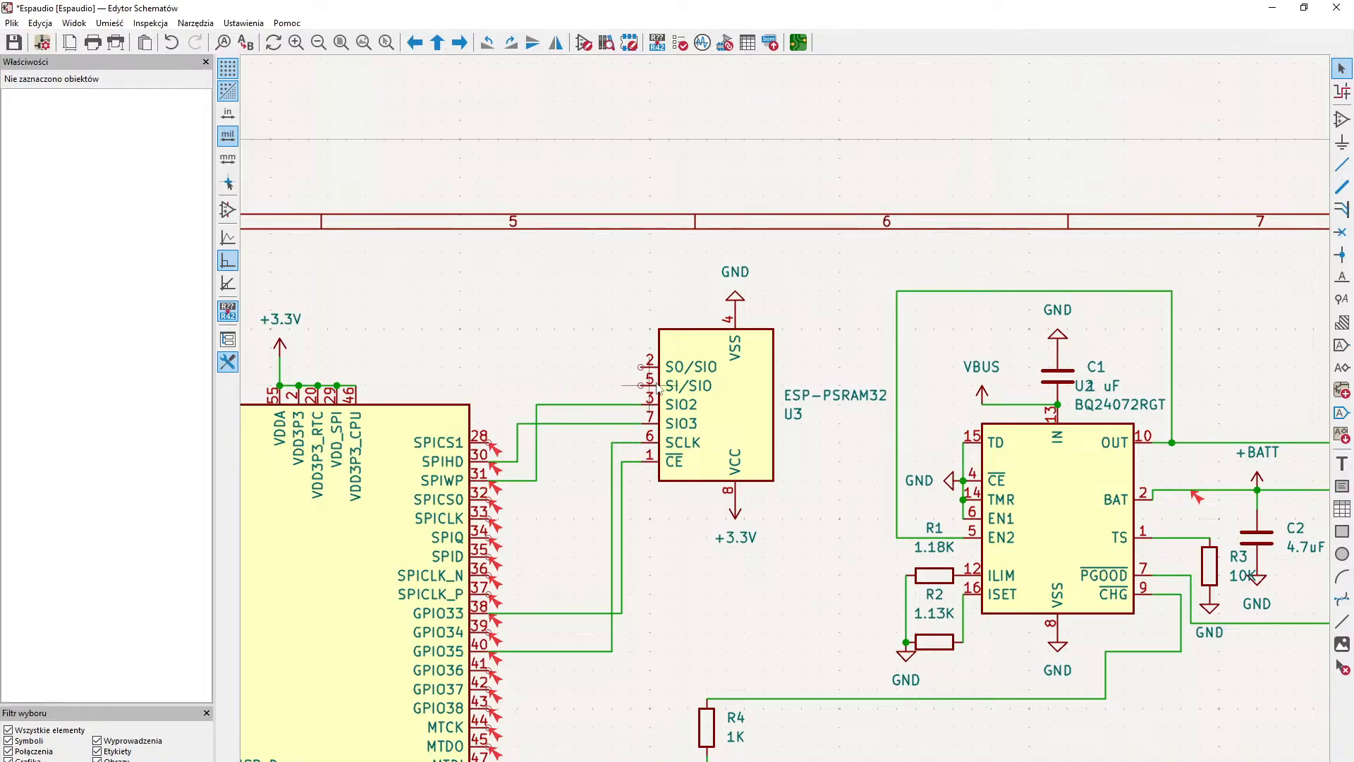
{"action": "scroll", "coordinate": [642, 480], "scroll_direction": "down", "scroll_amount": 2}
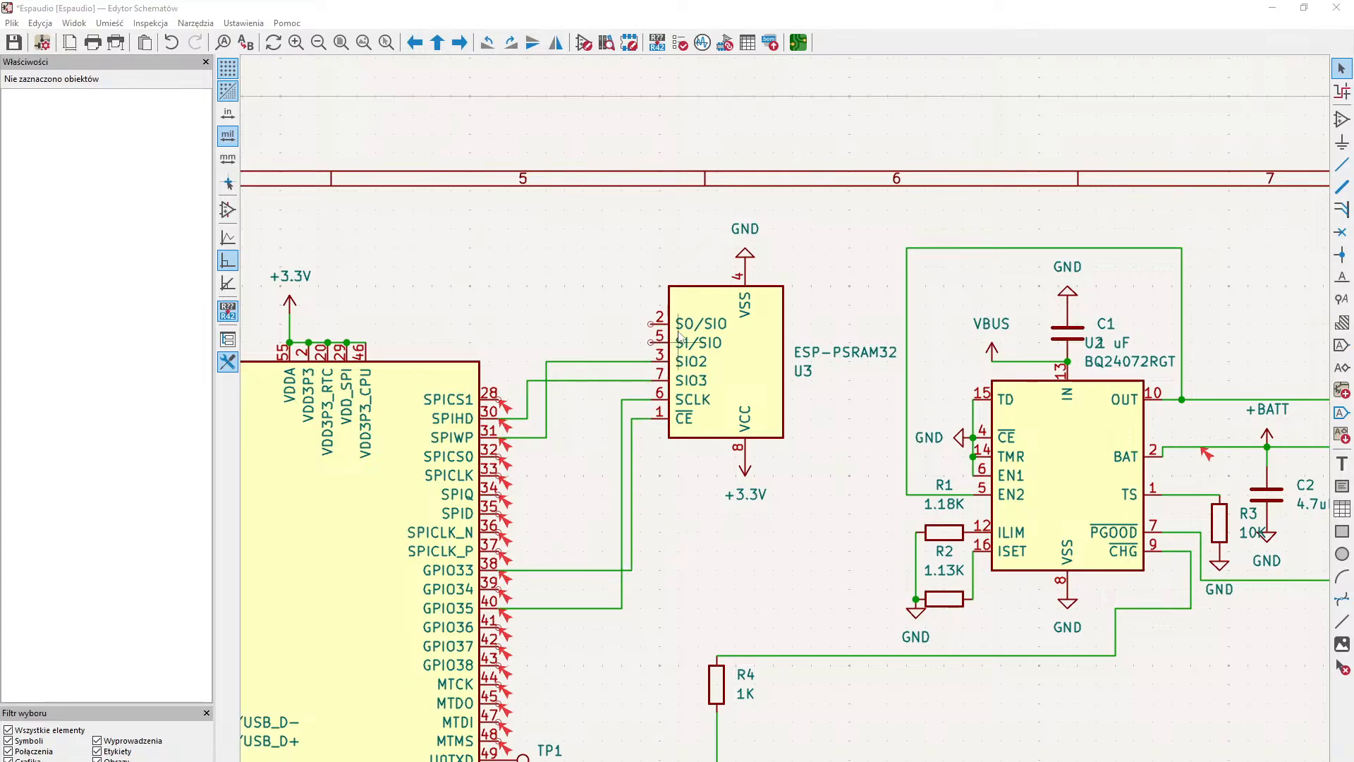
{"action": "key", "text": "w"}
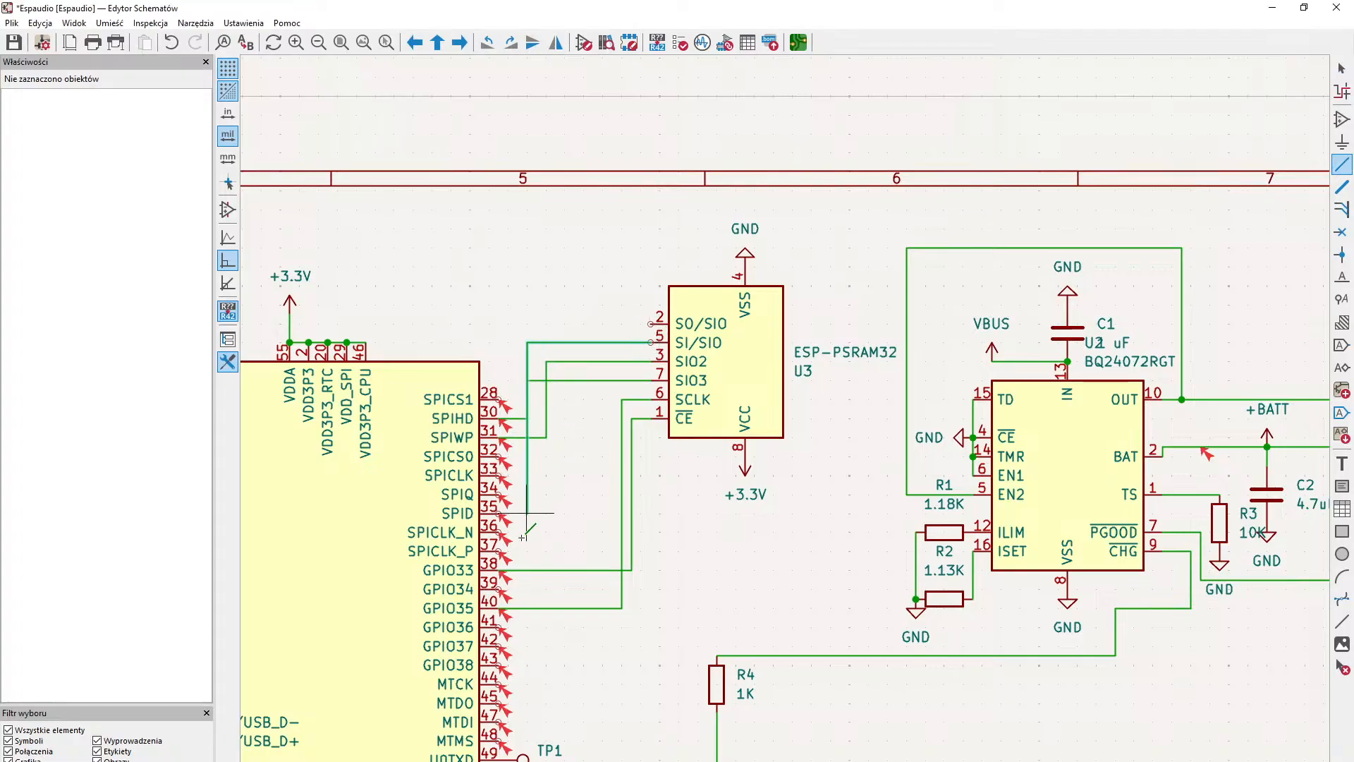
{"action": "left_click", "coordinate": [555, 608]}
{"action": "key", "text": "Escape"}
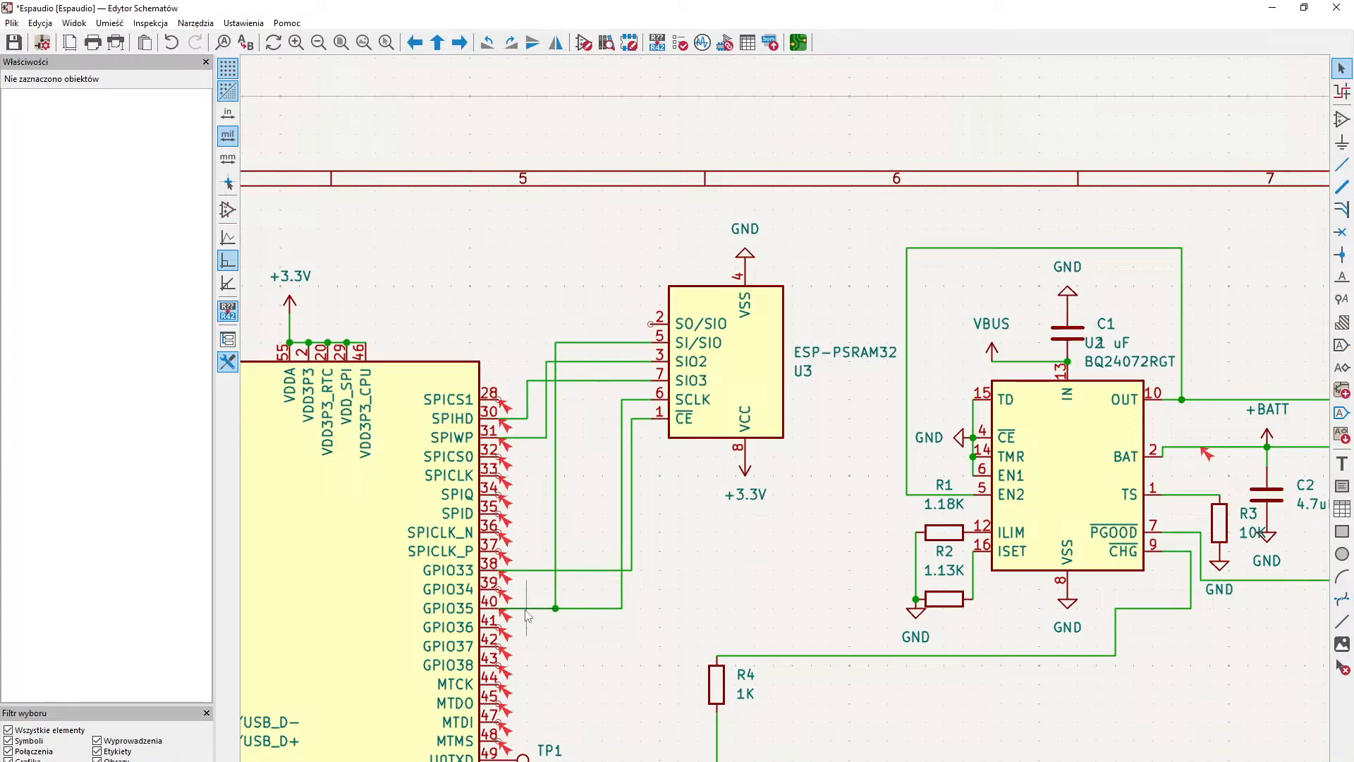
{"action": "left_click", "coordinate": [598, 608]}
{"action": "key", "text": "Delete"}
{"action": "left_click", "coordinate": [621, 591]}
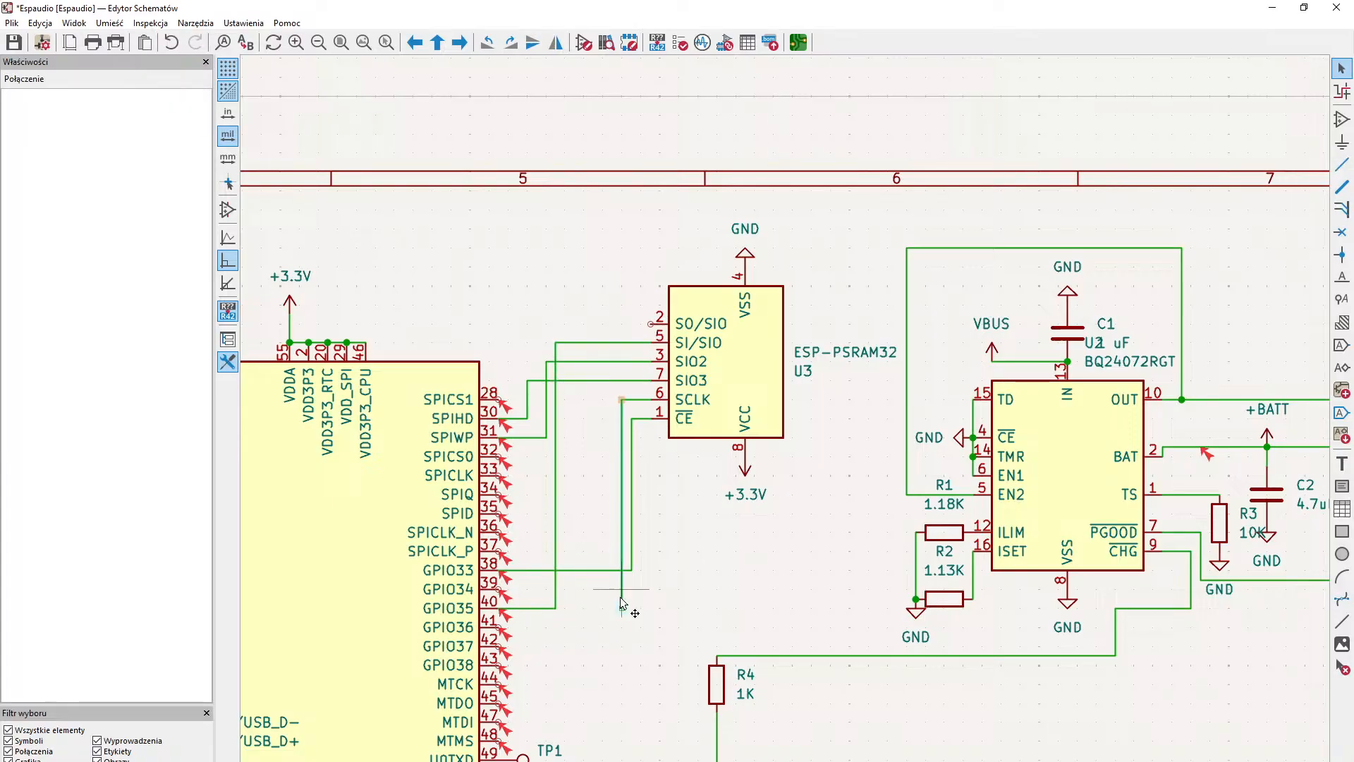
{"action": "key", "text": "Delete"}
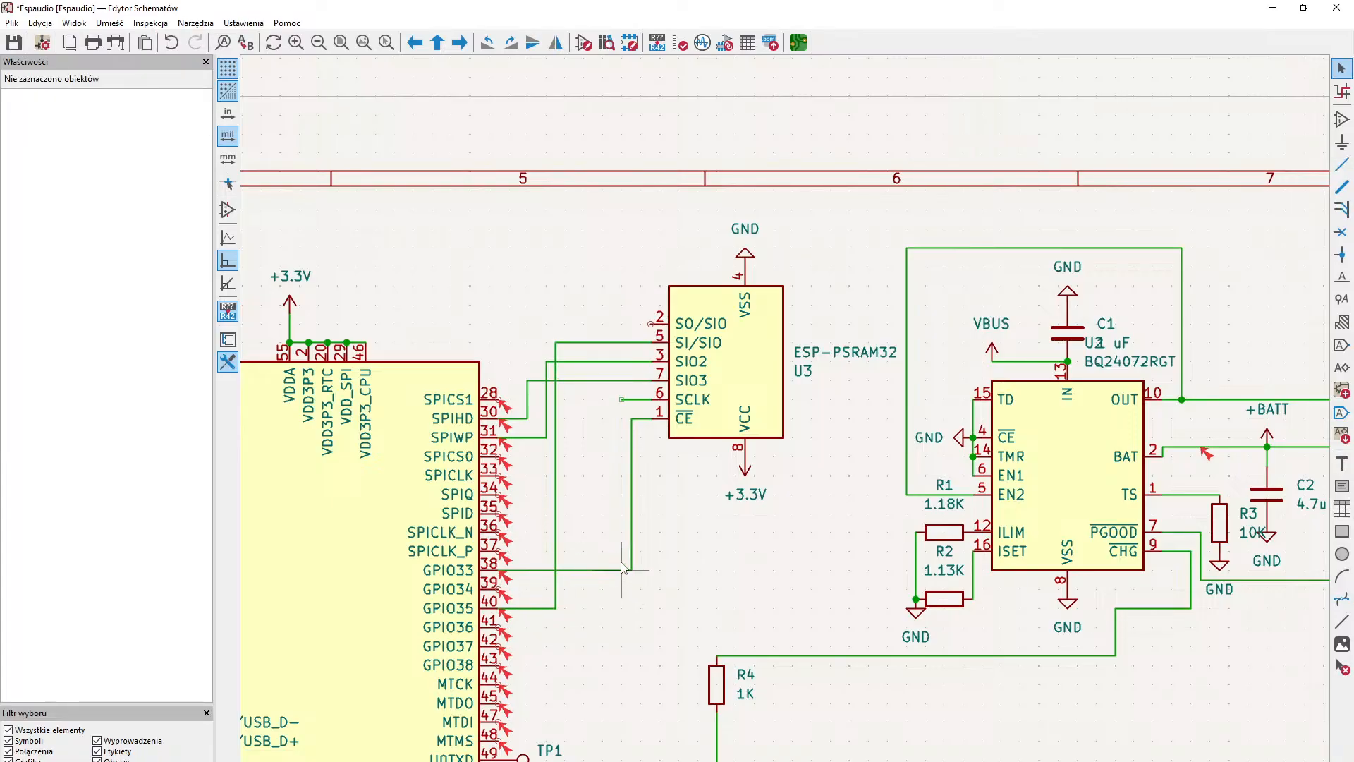
- Wire the ESP-PSRAM32's SCLK line to GPIO36 pin 41 on the ESP32-S3
{"action": "left_click", "coordinate": [622, 399]}
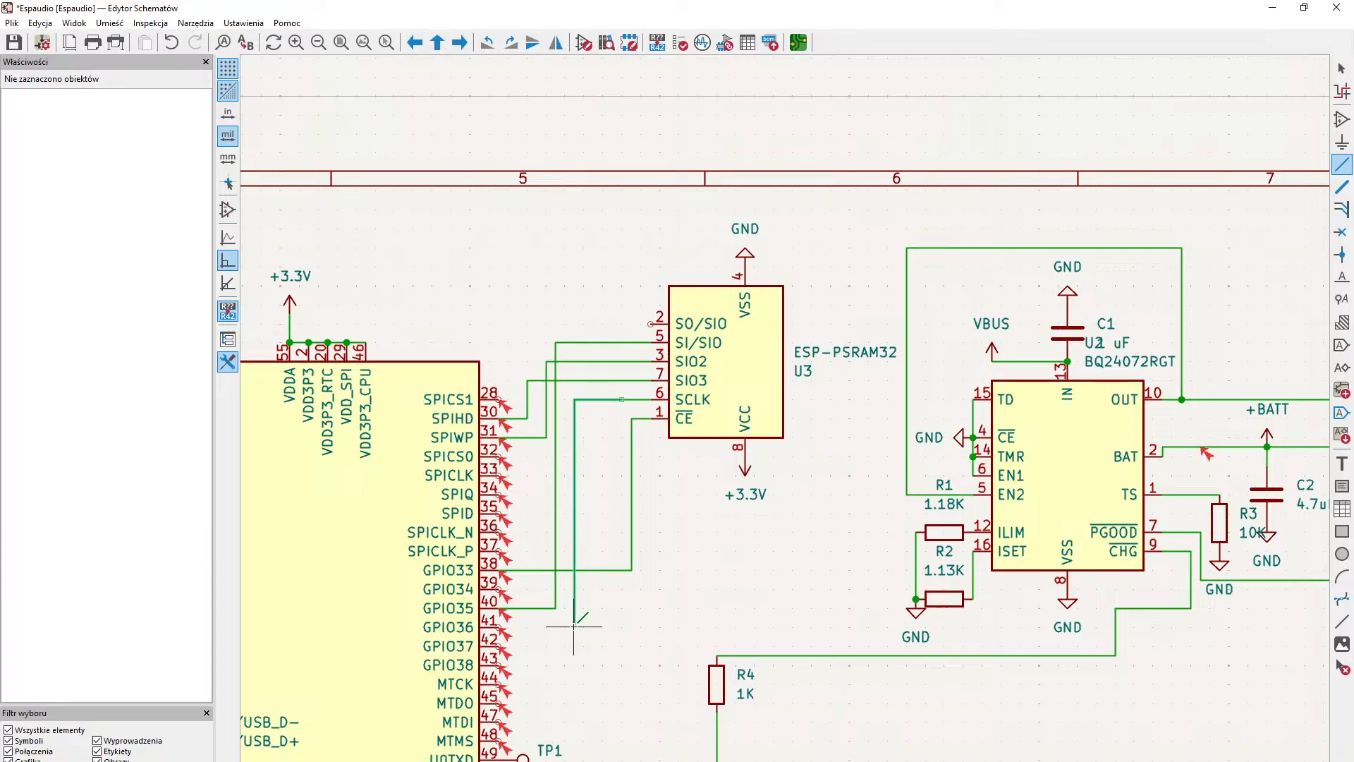
{"action": "left_click", "coordinate": [499, 627]}
{"action": "middle_click_drag", "start_coordinate": [537, 586], "coordinate": [527, 720]}
{"action": "middle_click_drag", "start_coordinate": [628, 485], "coordinate": [611, 428]}
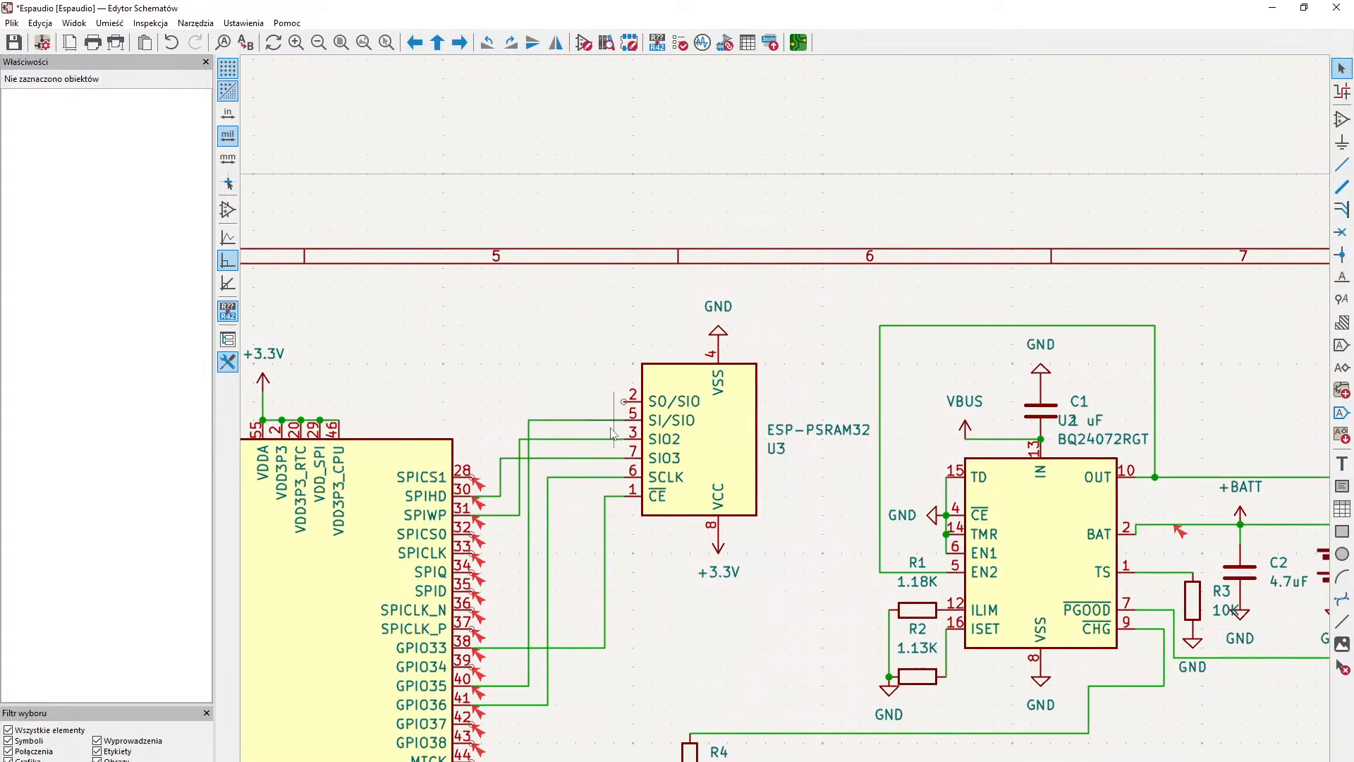
- Wire the ESP32-S3's GPIO37 pin 42 to the ESP-PSRAM32's SO/SIO pin 2
{"action": "middle_click_drag", "start_coordinate": [595, 516], "coordinate": [592, 463]}
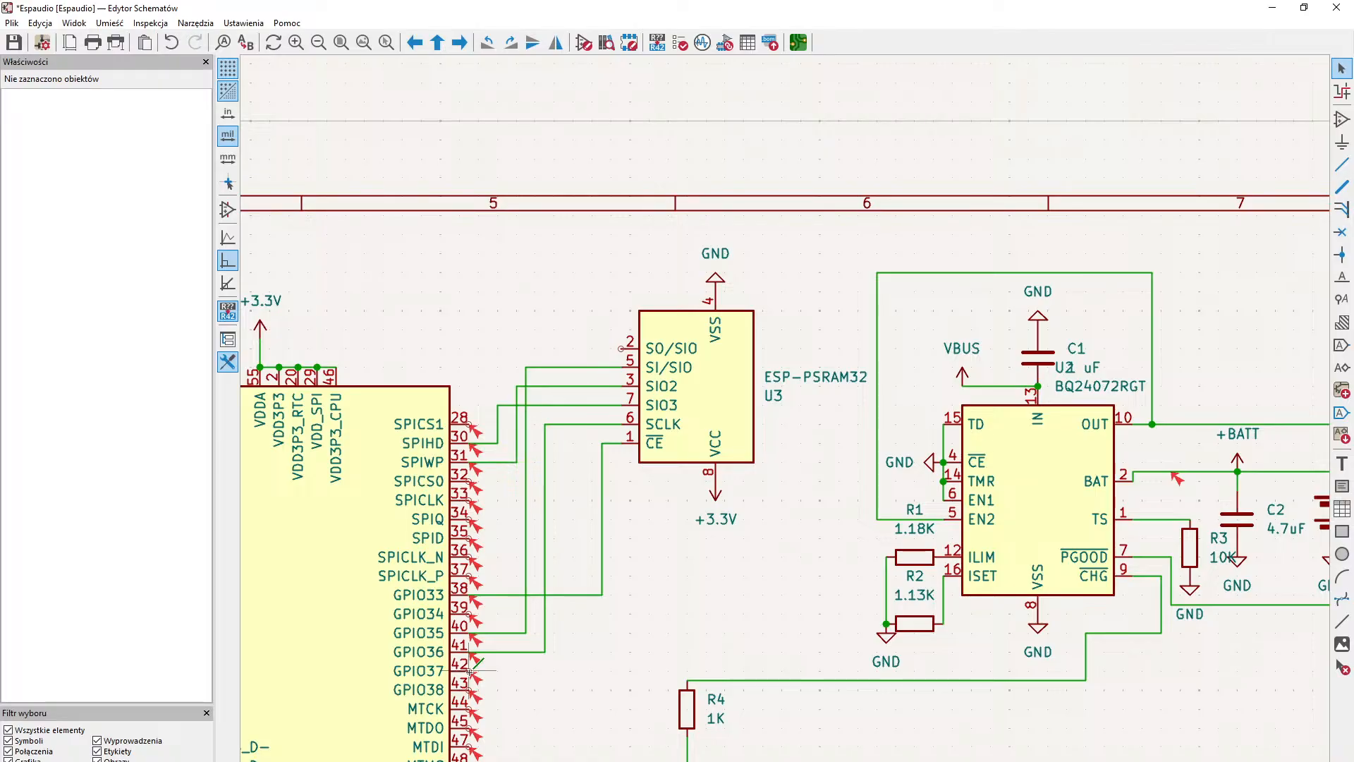
{"action": "left_click", "coordinate": [469, 672]}
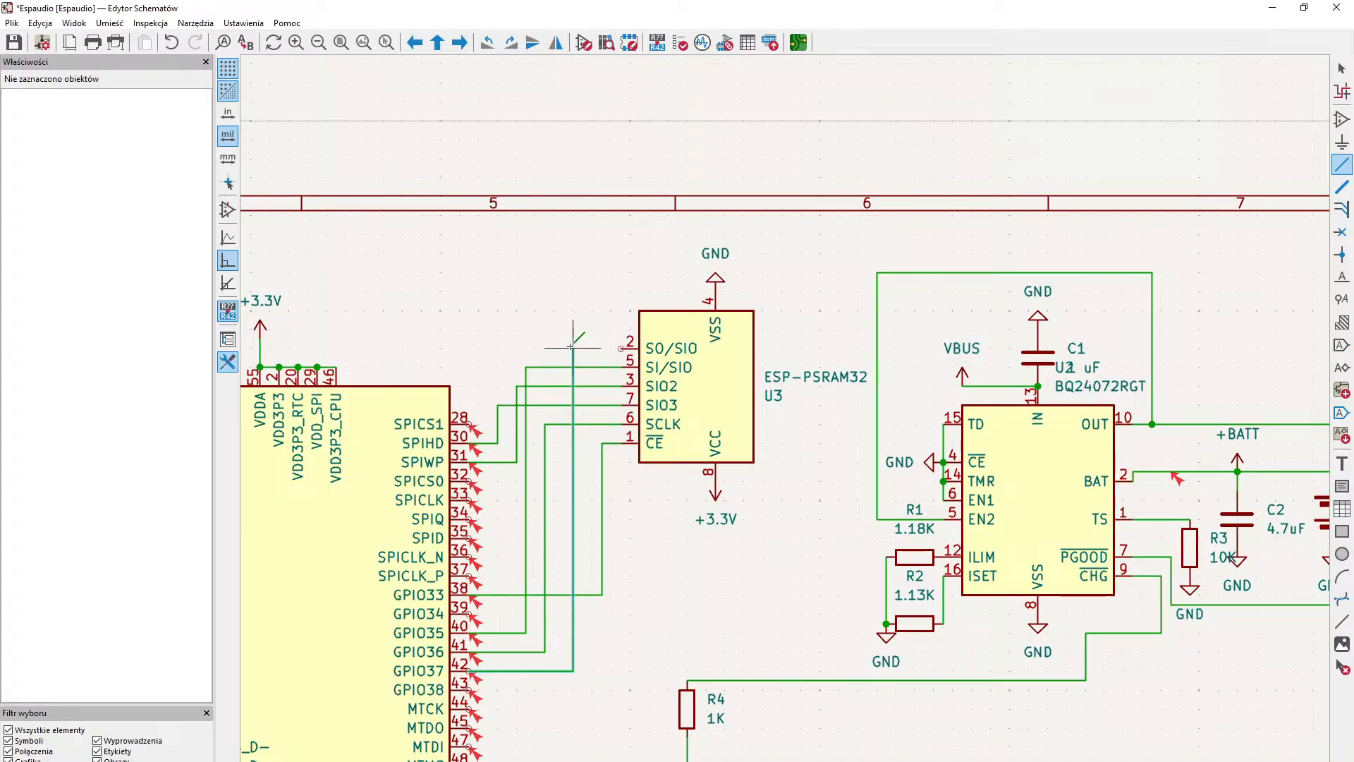
{"action": "left_click", "coordinate": [622, 348]}
- Review the whole schematic, checking the ESP-PSRAM32 wiring to the ESP32-S3 and the surrounding charger and USB circuits
{"action": "scroll", "coordinate": [758, 405], "scroll_direction": "down", "scroll_amount": 3}
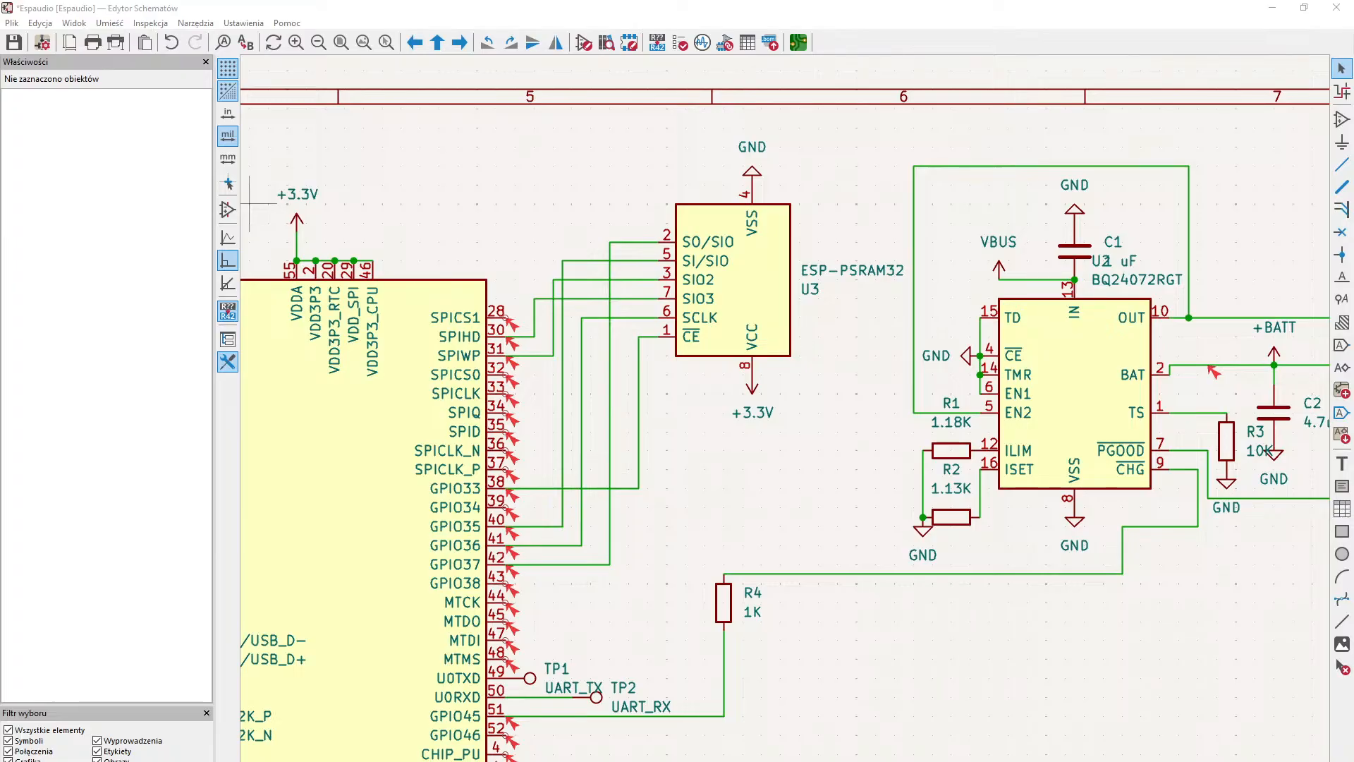
{"action": "middle_click_drag", "start_coordinate": [723, 469], "coordinate": [760, 589]}
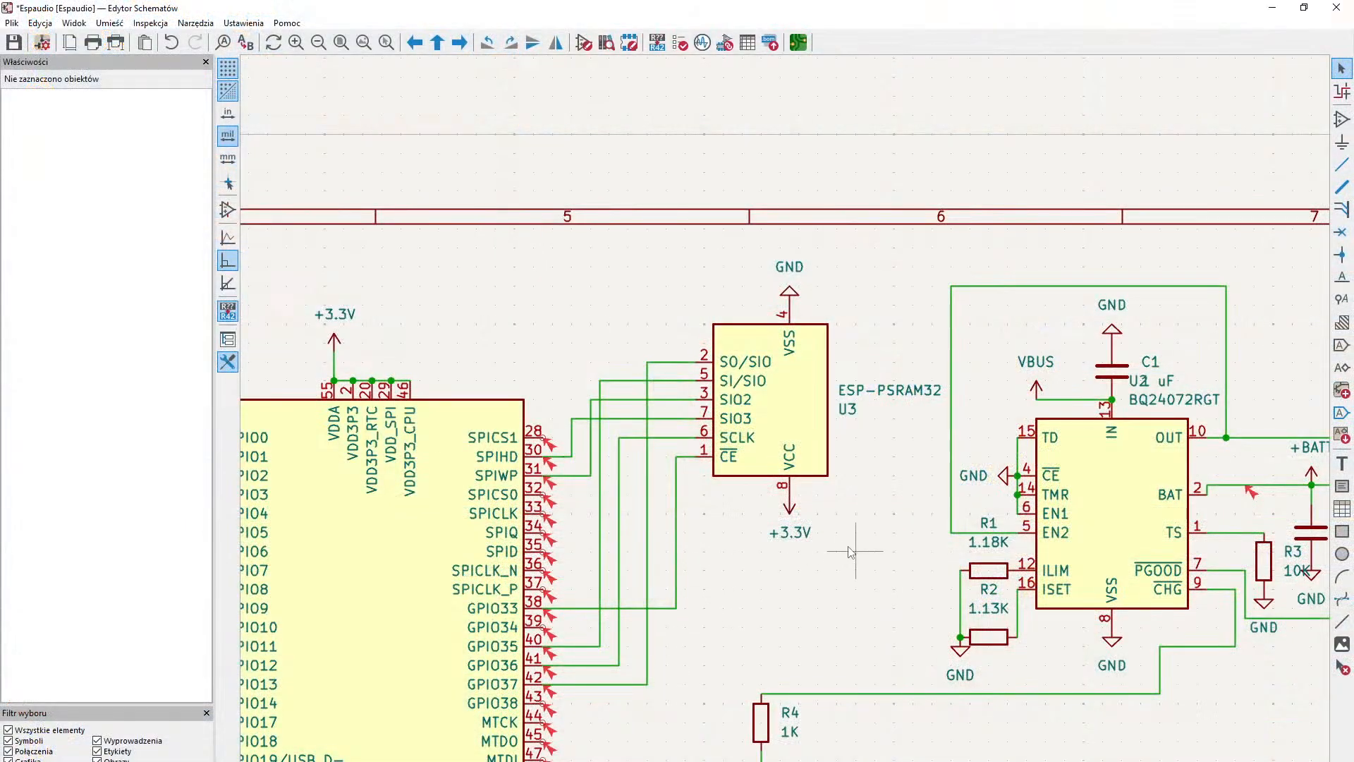
{"action": "middle_click_drag", "start_coordinate": [756, 628], "coordinate": [511, 707]}
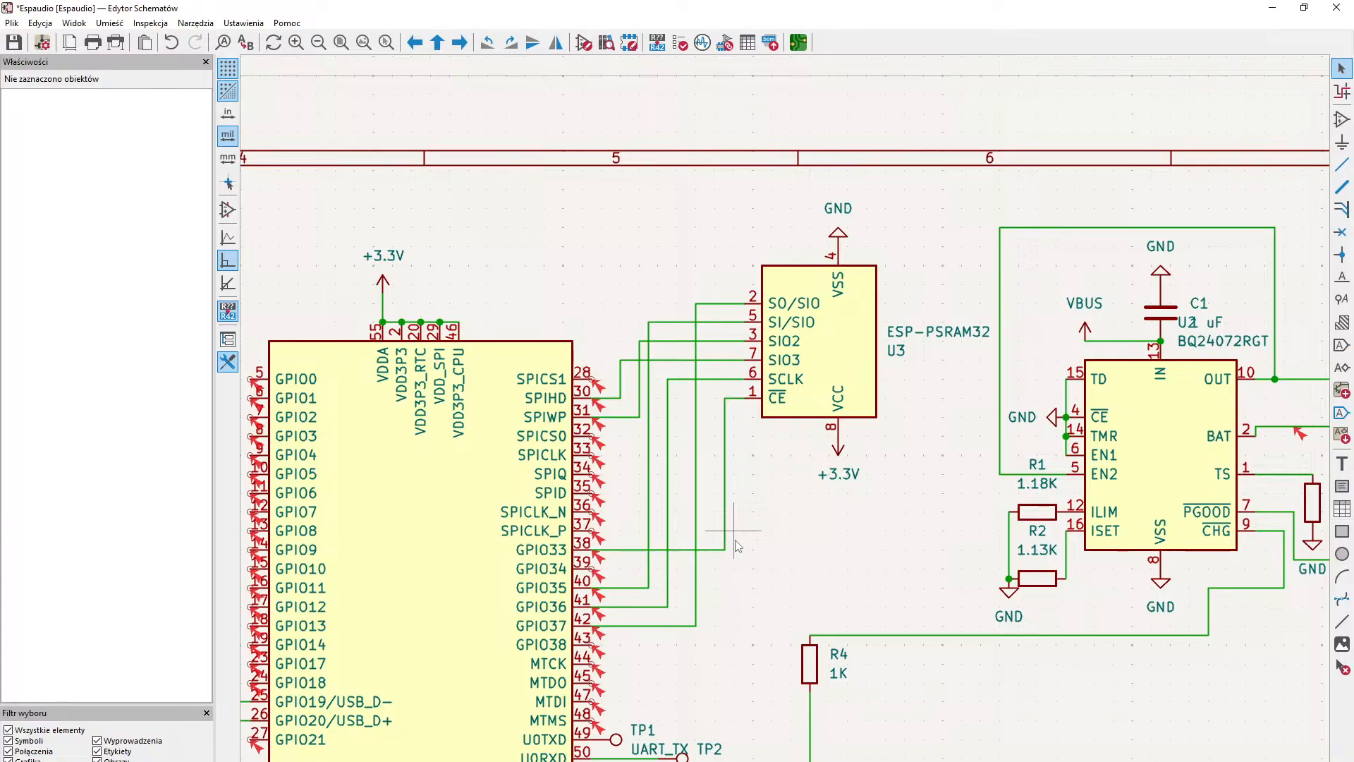
{"action": "scroll", "coordinate": [737, 545], "scroll_direction": "down", "scroll_amount": 3}
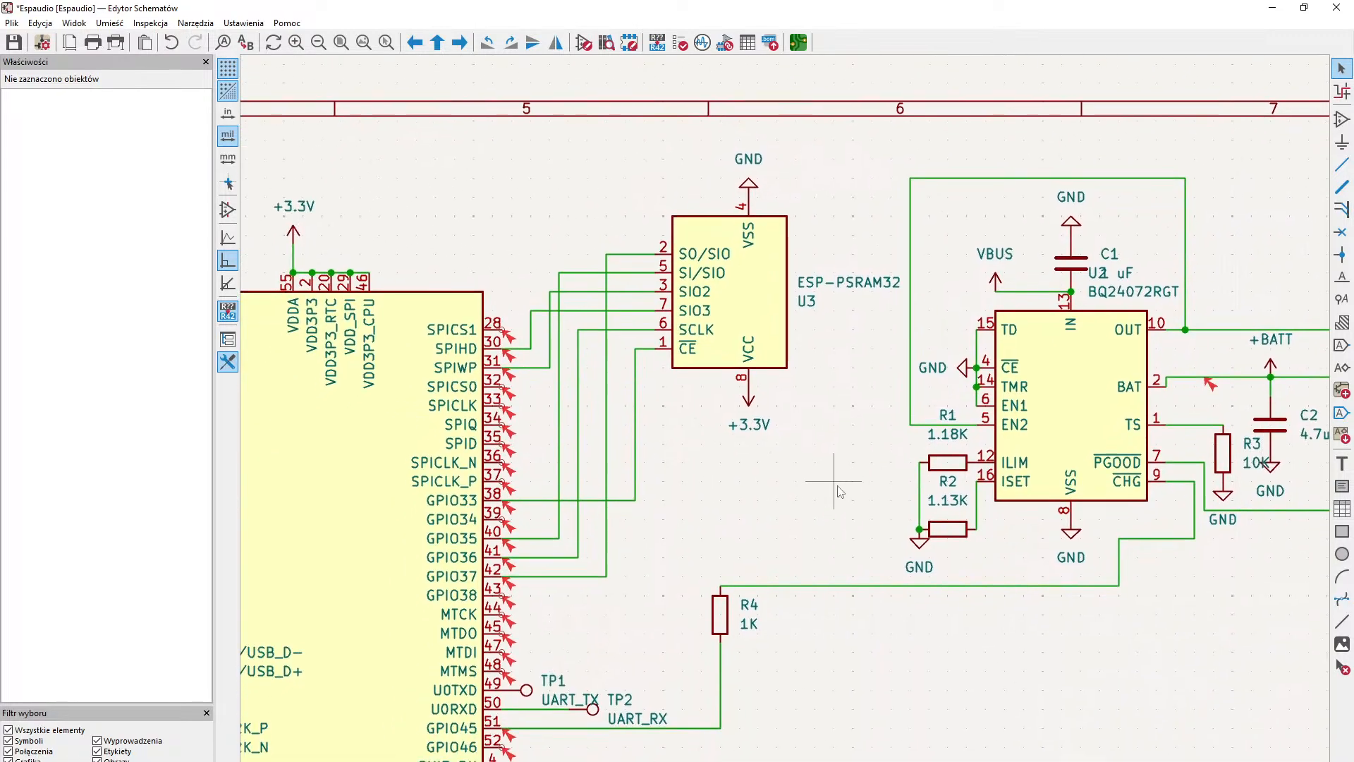
{"action": "scroll", "coordinate": [776, 450], "scroll_direction": "down", "scroll_amount": 3}
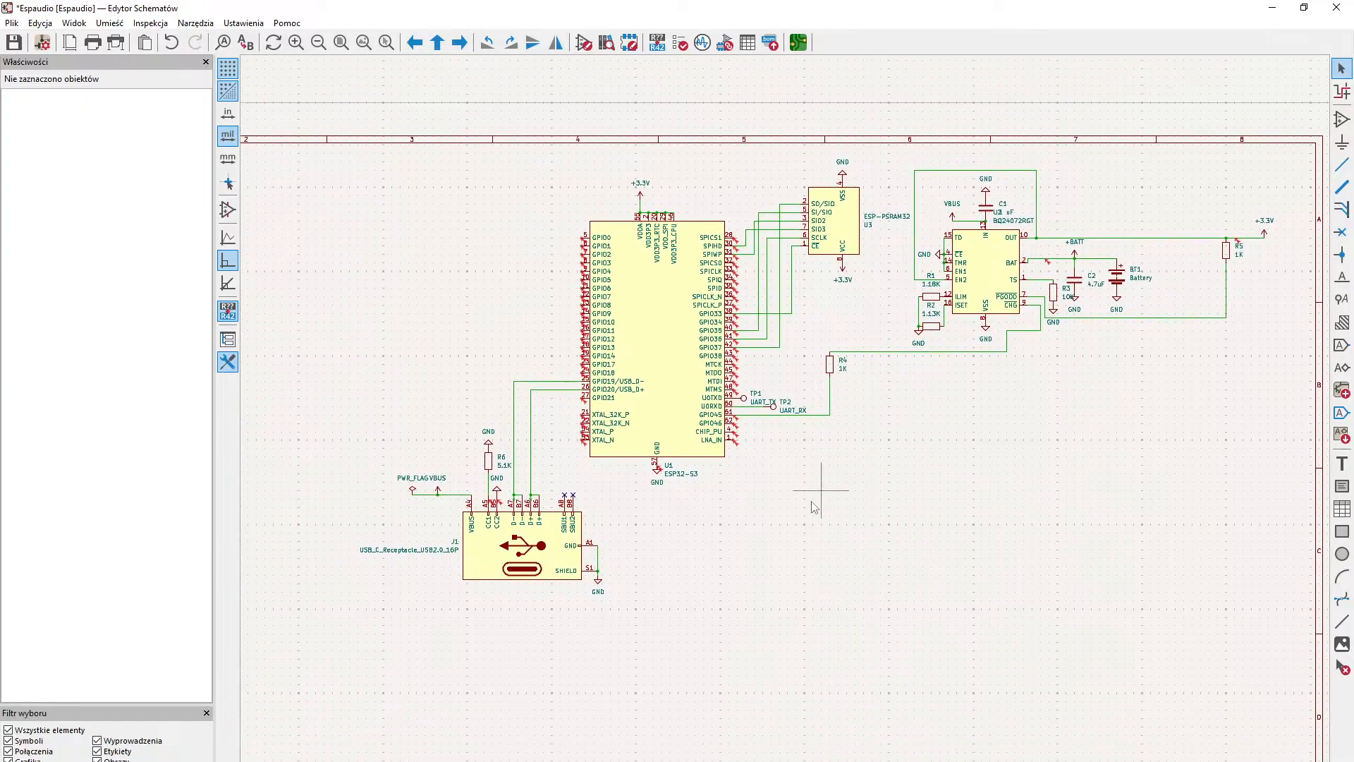
{"action": "scroll", "coordinate": [810, 484], "scroll_direction": "up", "scroll_amount": 6}
{"action": "scroll", "coordinate": [727, 713], "scroll_direction": "down", "scroll_amount": 1}
{"action": "scroll", "coordinate": [726, 712], "scroll_direction": "down", "scroll_amount": 1}
{"action": "scroll", "coordinate": [1194, 331], "scroll_direction": "up", "scroll_amount": 1}
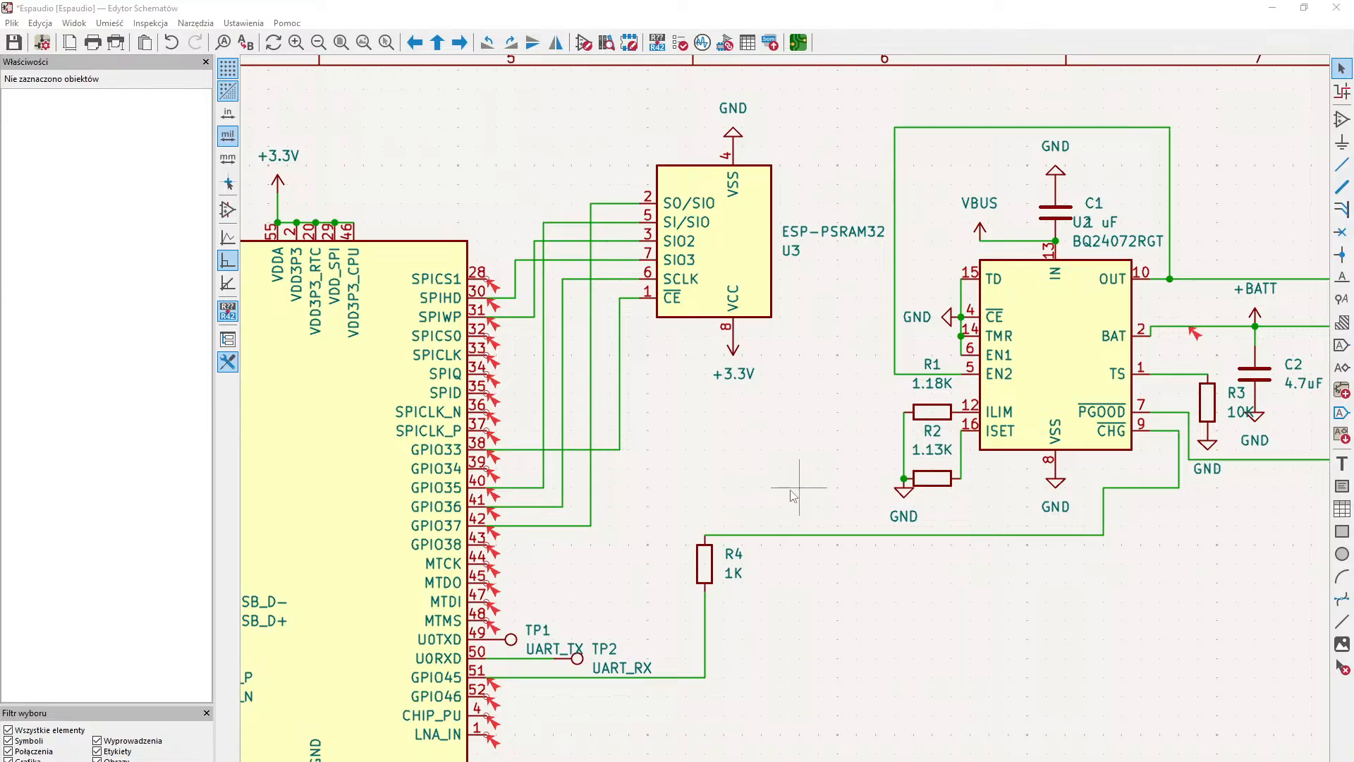
{"action": "middle_click_drag", "start_coordinate": [799, 488], "coordinate": [1008, 573]}
{"action": "middle_click_drag", "start_coordinate": [639, 526], "coordinate": [957, 542]}
{"action": "mouse_move", "coordinate": [767, 487]}
{"action": "middle_mouse_down"}
{"action": "mouse_move", "coordinate": [1064, 538]}
{"action": "mouse_move", "coordinate": [851, 552]}
{"action": "mouse_move", "coordinate": [1124, 621]}
{"action": "mouse_move", "coordinate": [701, 502]}
{"action": "mouse_move", "coordinate": [827, 458]}
{"action": "mouse_move", "coordinate": [842, 495]}
{"action": "mouse_move", "coordinate": [774, 486]}
{"action": "mouse_move", "coordinate": [964, 595]}
{"action": "mouse_move", "coordinate": [756, 466]}
{"action": "middle_mouse_up"}
{"action": "middle_click_drag", "start_coordinate": [1160, 476], "coordinate": [821, 460]}
{"action": "middle_click_drag", "start_coordinate": [1084, 478], "coordinate": [822, 480]}
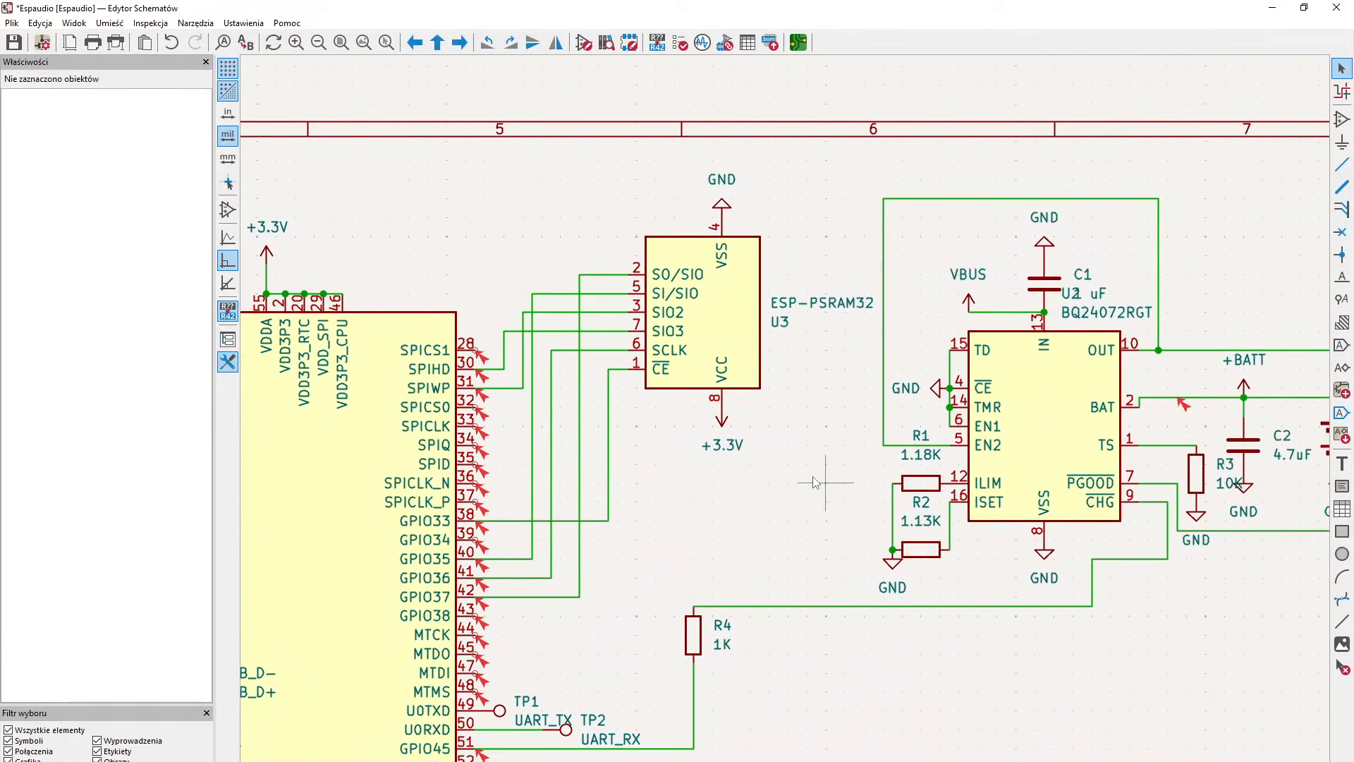
- Examine the BQ24072RGT charger circuit, including its battery, resistors and the OUT line running to the +3.3V symbol
{"action": "mouse_move", "coordinate": [1050, 462]}
{"action": "middle_mouse_down"}
{"action": "mouse_move", "coordinate": [821, 485]}
{"action": "mouse_move", "coordinate": [818, 615]}
{"action": "mouse_move", "coordinate": [915, 494]}
{"action": "middle_mouse_up"}
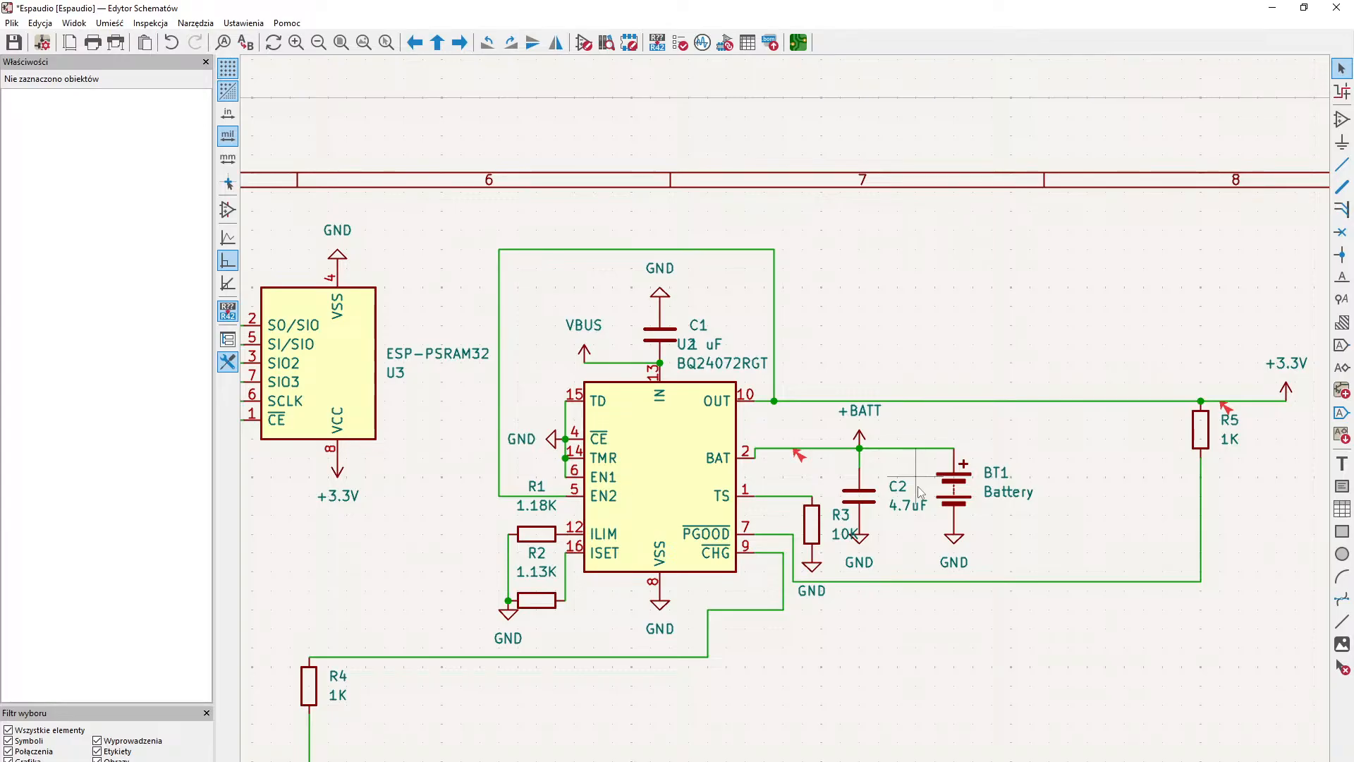
{"action": "middle_click_drag", "start_coordinate": [980, 481], "coordinate": [763, 612]}
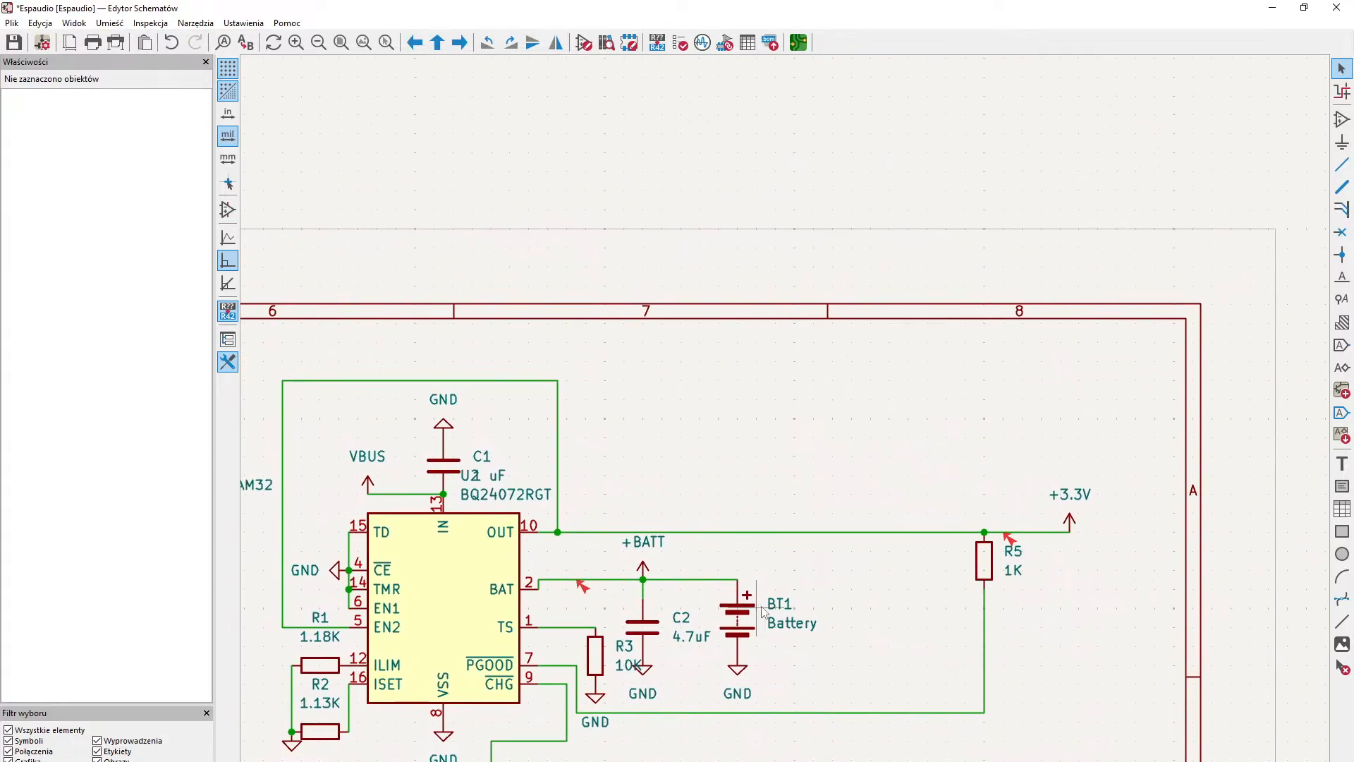
{"action": "middle_click_drag", "start_coordinate": [795, 529], "coordinate": [748, 477]}
{"action": "middle_click_drag", "start_coordinate": [710, 554], "coordinate": [741, 460]}
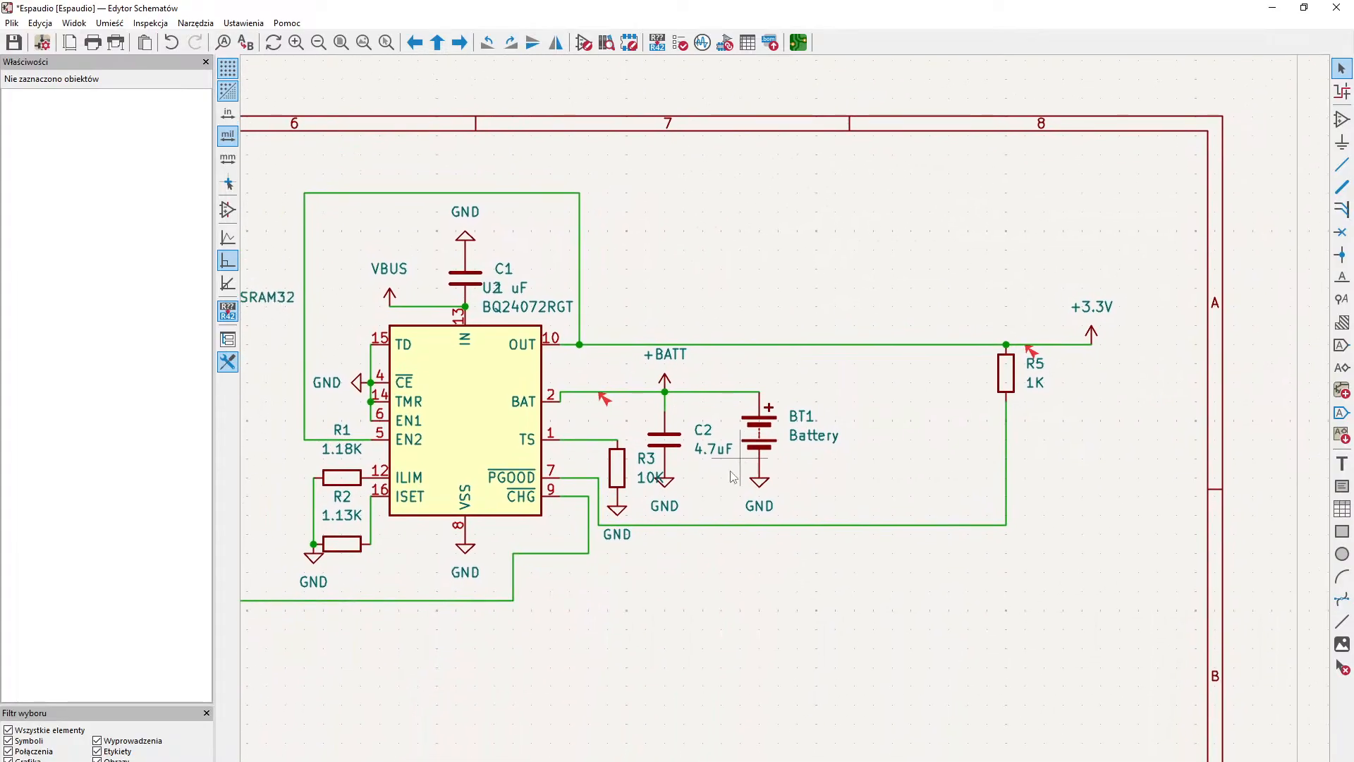
{"action": "middle_click_drag", "start_coordinate": [627, 536], "coordinate": [672, 477]}
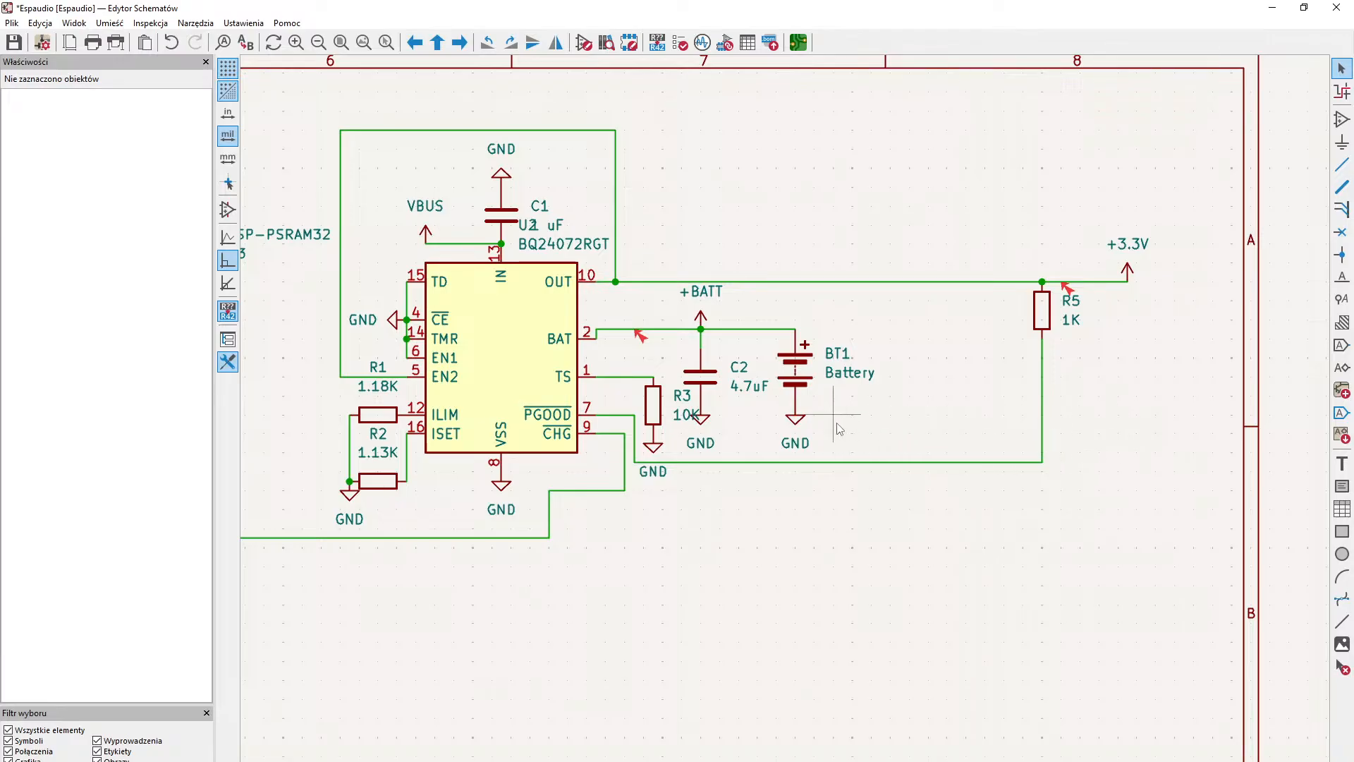
{"action": "middle_click_drag", "start_coordinate": [532, 454], "coordinate": [706, 538]}
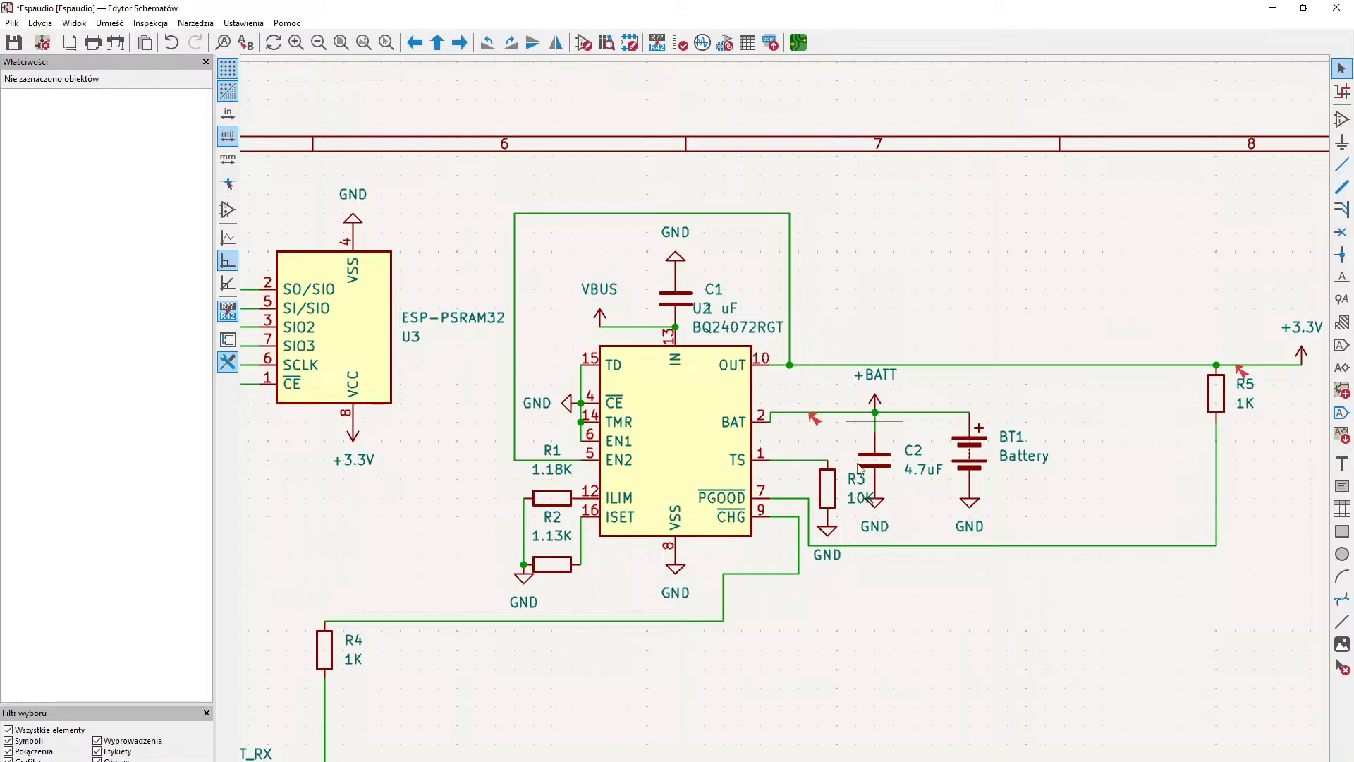
{"action": "middle_click_drag", "start_coordinate": [827, 369], "coordinate": [718, 433]}
{"action": "middle_click_drag", "start_coordinate": [879, 405], "coordinate": [757, 489]}
{"action": "middle_click_drag", "start_coordinate": [670, 517], "coordinate": [508, 622]}
{"action": "middle_click_drag", "start_coordinate": [859, 454], "coordinate": [864, 401]}
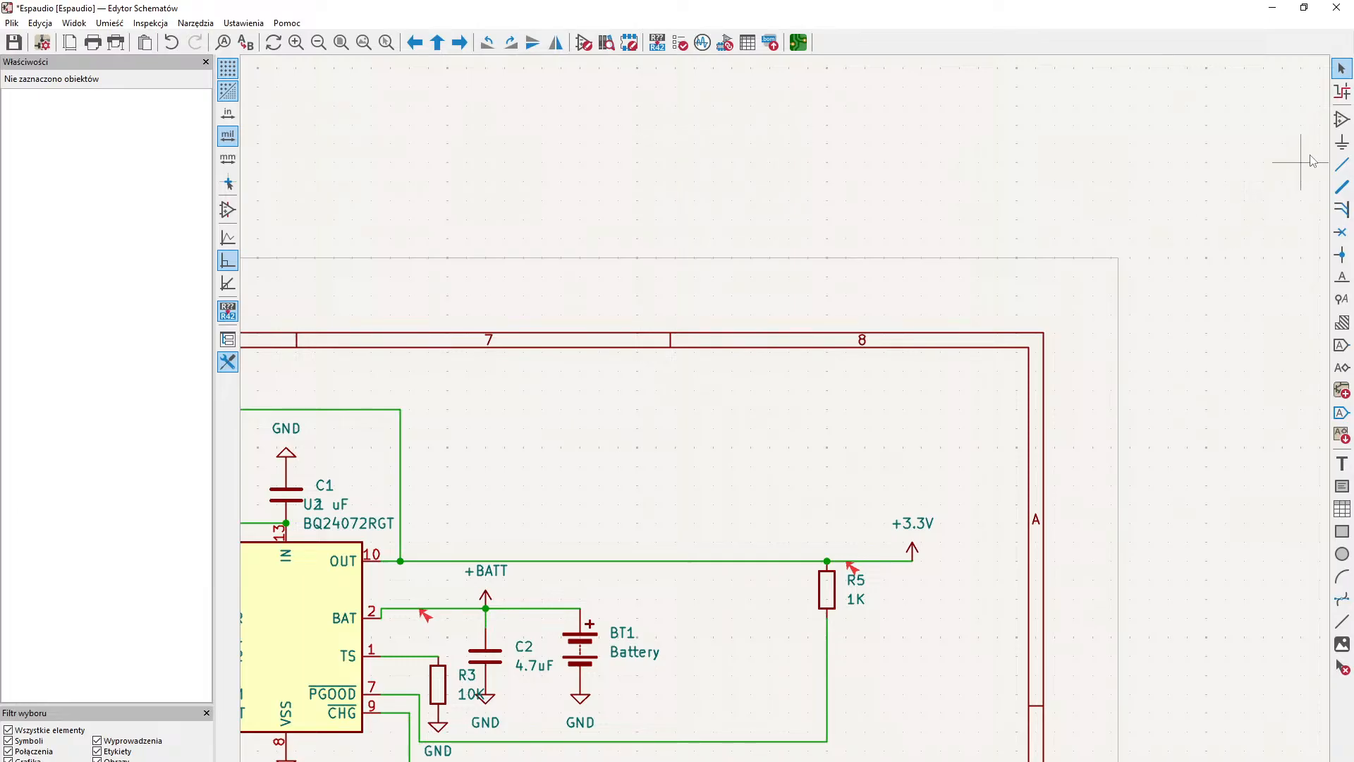
{"action": "middle_click_drag", "start_coordinate": [542, 487], "coordinate": [746, 412]}
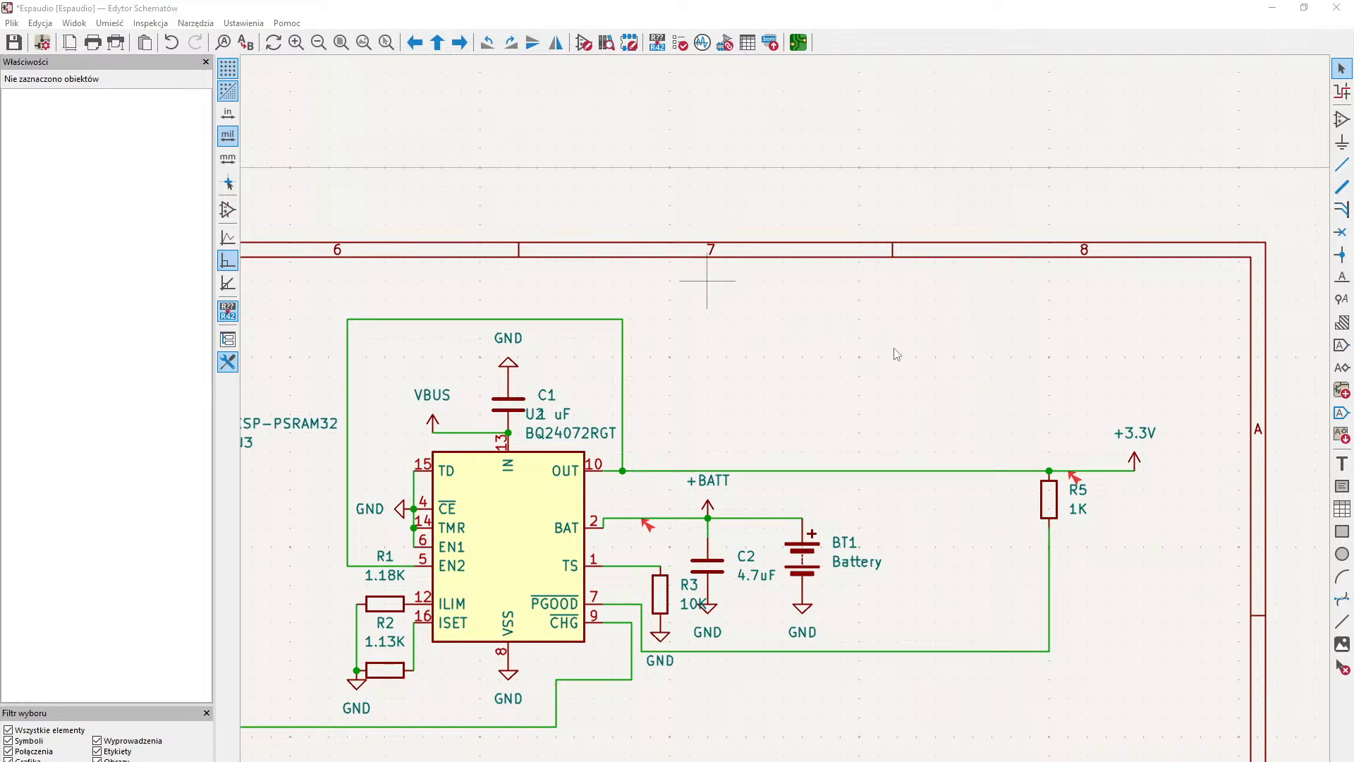
{"action": "middle_click_drag", "start_coordinate": [862, 388], "coordinate": [486, 308]}
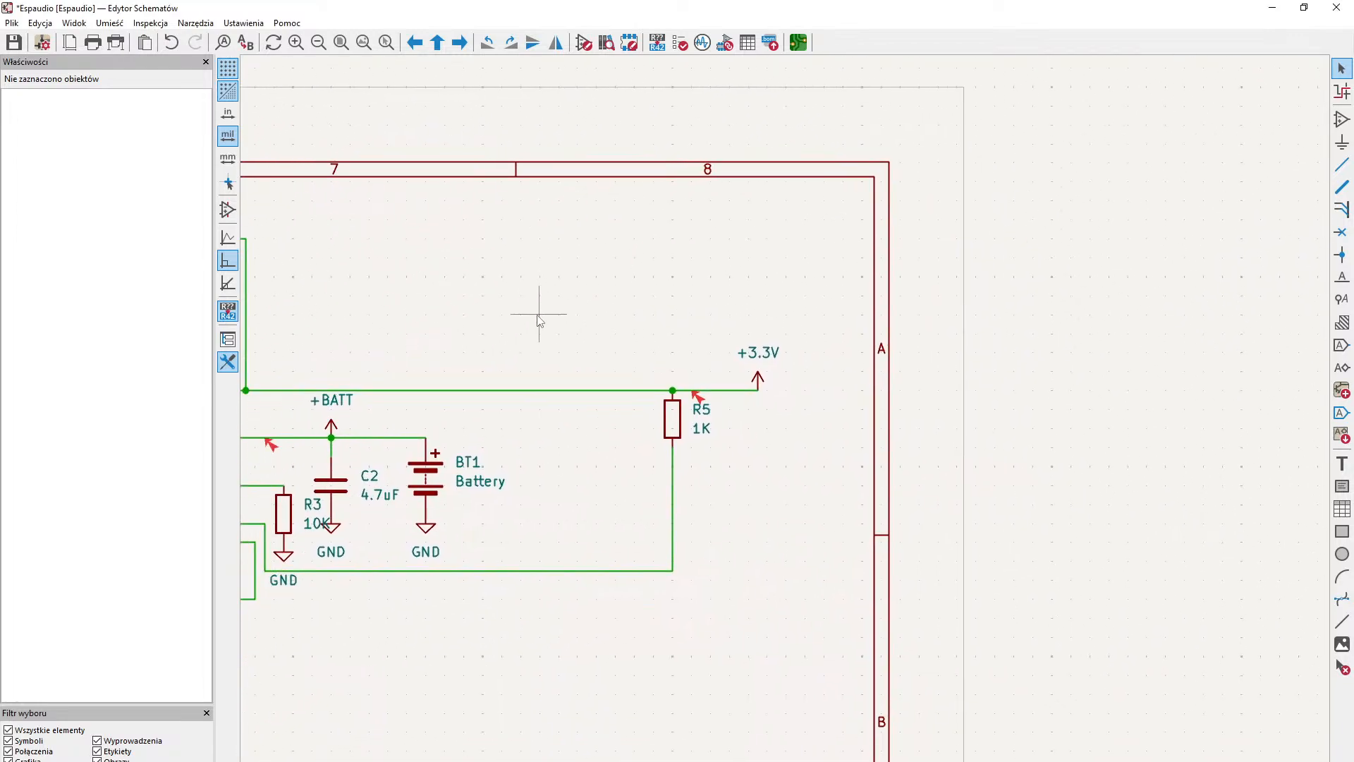
{"action": "middle_click_drag", "start_coordinate": [568, 540], "coordinate": [845, 684]}
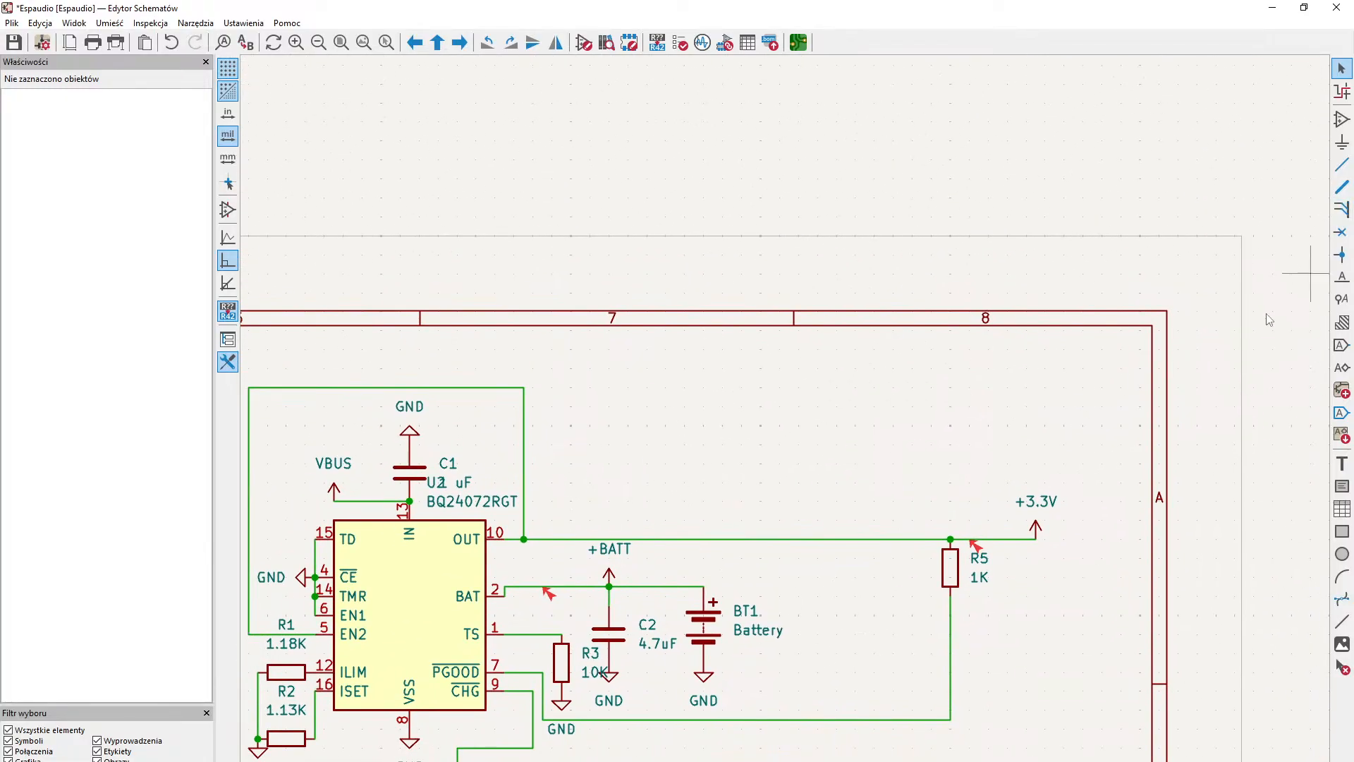
{"action": "middle_click_drag", "start_coordinate": [944, 507], "coordinate": [832, 445]}
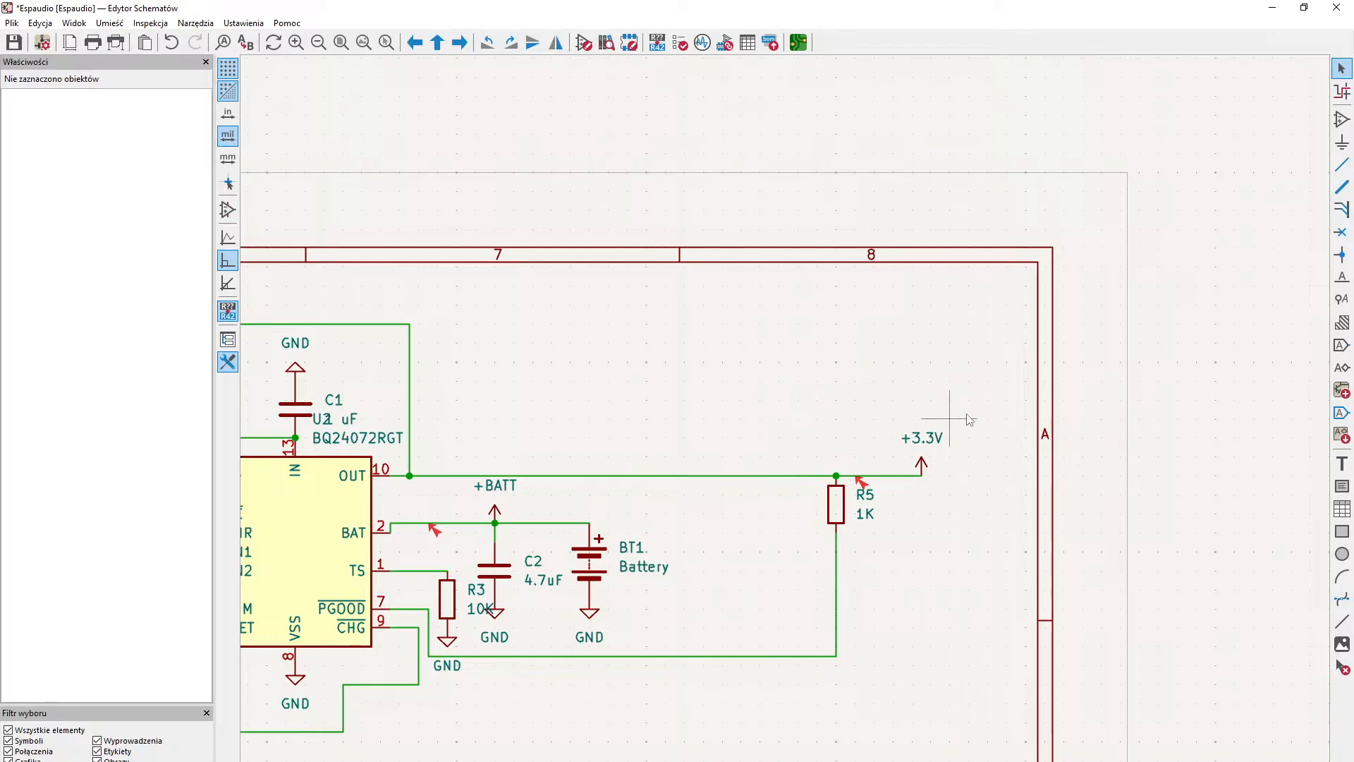
{"action": "middle_click_drag", "start_coordinate": [661, 461], "coordinate": [868, 413]}
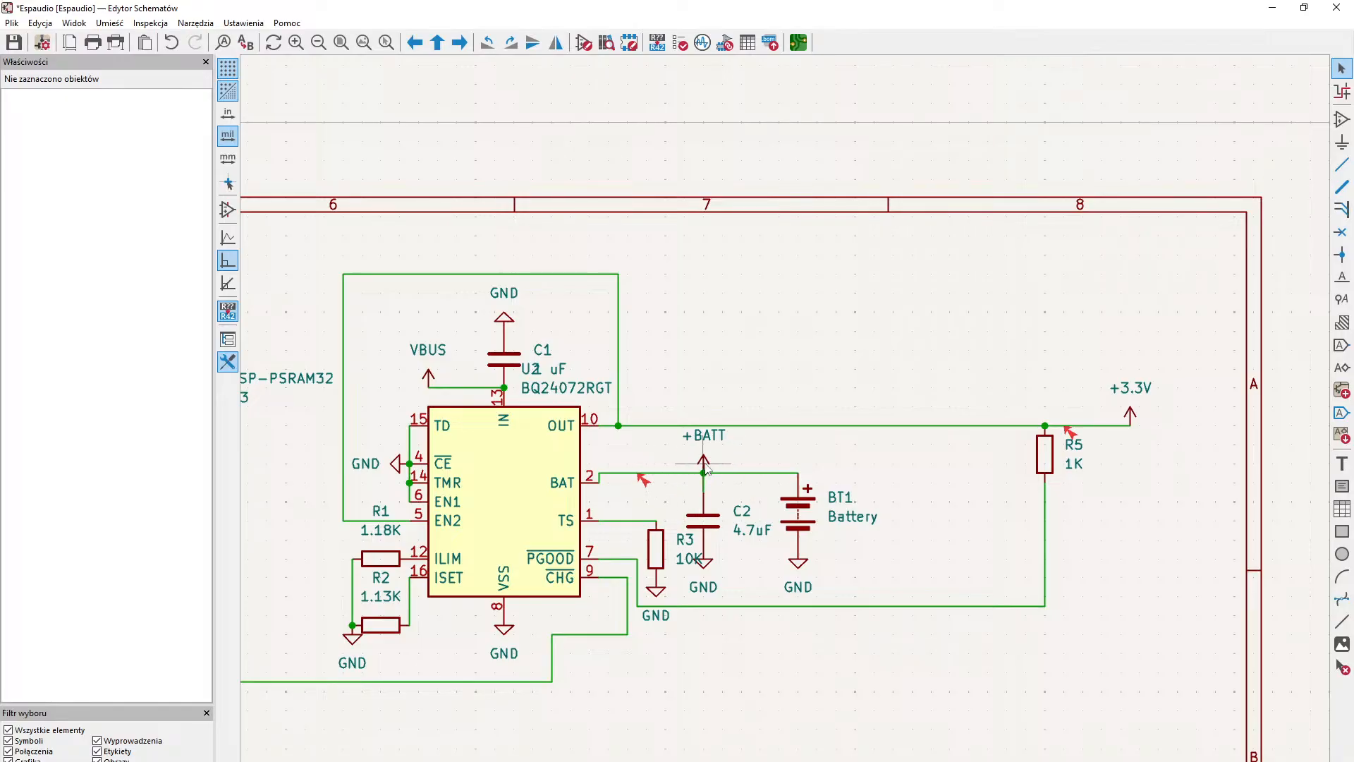
- Delete the +BATT power symbol from the charger's BAT line and place a new +BATT symbol on its OUT line
{"action": "mouse_move", "coordinate": [708, 466]}
{"action": "left_mouse_down"}
{"action": "mouse_move", "coordinate": [765, 407]}
{"action": "mouse_move", "coordinate": [721, 396]}
{"action": "mouse_move", "coordinate": [735, 460]}
{"action": "mouse_move", "coordinate": [714, 461]}
{"action": "left_mouse_up"}
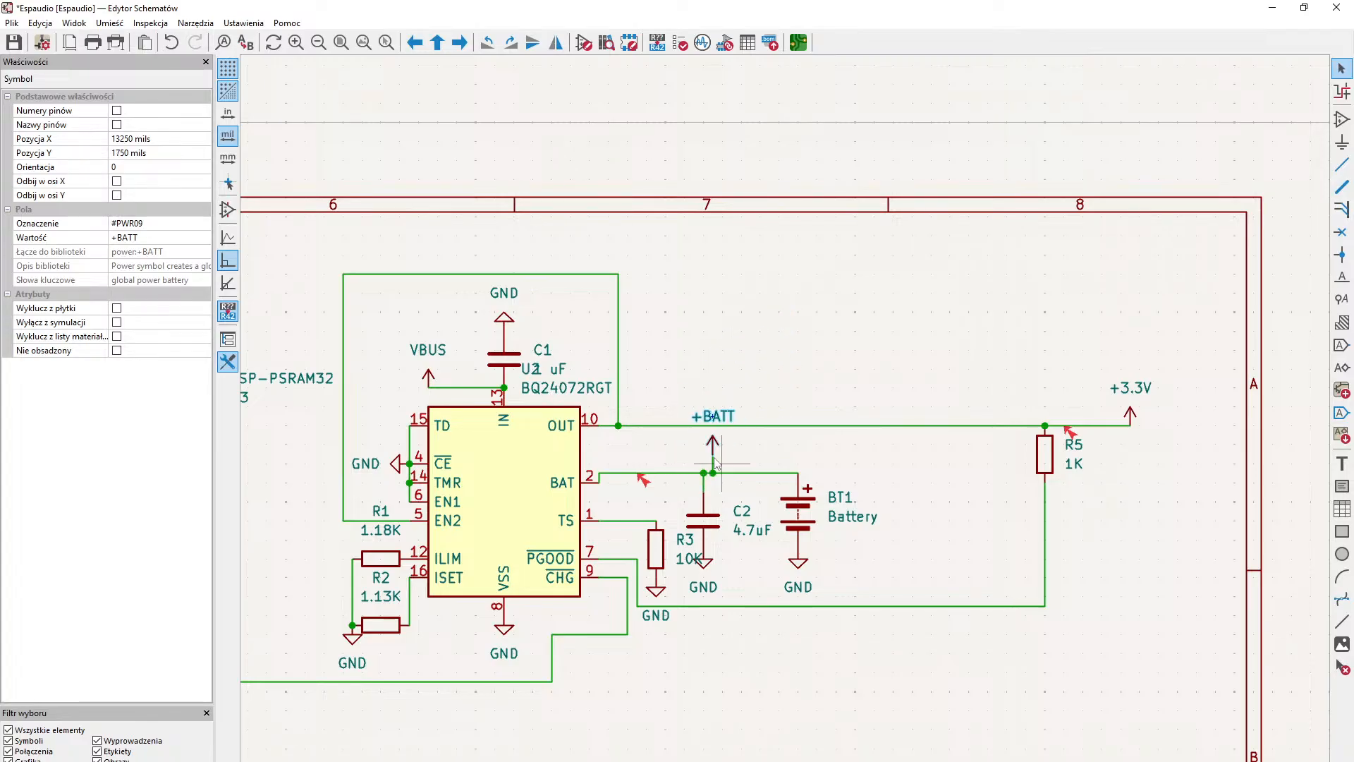
{"action": "key", "text": "Delete"}
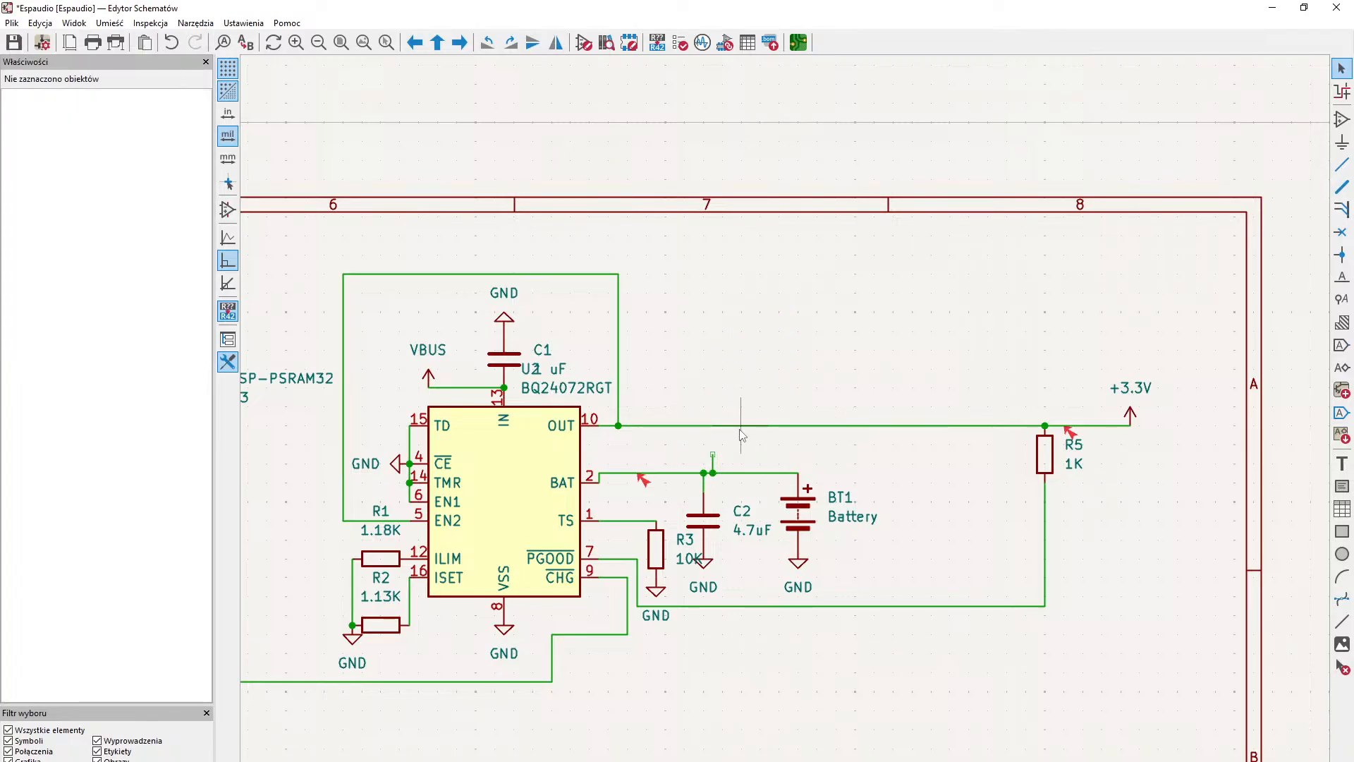
{"action": "middle_click_drag", "start_coordinate": [1119, 378], "coordinate": [810, 414]}
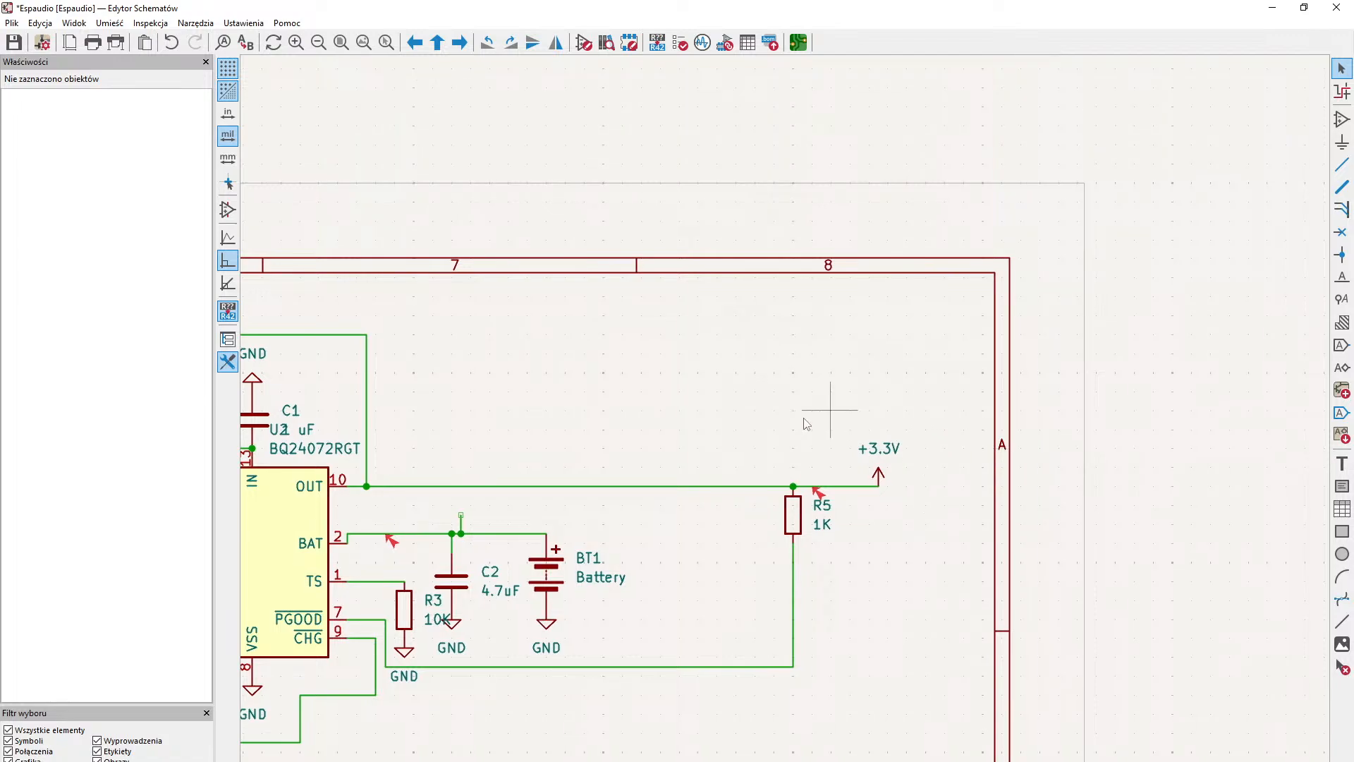
{"action": "left_click", "coordinate": [1342, 141]}
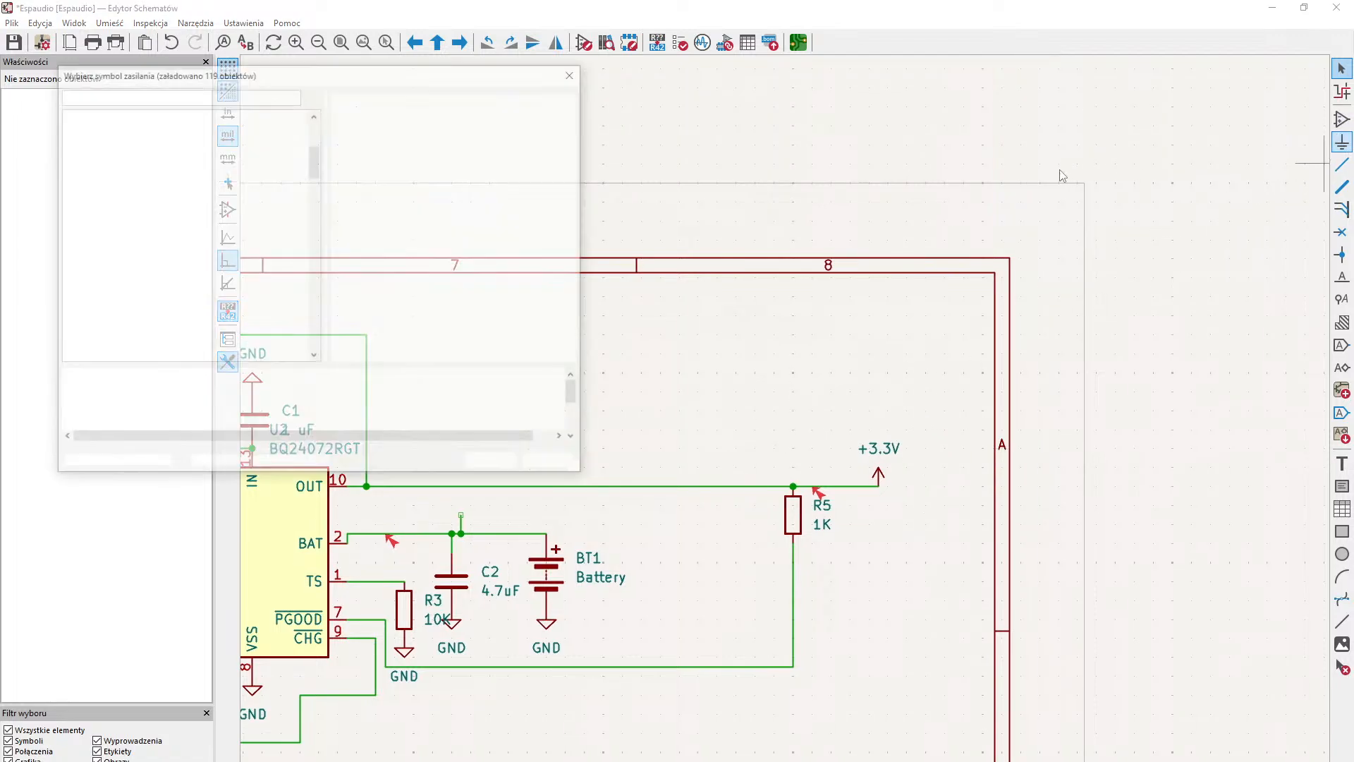
{"action": "type", "text": "VBA"}
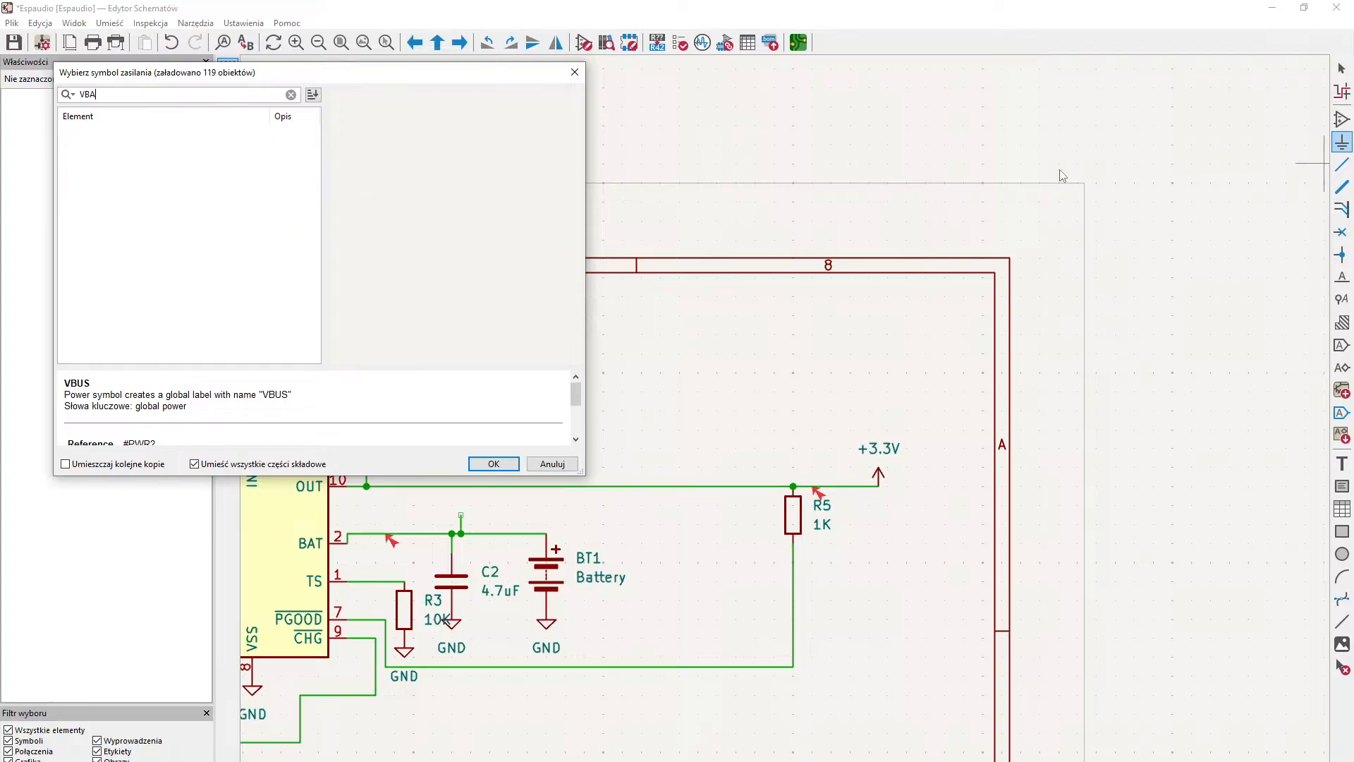
{"action": "key", "text": "BackSpace"}
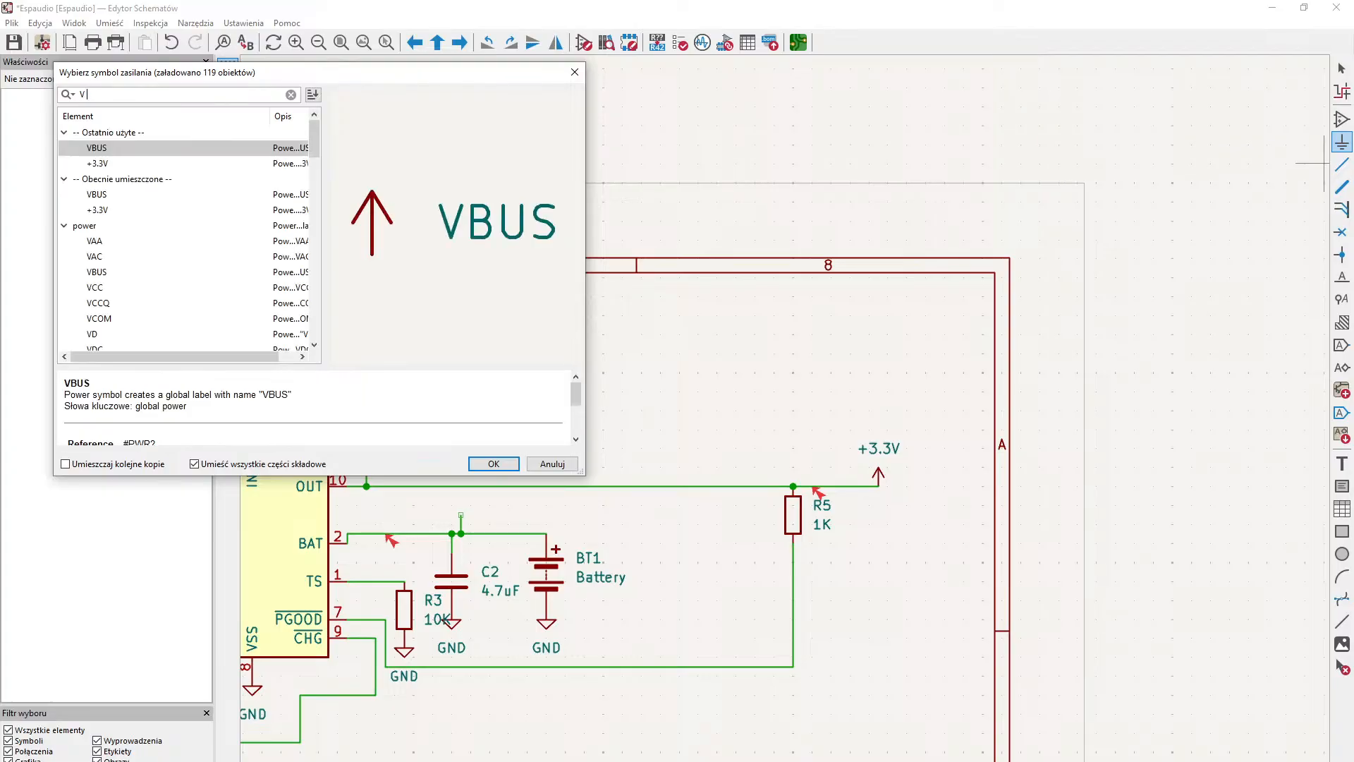
{"action": "type", "text": "B"}
{"action": "key", "text": "BackSpace"}
{"action": "key", "text": "BackSpace"}
{"action": "type", "text": "BA"}
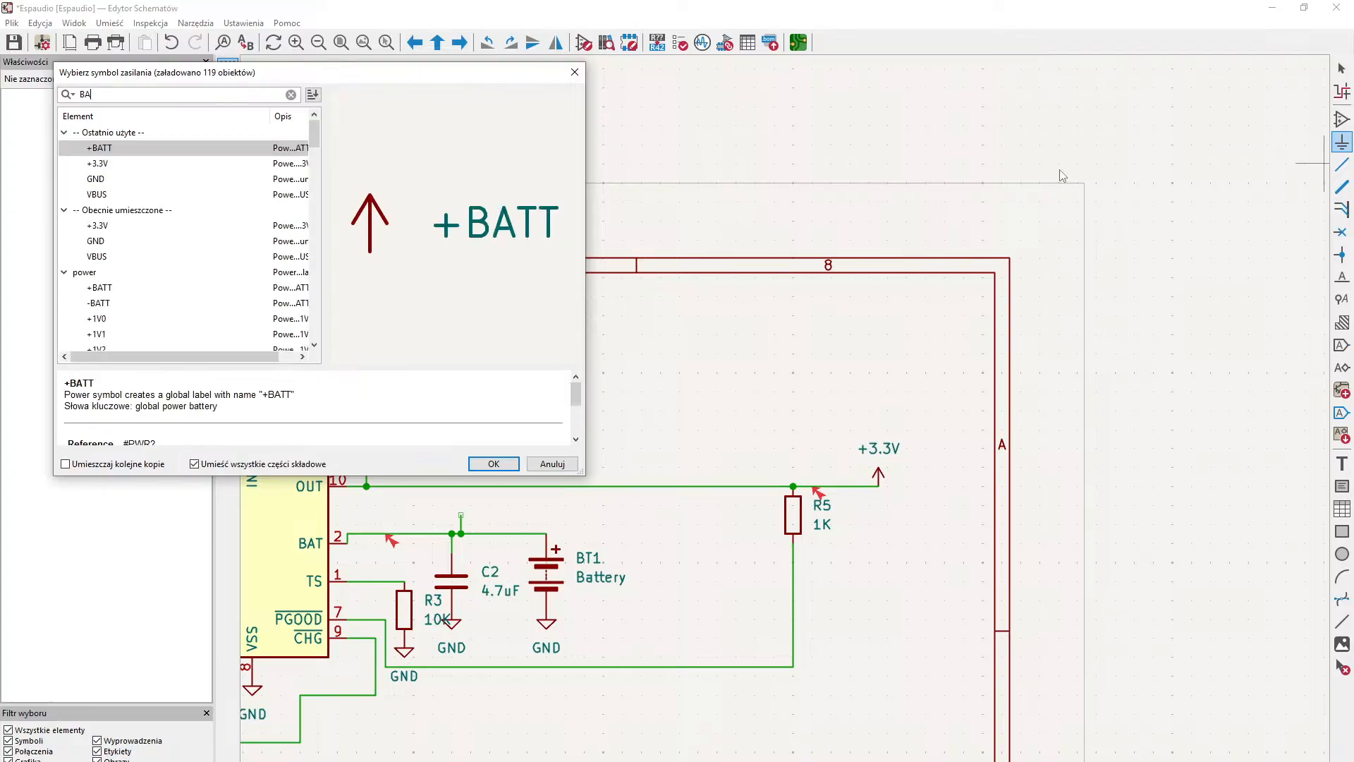
{"action": "key", "text": "Return"}
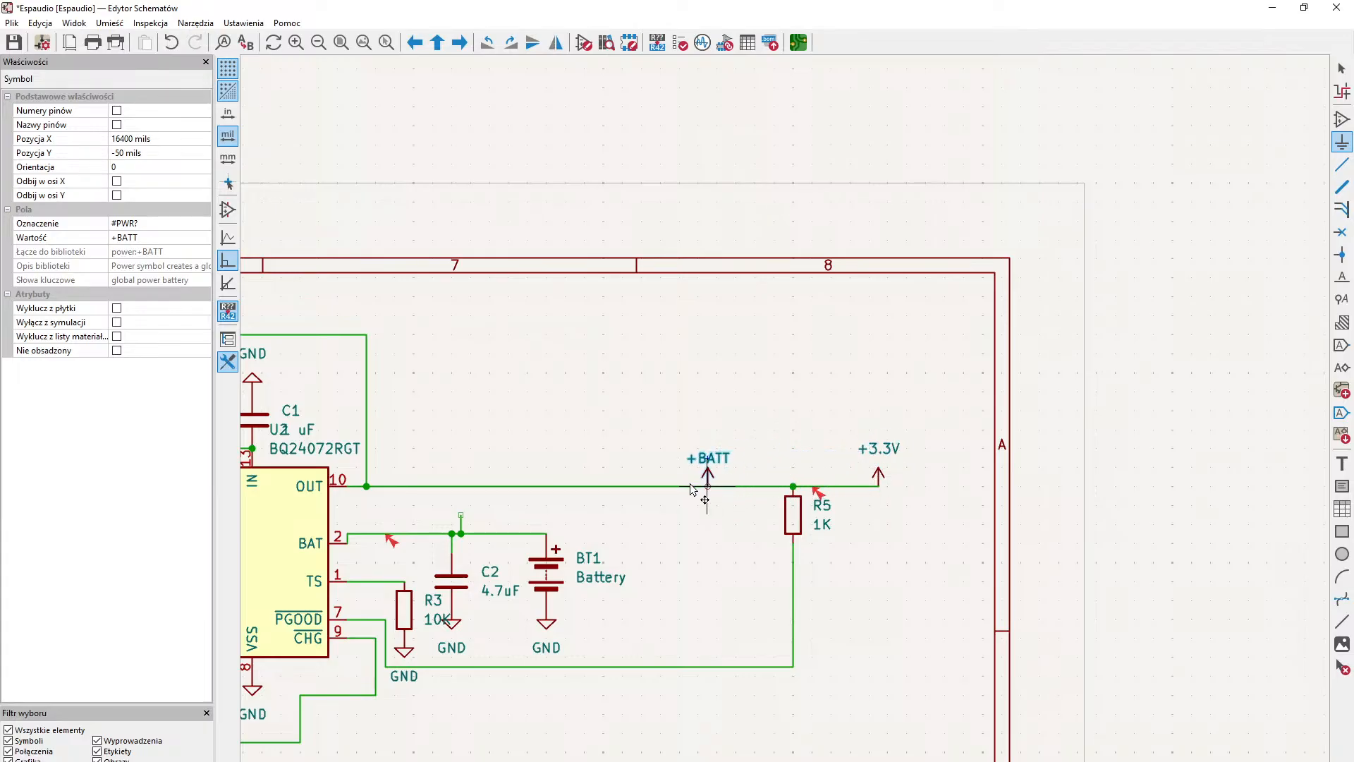
{"action": "left_click", "coordinate": [518, 486]}
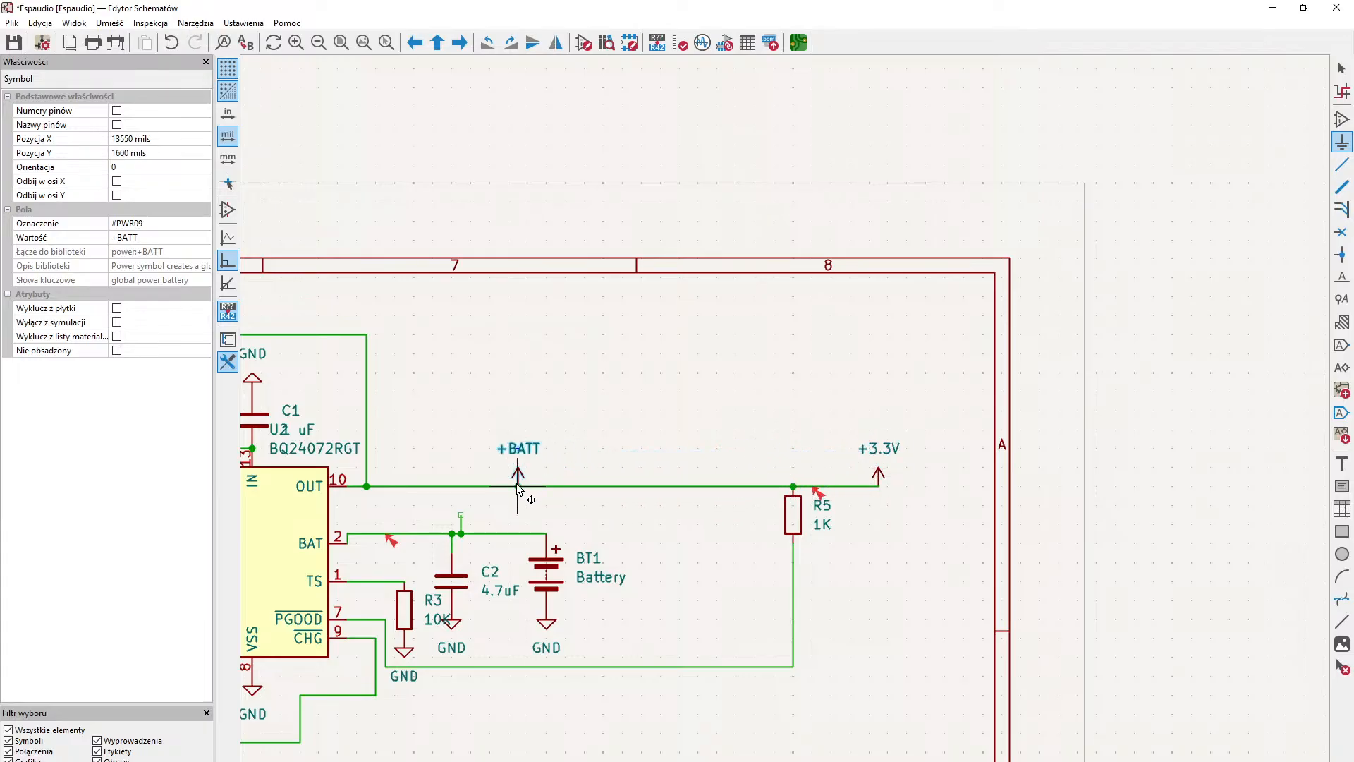
- Delete the +3.3V power symbol at the end of the OUT line and the wire segment between it and R5
{"action": "middle_click_drag", "start_coordinate": [837, 470], "coordinate": [689, 486]}
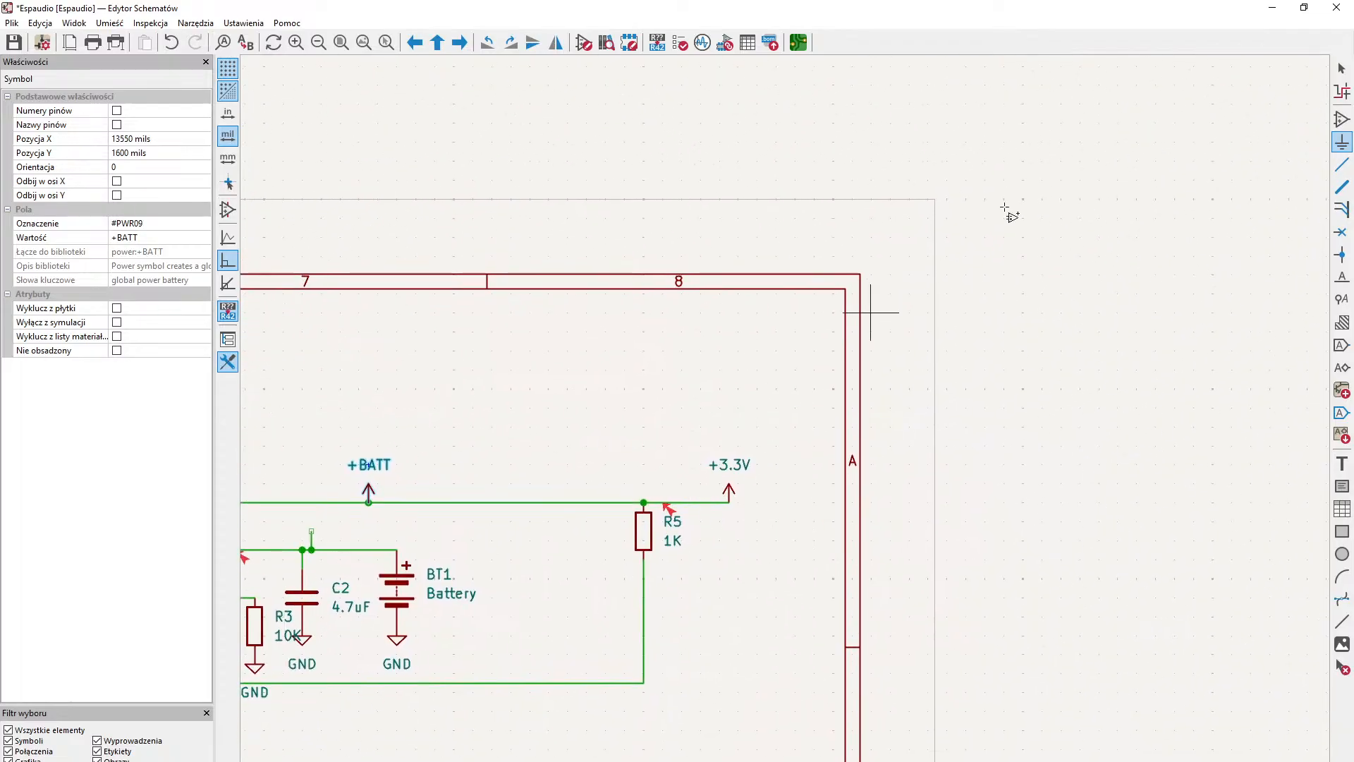
{"action": "left_click", "coordinate": [1342, 68]}
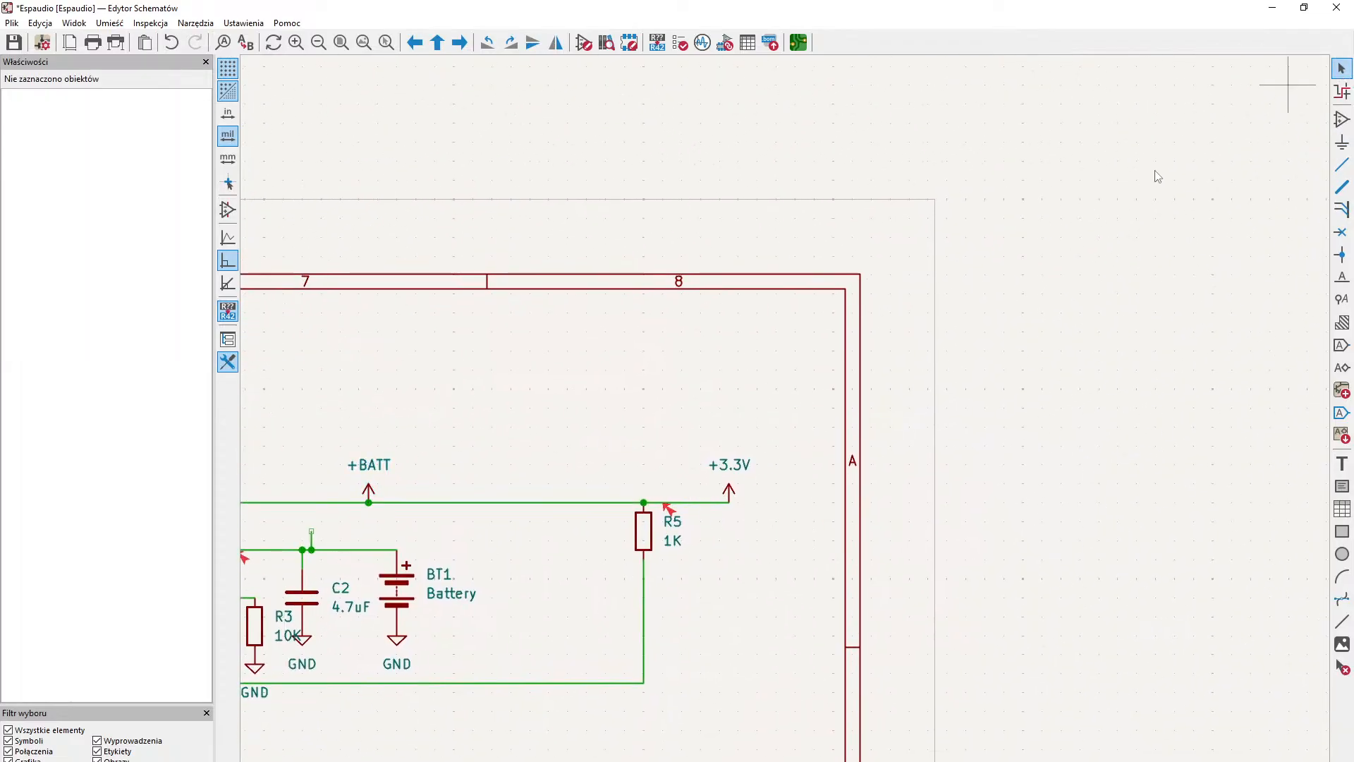
{"action": "left_click", "coordinate": [729, 487]}
{"action": "key", "text": "Delete"}
{"action": "left_click", "coordinate": [725, 502]}
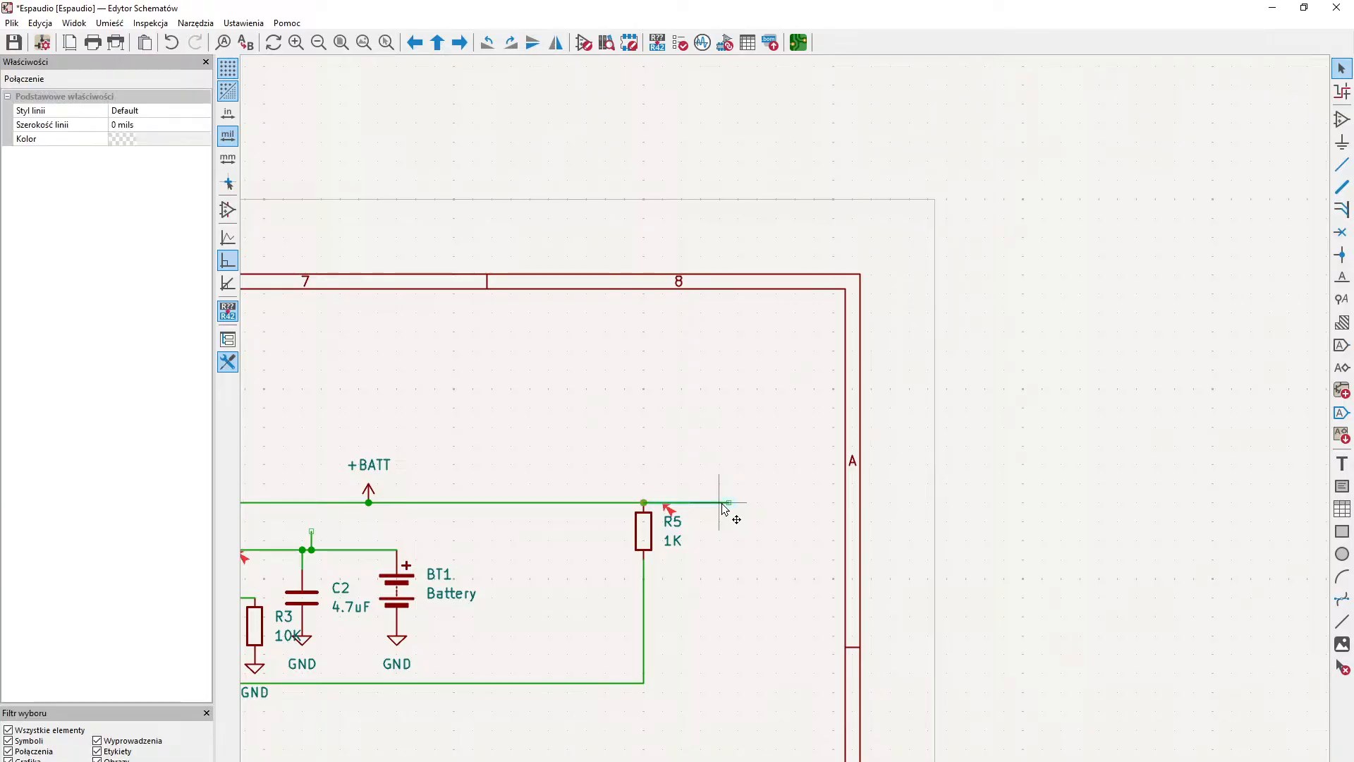
{"action": "key", "text": "Delete"}
- Save the schematic with the empty sheet area below the charger circuit in view
{"action": "middle_click_drag", "start_coordinate": [686, 591], "coordinate": [800, 351]}
{"action": "middle_click_drag", "start_coordinate": [638, 550], "coordinate": [841, 272]}
{"action": "middle_click_drag", "start_coordinate": [922, 423], "coordinate": [856, 446]}
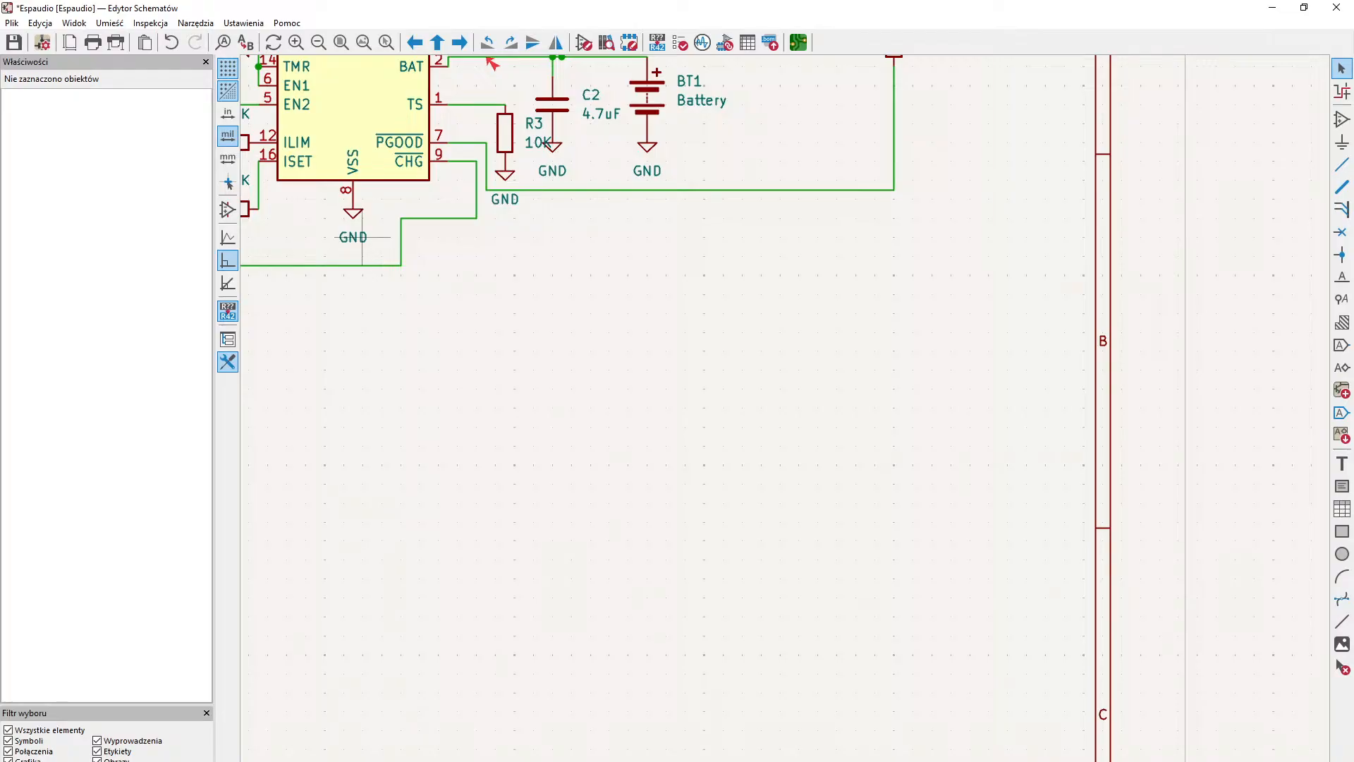
{"action": "key", "text": "ctrl+s"}
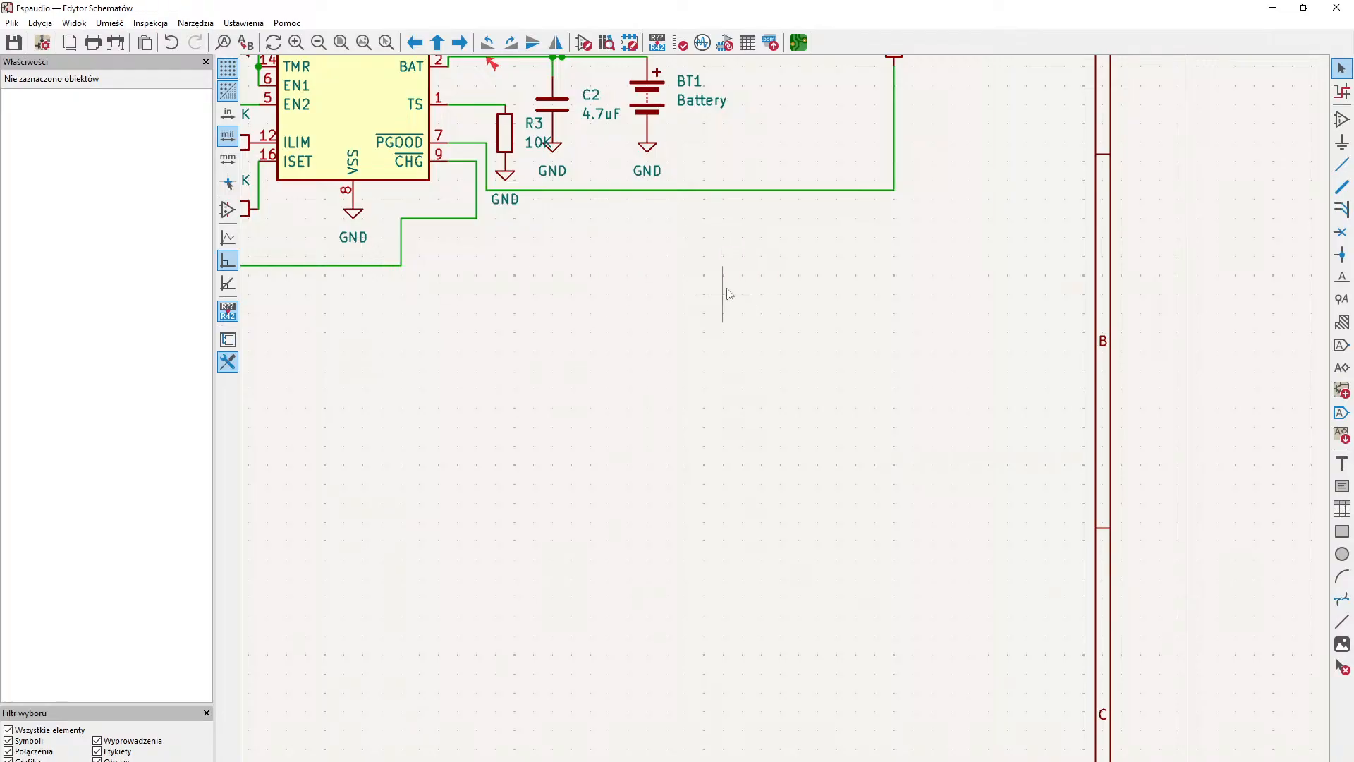